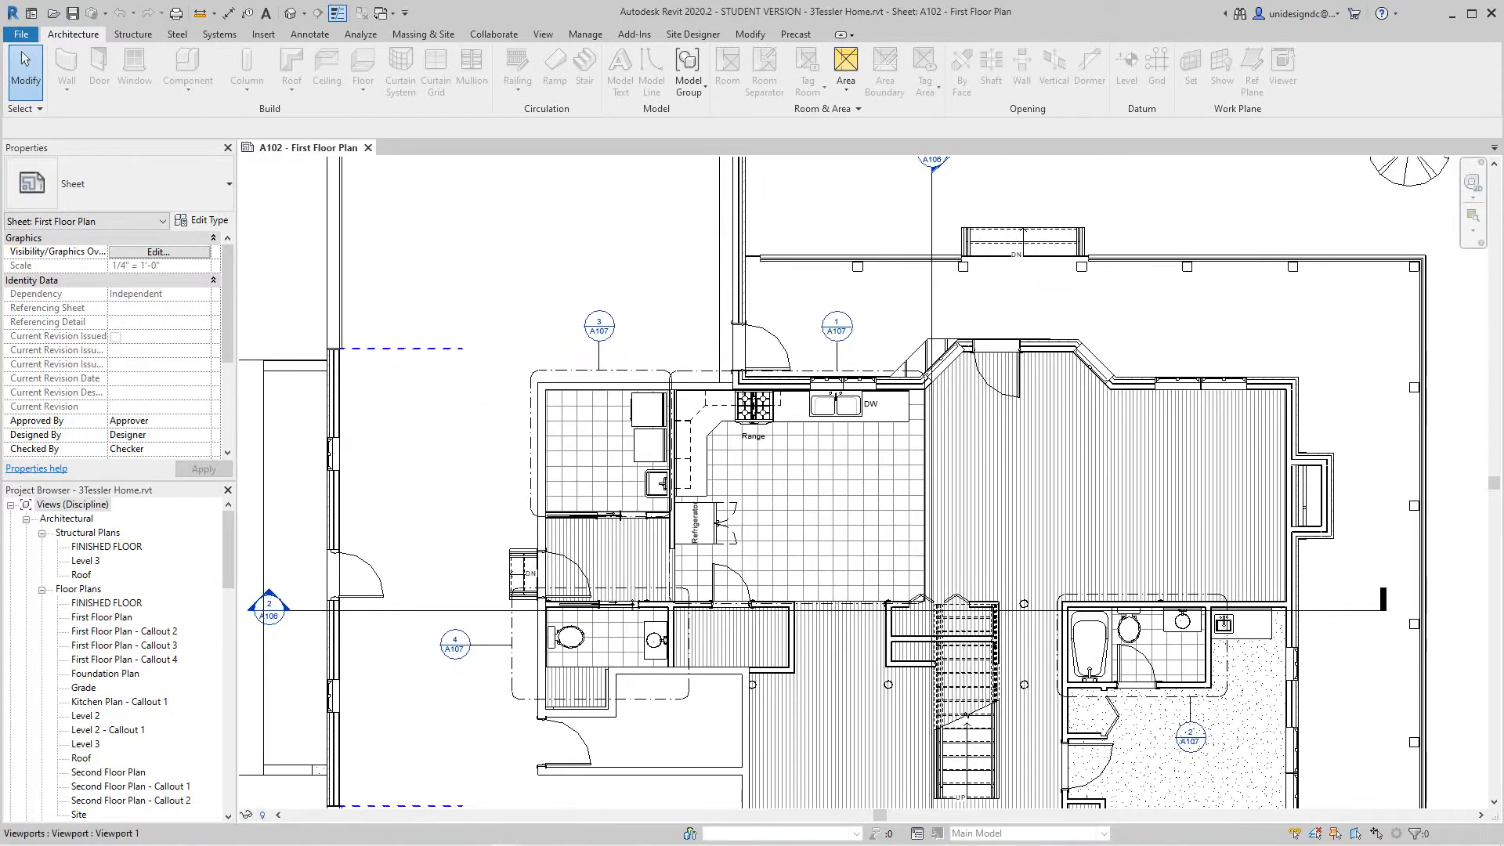
# Review the callouts on the first floor plan sheet, and open the A103 - Second Floor Plan sheet to examine its plan
pyautogui.moveTo(751, 343)
pyautogui.mouseDown(button='middle')
pyautogui.moveTo(795, 250)
pyautogui.moveTo(734, 282)
pyautogui.mouseUp(button='middle')
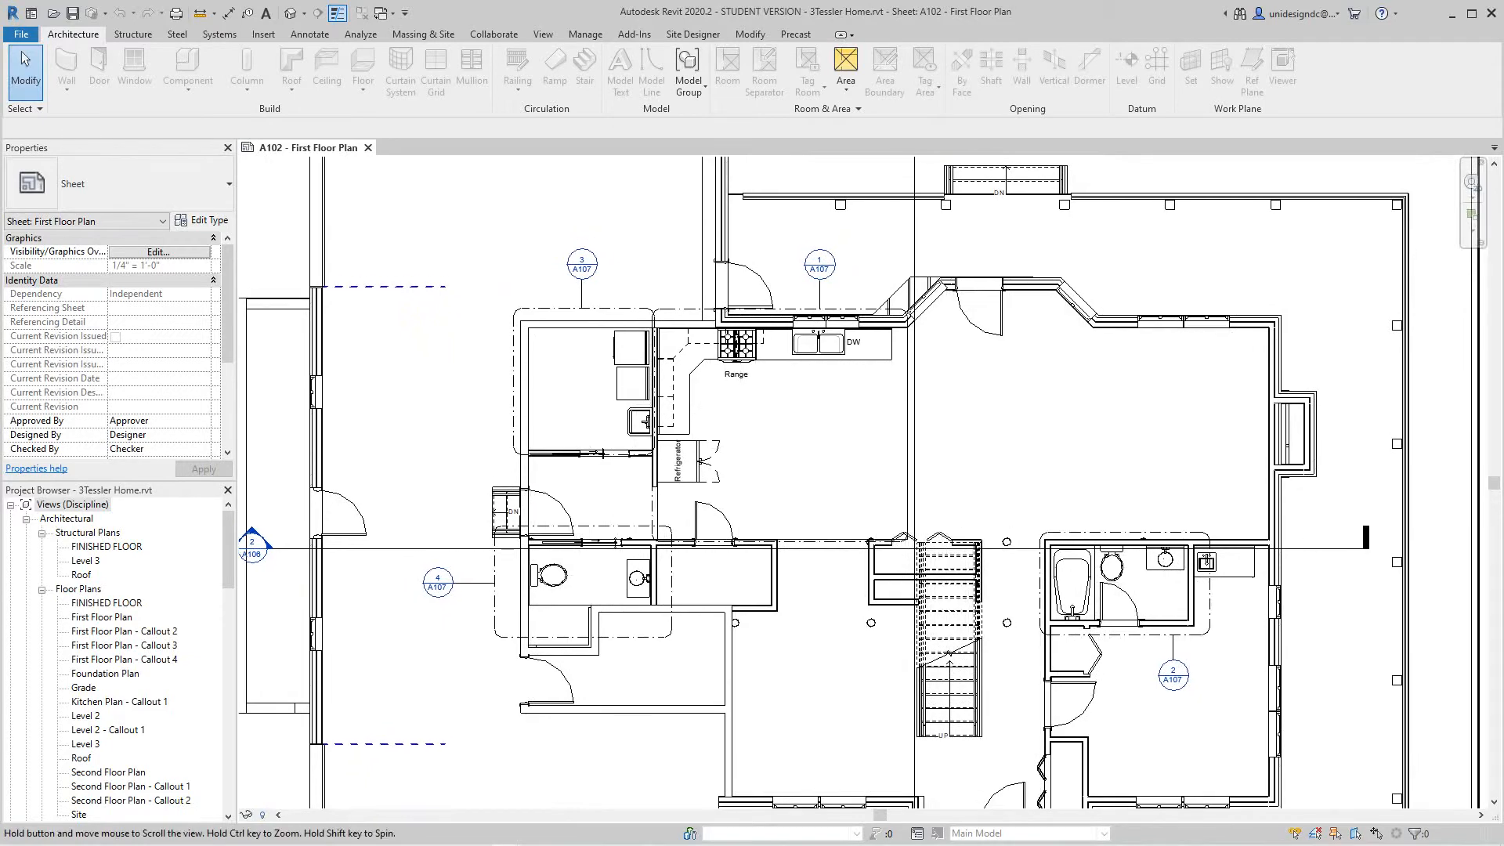
pyautogui.scroll(-2, 672, 270)
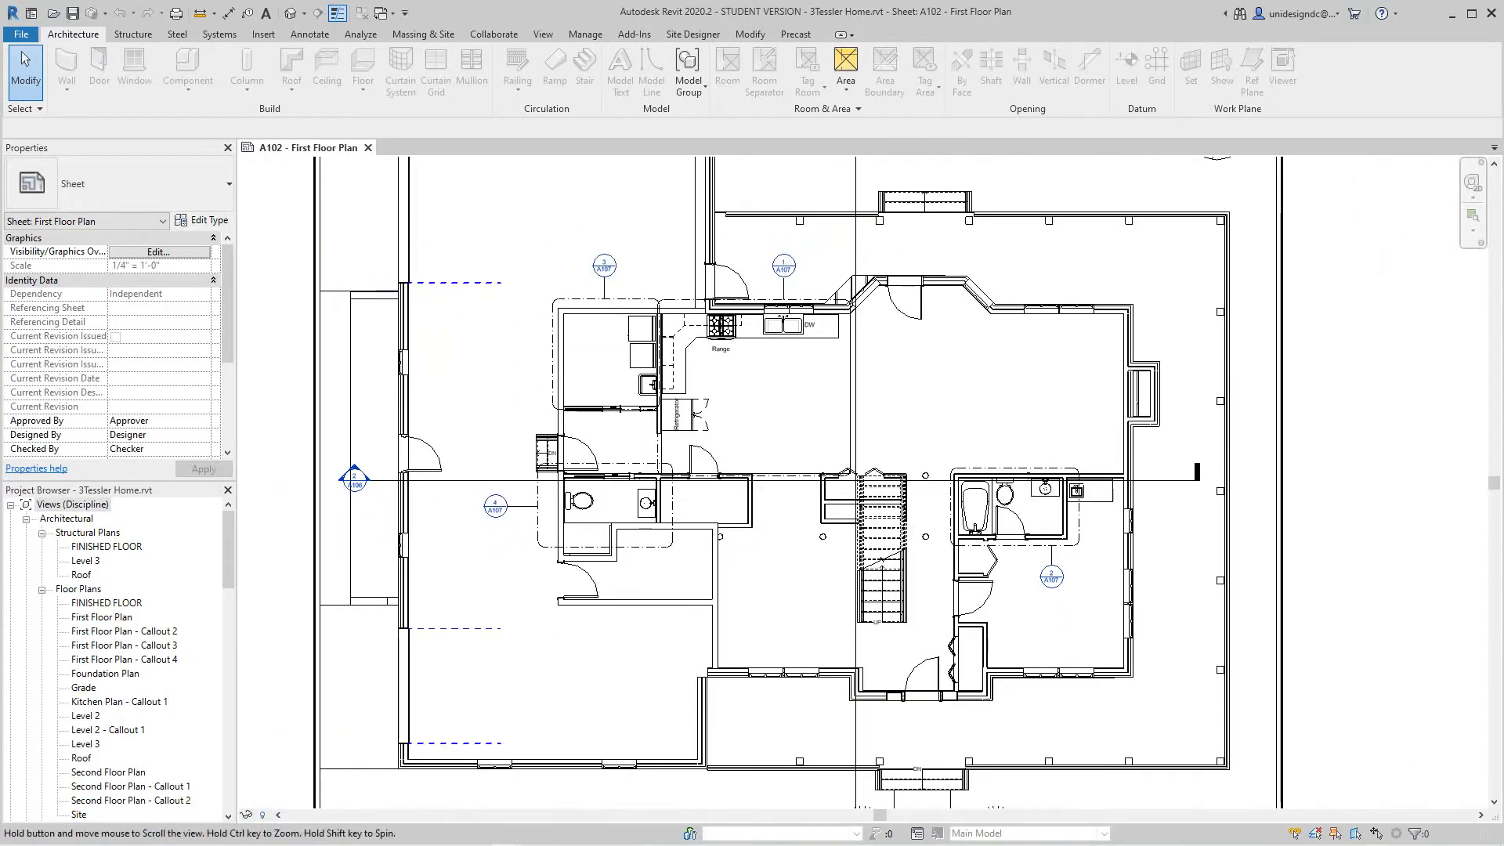
pyautogui.moveTo(672, 270); pyautogui.dragTo(718, 276, button='middle')
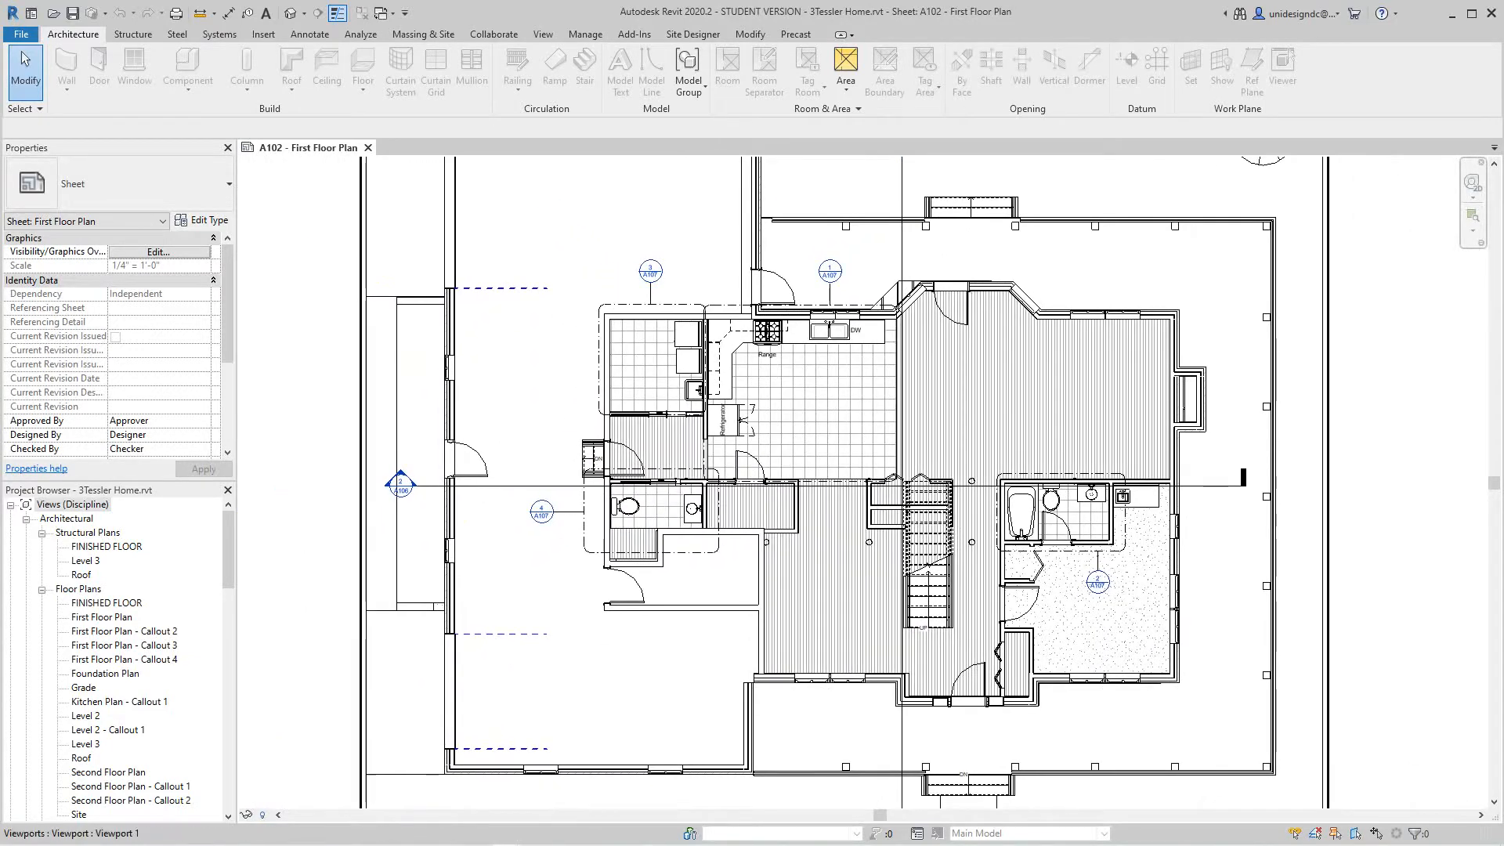
pyautogui.scroll(-2, 739, 623)
pyautogui.moveTo(739, 626); pyautogui.dragTo(746, 545, button='middle')
pyautogui.scroll(1, 622, 778)
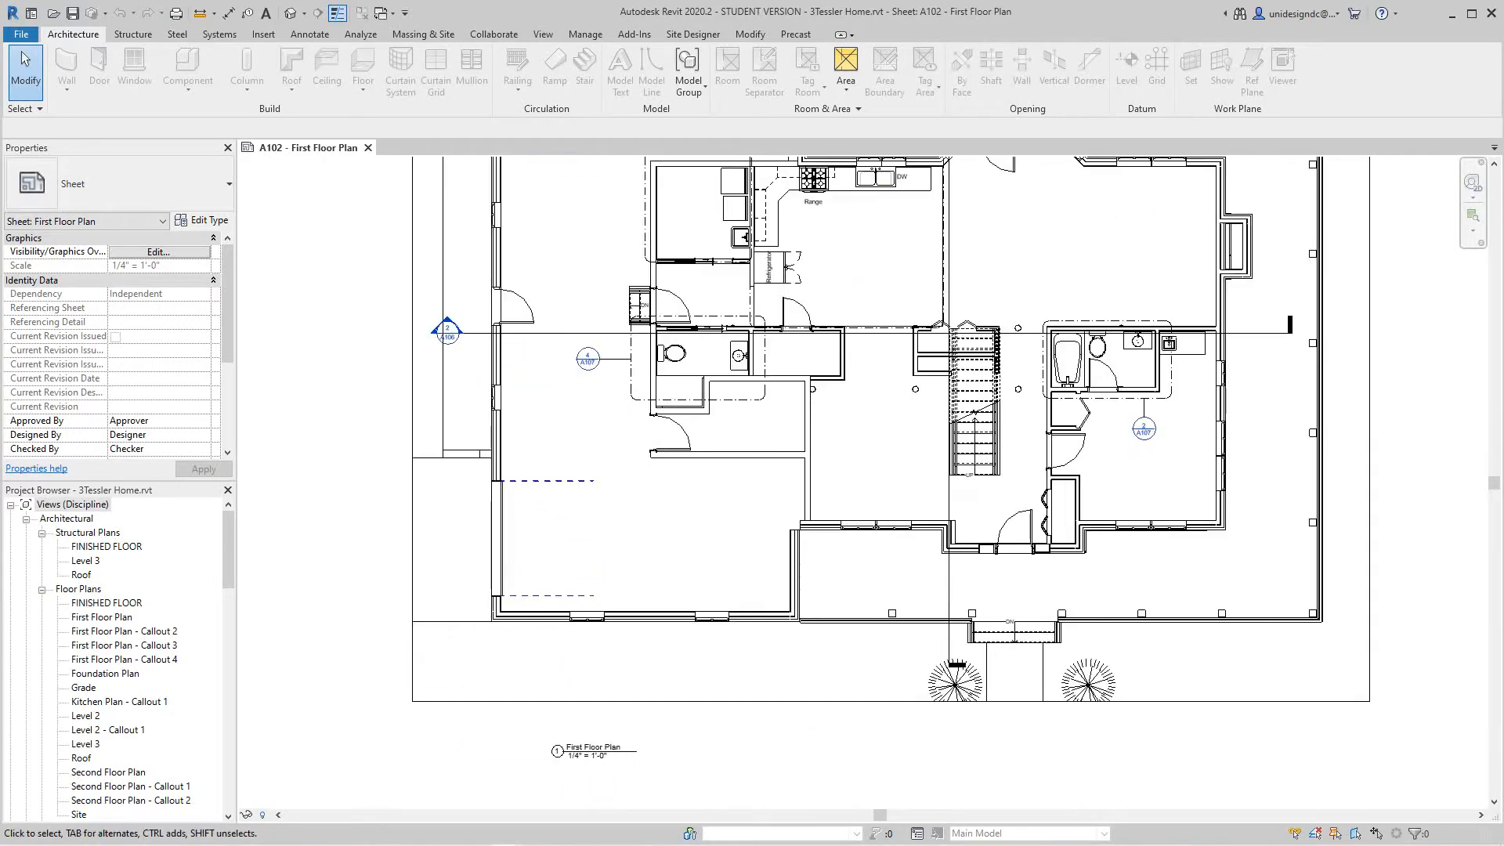
pyautogui.scroll(-5, 118, 658)
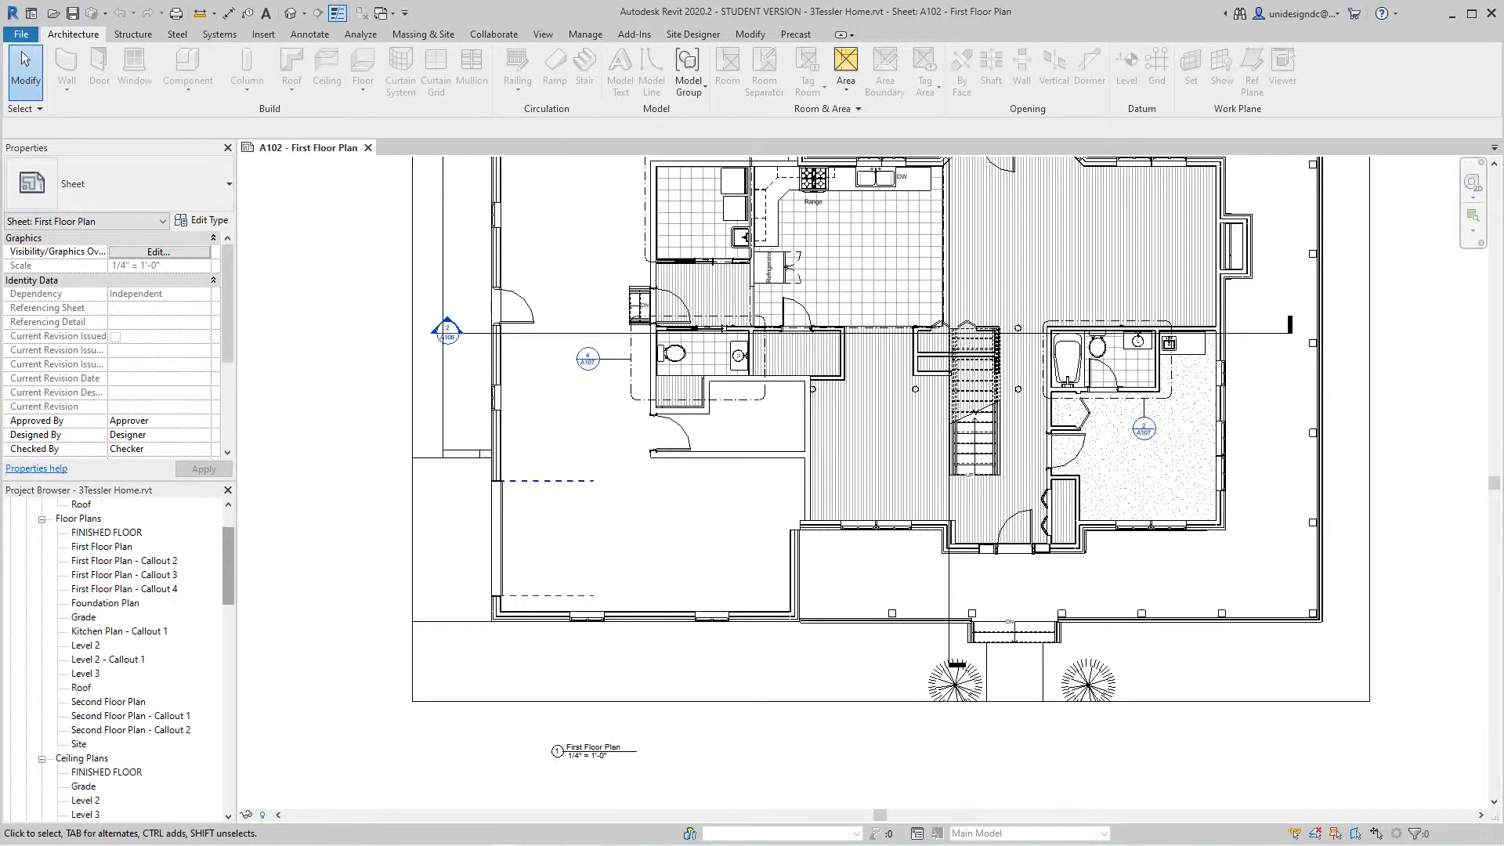
pyautogui.scroll(-6, 118, 658)
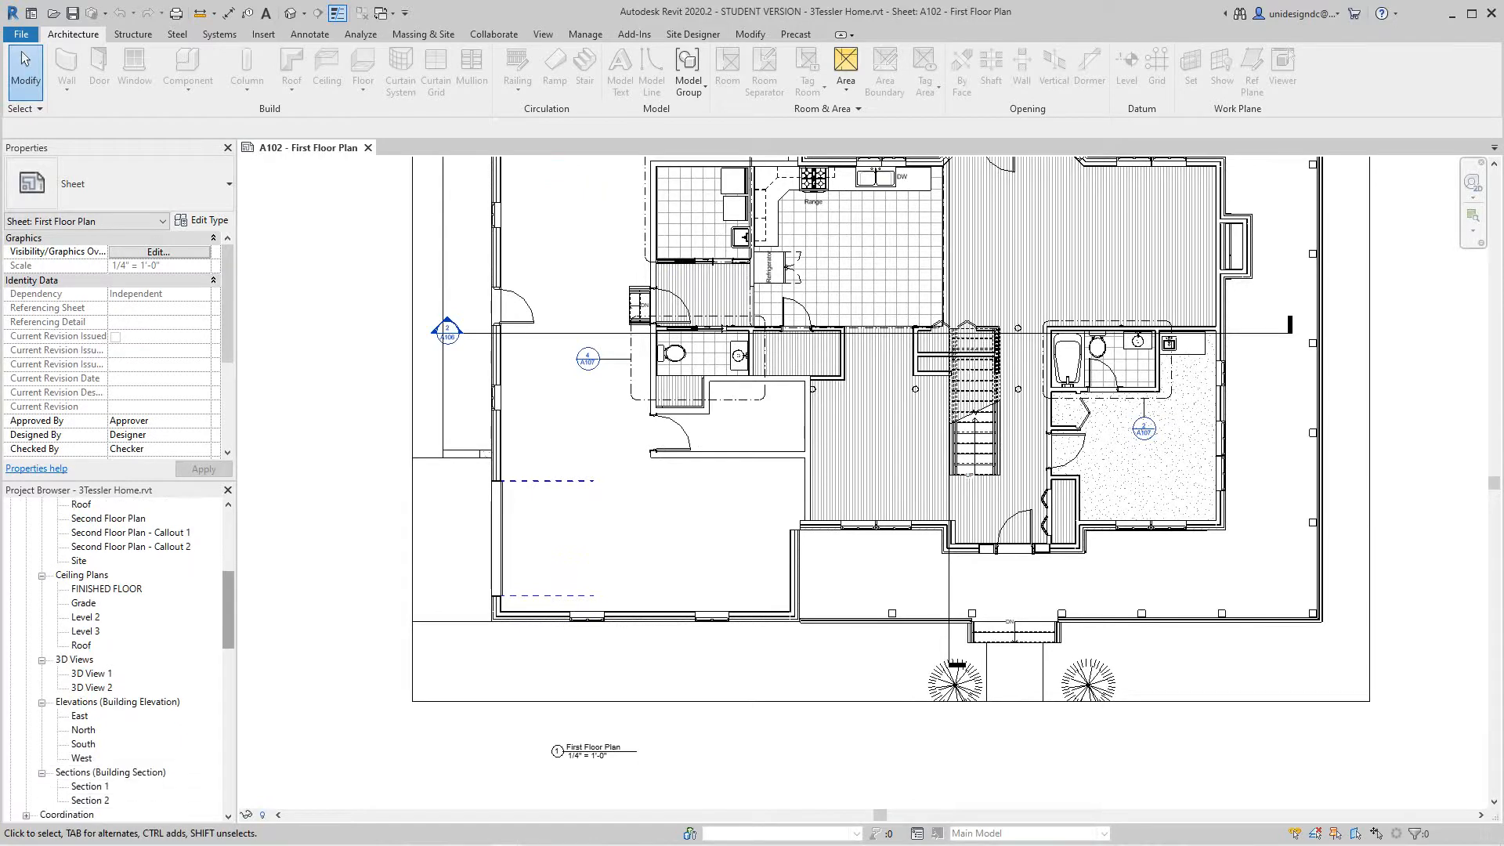
pyautogui.scroll(-1, 117, 658)
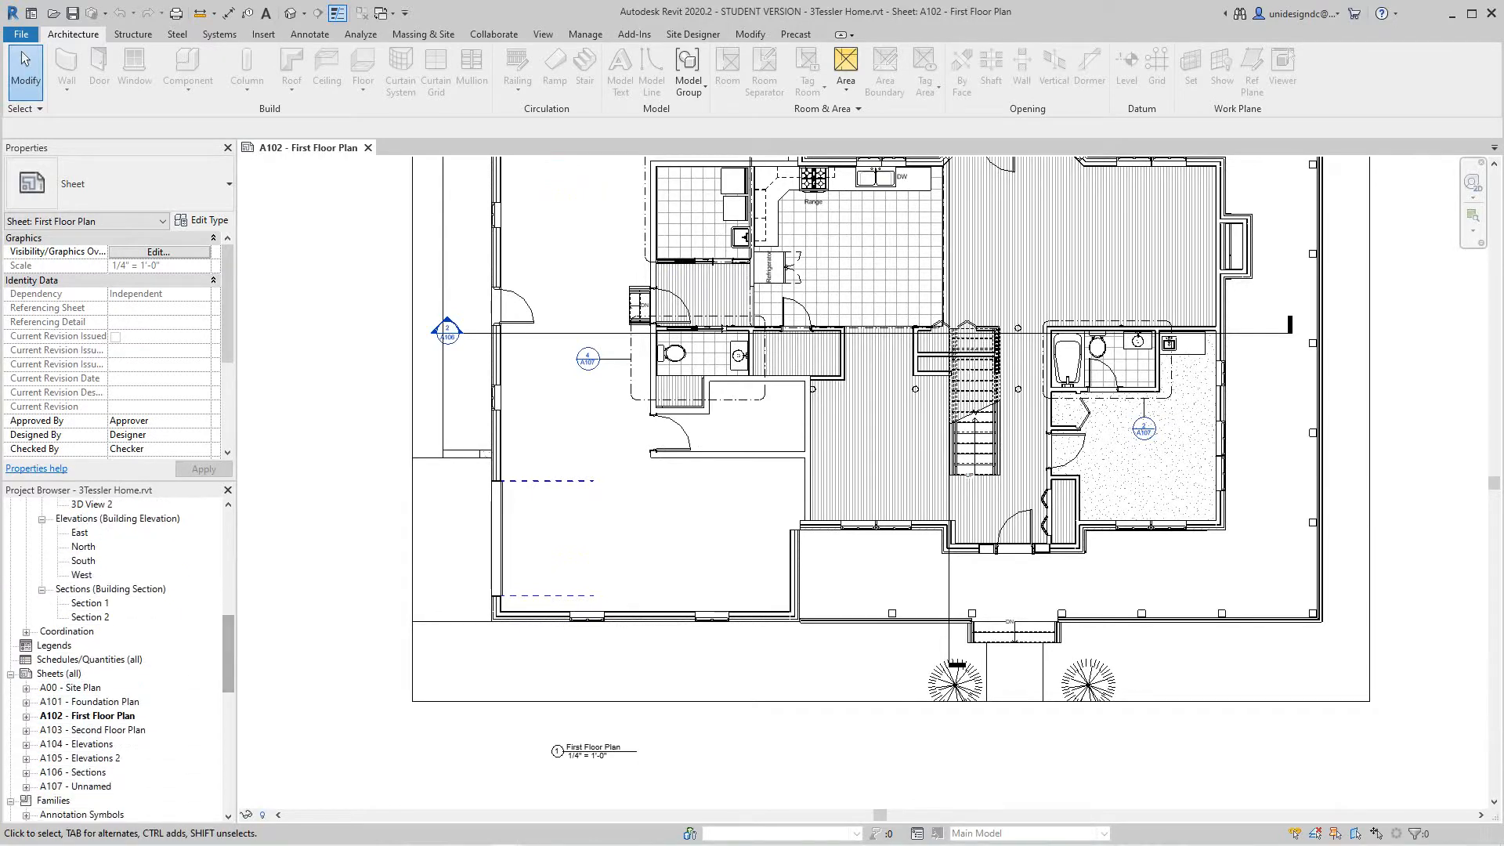
pyautogui.doubleClick(94, 729)
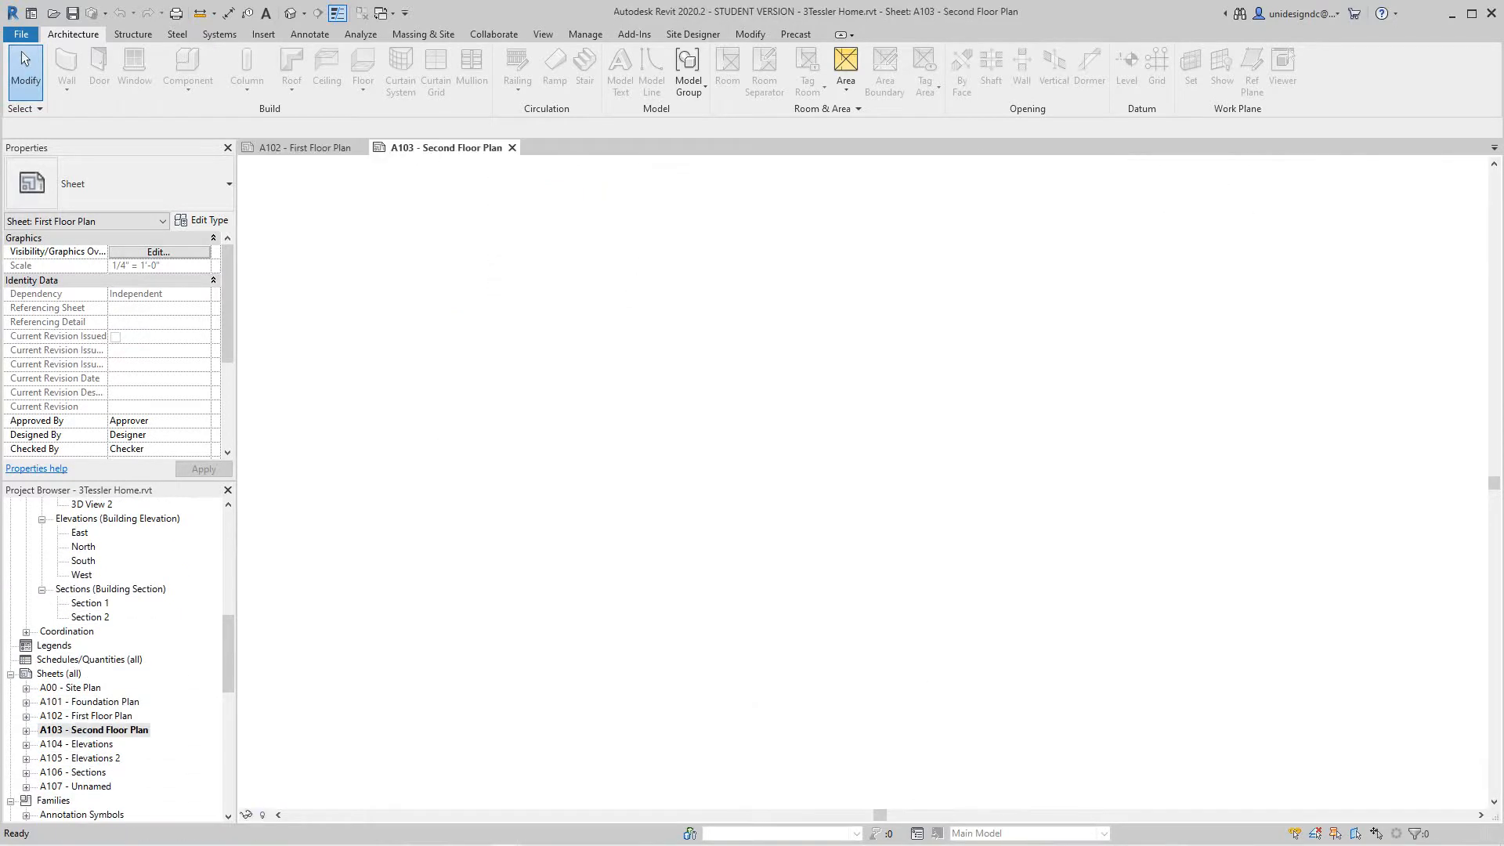
pyautogui.scroll(5, 809, 422)
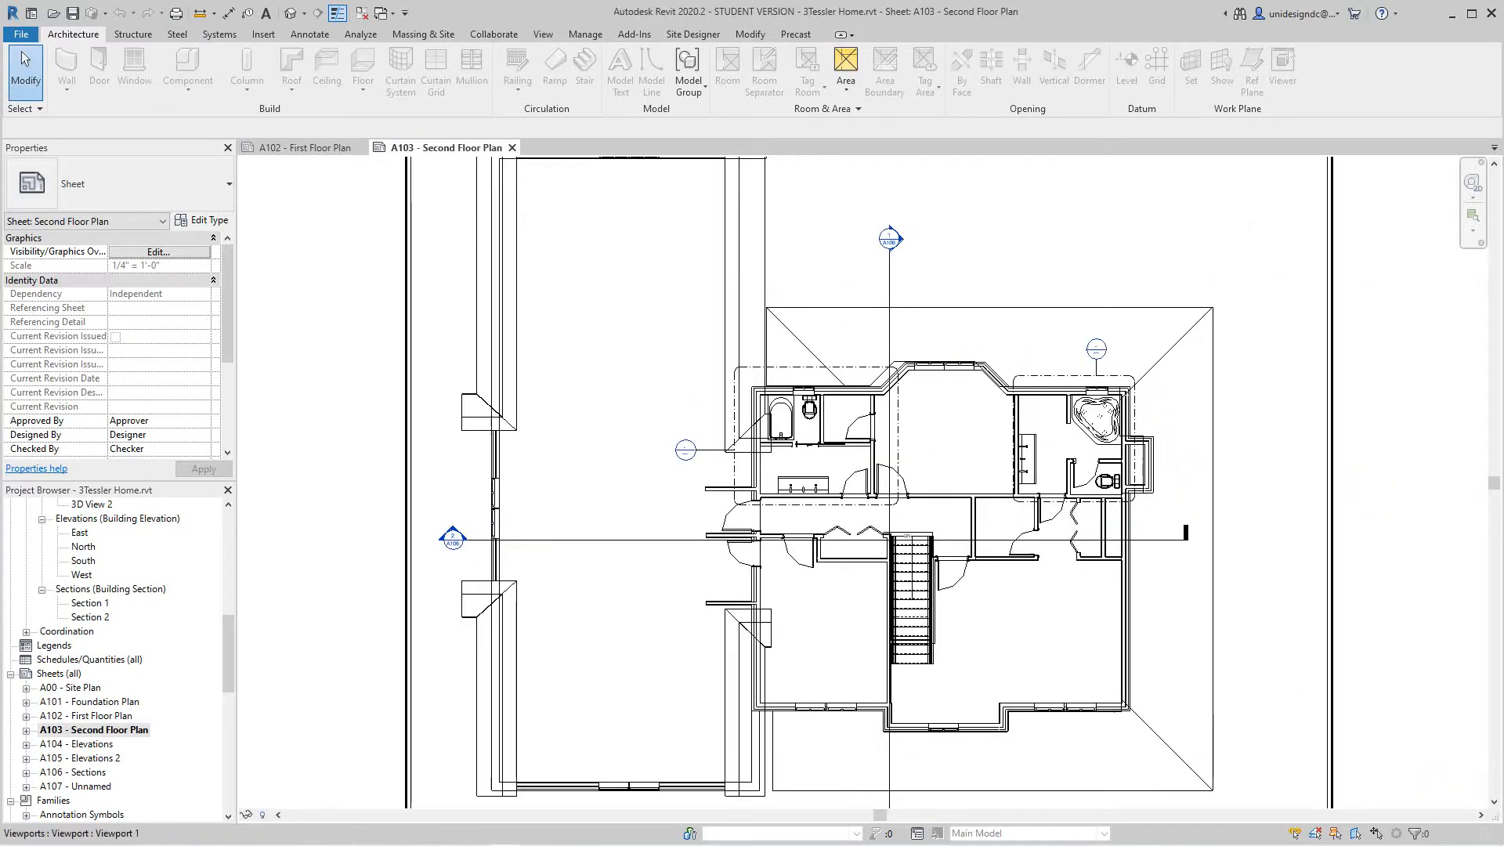
pyautogui.scroll(-4, 827, 422)
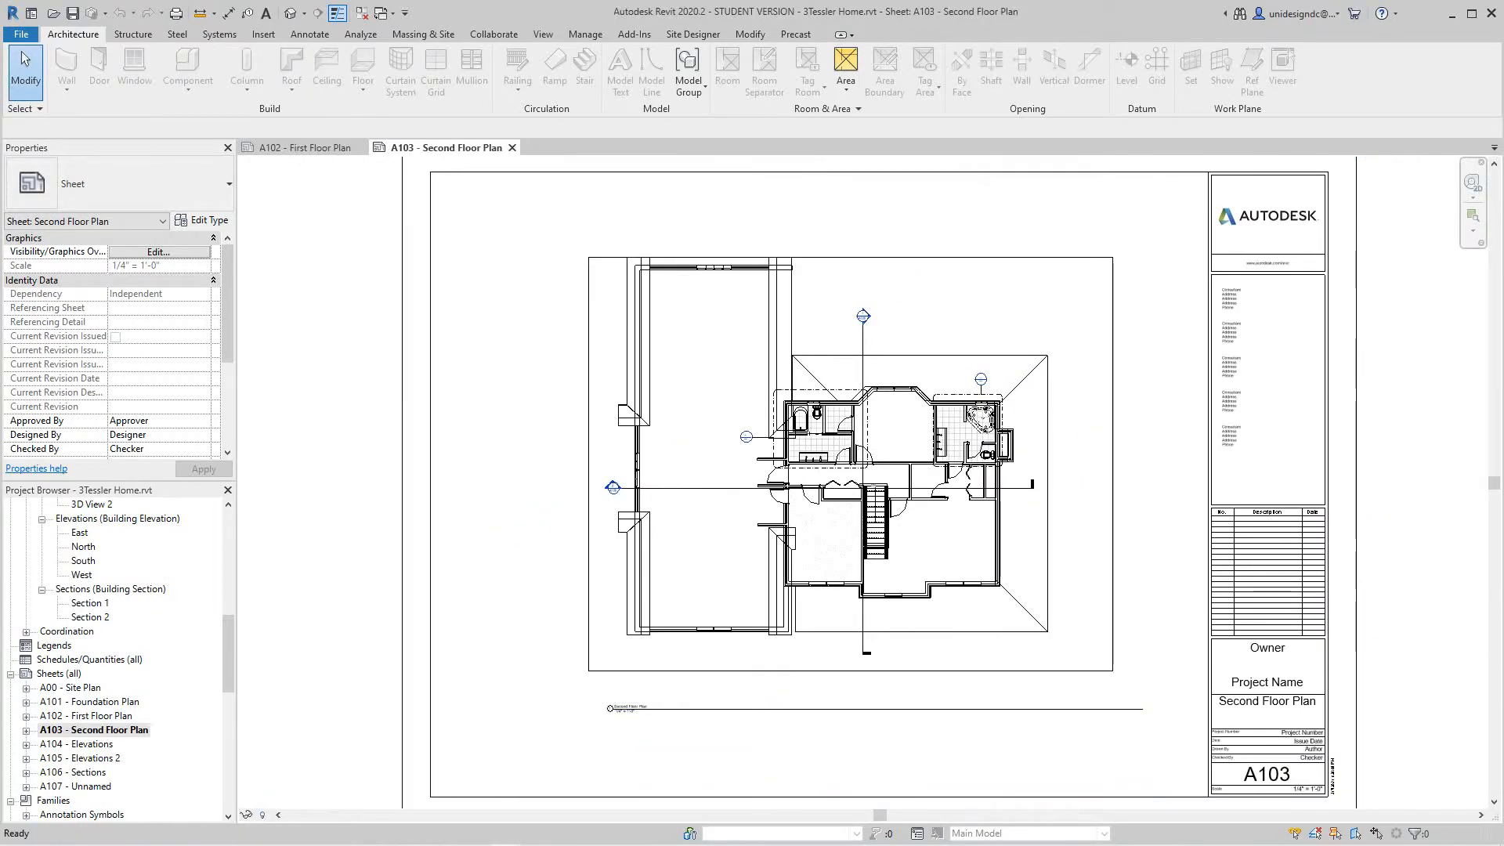
# Open the A107 - Unnamed sheet and examine the layout of its enlarged callout plans
pyautogui.doubleClick(77, 786)
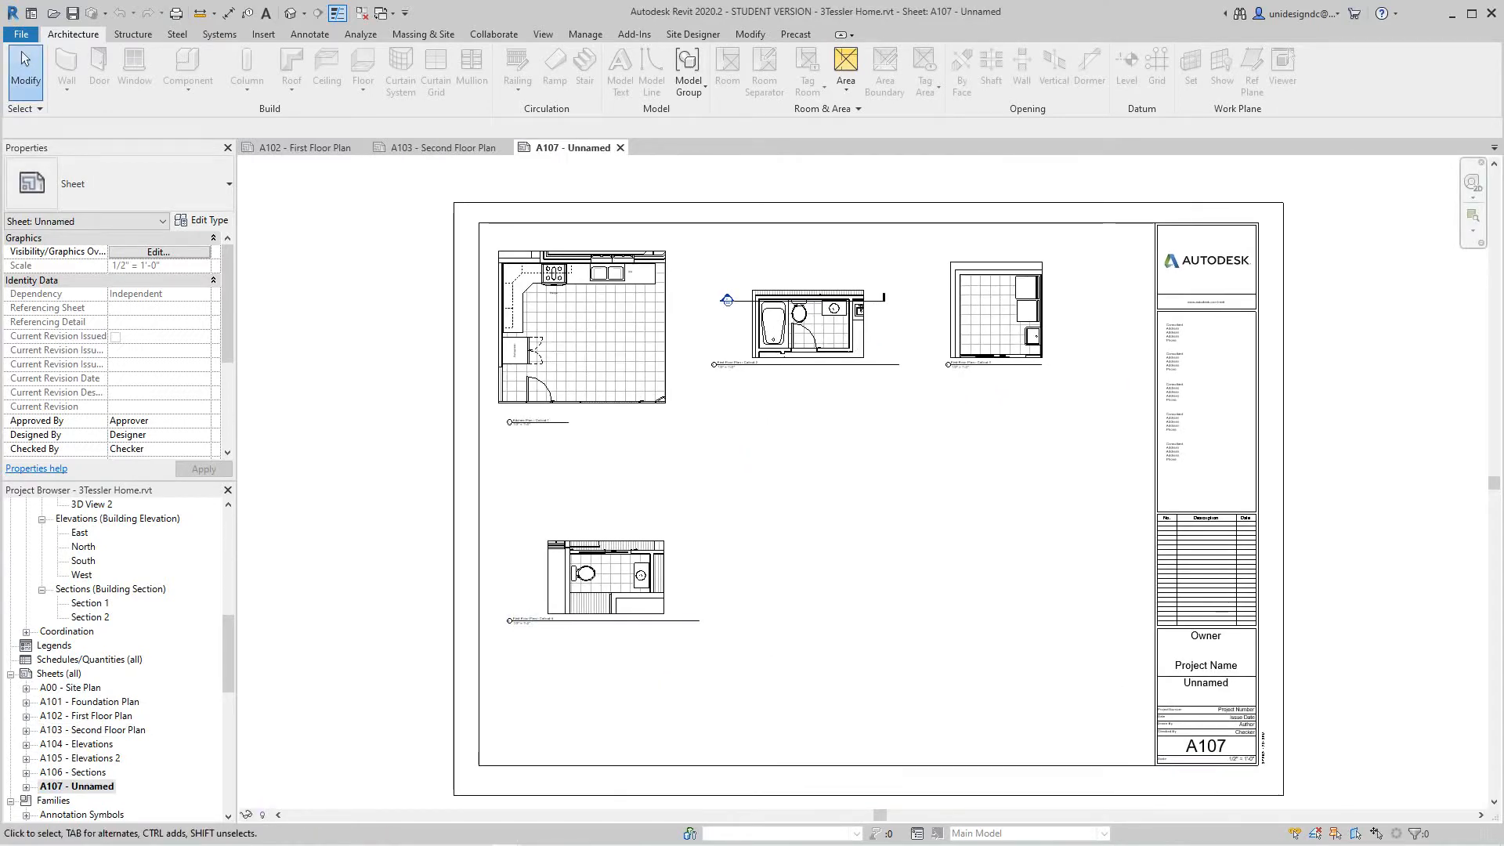
pyautogui.scroll(3, 620, 368)
pyautogui.scroll(-2, 749, 428)
pyautogui.moveTo(749, 428); pyautogui.dragTo(756, 449, button='middle')
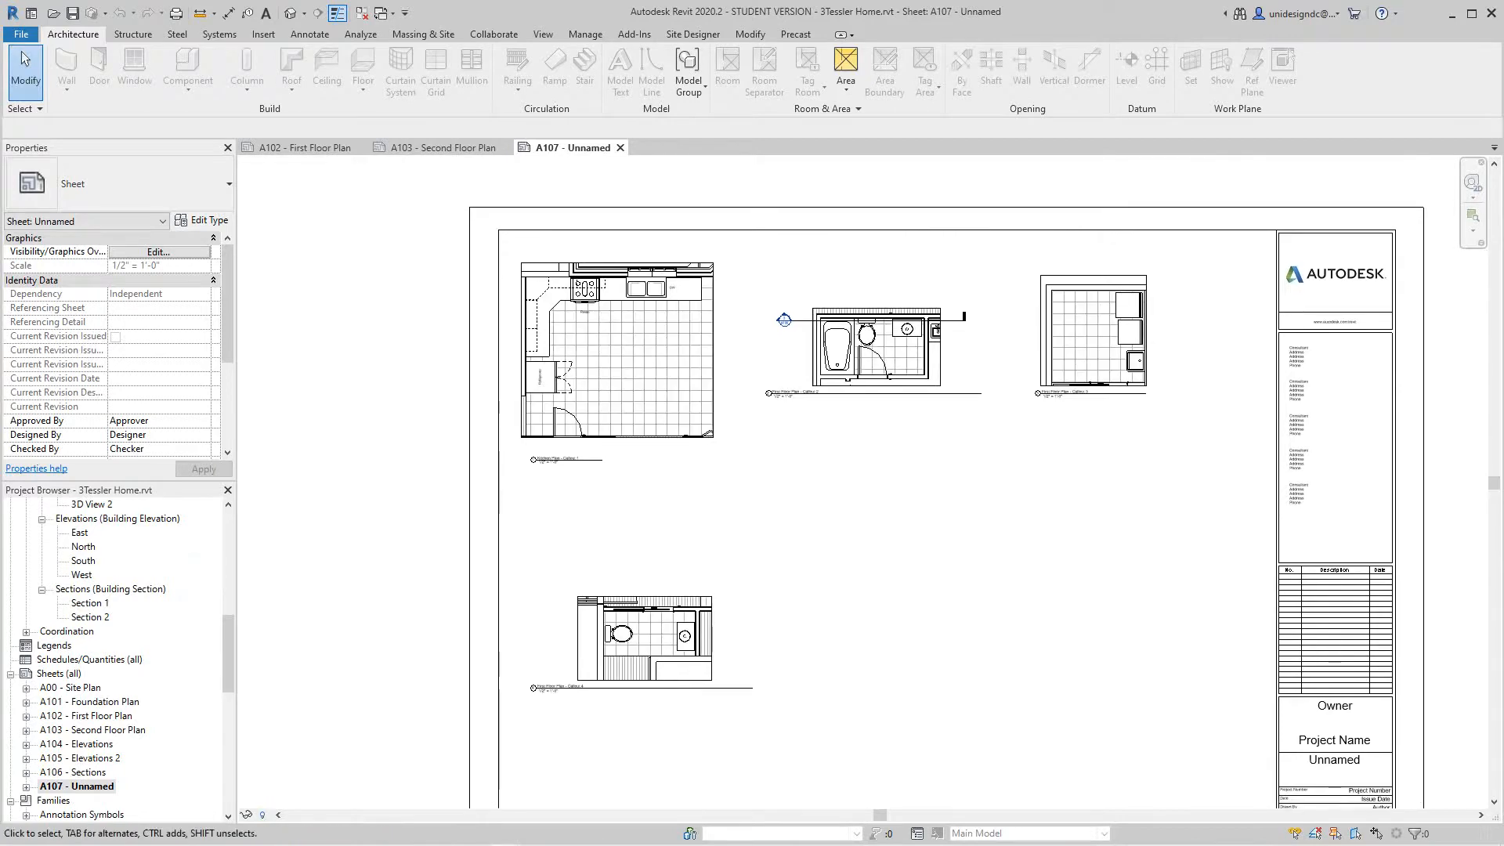
pyautogui.scroll(-2, 756, 485)
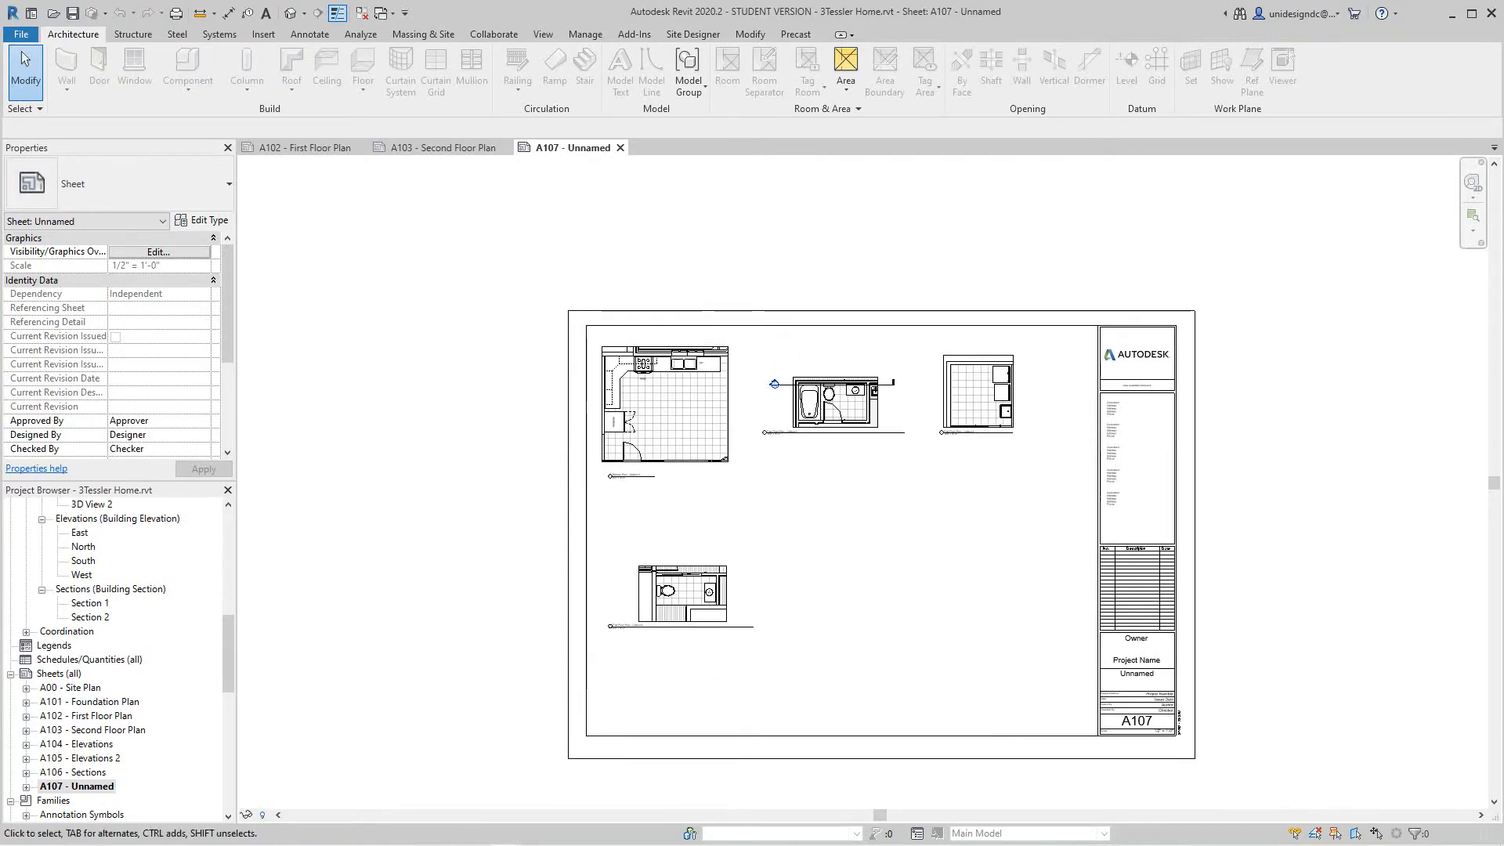
pyautogui.scroll(2, 695, 530)
pyautogui.rightClick(764, 541)
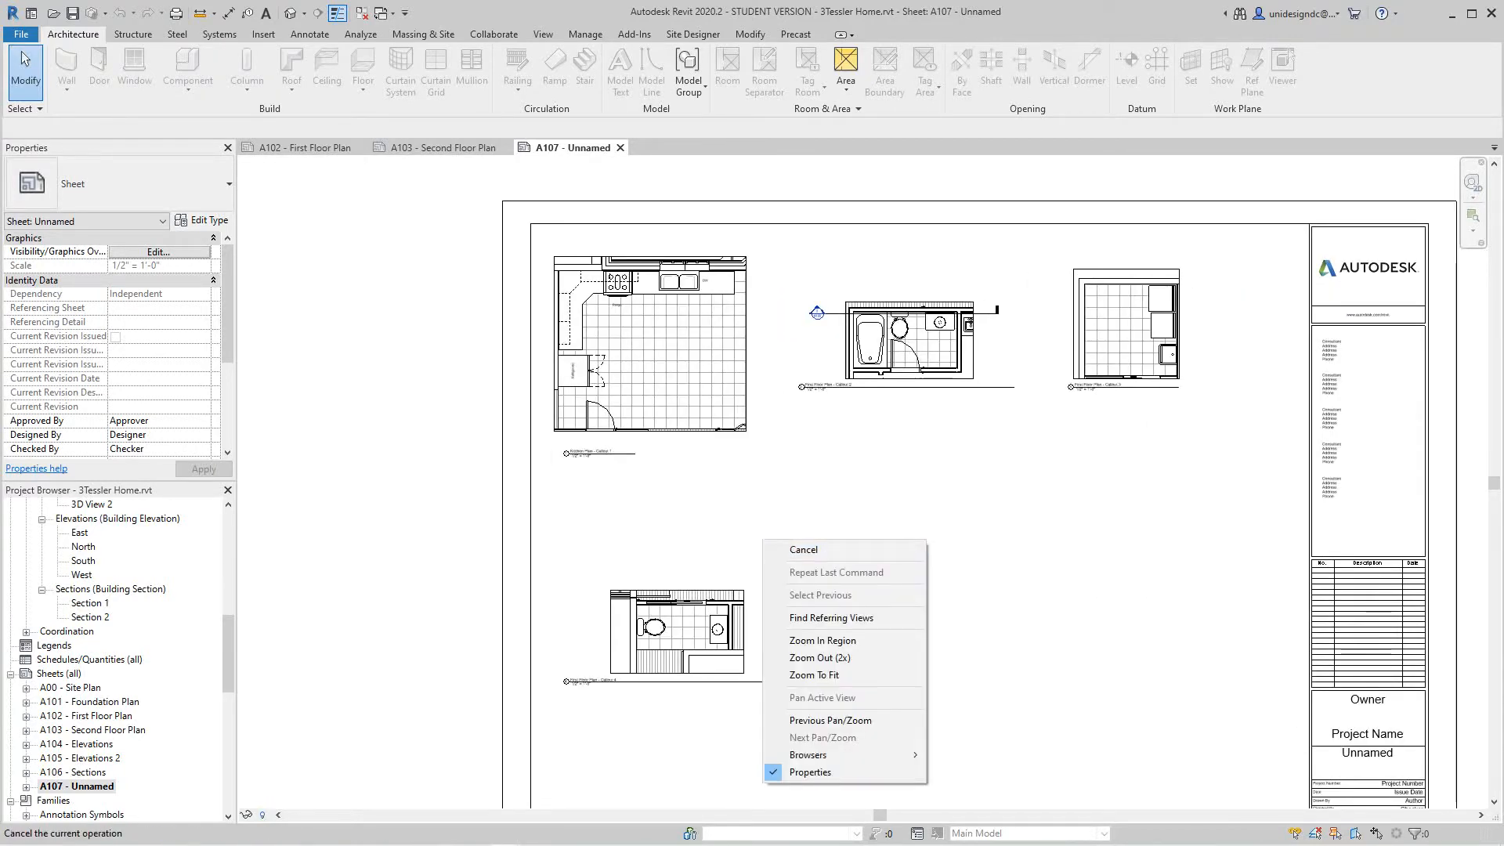
pyautogui.press('Escape')
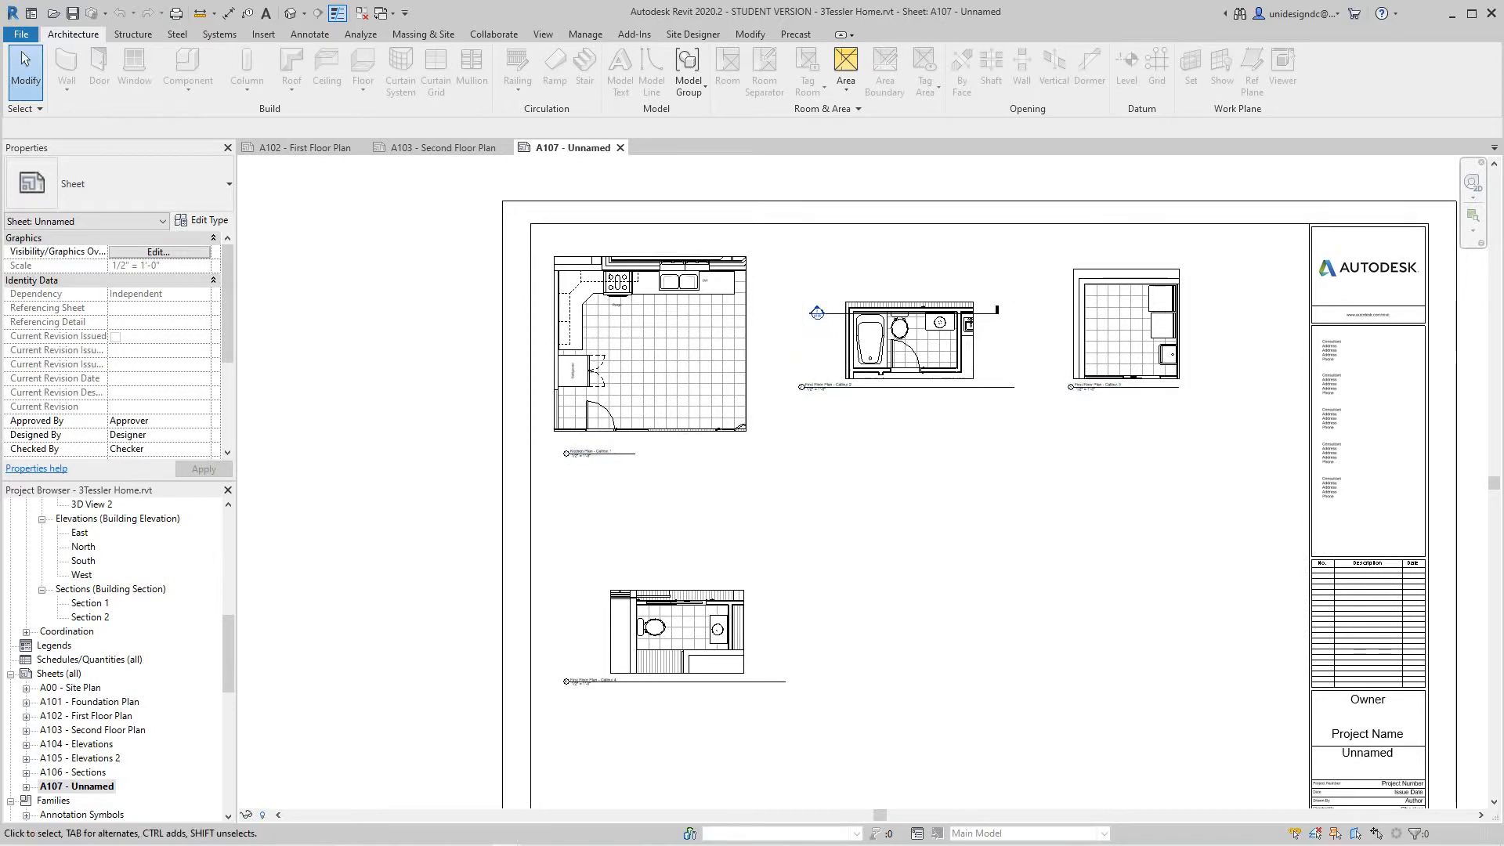
pyautogui.scroll(-3, 729, 594)
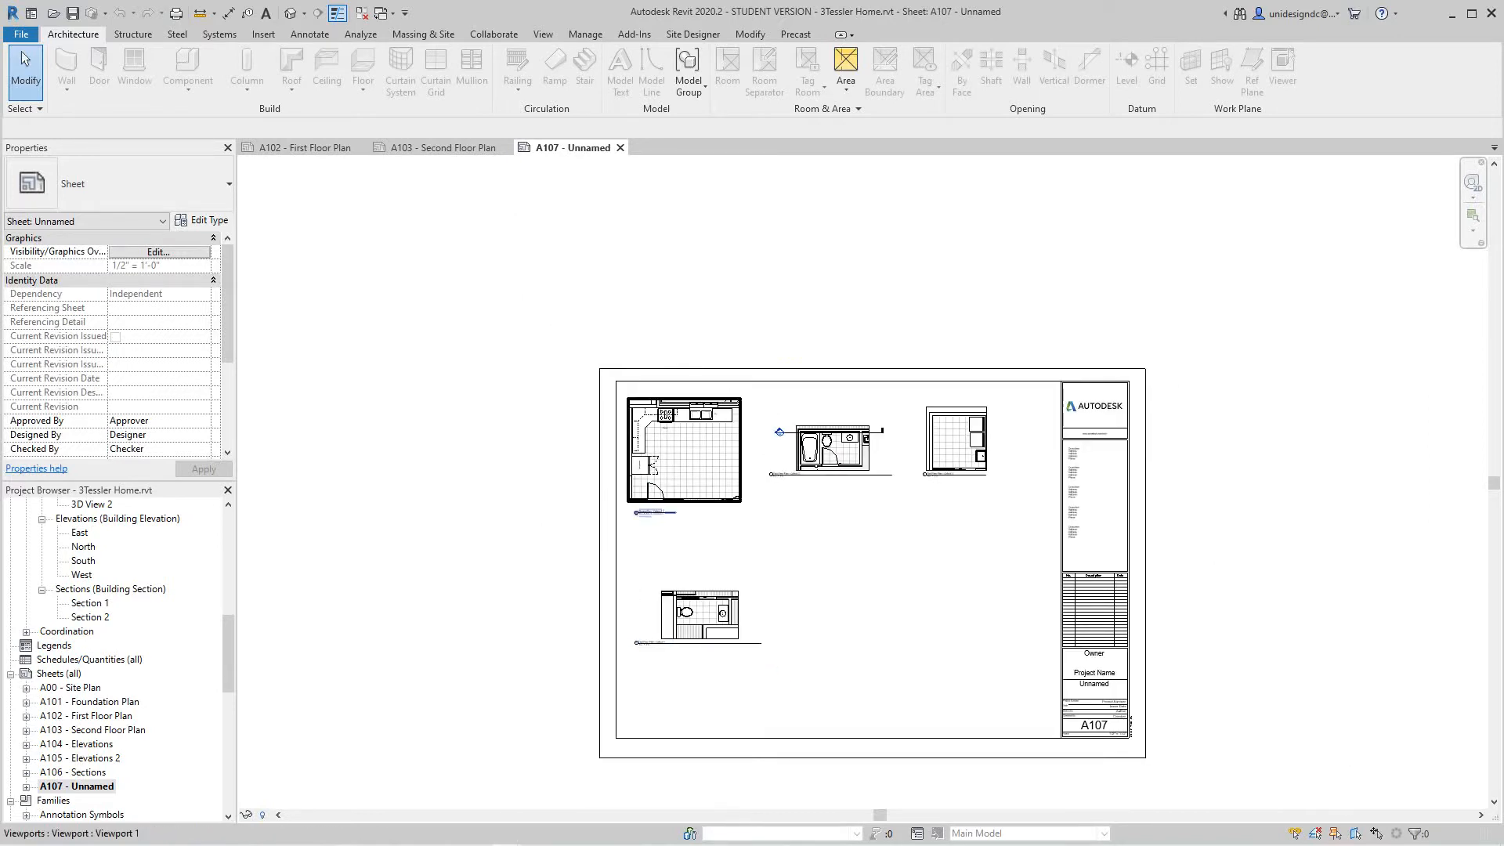
pyautogui.scroll(2, 704, 462)
pyautogui.scroll(-2, 707, 476)
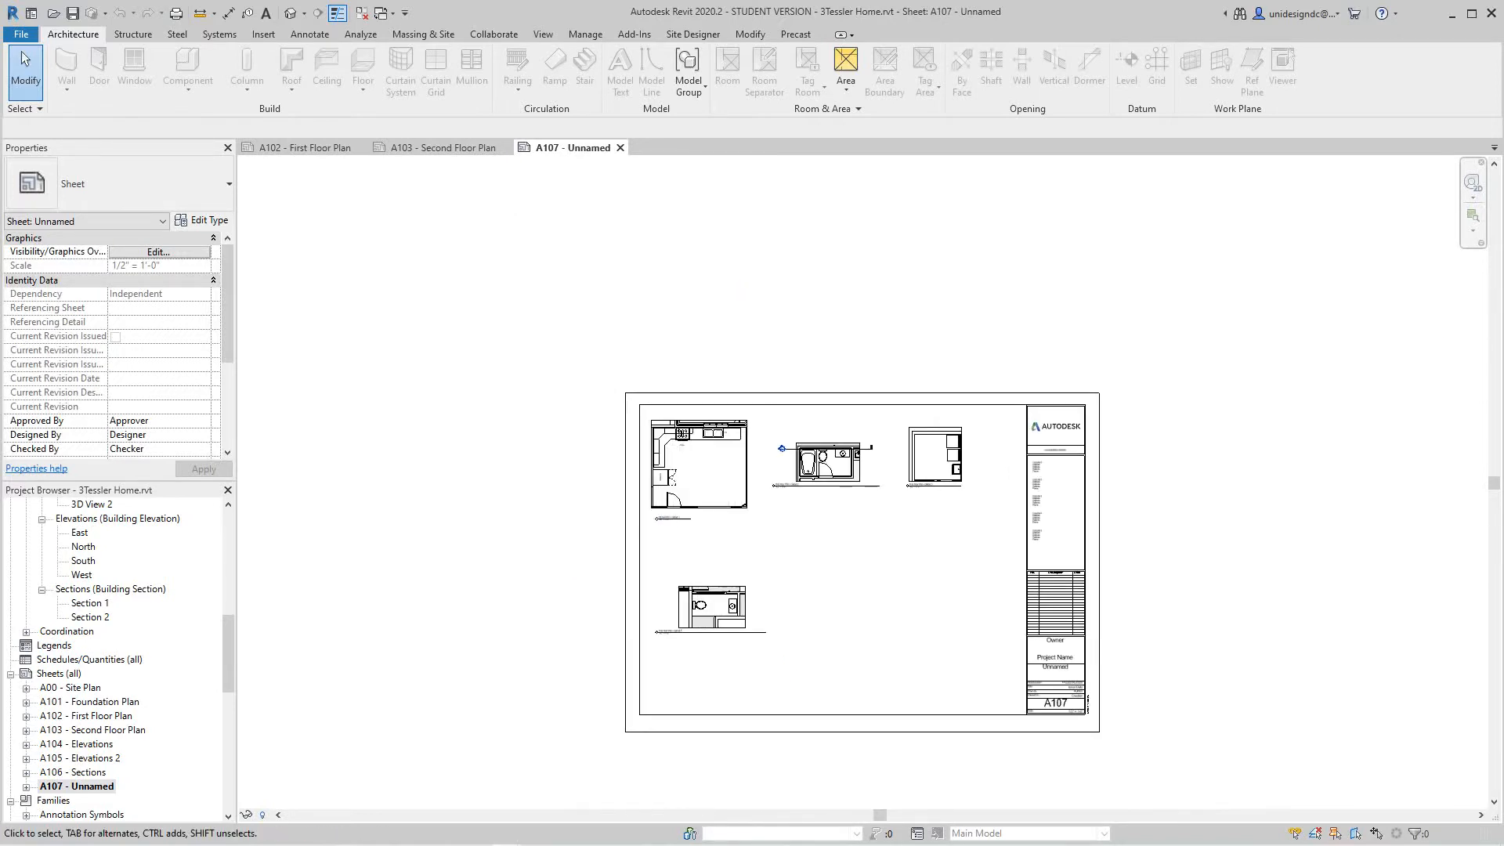
pyautogui.scroll(1, 735, 646)
pyautogui.scroll(1, 830, 597)
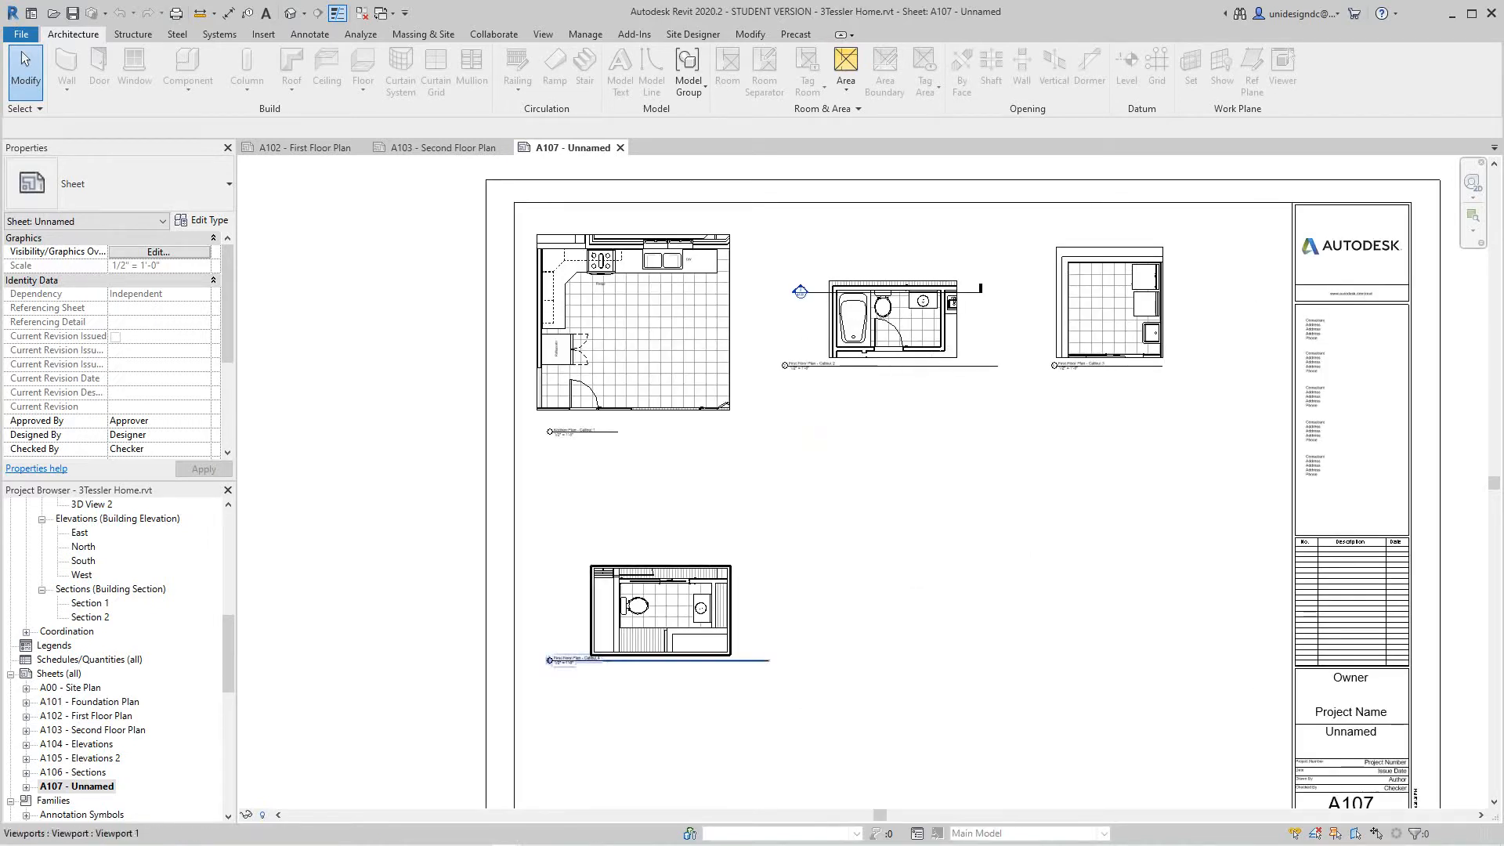
# Move the First Floor Plan - Callout 4 viewport up closer to the kitchen plan, and deactivate its view
pyautogui.click(660, 610)
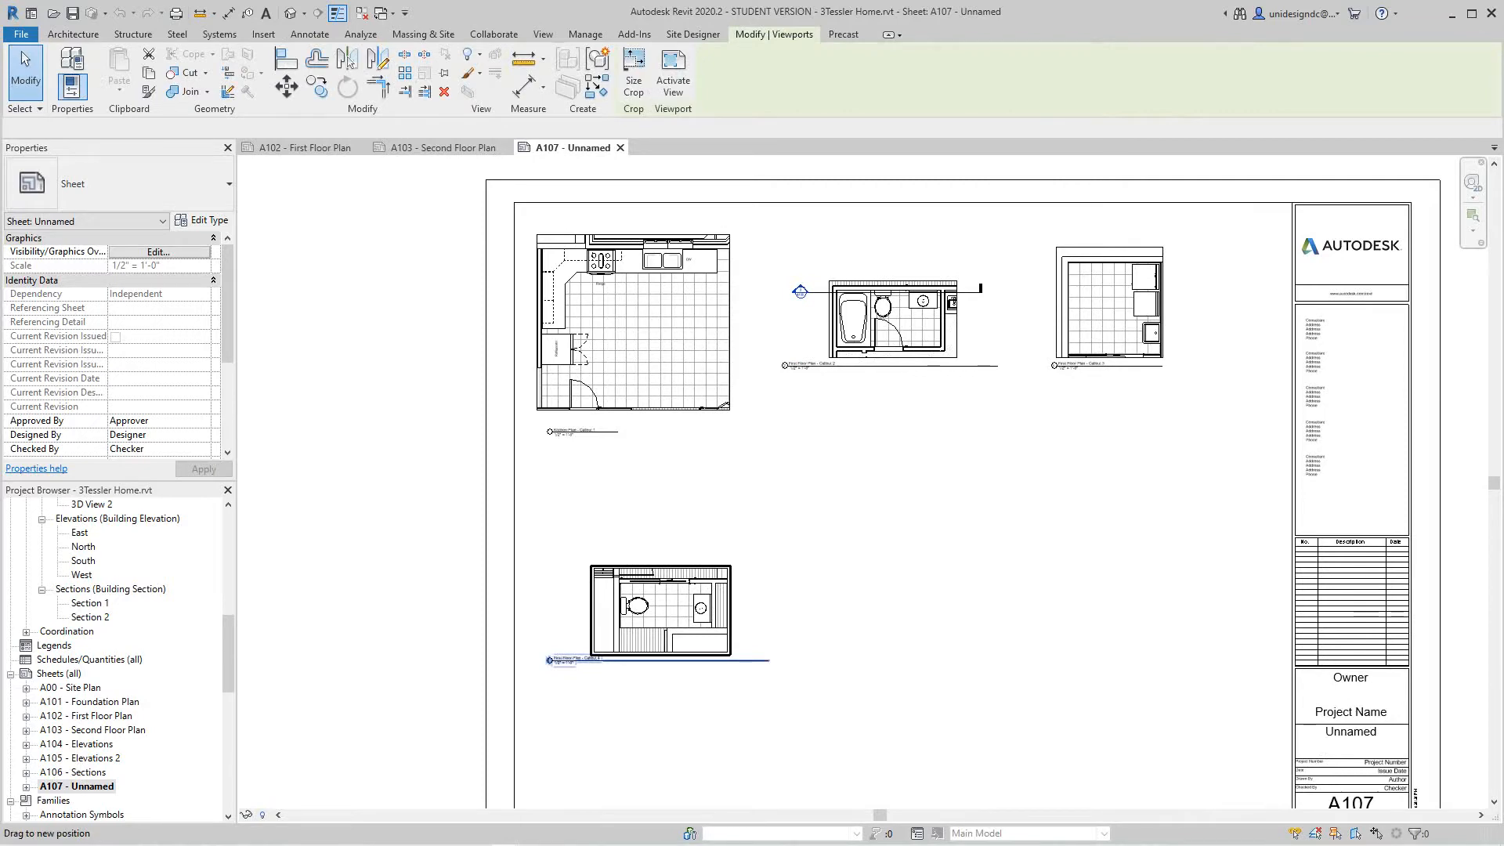
pyautogui.press('Escape')
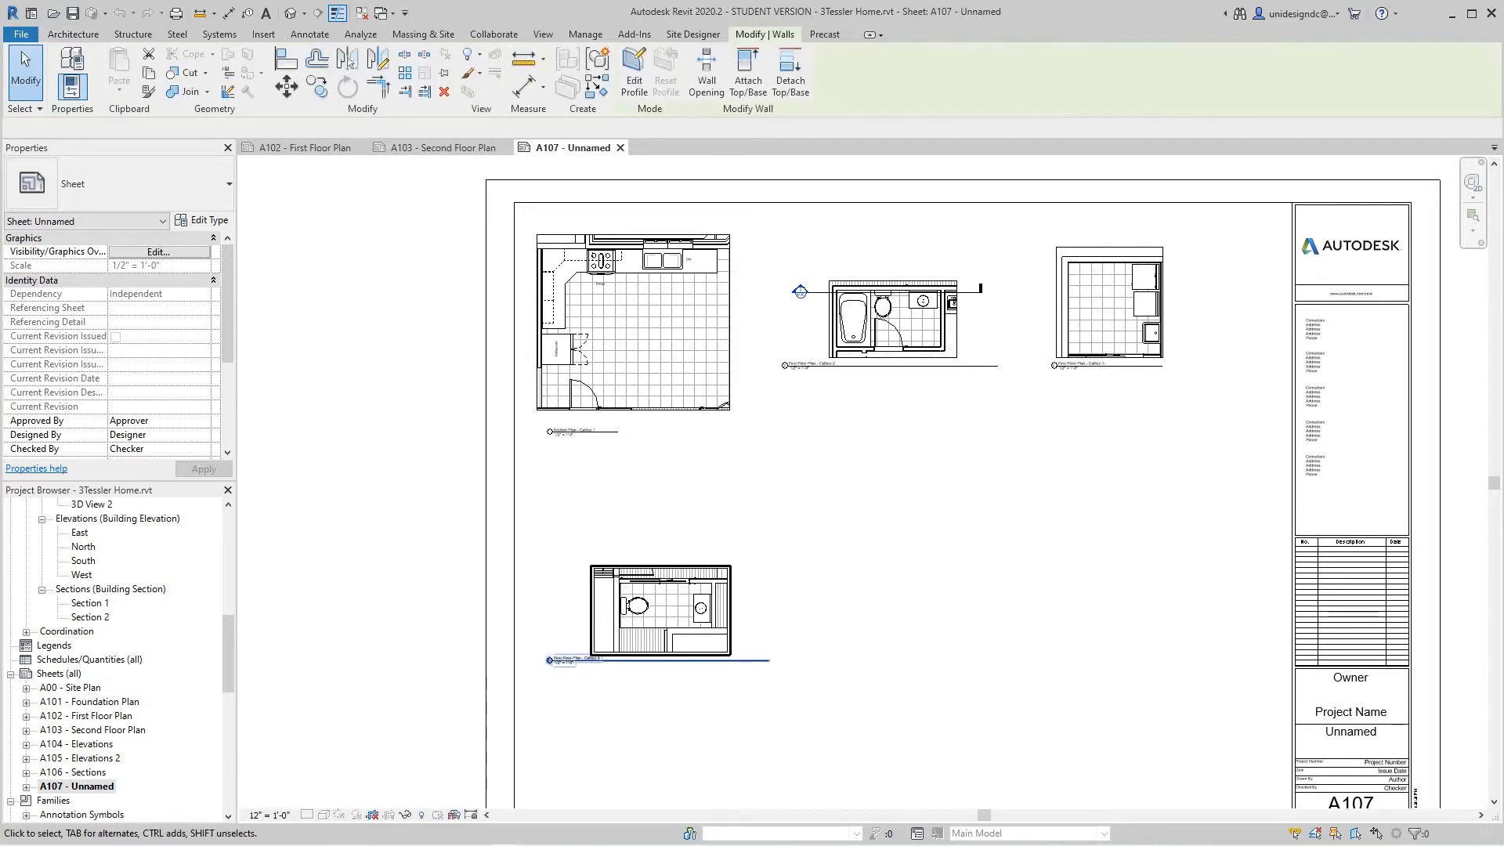
pyautogui.click(679, 513)
pyautogui.scroll(-2, 787, 509)
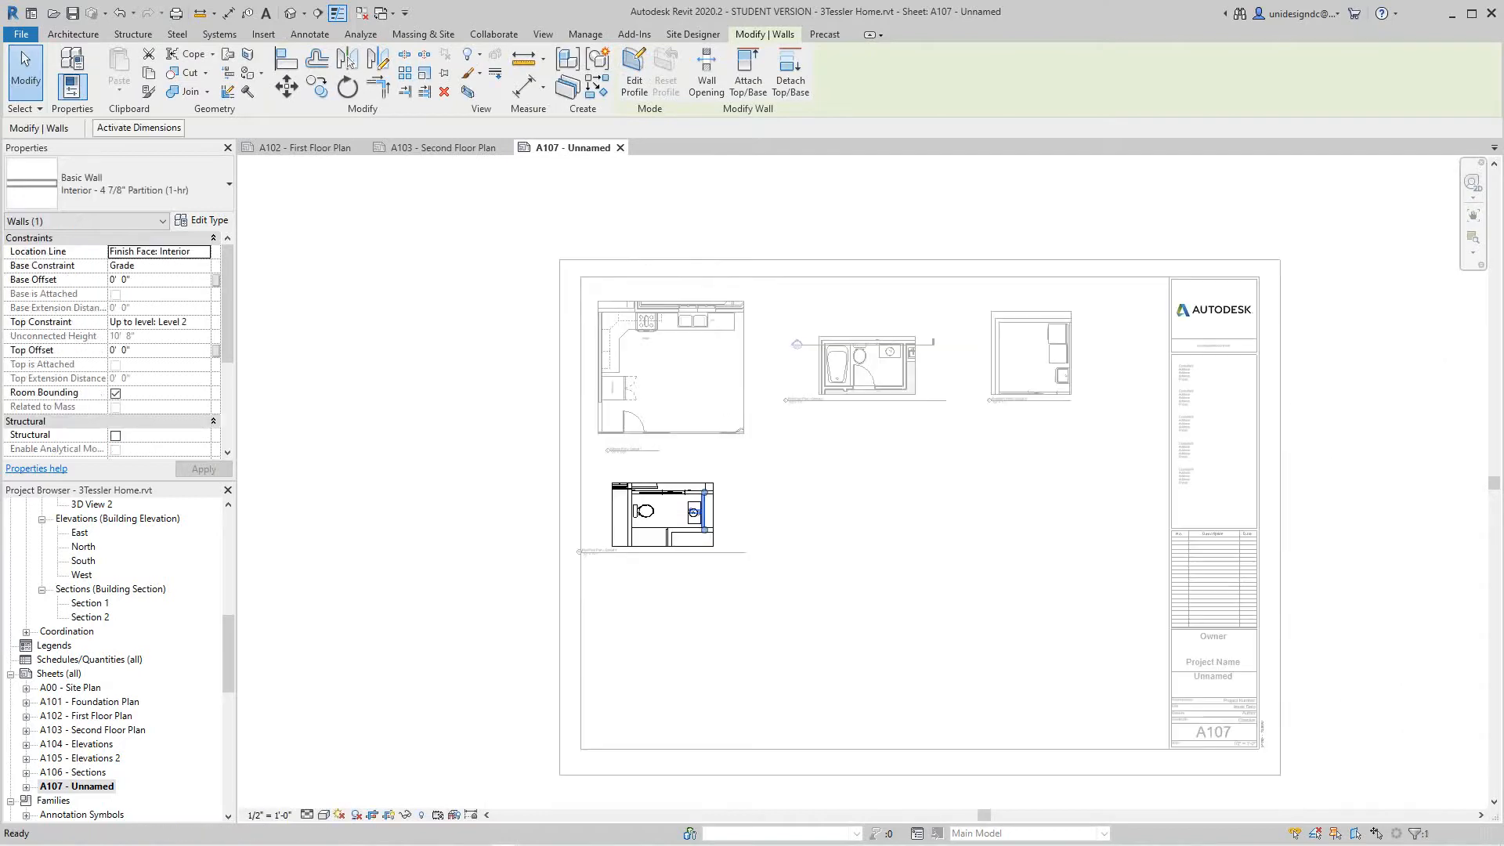
pyautogui.rightClick(787, 511)
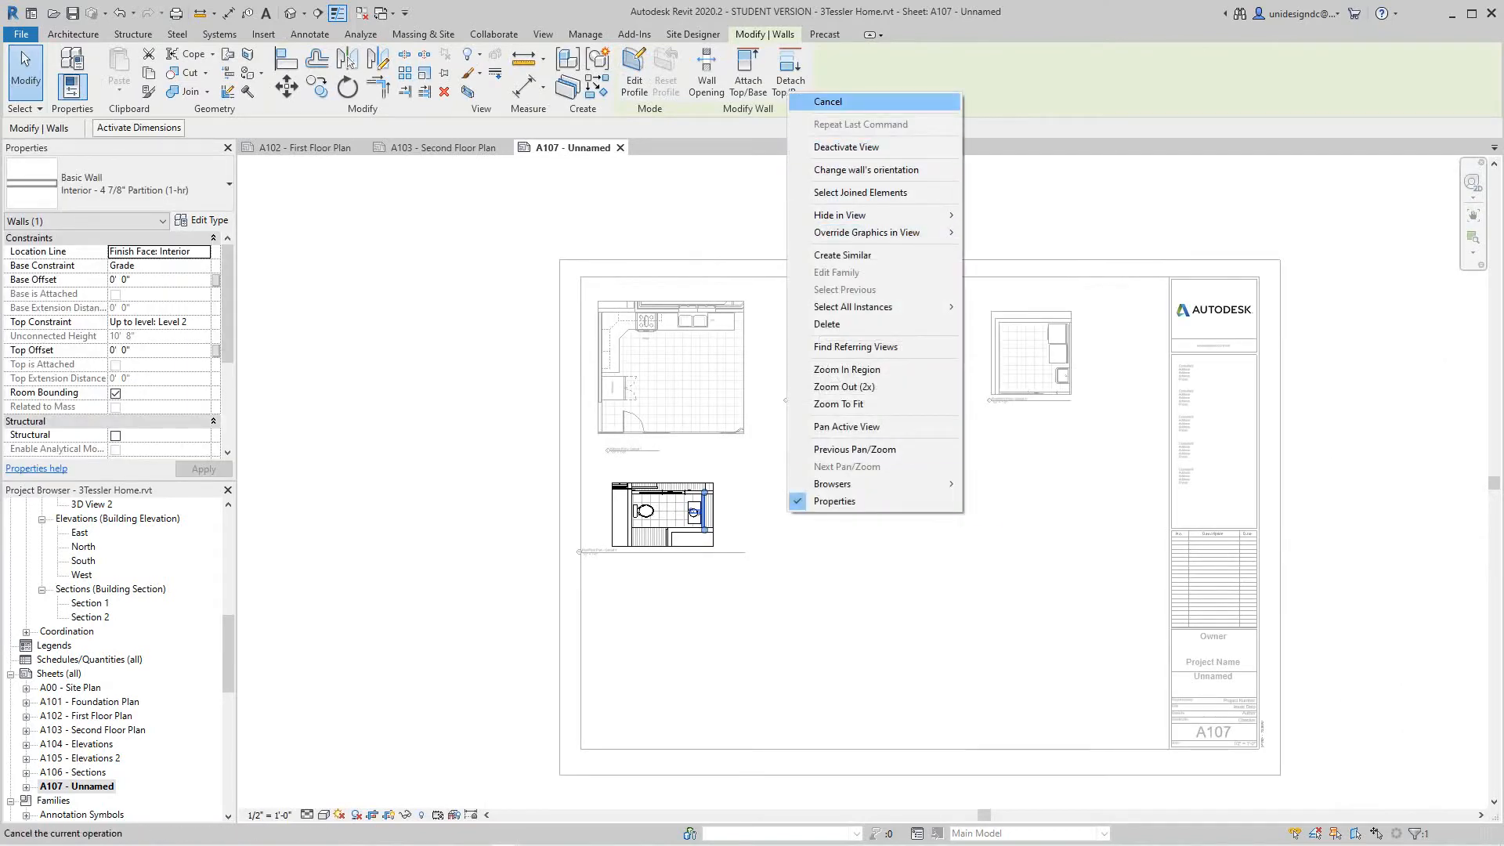
pyautogui.click(828, 101)
pyautogui.rightClick(880, 498)
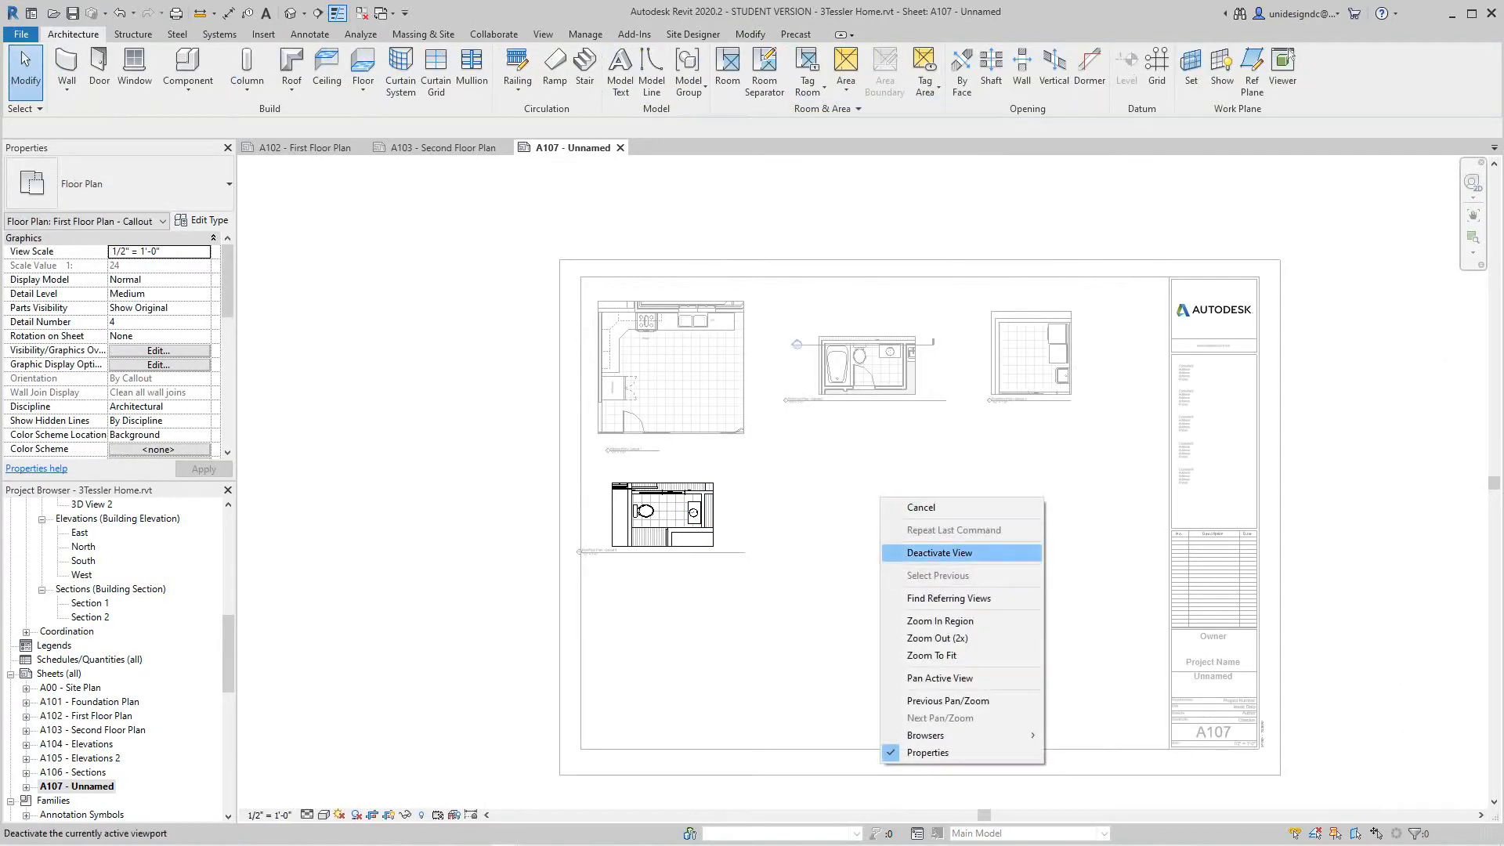
pyautogui.click(939, 553)
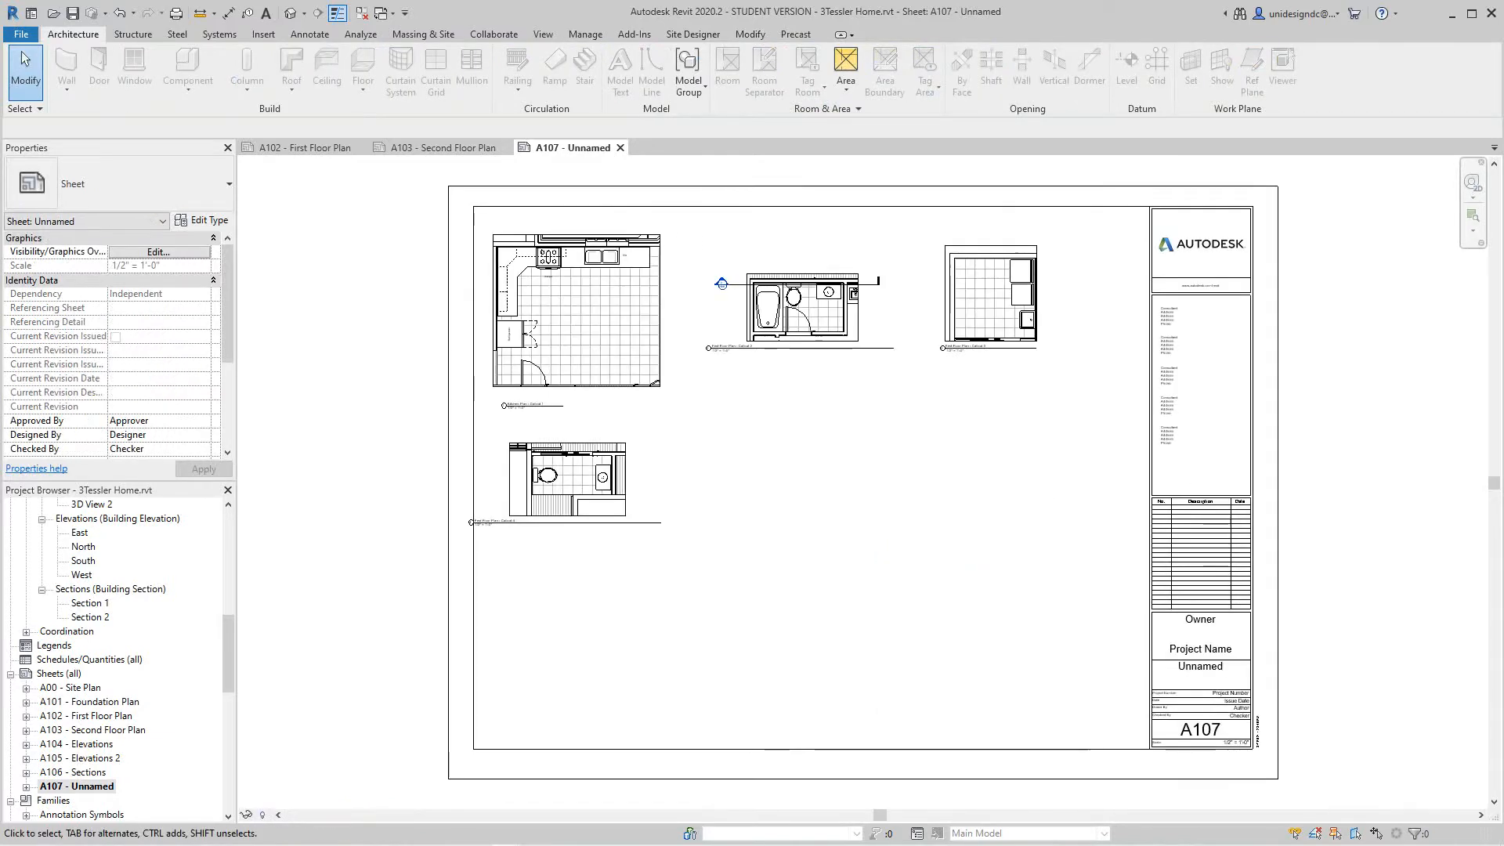
# Reposition the First Floor Plan - Callout 4 viewport so its right edge and title align with the kitchen plan above
pyautogui.moveTo(617, 491); pyautogui.dragTo(650, 524)
pyautogui.scroll(5, 572, 411)
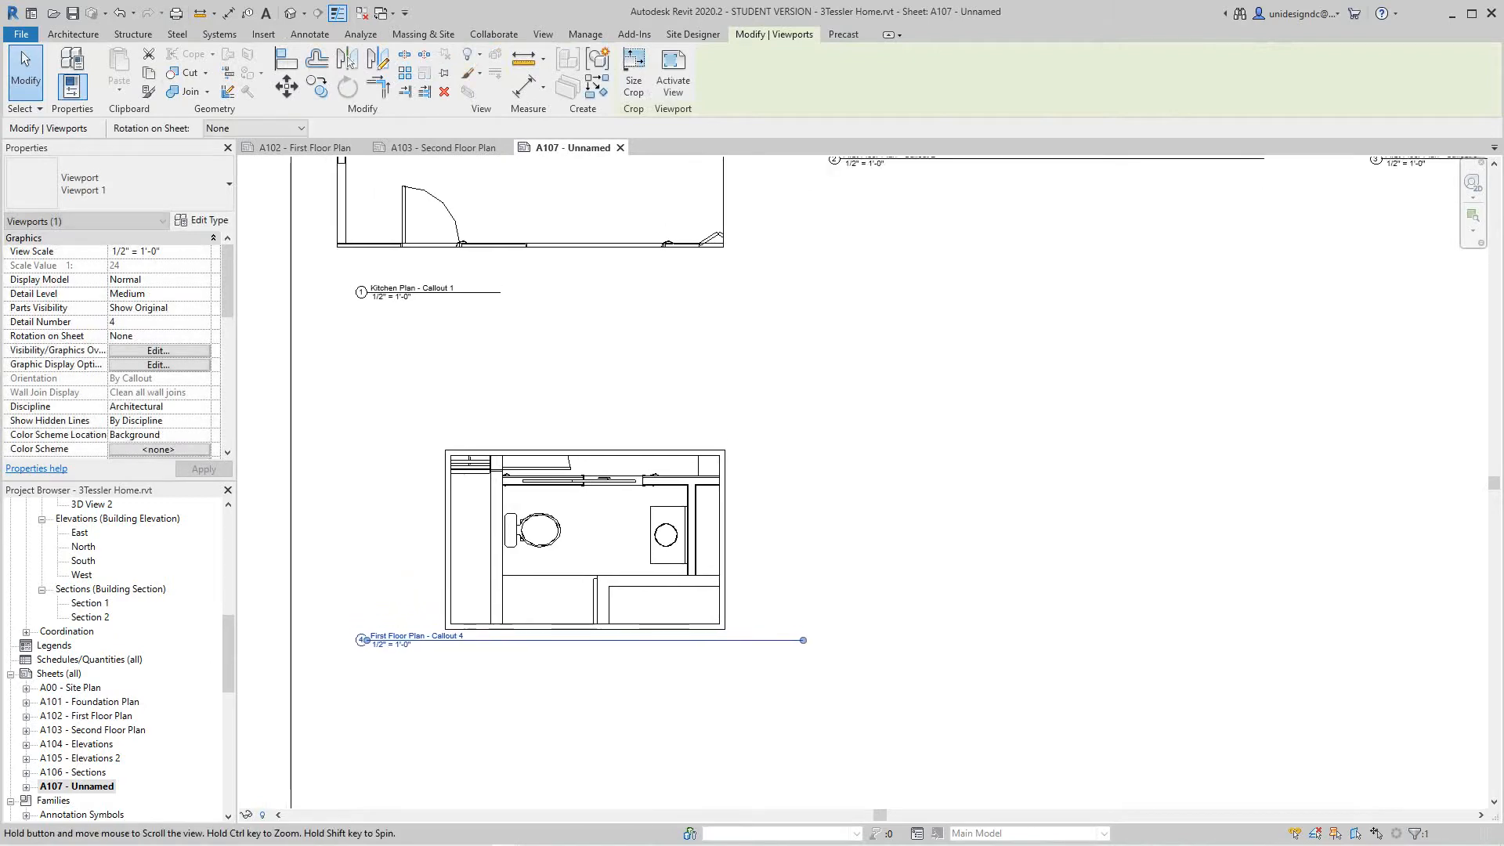
pyautogui.scroll(5, 510, 417)
pyautogui.scroll(-6, 510, 416)
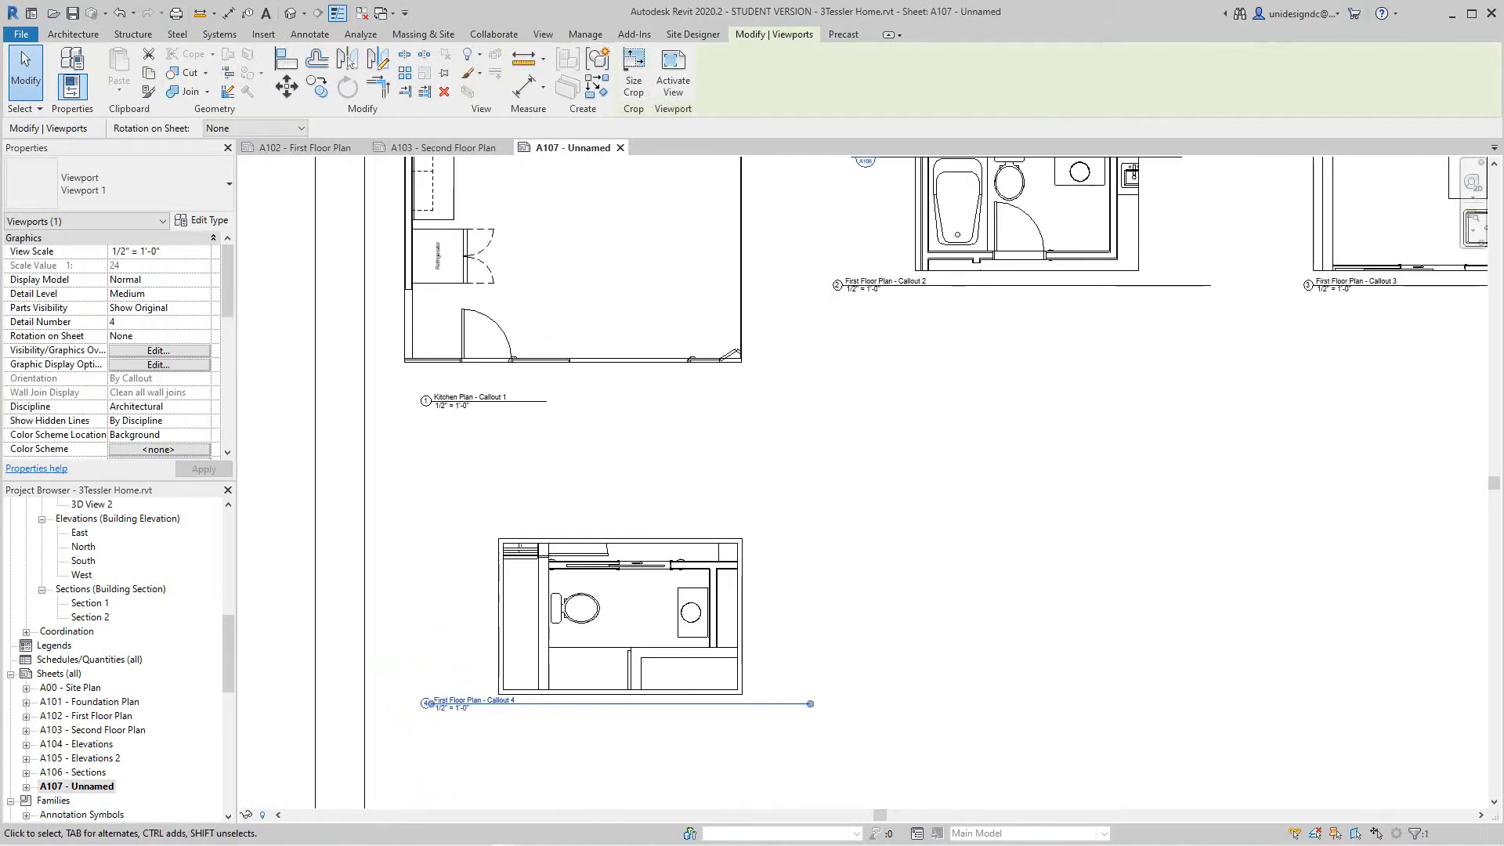
# Shorten the title line of First Floor Plan - Callout 2 and shift its view title beneath the bathroom plan
pyautogui.moveTo(1062, 282)
pyautogui.mouseDown(button='middle')
pyautogui.moveTo(1059, 382)
pyautogui.moveTo(897, 429)
pyautogui.mouseUp(button='middle')
pyautogui.scroll(2, 1065, 383)
pyautogui.scroll(-2, 1061, 382)
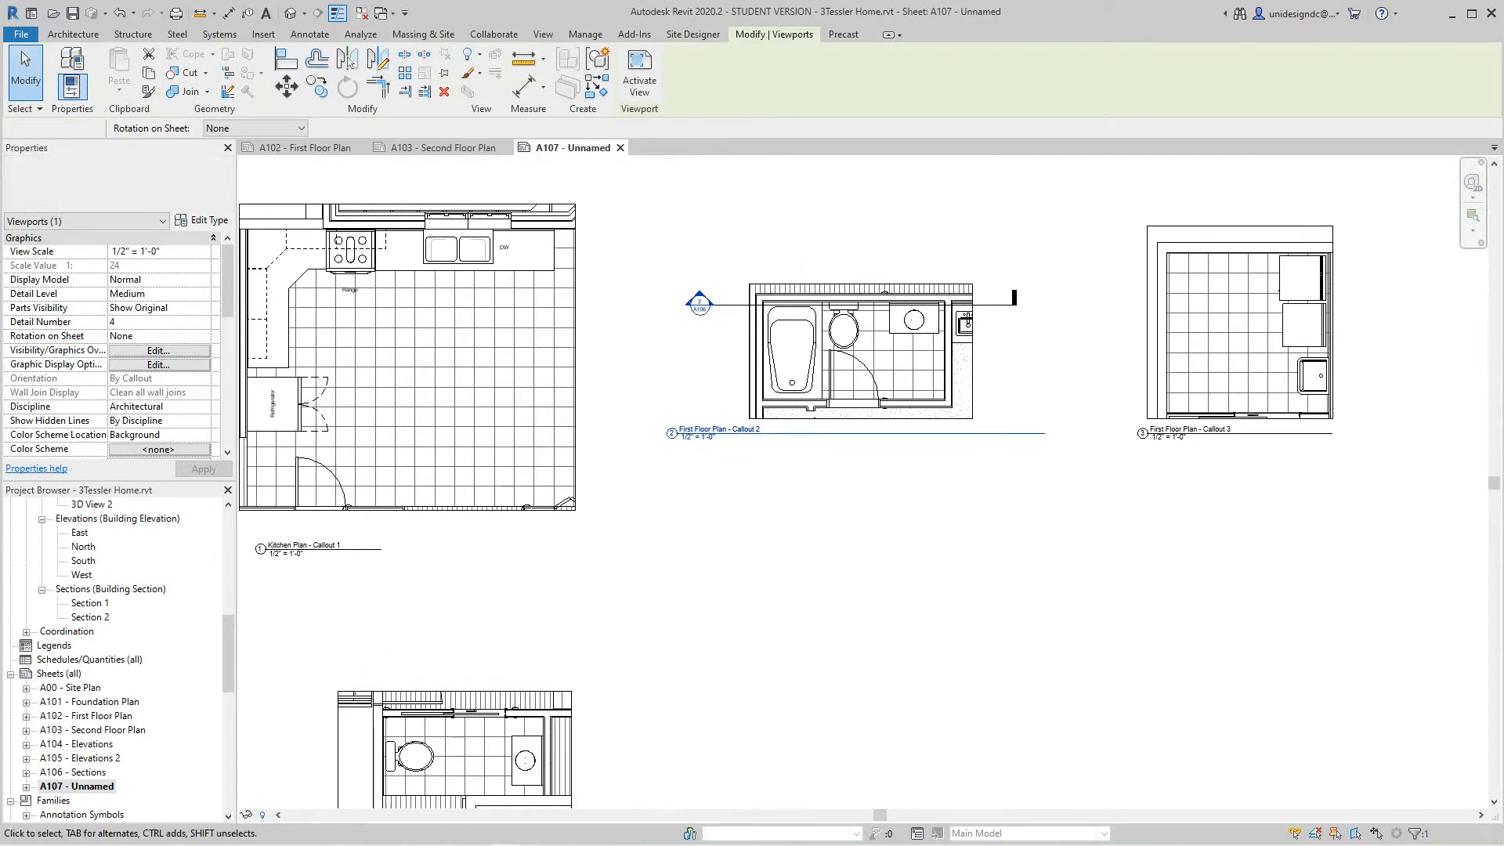
pyautogui.click(897, 432)
pyautogui.moveTo(1045, 433); pyautogui.dragTo(817, 441)
pyautogui.press('Escape')
pyautogui.press('Escape')
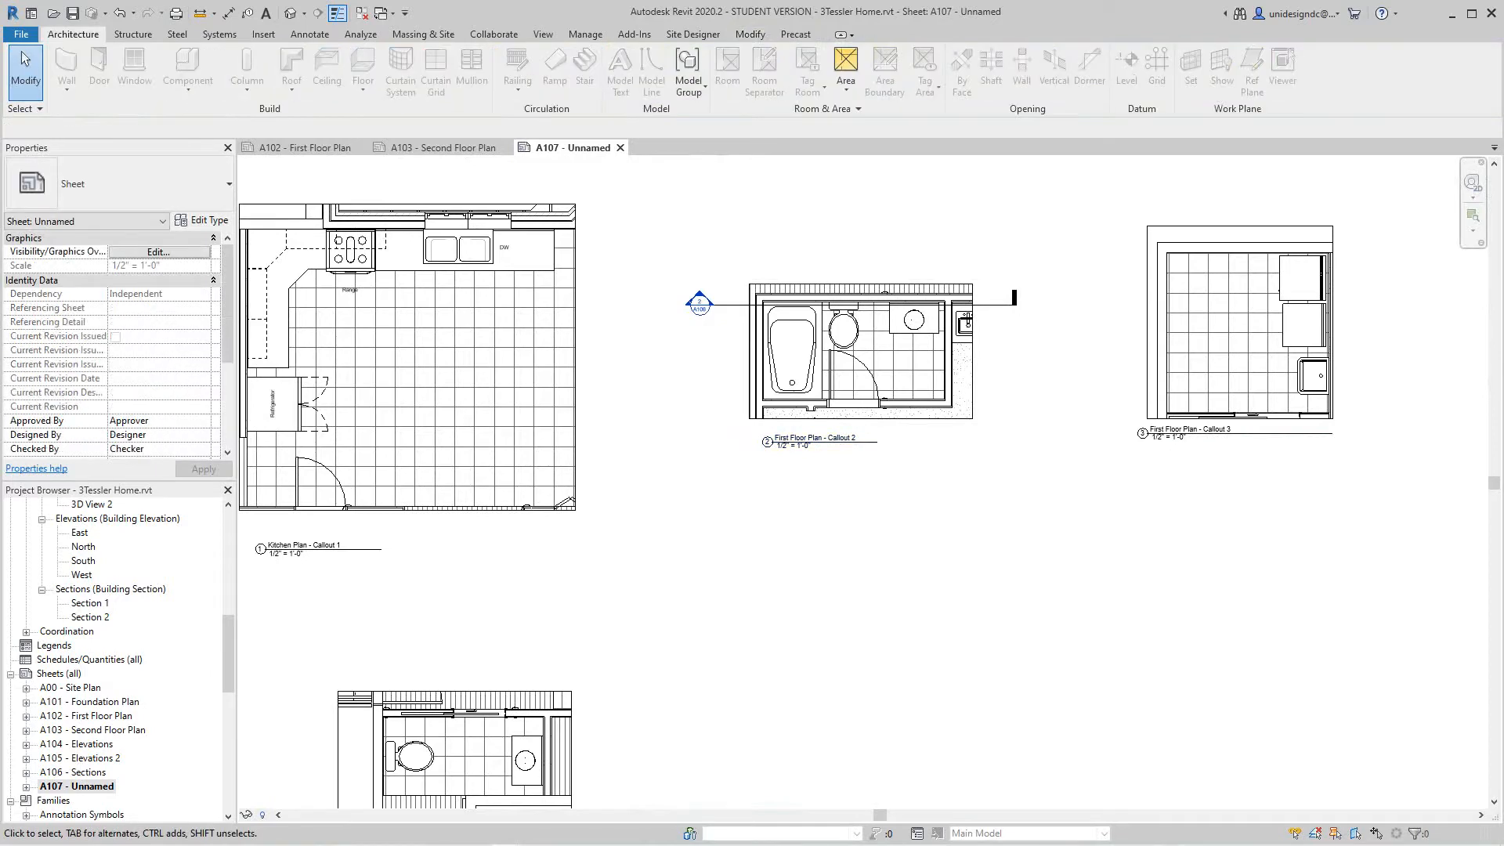
# Activate the Kitchen Plan - Callout 1 view on the sheet for editing
pyautogui.scroll(-1, 828, 493)
pyautogui.moveTo(828, 492); pyautogui.dragTo(994, 376, button='middle')
pyautogui.scroll(-1, 964, 396)
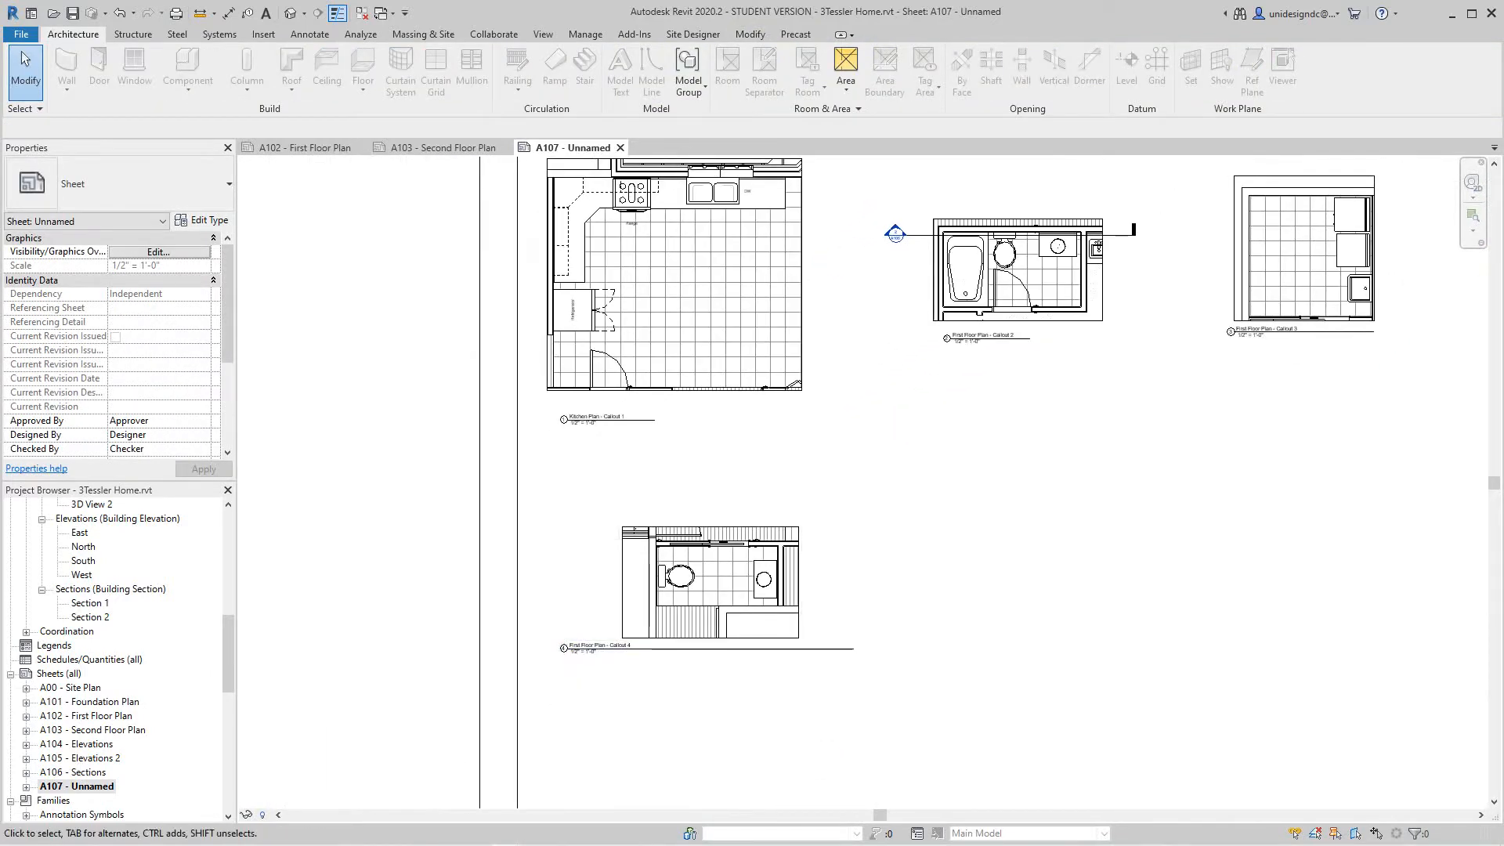
pyautogui.moveTo(689, 485); pyautogui.dragTo(689, 492, button='middle')
pyautogui.click(697, 279)
pyautogui.rightClick(698, 279)
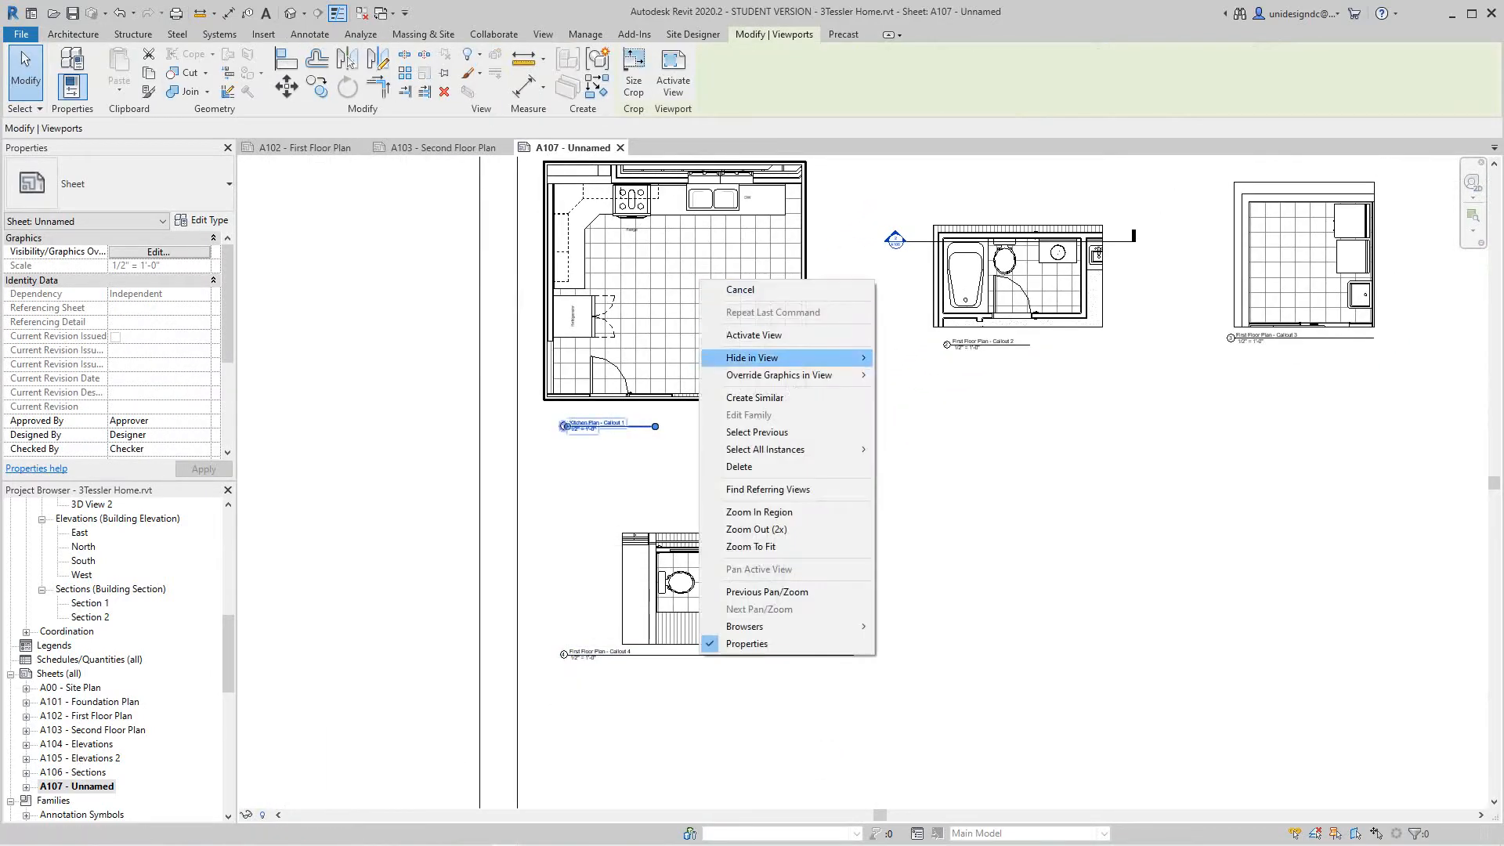
pyautogui.click(752, 336)
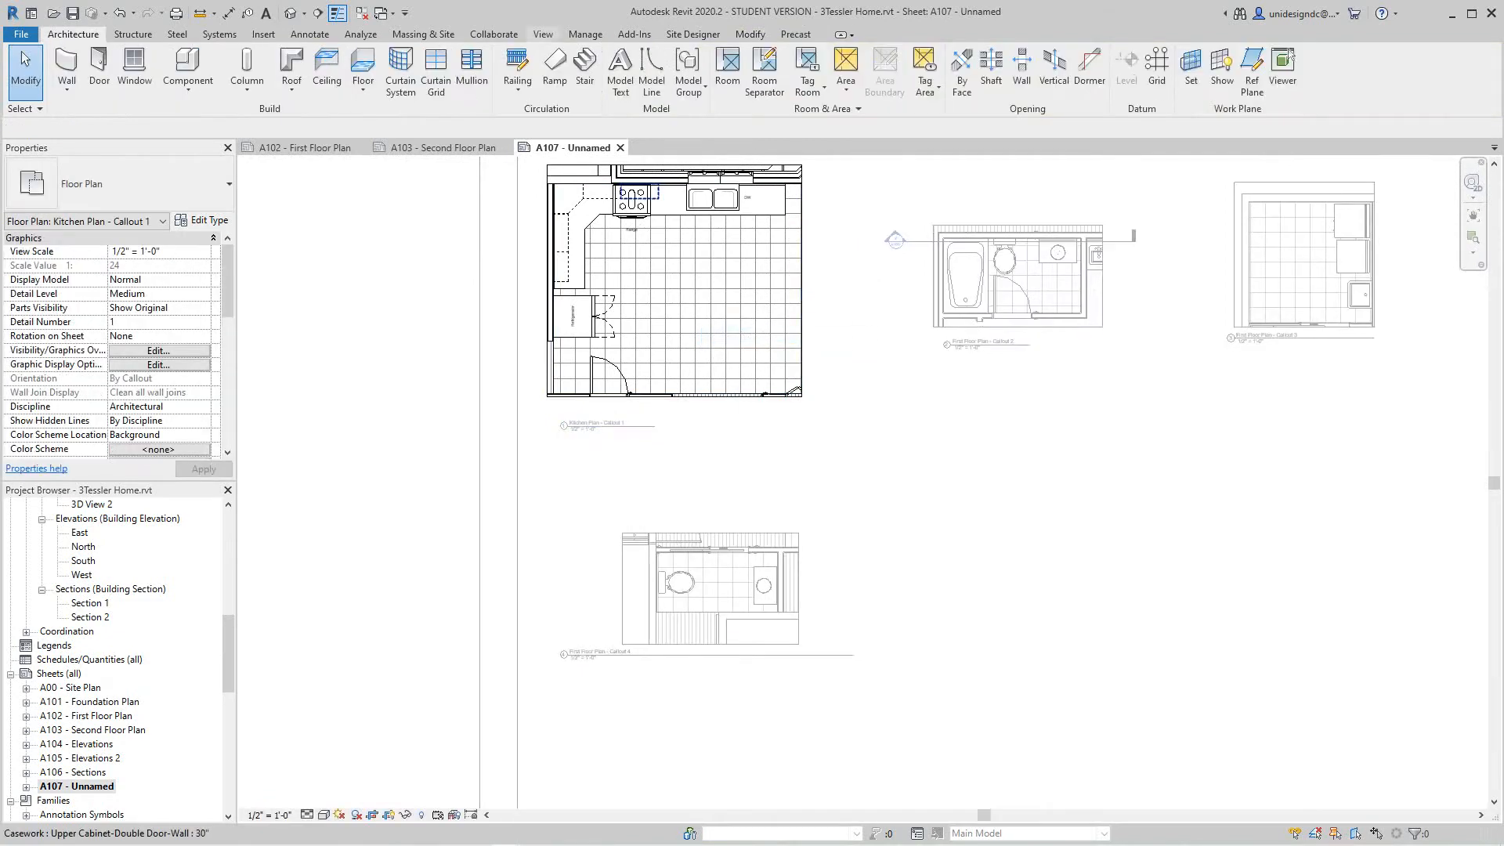
# Place an elevation marker in the middle of the kitchen plan, facing the range and sink wall
pyautogui.click(542, 33)
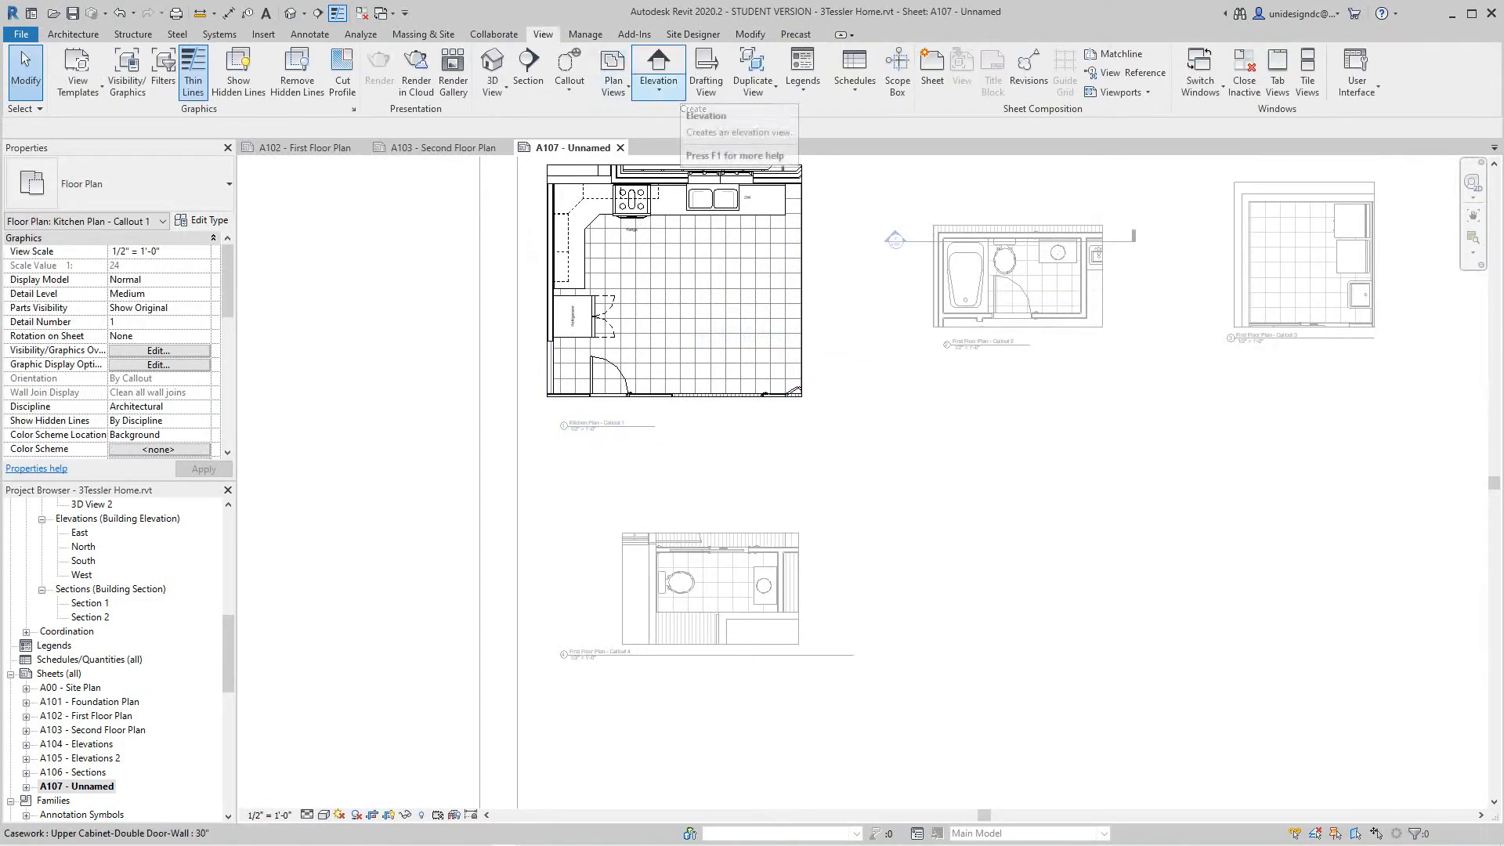
pyautogui.click(658, 90)
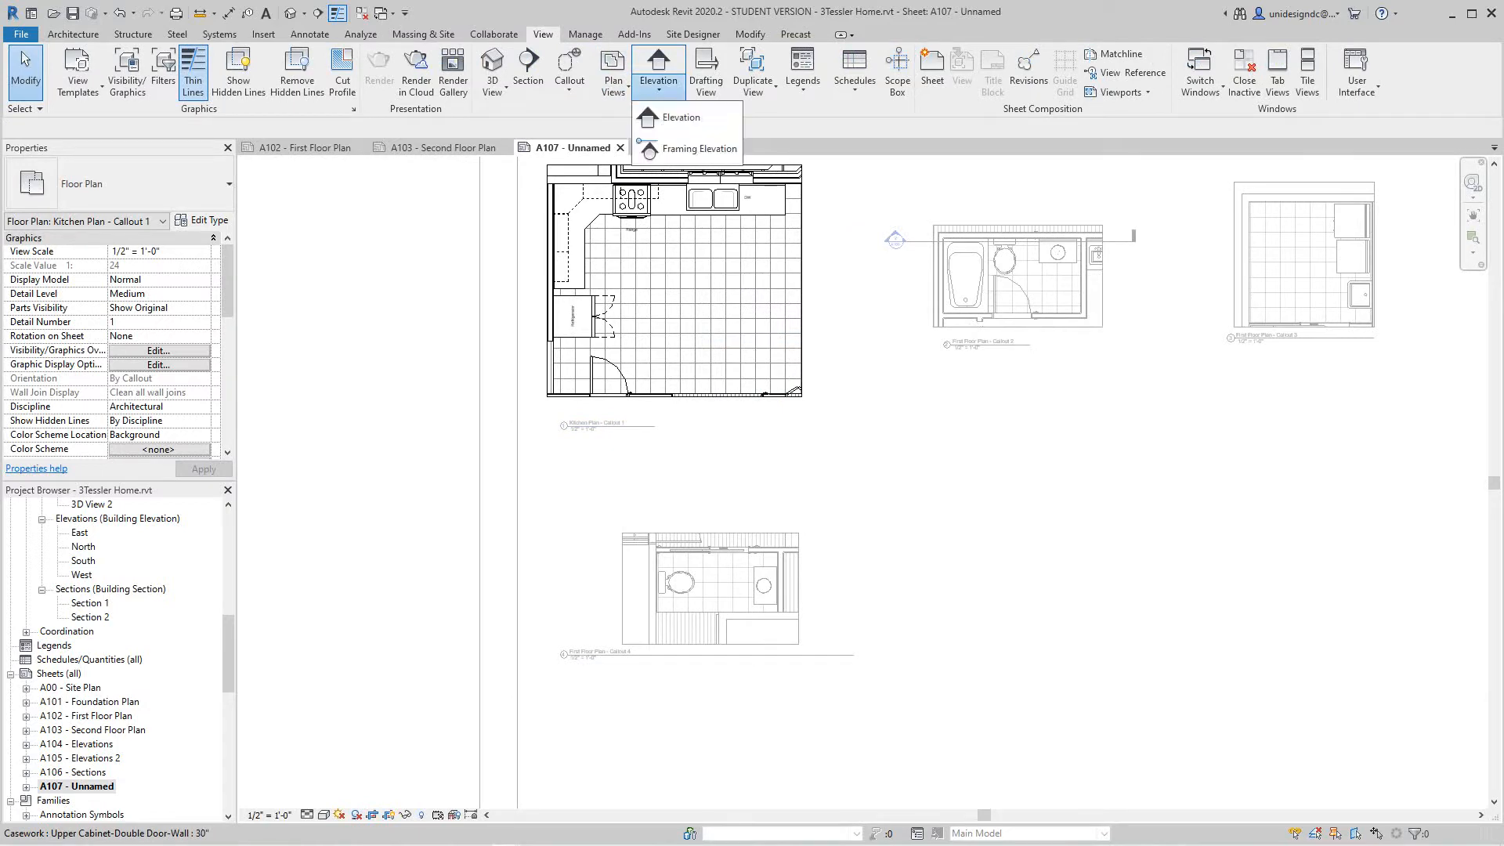
pyautogui.click(680, 116)
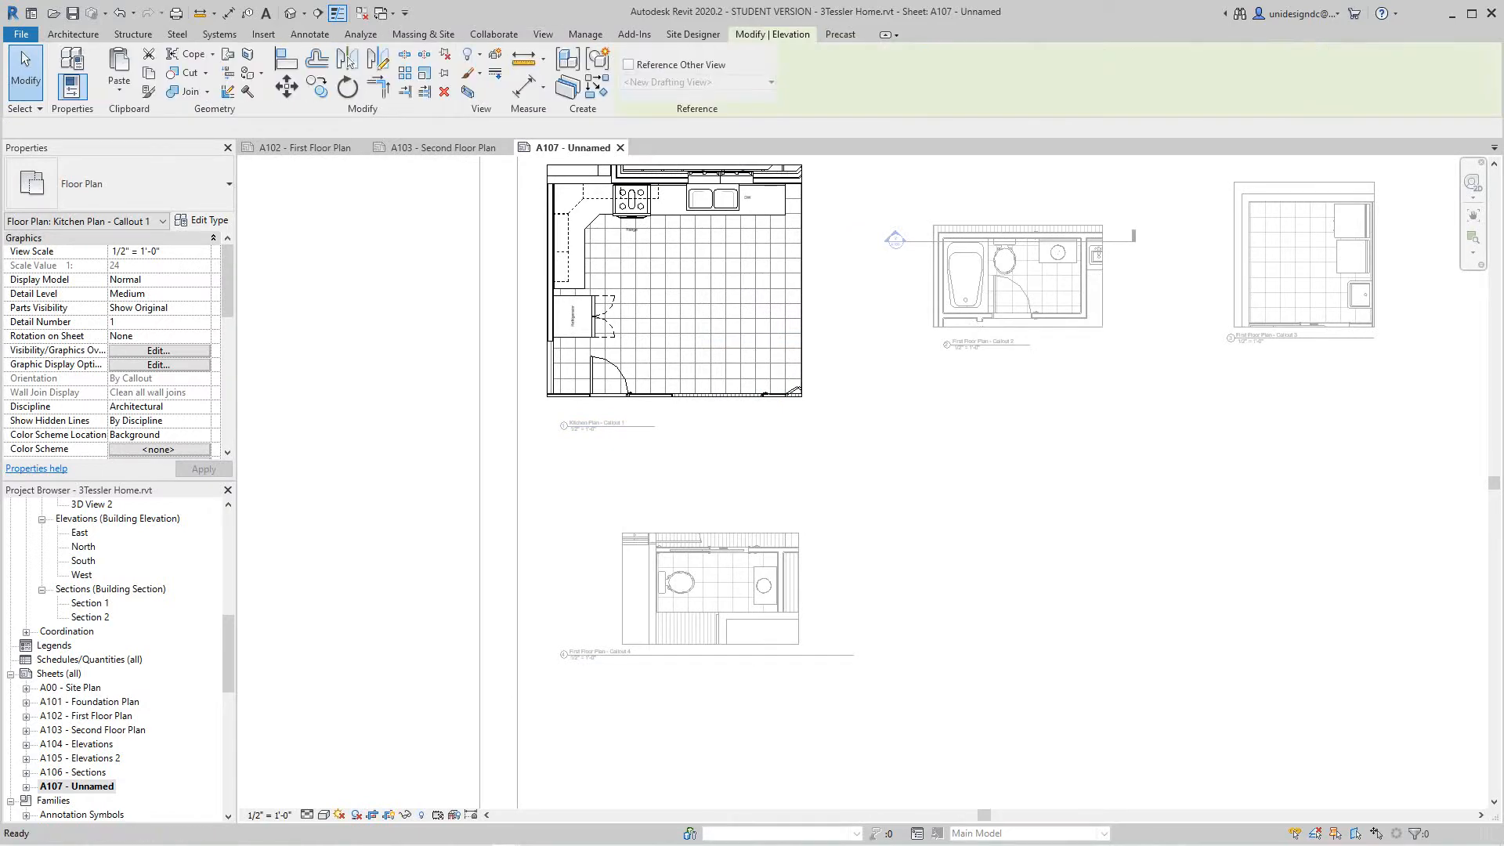
pyautogui.moveTo(693, 287); pyautogui.dragTo(683, 370, button='middle')
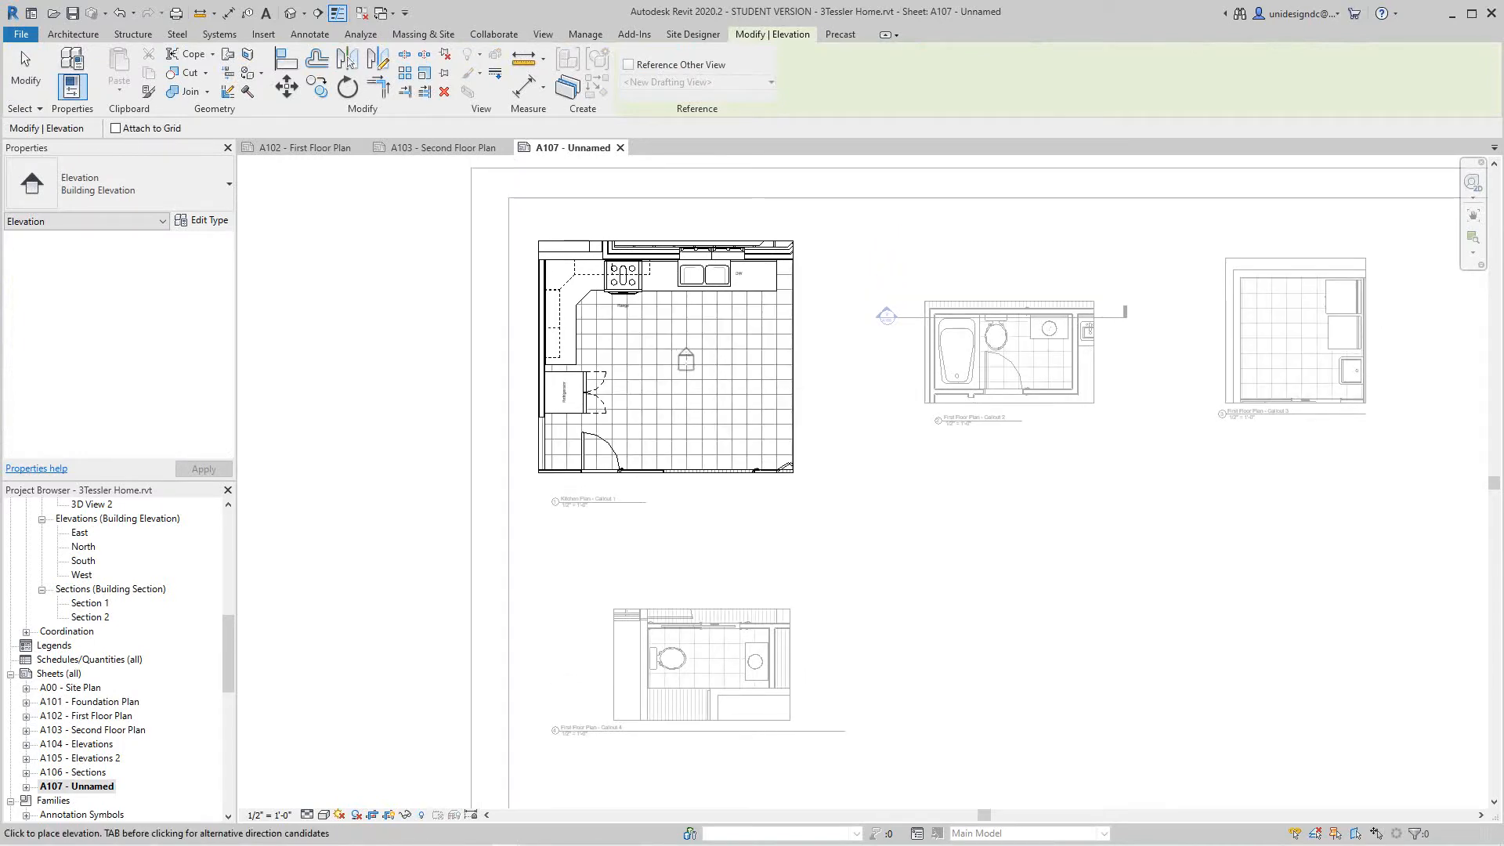
pyautogui.click(886, 317)
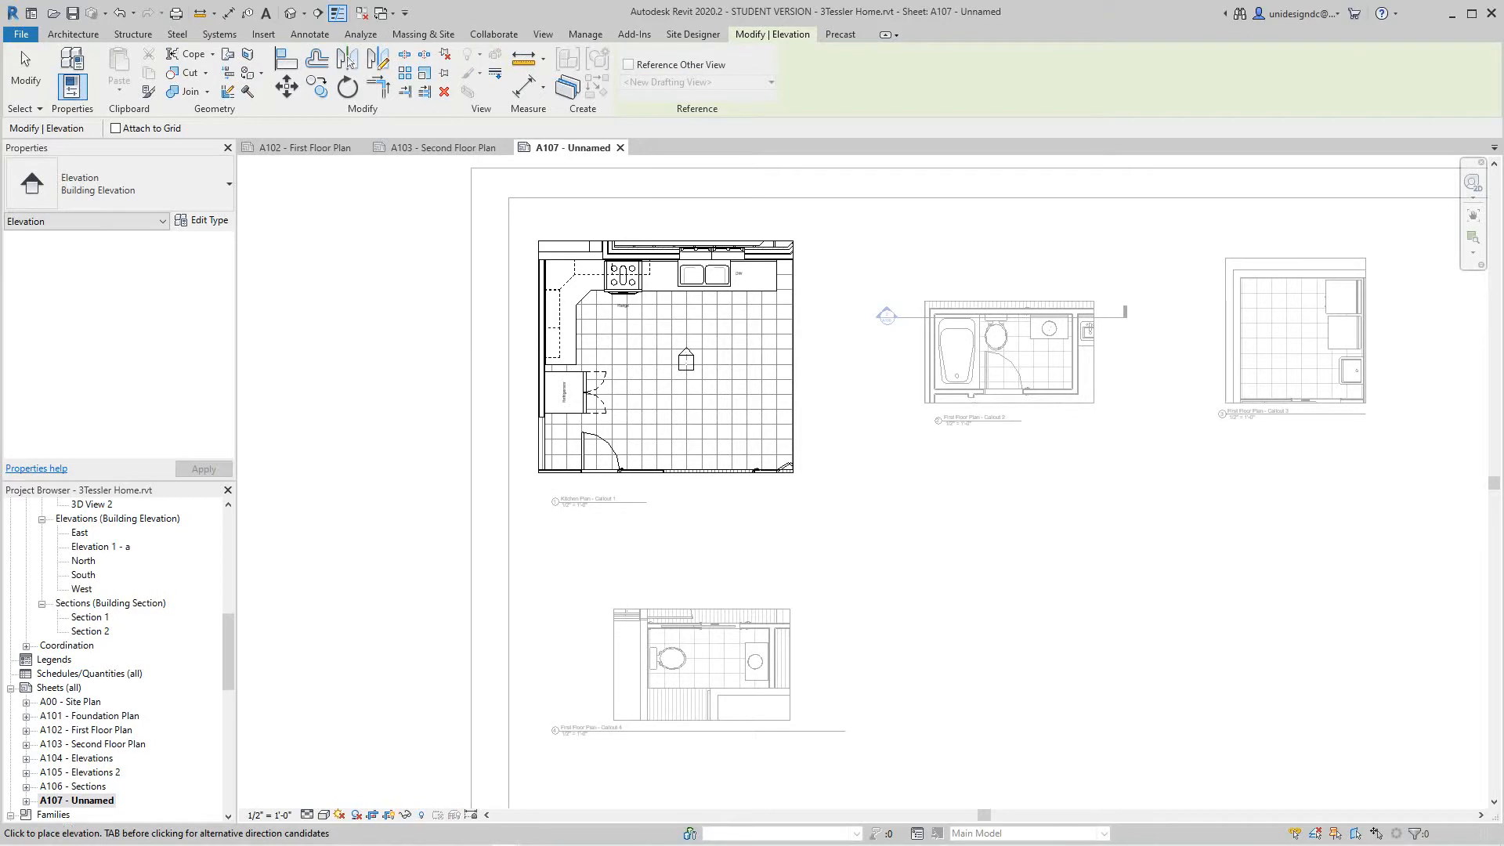
pyautogui.rightClick(828, 353)
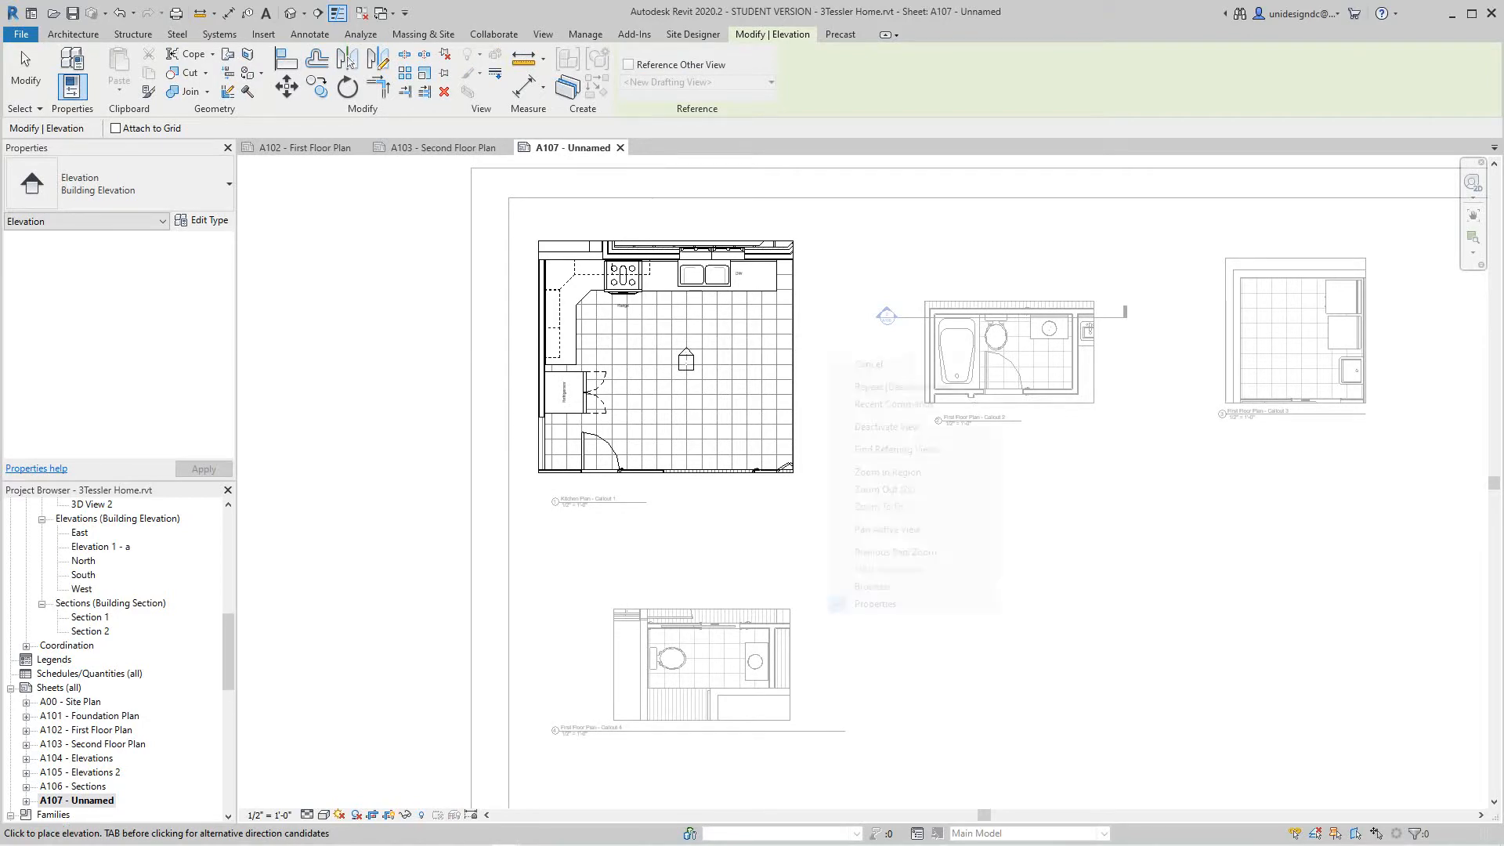
pyautogui.click(859, 363)
# Add two more elevation views to the kitchen marker, facing the refrigerator wall and the wall opposite the sink
pyautogui.scroll(3, 670, 368)
pyautogui.scroll(4, 736, 247)
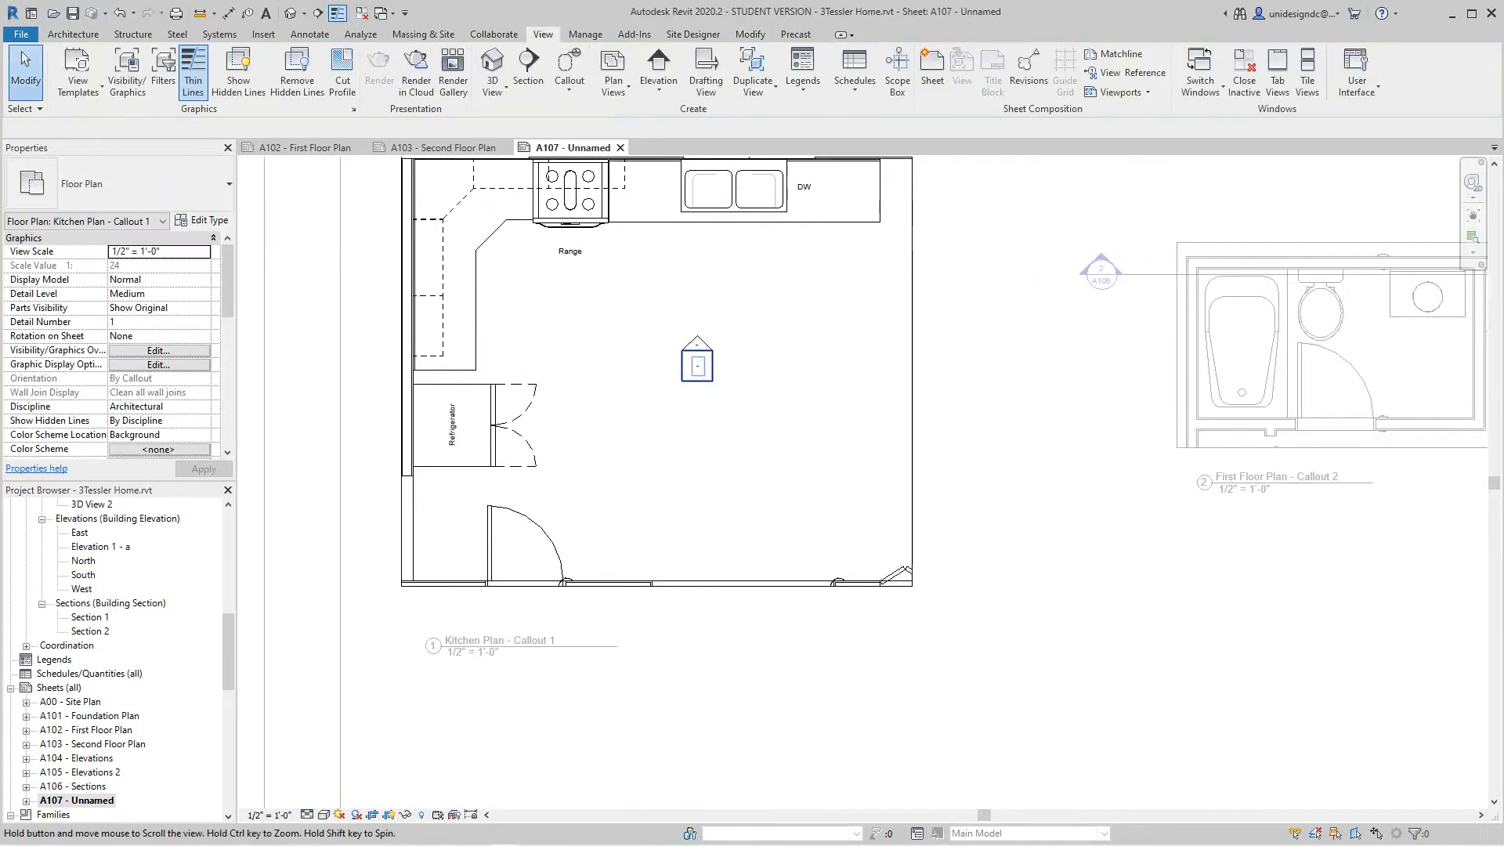
pyautogui.scroll(-5, 670, 354)
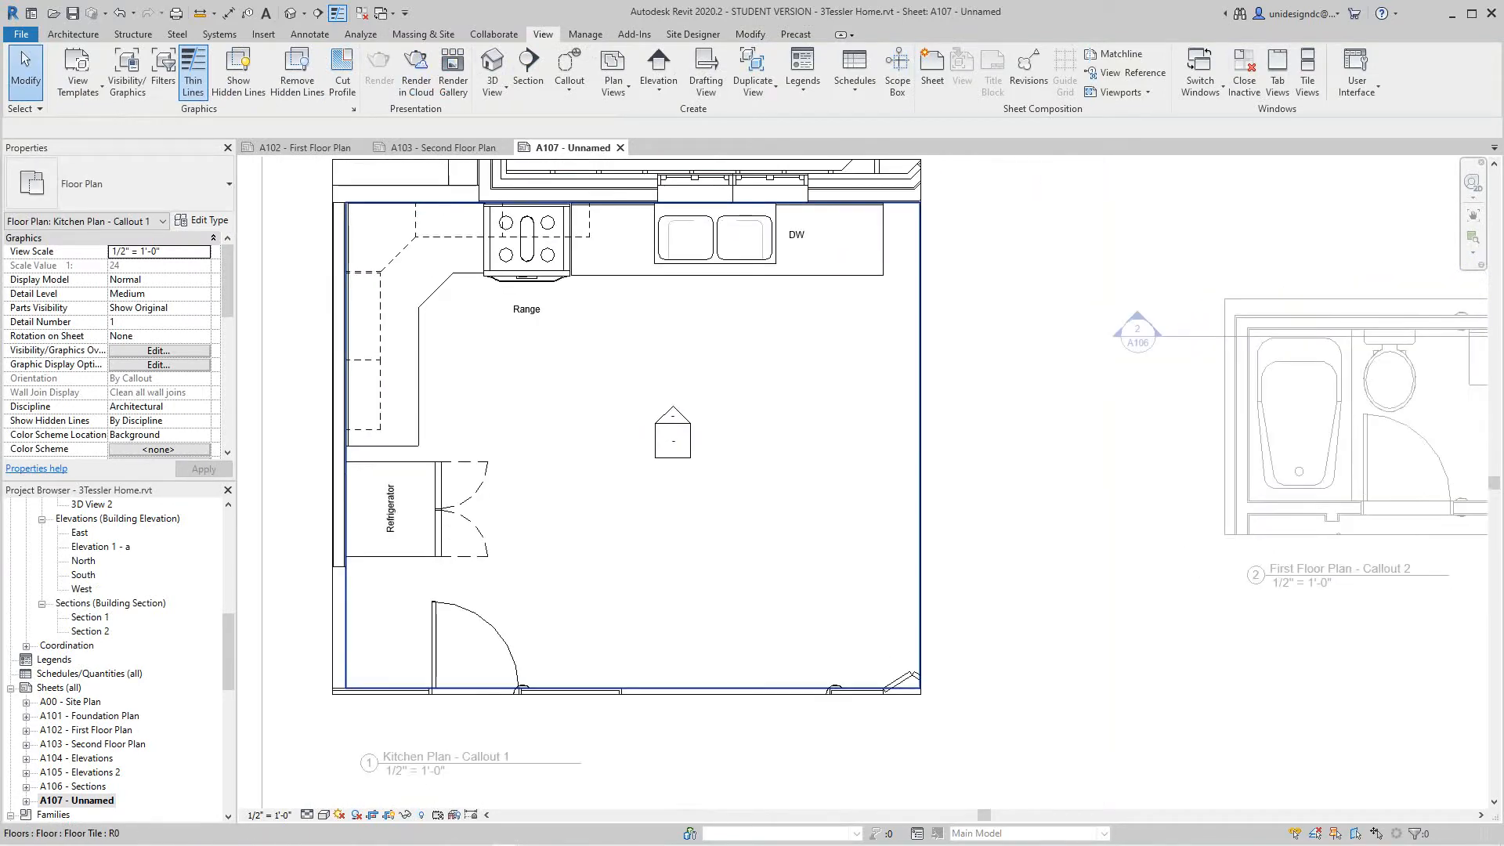
pyautogui.scroll(2, 670, 399)
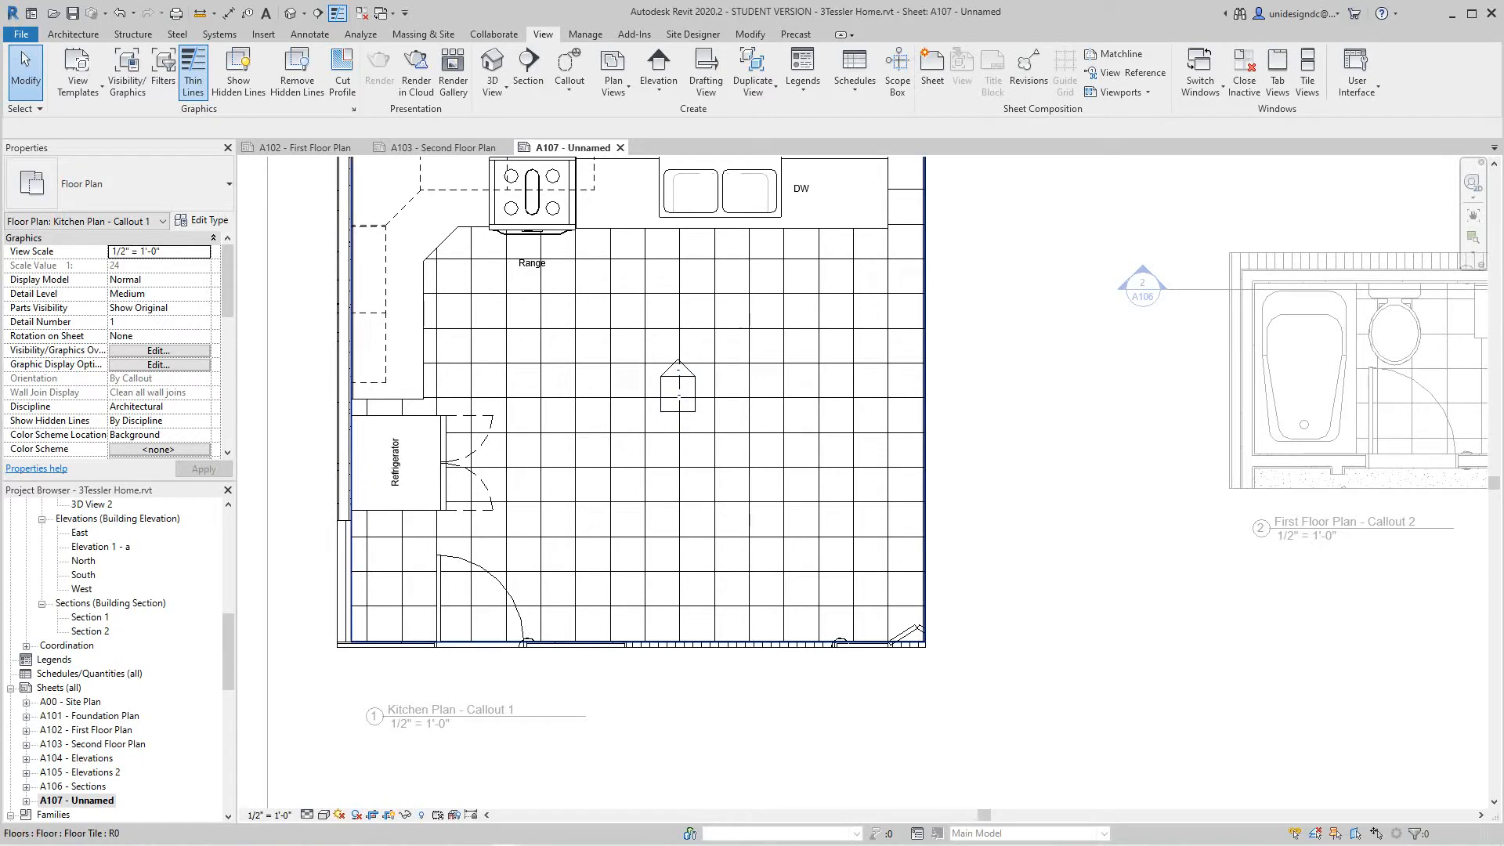
pyautogui.click(679, 394)
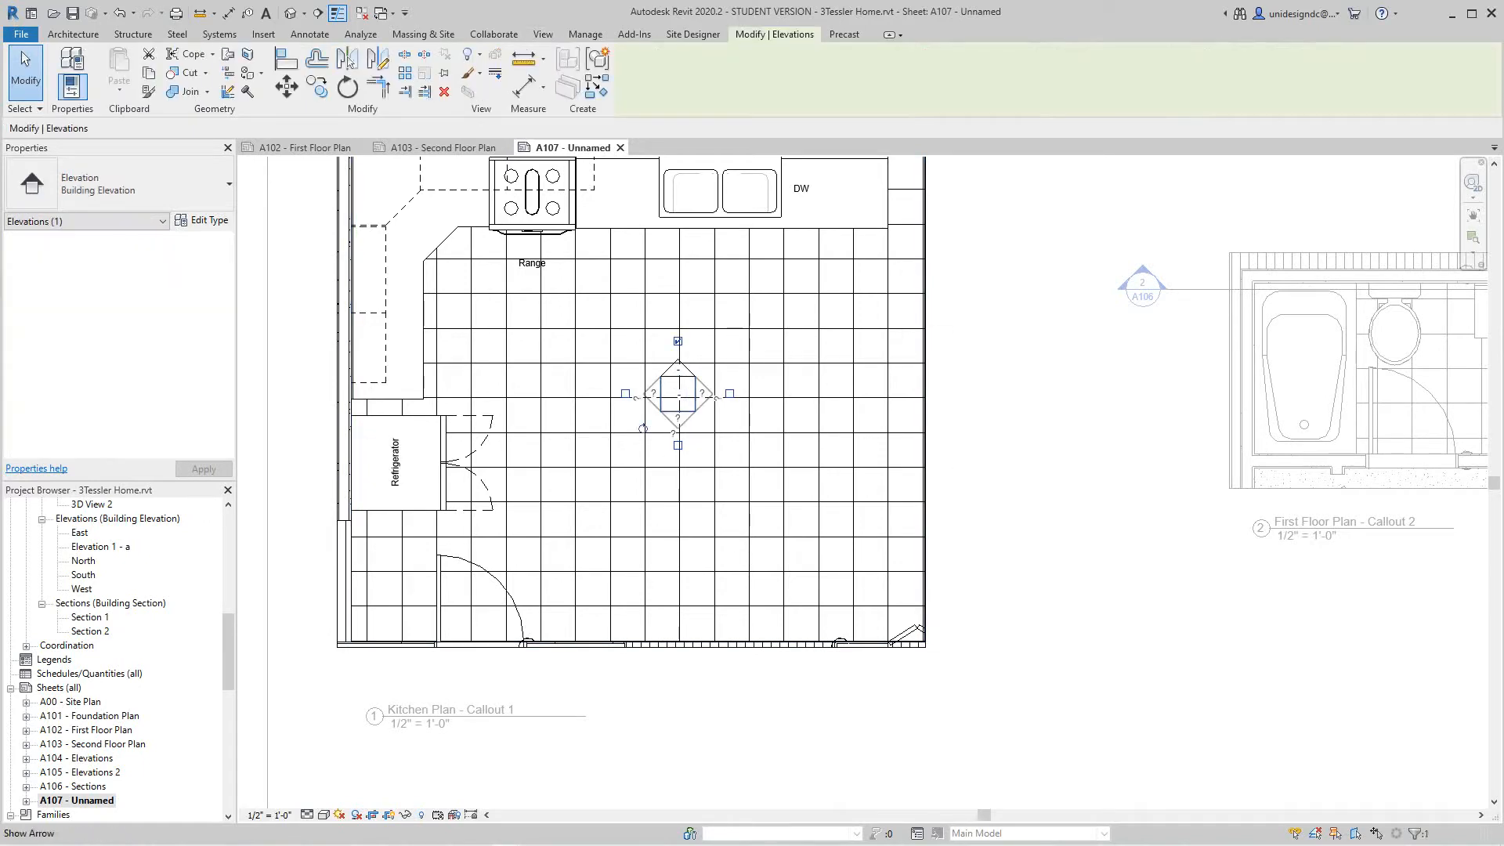
pyautogui.click(625, 393)
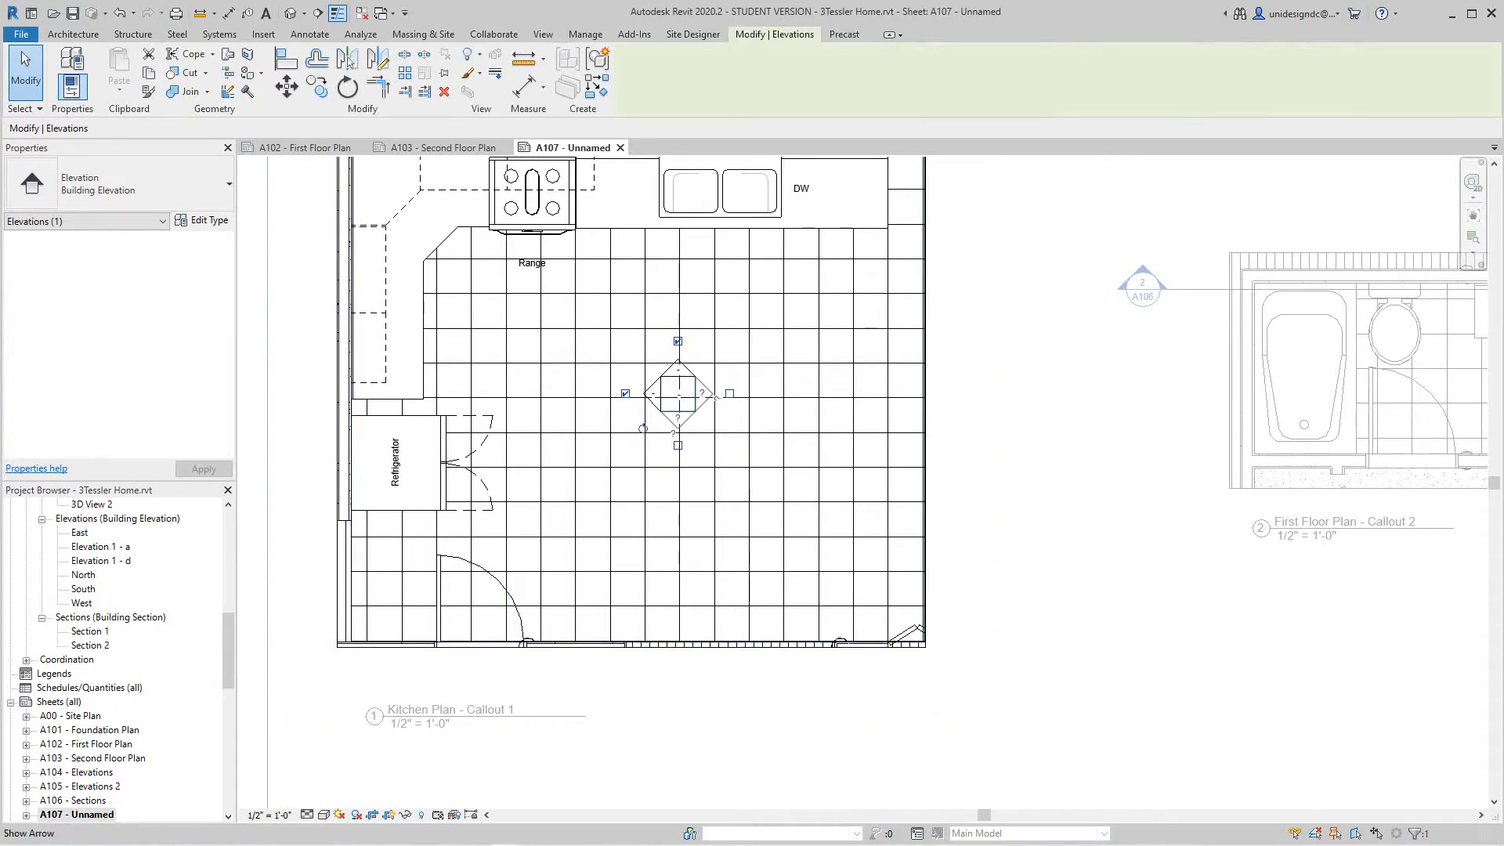
pyautogui.click(677, 445)
pyautogui.press('Escape')
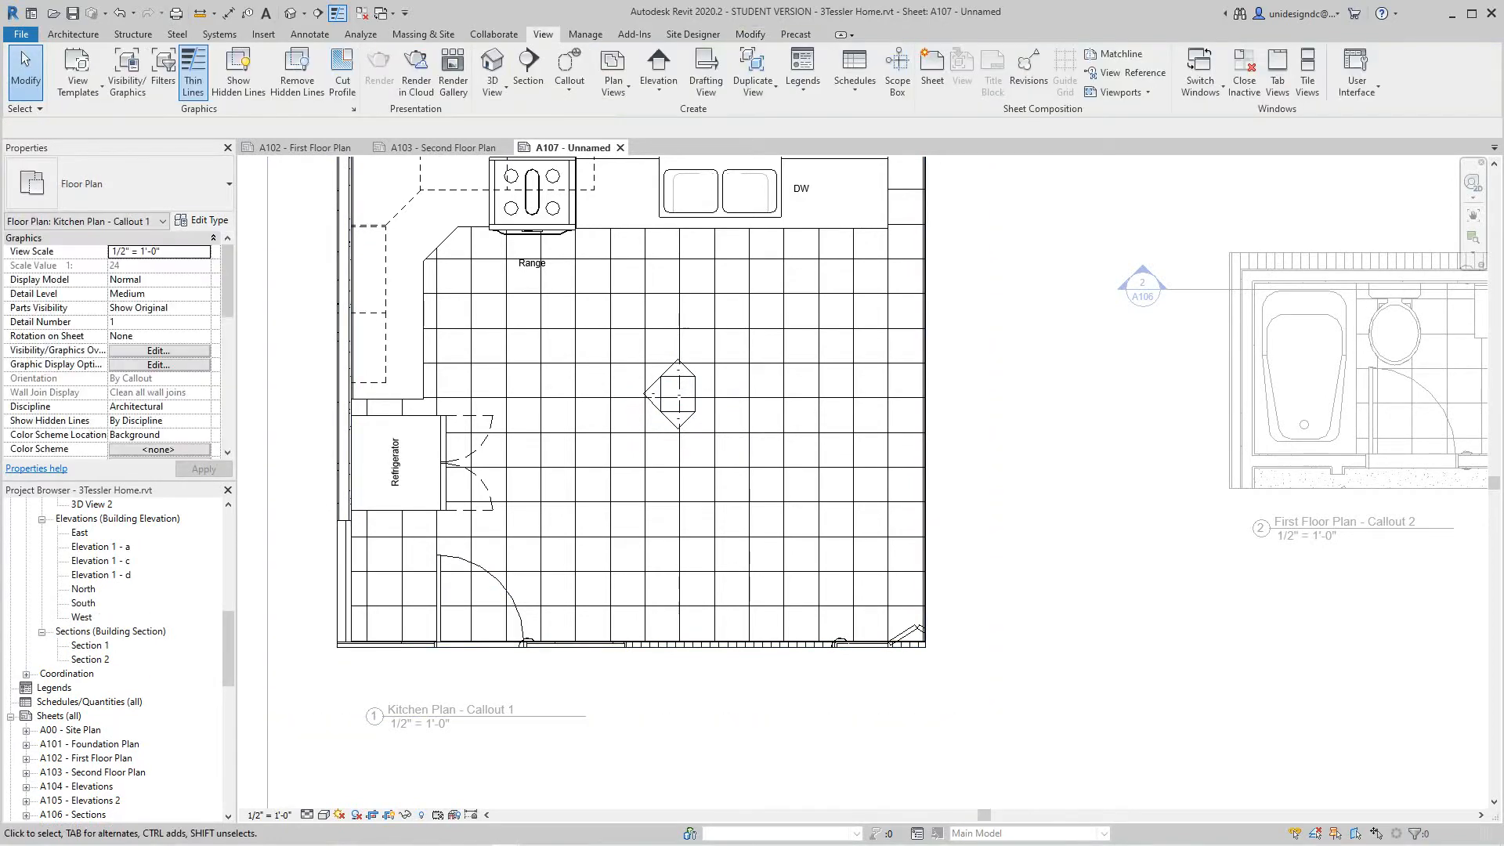
# Open Elevation 1 - a from the kitchen marker and examine how far the view extends beyond the kitchen
pyautogui.scroll(-2, 989, 531)
pyautogui.scroll(5, 834, 428)
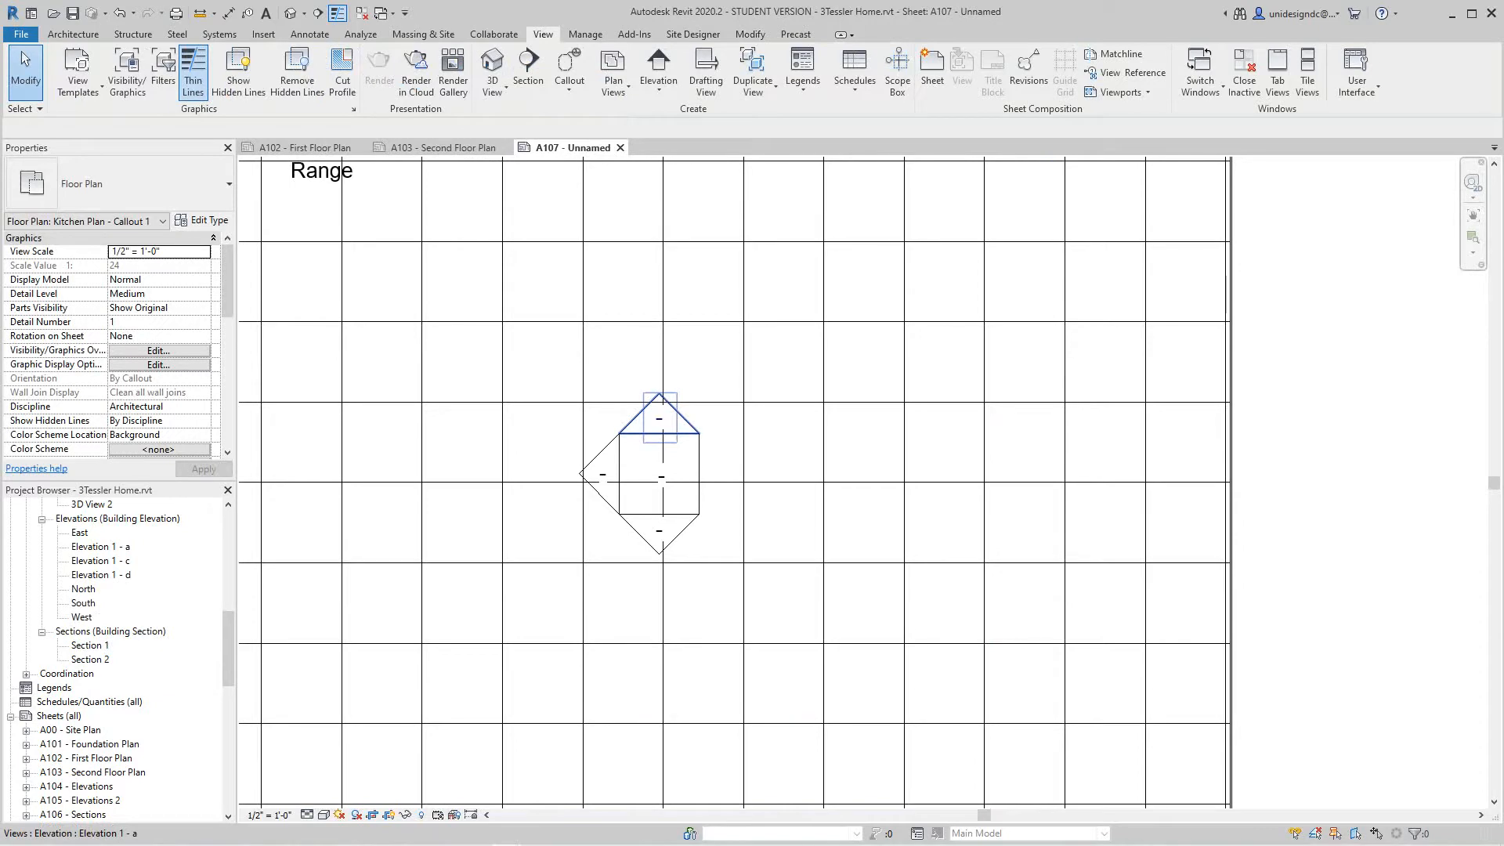
pyautogui.click(659, 415)
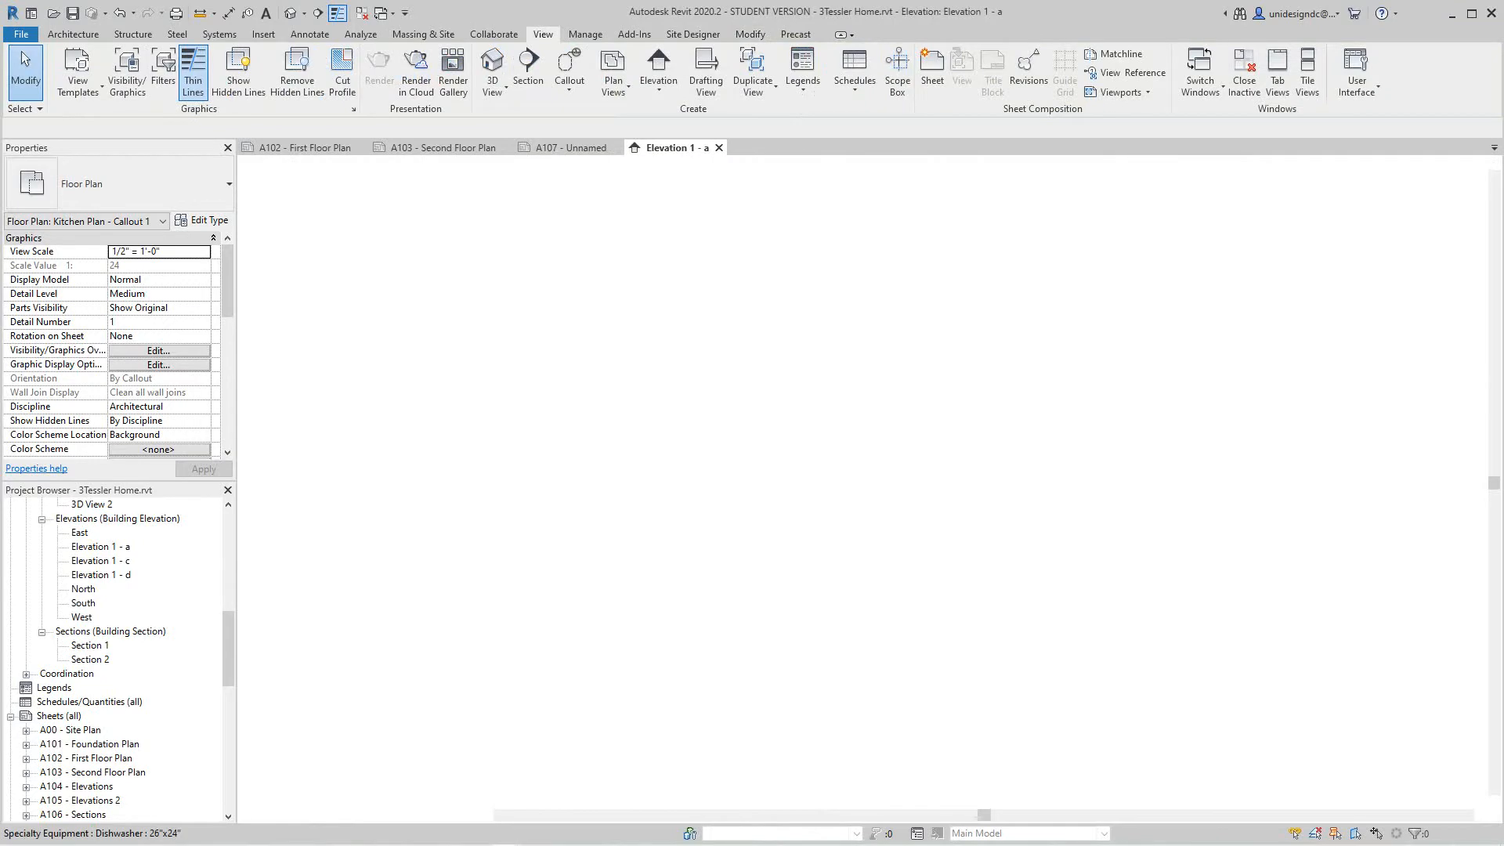
pyautogui.scroll(2, 777, 468)
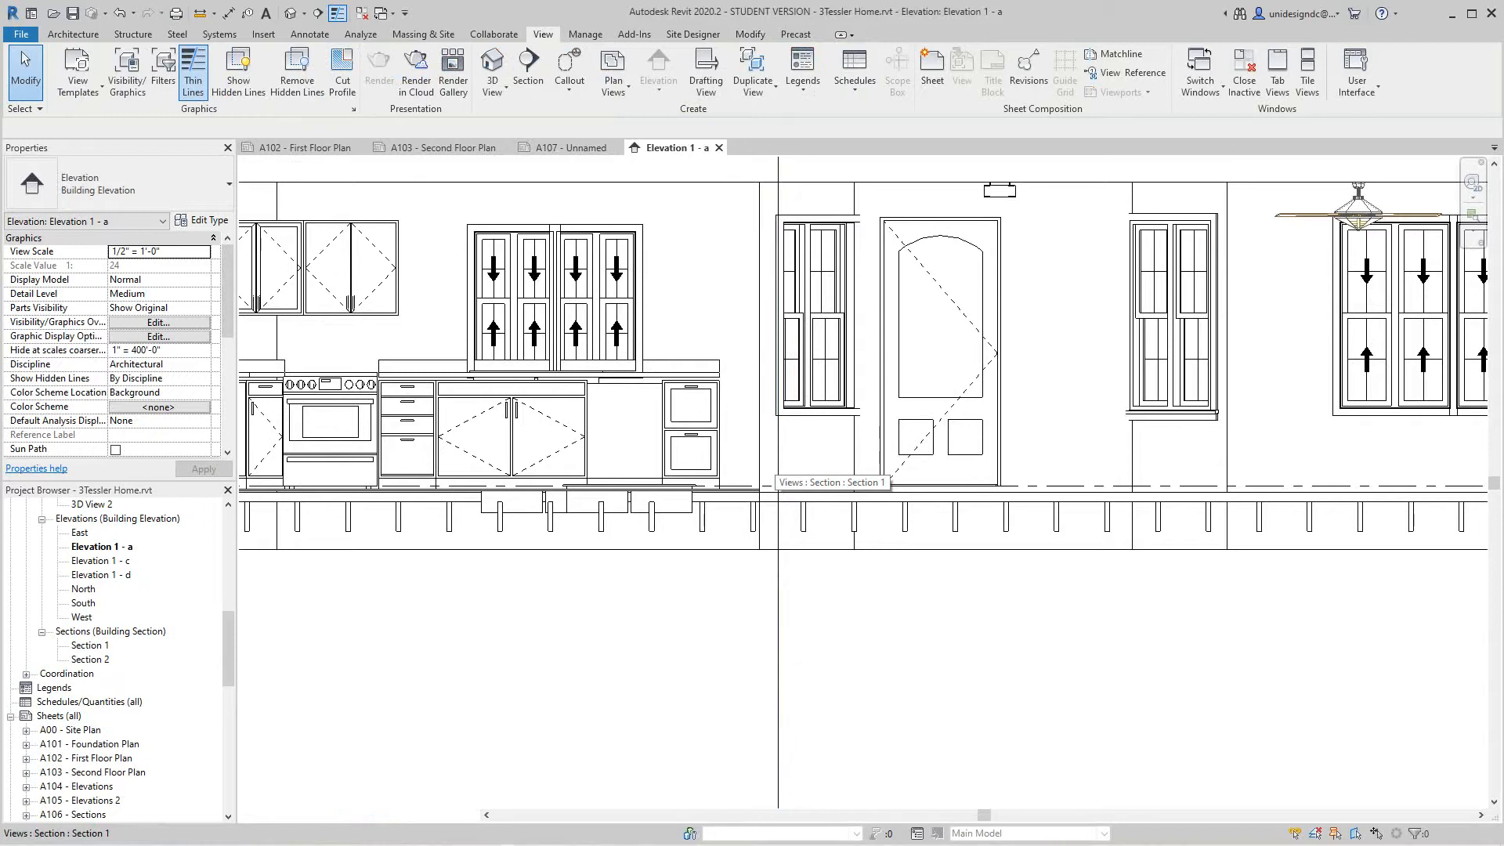
pyautogui.scroll(-5, 777, 480)
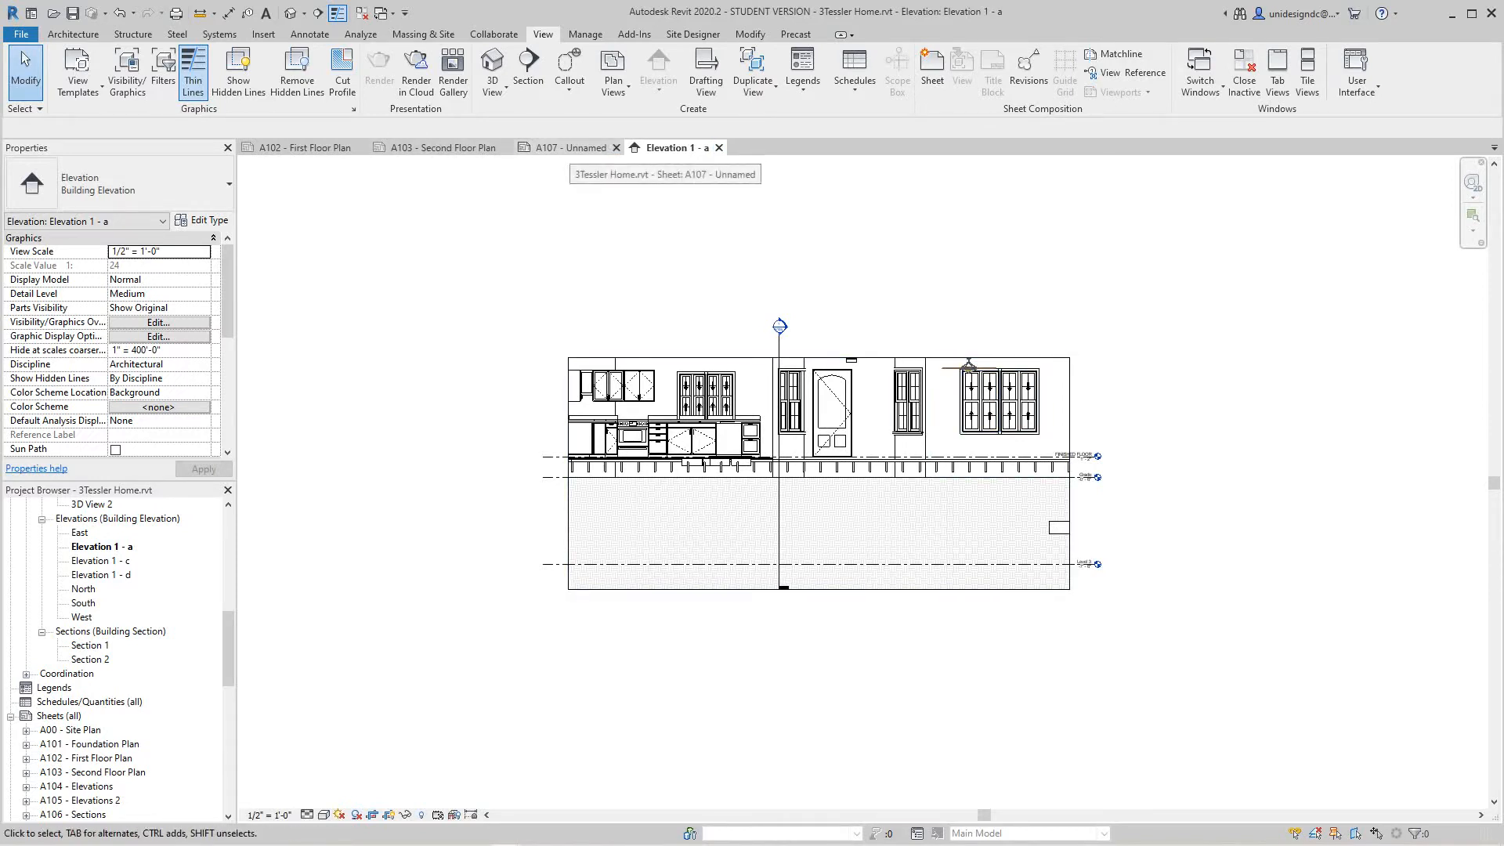
# Back on sheet A107, fit Elevation 1 - a's width just past both kitchen side walls and its depth just past the sink wall
pyautogui.click(570, 147)
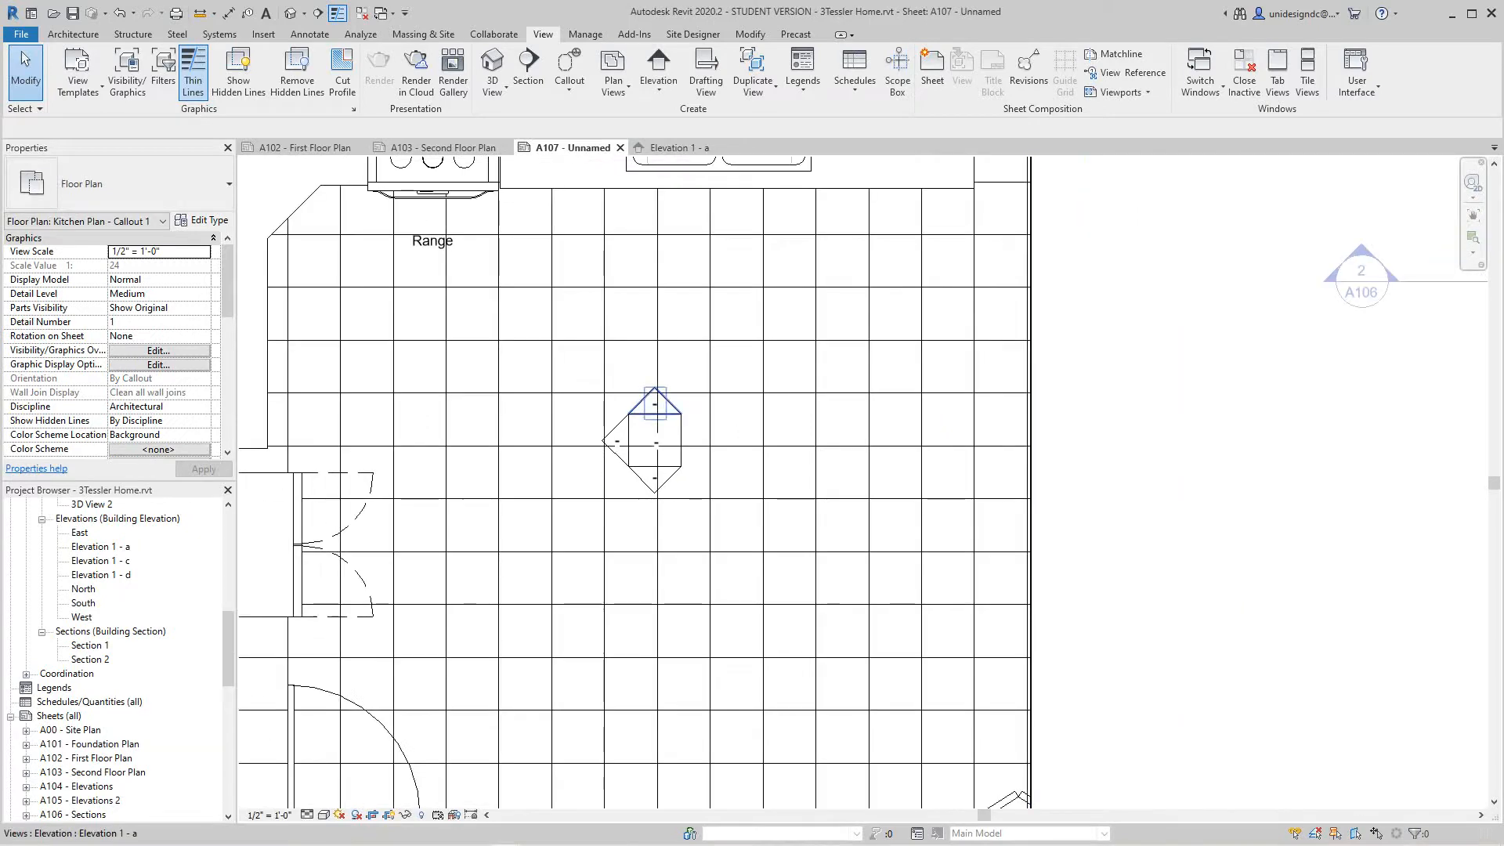
pyautogui.click(654, 403)
pyautogui.scroll(-5, 780, 414)
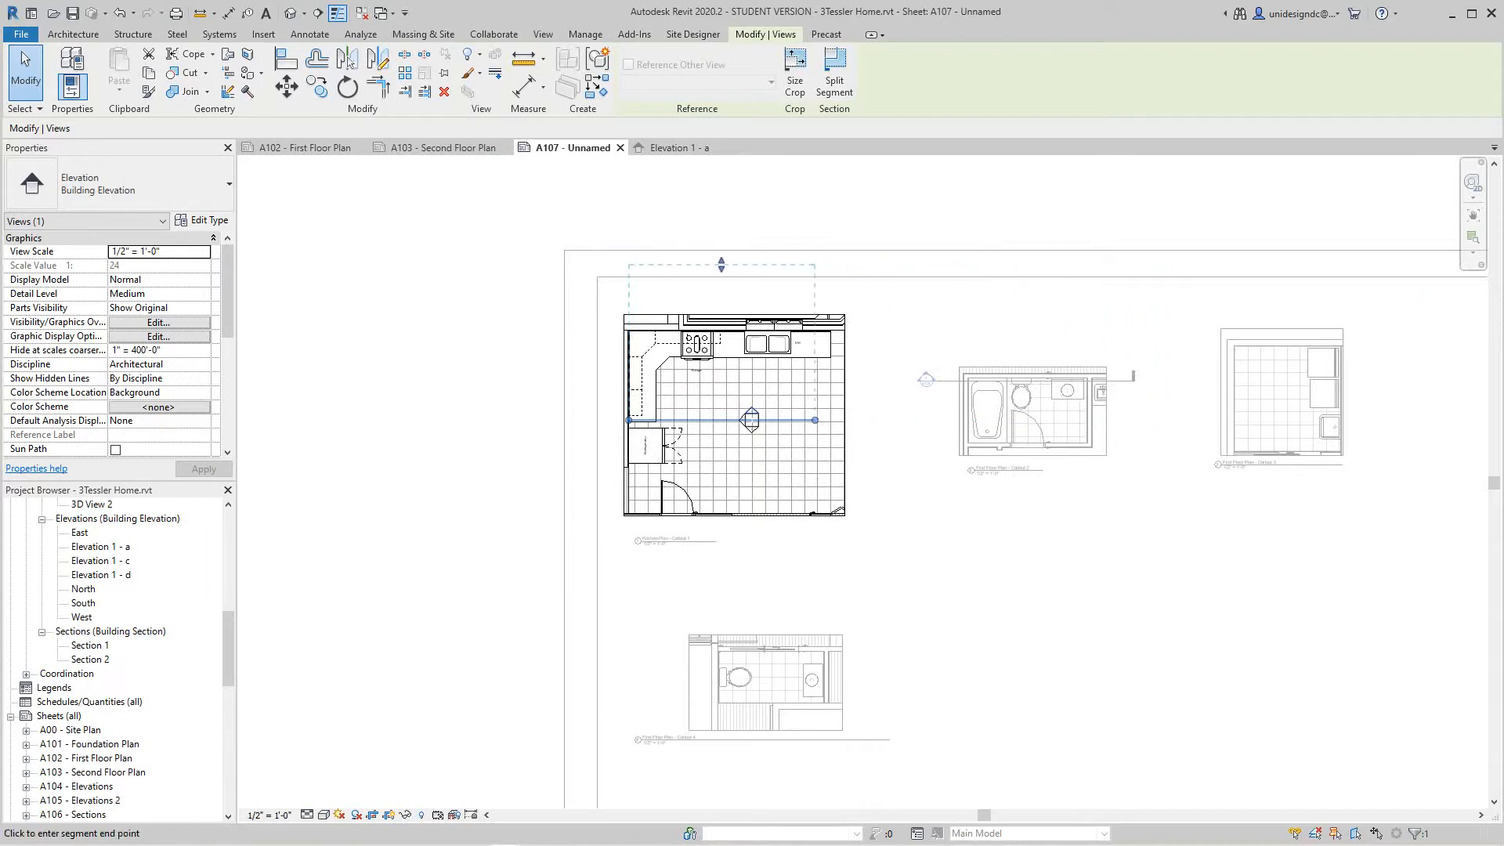
pyautogui.moveTo(814, 420); pyautogui.dragTo(853, 420)
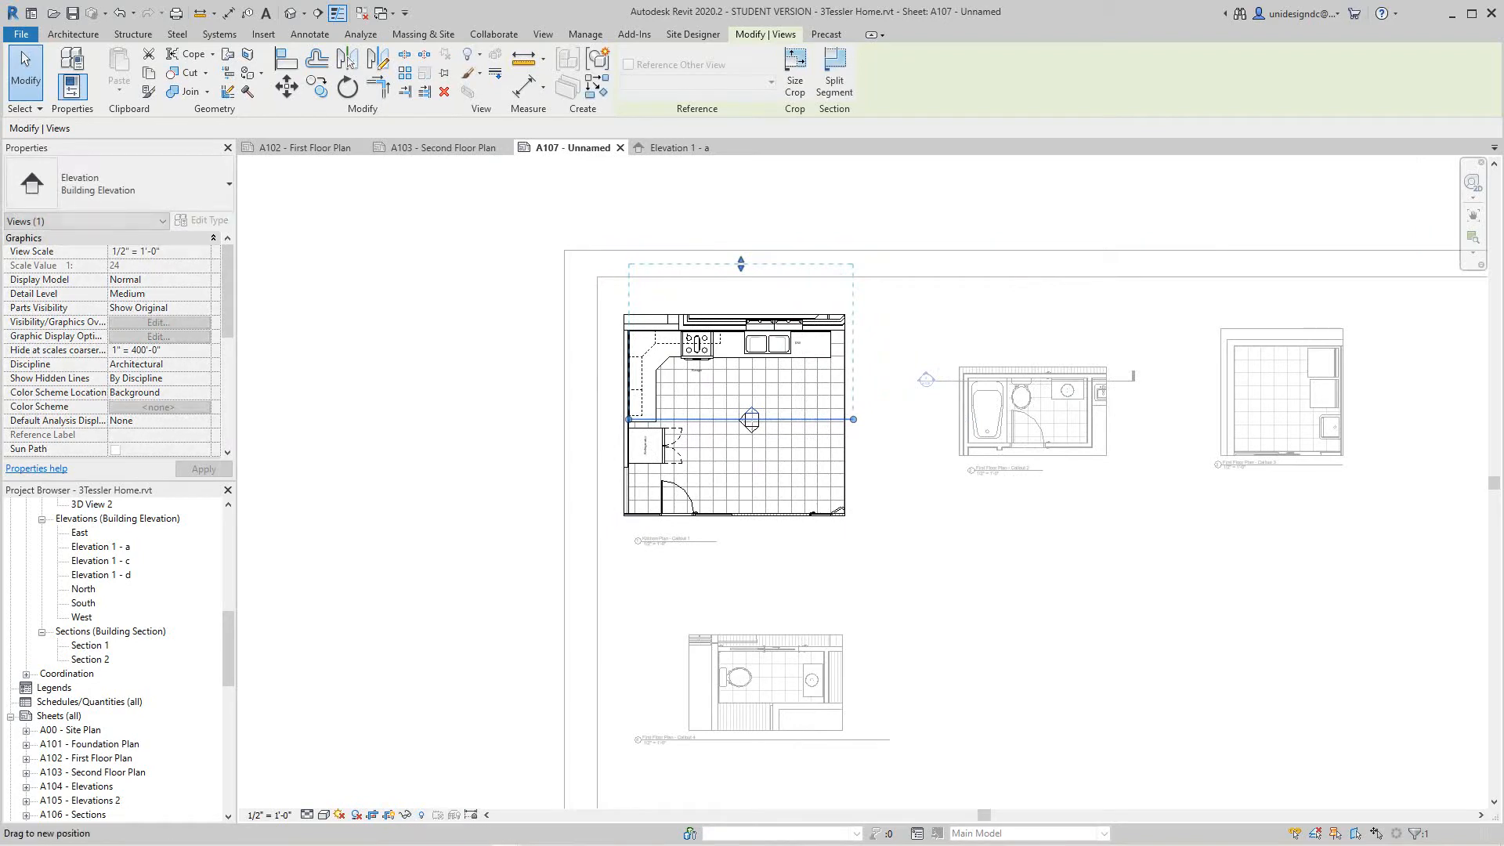
pyautogui.moveTo(741, 264); pyautogui.dragTo(740, 309)
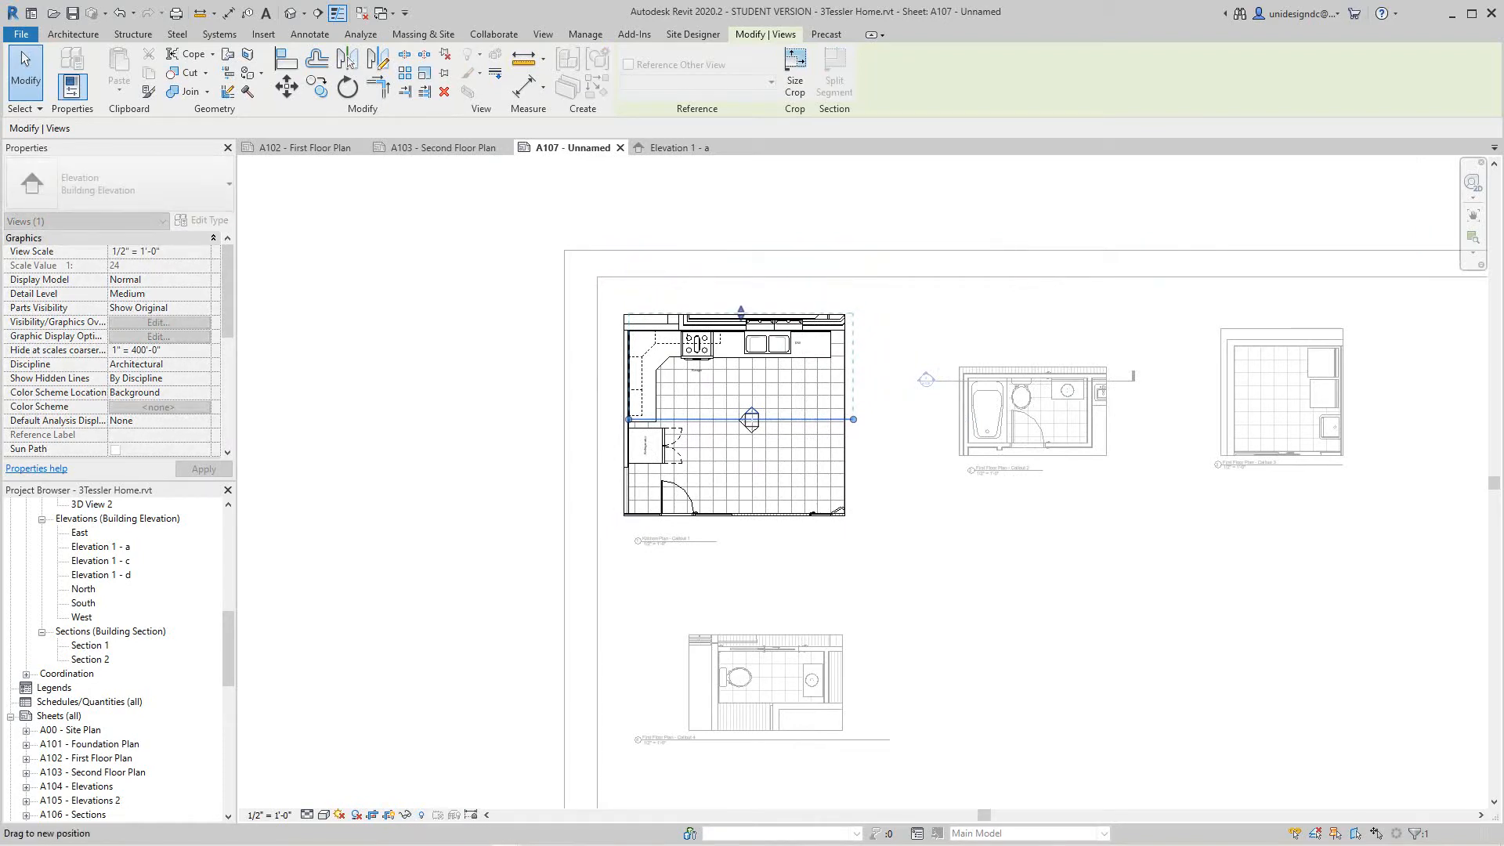
pyautogui.scroll(3, 632, 417)
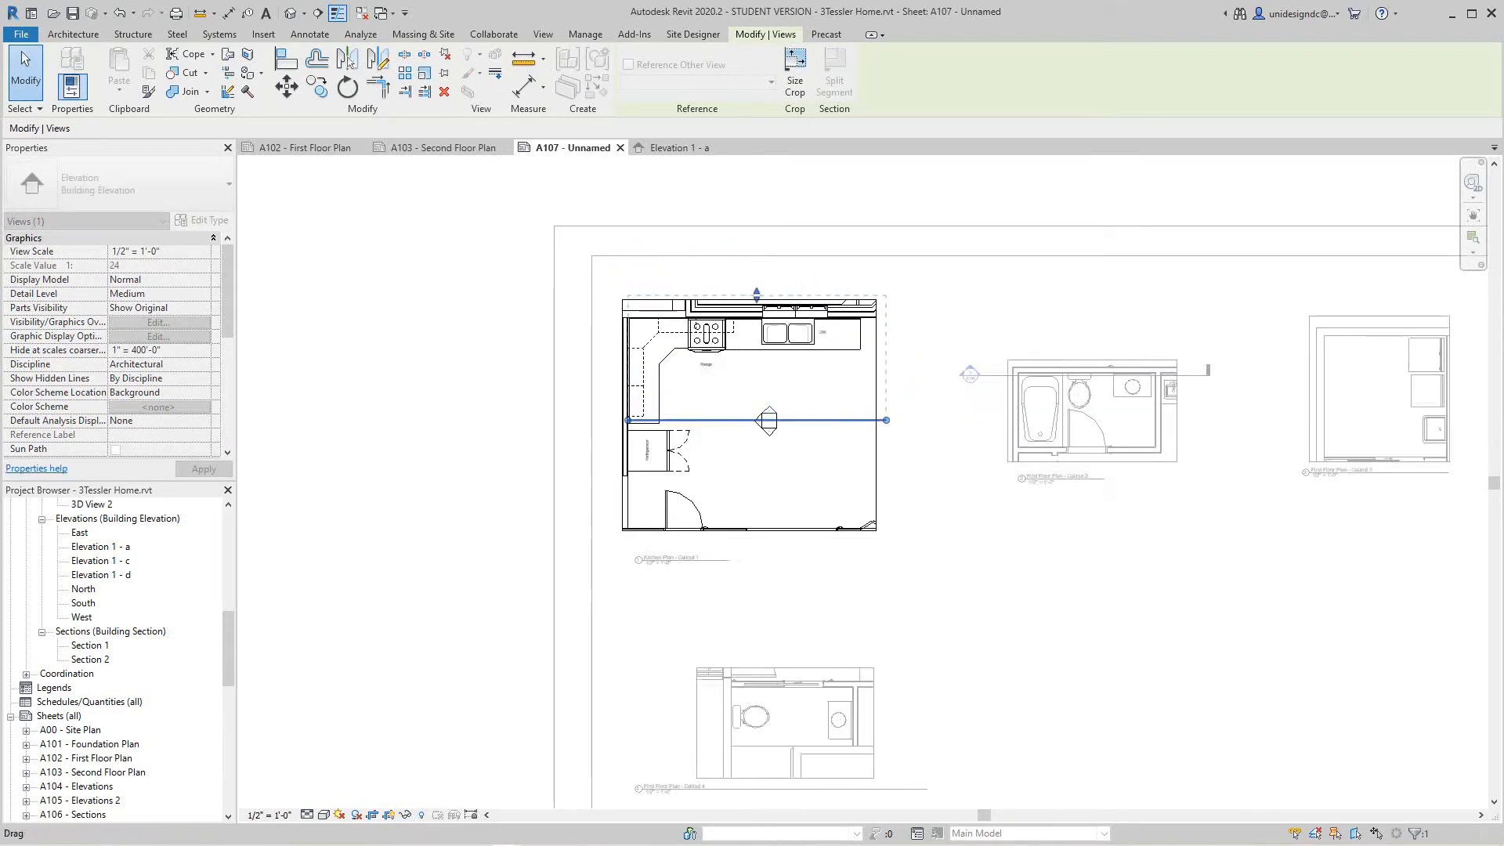
pyautogui.moveTo(627, 418); pyautogui.dragTo(617, 418)
pyautogui.press('Escape')
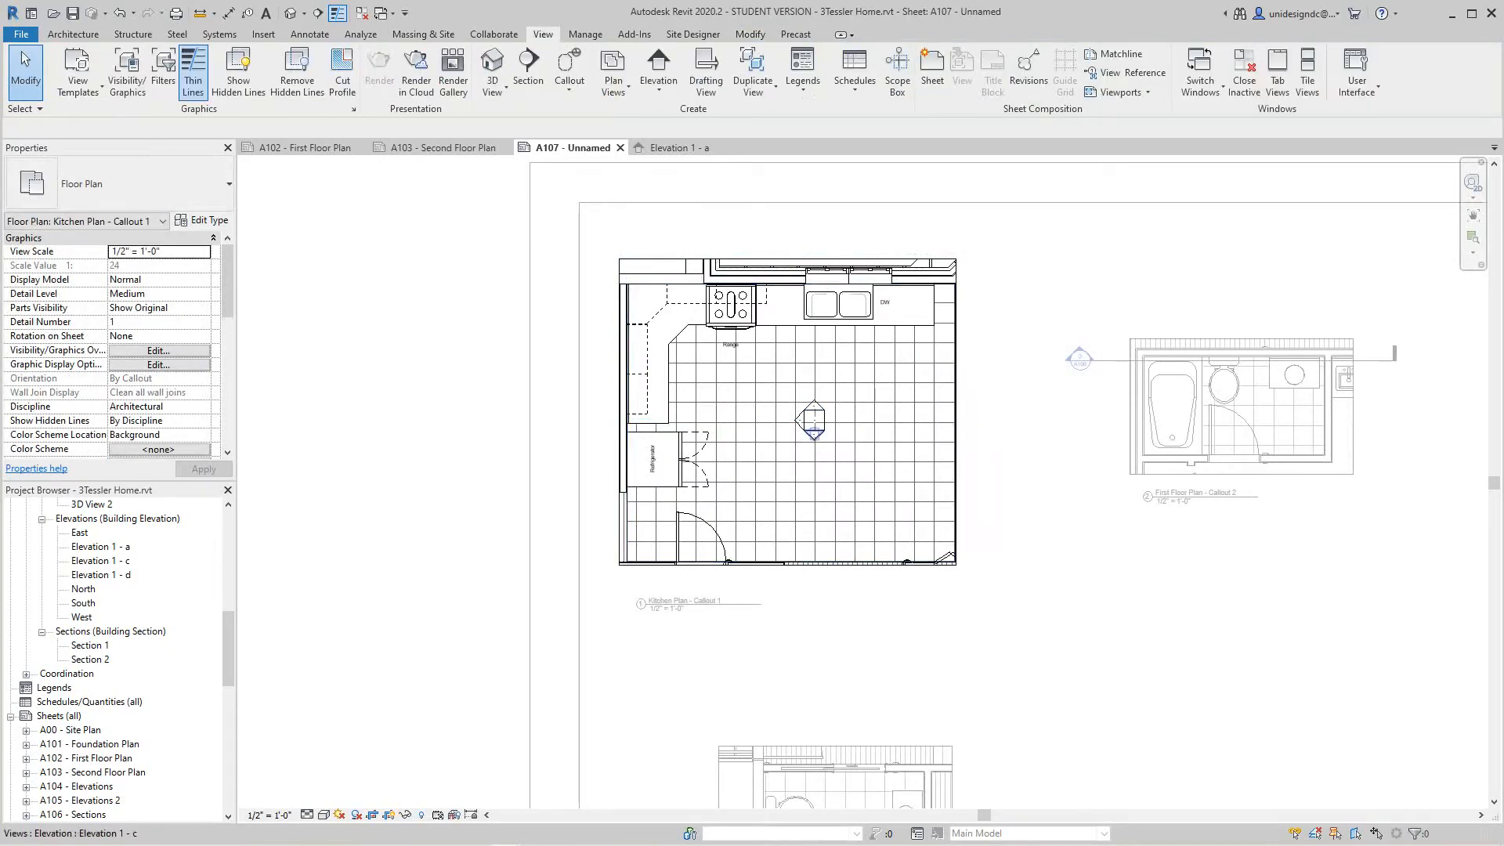
# Shorten the refrigerator-side elevation's line to end at the kitchen's lower wall, and pull its far clip in to the cabinets
pyautogui.click(809, 421)
pyautogui.scroll(-4, 811, 423)
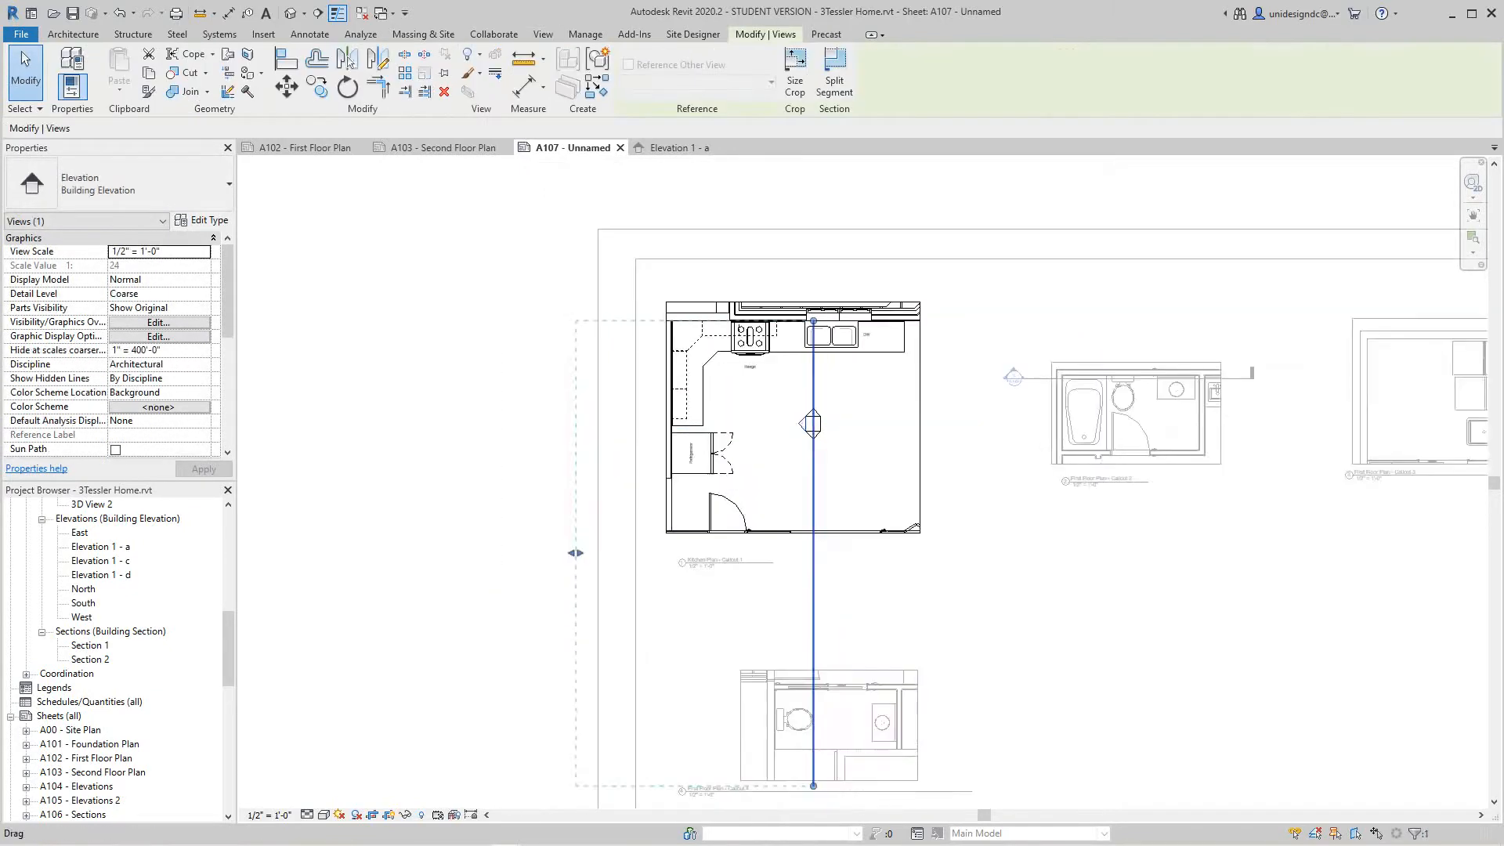
pyautogui.moveTo(811, 665); pyautogui.dragTo(811, 608)
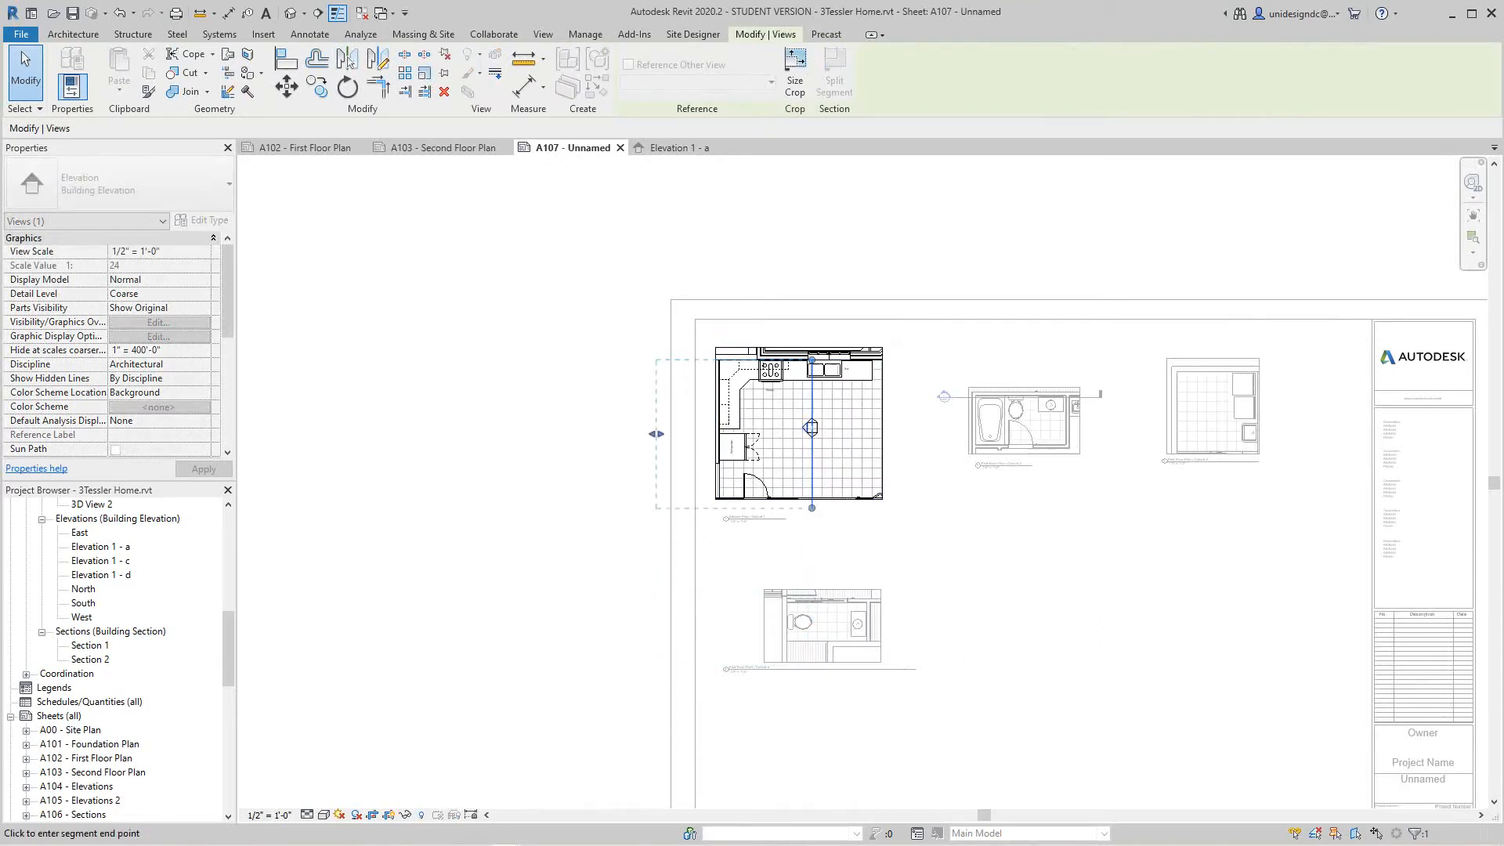
pyautogui.moveTo(657, 432); pyautogui.dragTo(748, 428)
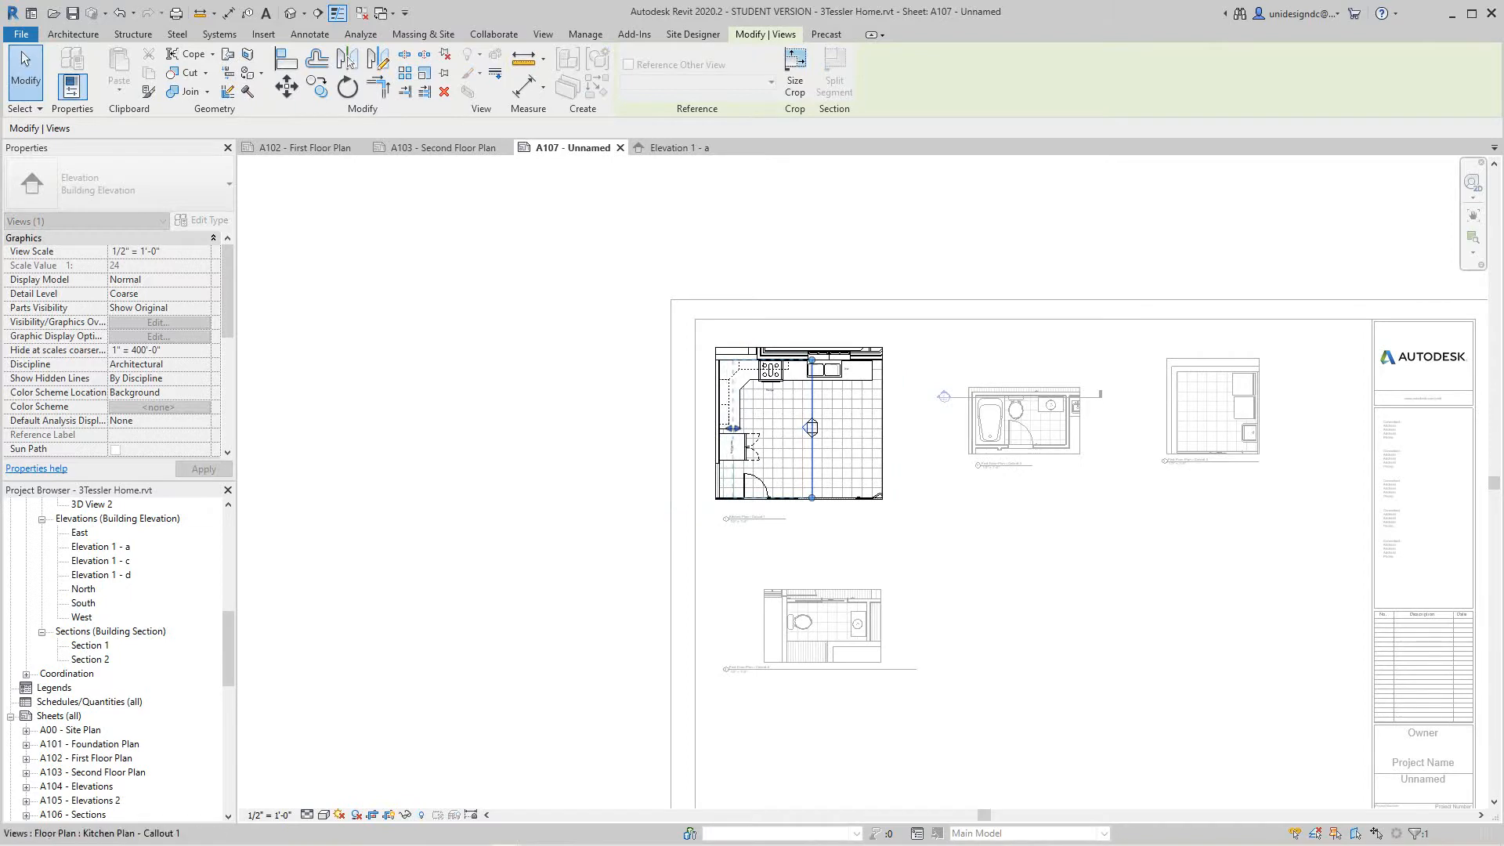
# Open Elevation 1 - c from the kitchen marker and examine the extents of the view
pyautogui.scroll(6, 822, 467)
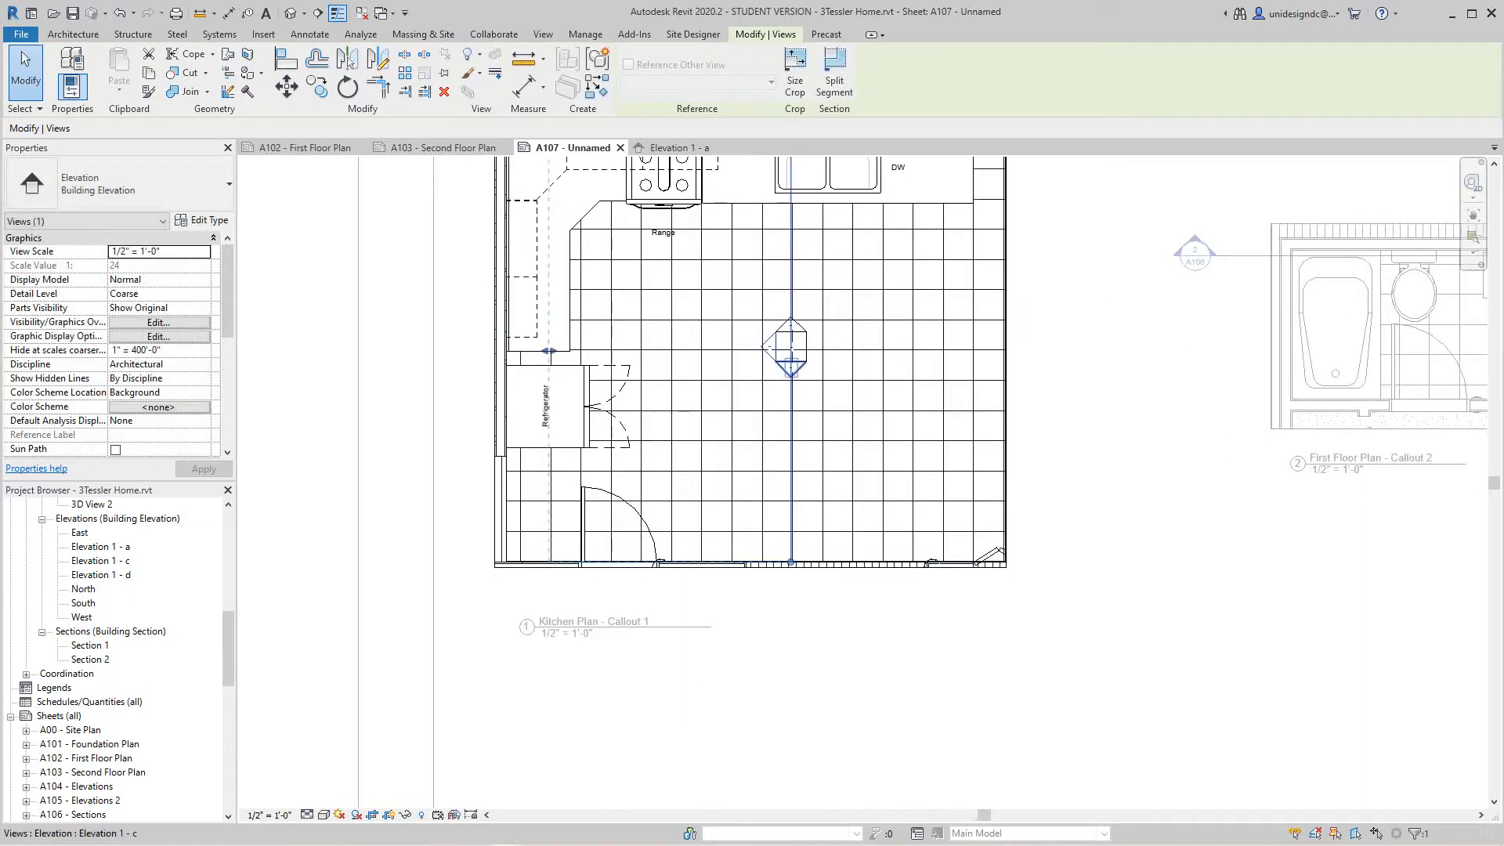
pyautogui.doubleClick(790, 364)
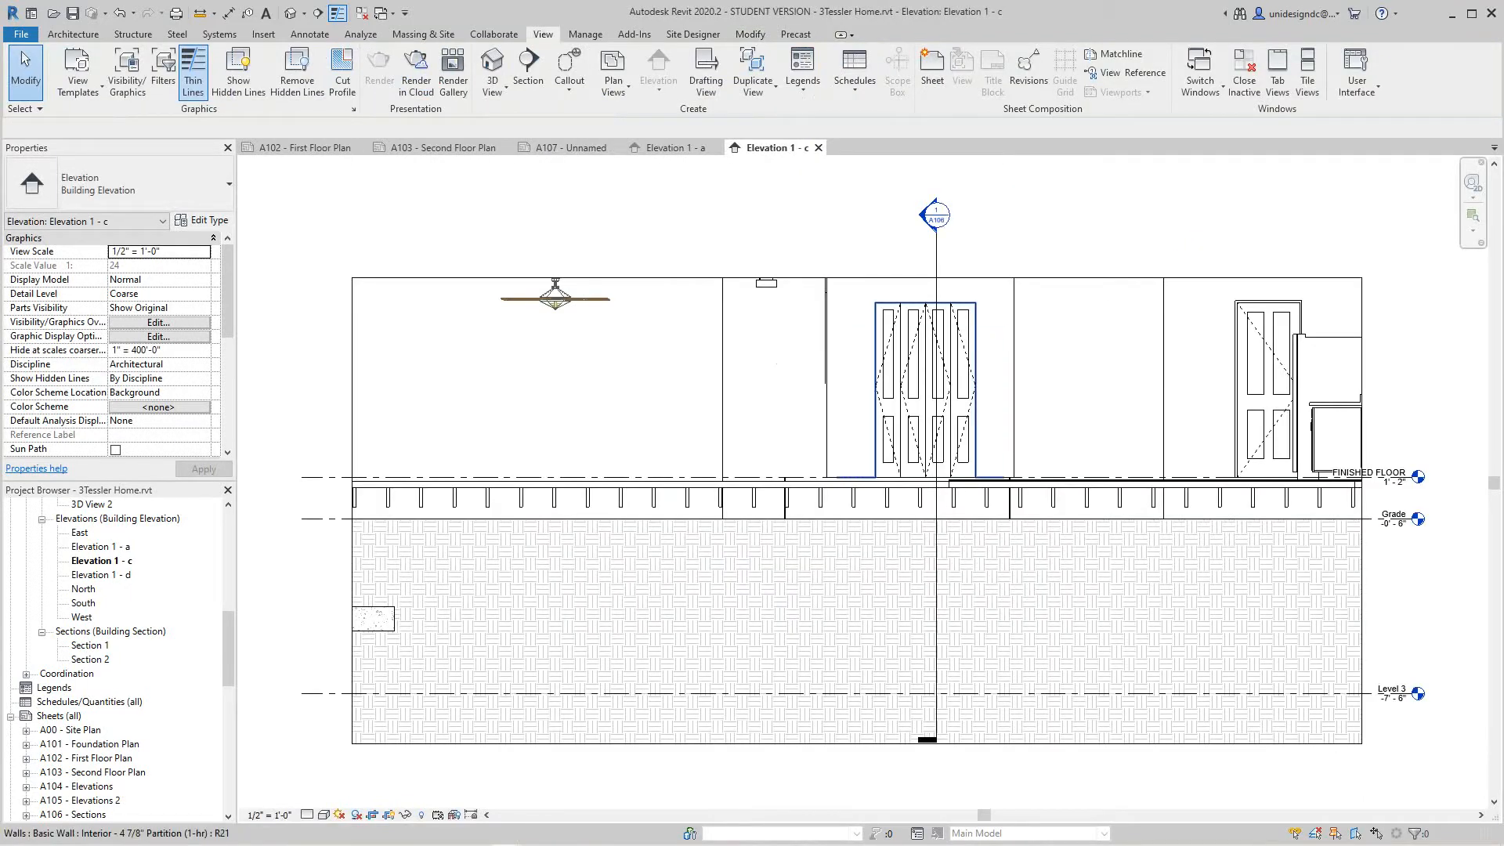
pyautogui.scroll(1, 846, 424)
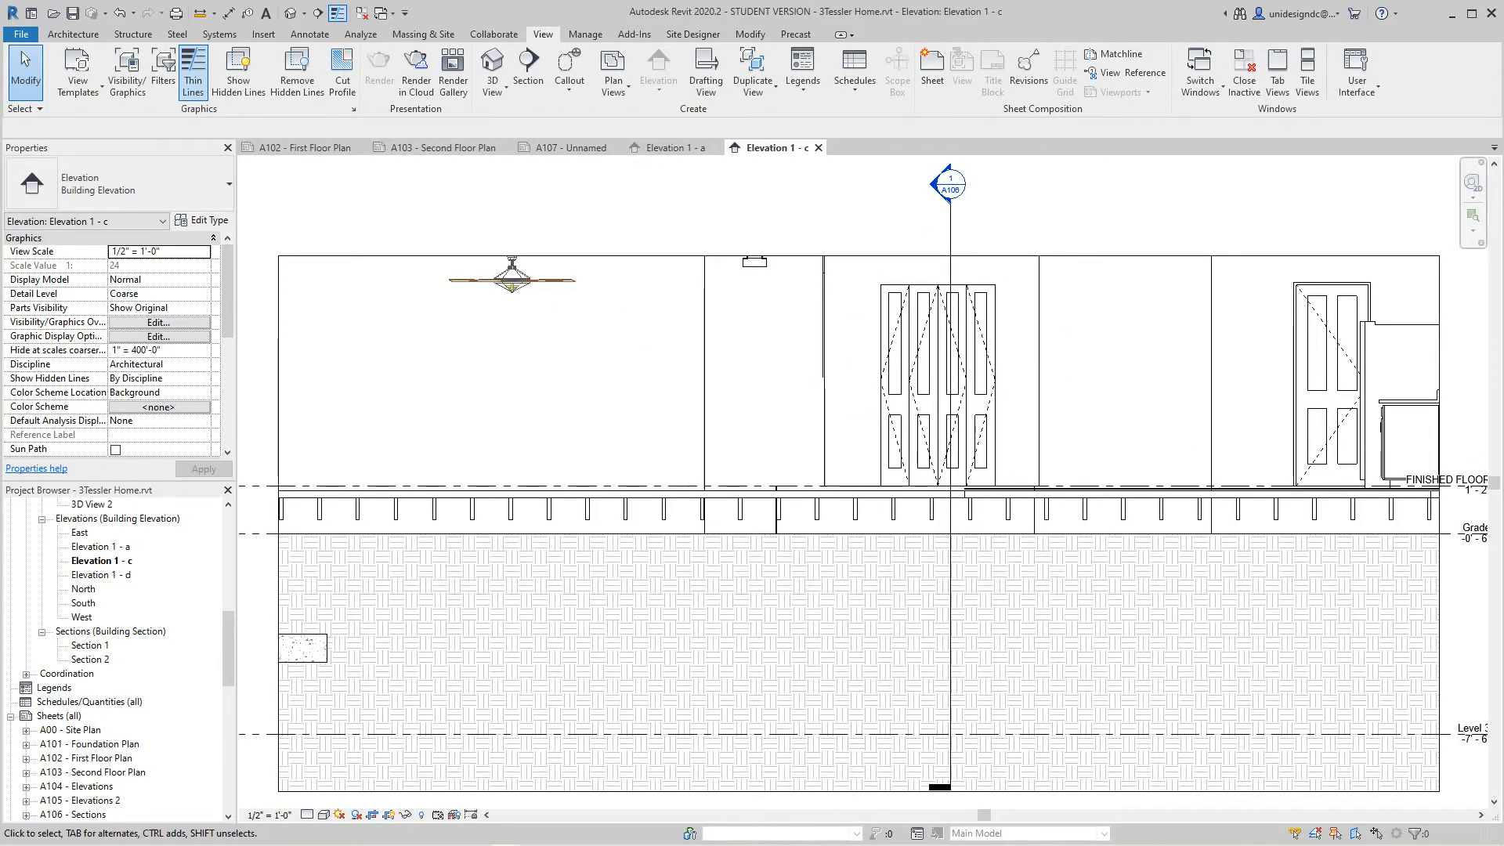
# Back on sheet A107, shorten Elevation 1 - c's line to just past the kitchen's side wall and limit its depth to the lower wall
pyautogui.click(570, 147)
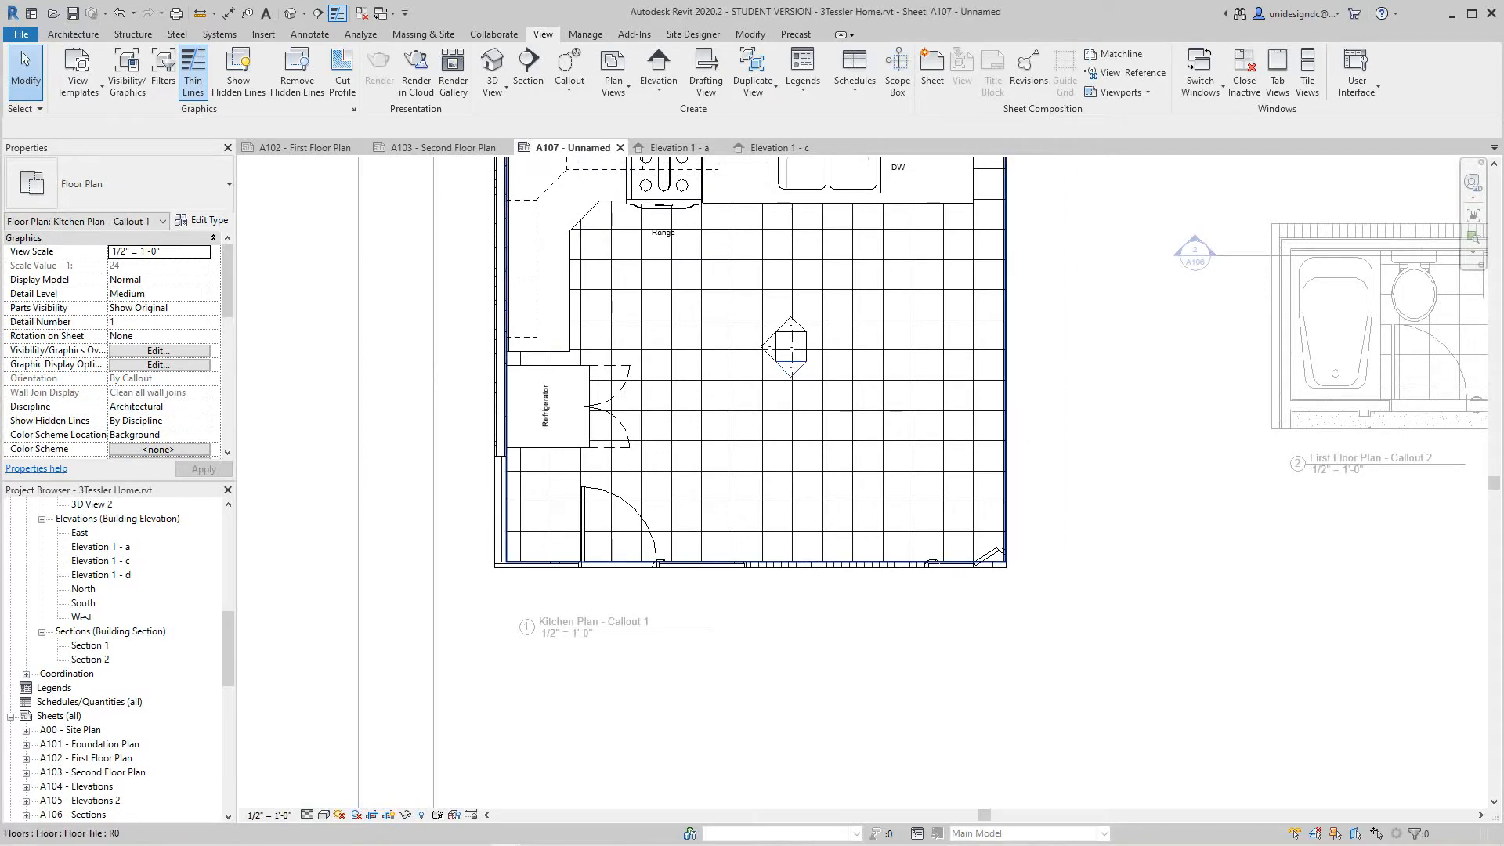
pyautogui.click(791, 368)
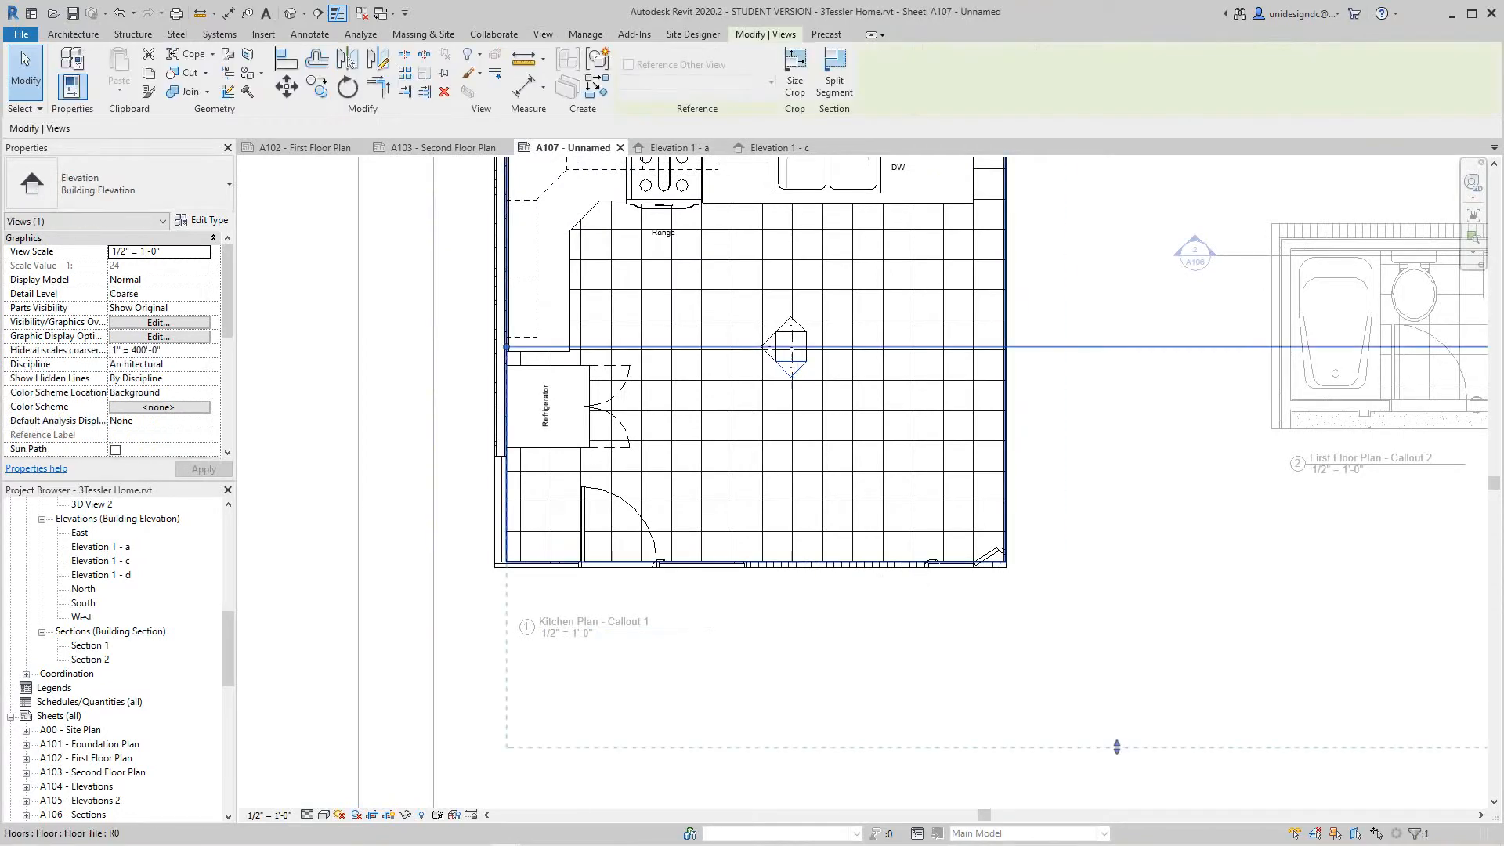
pyautogui.scroll(-4, 869, 617)
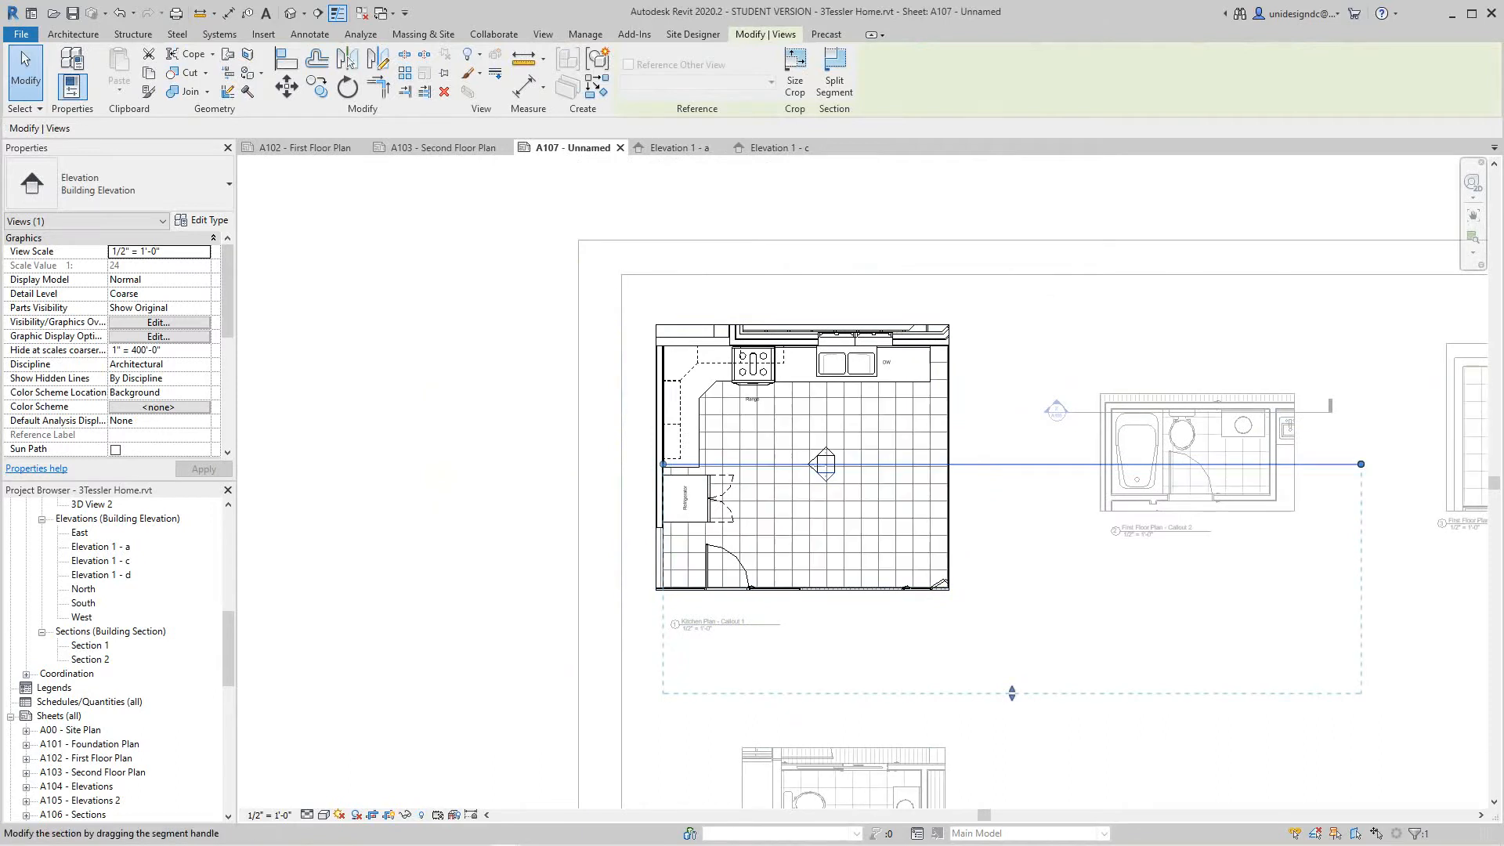
pyautogui.moveTo(1360, 464); pyautogui.dragTo(1214, 464)
pyautogui.moveTo(919, 464); pyautogui.dragTo(957, 464)
pyautogui.moveTo(811, 693); pyautogui.dragTo(810, 693)
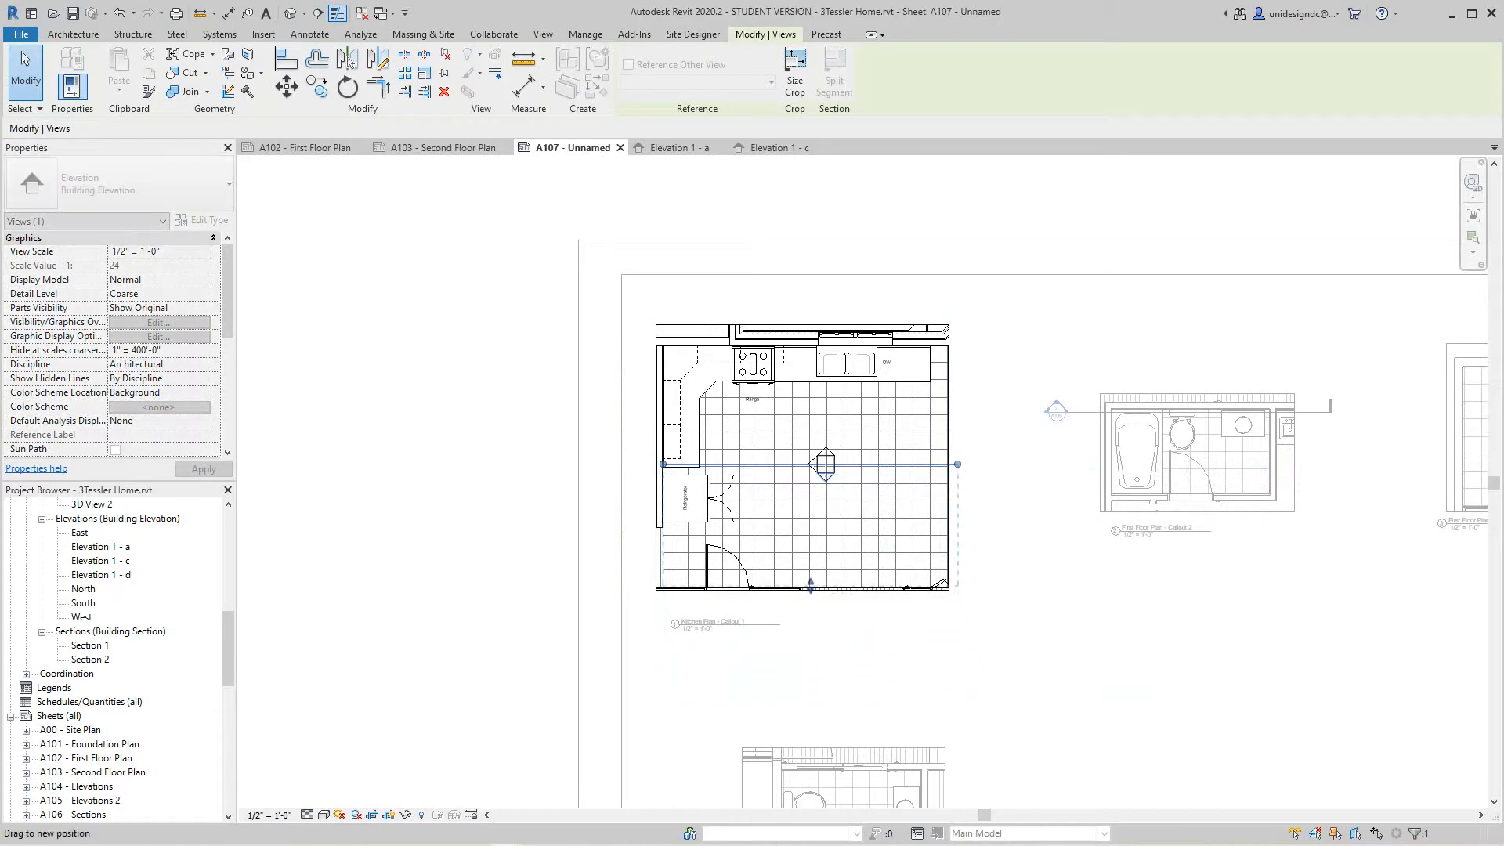
pyautogui.moveTo(810, 585); pyautogui.dragTo(810, 581)
pyautogui.click(1060, 313)
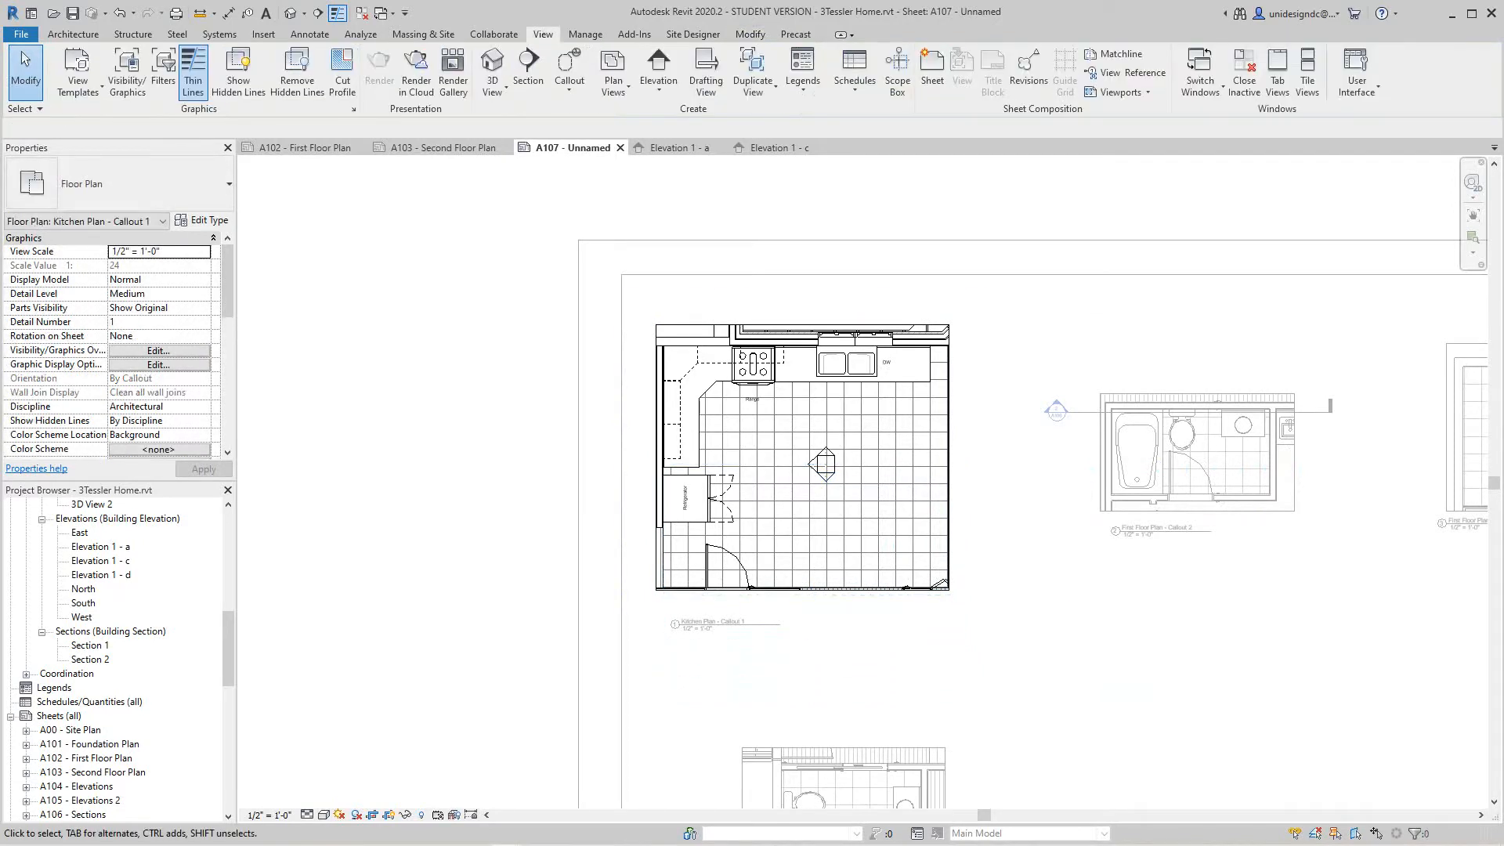
pyautogui.rightClick(1060, 313)
pyautogui.click(1101, 323)
pyautogui.scroll(-1, 1092, 398)
pyautogui.moveTo(1092, 398); pyautogui.dragTo(1010, 398, button='middle')
pyautogui.moveTo(1099, 456); pyautogui.dragTo(972, 463, button='middle')
pyautogui.scroll(3, 1017, 375)
pyautogui.scroll(-1, 935, 438)
pyautogui.scroll(-2, 986, 445)
pyautogui.scroll(-3, 1033, 538)
pyautogui.moveTo(1034, 538); pyautogui.dragTo(1029, 578, button='middle')
pyautogui.scroll(2, 982, 530)
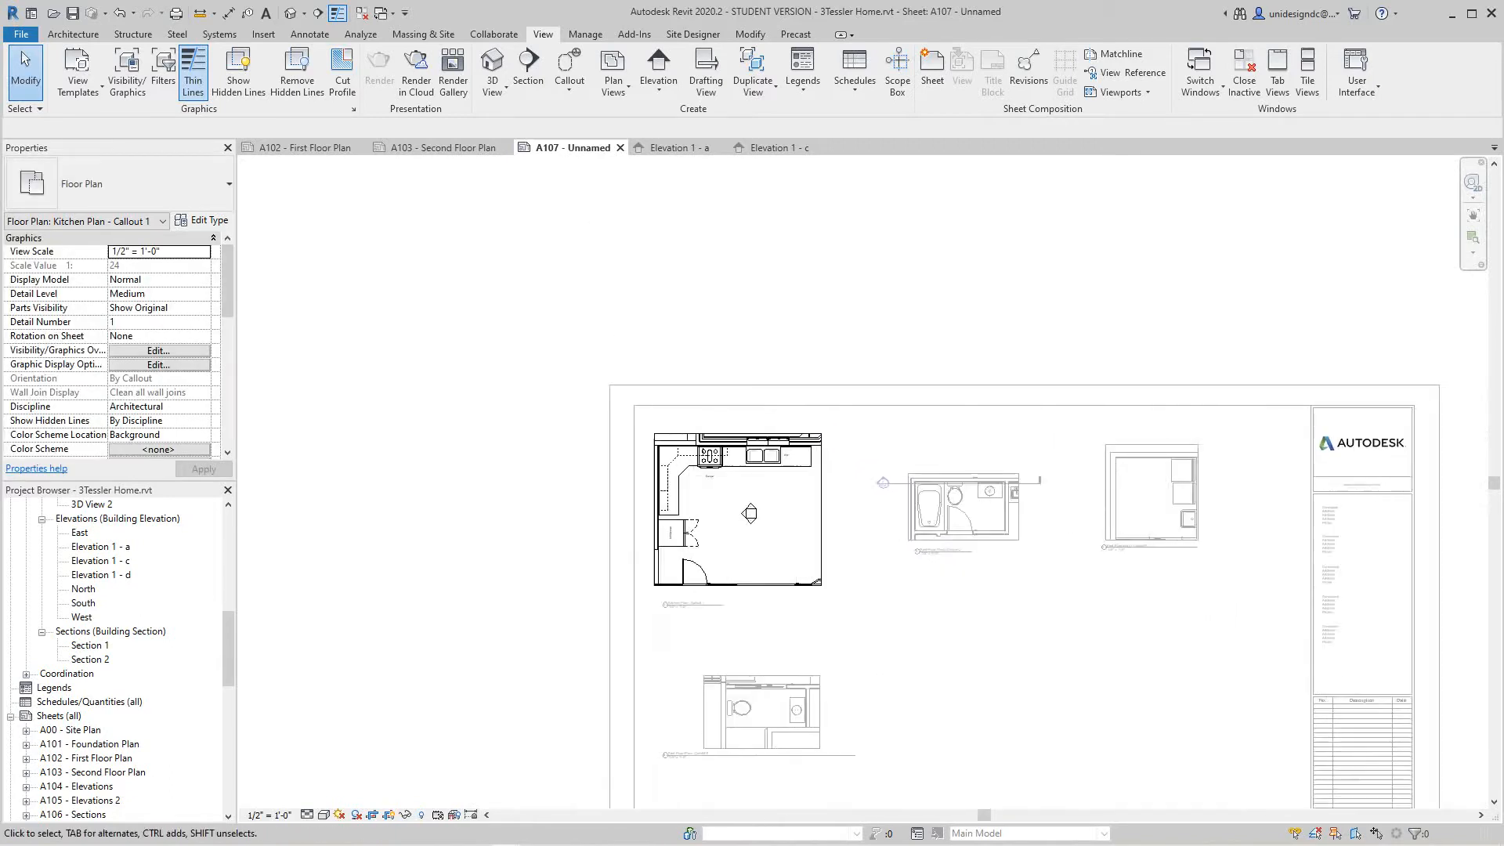
pyautogui.moveTo(982, 529); pyautogui.dragTo(975, 538, button='middle')
pyautogui.scroll(-2, 509, 191)
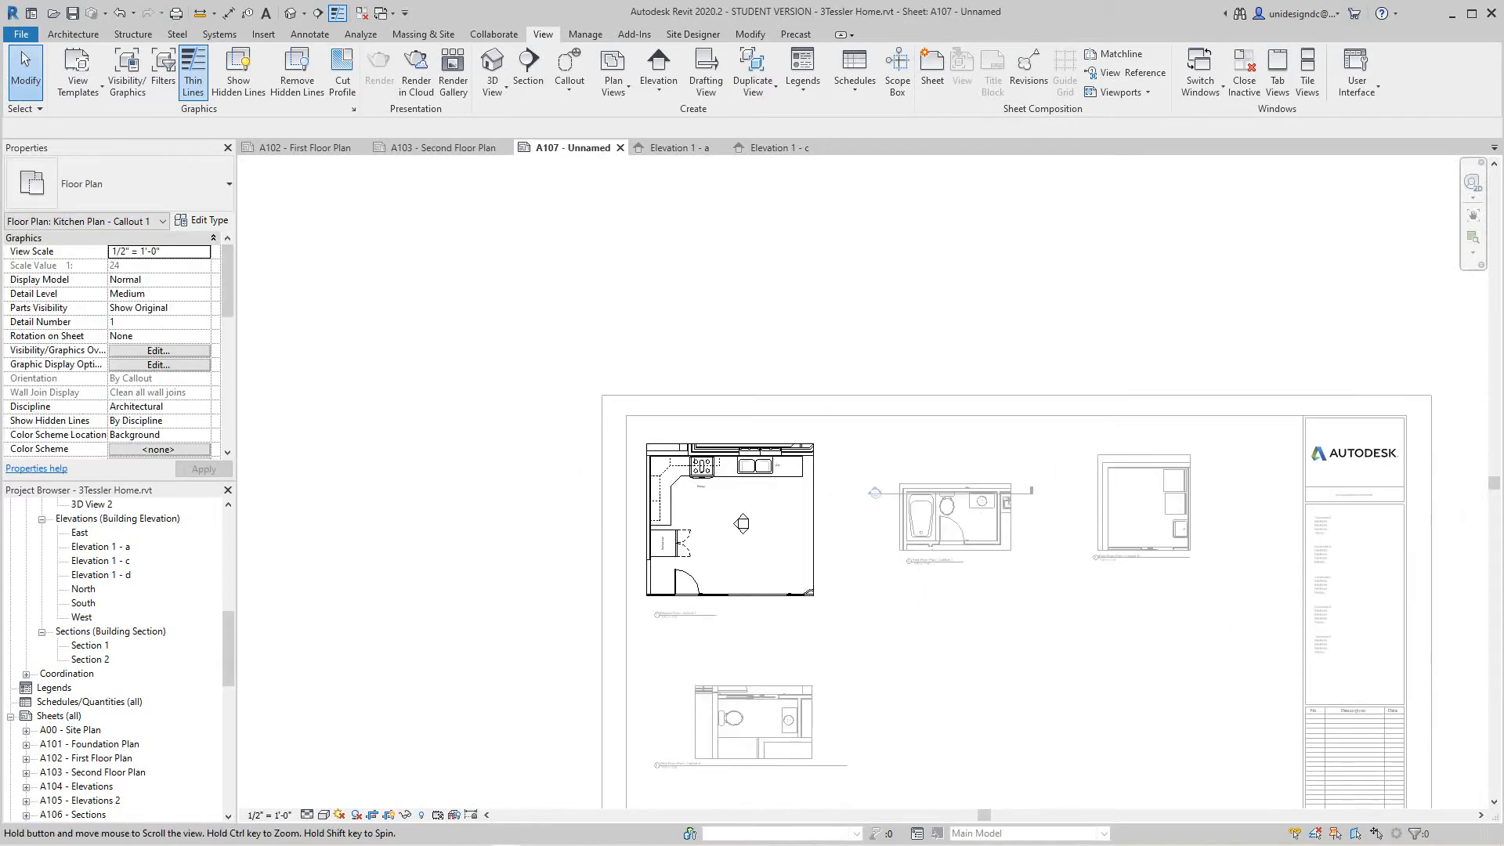
# Deactivate the Kitchen Plan - Callout 1 view to return to editing sheet A107
pyautogui.scroll(-4, 869, 545)
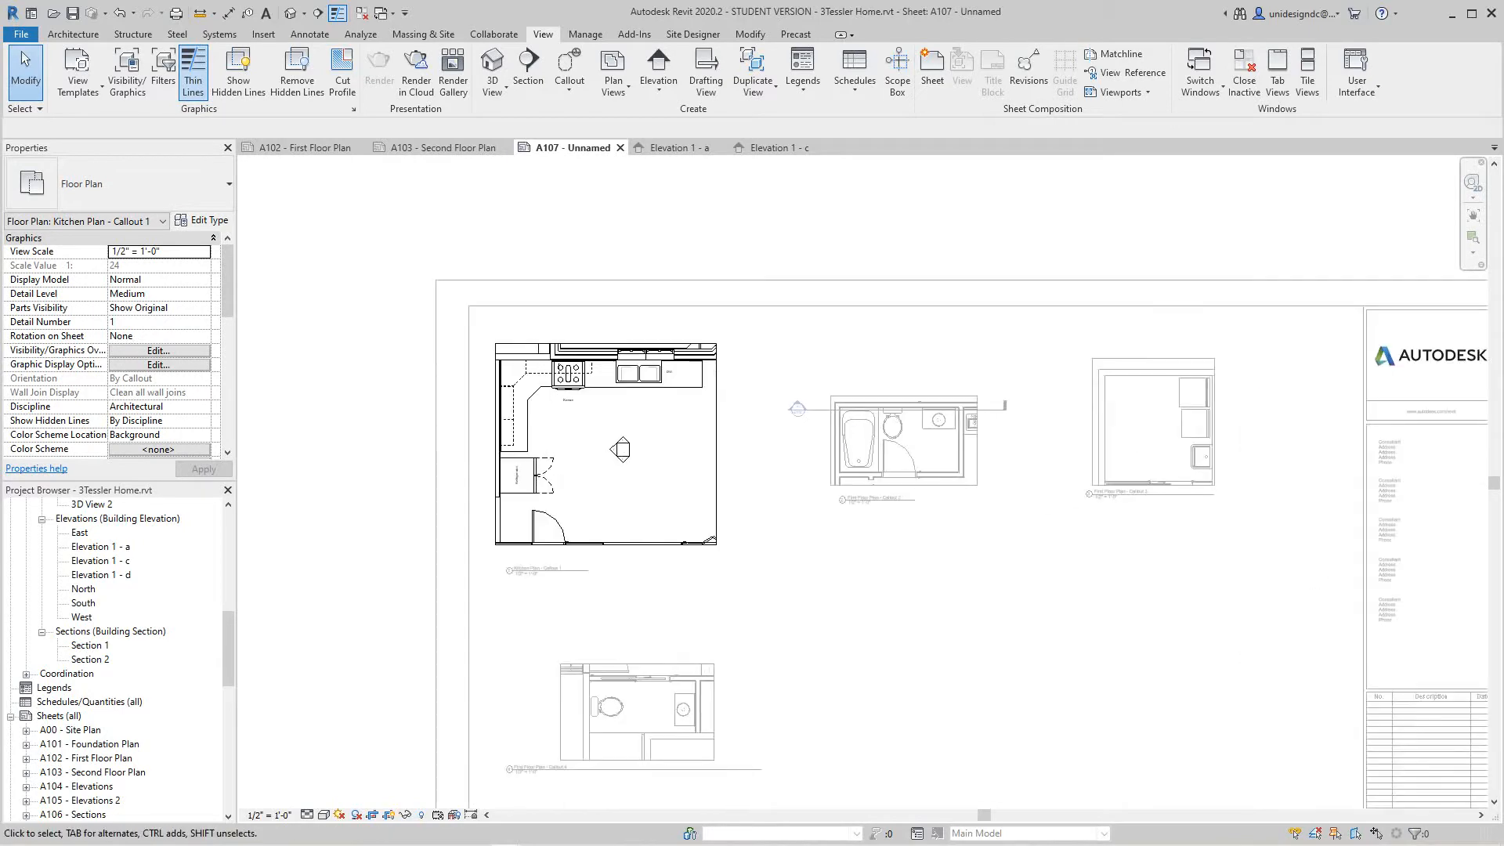
pyautogui.rightClick(861, 370)
pyautogui.click(885, 380)
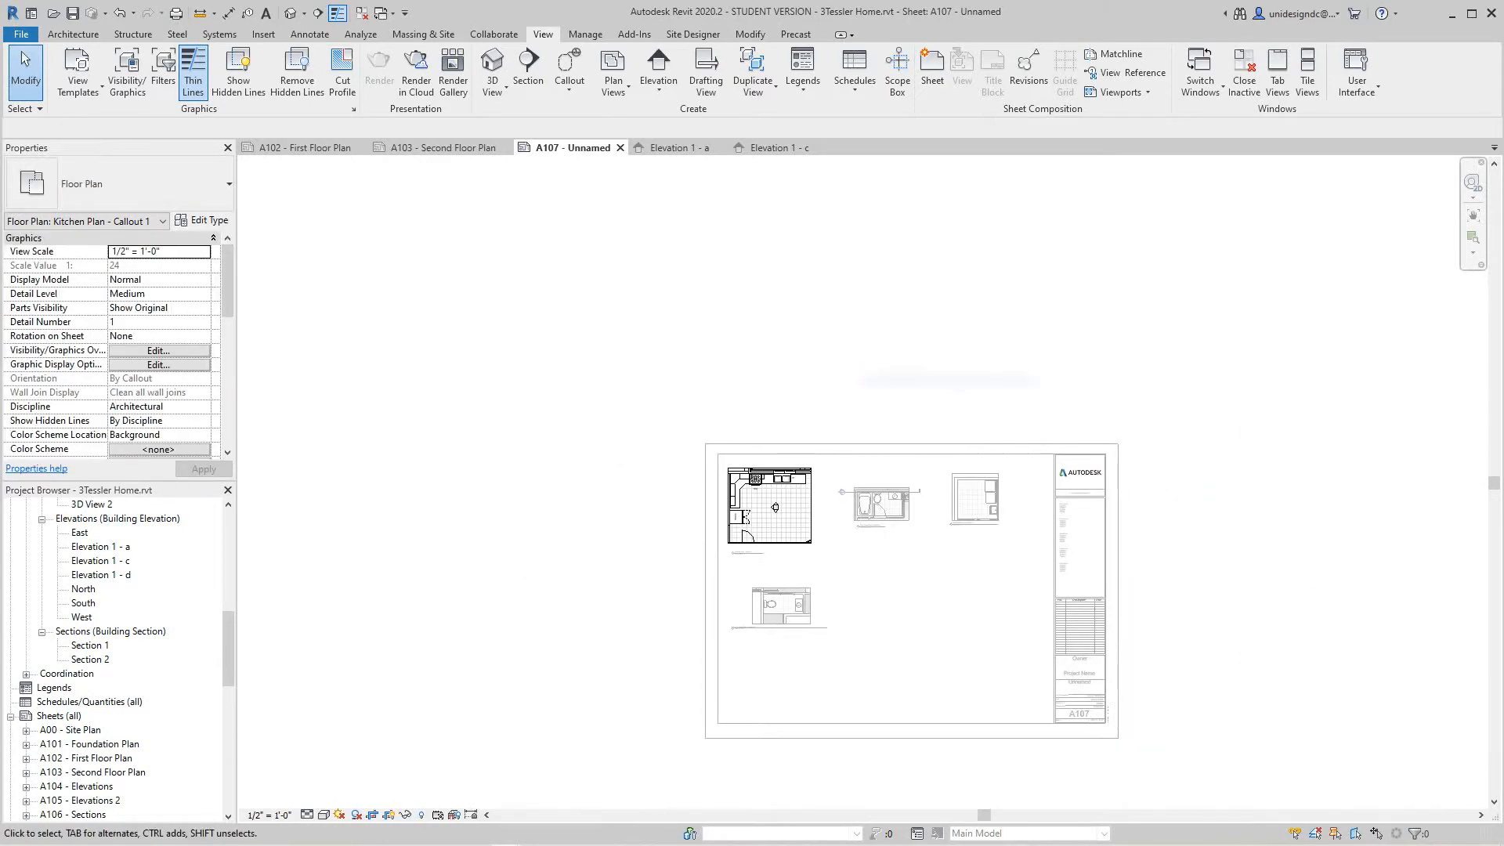
pyautogui.scroll(3, 774, 506)
pyautogui.rightClick(814, 294)
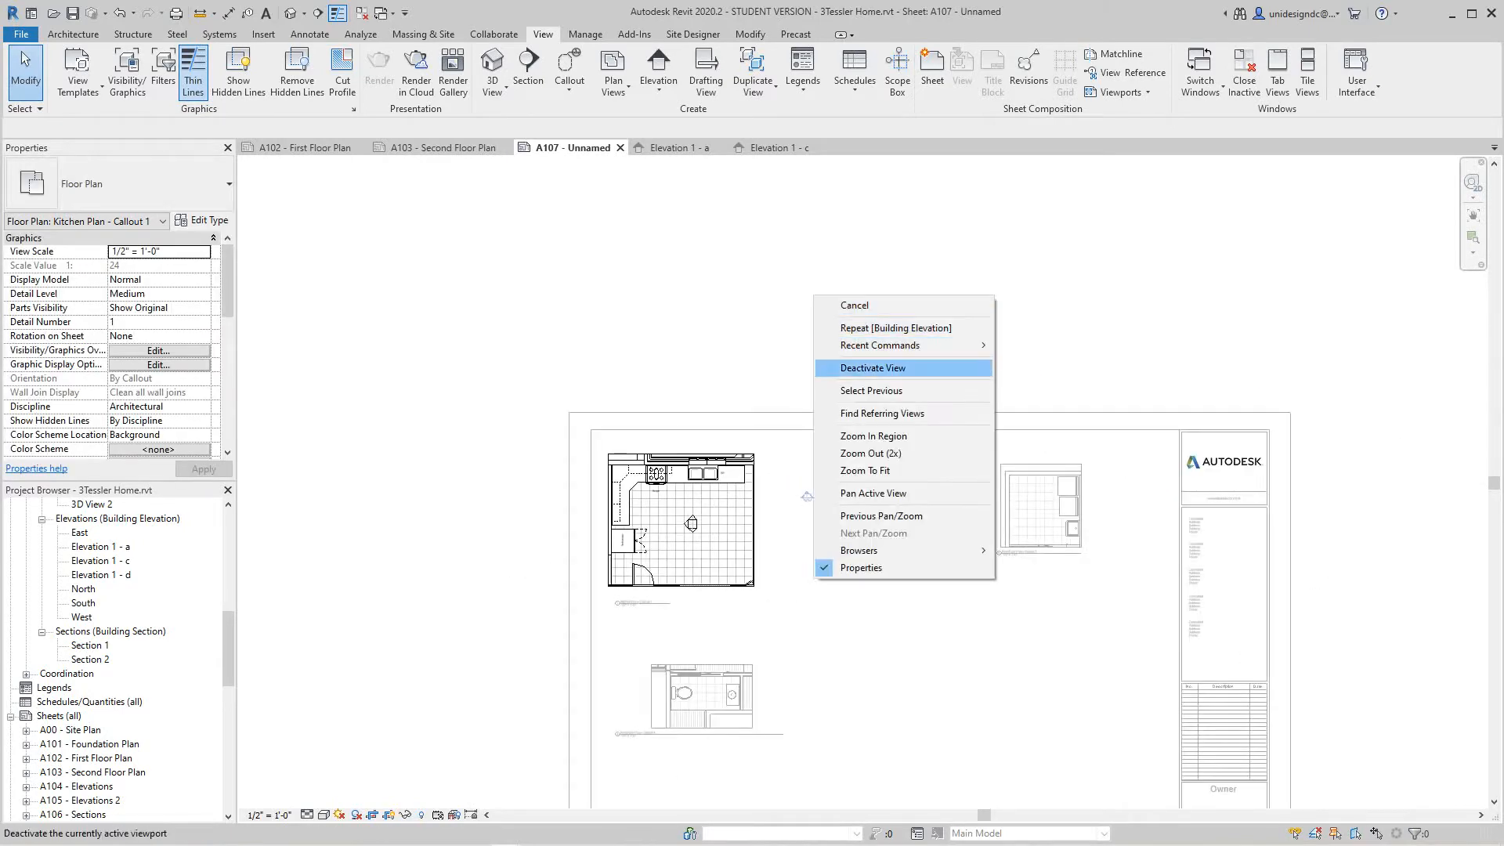
pyautogui.click(873, 368)
pyautogui.scroll(2, 775, 545)
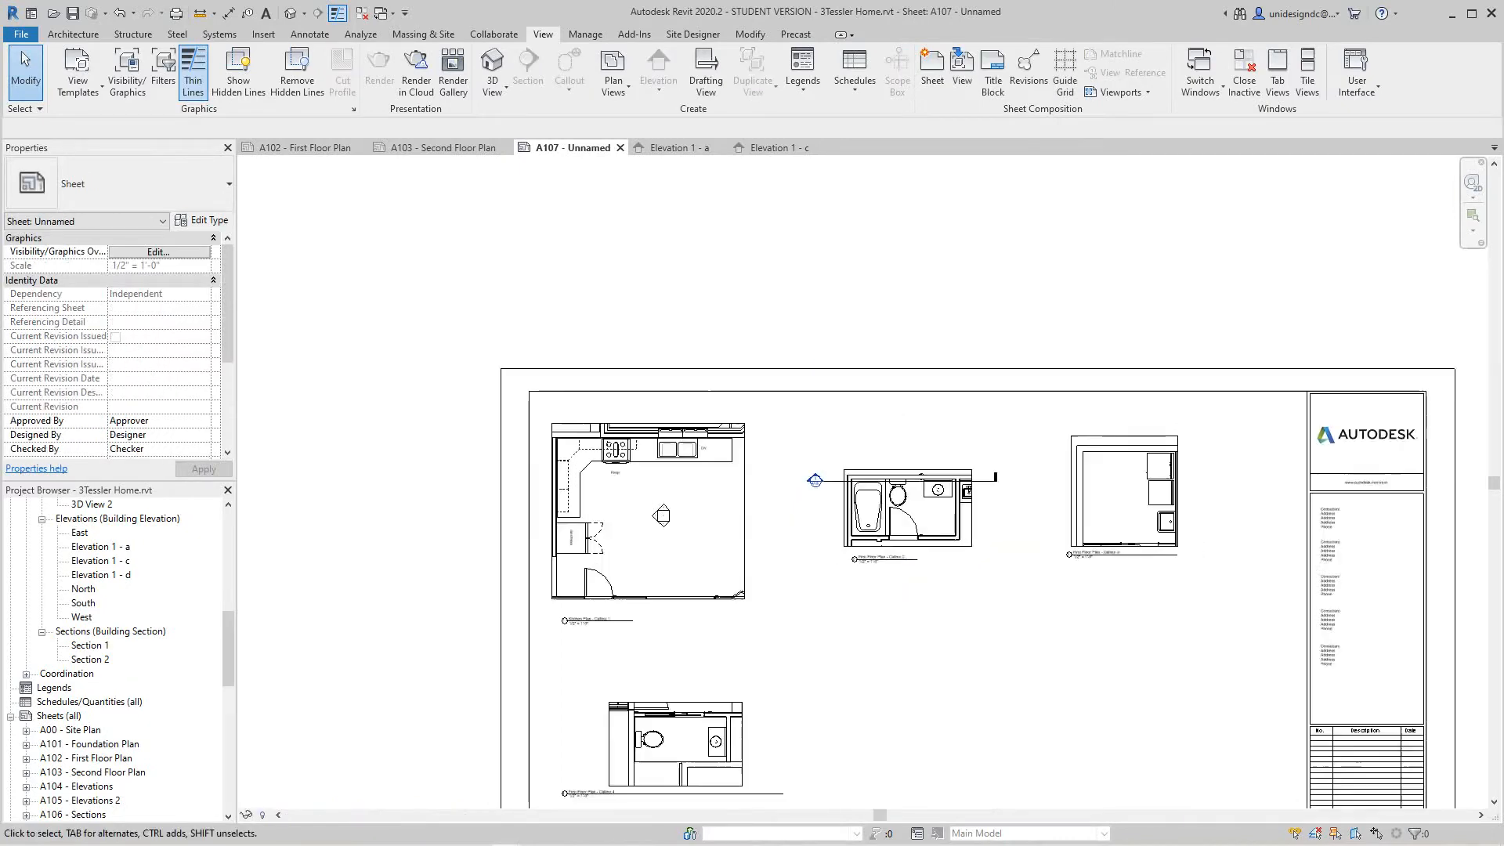
# Arrange the Kitchen, Callout 2 and Callout 3 viewports in a row along the sheet's upper edge, with the kitchen plan in the corner
pyautogui.moveTo(627, 505)
pyautogui.mouseDown()
pyautogui.moveTo(615, 470)
pyautogui.moveTo(610, 483)
pyautogui.mouseUp()
pyautogui.press('Escape')
pyautogui.moveTo(924, 501); pyautogui.dragTo(874, 434)
pyautogui.press('Escape')
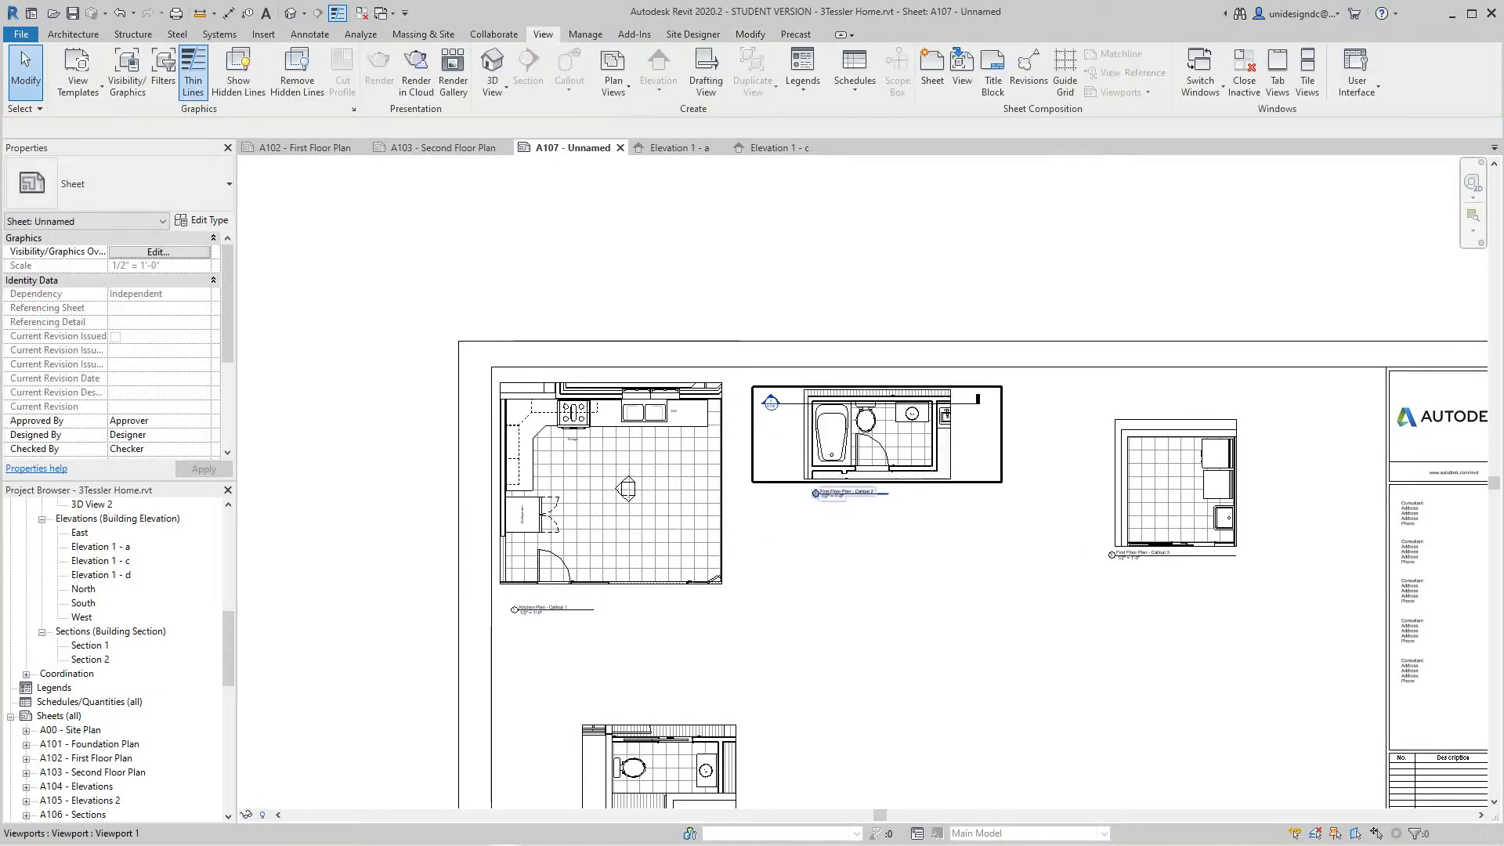
pyautogui.moveTo(943, 452); pyautogui.dragTo(943, 505)
pyautogui.click(1005, 519)
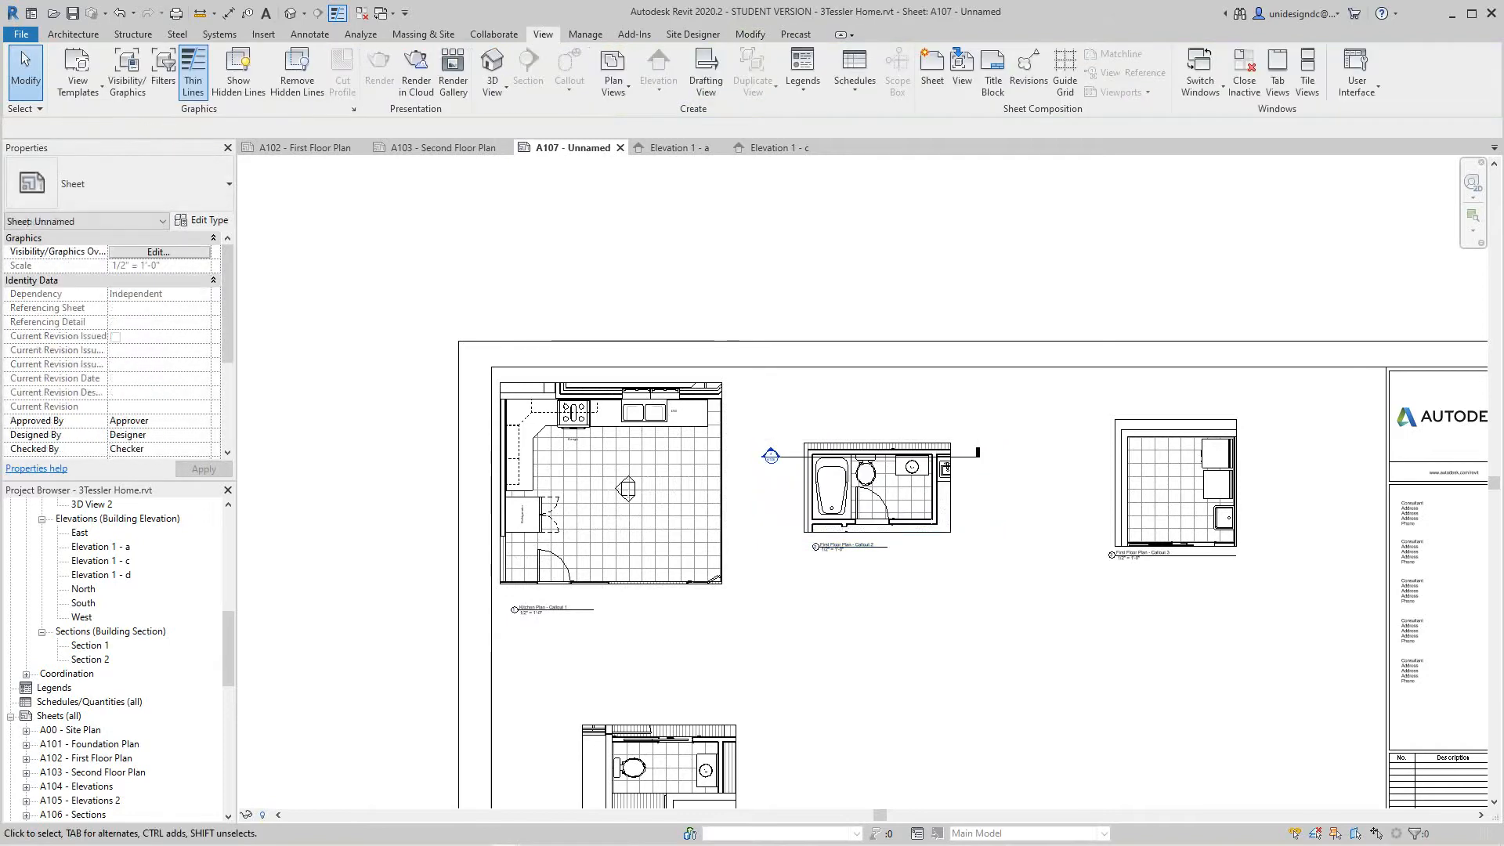
pyautogui.moveTo(1005, 518); pyautogui.dragTo(926, 453, button='middle')
pyautogui.moveTo(1096, 418); pyautogui.dragTo(999, 417)
pyautogui.press('Escape')
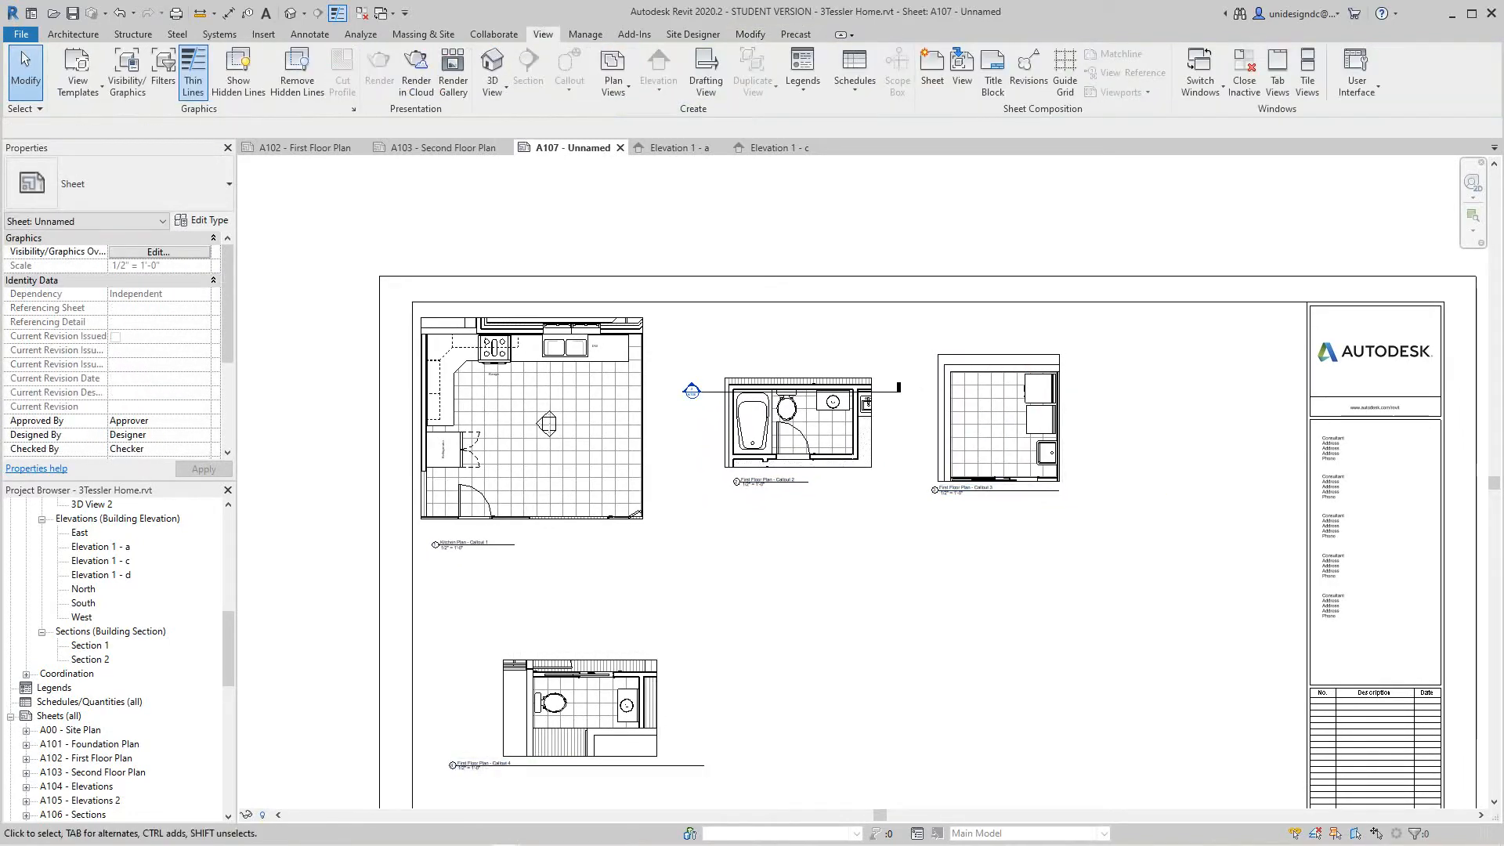
# Move the First Floor Plan - Callout 4 viewport up into the row, between Callout 3 and the title block
pyautogui.scroll(-5, 808, 530)
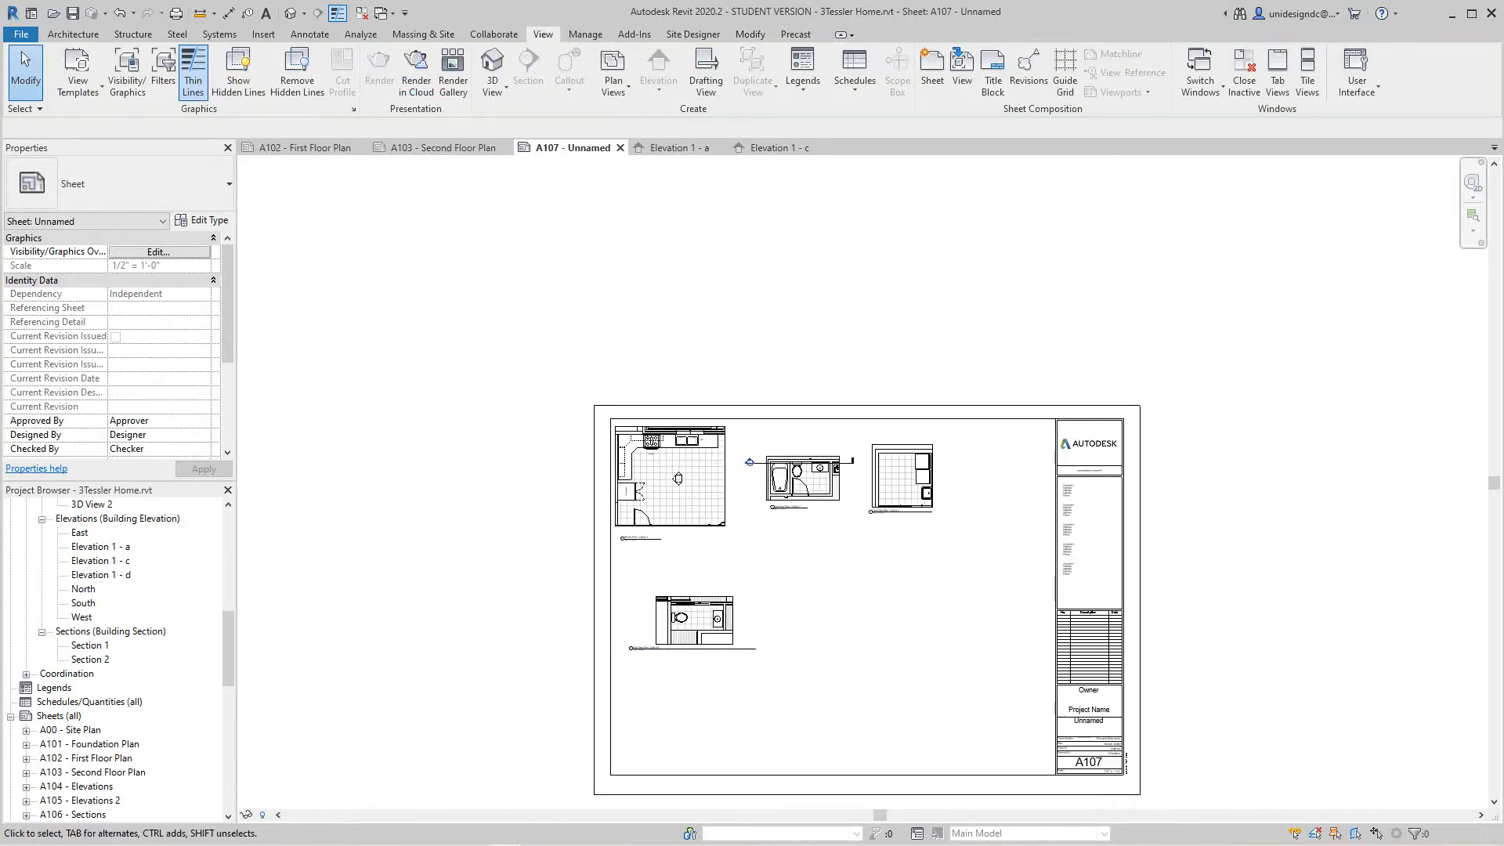
pyautogui.moveTo(694, 619); pyautogui.dragTo(862, 594)
pyautogui.moveTo(1015, 501); pyautogui.dragTo(1014, 478)
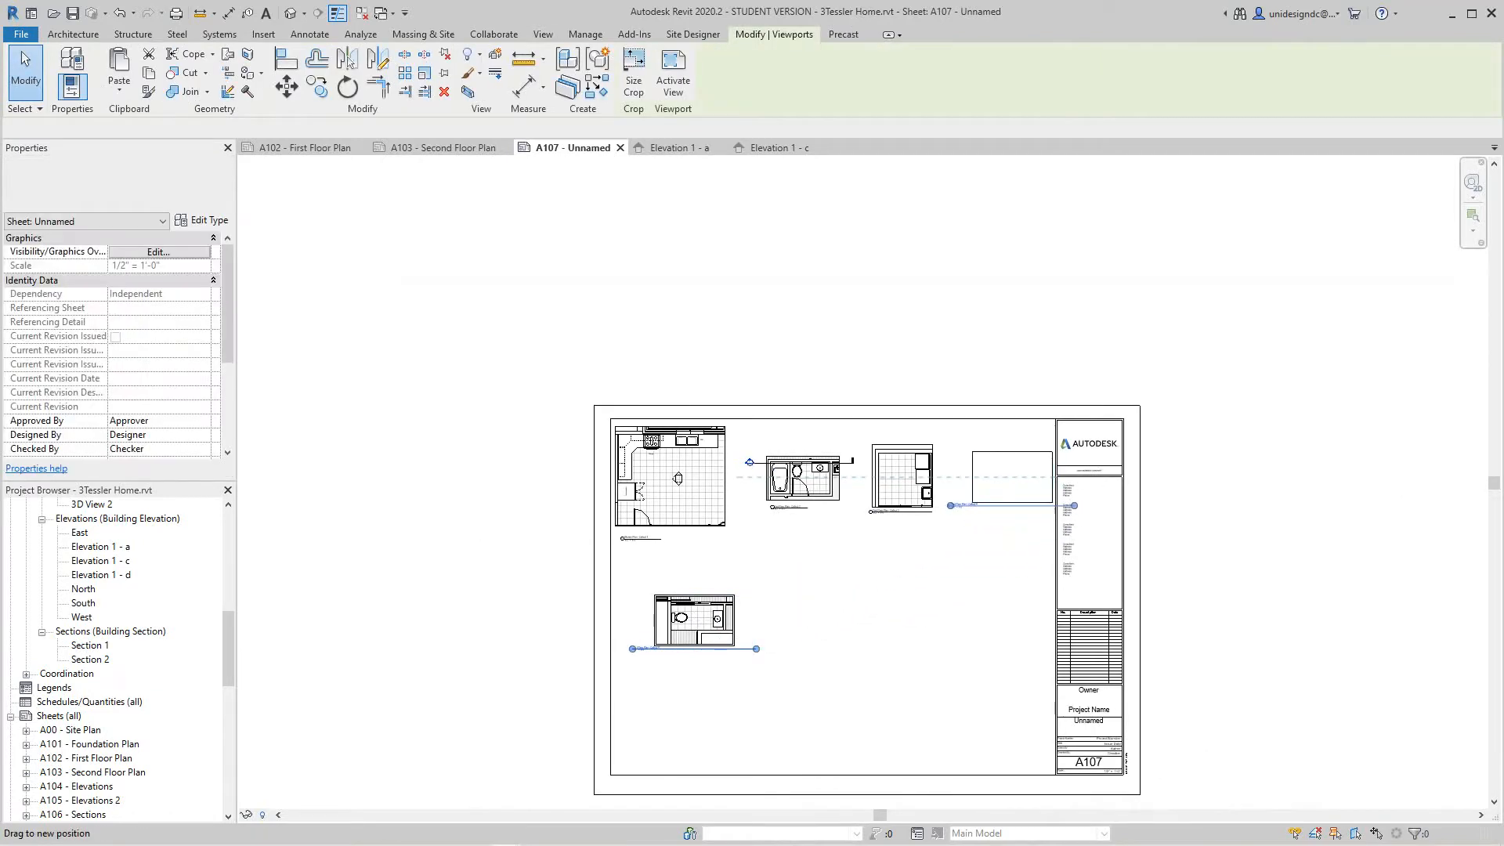
pyautogui.press('Escape')
pyautogui.scroll(2, 835, 565)
pyautogui.moveTo(835, 565); pyautogui.dragTo(868, 618, button='middle')
pyautogui.scroll(2, 793, 507)
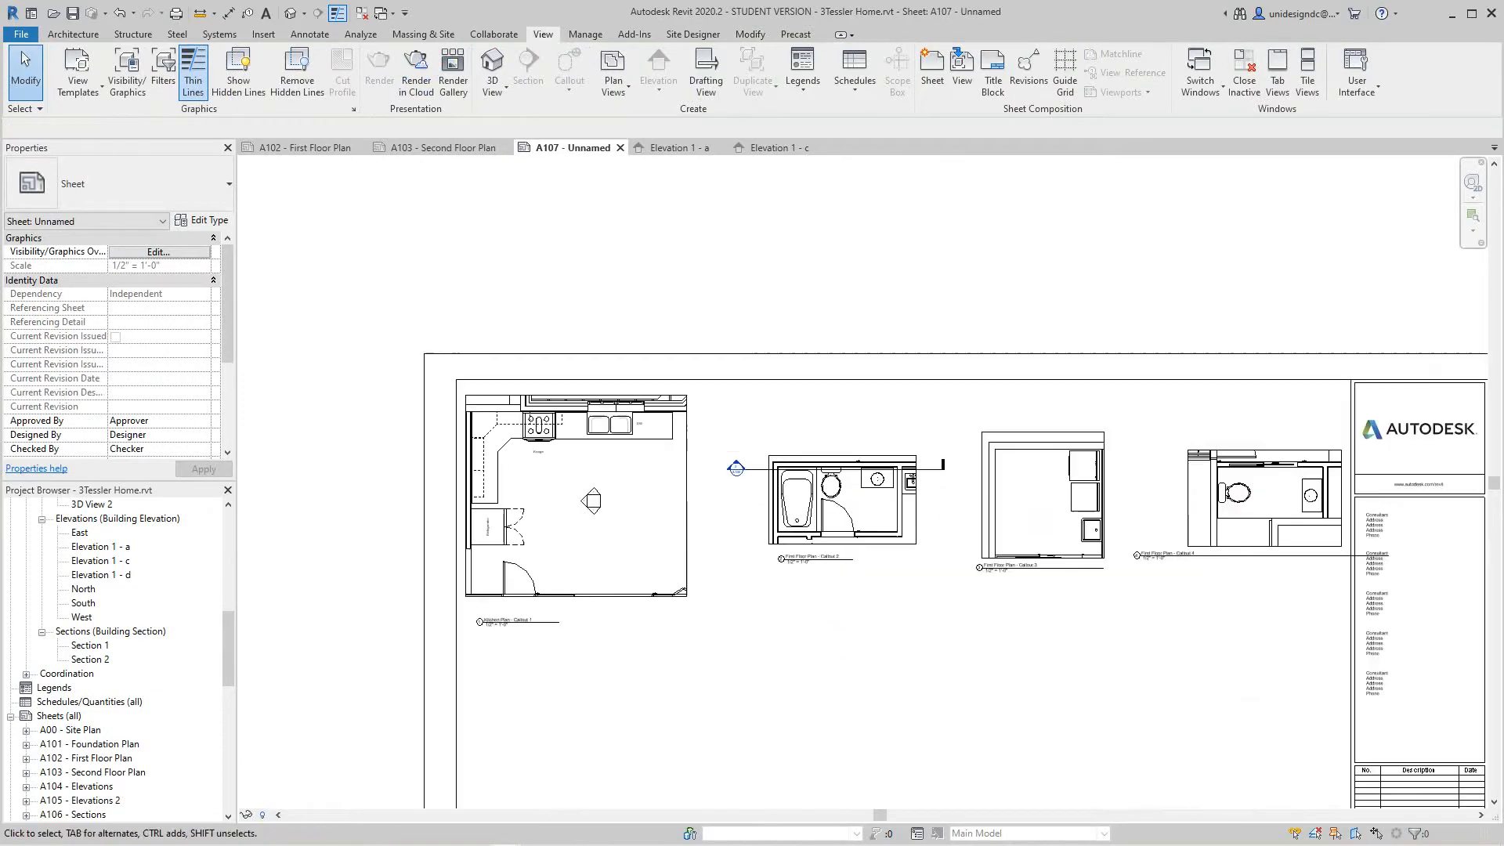
# Shift the Callout 2, Callout 3 and Callout 4 viewports toward the kitchen plan, keeping Callout 4 clear of the title block
pyautogui.moveTo(793, 507); pyautogui.dragTo(757, 515)
pyautogui.press('Escape')
pyautogui.moveTo(974, 548); pyautogui.dragTo(815, 531, button='middle')
pyautogui.moveTo(862, 501); pyautogui.dragTo(826, 502)
pyautogui.moveTo(1104, 486); pyautogui.dragTo(1058, 486)
pyautogui.press('Escape')
# Activate the First Floor Plan - Callout 2 view on the sheet
pyautogui.moveTo(701, 487); pyautogui.dragTo(879, 519, button='middle')
pyautogui.scroll(3, 879, 519)
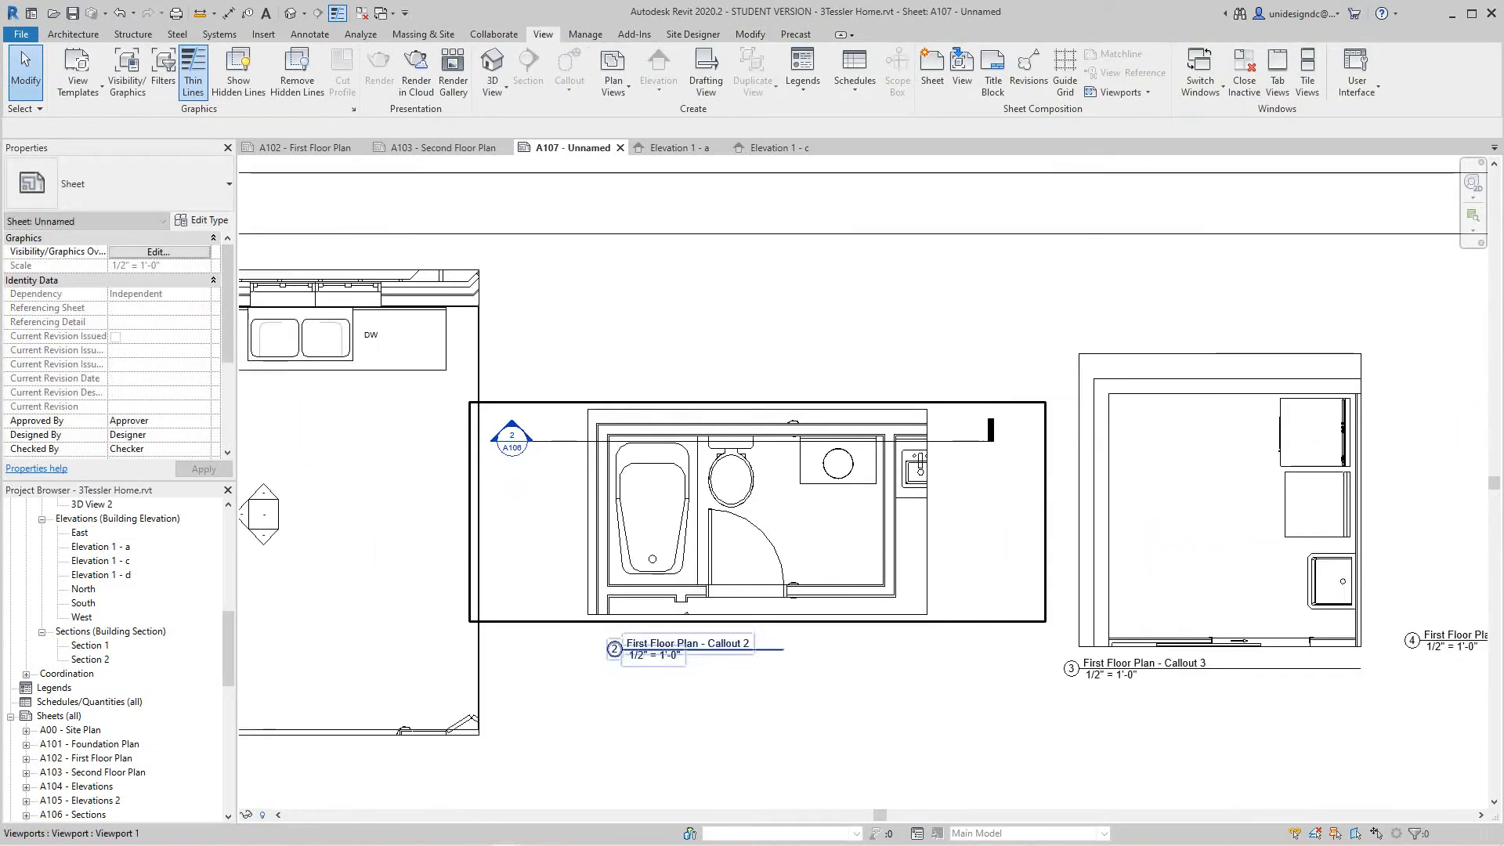
pyautogui.scroll(3, 795, 616)
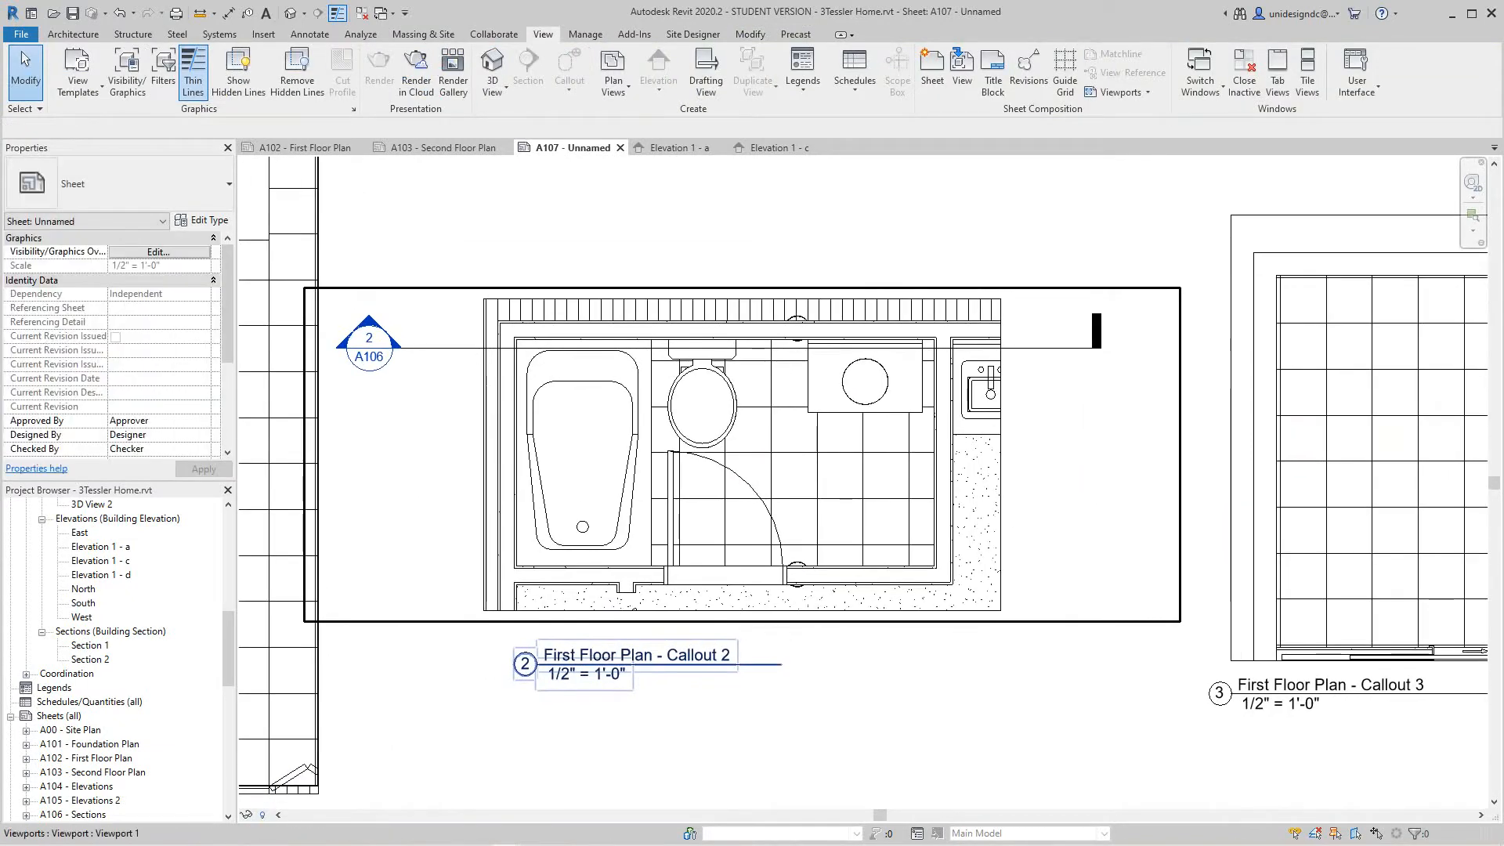
pyautogui.rightClick(1061, 472)
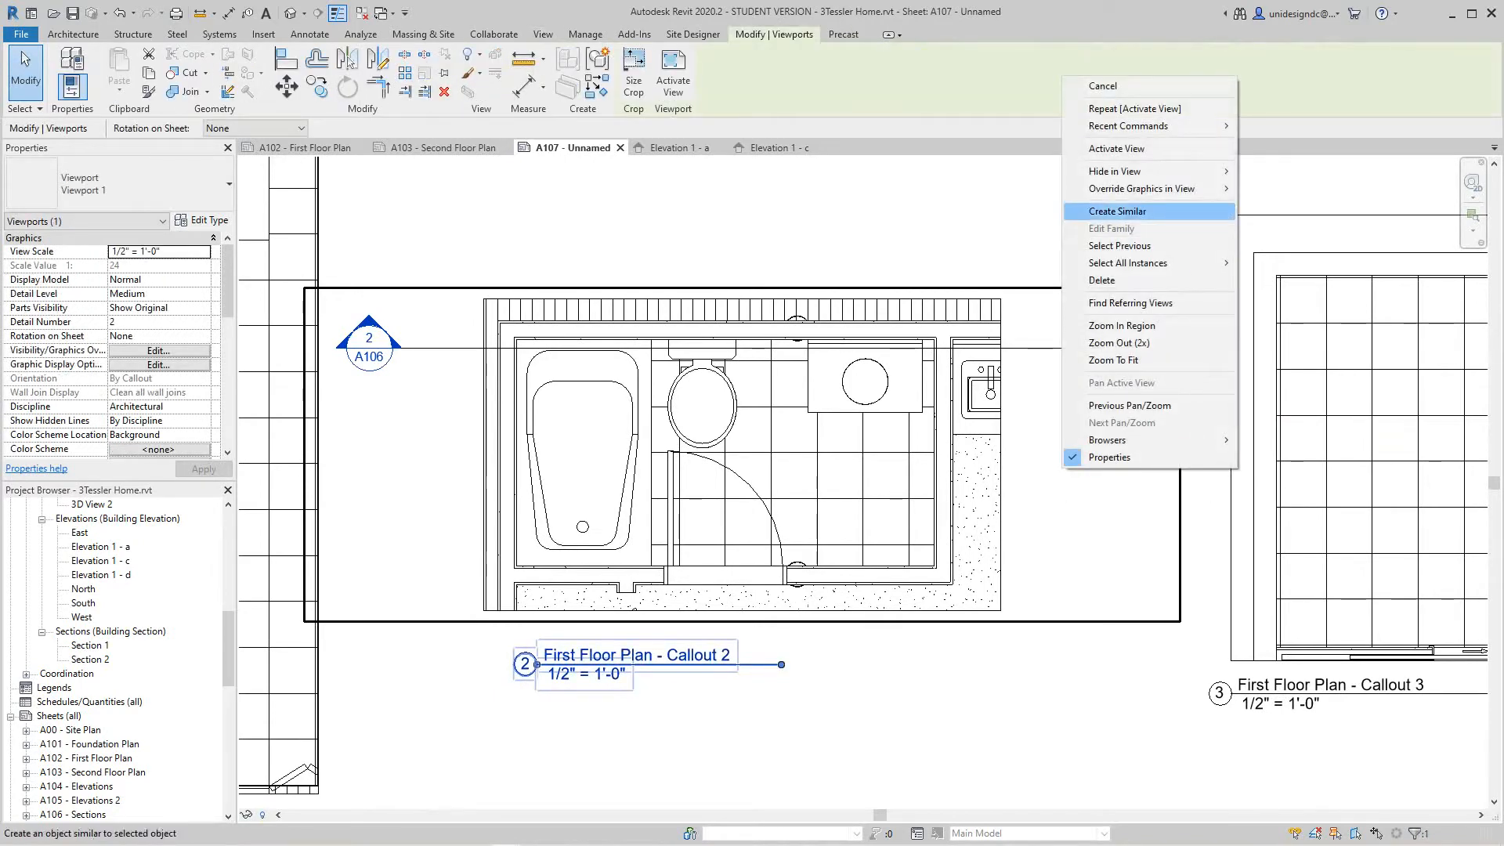
pyautogui.click(1116, 148)
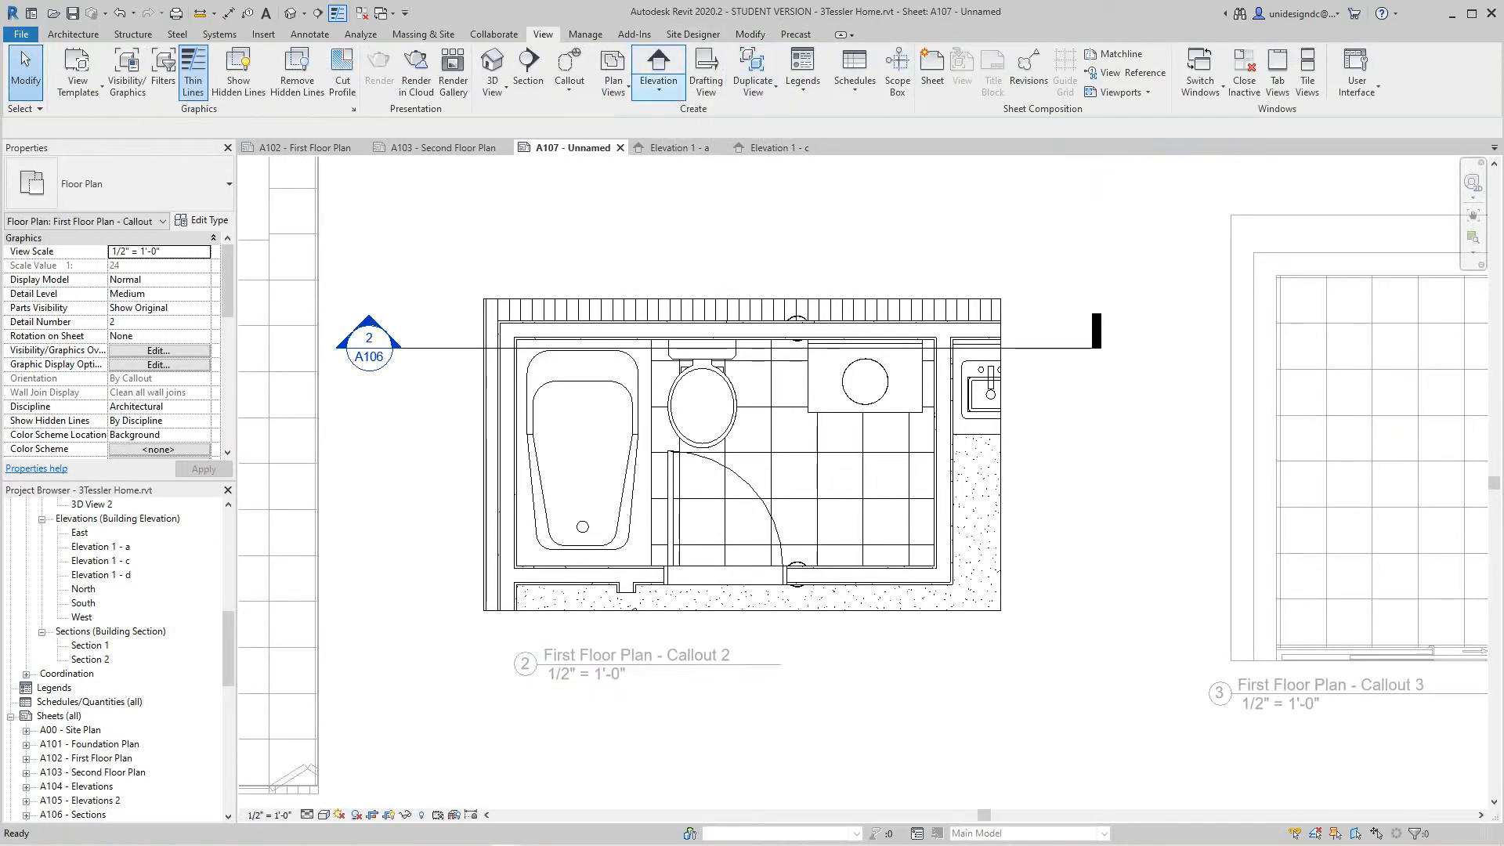
# Place a Building Elevation marker on the bathroom's open floor between the vanity and the door wall
pyautogui.click(658, 89)
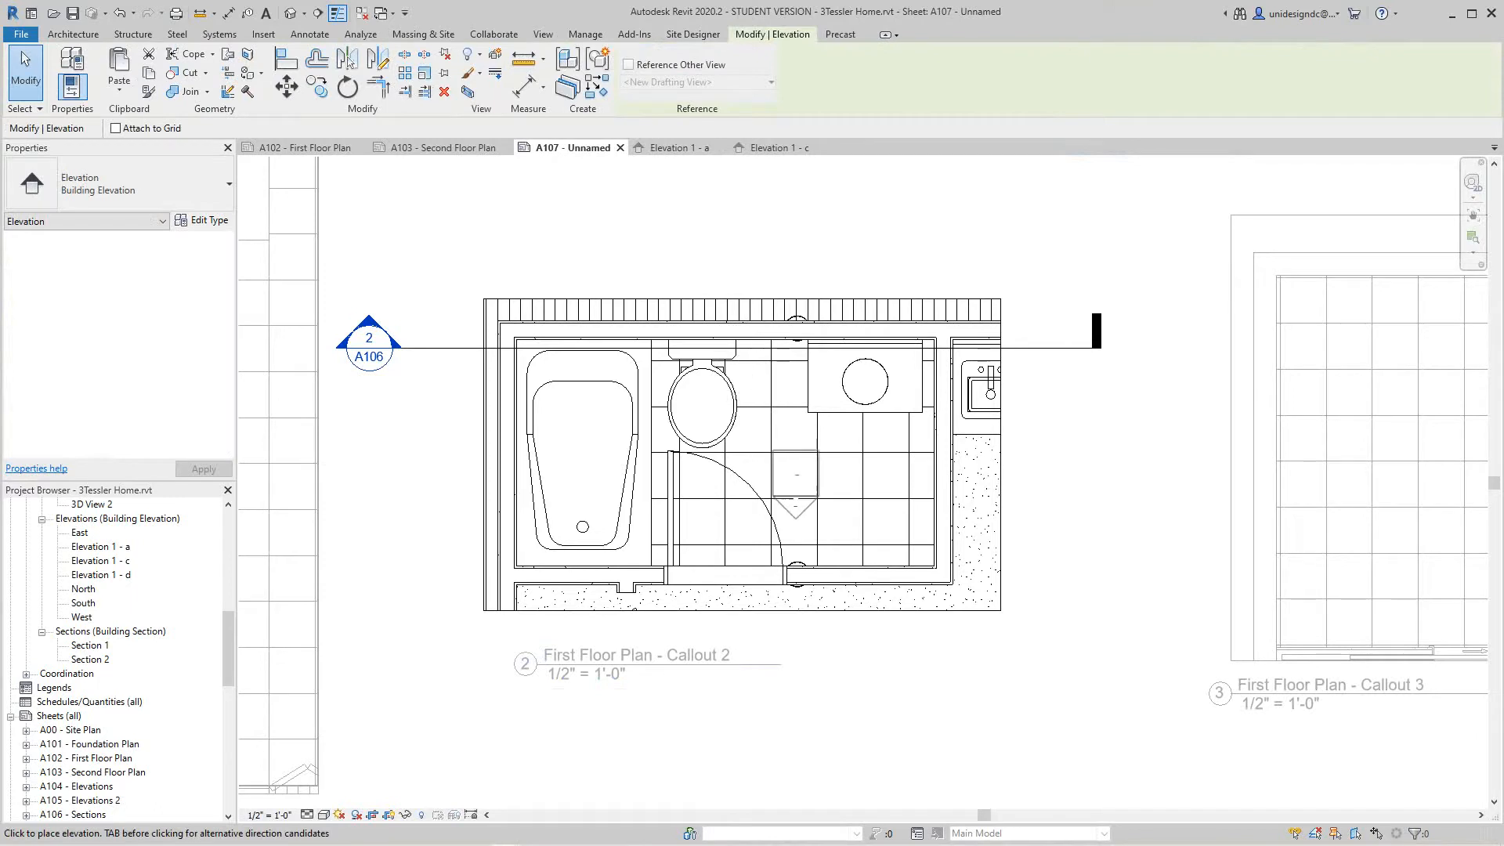
pyautogui.scroll(2, 788, 480)
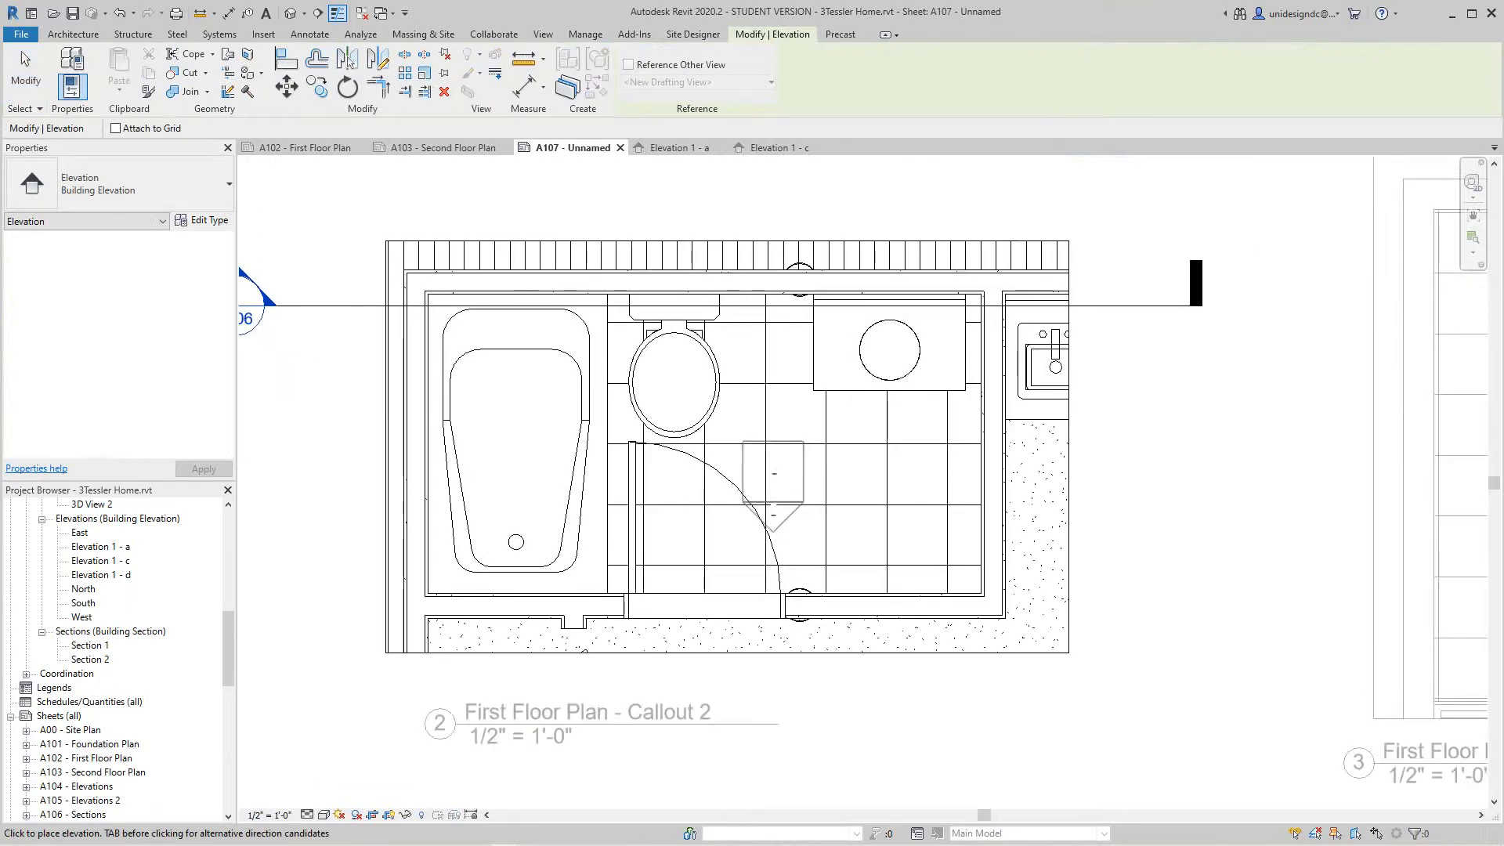
pyautogui.click(772, 474)
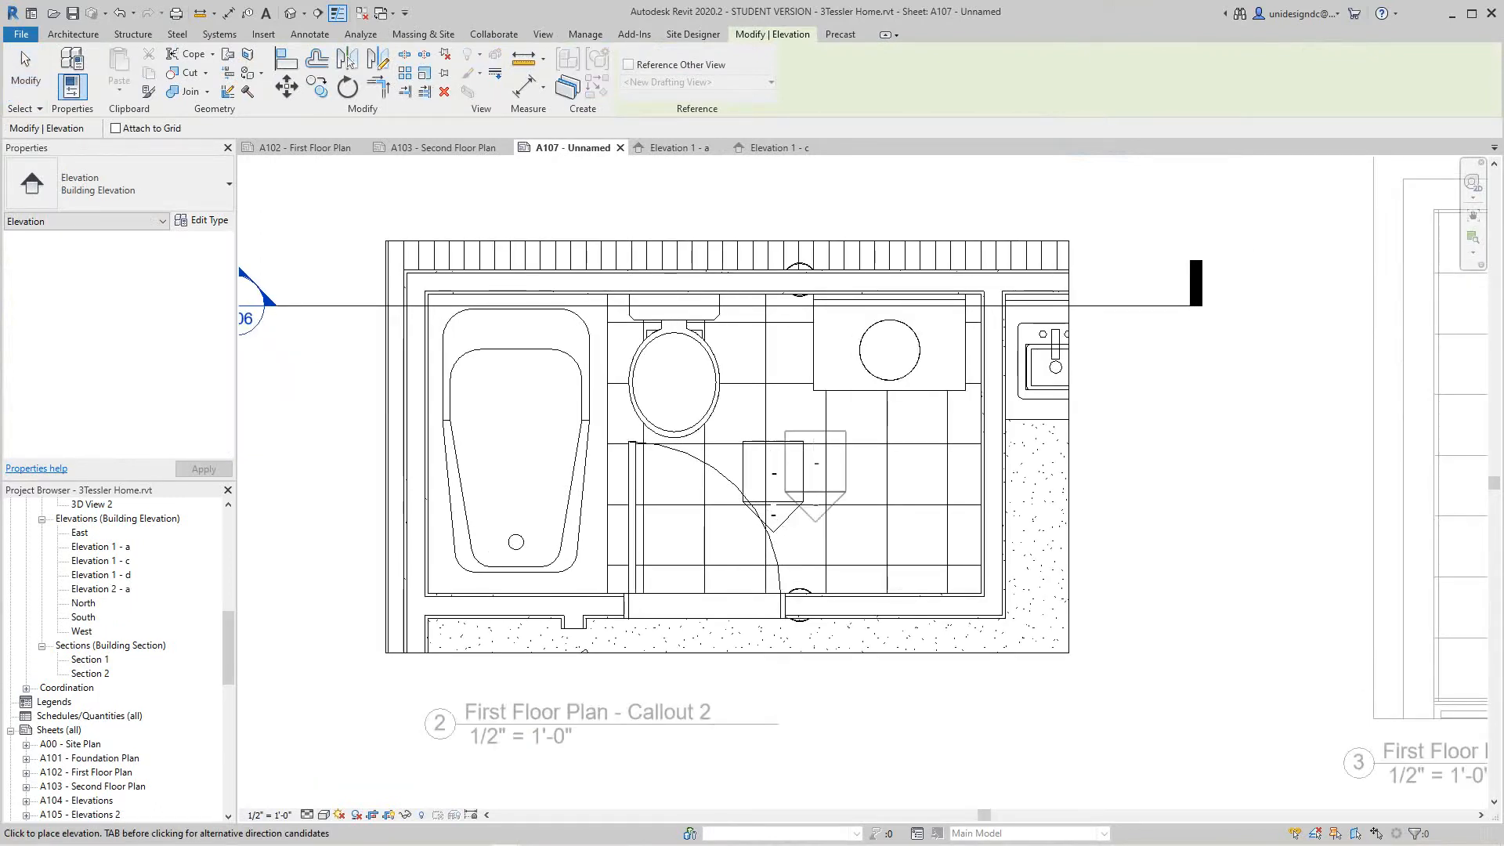
pyautogui.rightClick(835, 446)
pyautogui.click(858, 463)
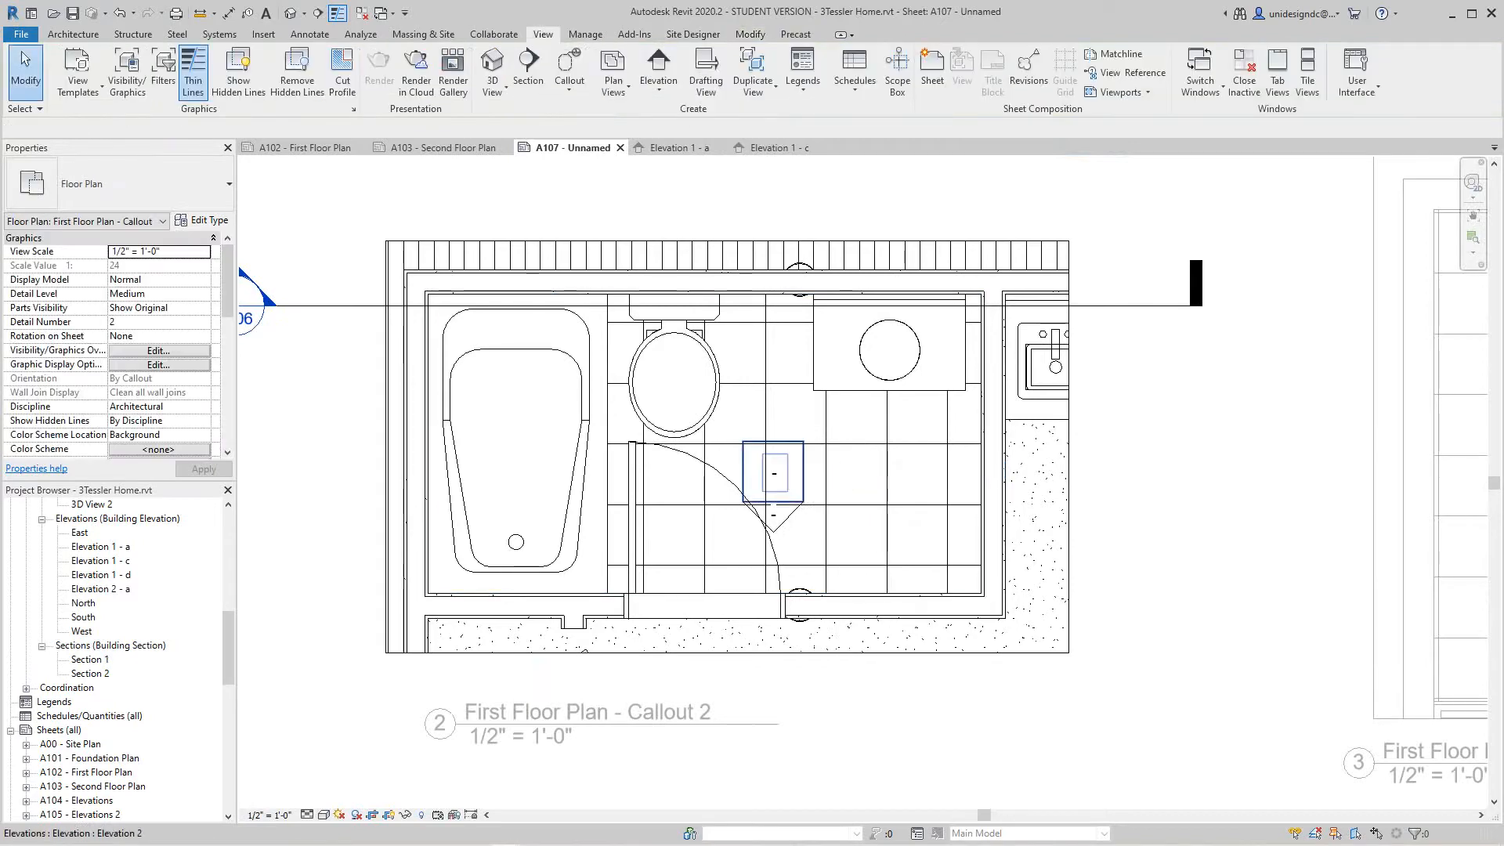
# Enable the bathroom marker's three remaining arrows so that elevations are created in all four directions
pyautogui.click(774, 473)
pyautogui.click(863, 471)
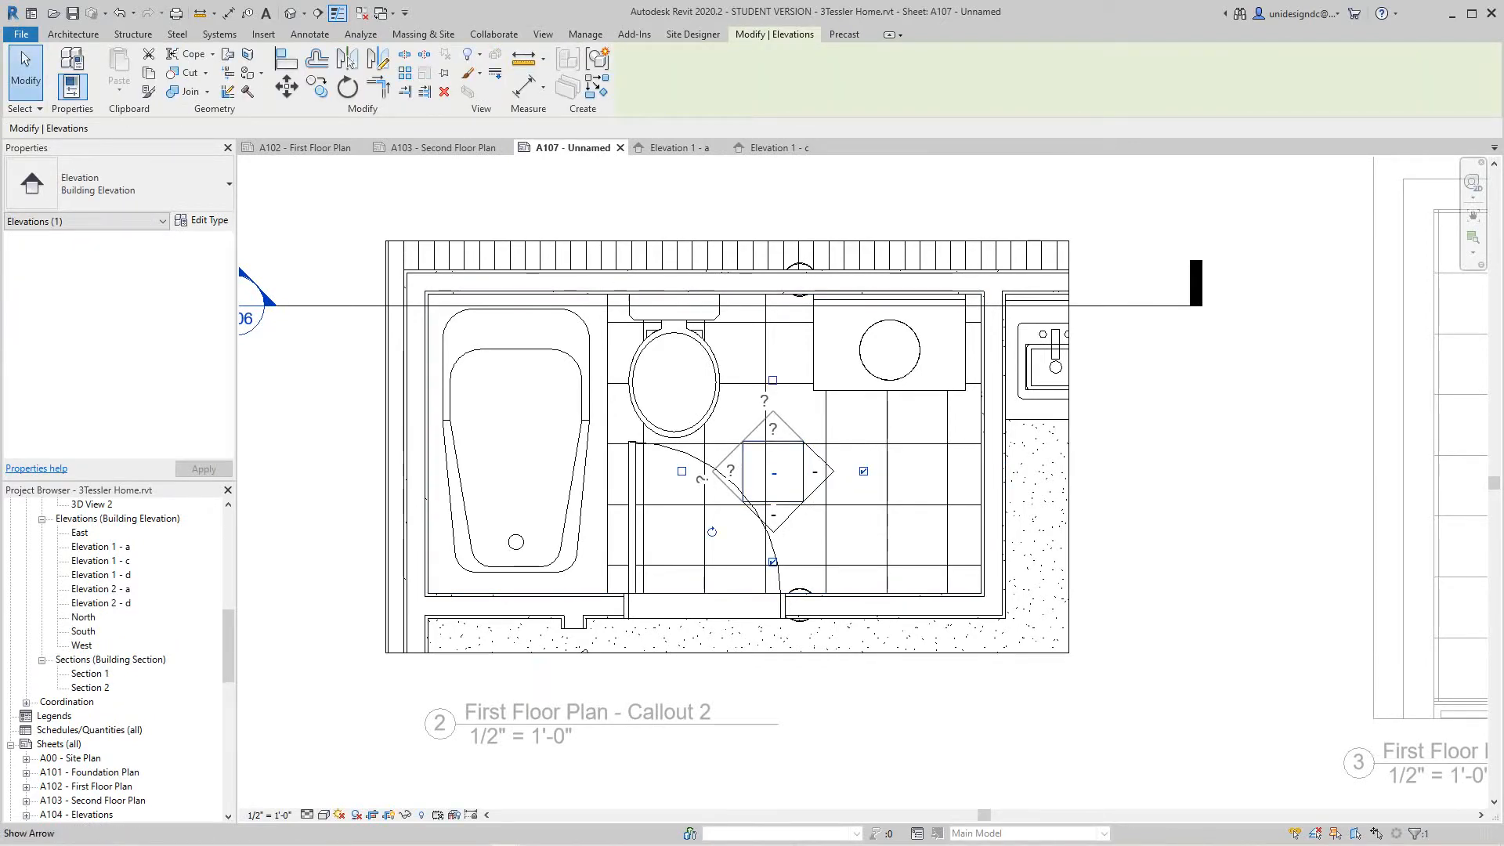
pyautogui.click(681, 470)
pyautogui.click(772, 380)
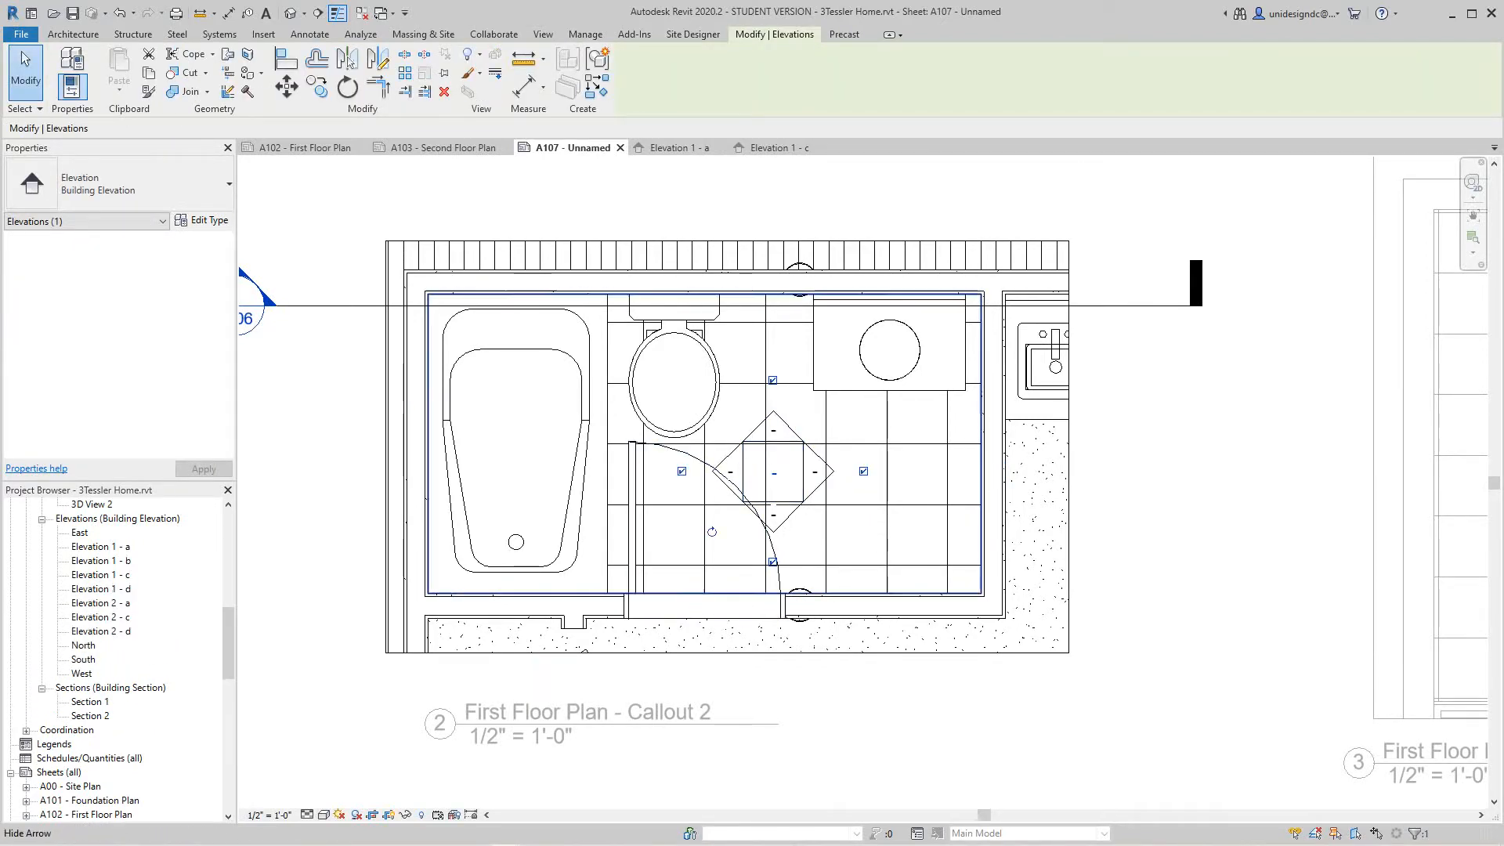
pyautogui.scroll(-3, 829, 536)
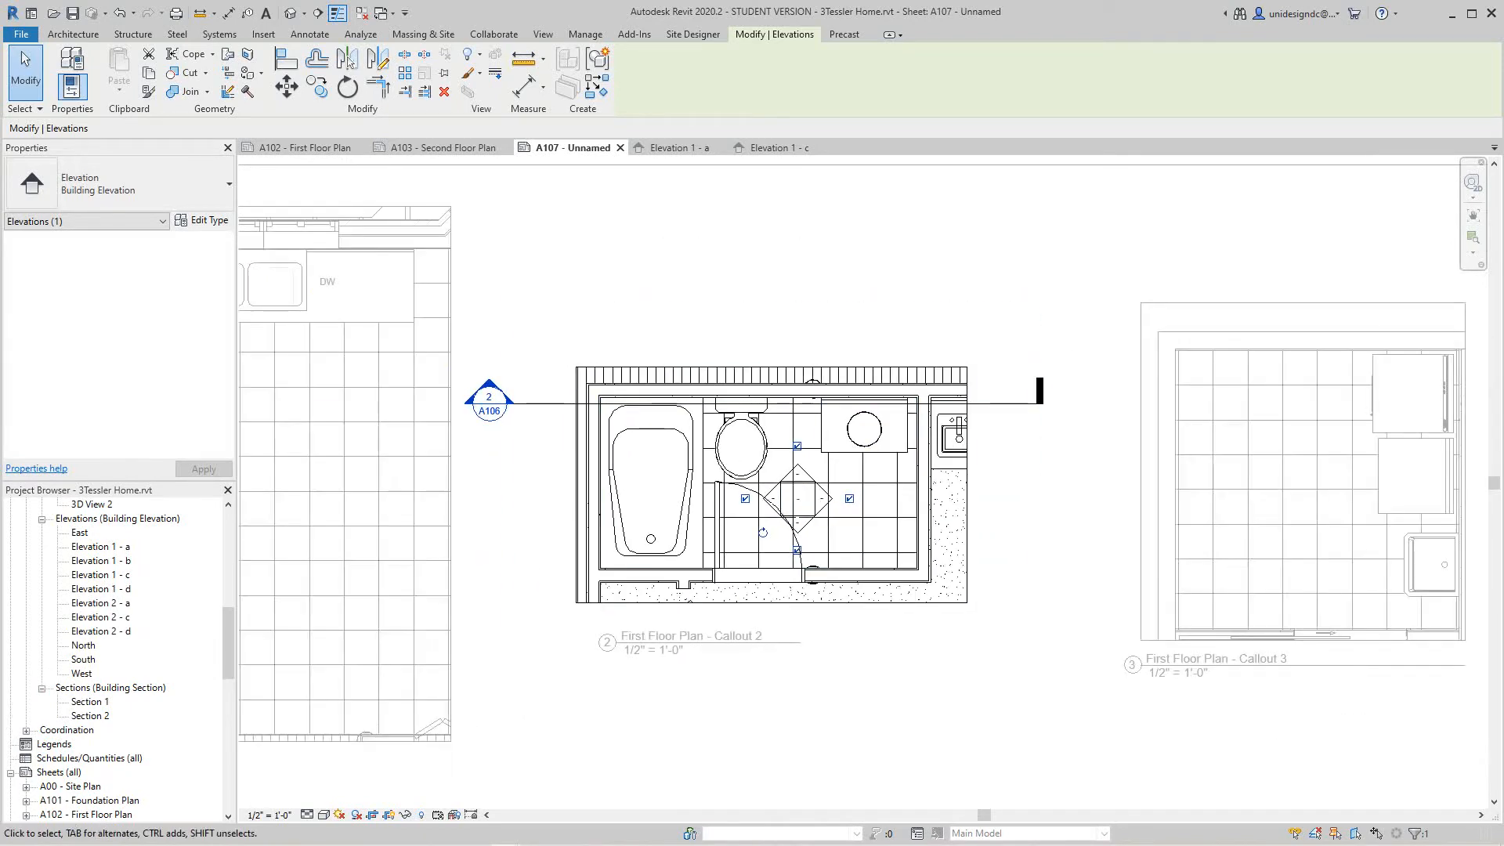
pyautogui.press('Escape')
# Select the bathroom marker's arrow facing the toilet and vanity wall and check the elevation's extents against the room
pyautogui.scroll(3, 811, 471)
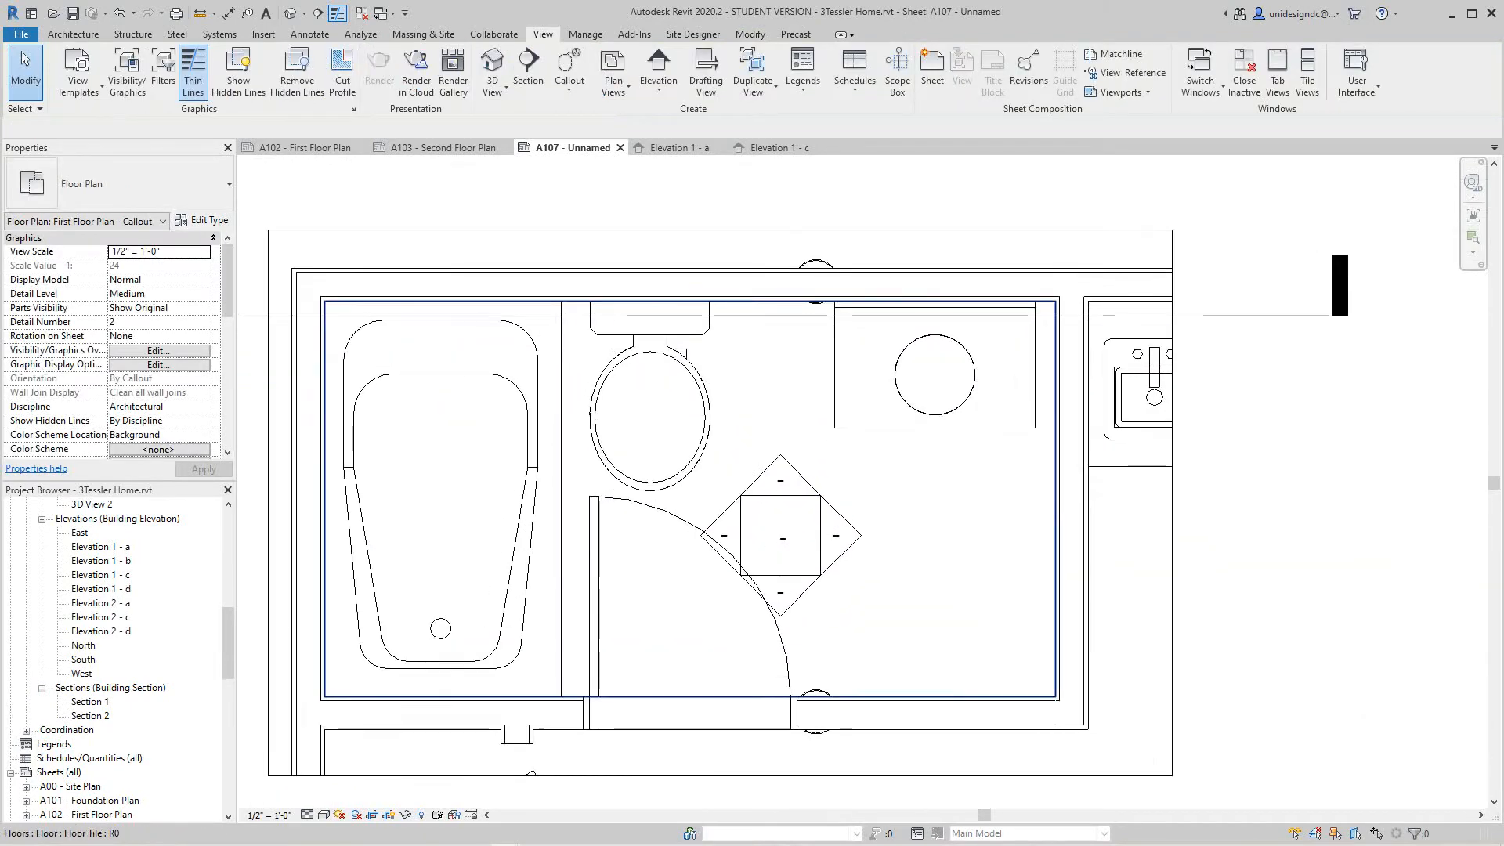
pyautogui.click(780, 477)
pyautogui.scroll(-3, 787, 482)
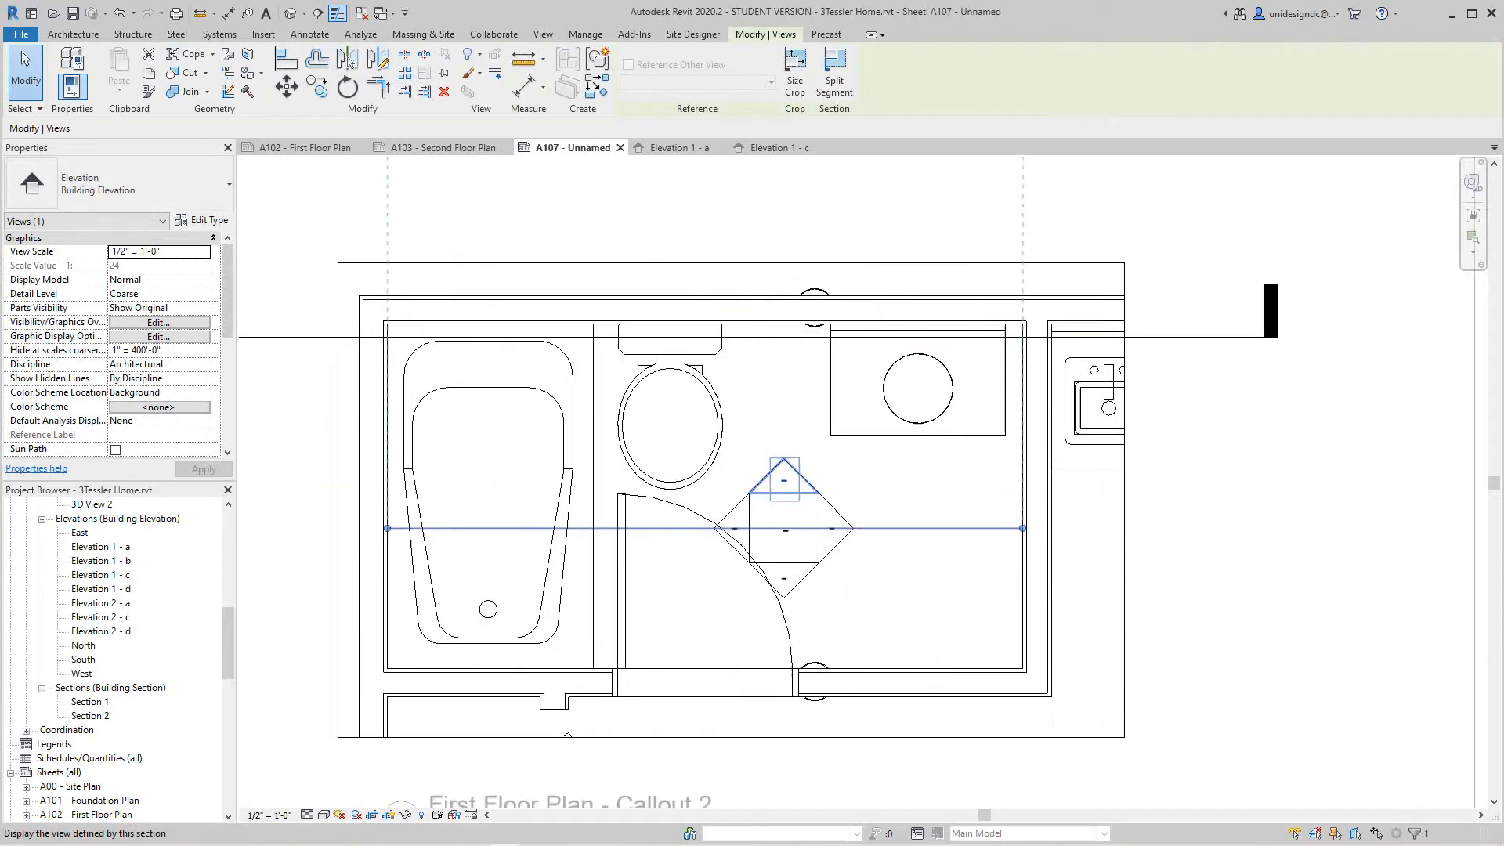
pyautogui.scroll(2, 802, 485)
pyautogui.scroll(-3, 955, 496)
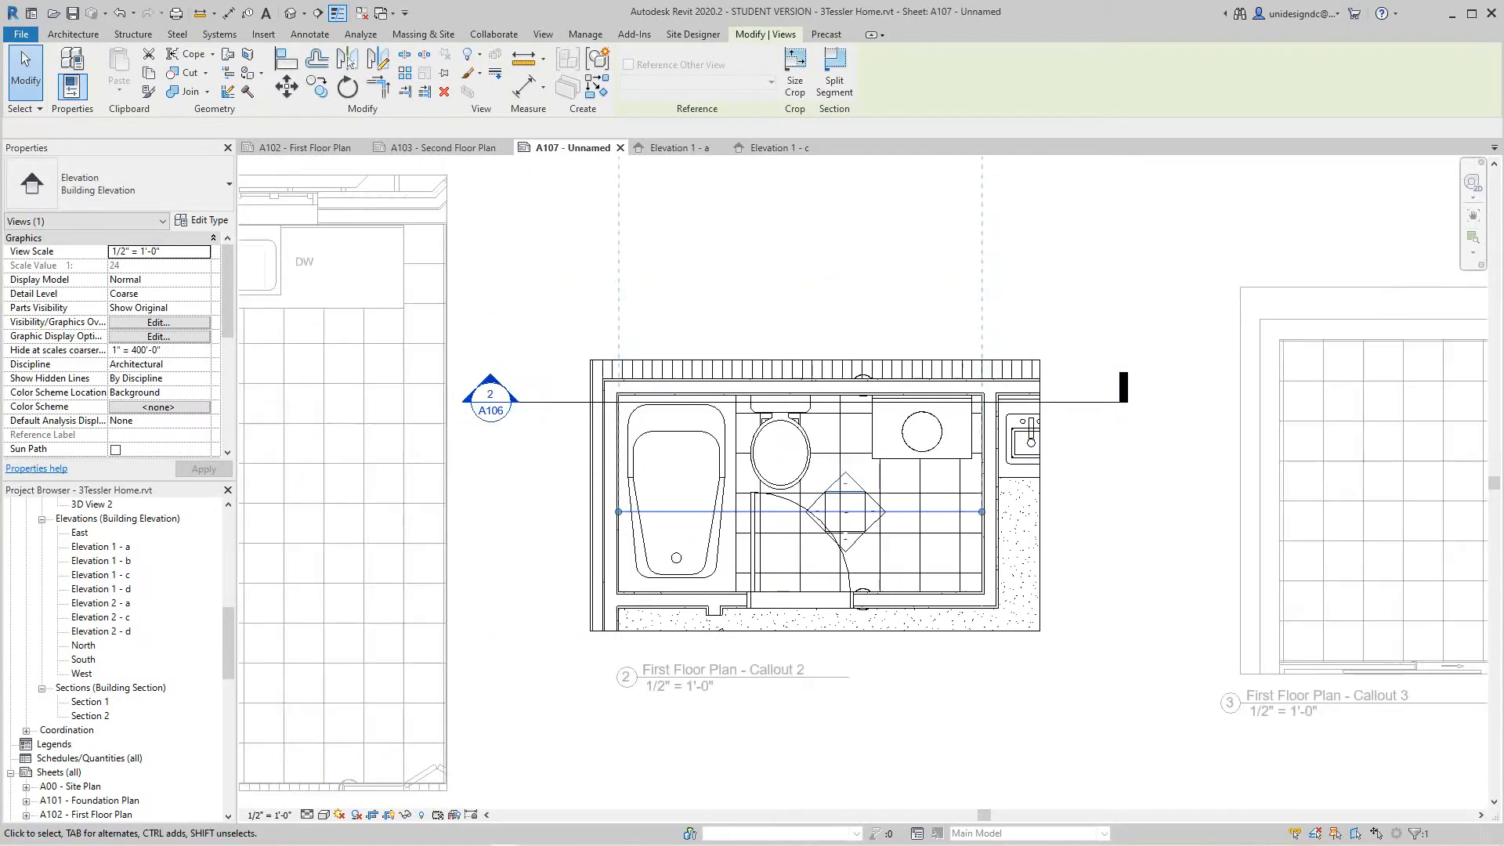
pyautogui.press('Escape')
# Deactivate the Callout 2 view and activate the First Floor Plan - Callout 3 view
pyautogui.scroll(-3, 796, 477)
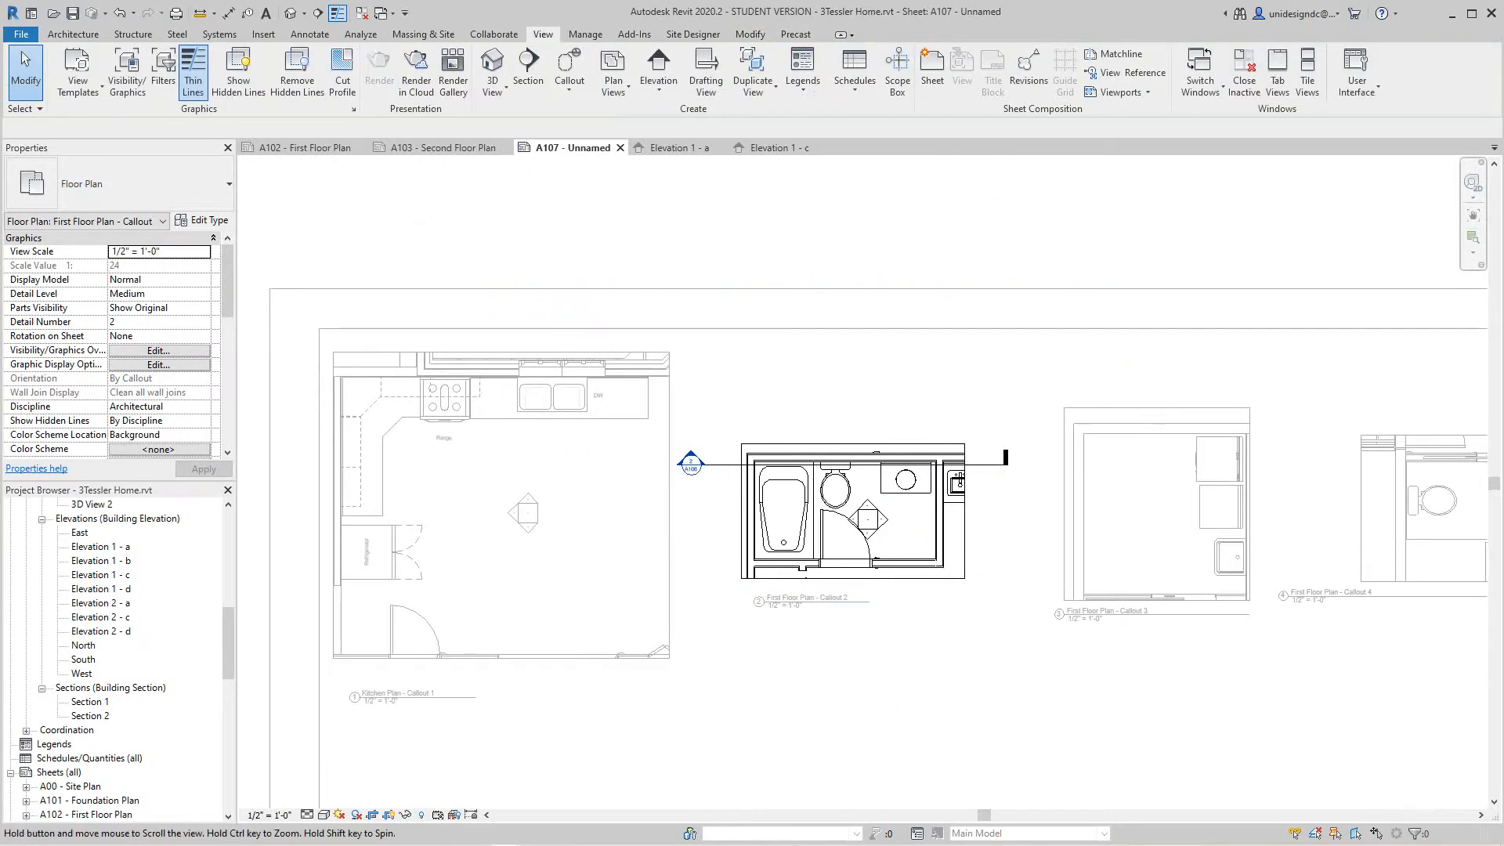
pyautogui.scroll(-3, 971, 437)
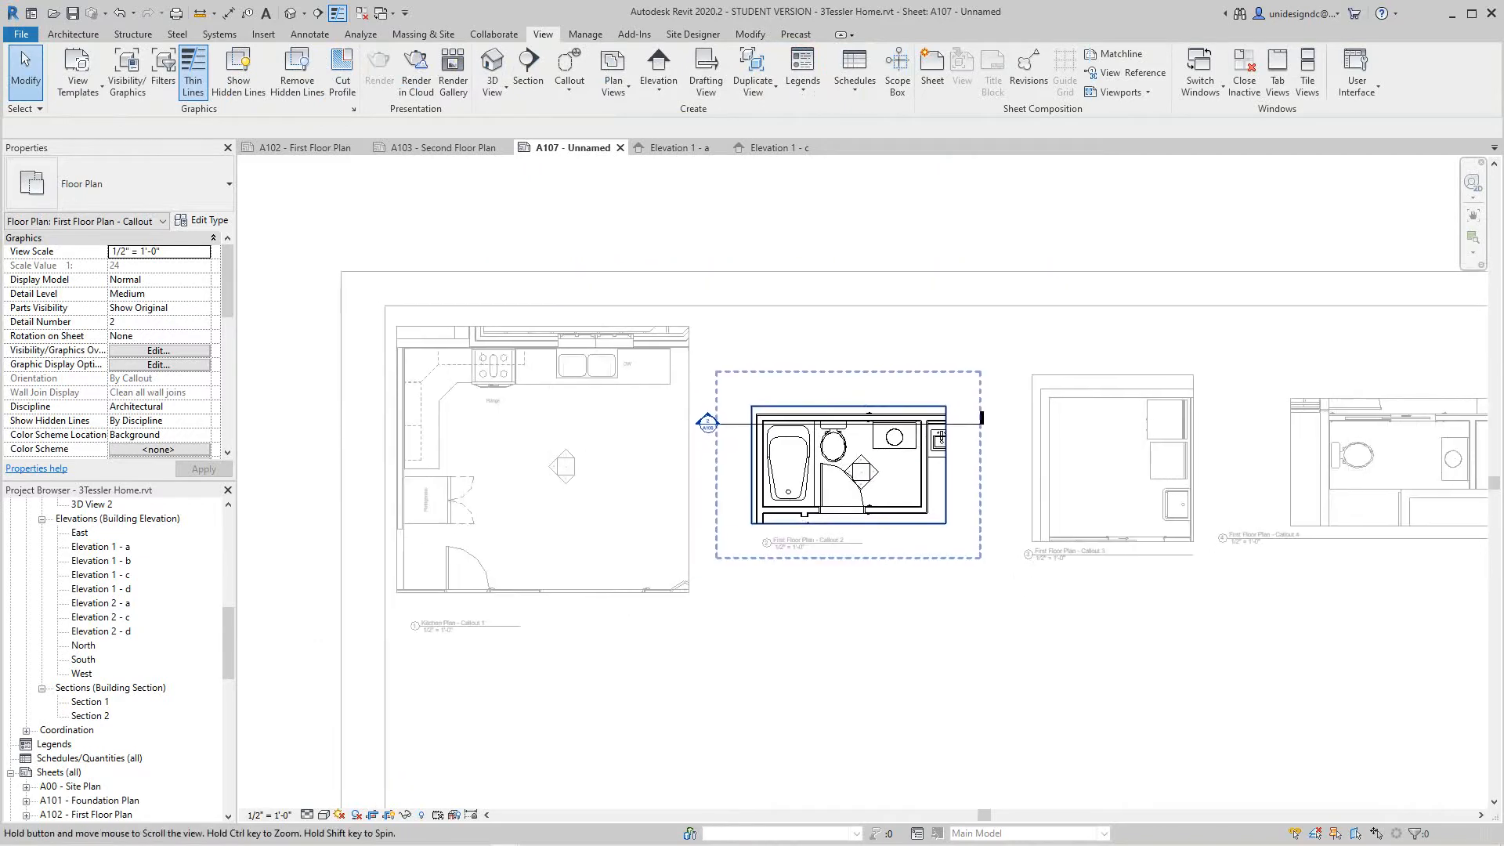
pyautogui.scroll(-1, 654, 472)
pyautogui.moveTo(654, 471); pyautogui.dragTo(683, 415, button='middle')
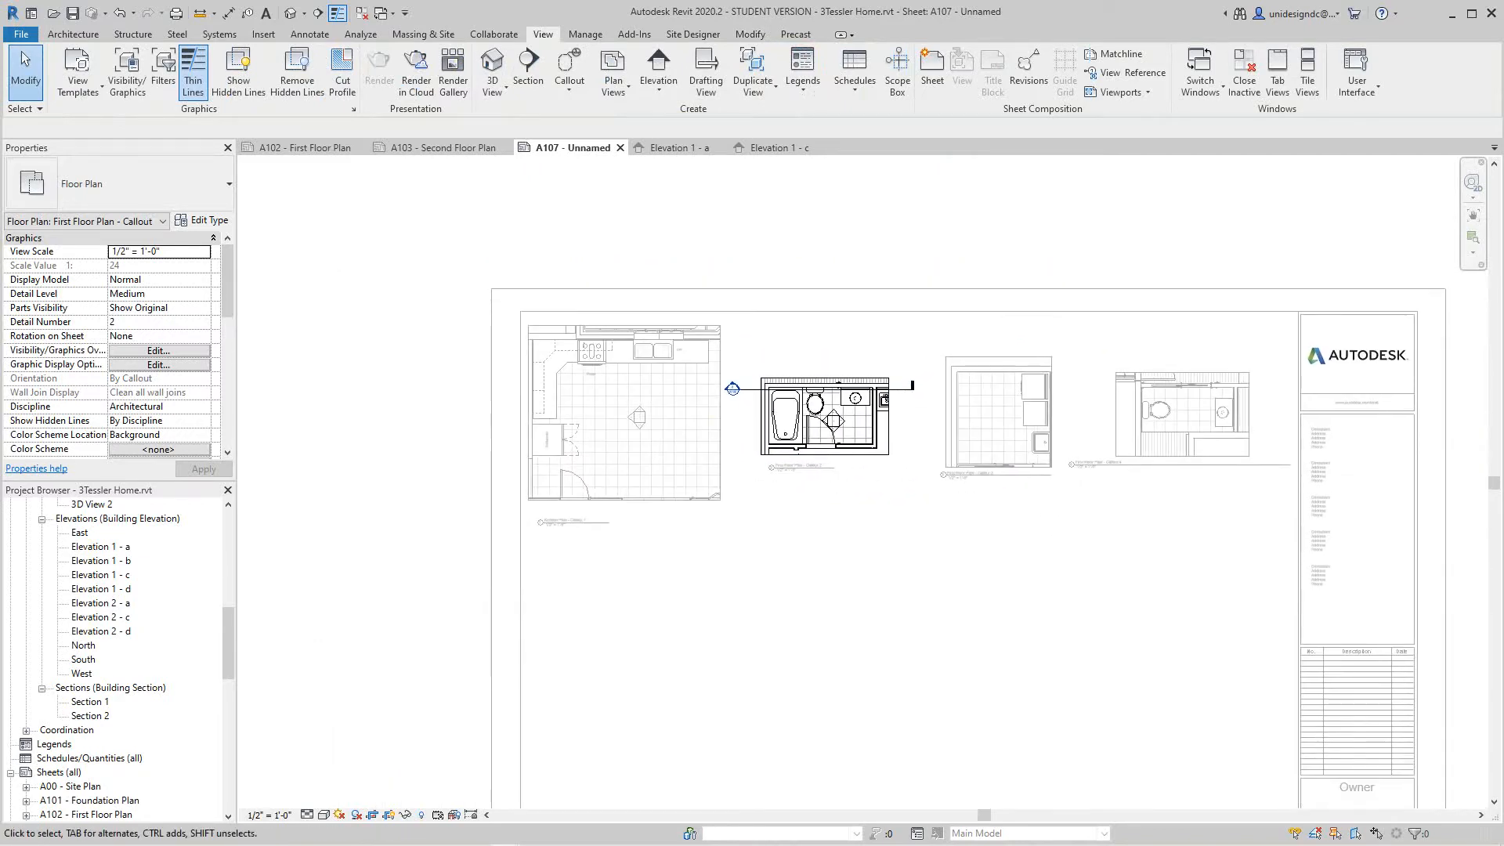
pyautogui.scroll(2, 994, 443)
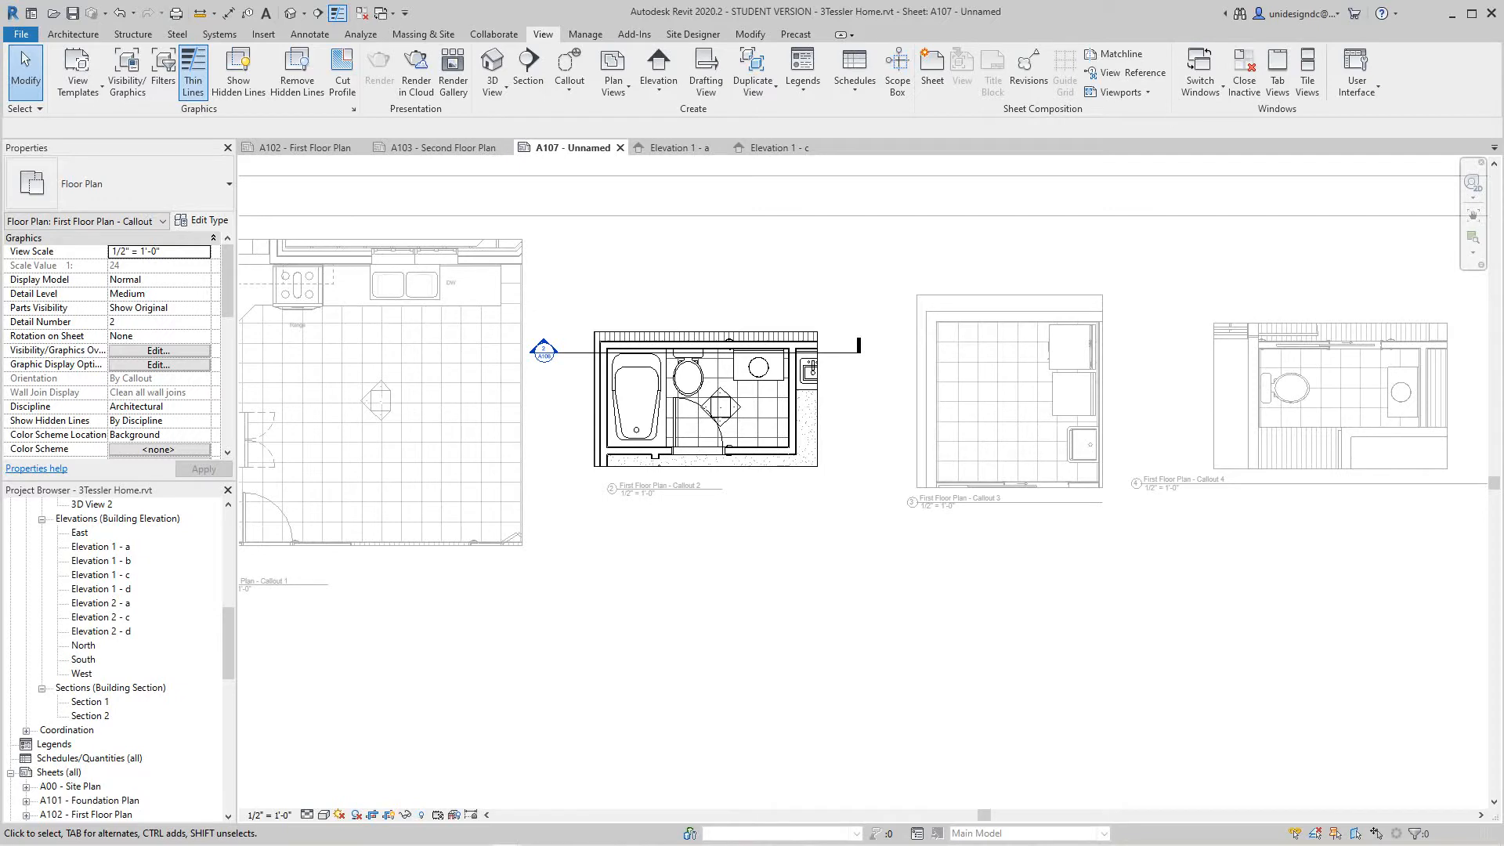
pyautogui.scroll(-2, 836, 638)
pyautogui.scroll(2, 962, 543)
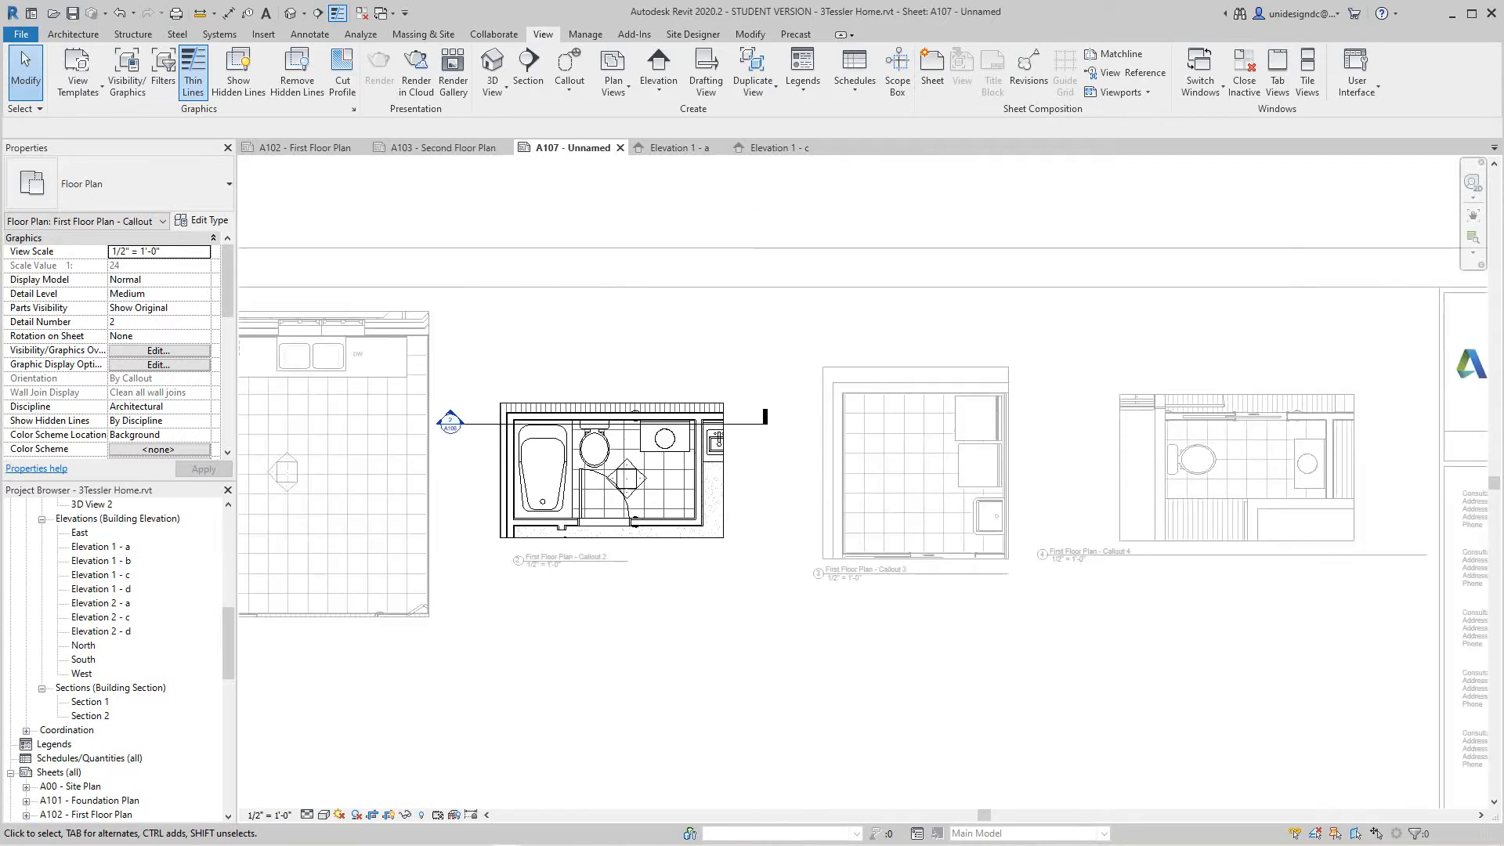
pyautogui.rightClick(921, 479)
pyautogui.click(979, 551)
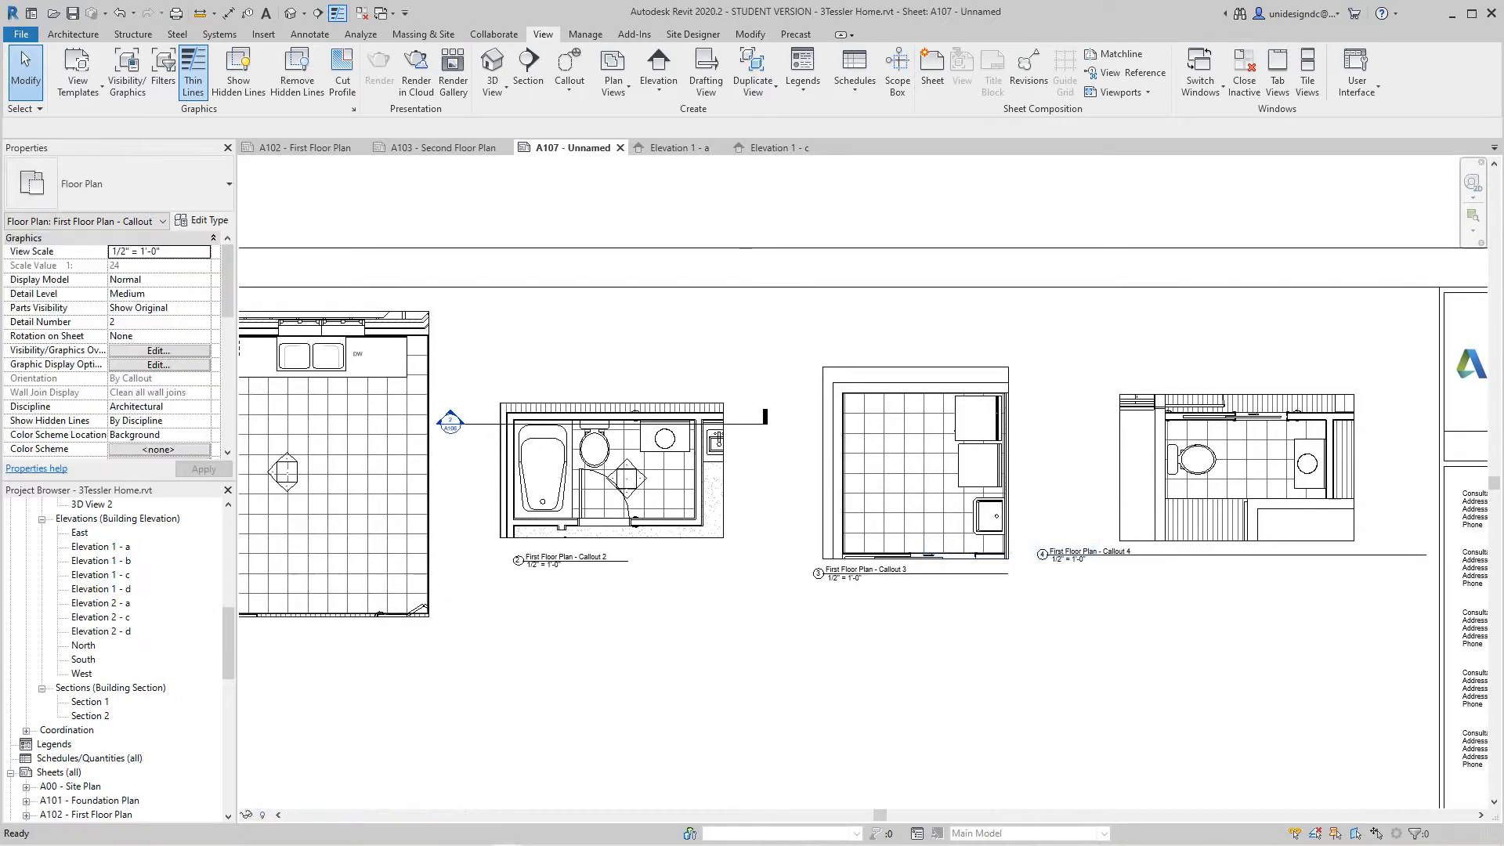
pyautogui.click(909, 477)
pyautogui.rightClick(909, 477)
pyautogui.click(961, 158)
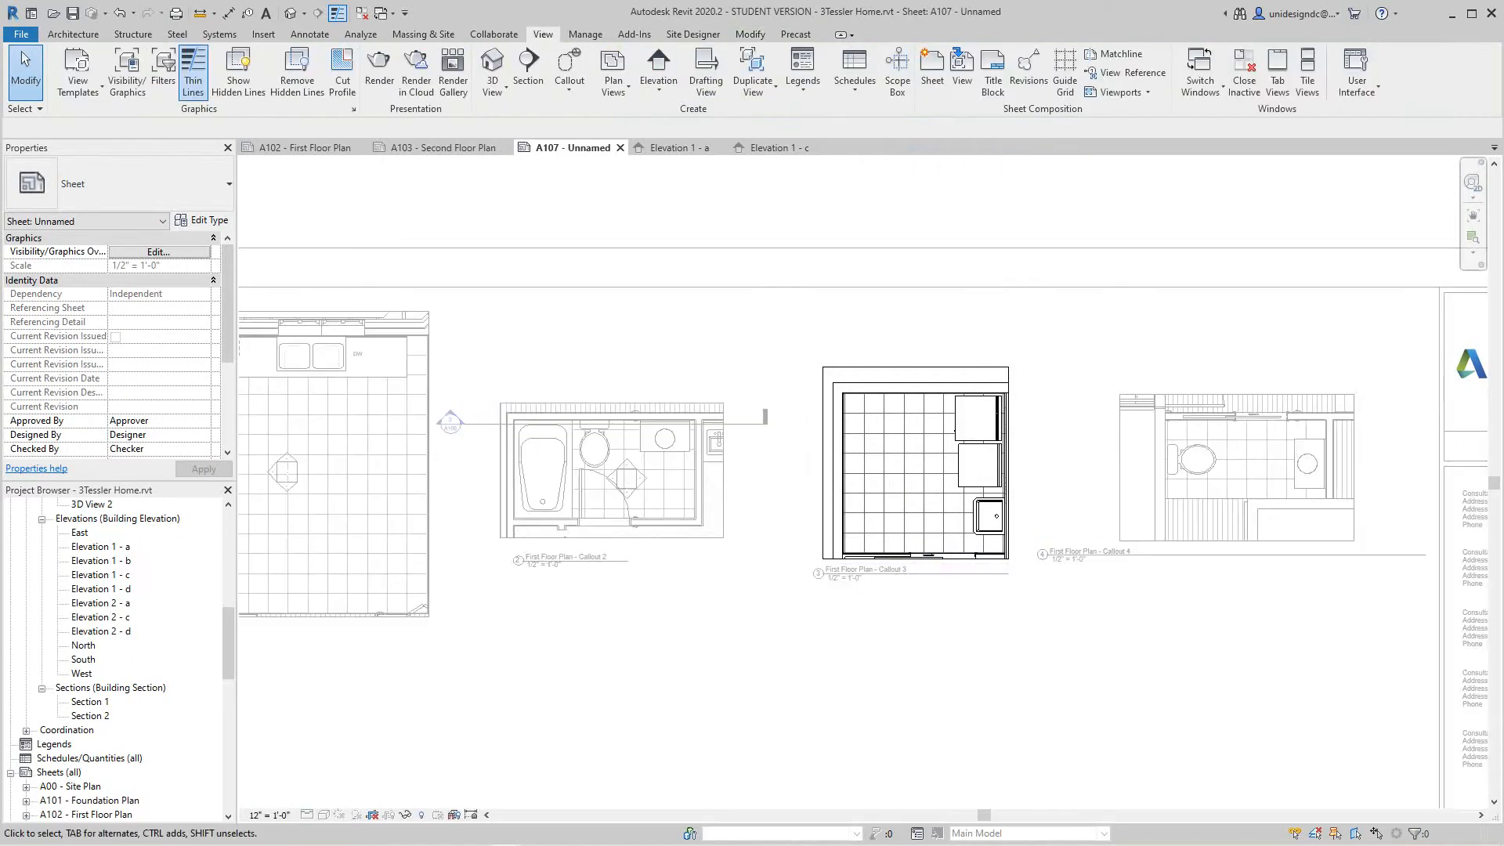
# Place a Building Elevation marker near the middle of the laundry room in Callout 3, facing its upper wall
pyautogui.click(659, 90)
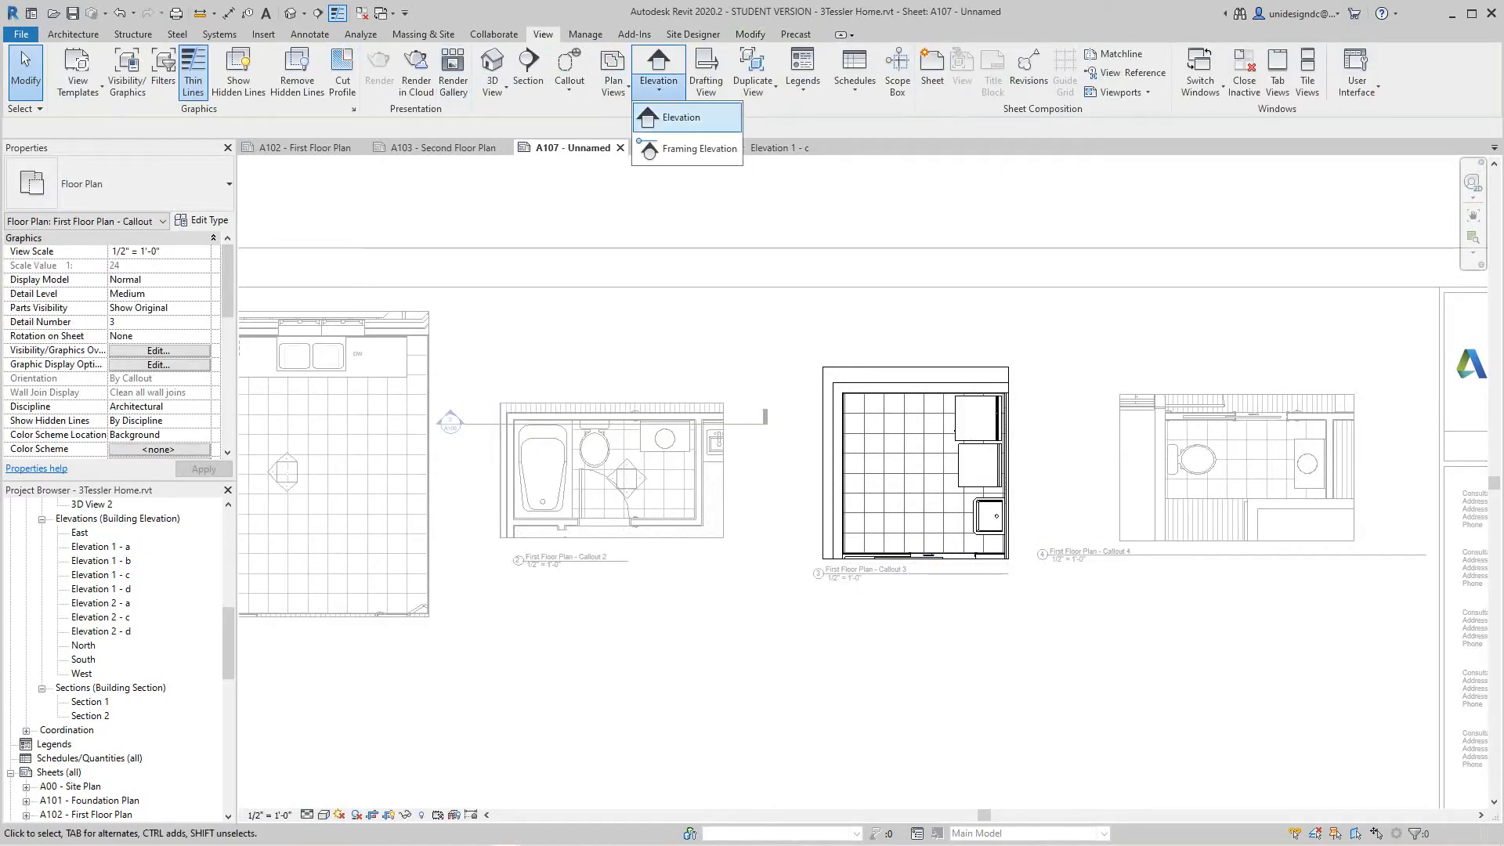
pyautogui.click(689, 118)
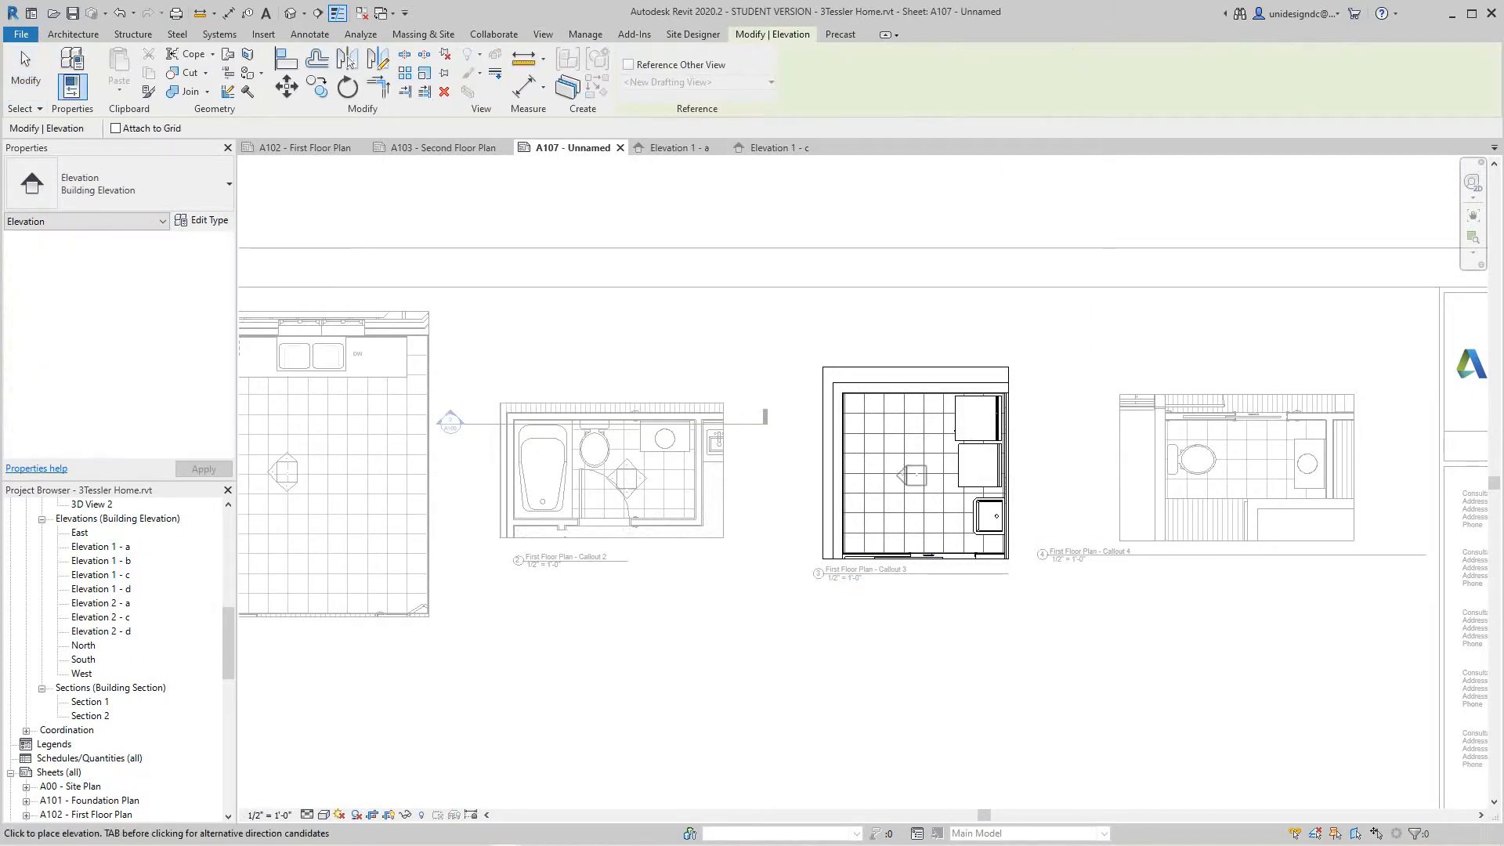
pyautogui.scroll(3, 913, 476)
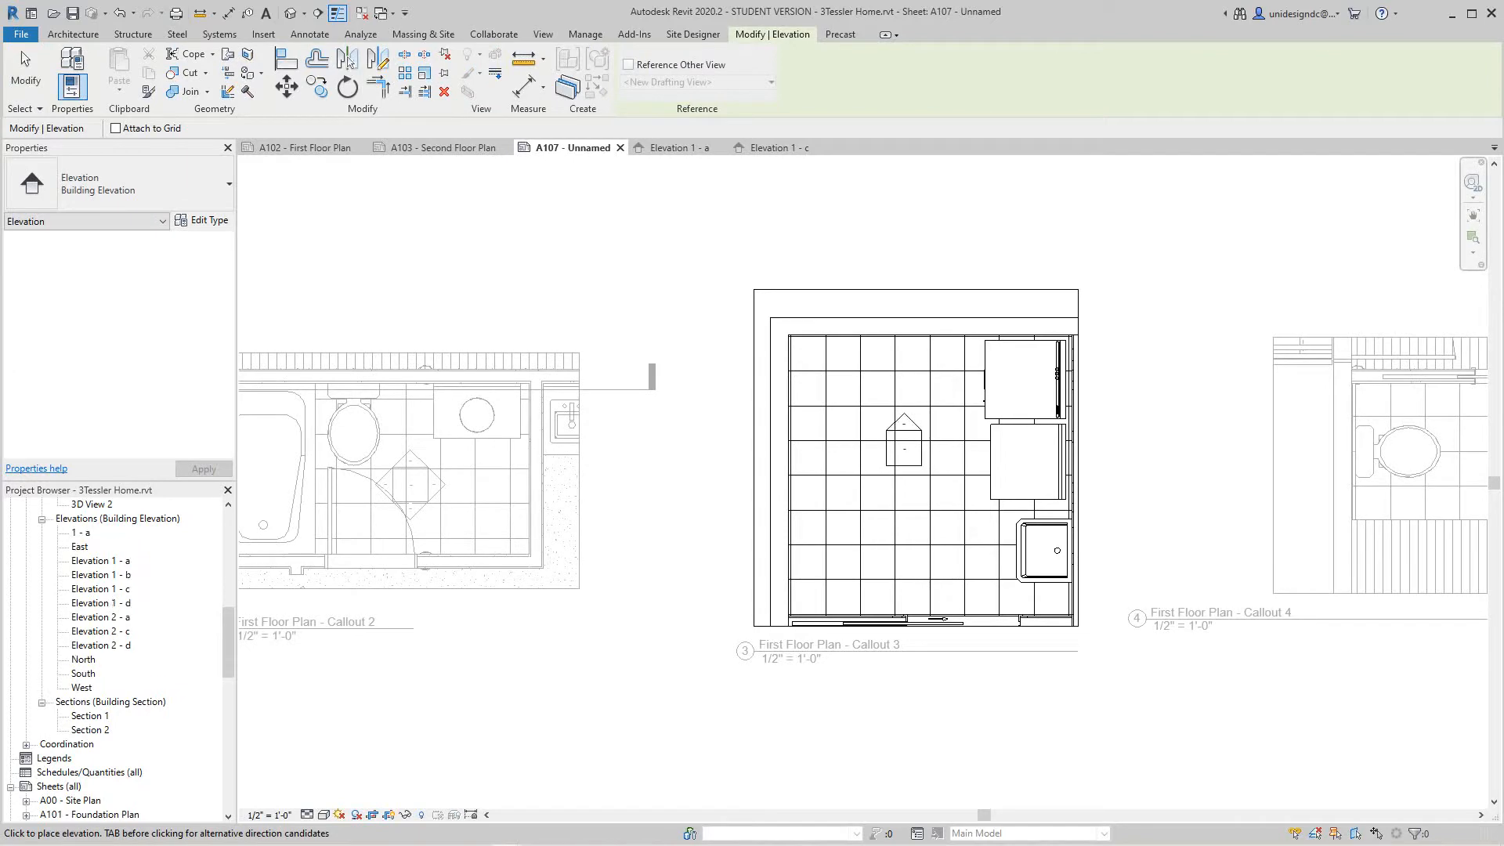
pyautogui.rightClick(909, 458)
pyautogui.click(951, 471)
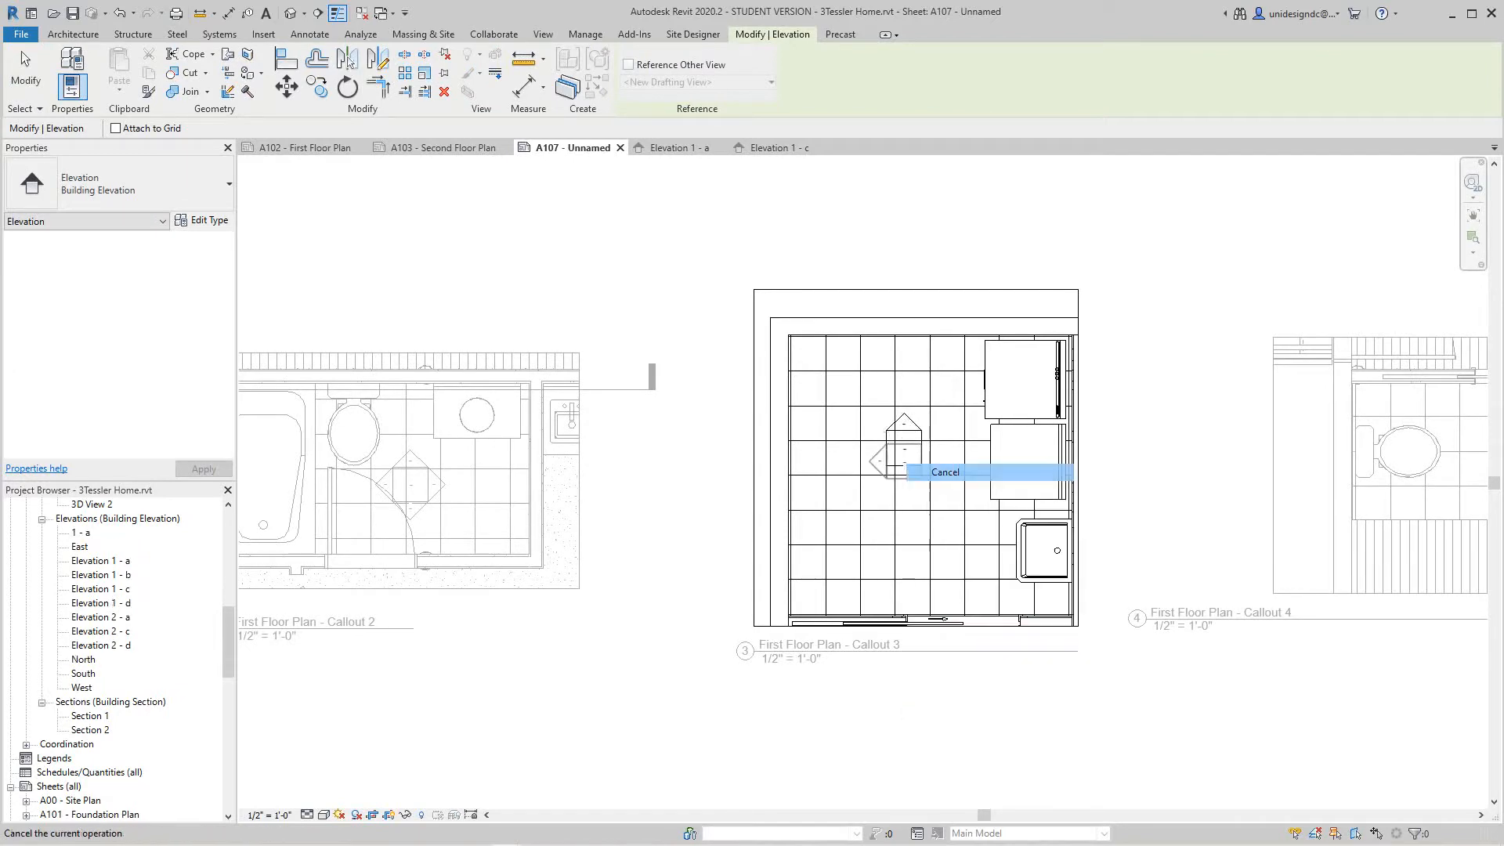
# Enable the laundry marker's three remaining arrows so that elevations face all four walls, and deactivate the Callout 3 view
pyautogui.click(909, 458)
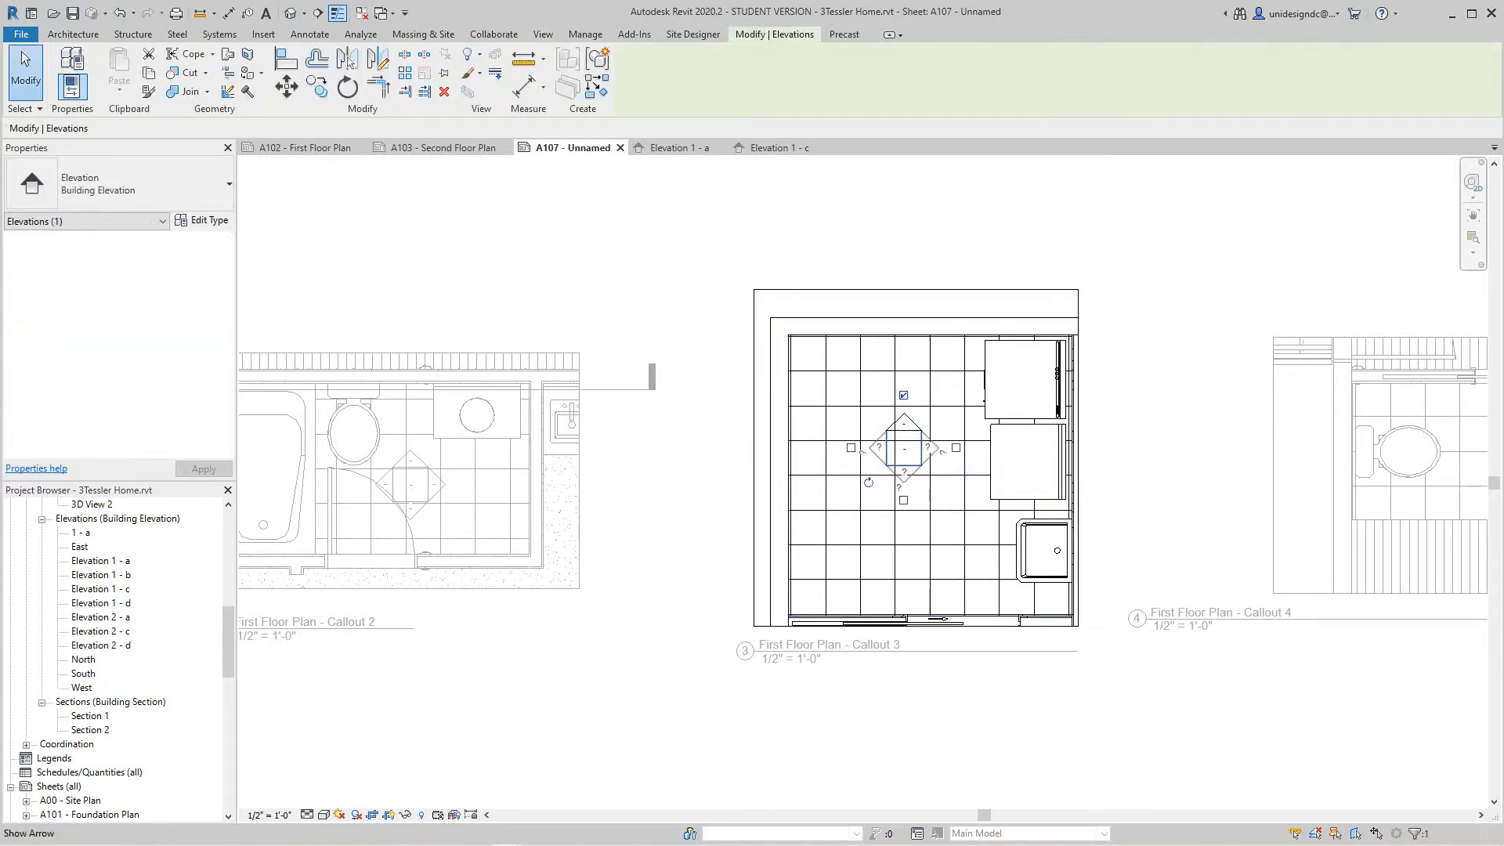
pyautogui.click(903, 499)
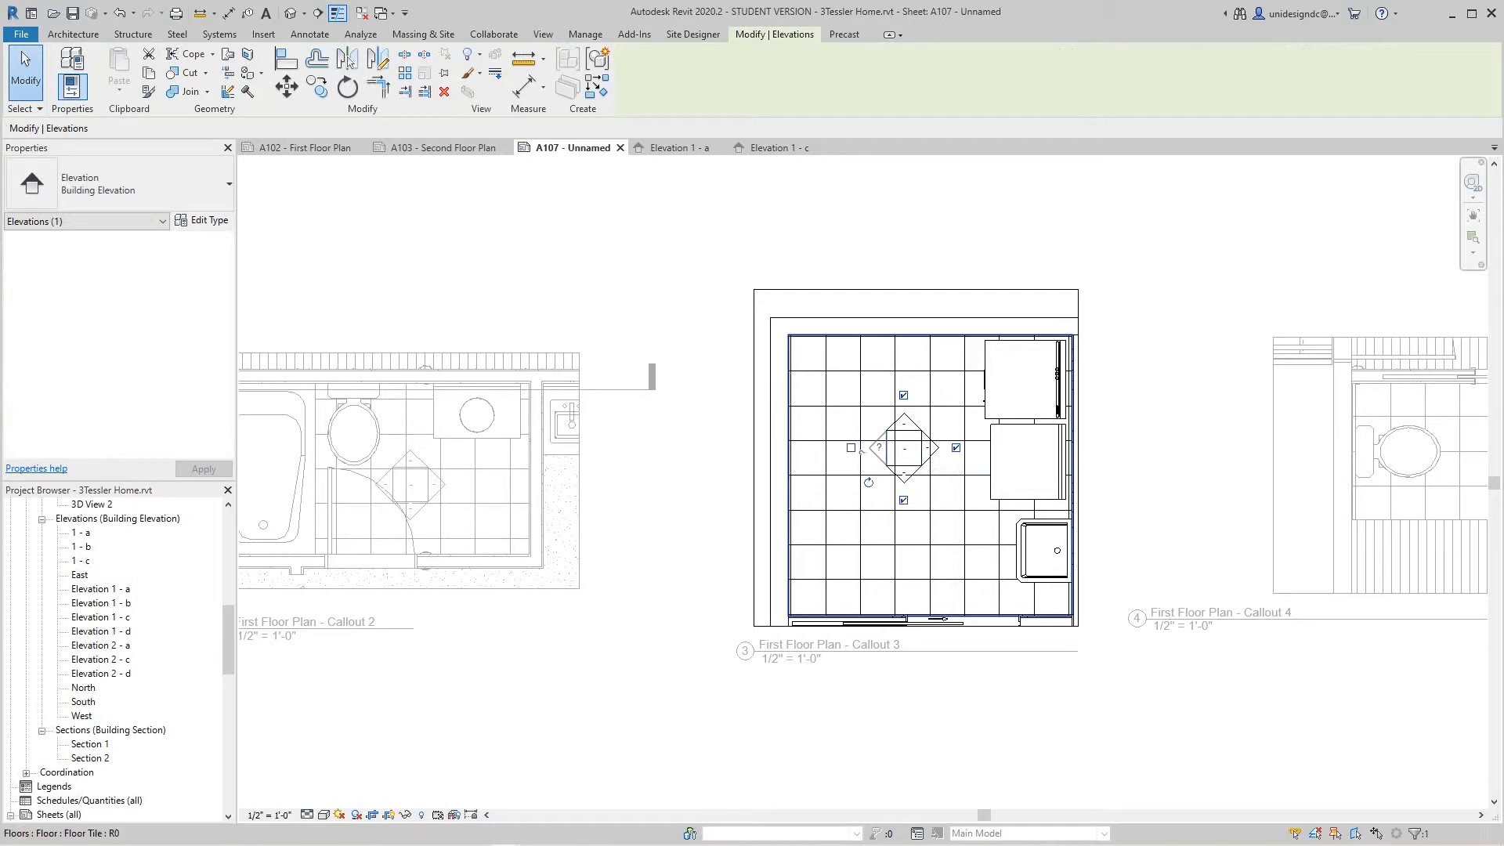
pyautogui.press('Escape')
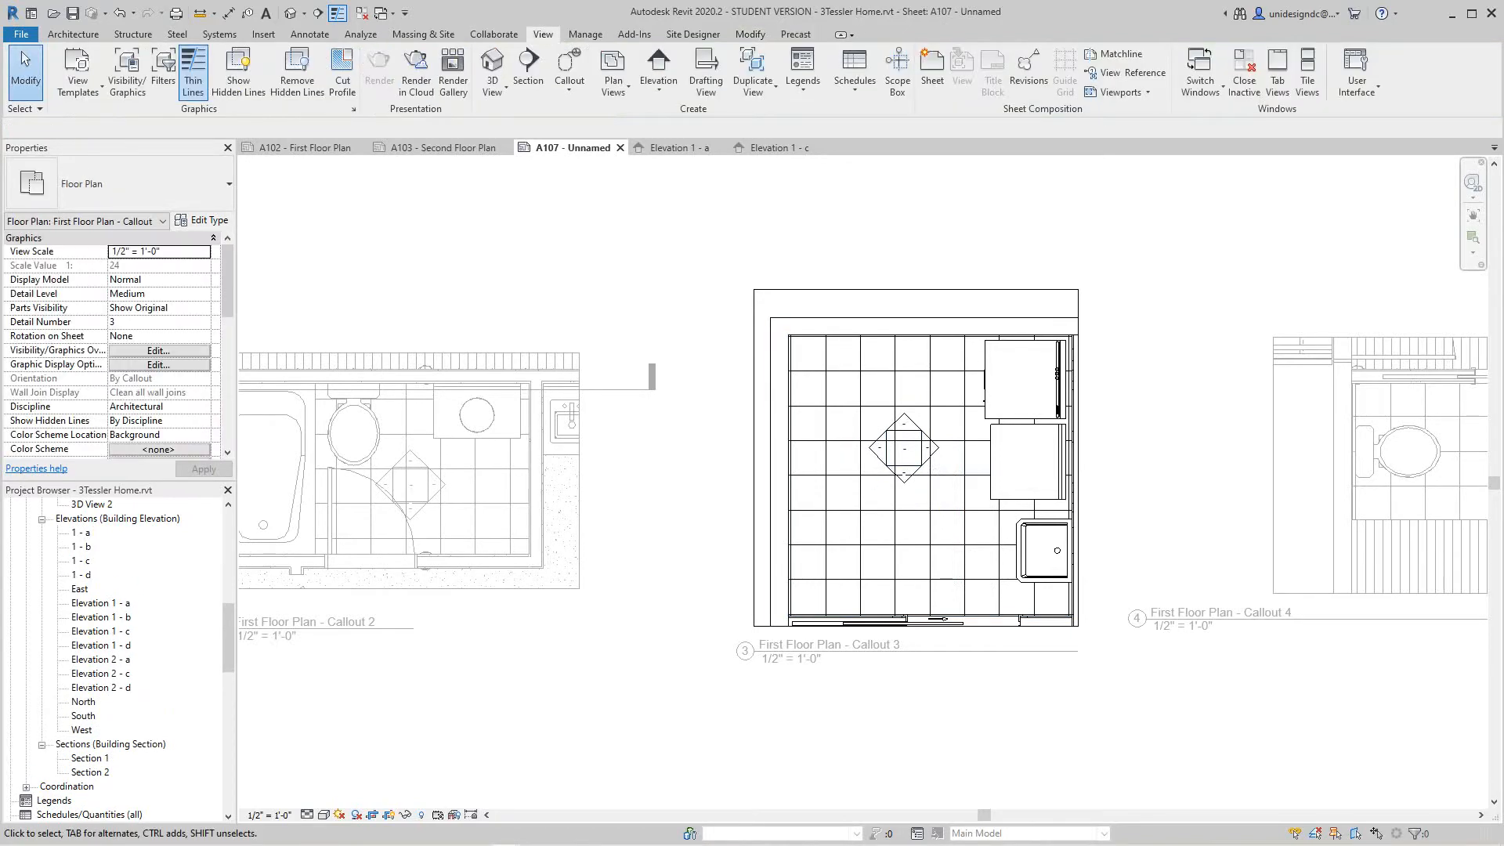
pyautogui.rightClick(665, 472)
pyautogui.click(696, 545)
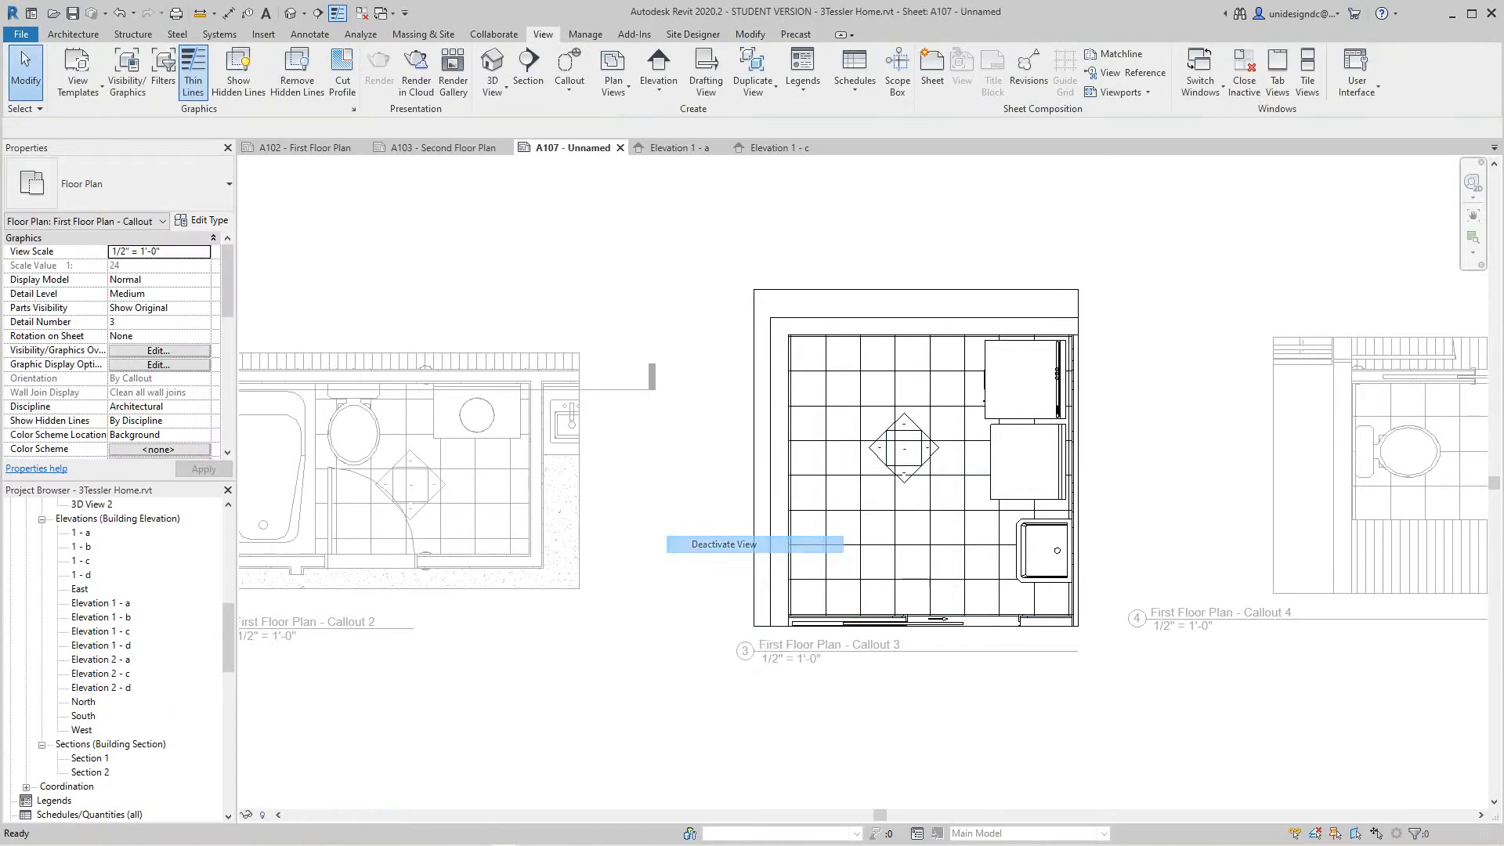
# Examine the view titles and scales beneath Callouts 1, 2 and 3 and compare the plans across the sheet
pyautogui.scroll(-3, 693, 563)
pyautogui.moveTo(693, 562); pyautogui.dragTo(980, 521, button='middle')
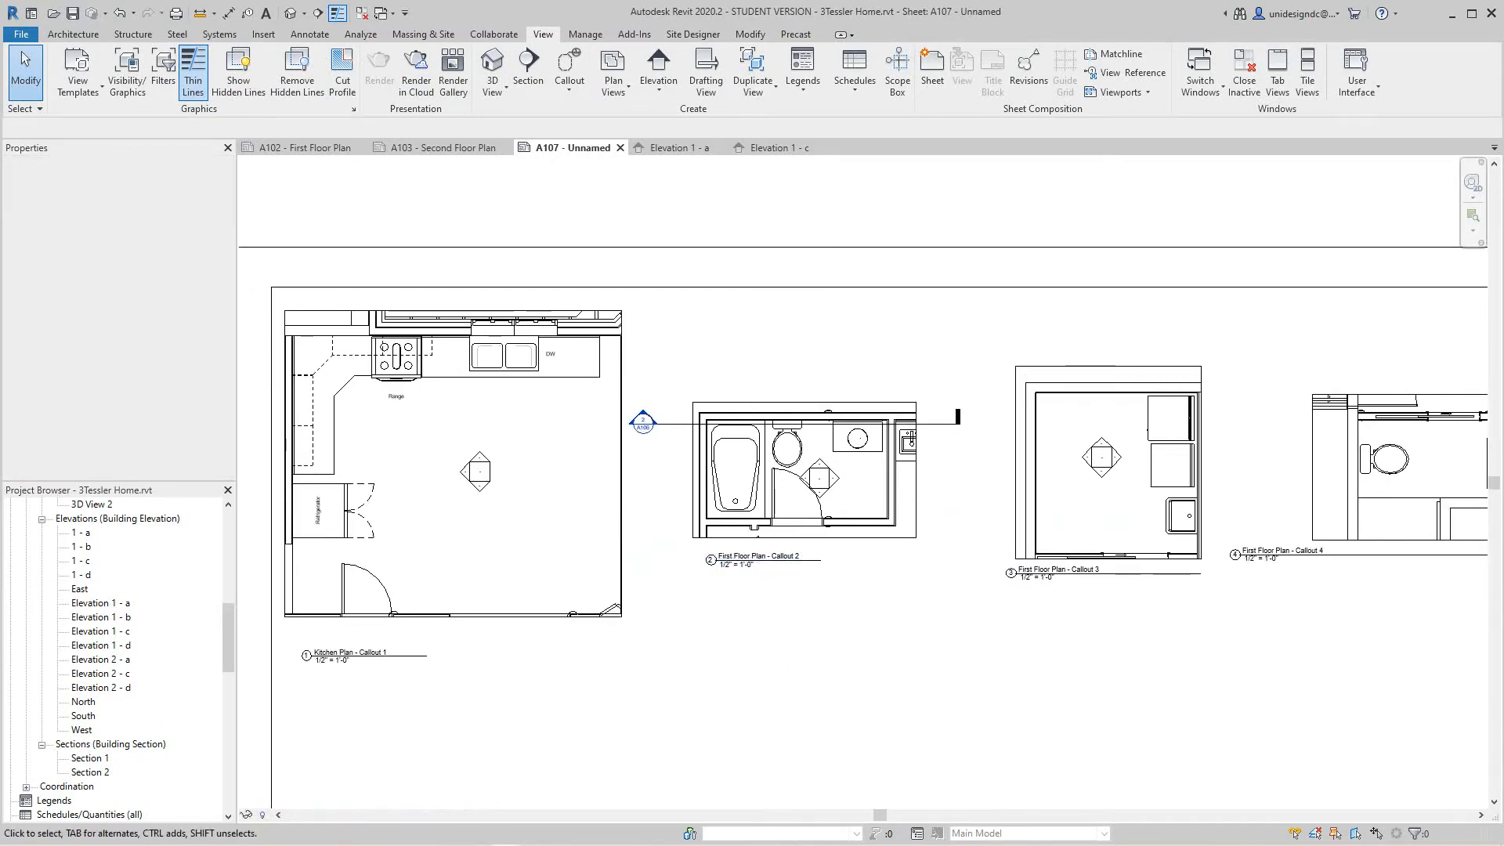
pyautogui.scroll(3, 356, 665)
pyautogui.scroll(1, 356, 651)
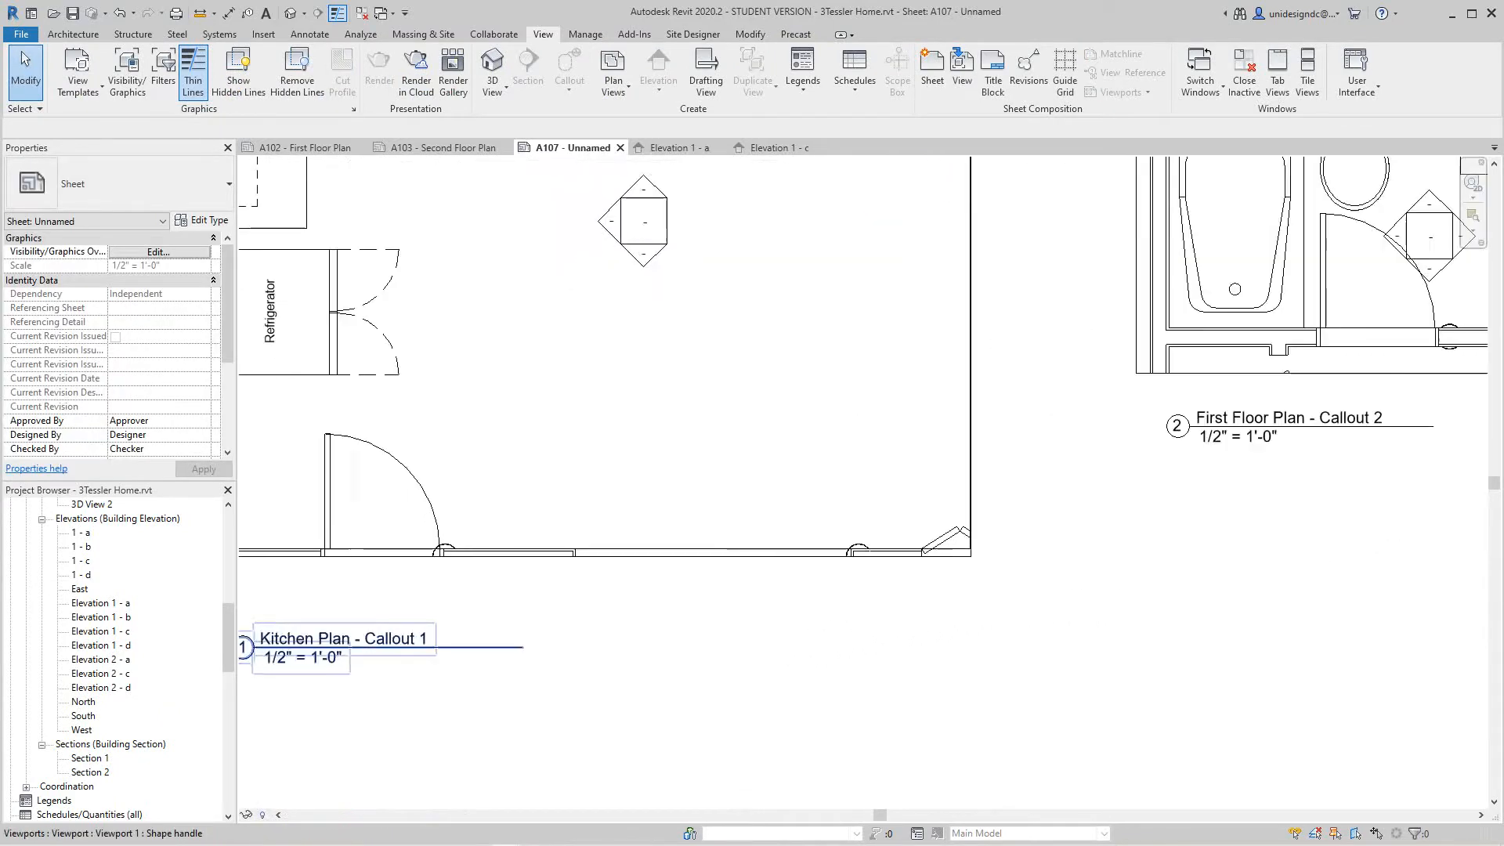
pyautogui.scroll(-2, 356, 652)
pyautogui.moveTo(358, 651); pyautogui.dragTo(292, 687, button='middle')
pyautogui.scroll(4, 921, 553)
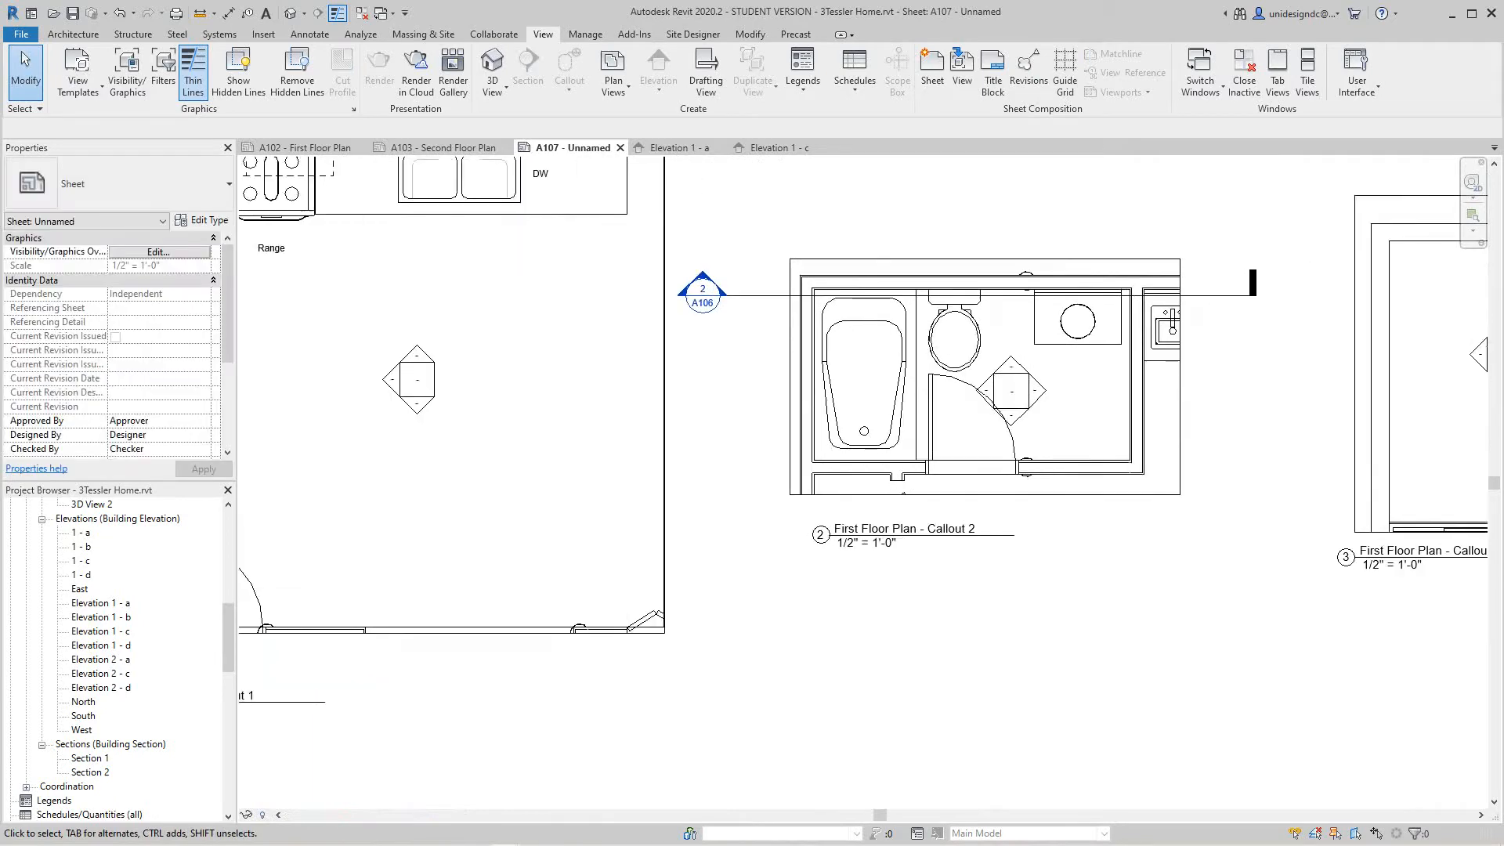
pyautogui.scroll(-4, 930, 546)
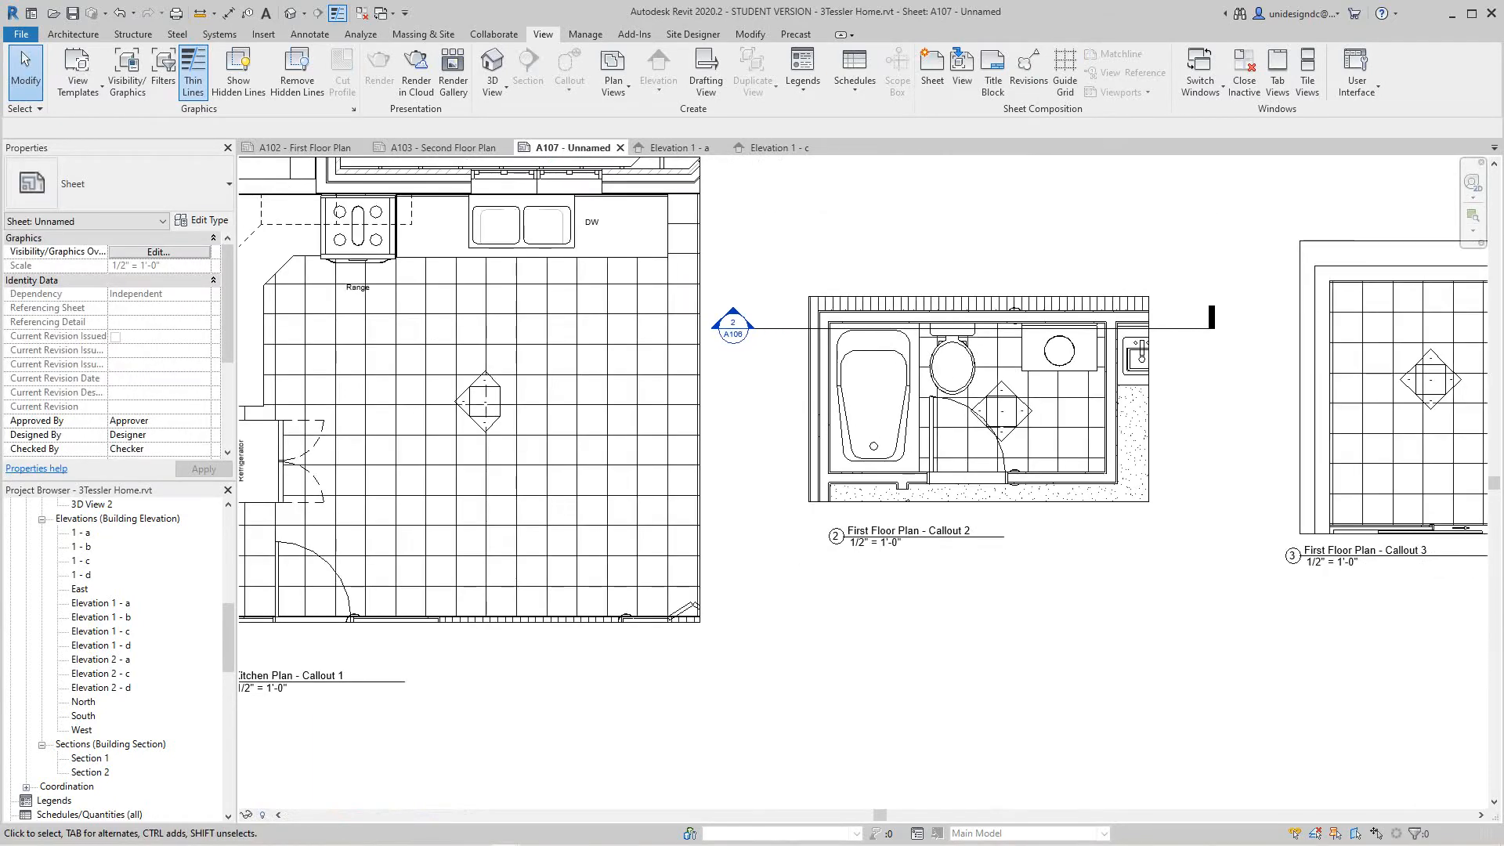
pyautogui.moveTo(930, 546)
pyautogui.mouseDown(button='middle')
pyautogui.moveTo(1050, 667)
pyautogui.moveTo(1095, 761)
pyautogui.mouseUp(button='middle')
pyautogui.middleClick(933, 546)
pyautogui.middleClick(934, 546)
pyautogui.scroll(1, 972, 571)
pyautogui.scroll(10, 814, 500)
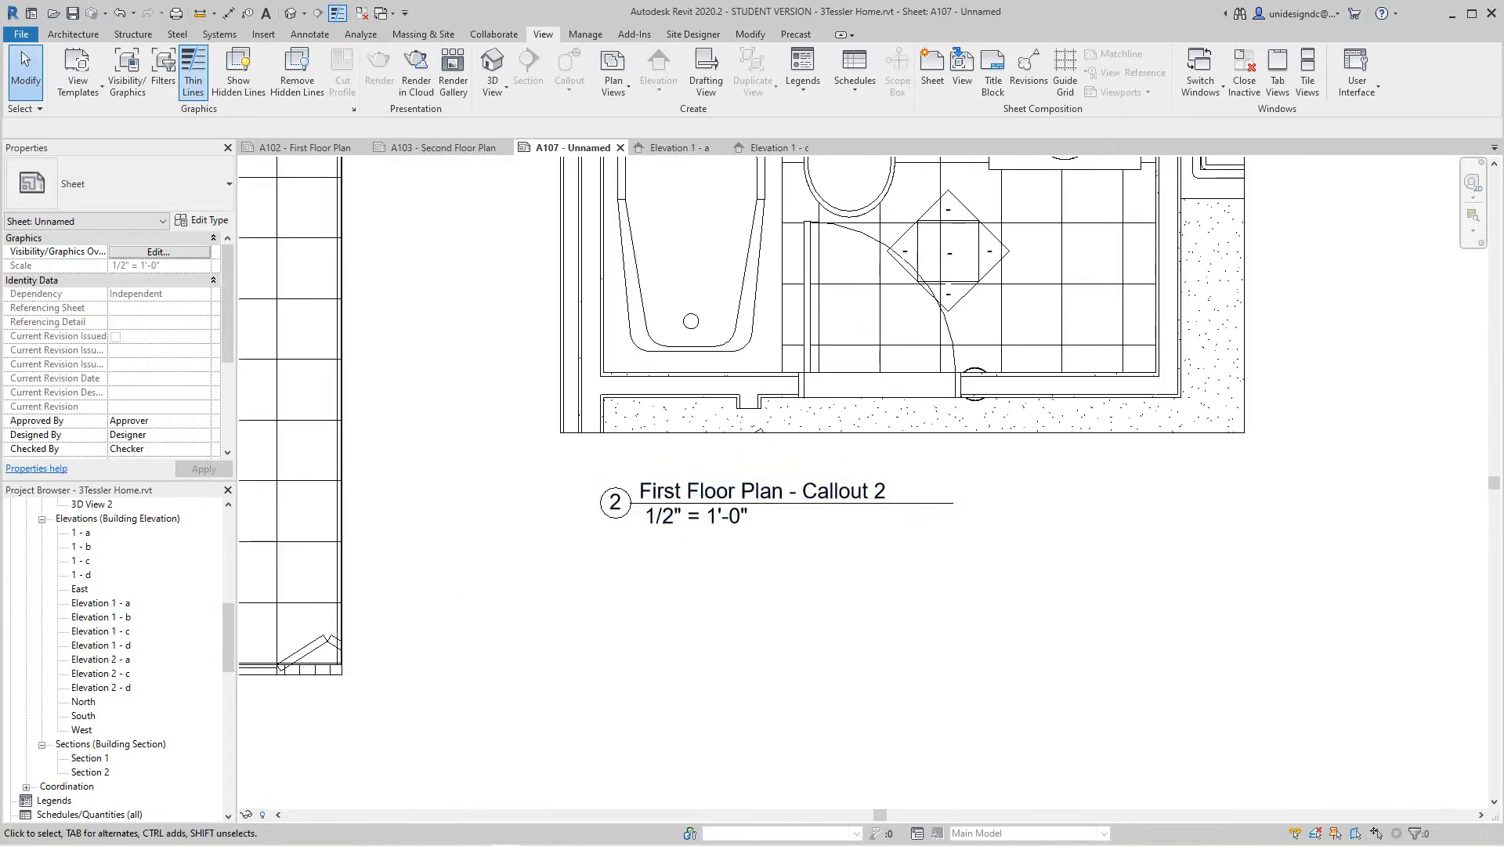
pyautogui.scroll(-4, 798, 510)
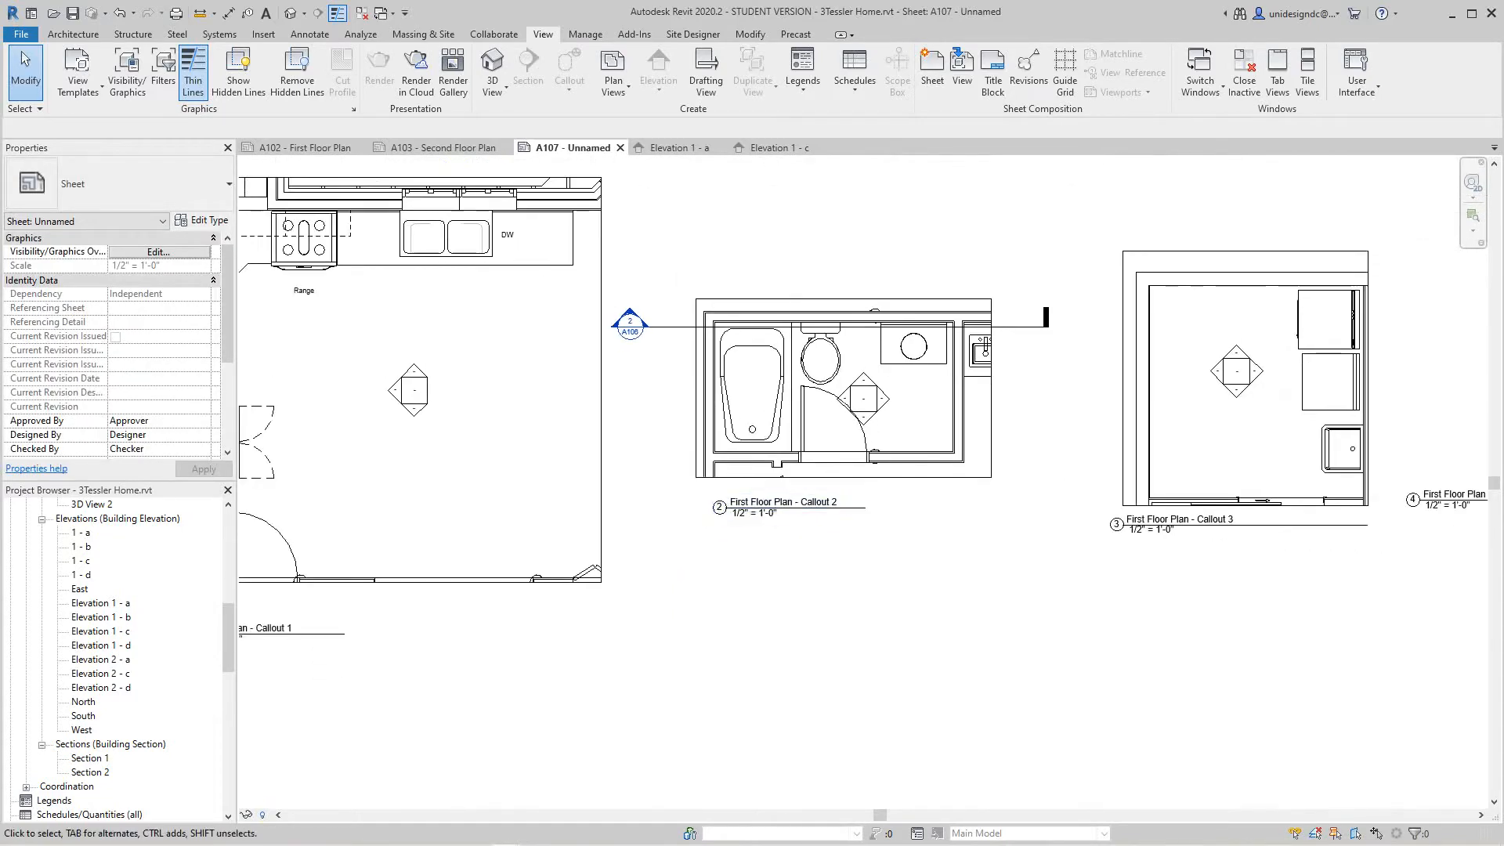
pyautogui.scroll(4, 829, 509)
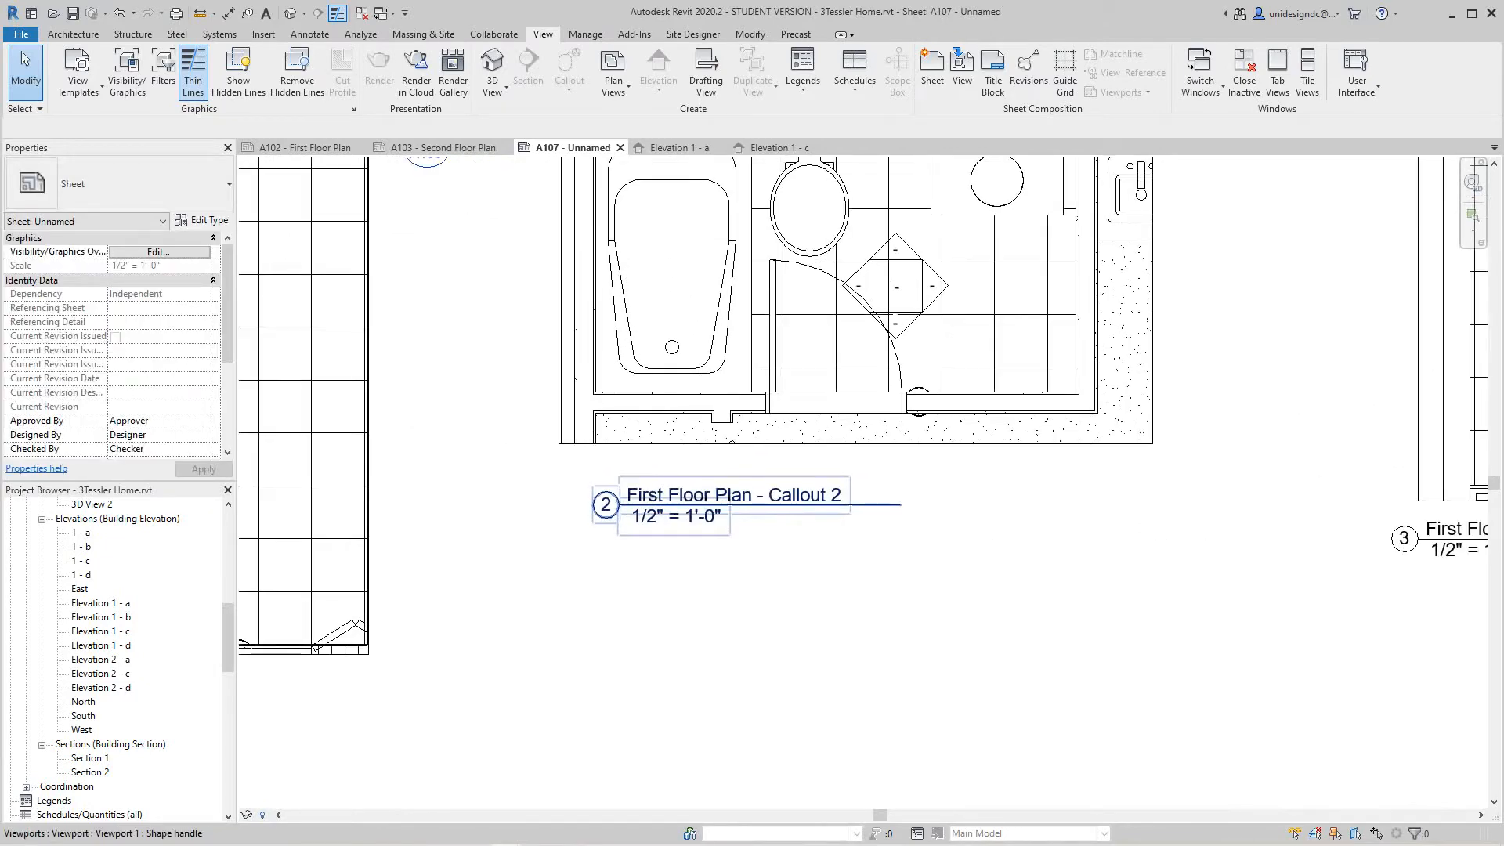
pyautogui.scroll(-3, 785, 504)
pyautogui.moveTo(1157, 519); pyautogui.dragTo(967, 526, button='middle')
pyautogui.scroll(4, 967, 525)
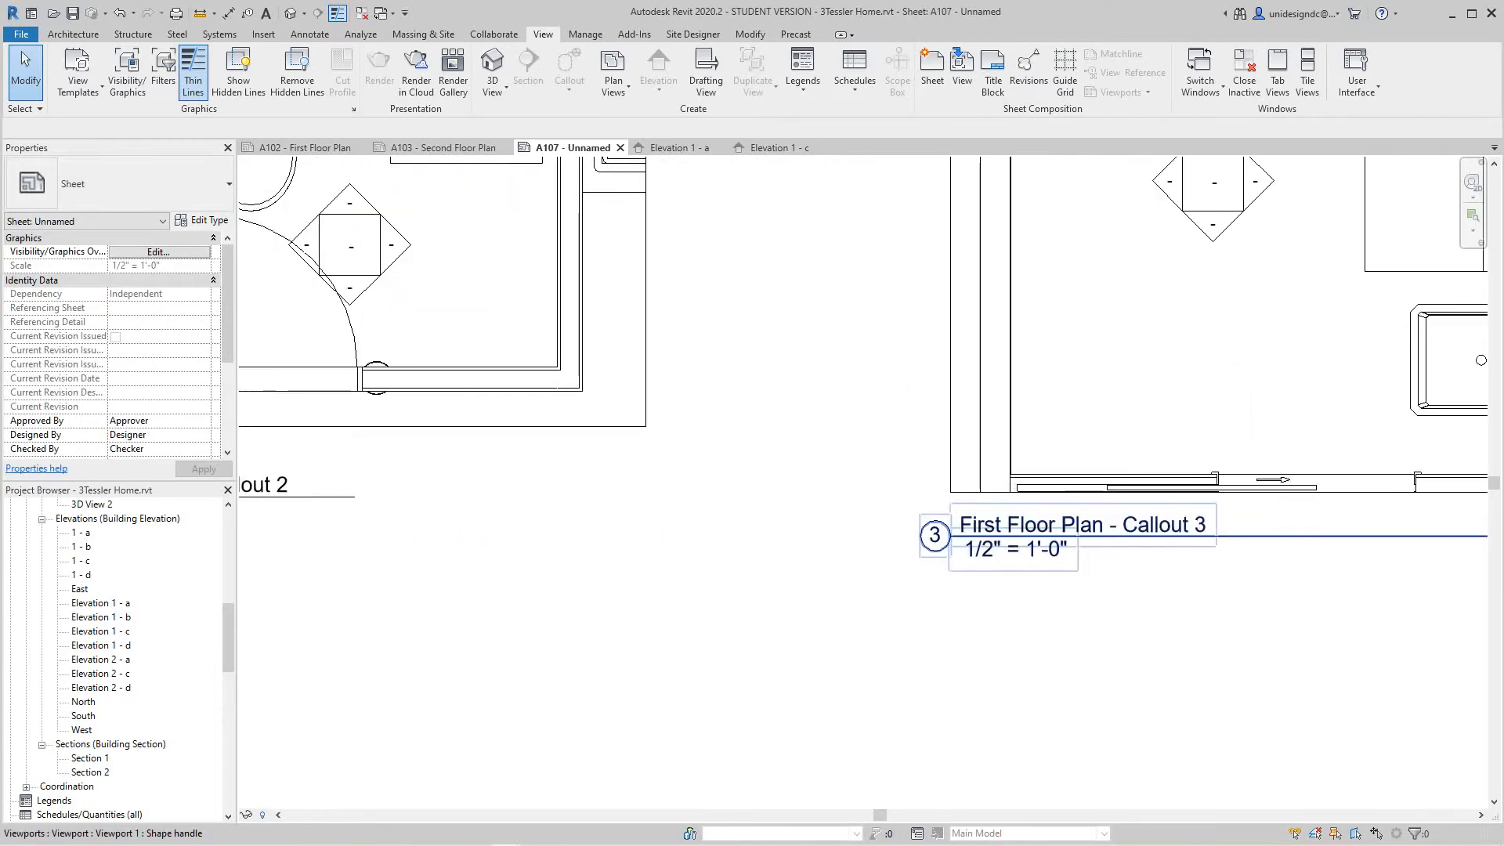
pyautogui.moveTo(1120, 548)
pyautogui.mouseDown(button='middle')
pyautogui.moveTo(1040, 548)
pyautogui.moveTo(893, 613)
pyautogui.moveTo(747, 605)
pyautogui.mouseUp(button='middle')
pyautogui.scroll(-3, 894, 612)
pyautogui.scroll(-1, 900, 610)
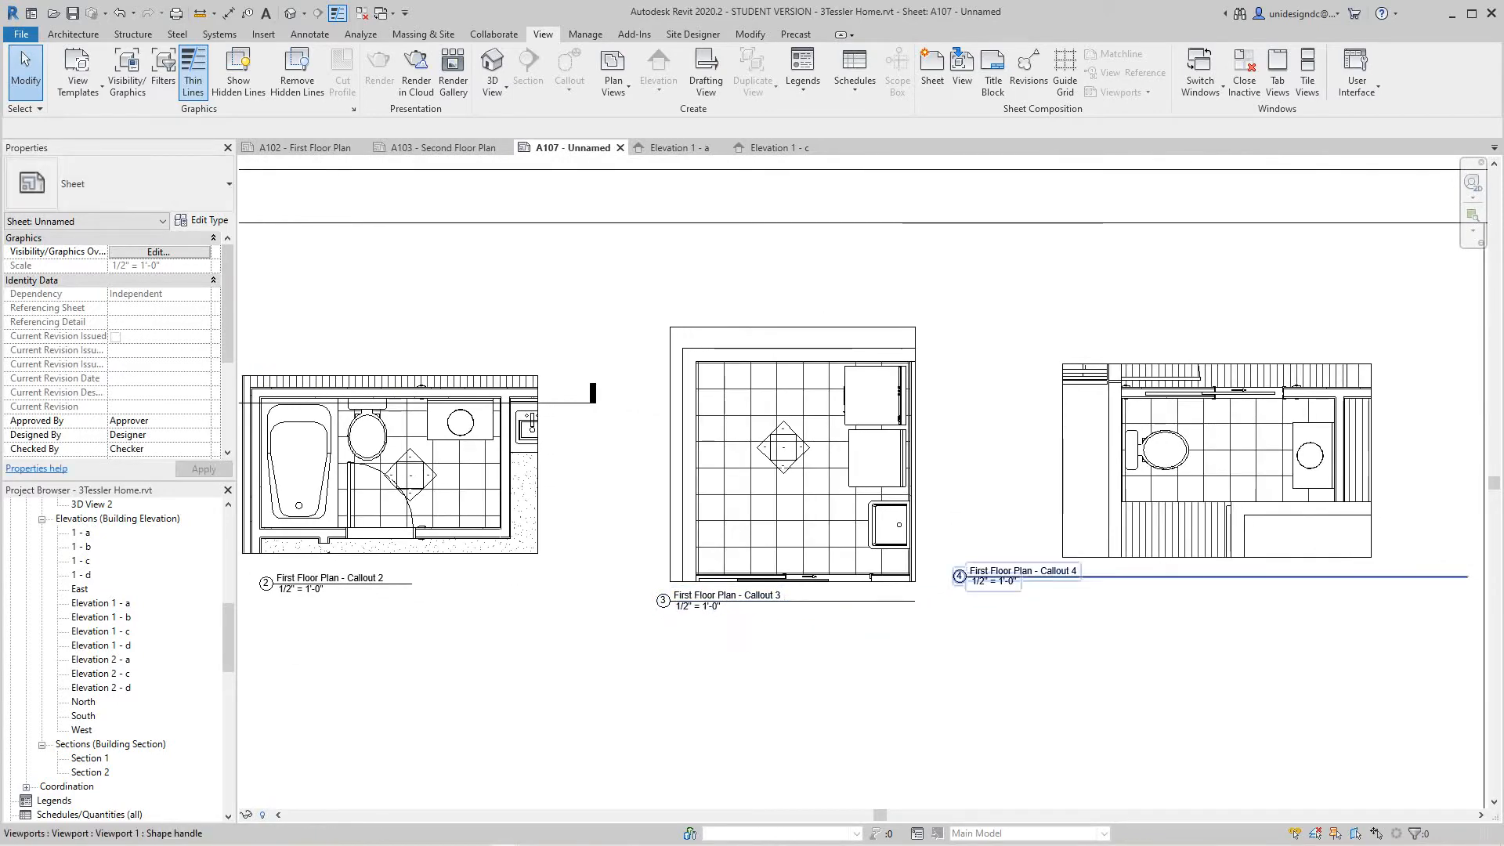
# Shorten the Callout 4 title line and move the title so that it sits directly beneath its plan
pyautogui.click(1018, 576)
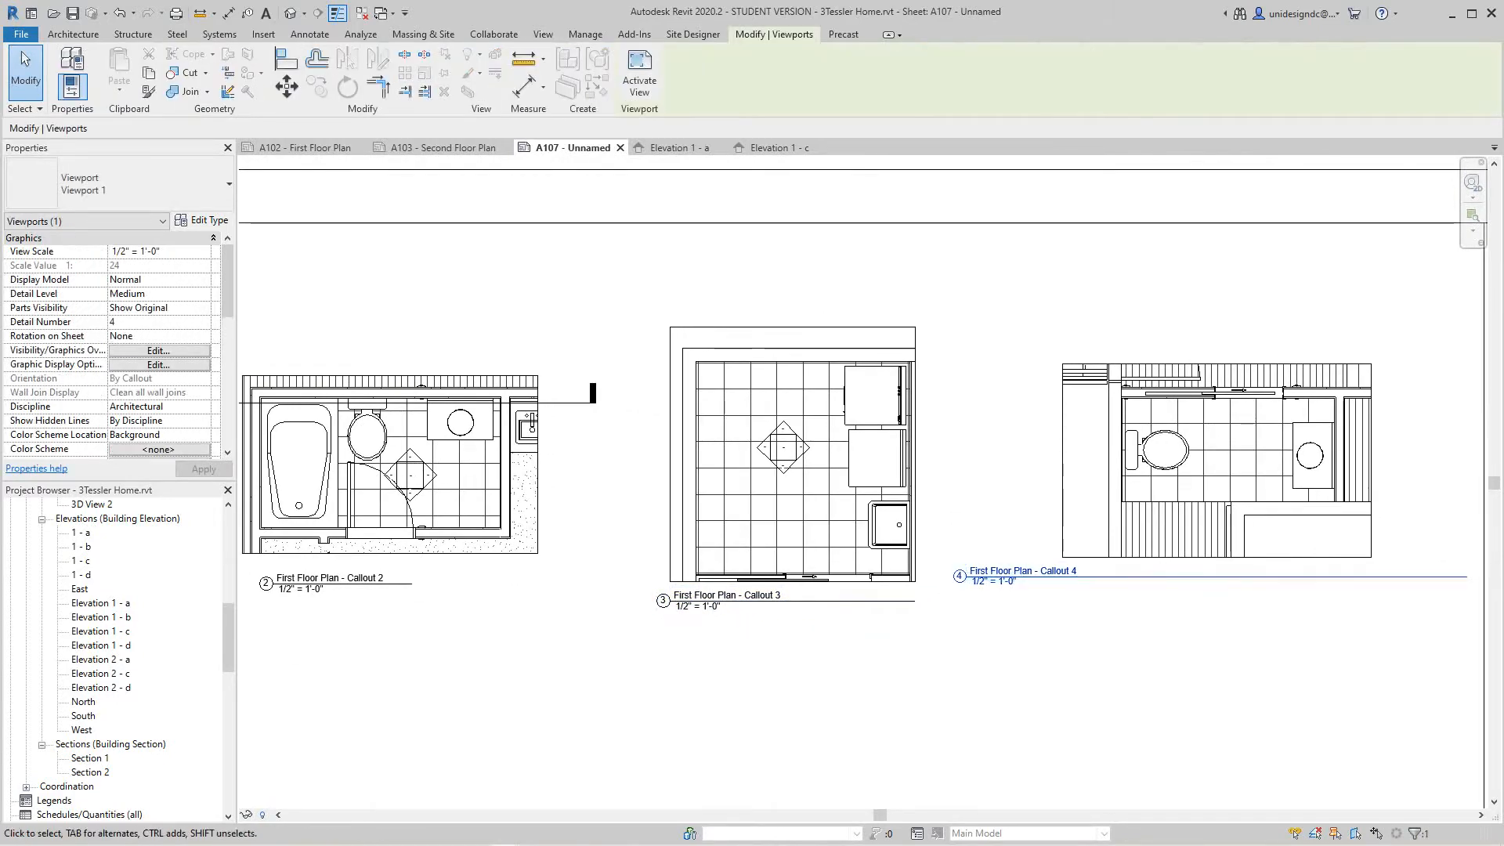
pyautogui.scroll(4, 1010, 581)
pyautogui.scroll(-3, 1042, 583)
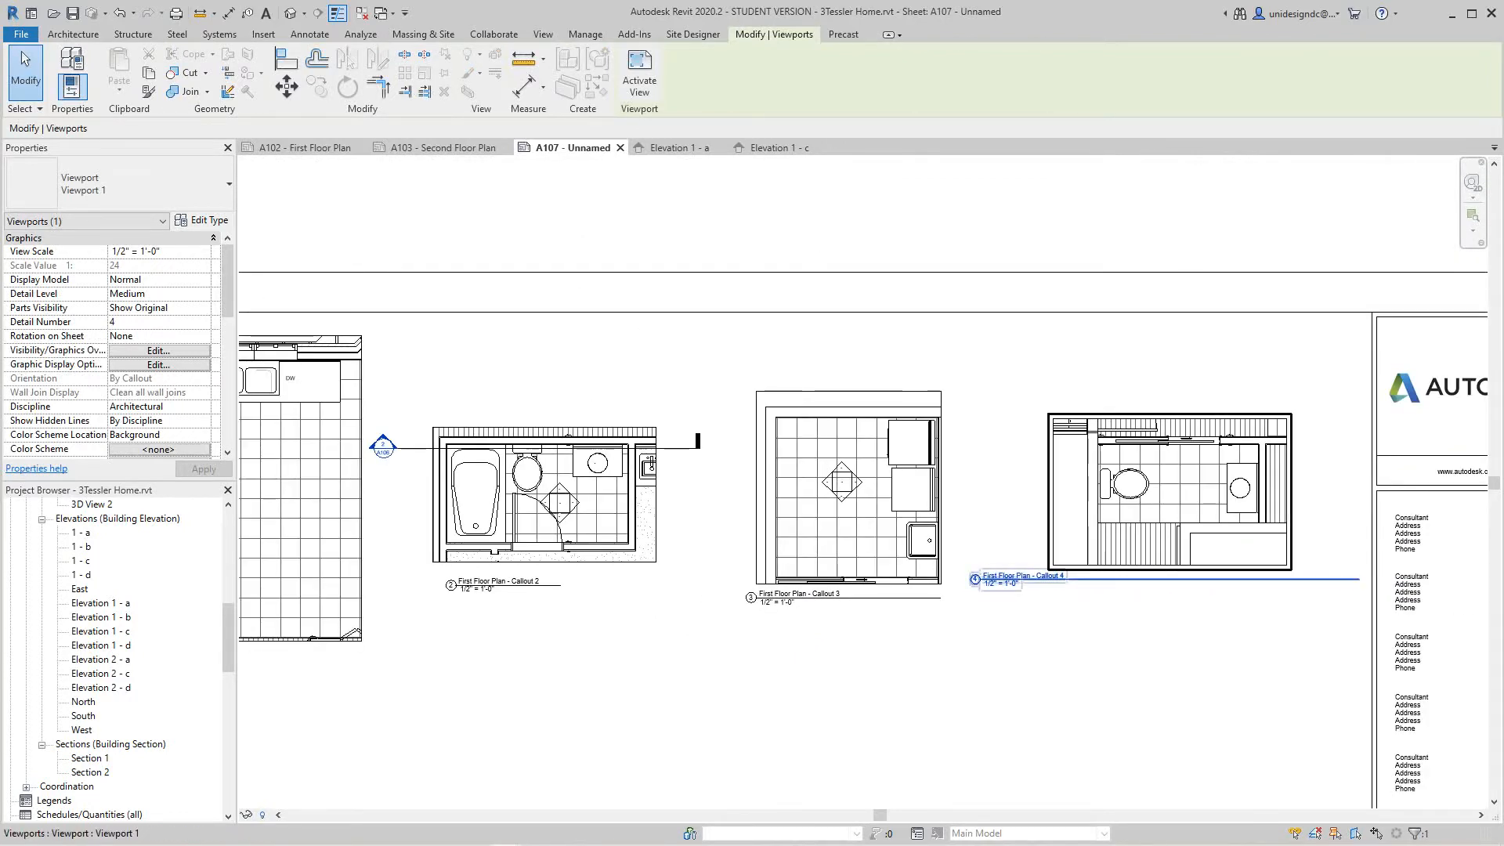
pyautogui.moveTo(1359, 579); pyautogui.dragTo(1134, 580)
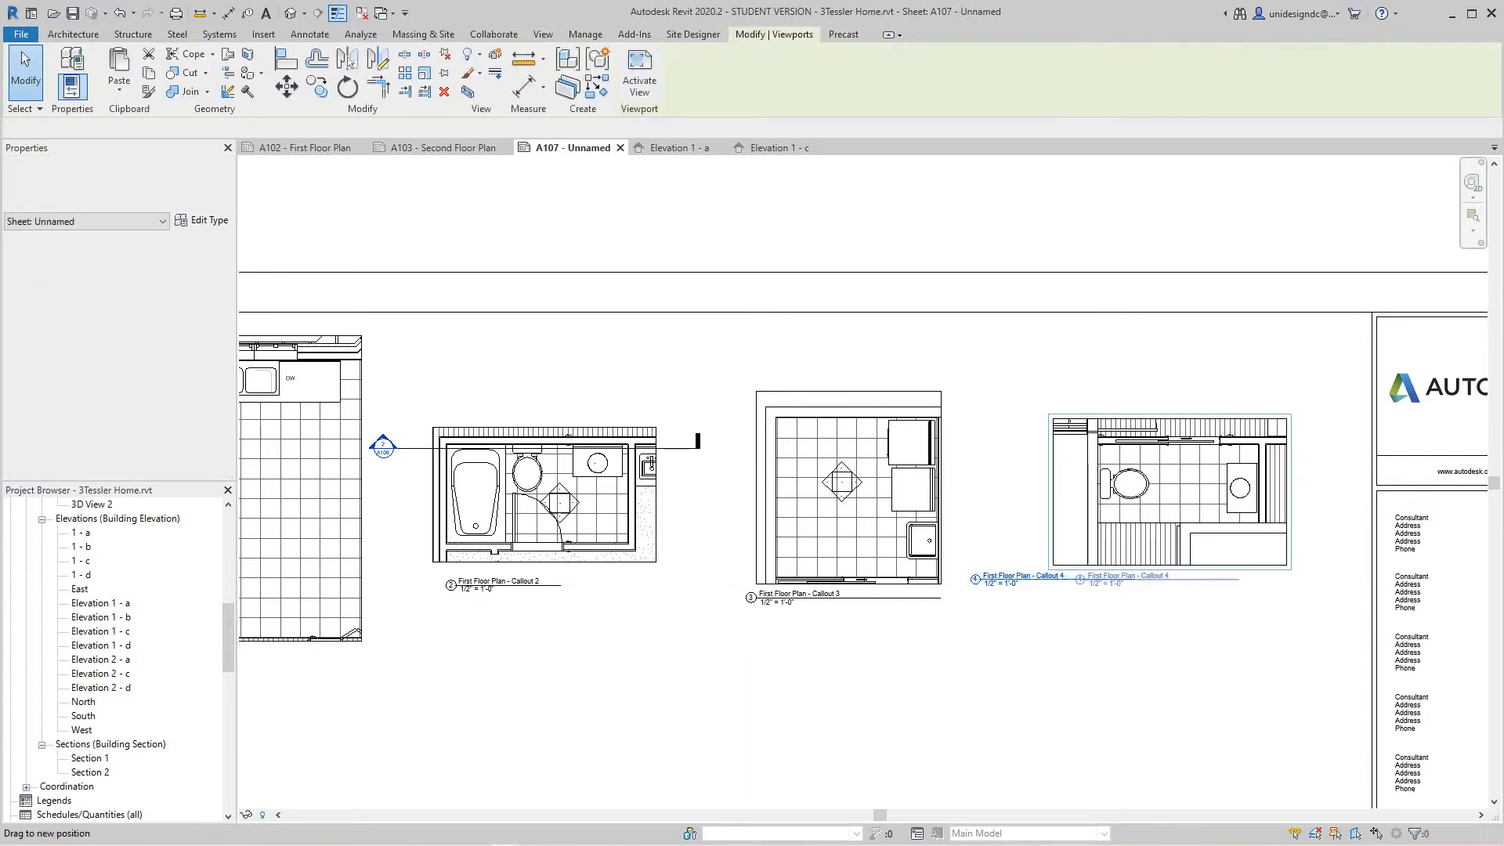
pyautogui.click(1134, 580)
pyautogui.moveTo(1241, 578); pyautogui.dragTo(1240, 577)
pyautogui.scroll(3, 1238, 574)
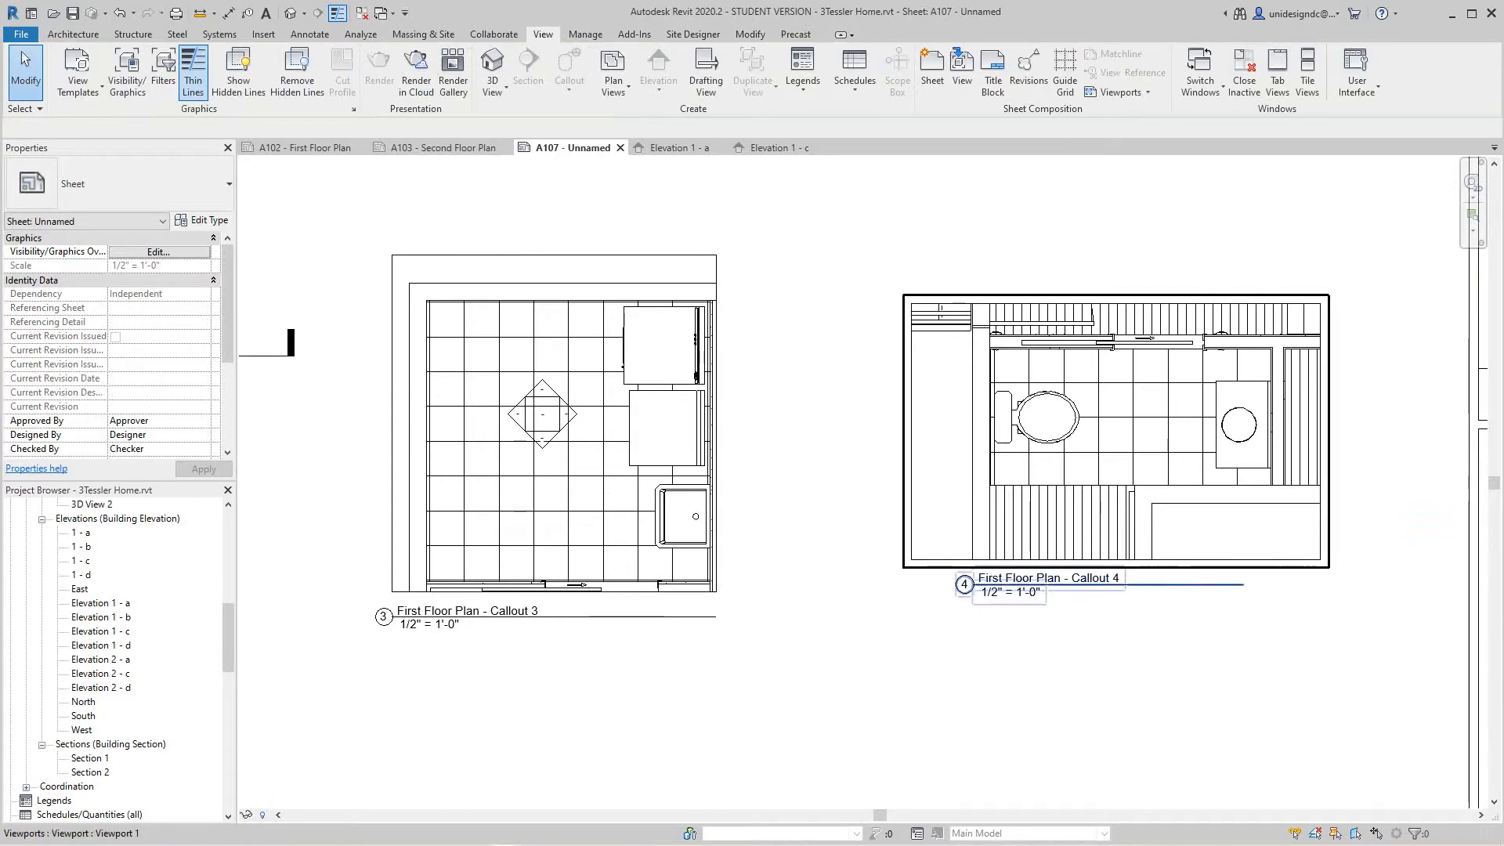
pyautogui.click(1240, 559)
pyautogui.press('Escape')
# Check the arrangement of the four callout plans on the sheet and inspect the laundry's elevation marker up close
pyautogui.scroll(-4, 1085, 635)
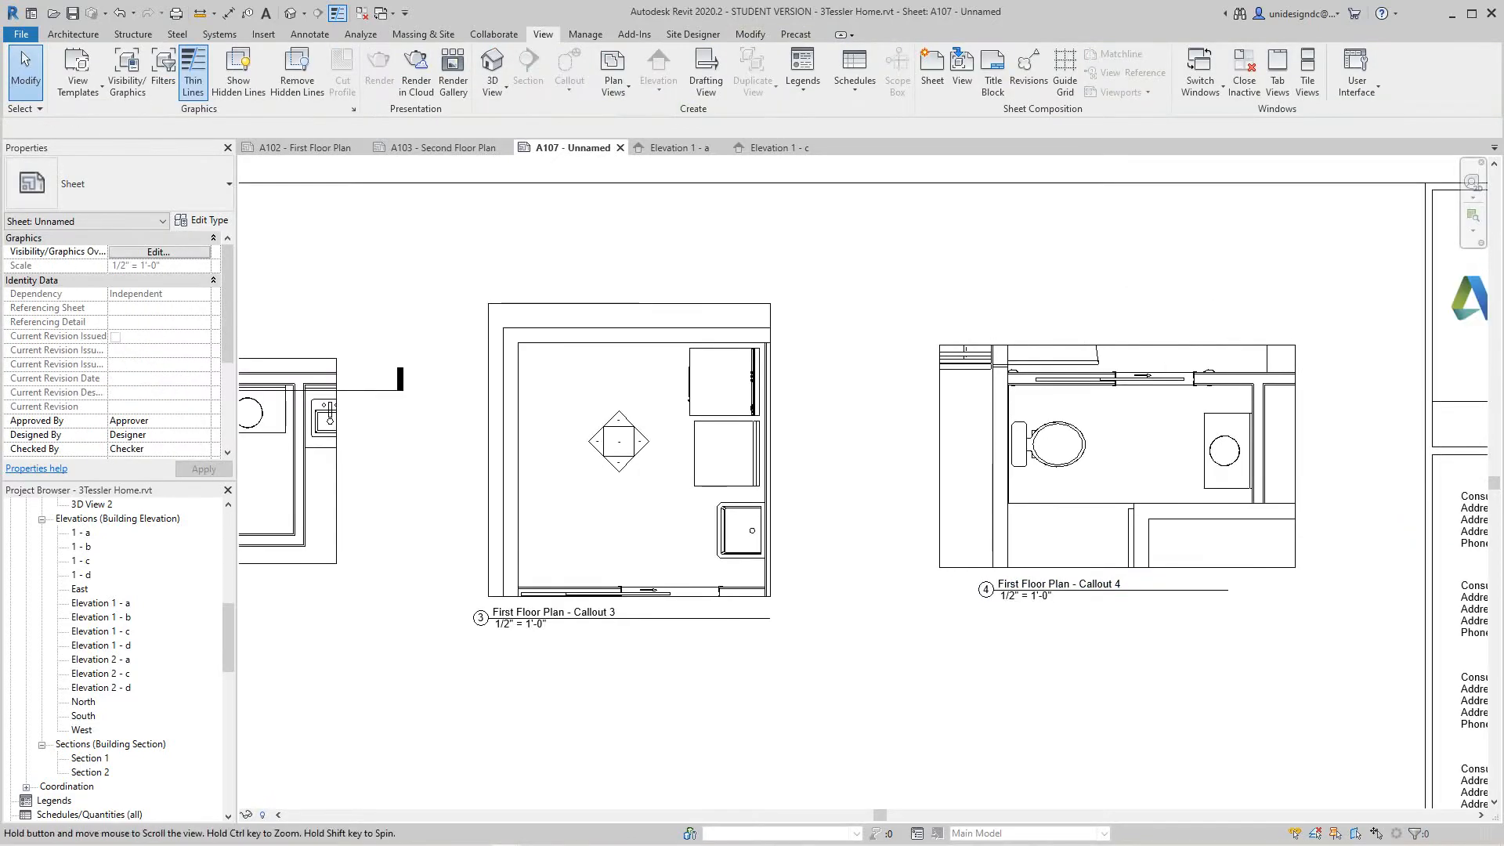
pyautogui.middleClick(1084, 635)
pyautogui.middleClick(1084, 636)
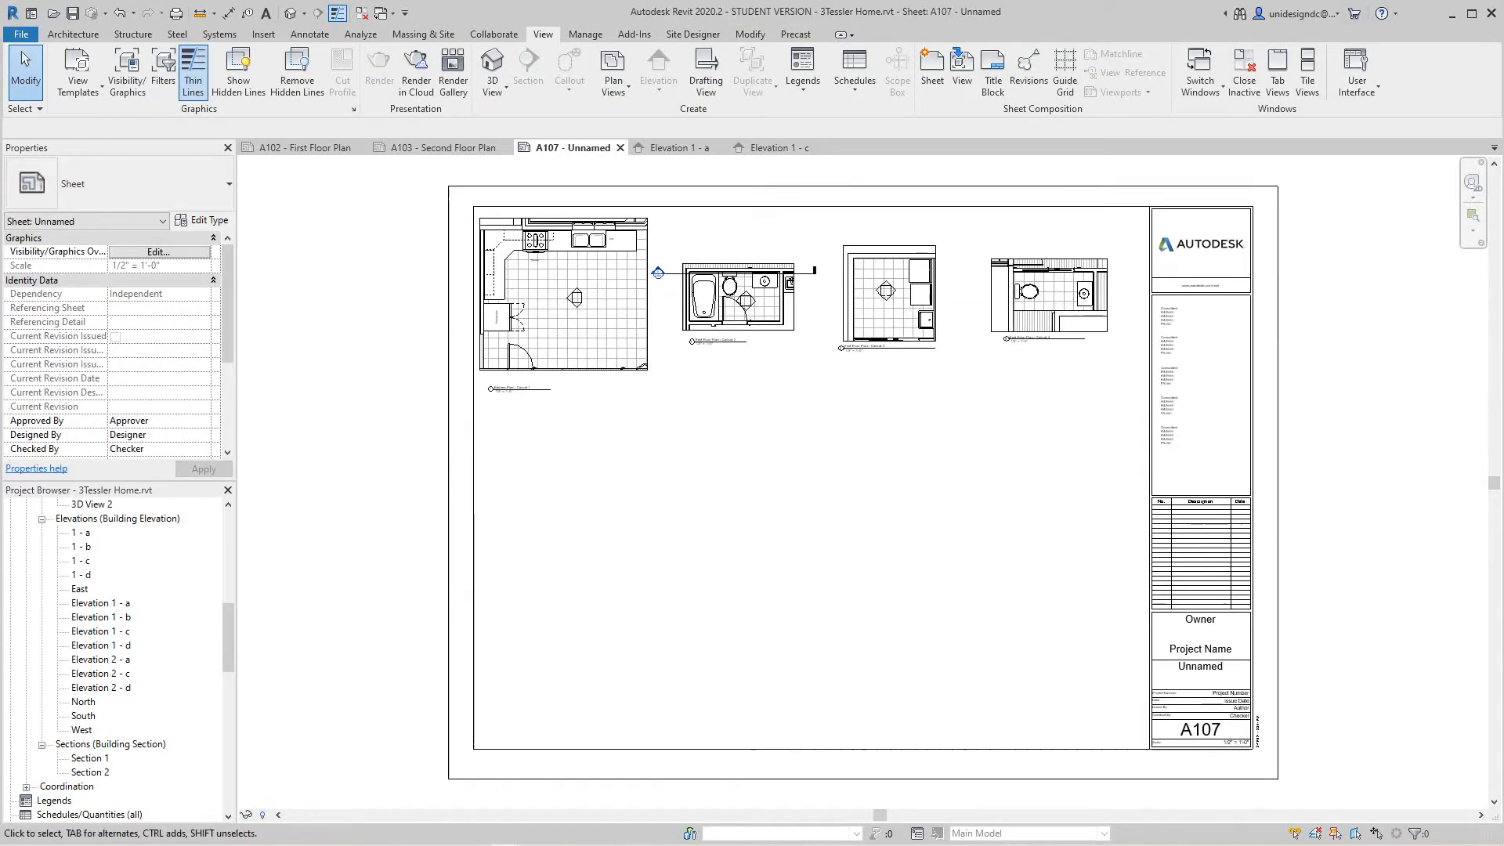
pyautogui.moveTo(954, 305); pyautogui.dragTo(954, 350, button='middle')
pyautogui.scroll(5, 955, 350)
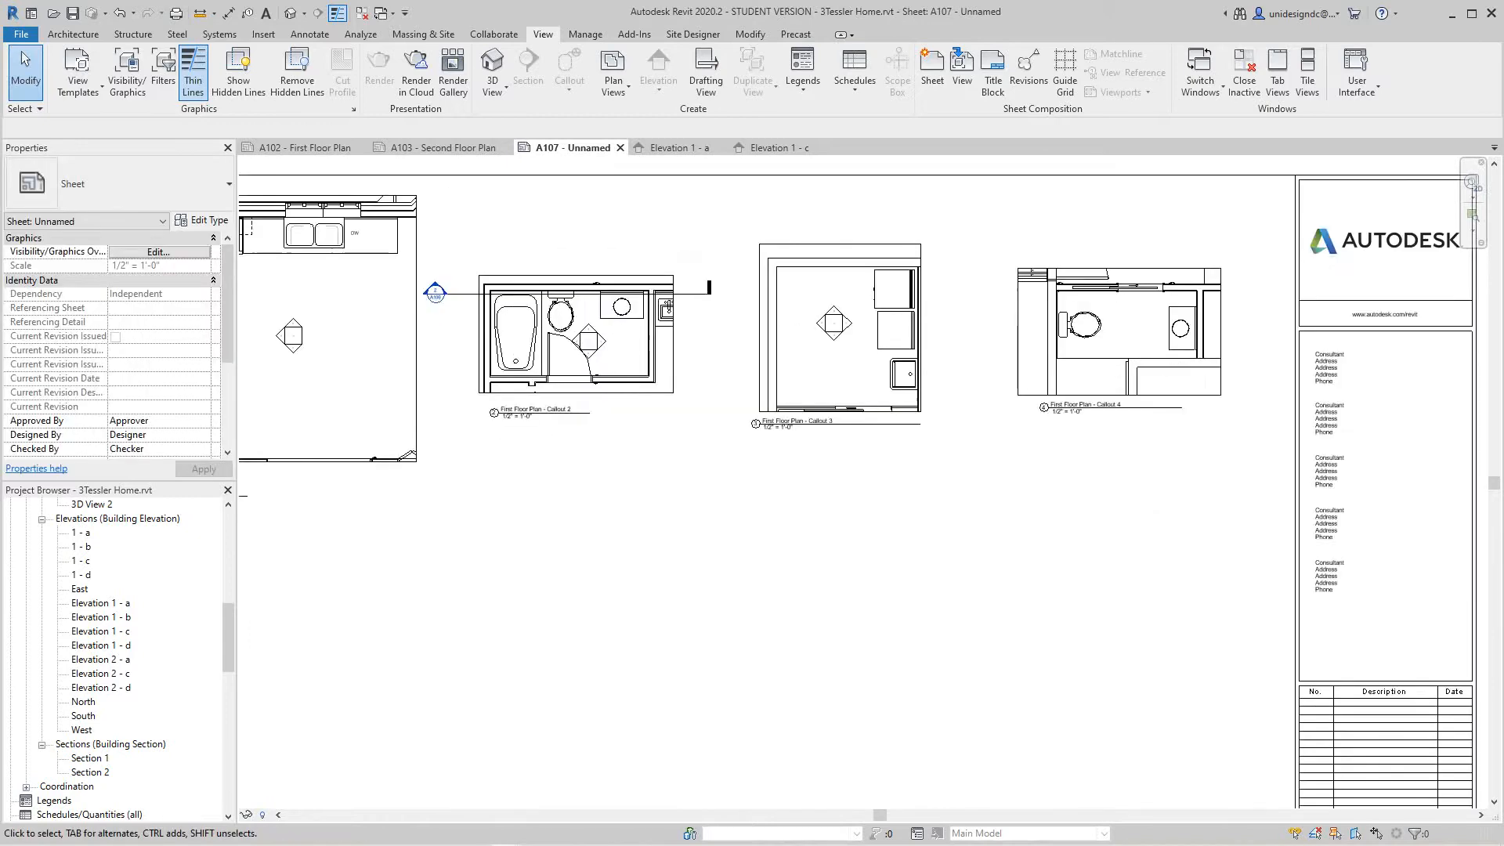
pyautogui.scroll(5, 786, 277)
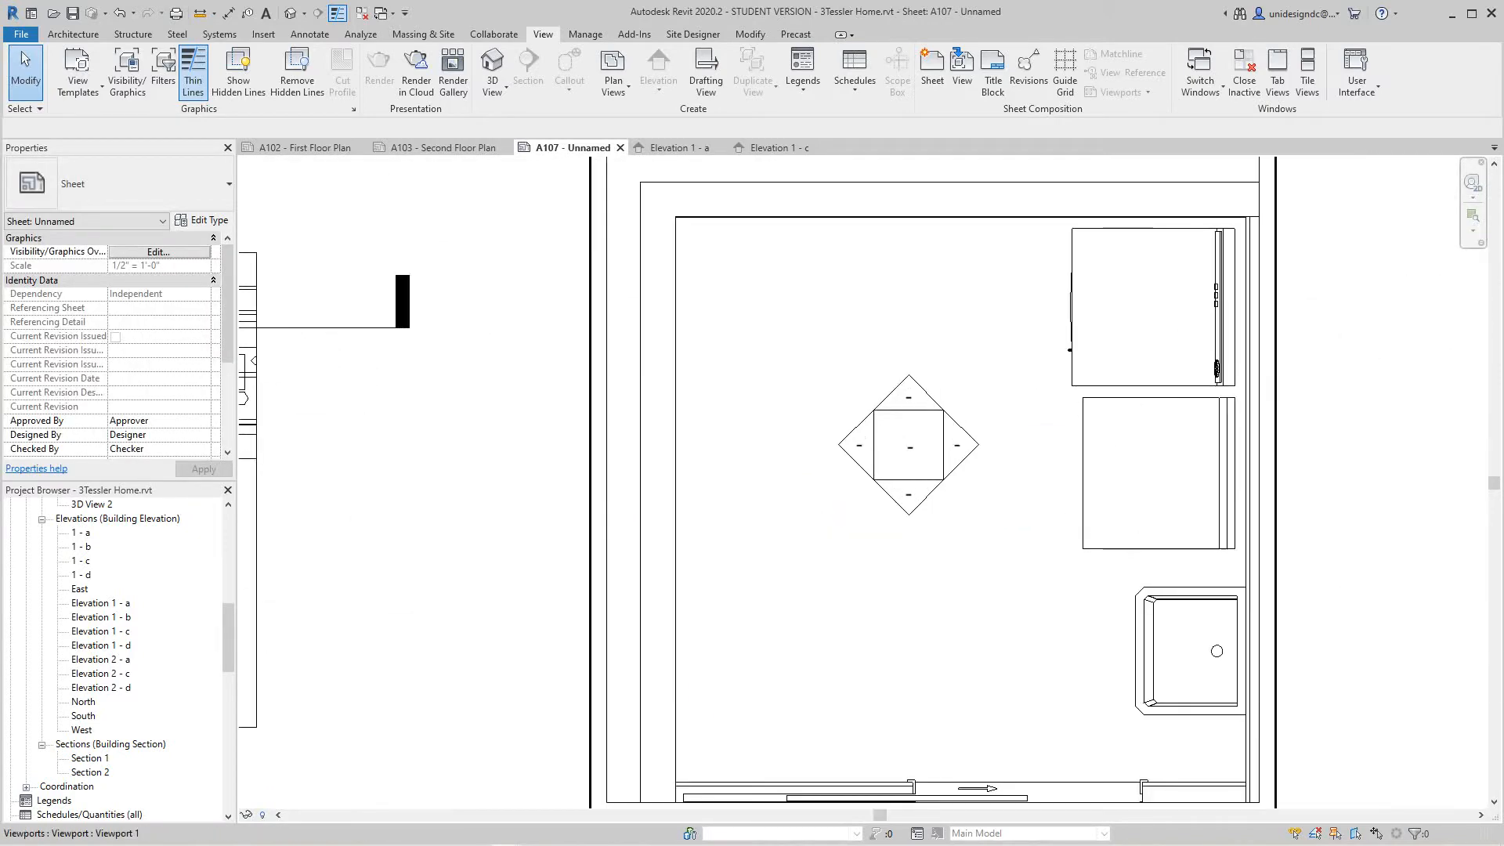
pyautogui.click(912, 394)
pyautogui.scroll(-6, 862, 482)
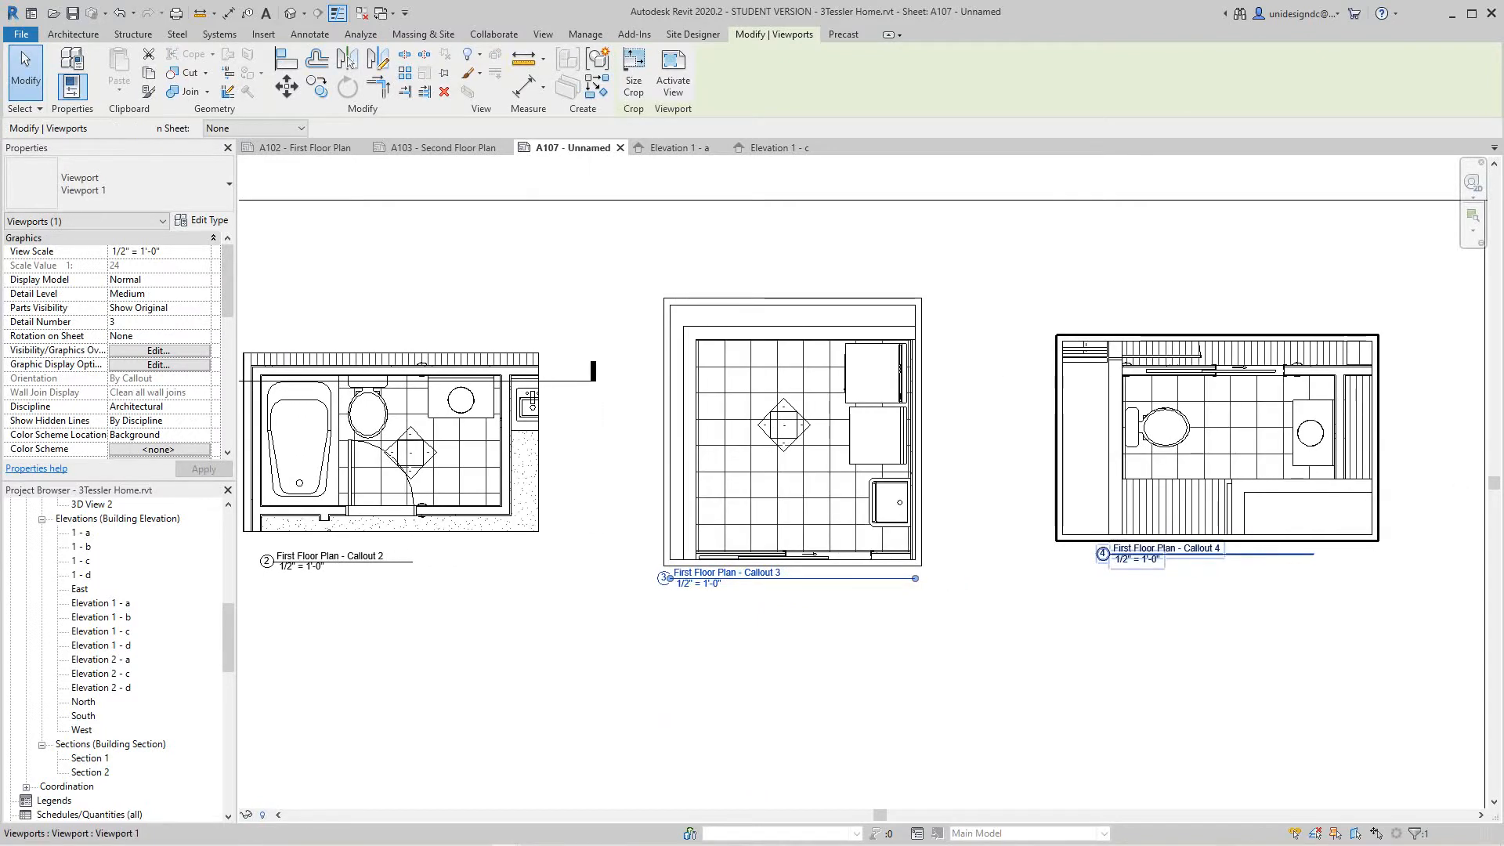
# Activate the Callout 4 view and place a Building Elevation marker between the toilet and the sink, facing the upper wall
pyautogui.rightClick(1220, 415)
pyautogui.click(1261, 489)
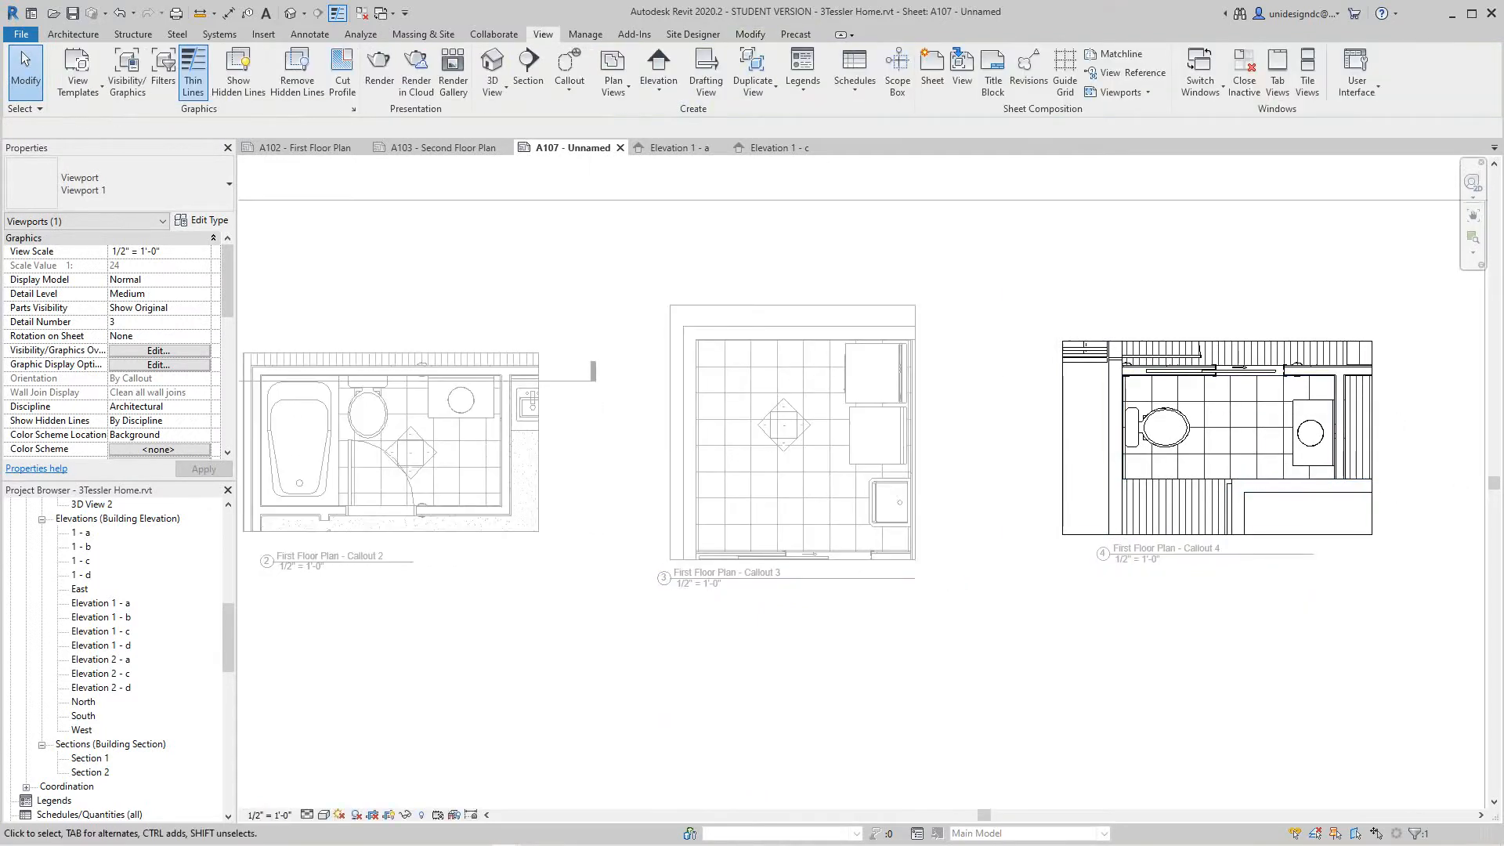
pyautogui.click(658, 89)
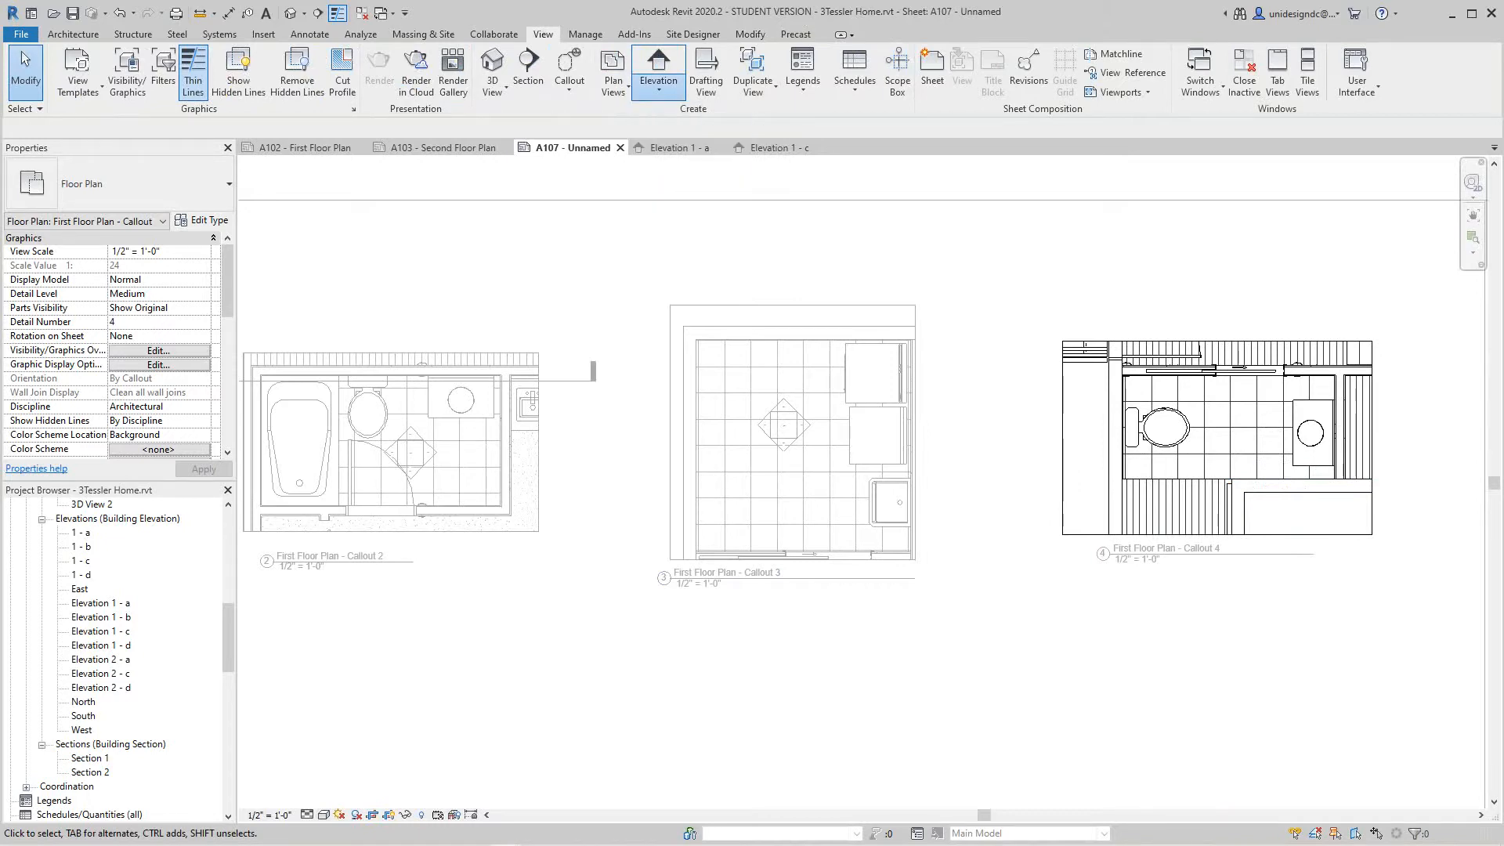
pyautogui.scroll(2, 1253, 431)
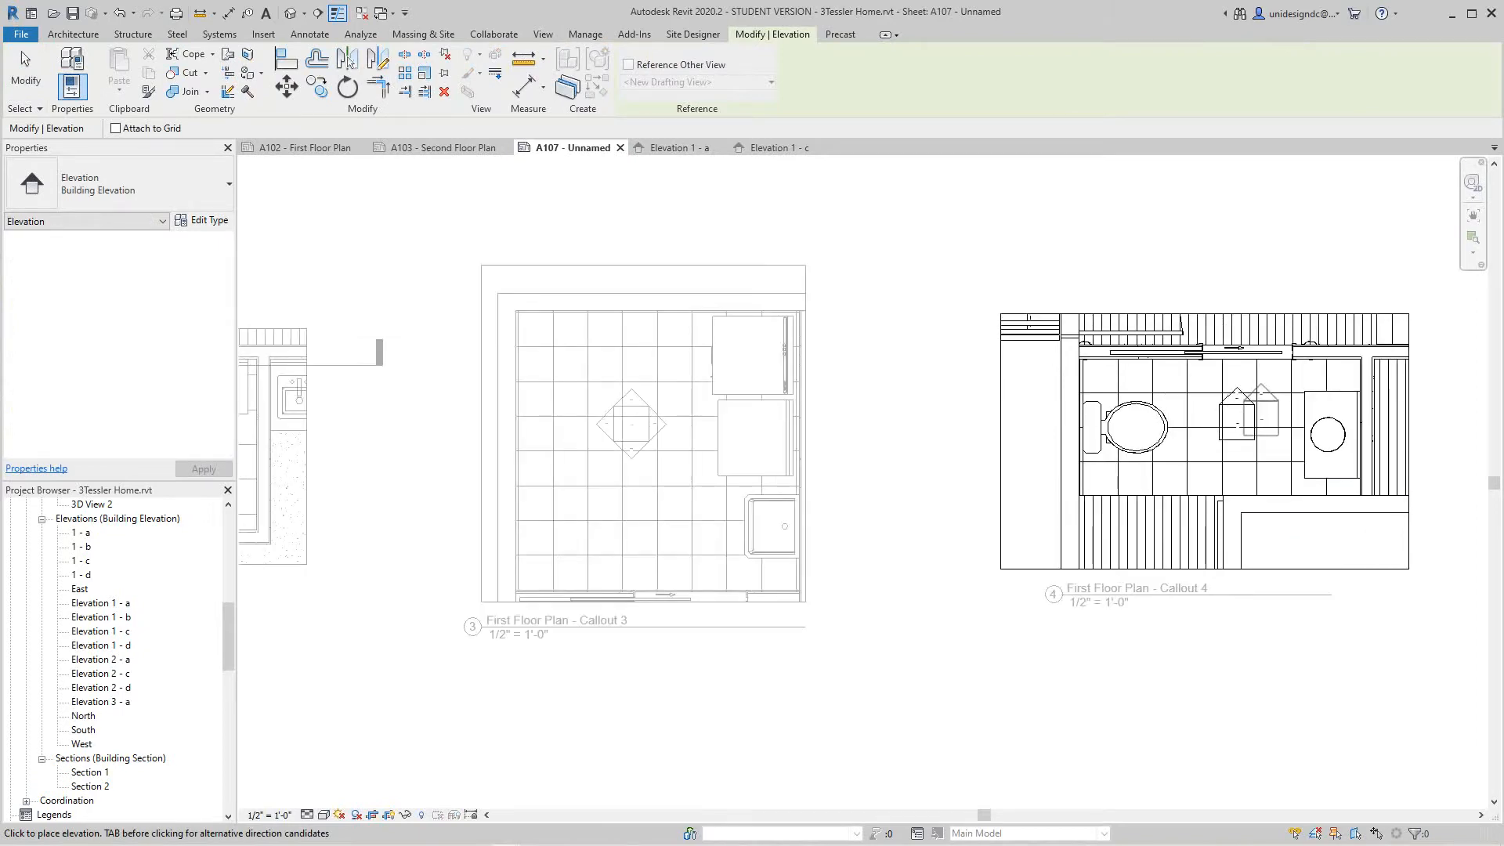
pyautogui.press('Escape')
# Enable the Callout 4 marker's three remaining arrows for elevations in all four directions and deactivate the view
pyautogui.click(1236, 423)
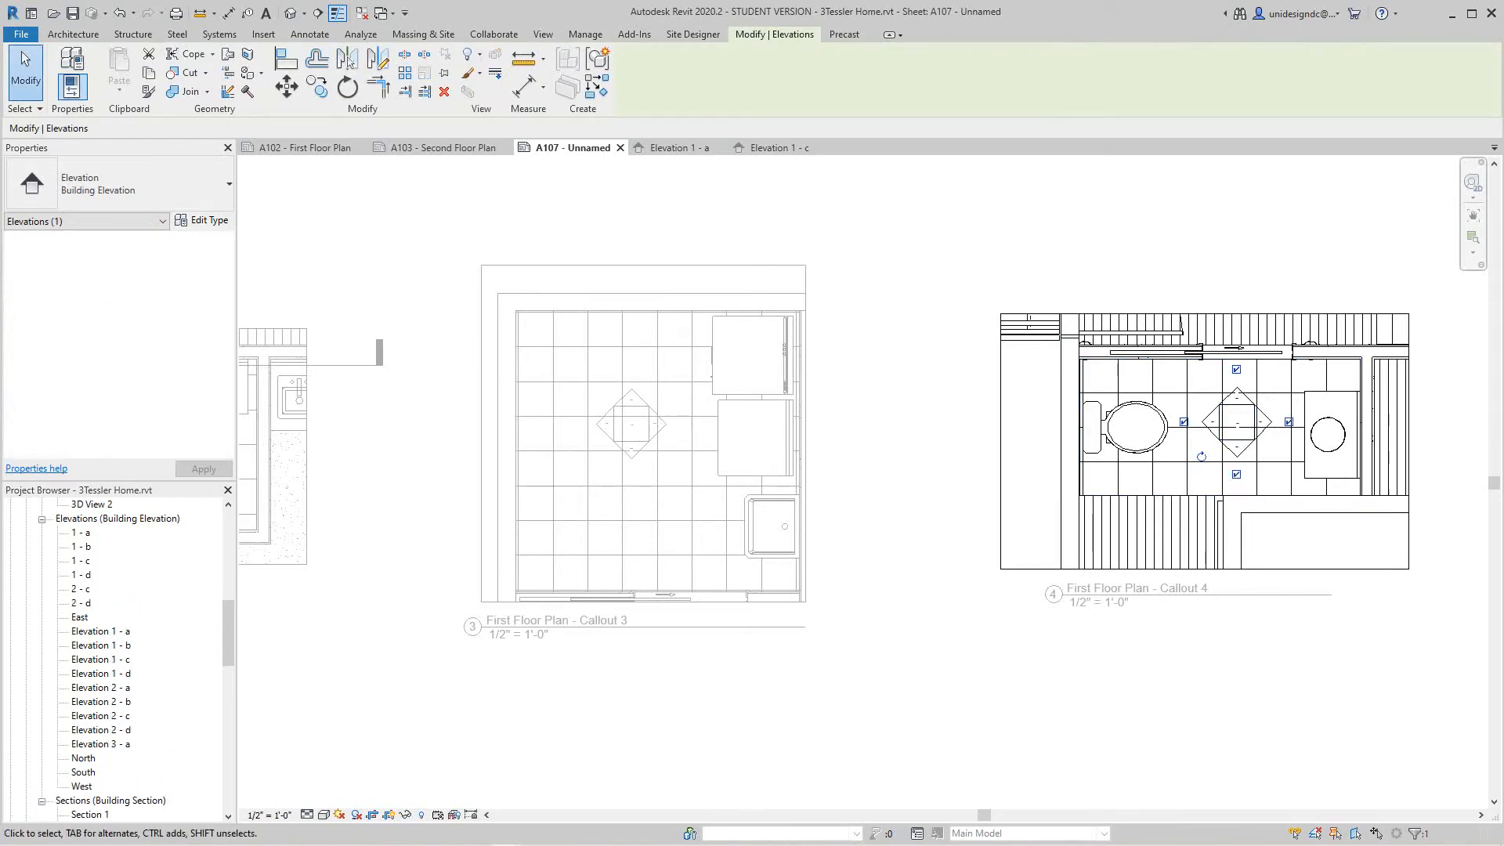
pyautogui.press('Escape')
pyautogui.rightClick(924, 316)
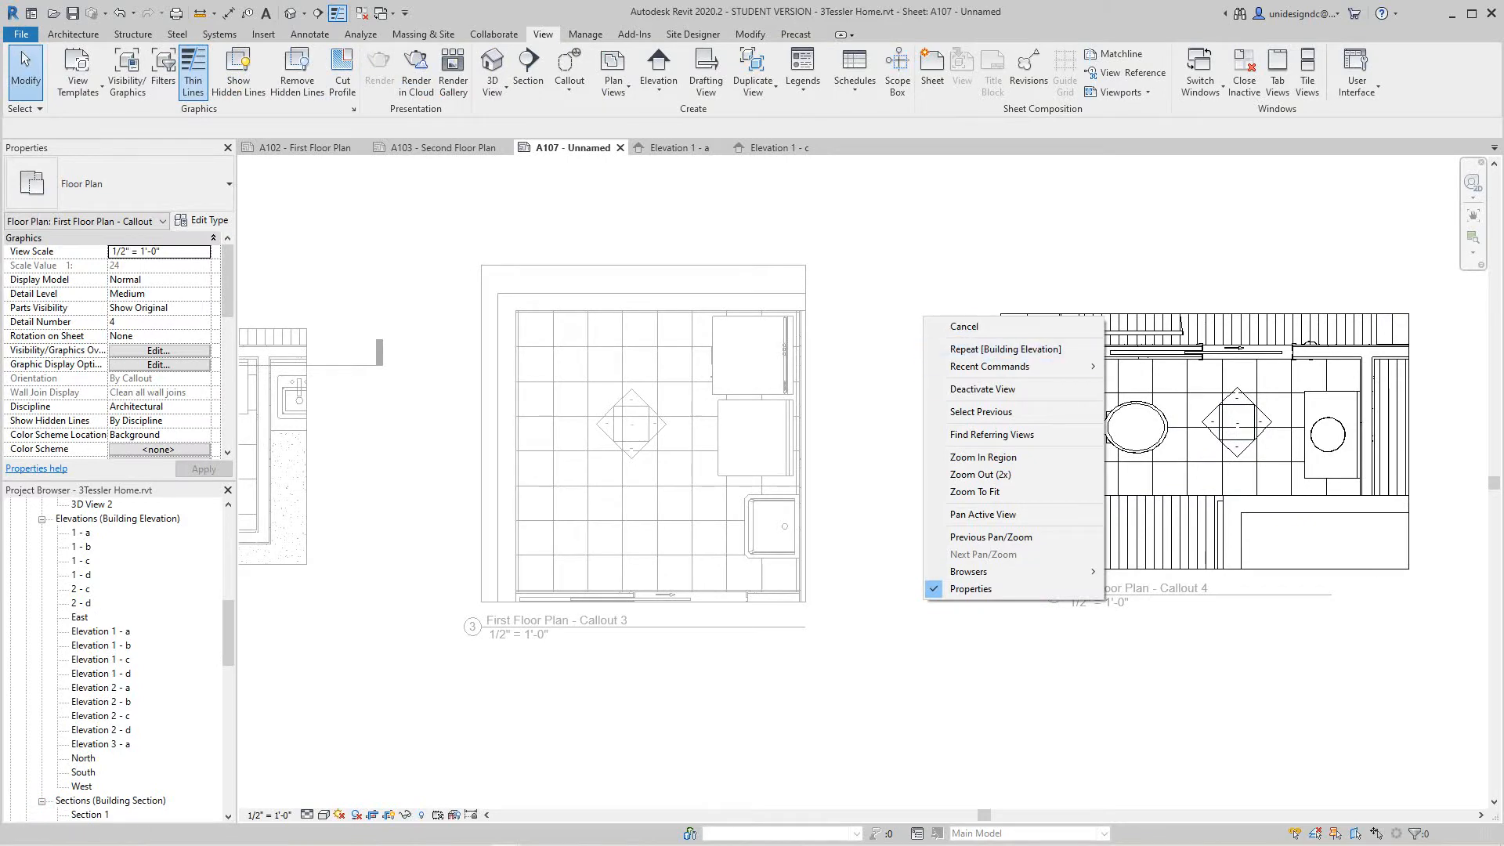
pyautogui.click(957, 389)
# Shift the Callout 3 and Callout 2 viewports slightly to the right to even out the spacing between the four plans
pyautogui.scroll(-3, 885, 395)
pyautogui.moveTo(885, 397); pyautogui.dragTo(1062, 419, button='middle')
pyautogui.moveTo(983, 528); pyautogui.dragTo(1011, 520, button='middle')
pyautogui.scroll(-2, 1011, 521)
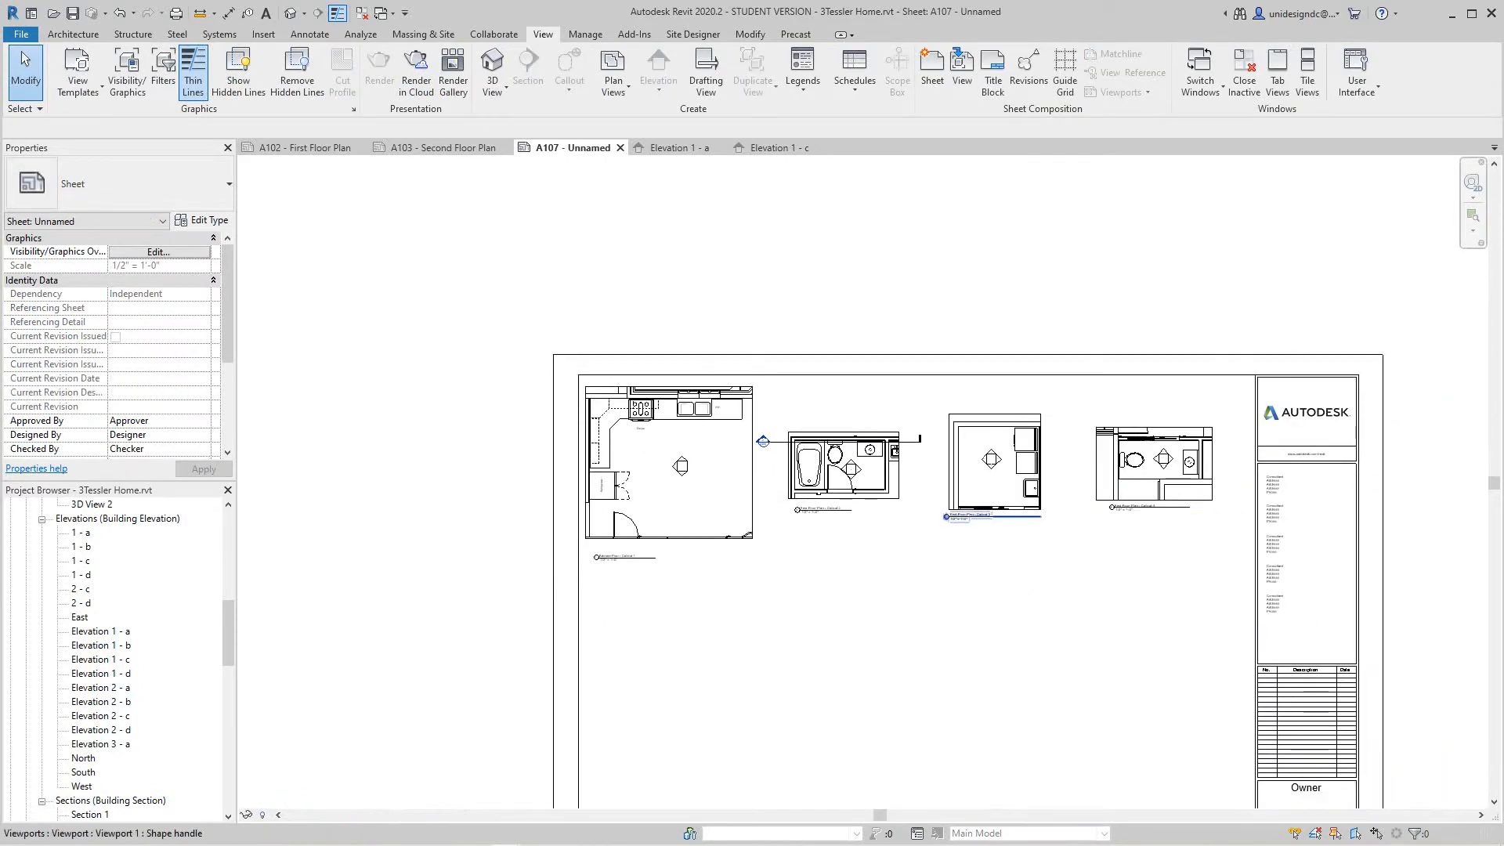
pyautogui.scroll(2, 1011, 520)
pyautogui.scroll(1, 963, 533)
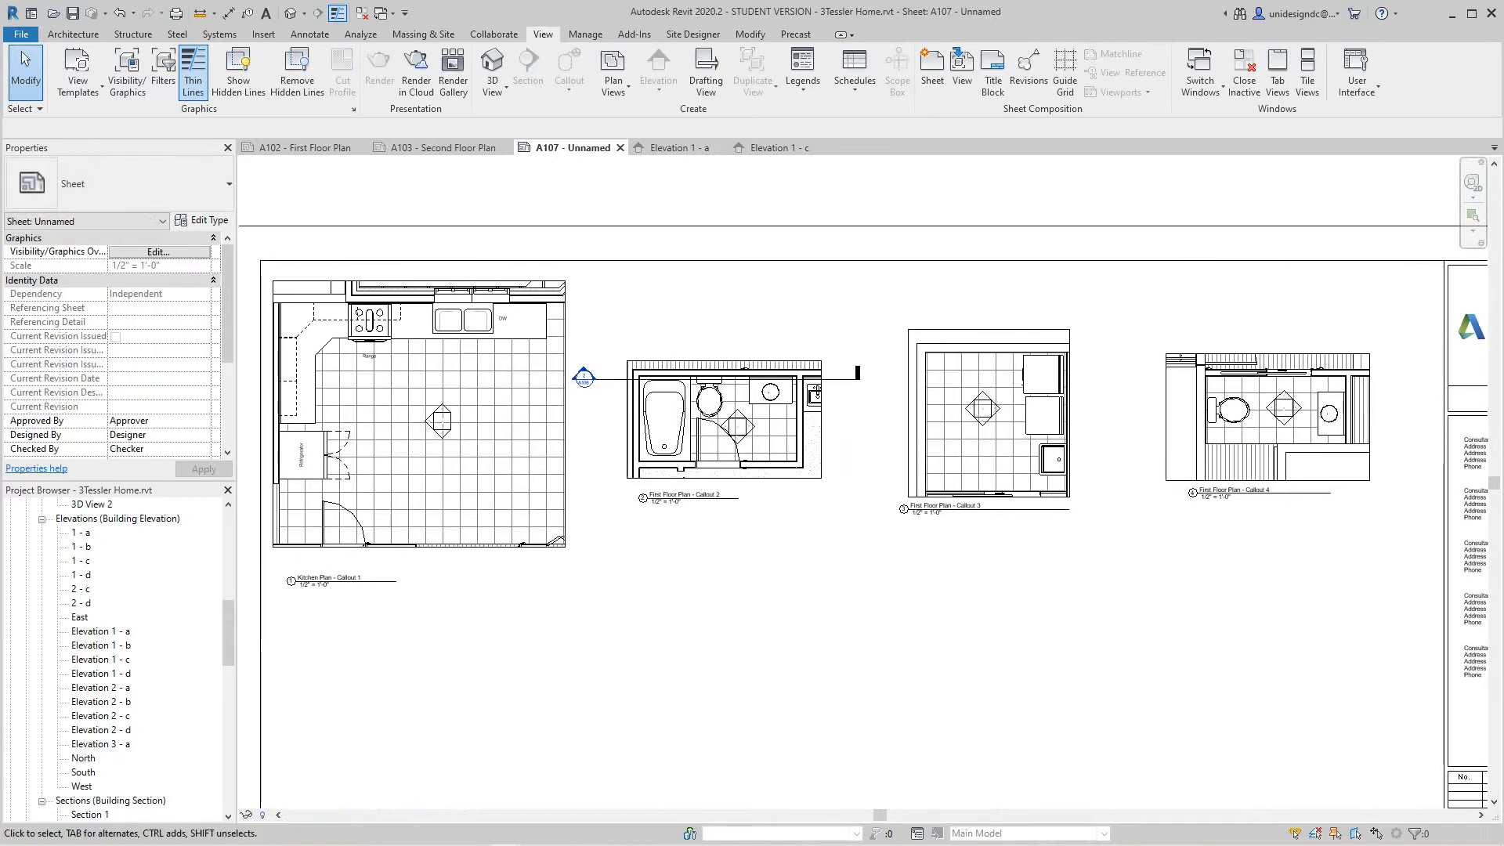
pyautogui.scroll(1, 1010, 567)
pyautogui.moveTo(1011, 567); pyautogui.dragTo(1164, 567, button='middle')
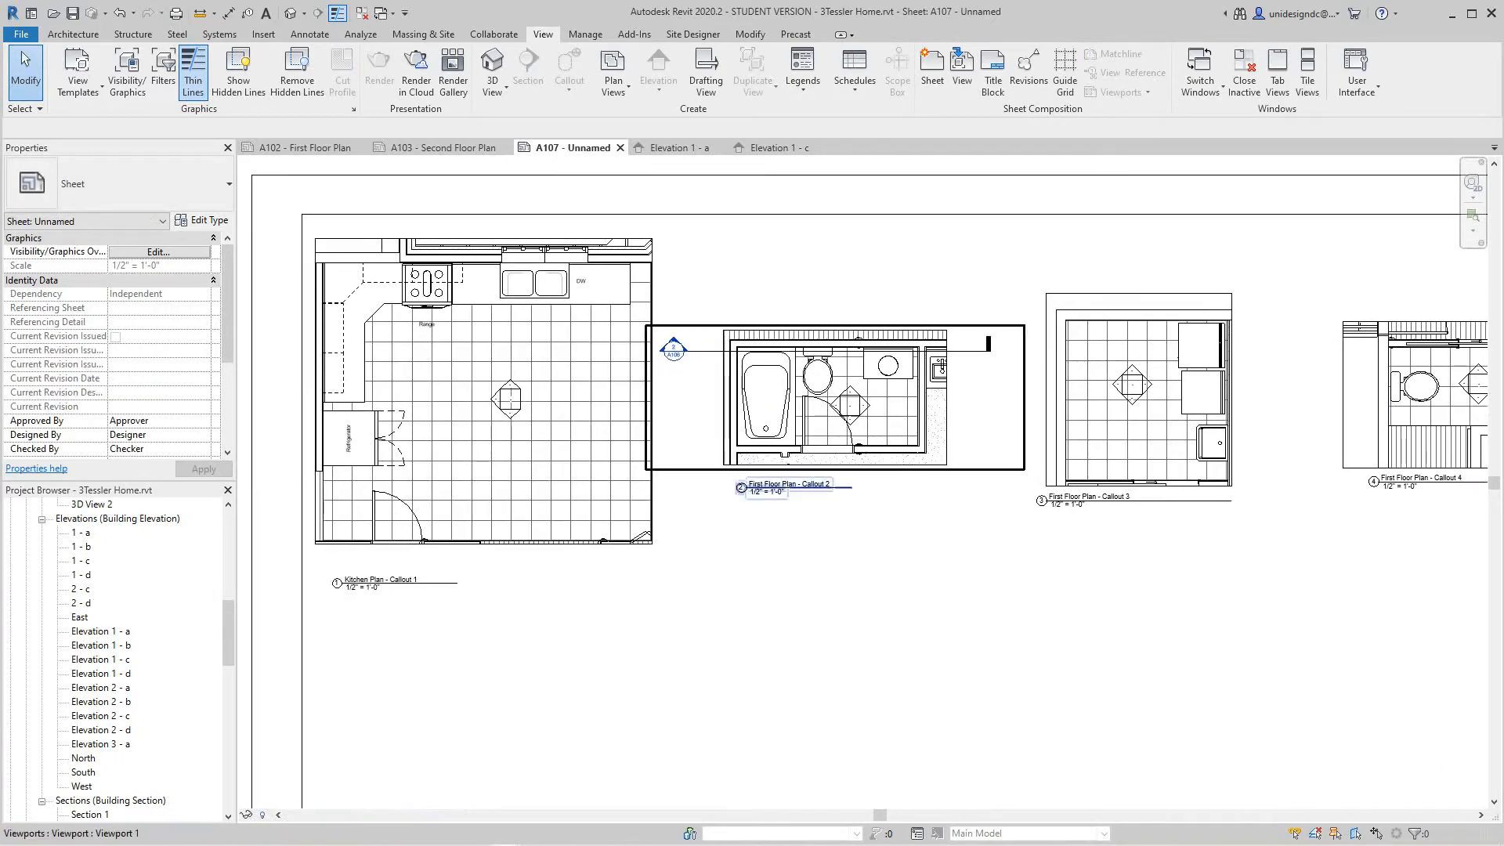
pyautogui.click(944, 458)
pyautogui.scroll(-2, 1042, 548)
pyautogui.moveTo(1041, 548); pyautogui.dragTo(859, 557, button='middle')
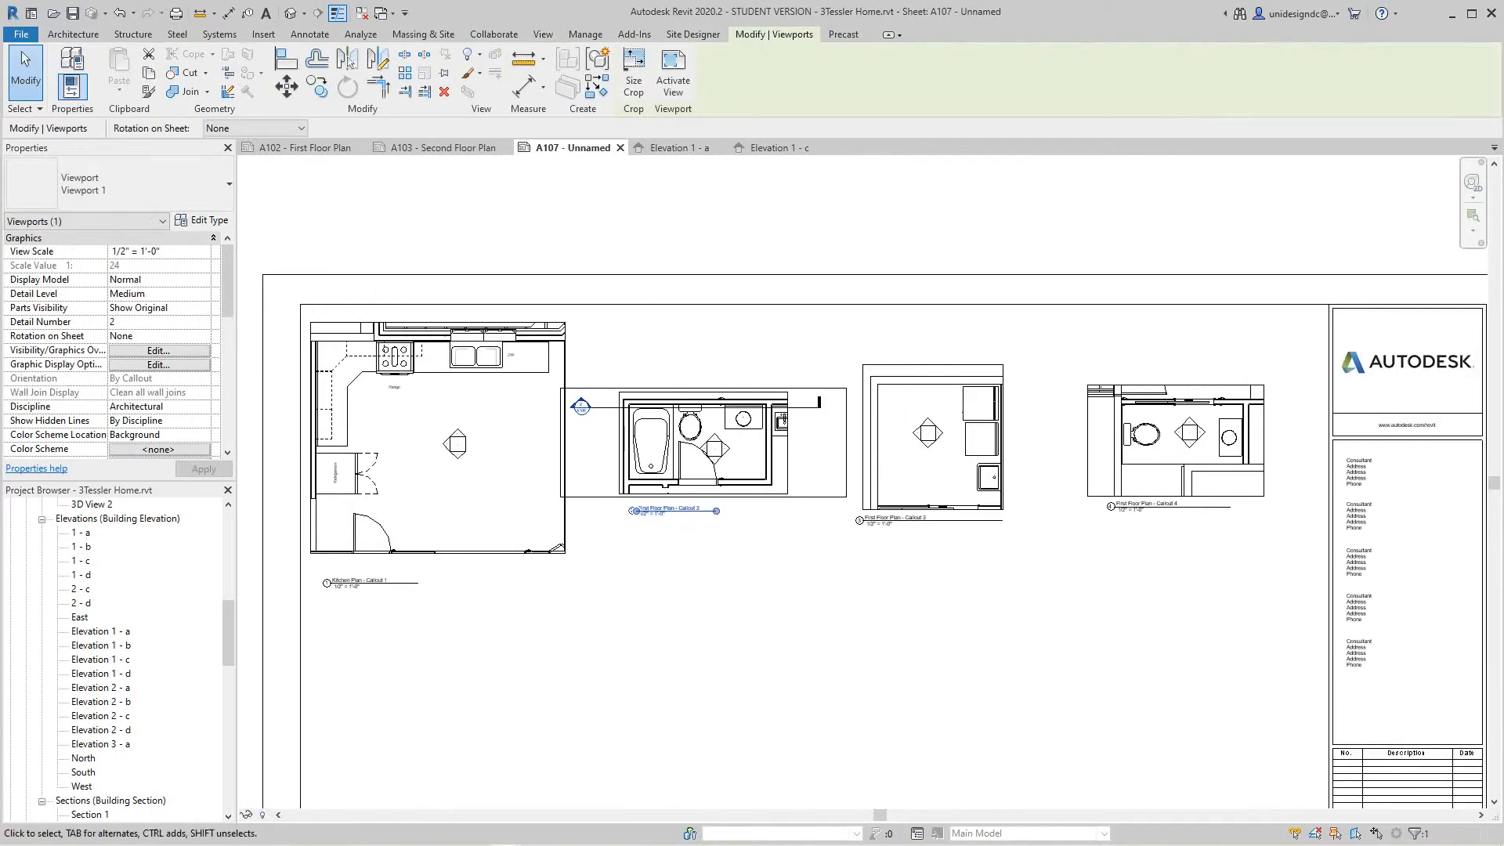
pyautogui.click(861, 520)
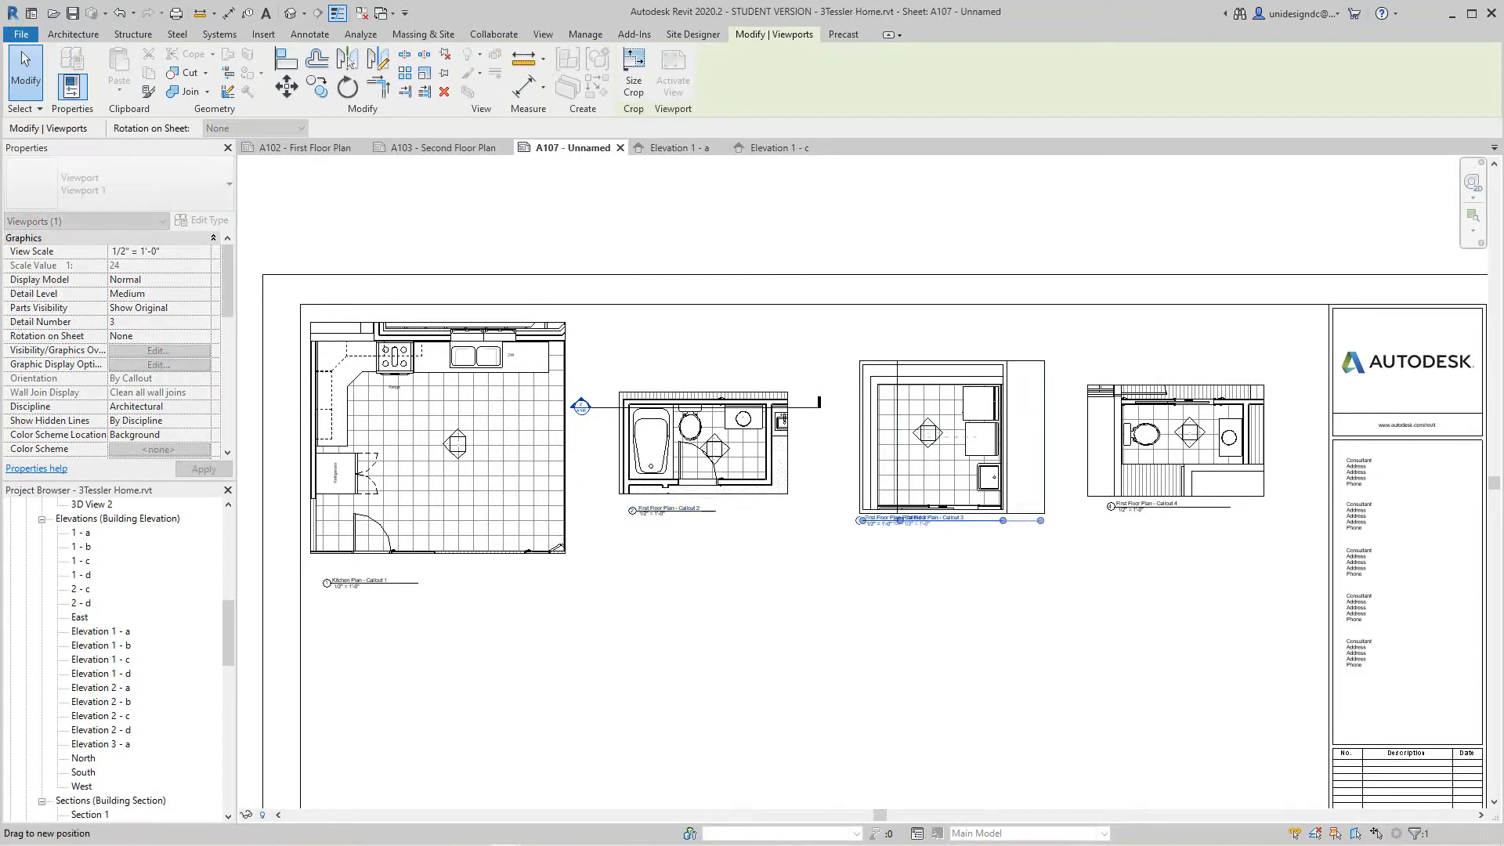
pyautogui.moveTo(861, 520); pyautogui.dragTo(887, 520)
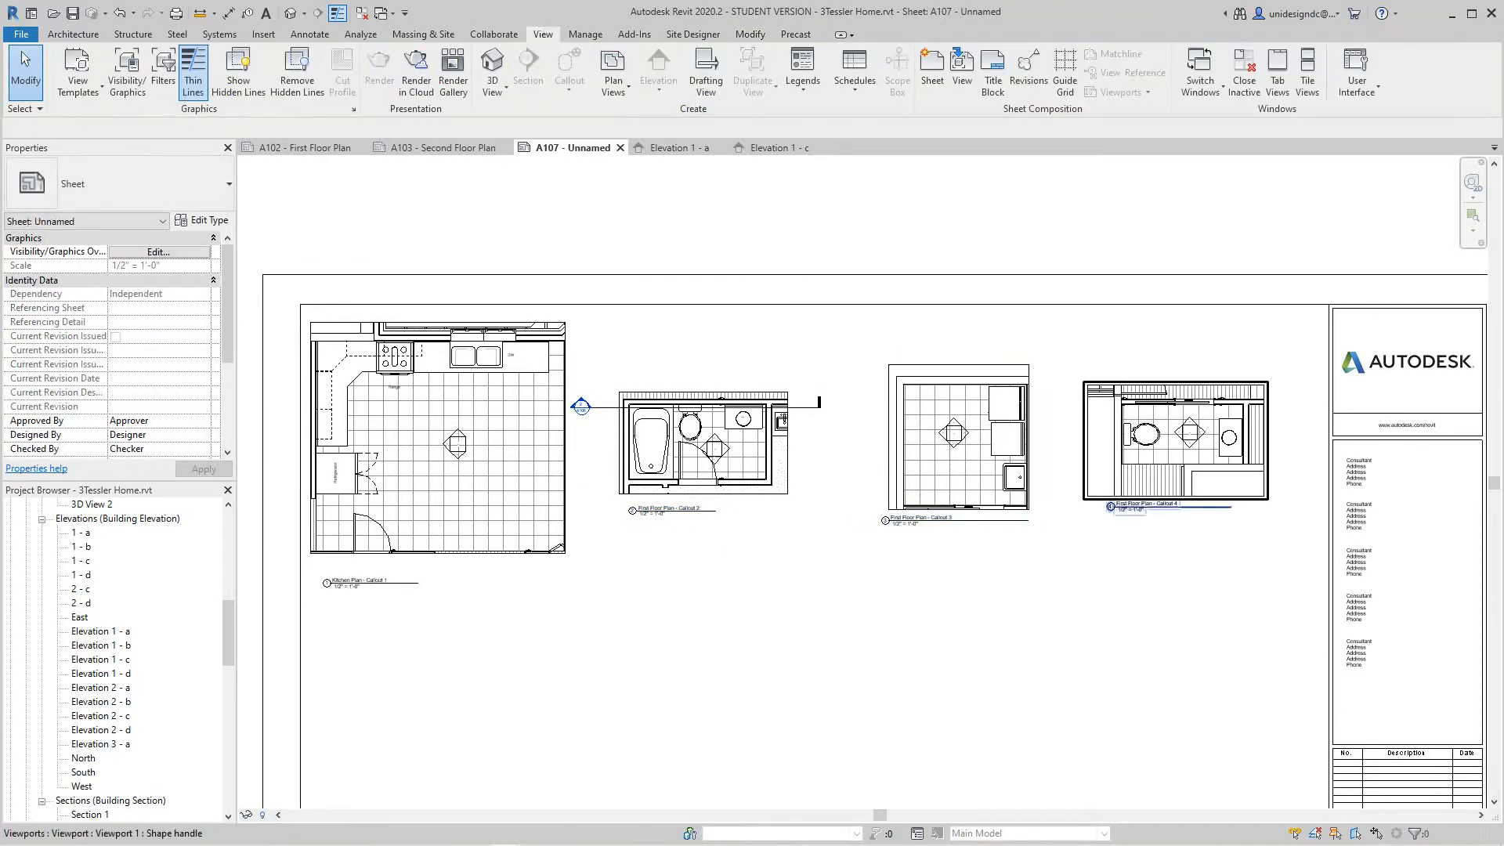
pyautogui.moveTo(704, 443)
pyautogui.mouseDown()
pyautogui.moveTo(741, 442)
pyautogui.moveTo(720, 442)
pyautogui.mouseUp()
pyautogui.press('Escape')
# Examine the four callout plans and the kitchen plan's title on the sheet, and look over the Elevation 1 - a view
pyautogui.scroll(-1, 862, 541)
pyautogui.moveTo(861, 541); pyautogui.dragTo(942, 516, button='middle')
pyautogui.scroll(-4, 985, 441)
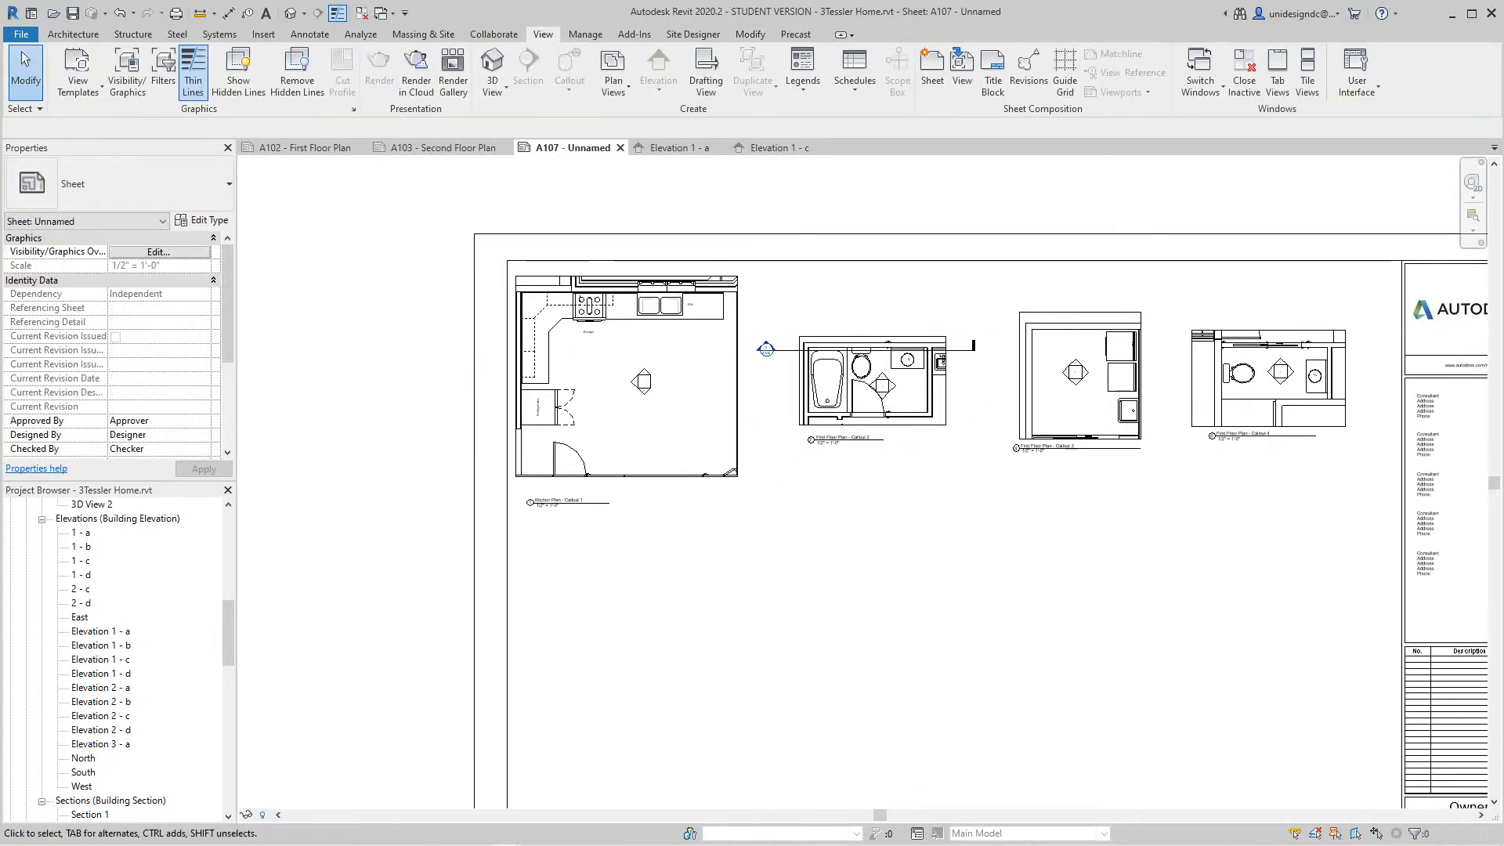
pyautogui.scroll(7, 719, 491)
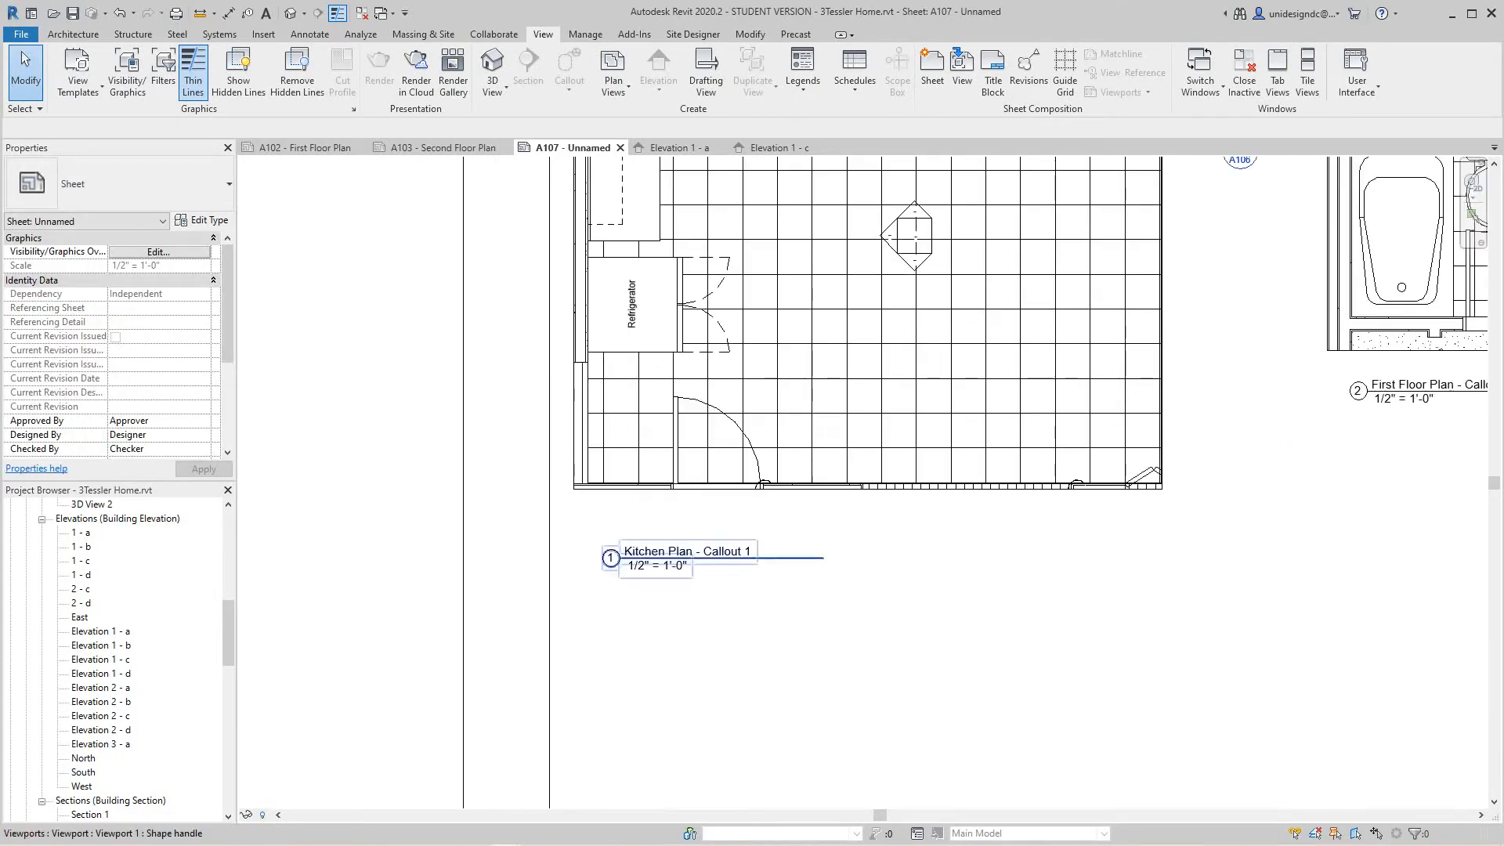
pyautogui.scroll(-3, 907, 552)
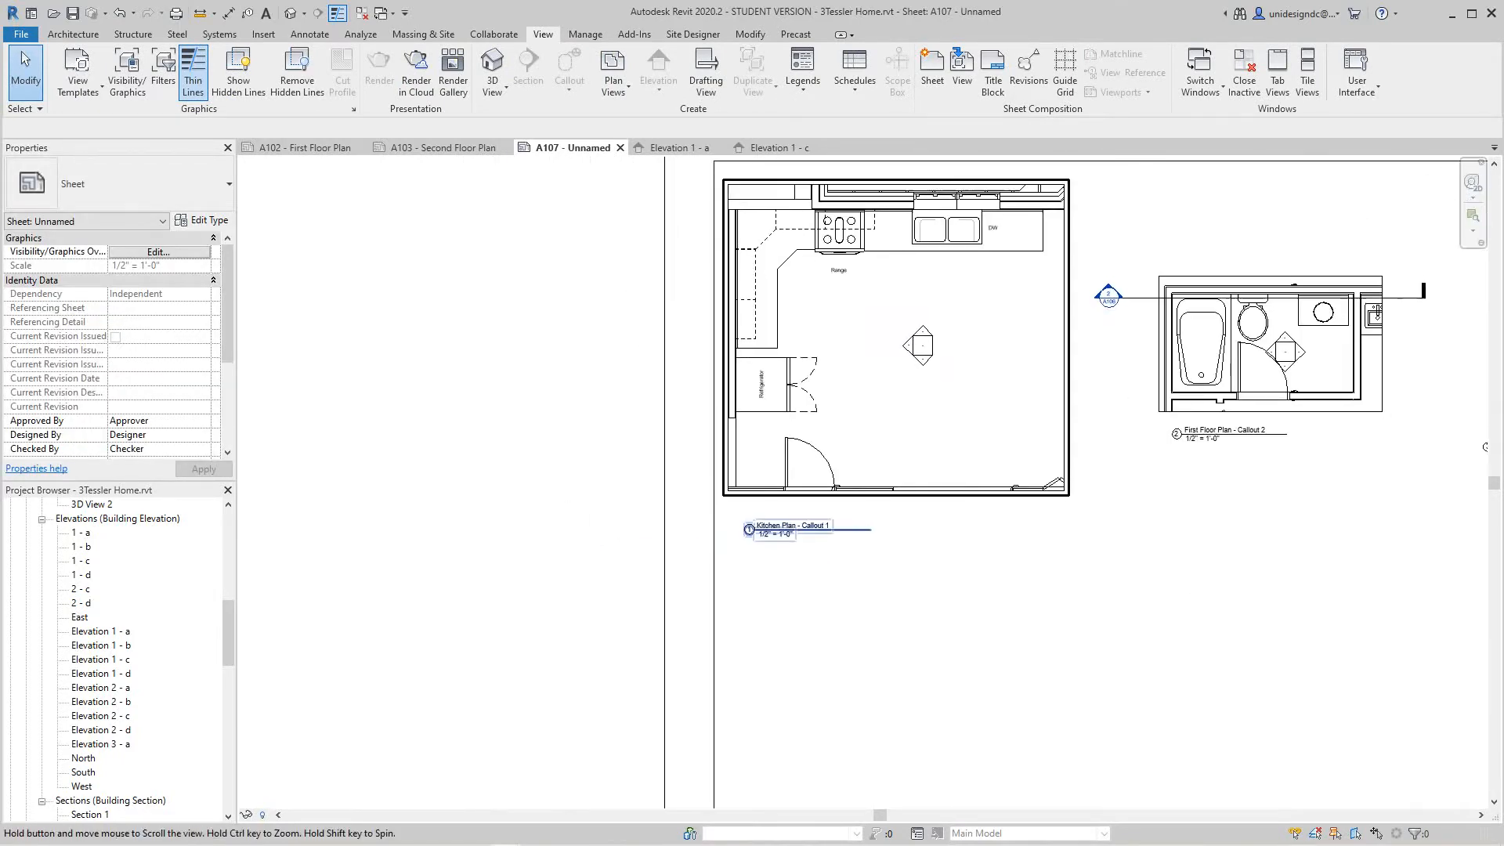
pyautogui.scroll(2, 948, 388)
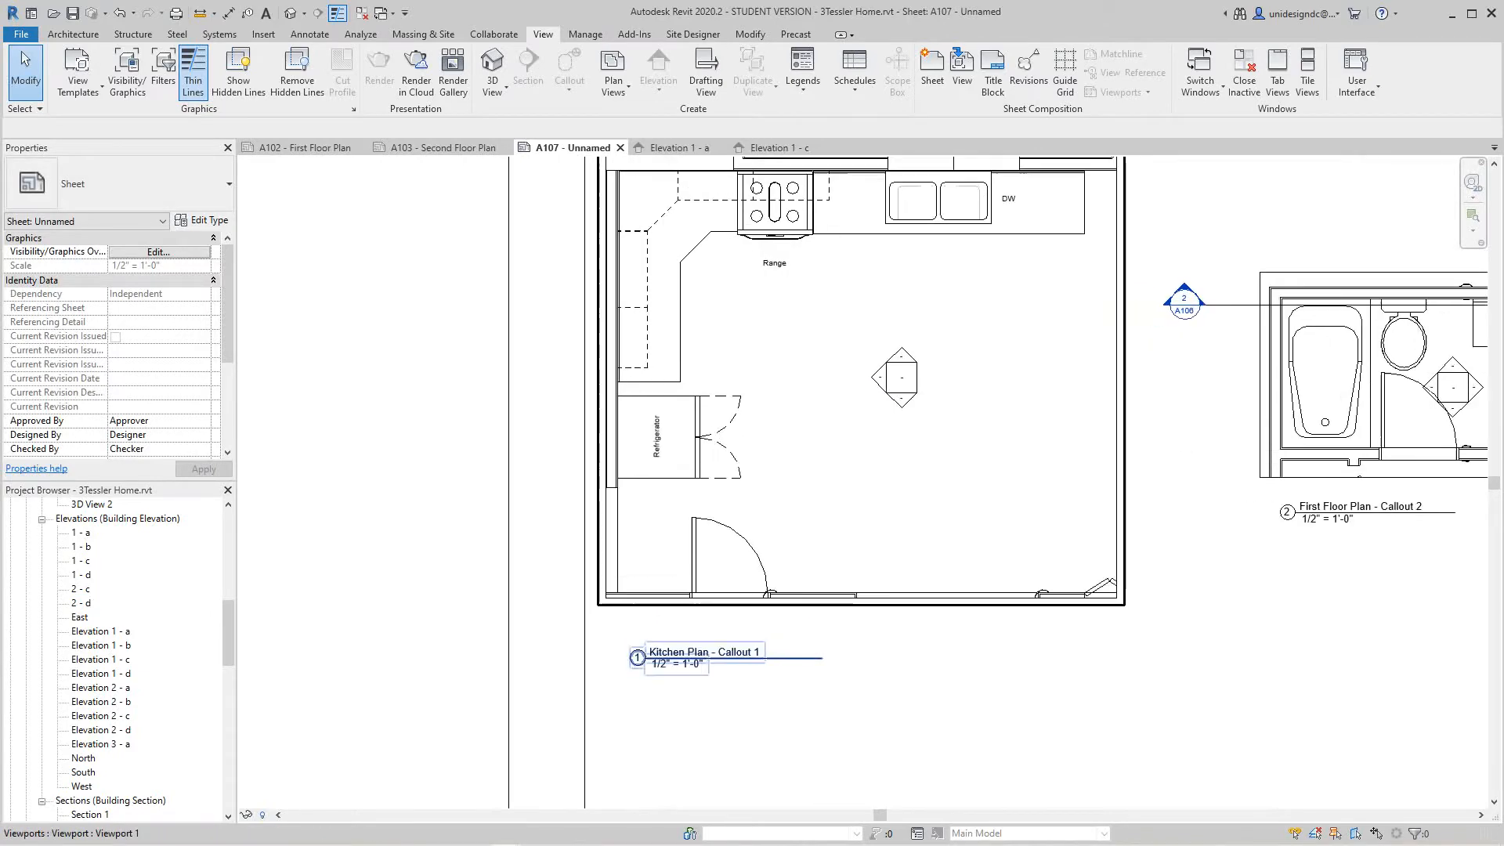
pyautogui.scroll(-3, 947, 388)
pyautogui.moveTo(947, 388); pyautogui.dragTo(897, 370, button='middle')
pyautogui.scroll(1, 672, 544)
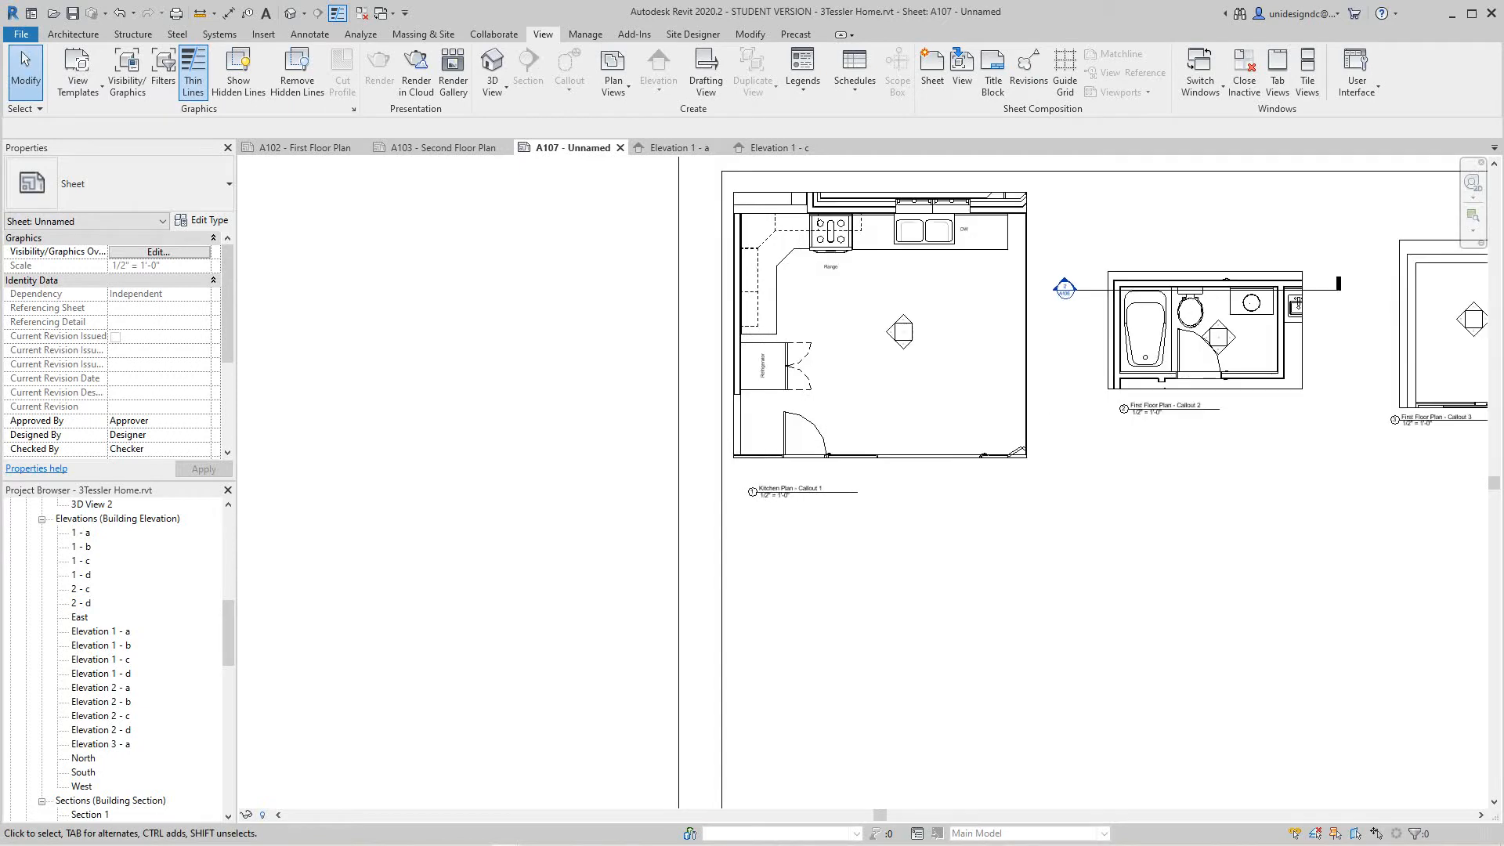
pyautogui.scroll(-1, 427, 594)
pyautogui.doubleClick(101, 630)
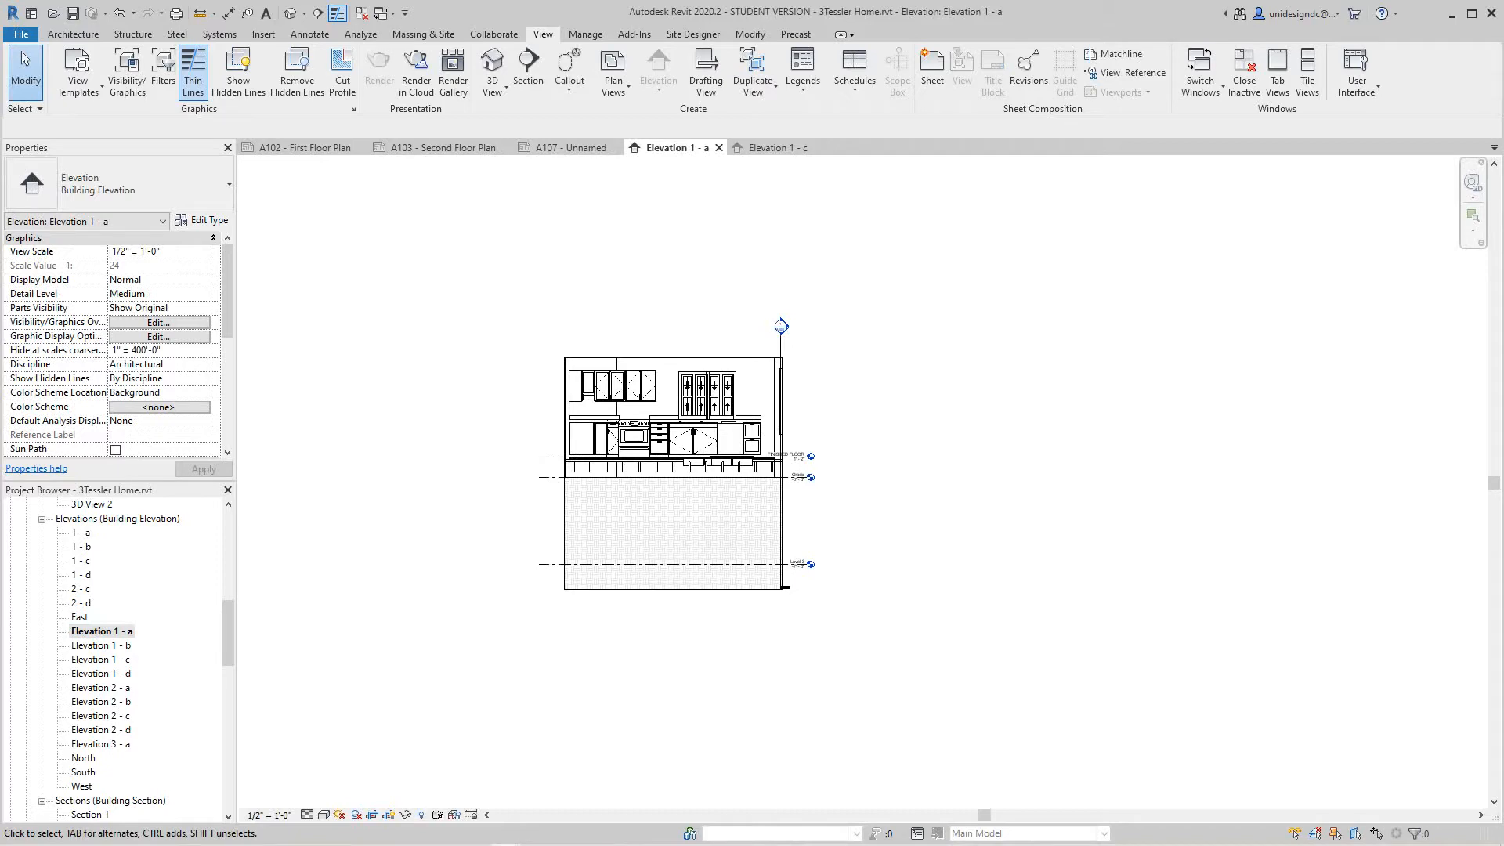
pyautogui.click(570, 148)
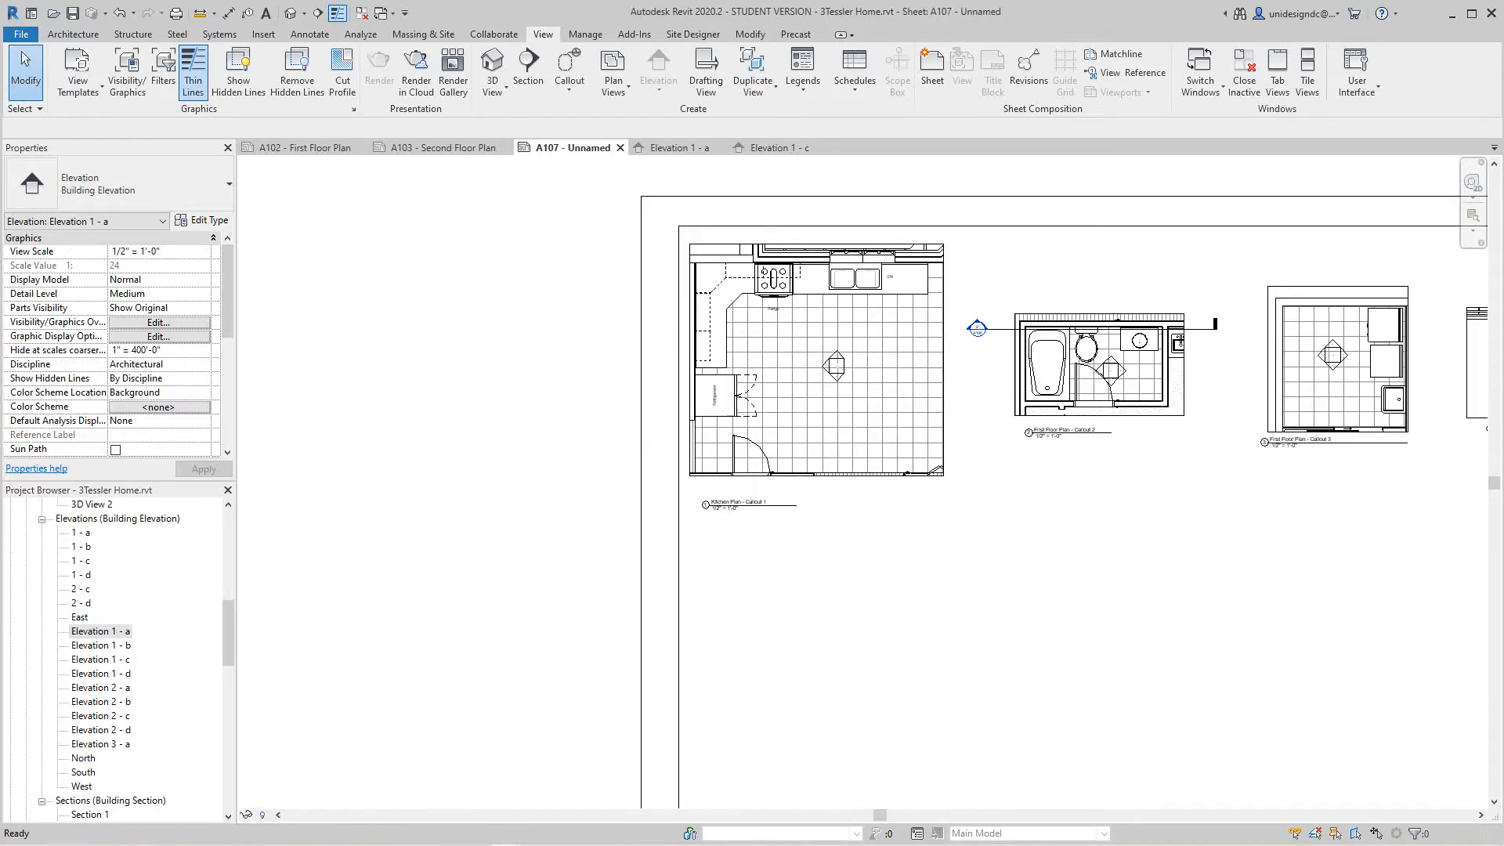
# Rename sheet A107 to "Interior Part Plans & Elevations 1", keeping its number
pyautogui.scroll(-3, 400, 721)
pyautogui.scroll(-2, 117, 661)
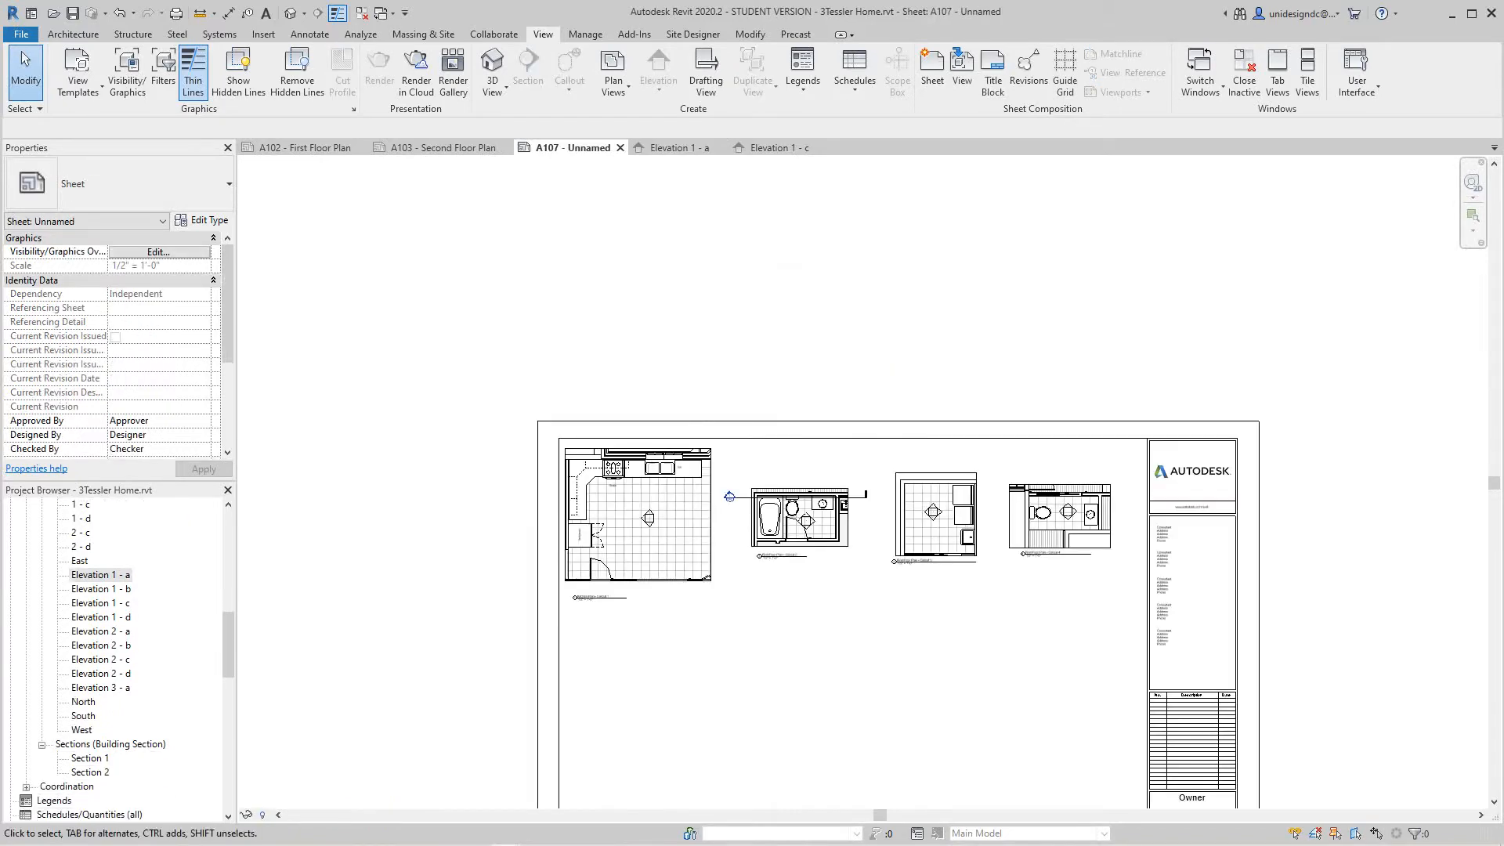
pyautogui.scroll(2, 118, 662)
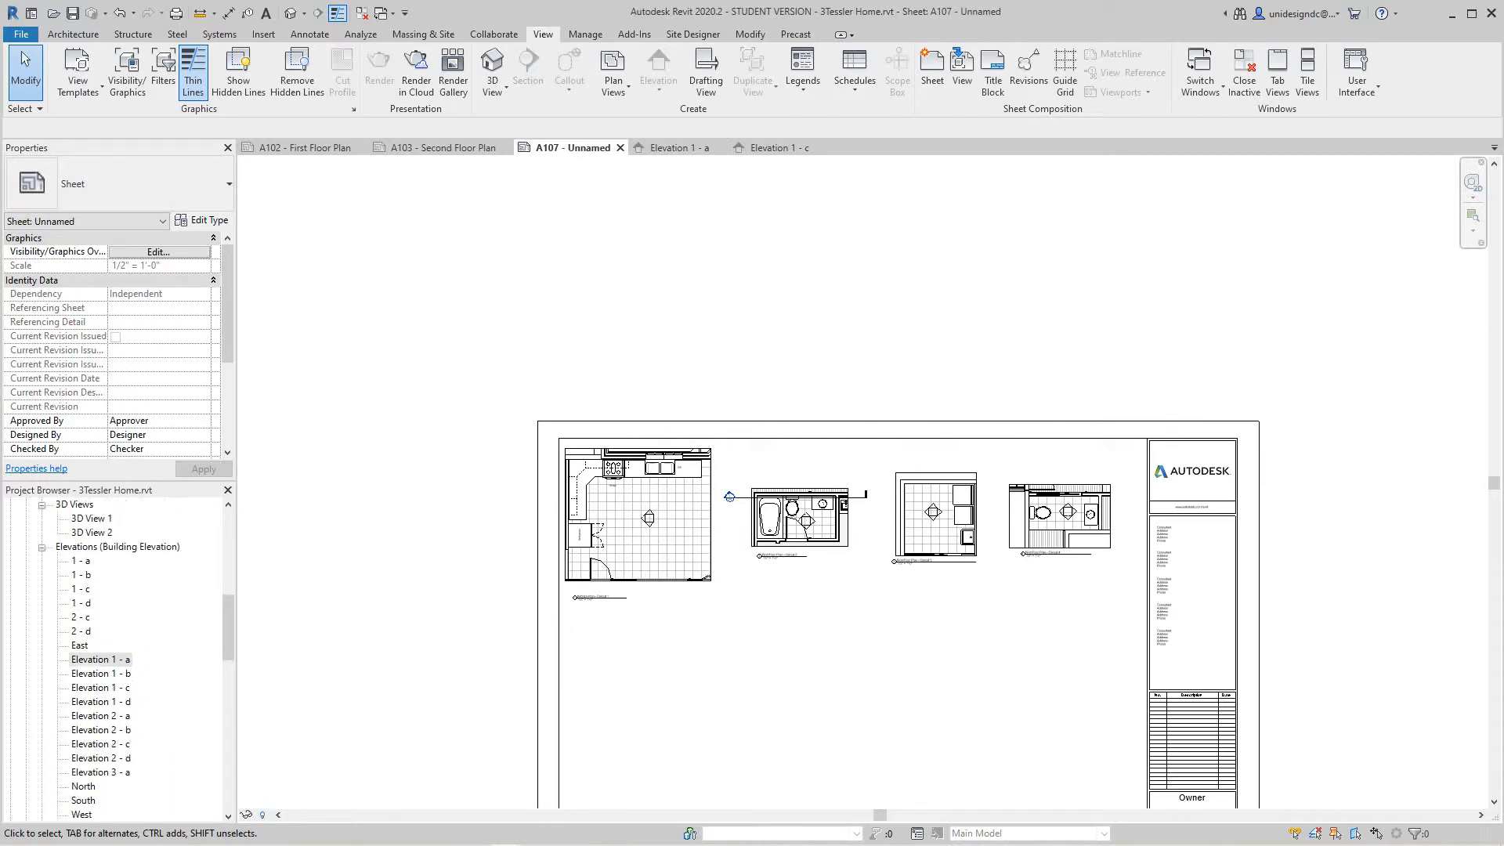
pyautogui.scroll(-6, 118, 662)
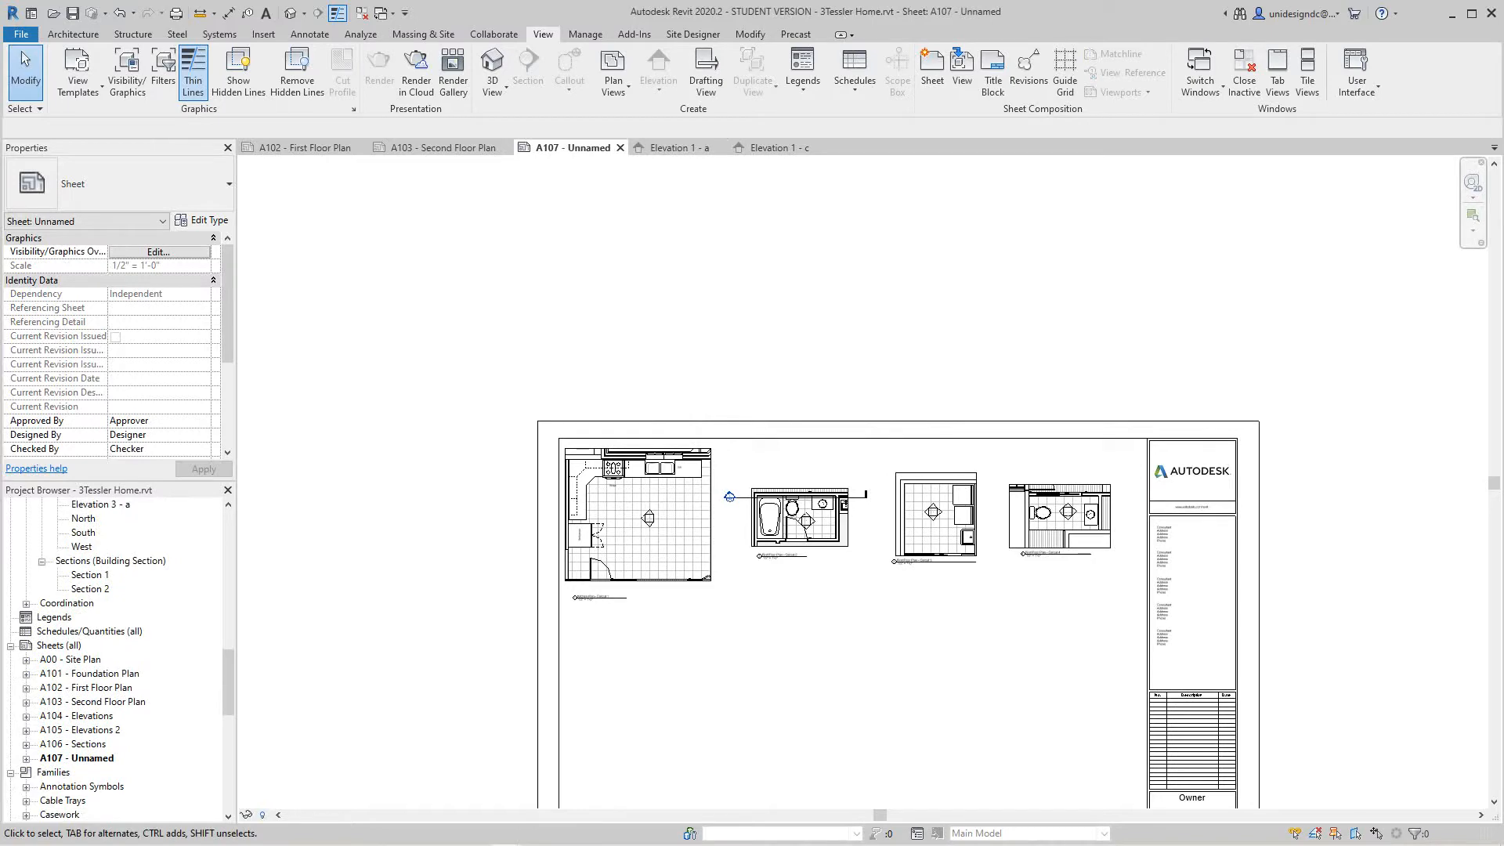
pyautogui.rightClick(87, 758)
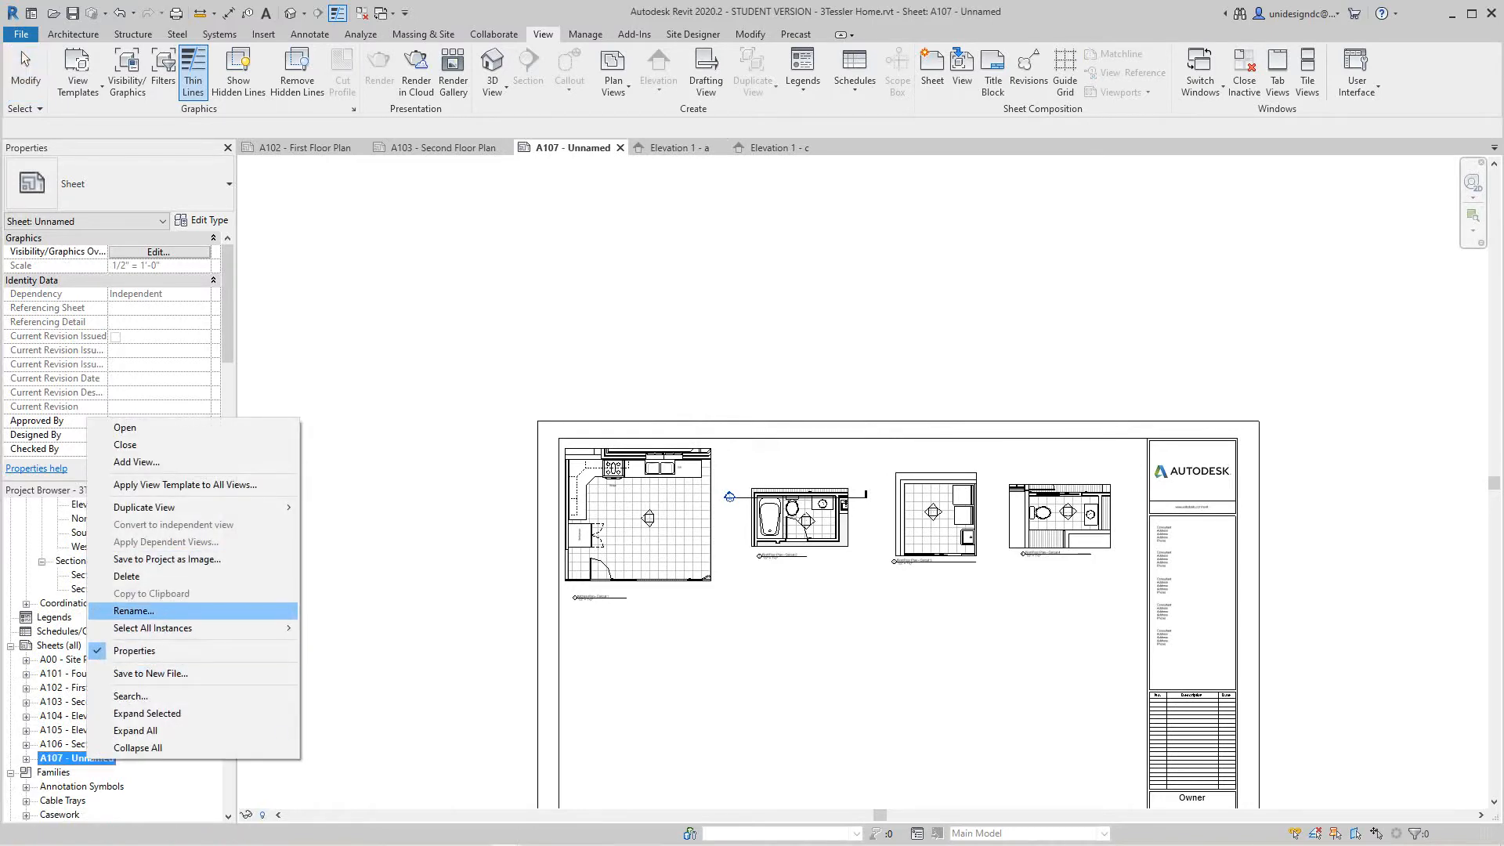
pyautogui.click(133, 610)
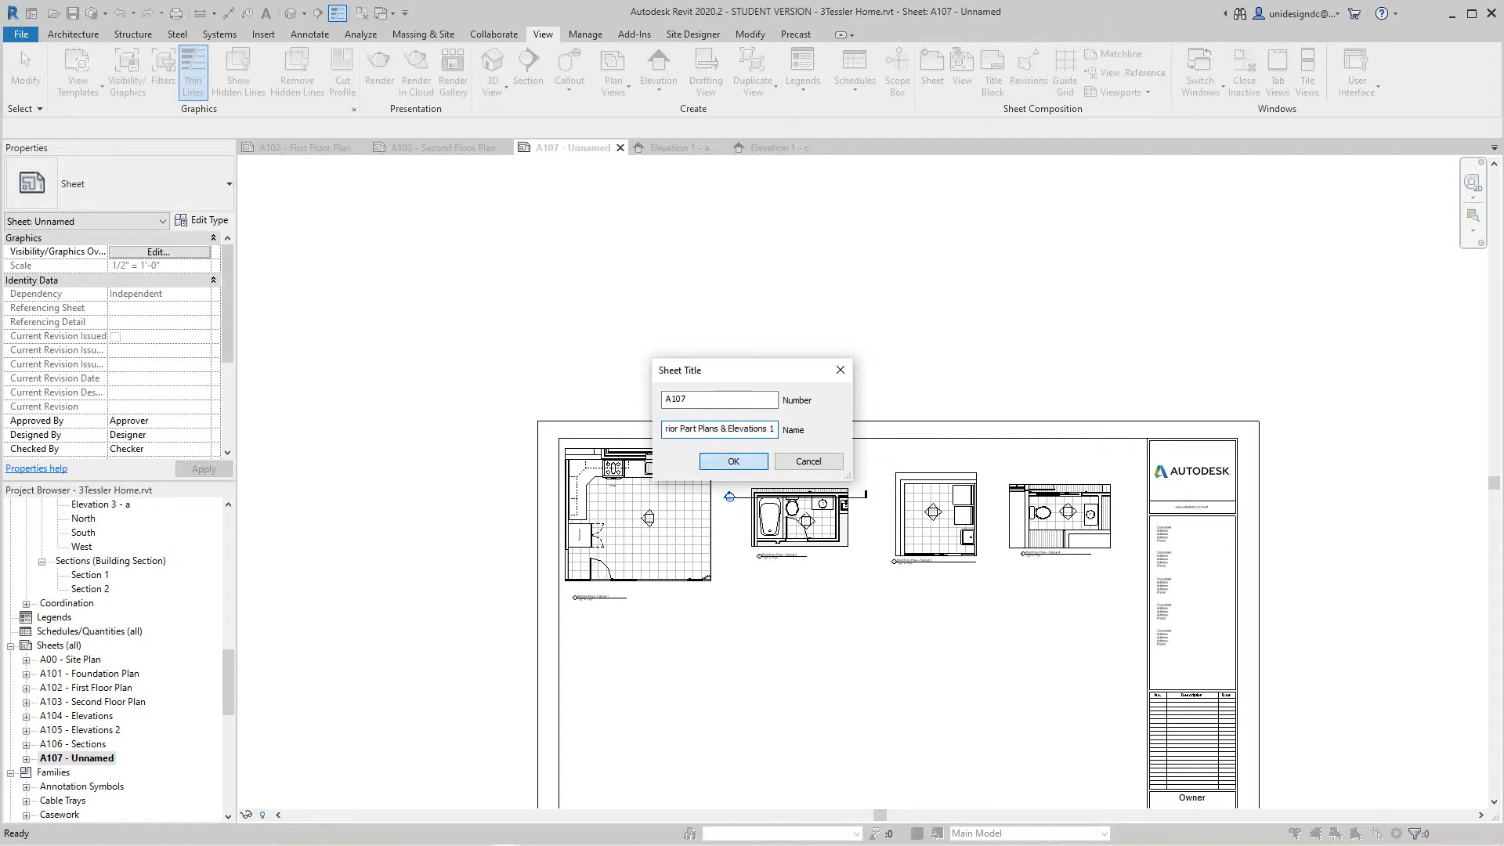
pyautogui.press('Return')
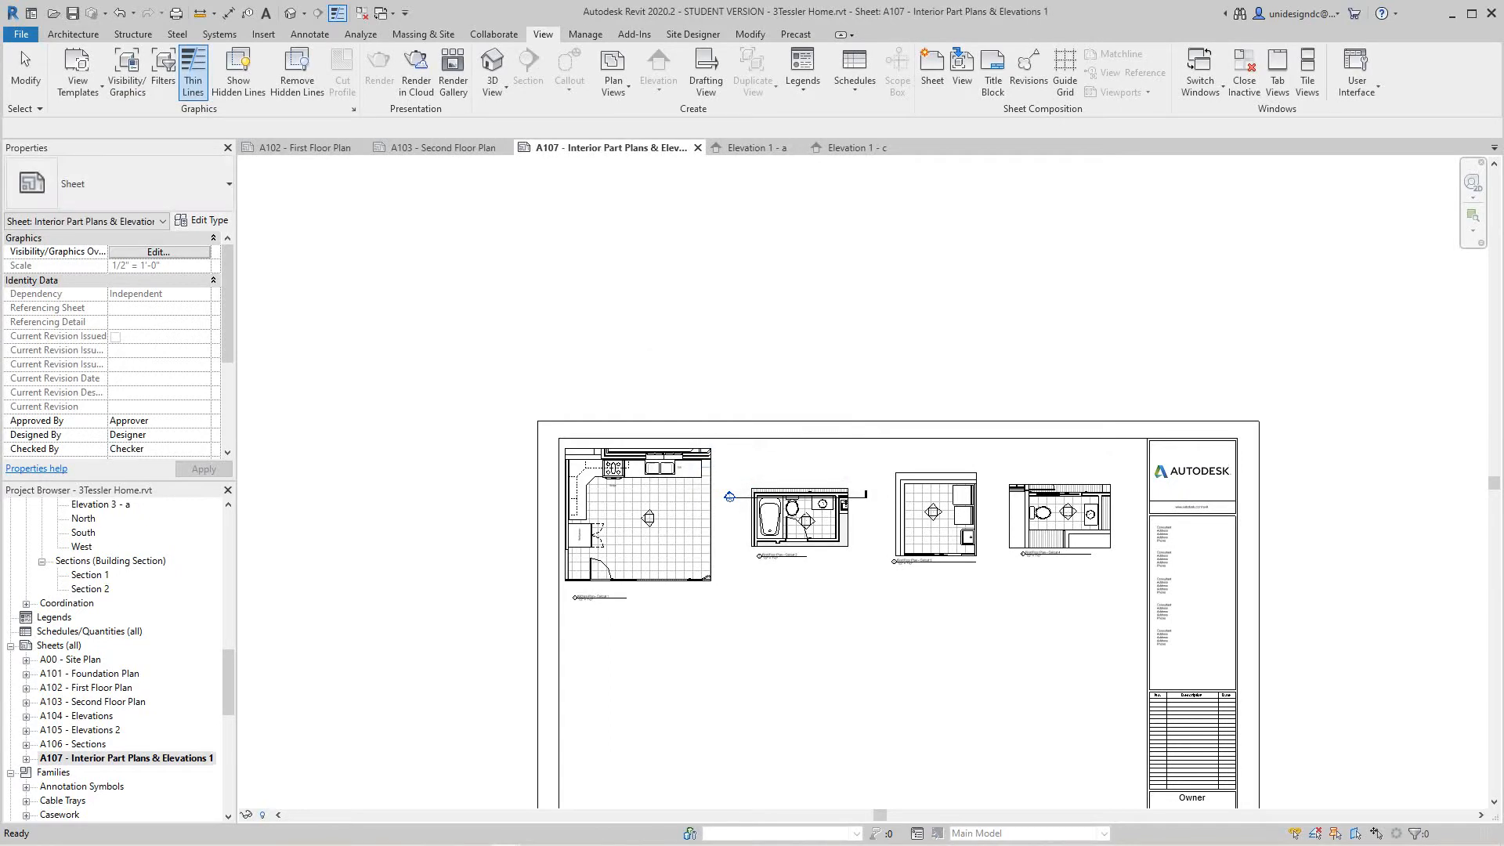
# Place the Elevation 1 - a view on sheet A107 directly below the kitchen callout plan
pyautogui.scroll(4, 670, 467)
pyautogui.scroll(-2, 716, 542)
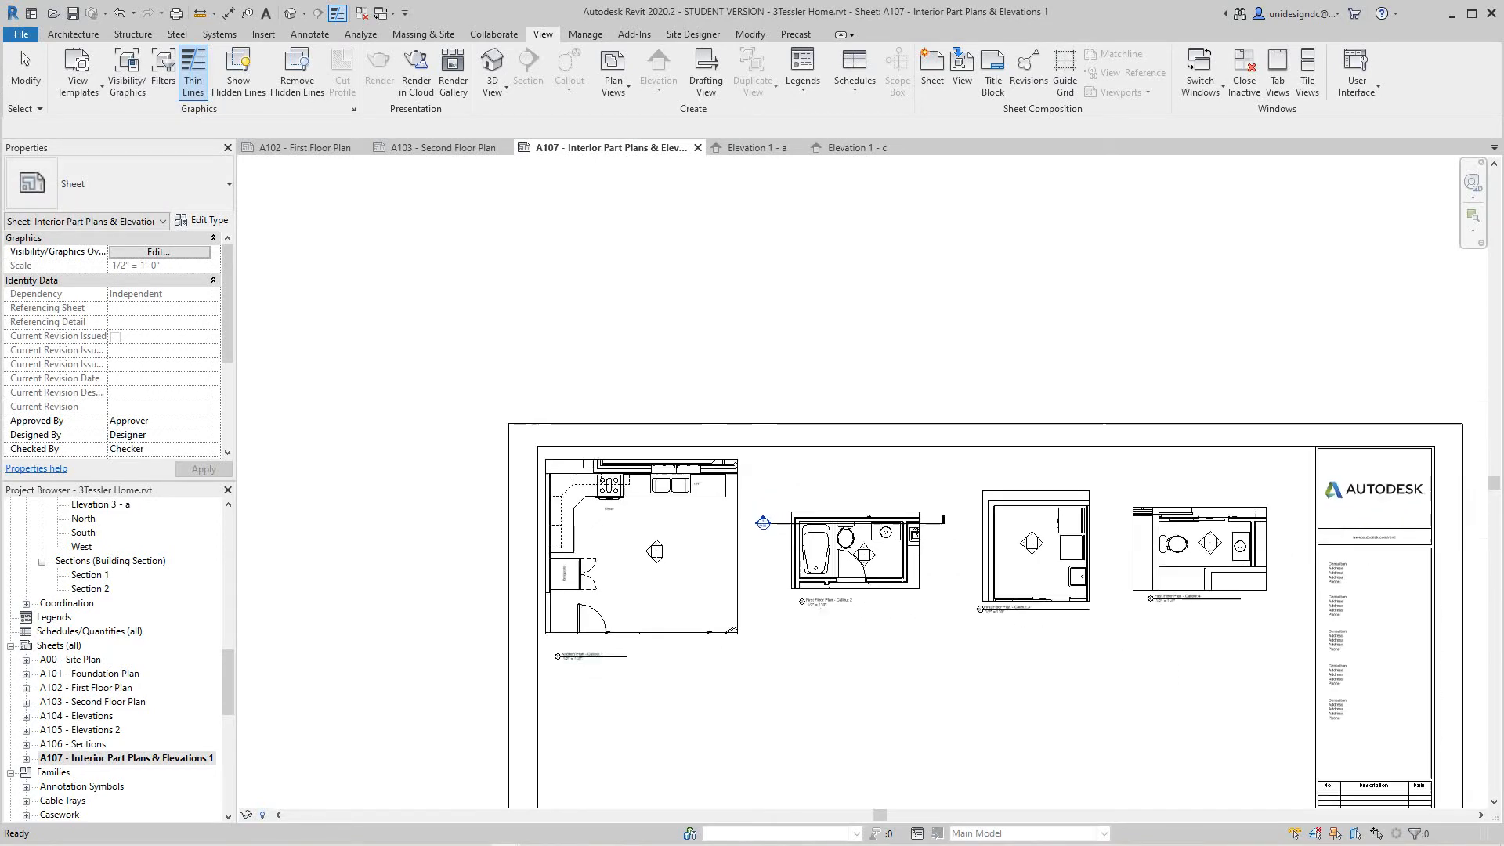
pyautogui.scroll(-1, 769, 548)
pyautogui.scroll(6, 695, 556)
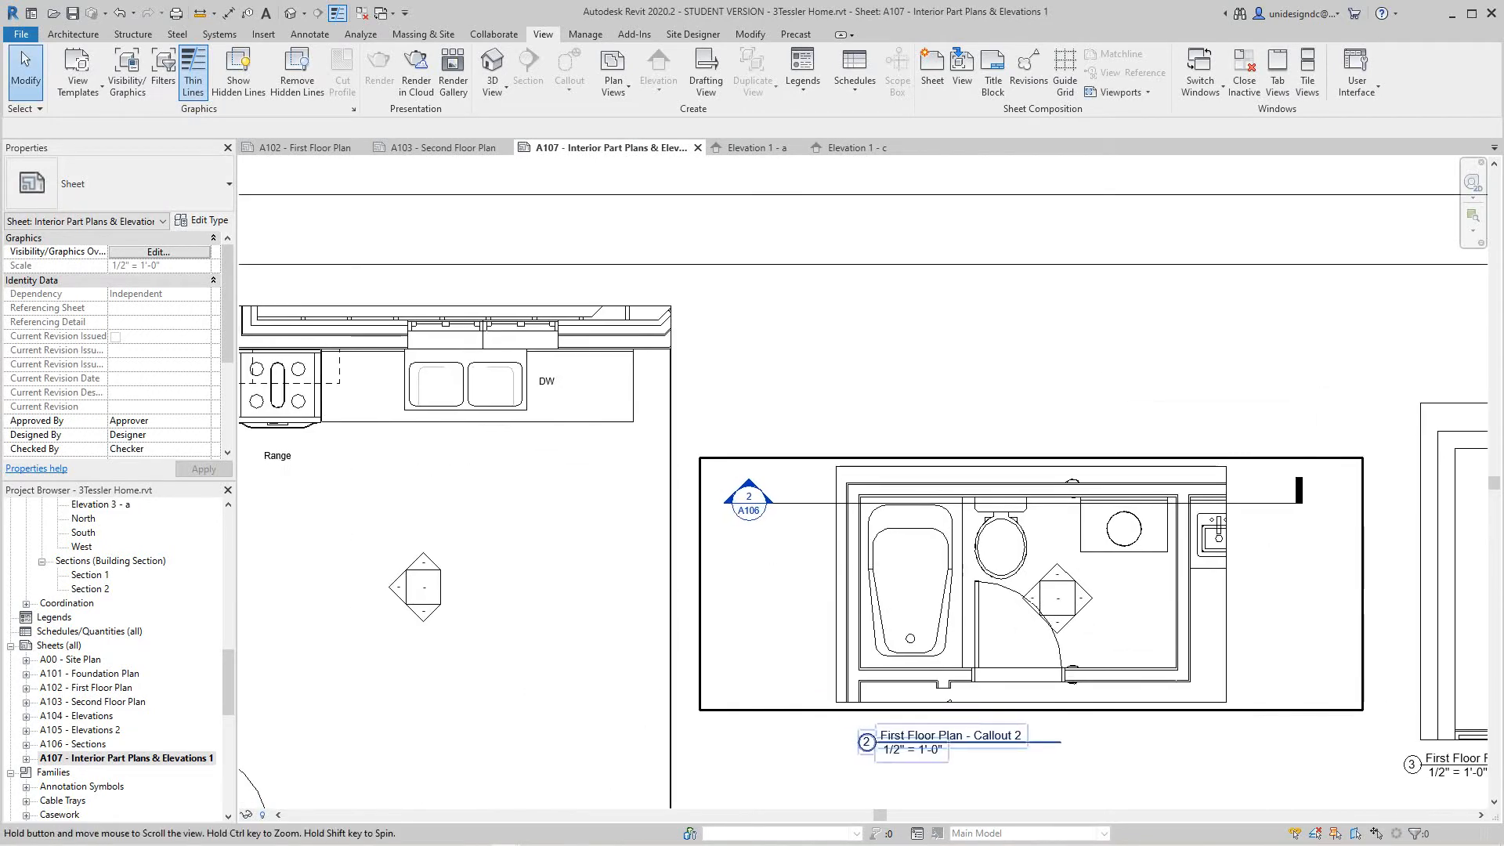
pyautogui.scroll(-7, 764, 490)
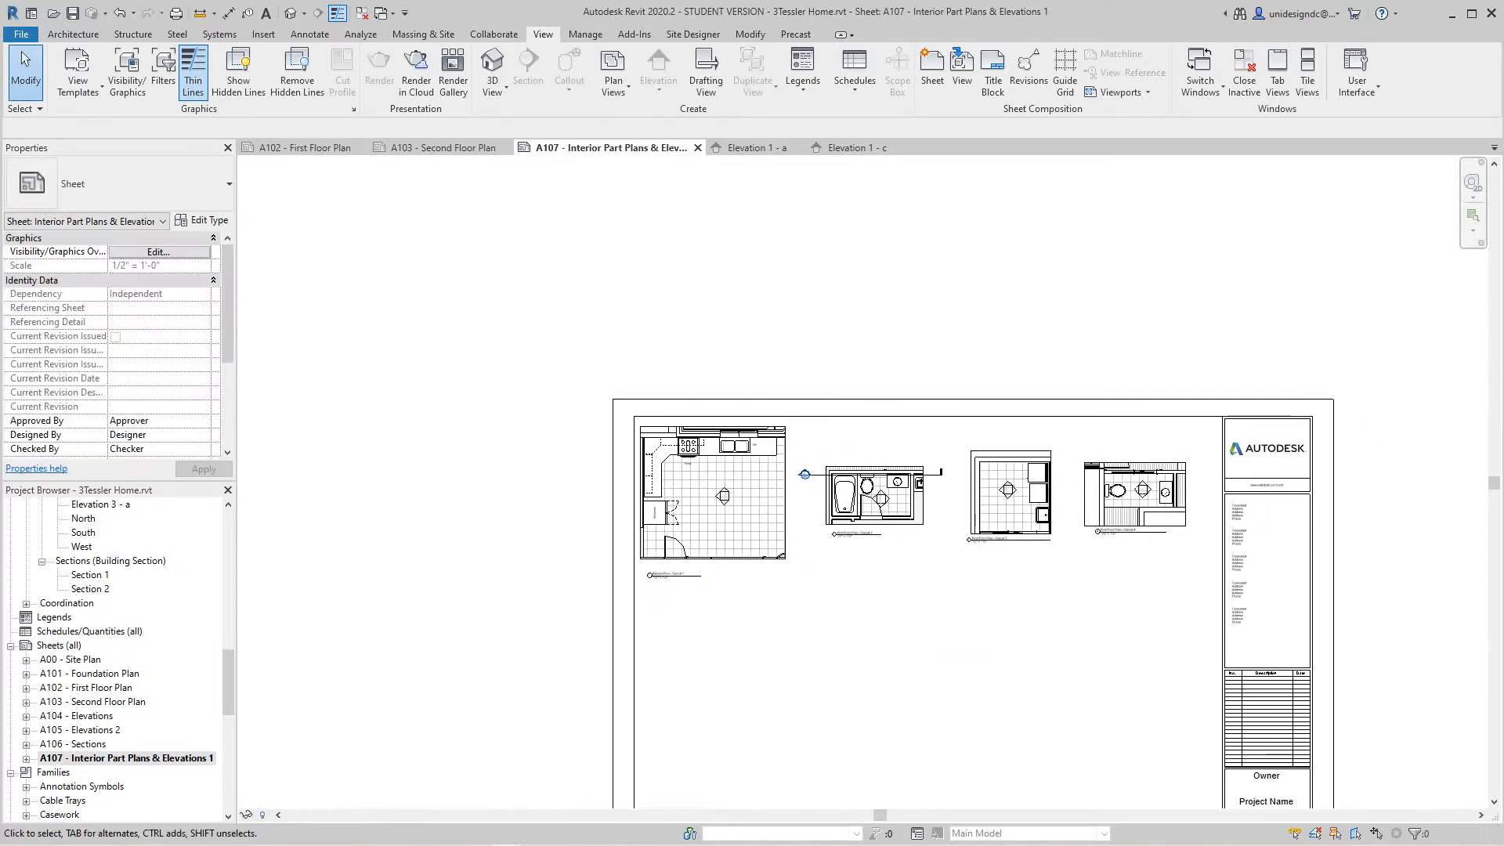
pyautogui.scroll(5, 118, 705)
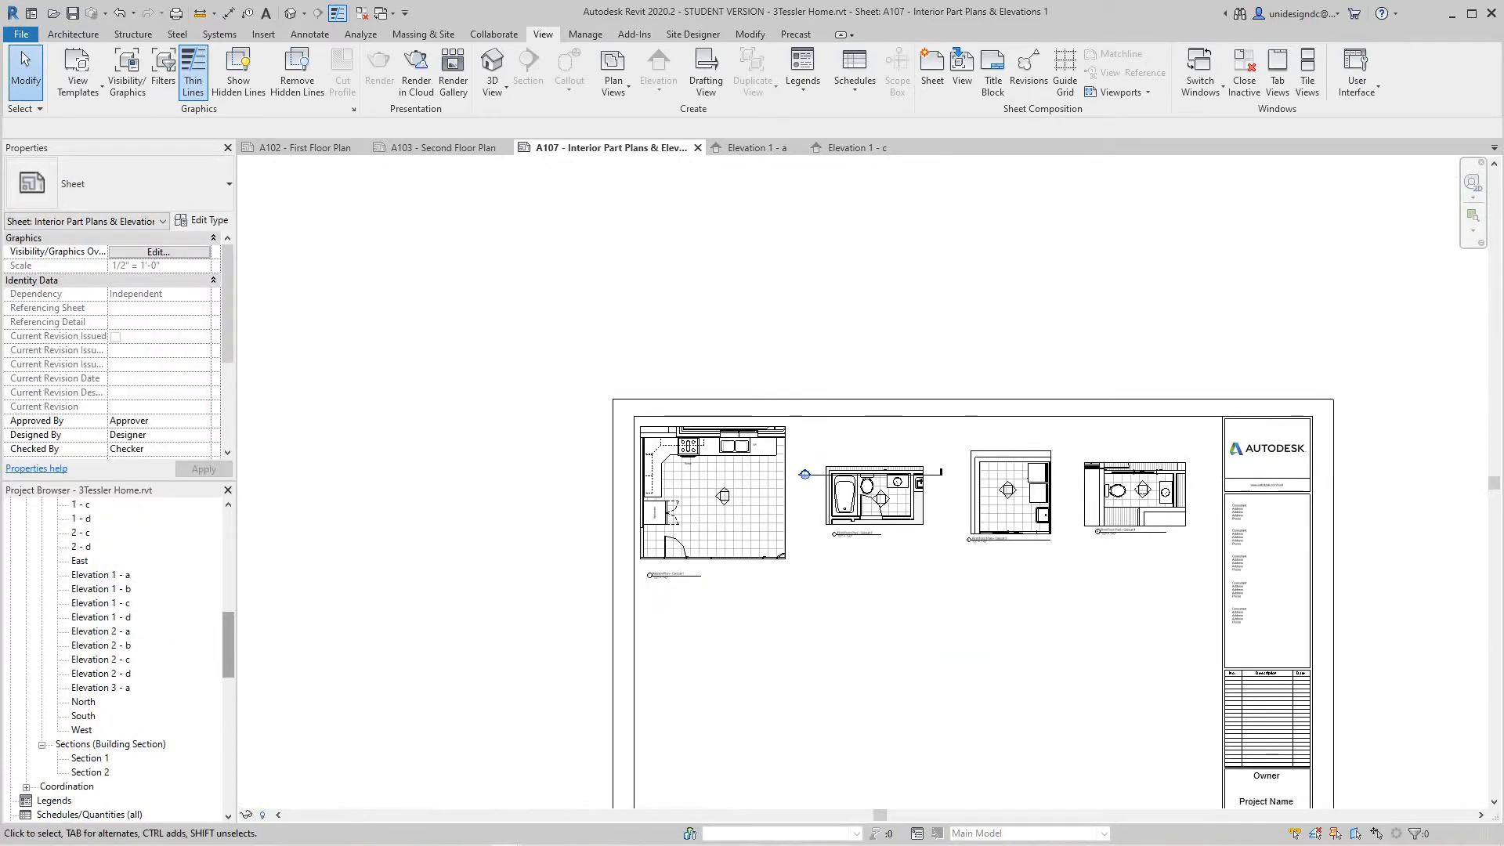
pyautogui.scroll(1, 118, 658)
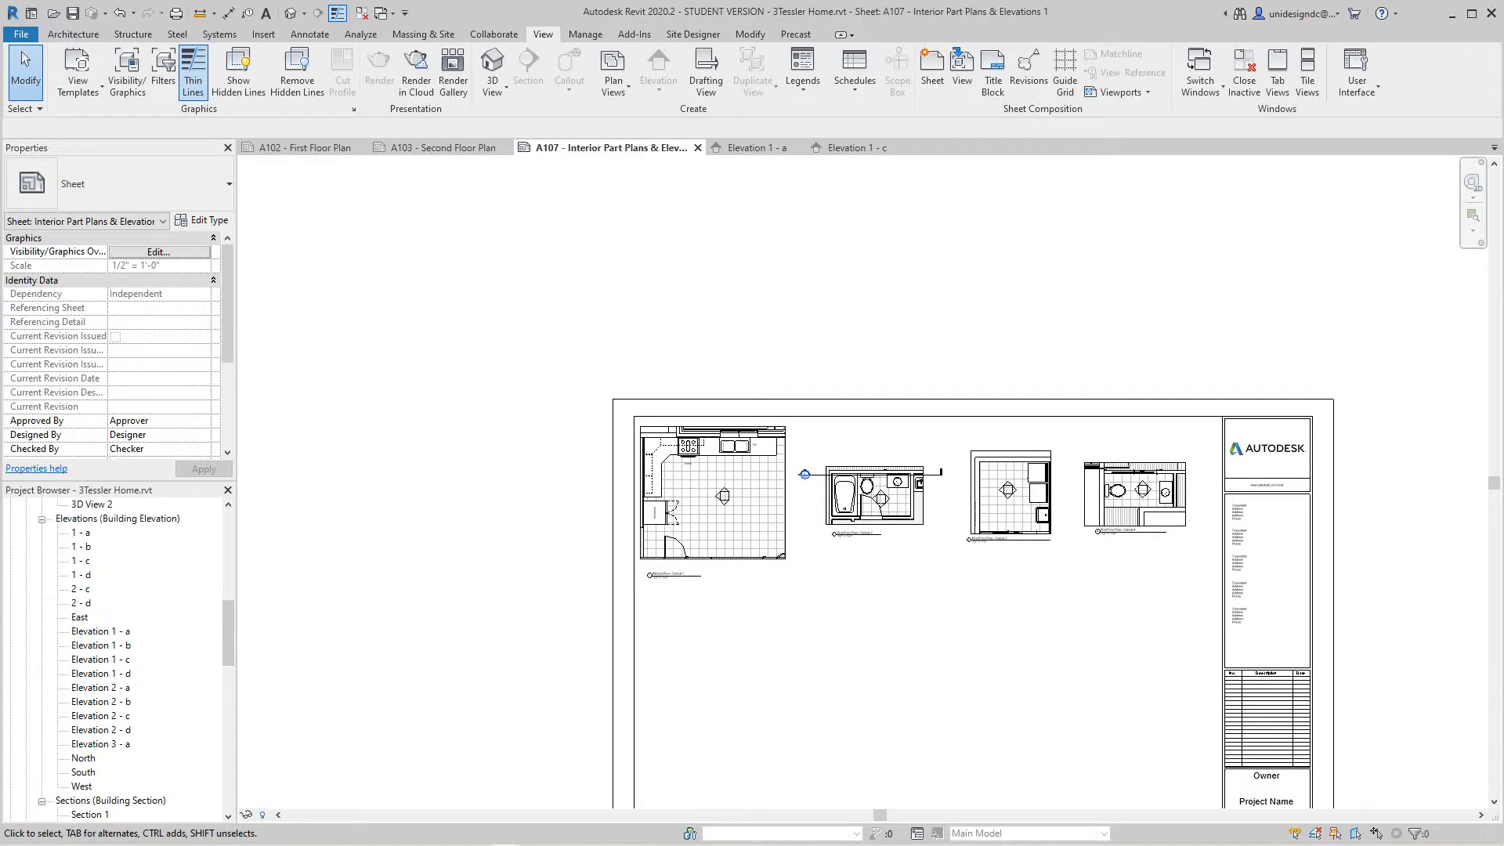
pyautogui.click(100, 631)
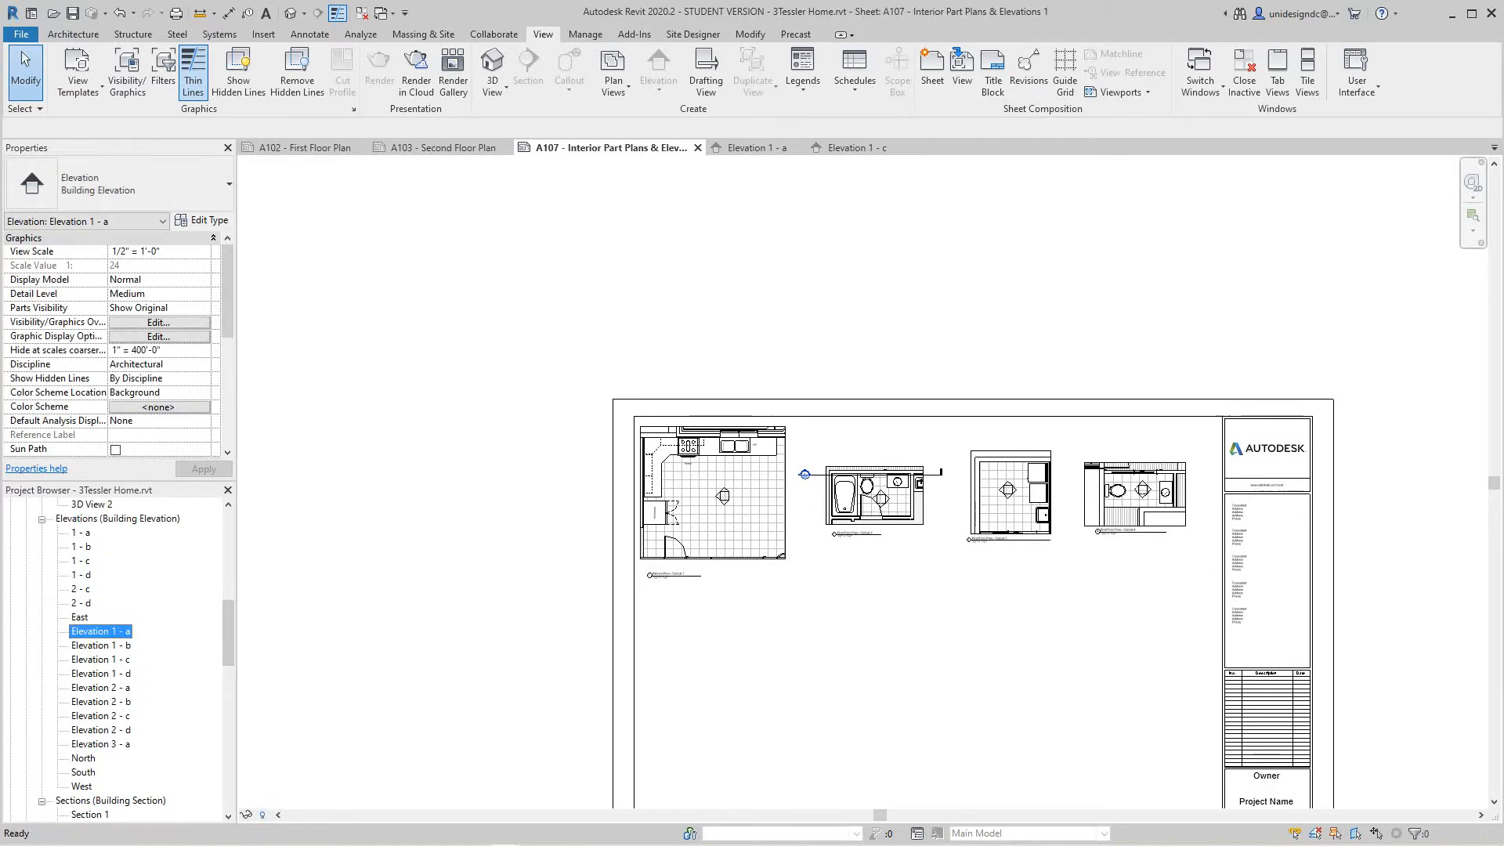
pyautogui.moveTo(100, 632); pyautogui.dragTo(725, 663)
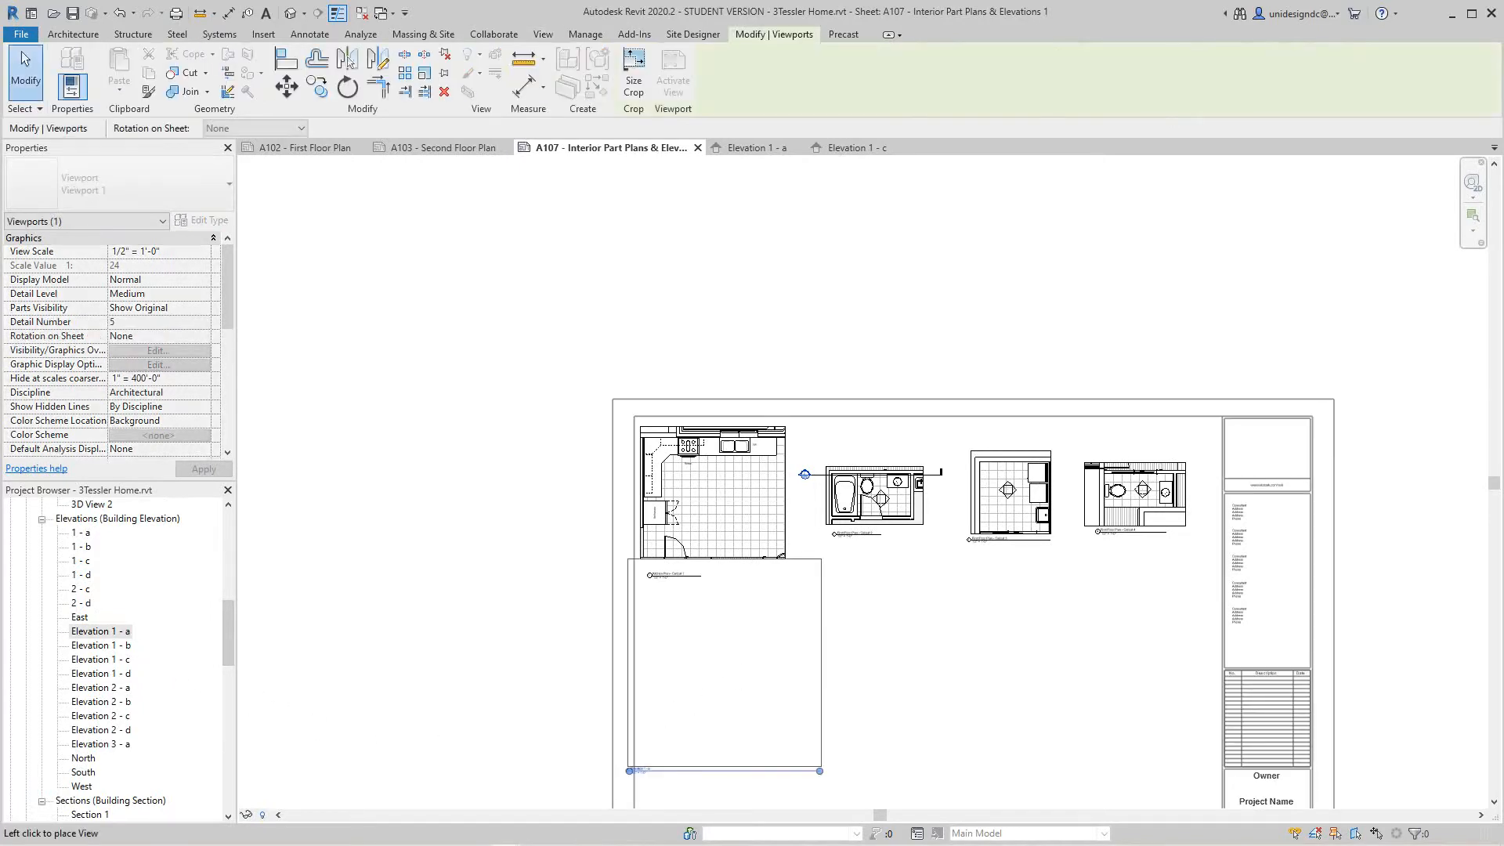
pyautogui.scroll(1, 727, 663)
pyautogui.click(749, 693)
pyautogui.moveTo(749, 693); pyautogui.dragTo(755, 588, button='middle')
pyautogui.press('Escape')
# Check the detail and sheet reference on the kitchen plan's elevation marker and the placed elevation below it
pyautogui.scroll(-1, 791, 592)
pyautogui.scroll(3, 775, 665)
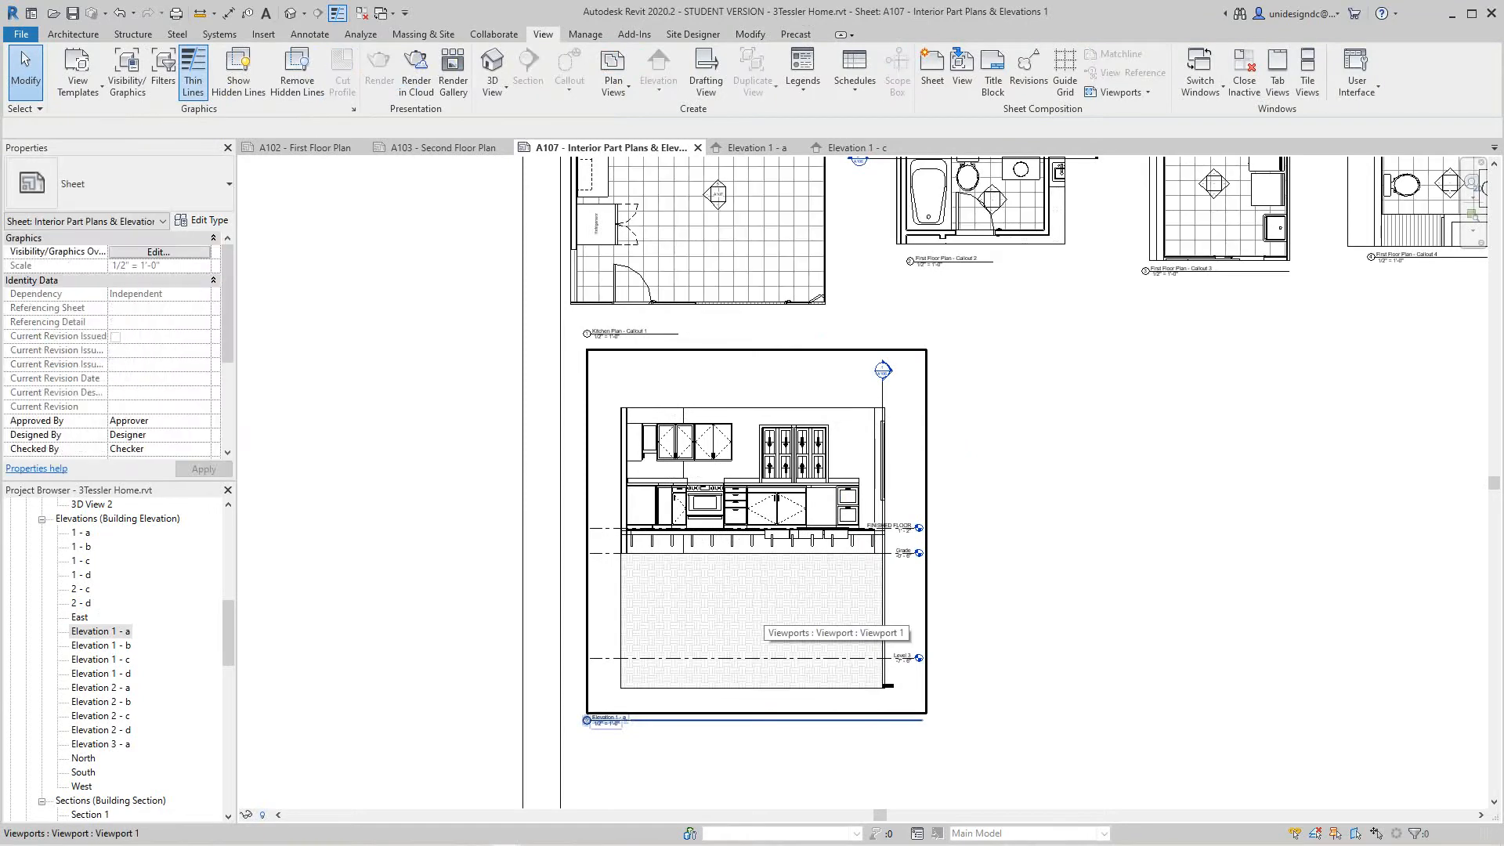
pyautogui.scroll(8, 717, 196)
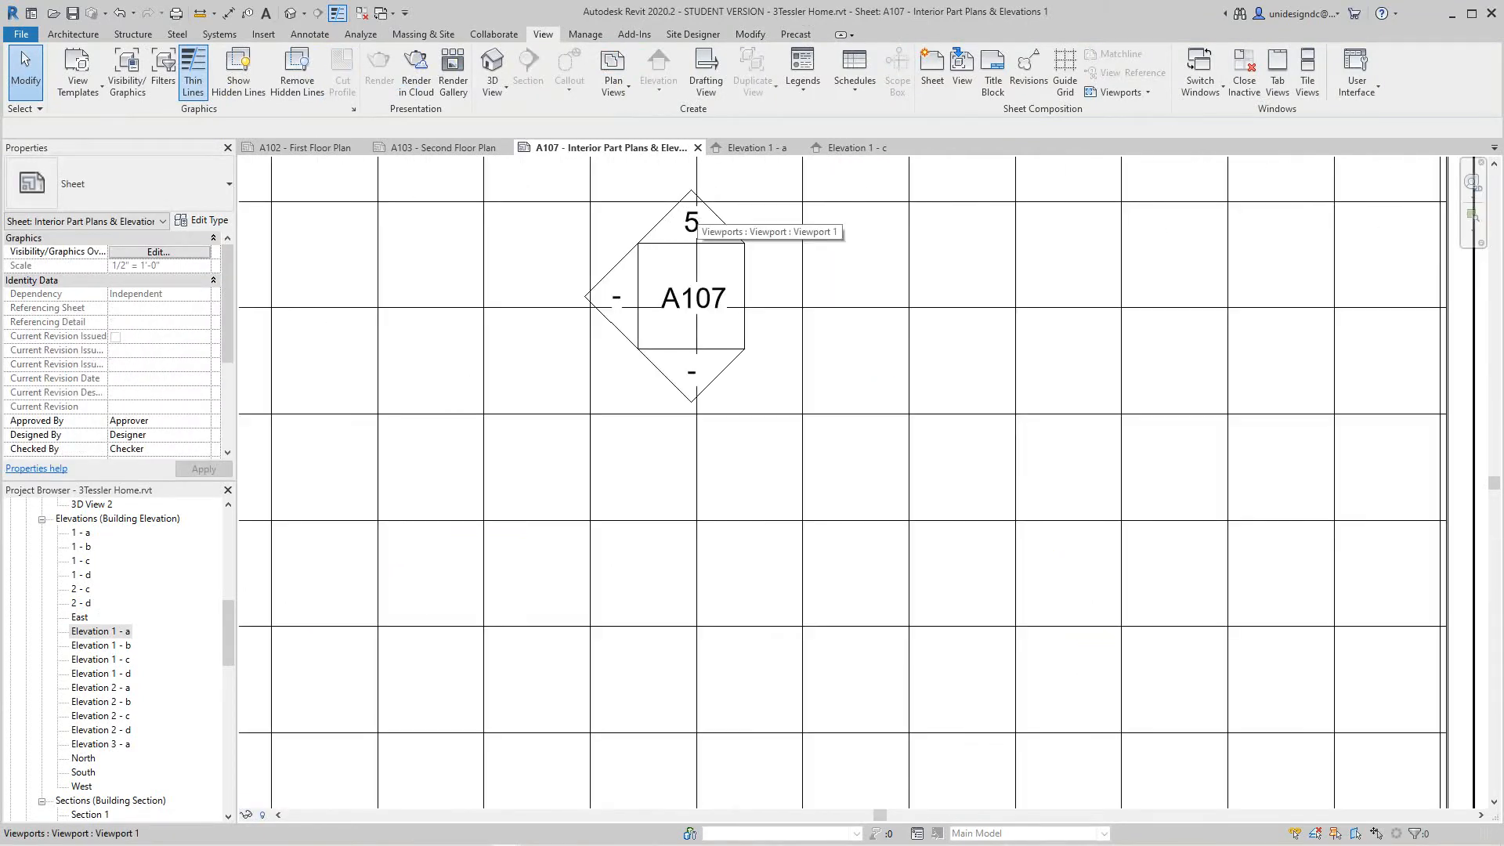
pyautogui.scroll(-8, 693, 218)
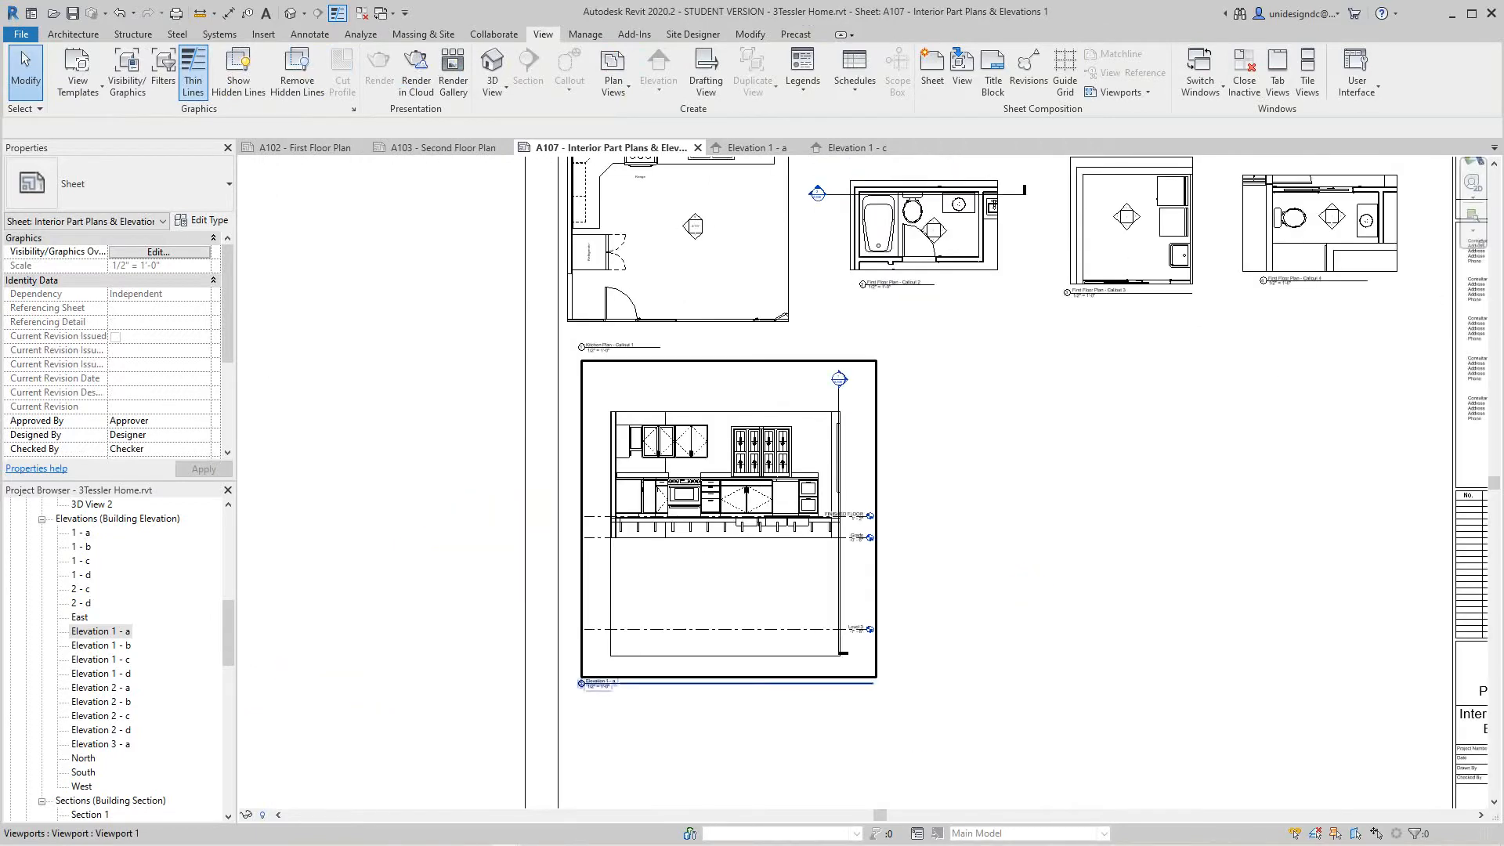
pyautogui.scroll(-4, 595, 689)
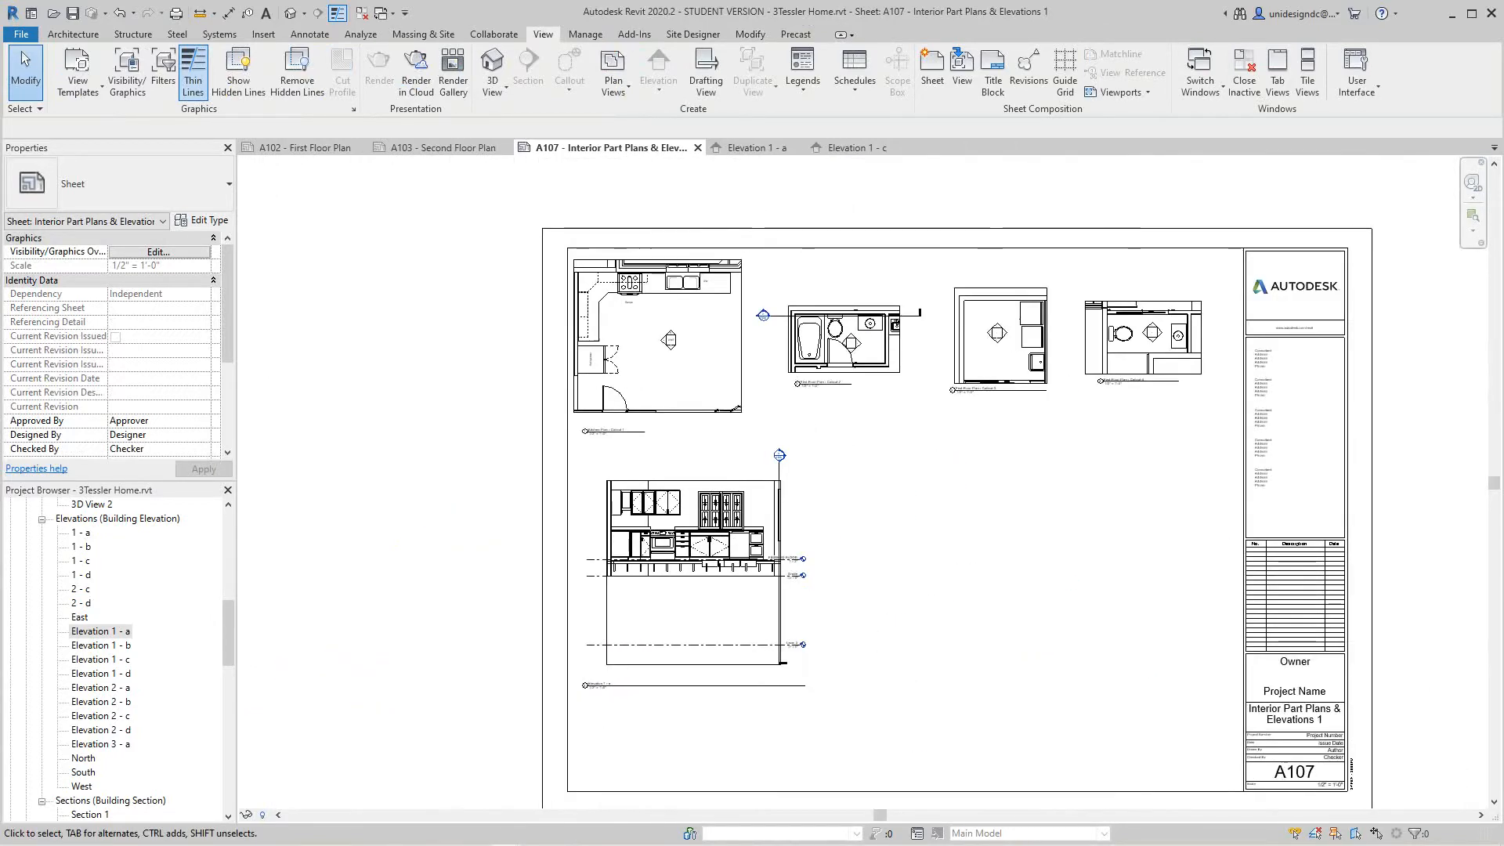
# Activate the Elevation 1 - a view on the sheet and raise its lower crop edge to the finished floor line
pyautogui.rightClick(665, 636)
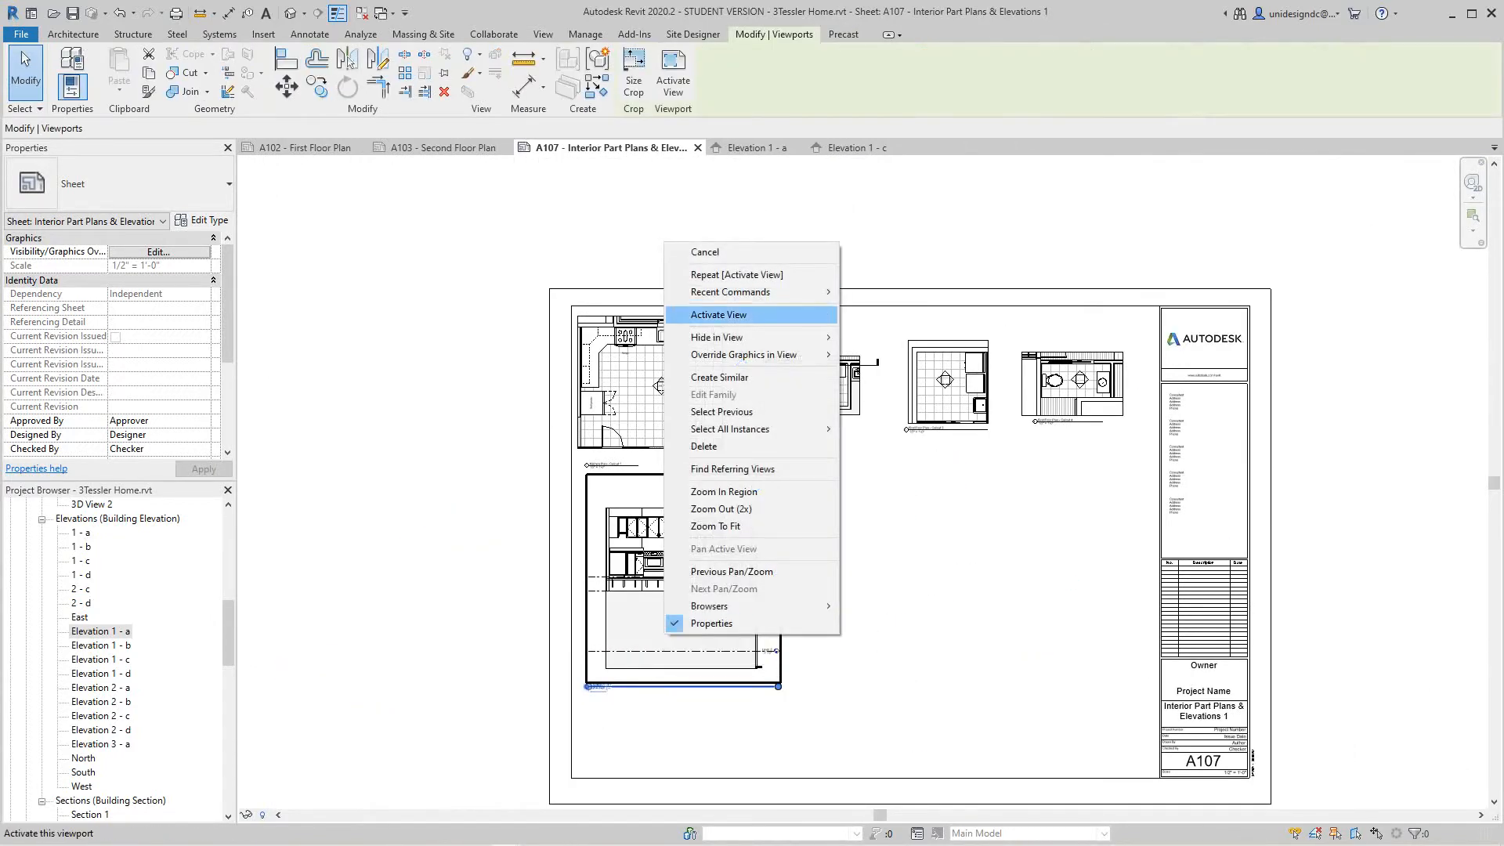
pyautogui.click(718, 314)
pyautogui.click(680, 668)
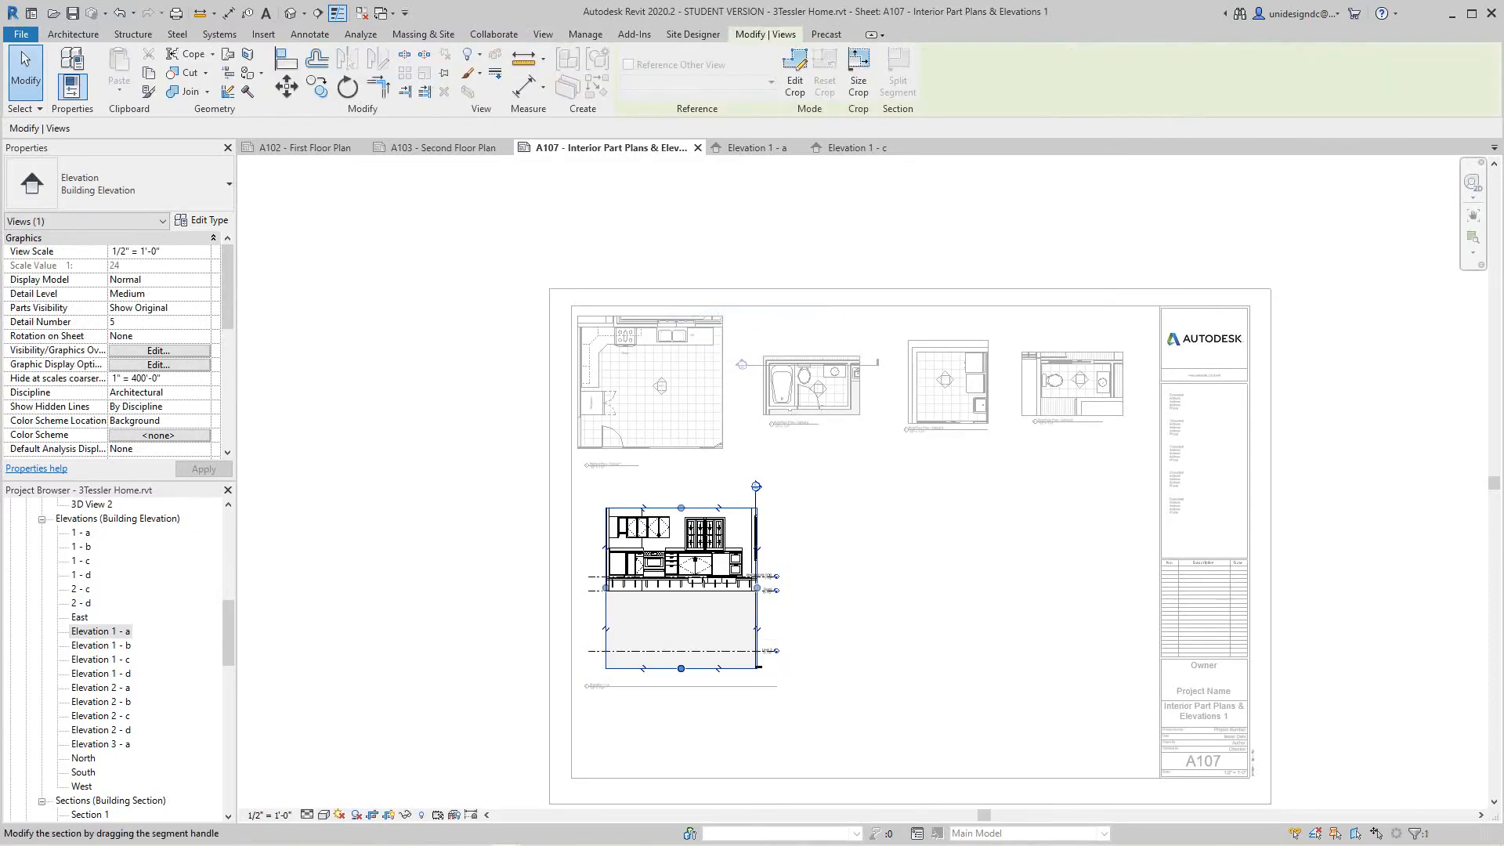
pyautogui.scroll(3, 679, 672)
pyautogui.moveTo(683, 662); pyautogui.dragTo(682, 478)
pyautogui.scroll(2, 640, 320)
pyautogui.scroll(-2, 696, 390)
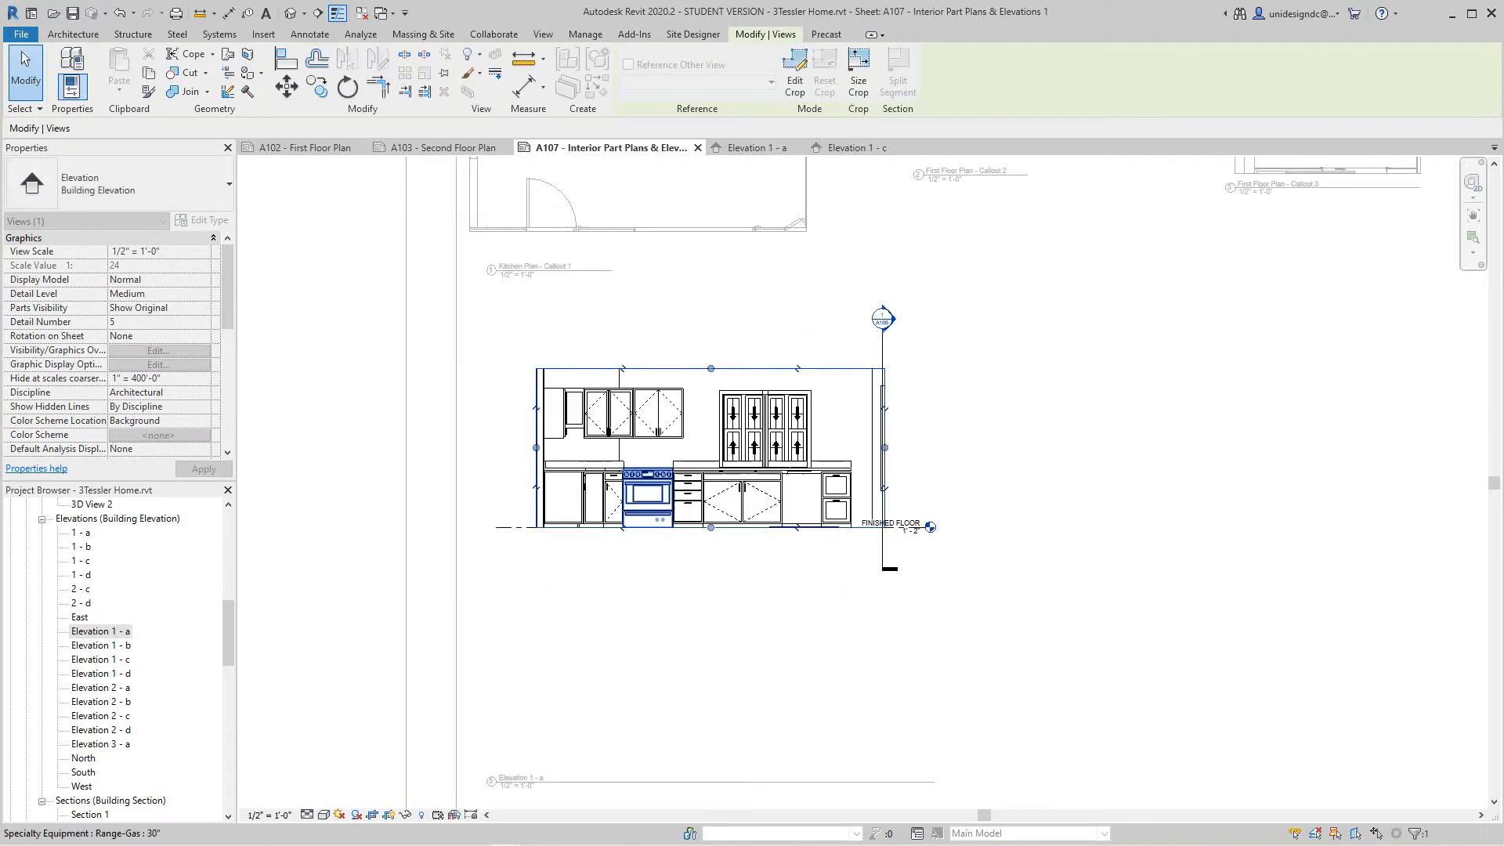
# Lower the kitchen elevation's upper crop edge slightly, pull its right edge inward to exclude the section marker, and deactivate the view
pyautogui.scroll(2, 641, 375)
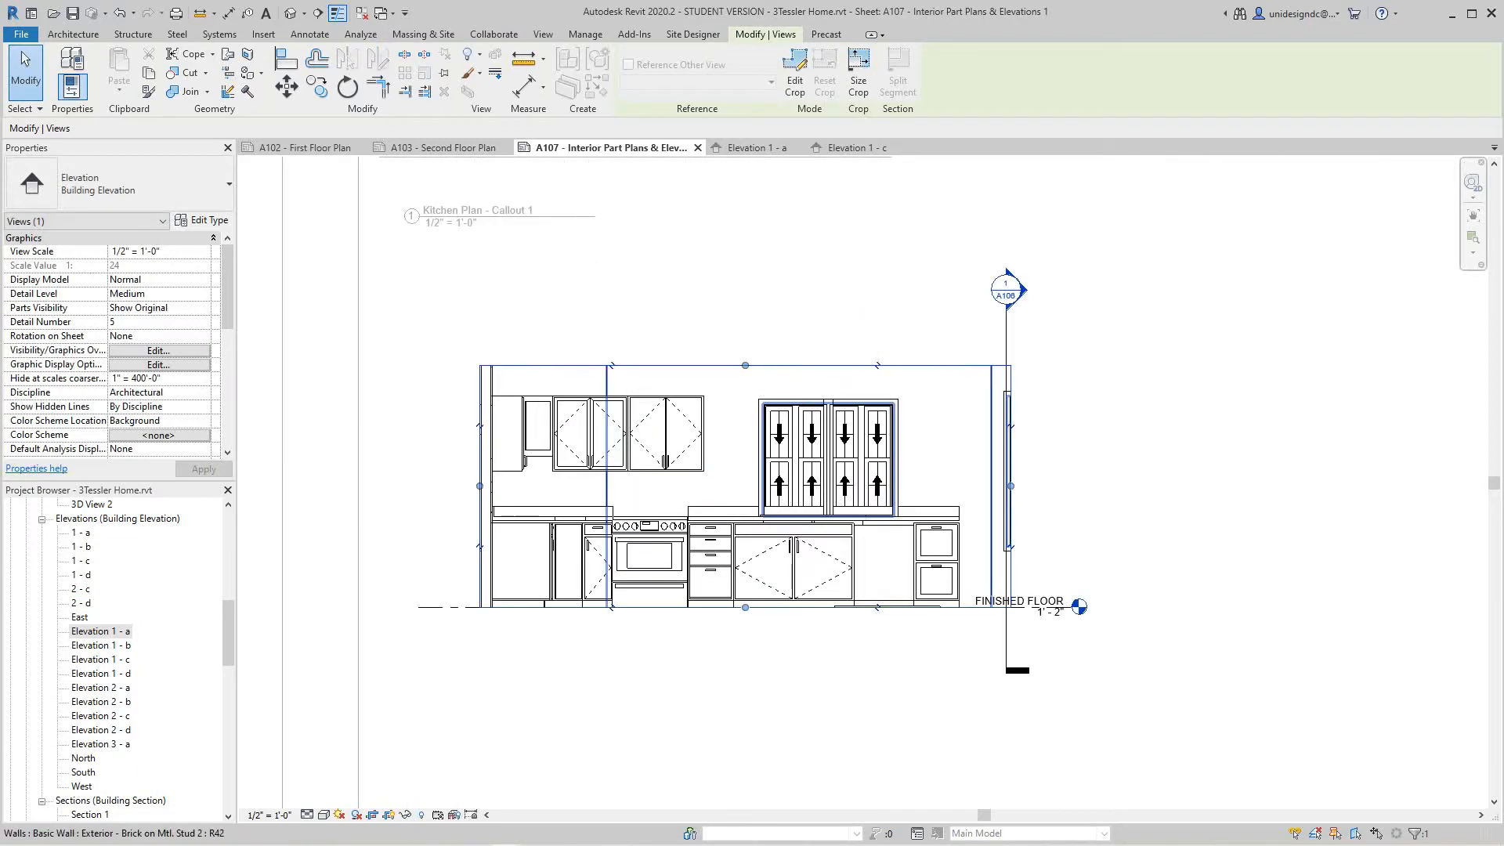
pyautogui.moveTo(744, 365); pyautogui.dragTo(745, 376)
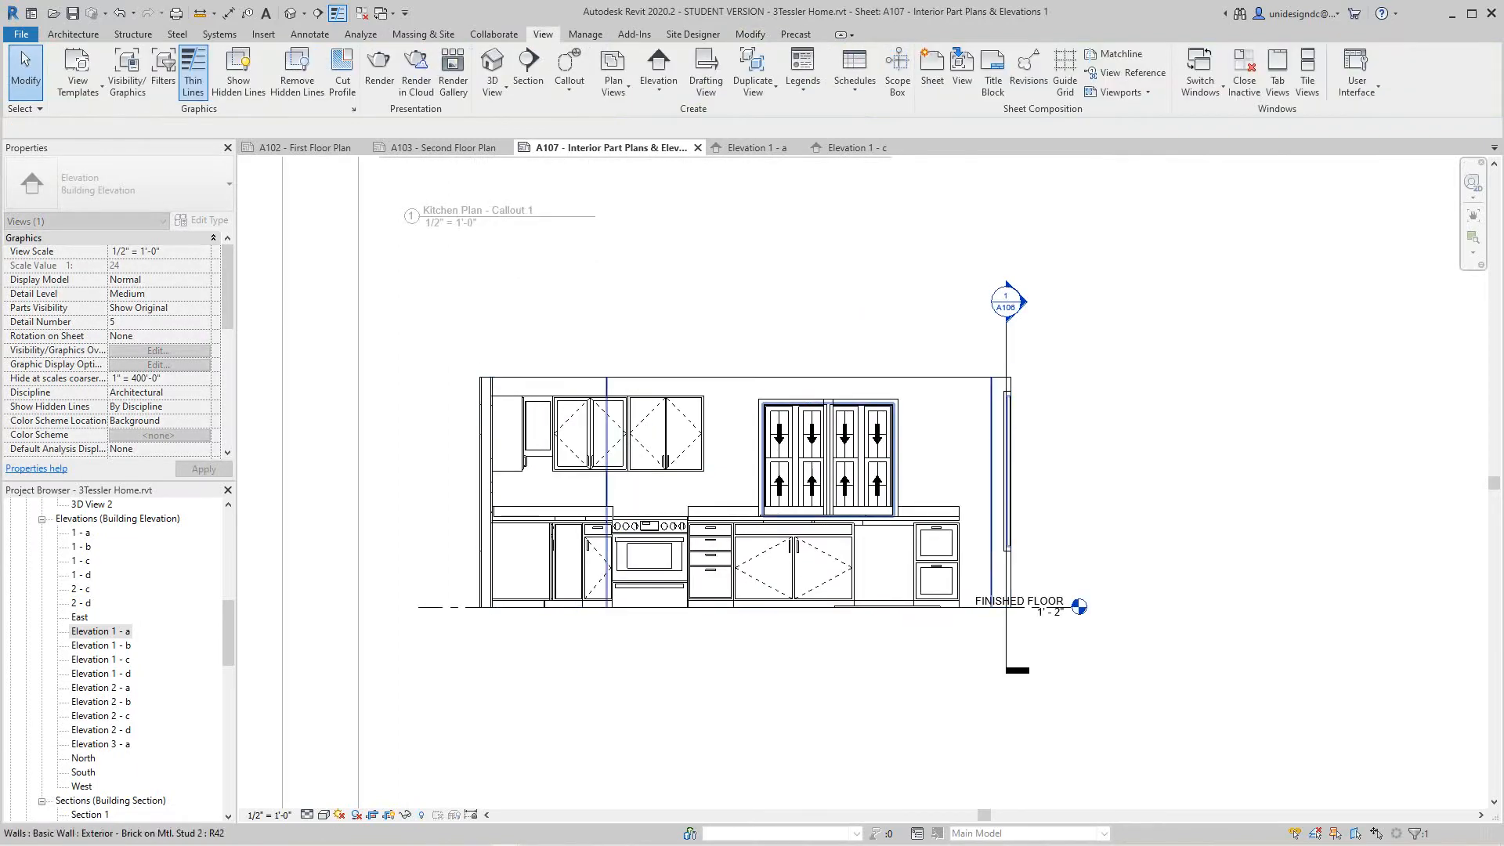
pyautogui.click(1010, 463)
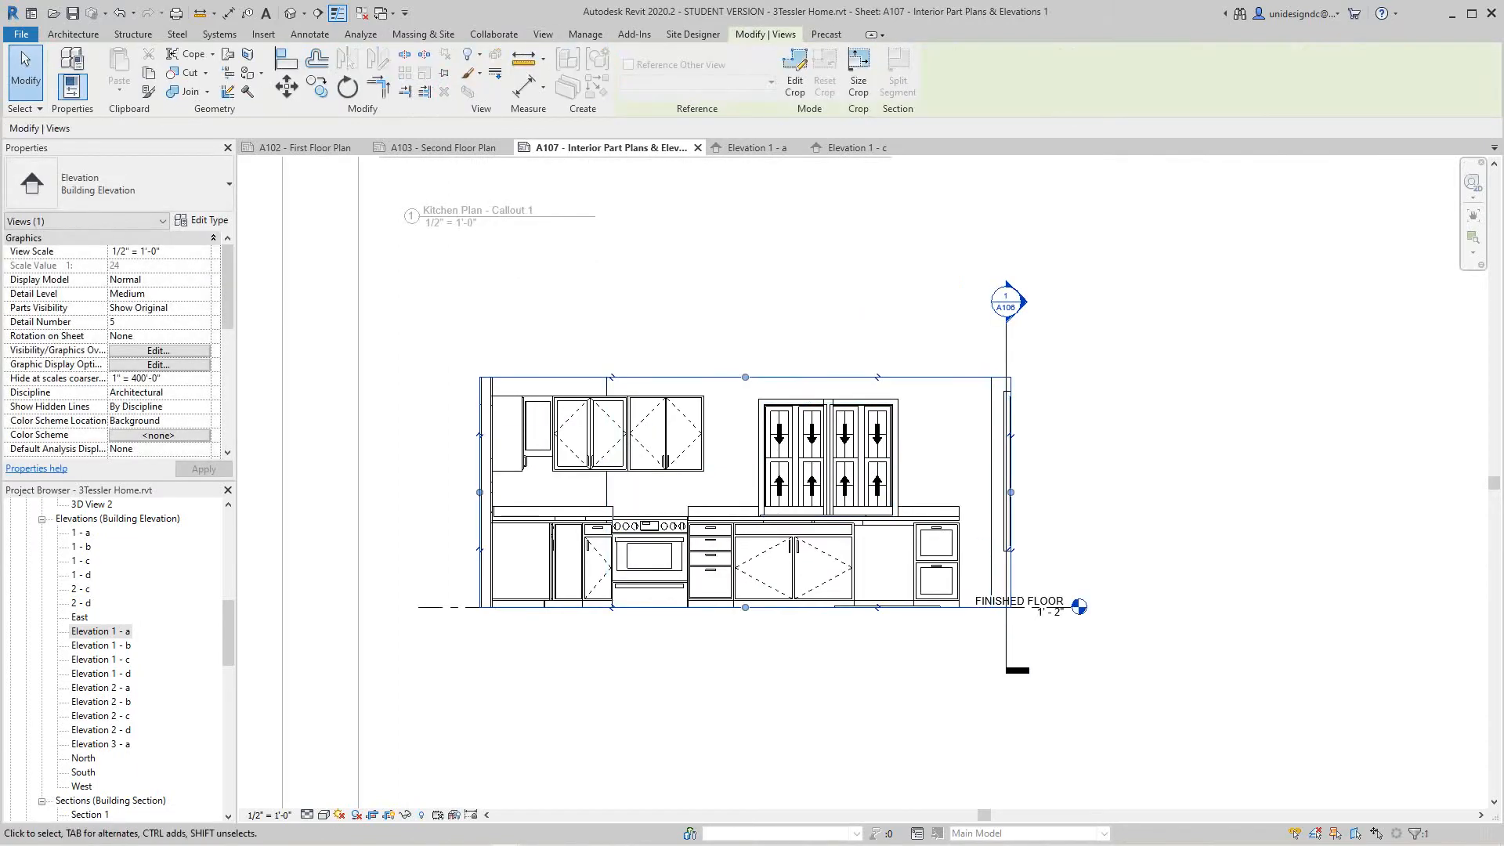
pyautogui.moveTo(1010, 492)
pyautogui.mouseDown()
pyautogui.moveTo(975, 491)
pyautogui.moveTo(995, 492)
pyautogui.mouseUp()
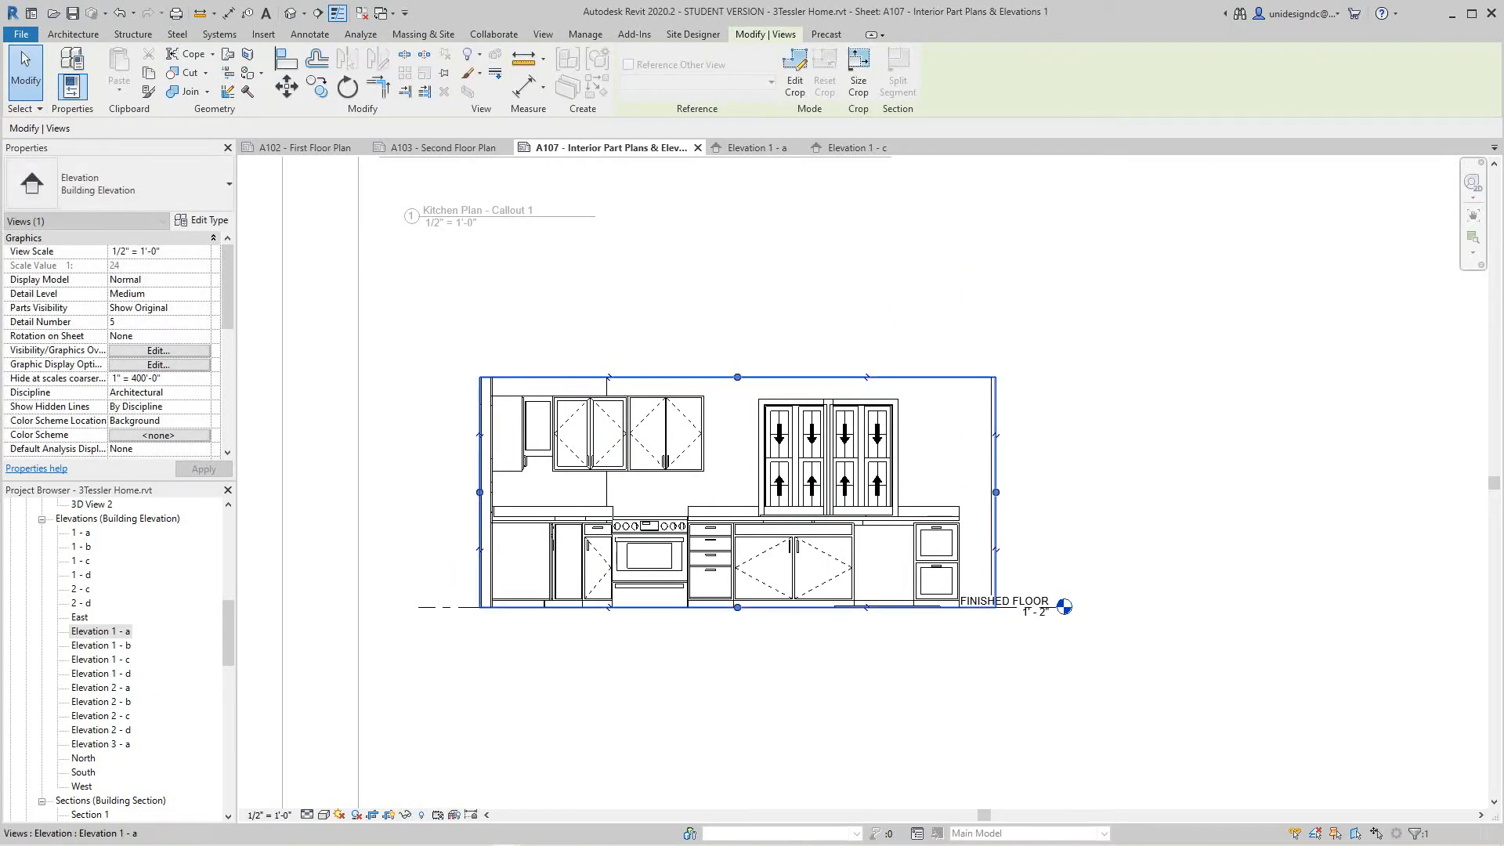
pyautogui.rightClick(485, 327)
pyautogui.click(545, 400)
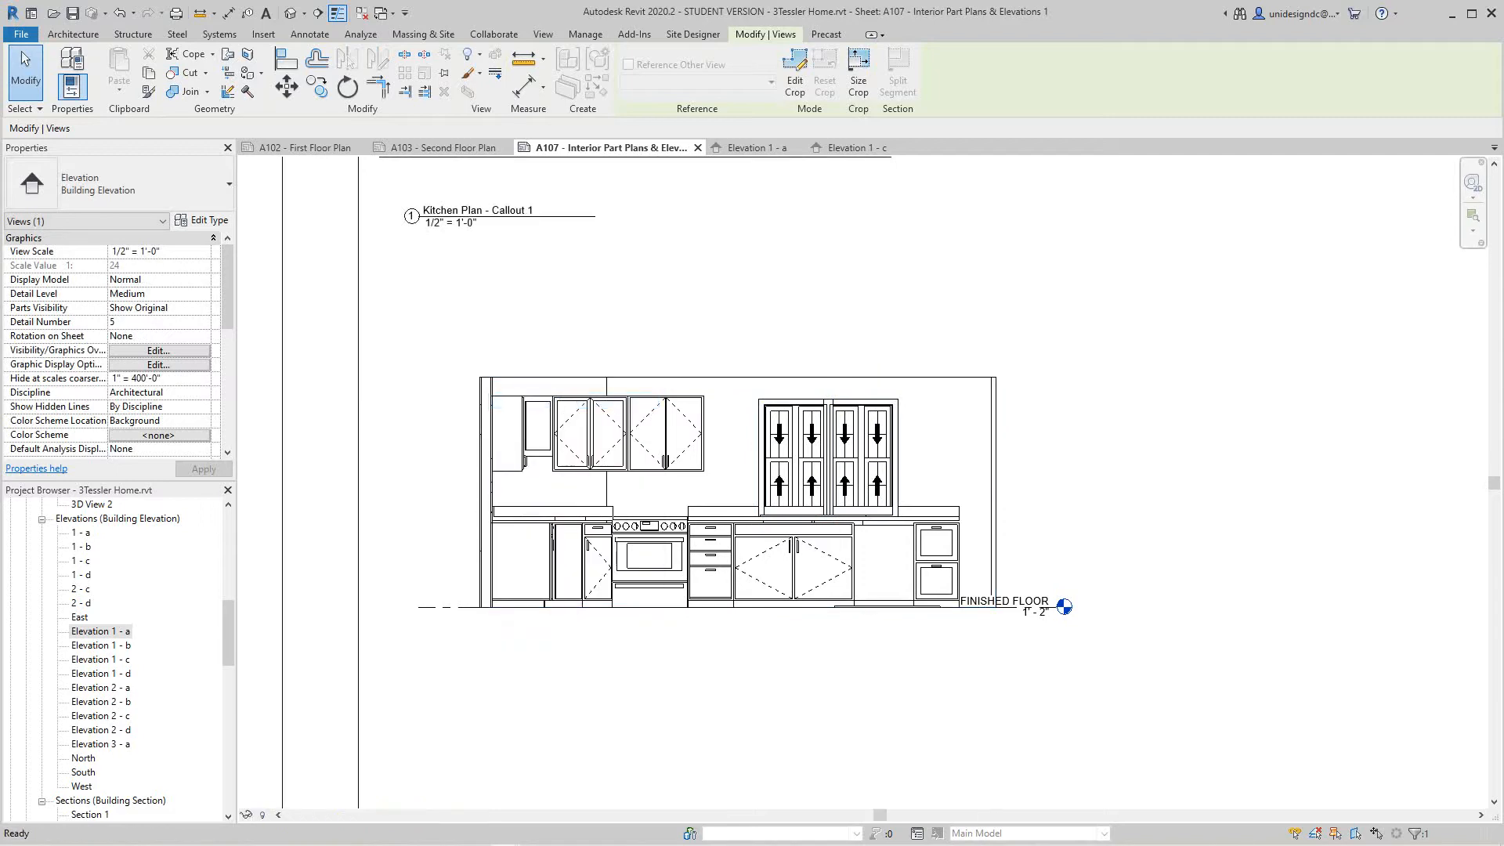
# Reactivate the kitchen elevation view and set its detail level to Fine
pyautogui.rightClick(719, 411)
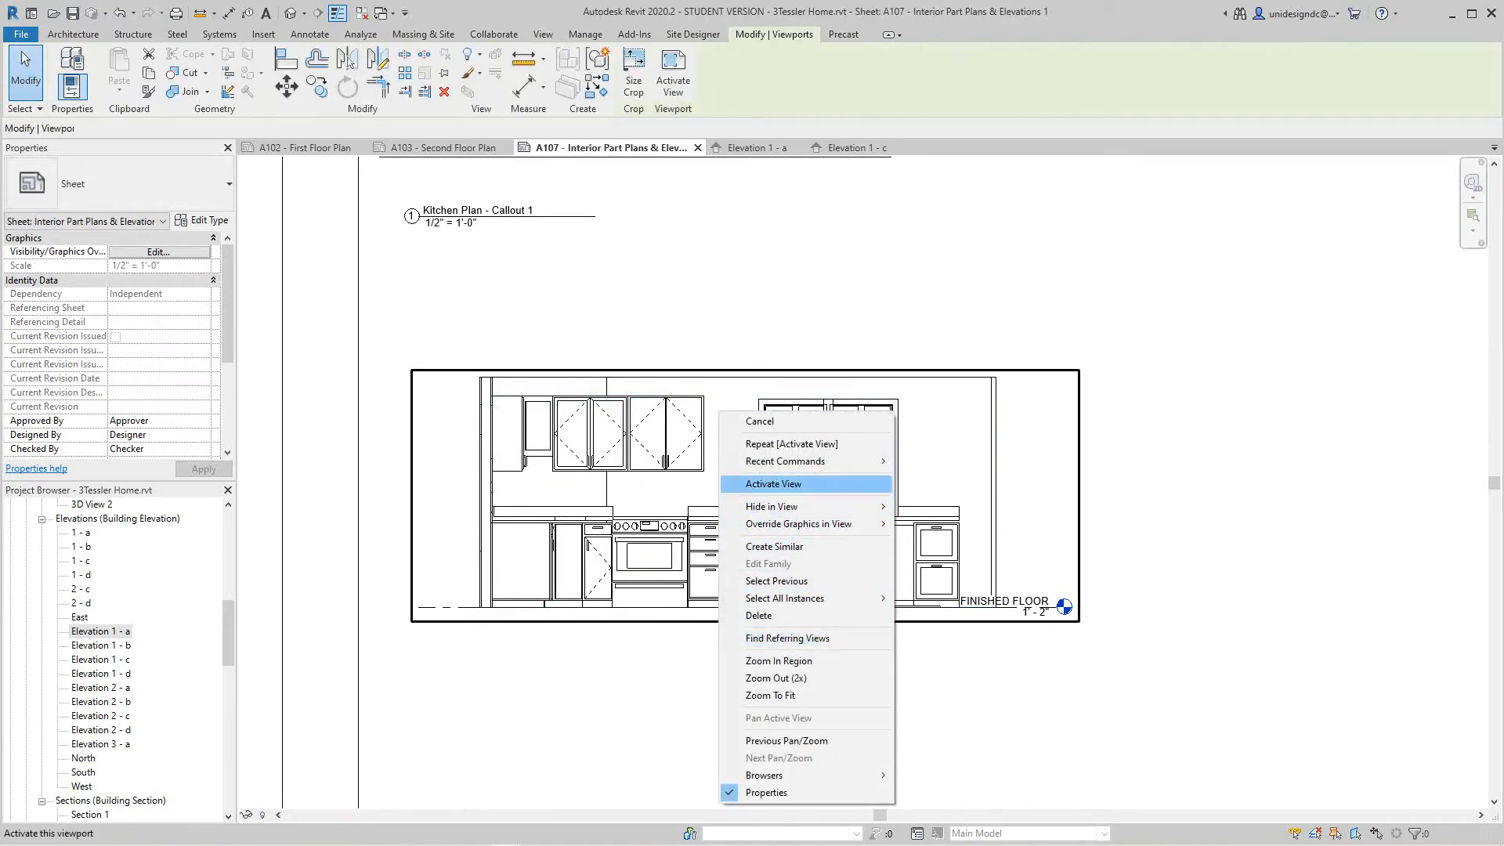
pyautogui.click(774, 484)
pyautogui.click(306, 814)
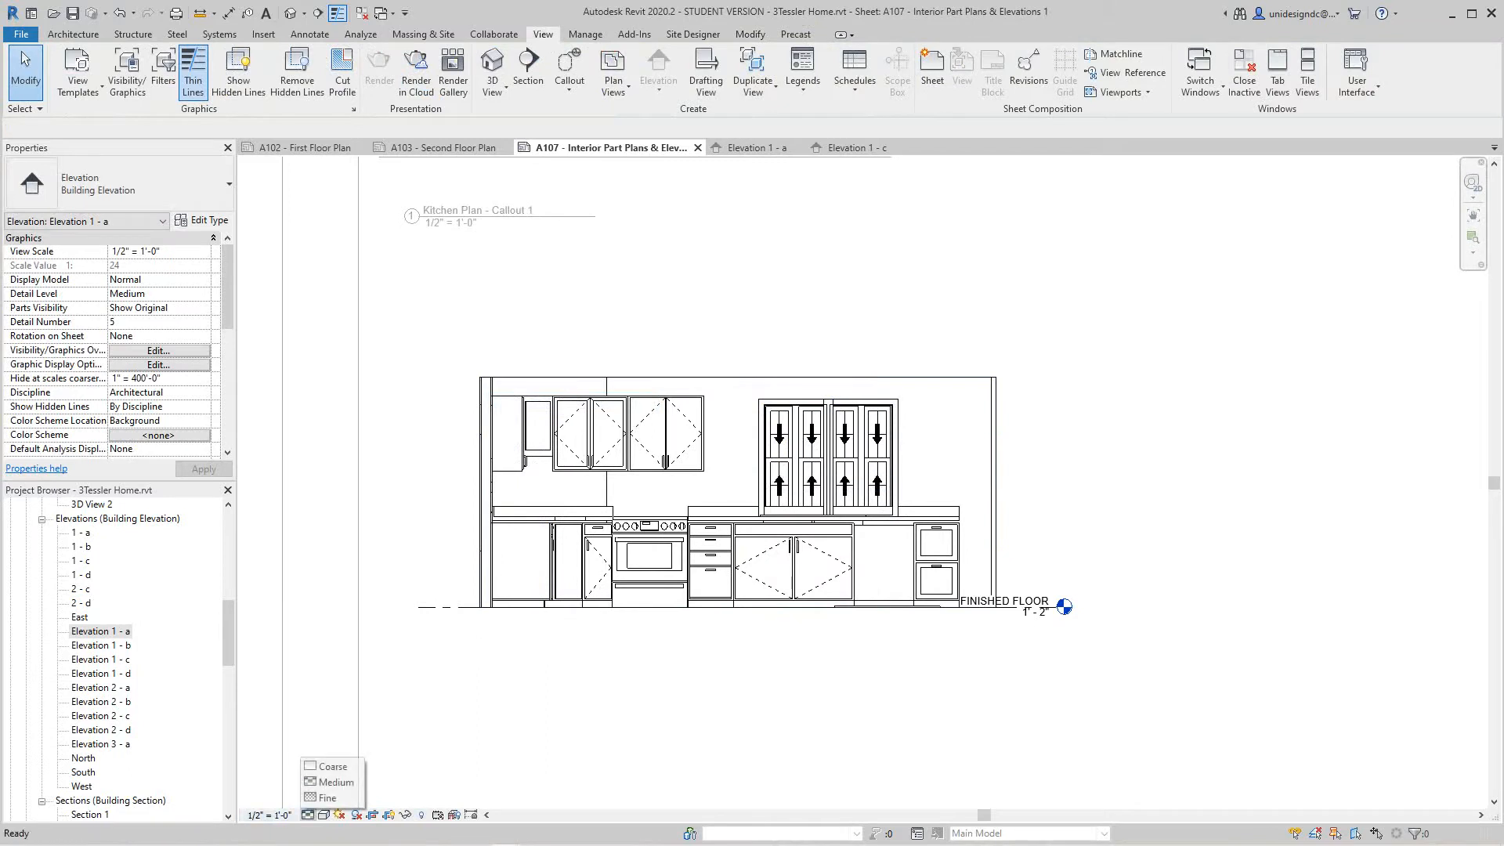
pyautogui.click(325, 793)
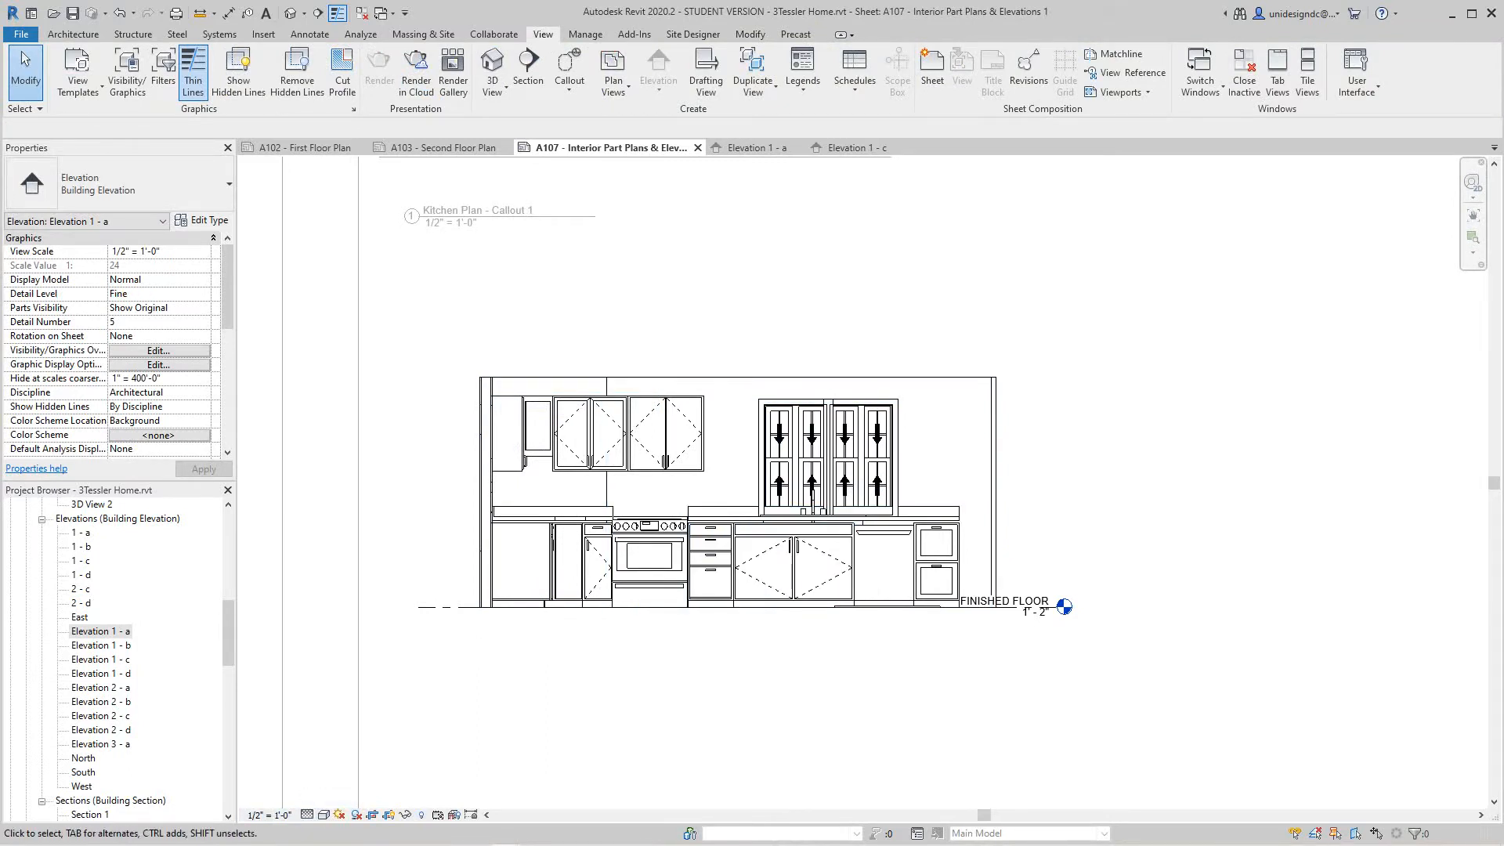
# Preview the kitchen elevation in the Shaded visual style and return it to Hidden Line
pyautogui.click(324, 814)
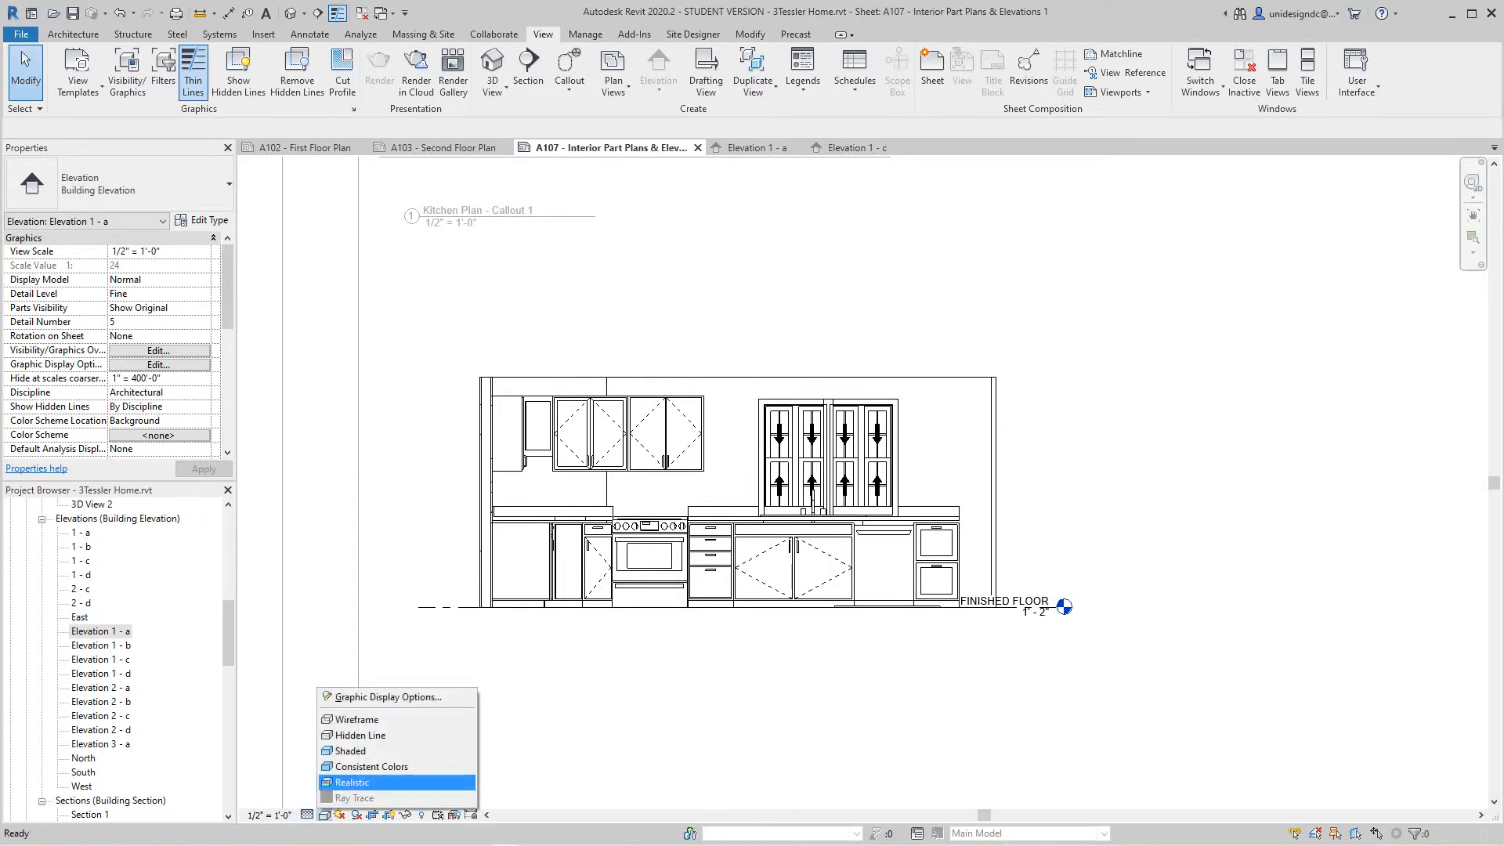
pyautogui.click(350, 750)
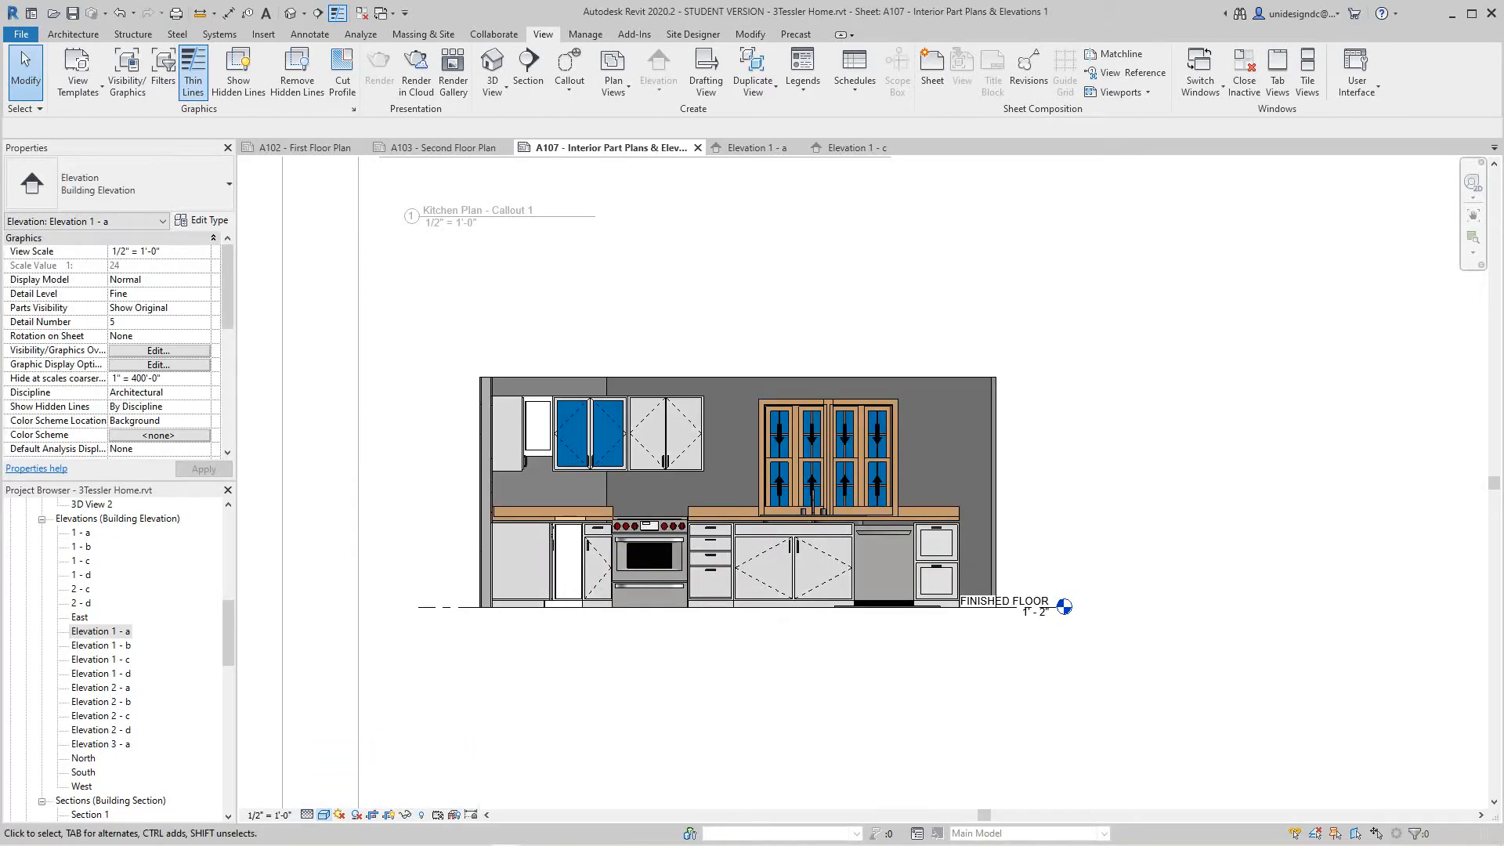
pyautogui.scroll(-1, 657, 607)
pyautogui.scroll(-1, 596, 626)
pyautogui.scroll(2, 595, 627)
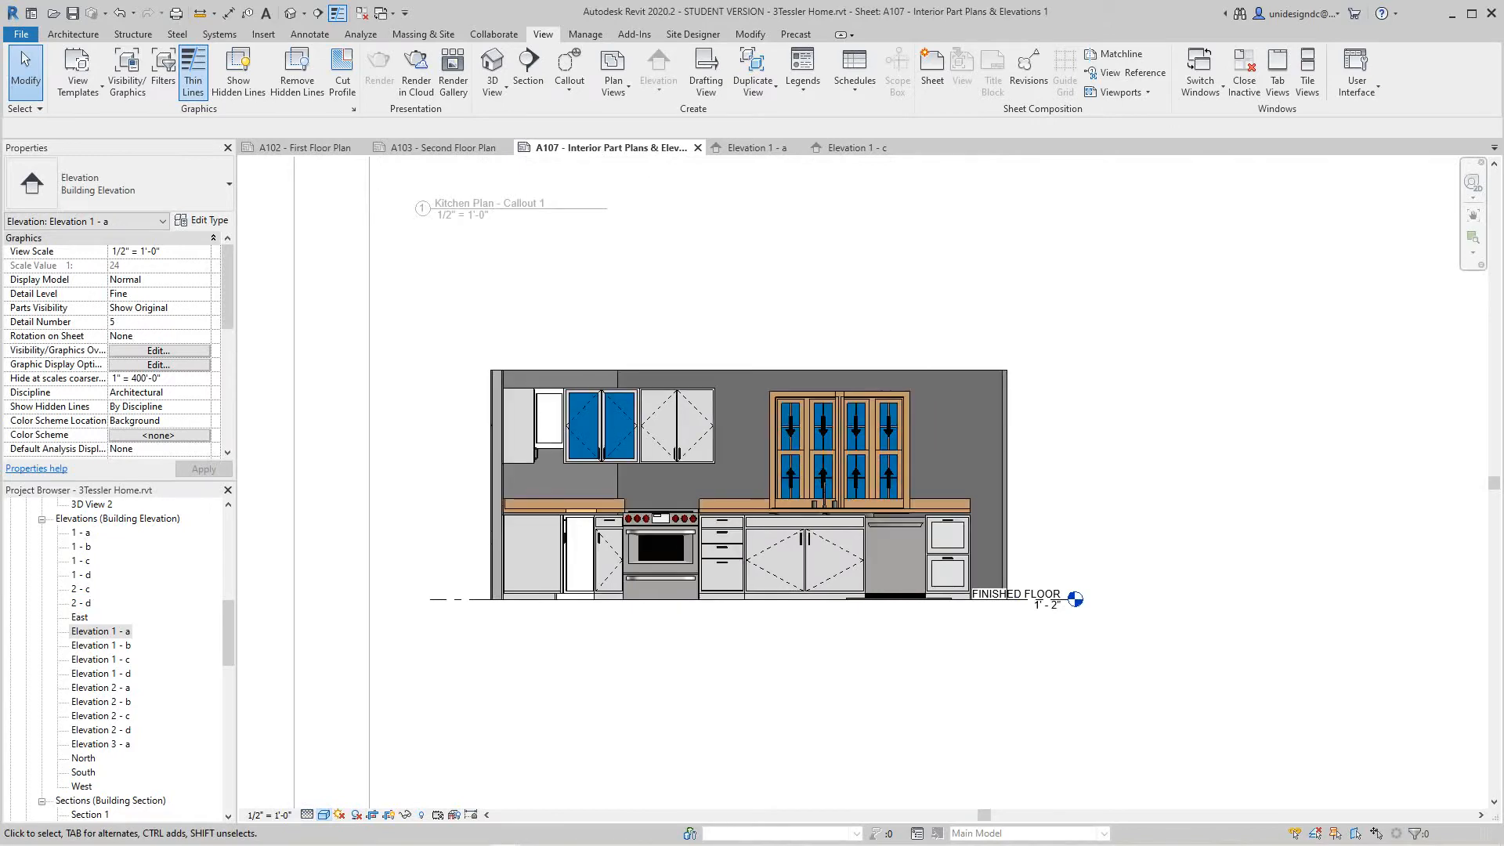
pyautogui.click(323, 815)
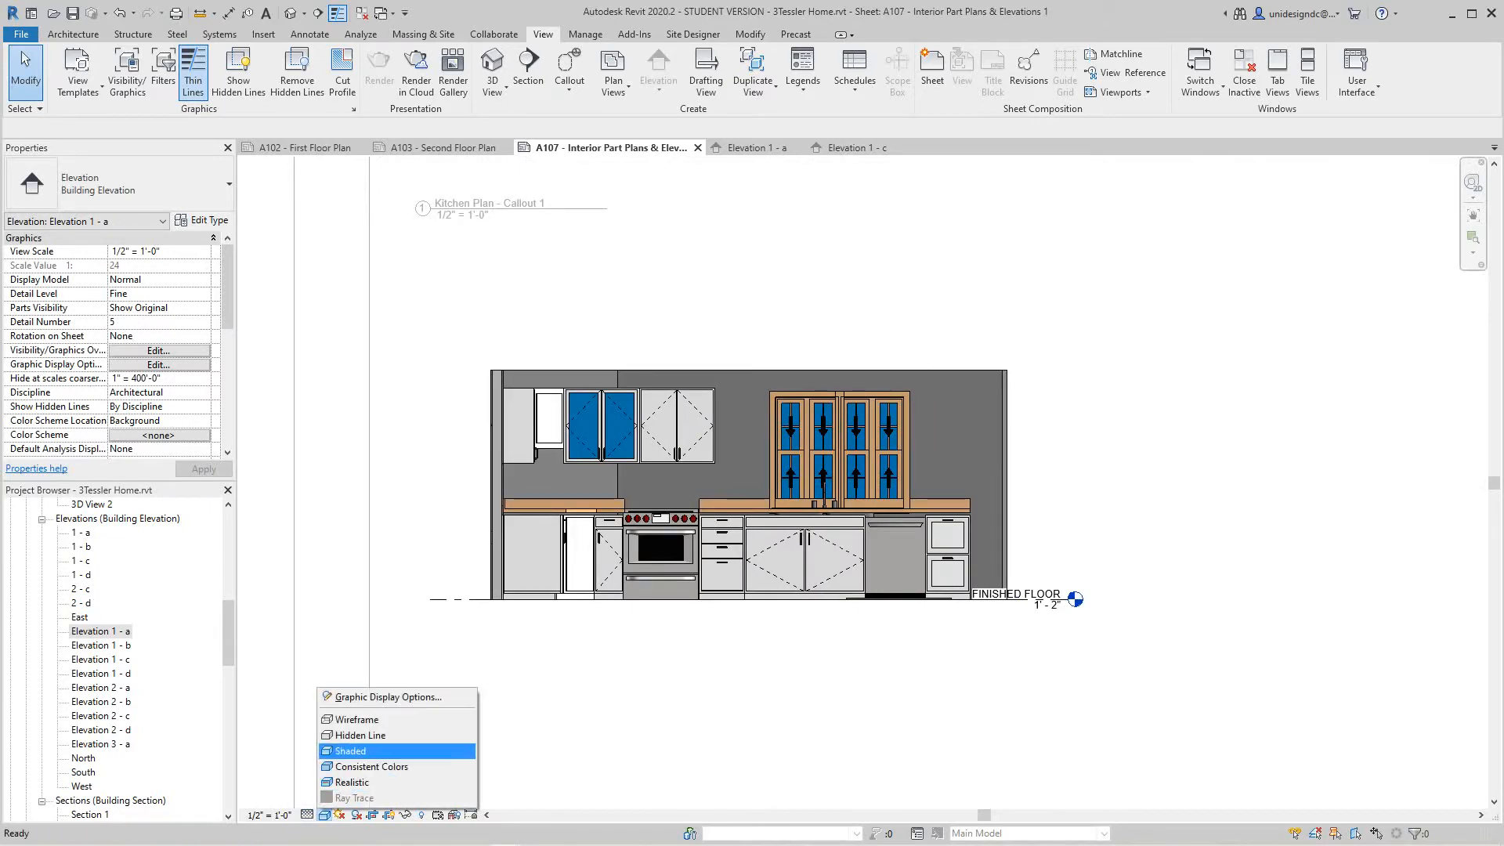
pyautogui.click(356, 735)
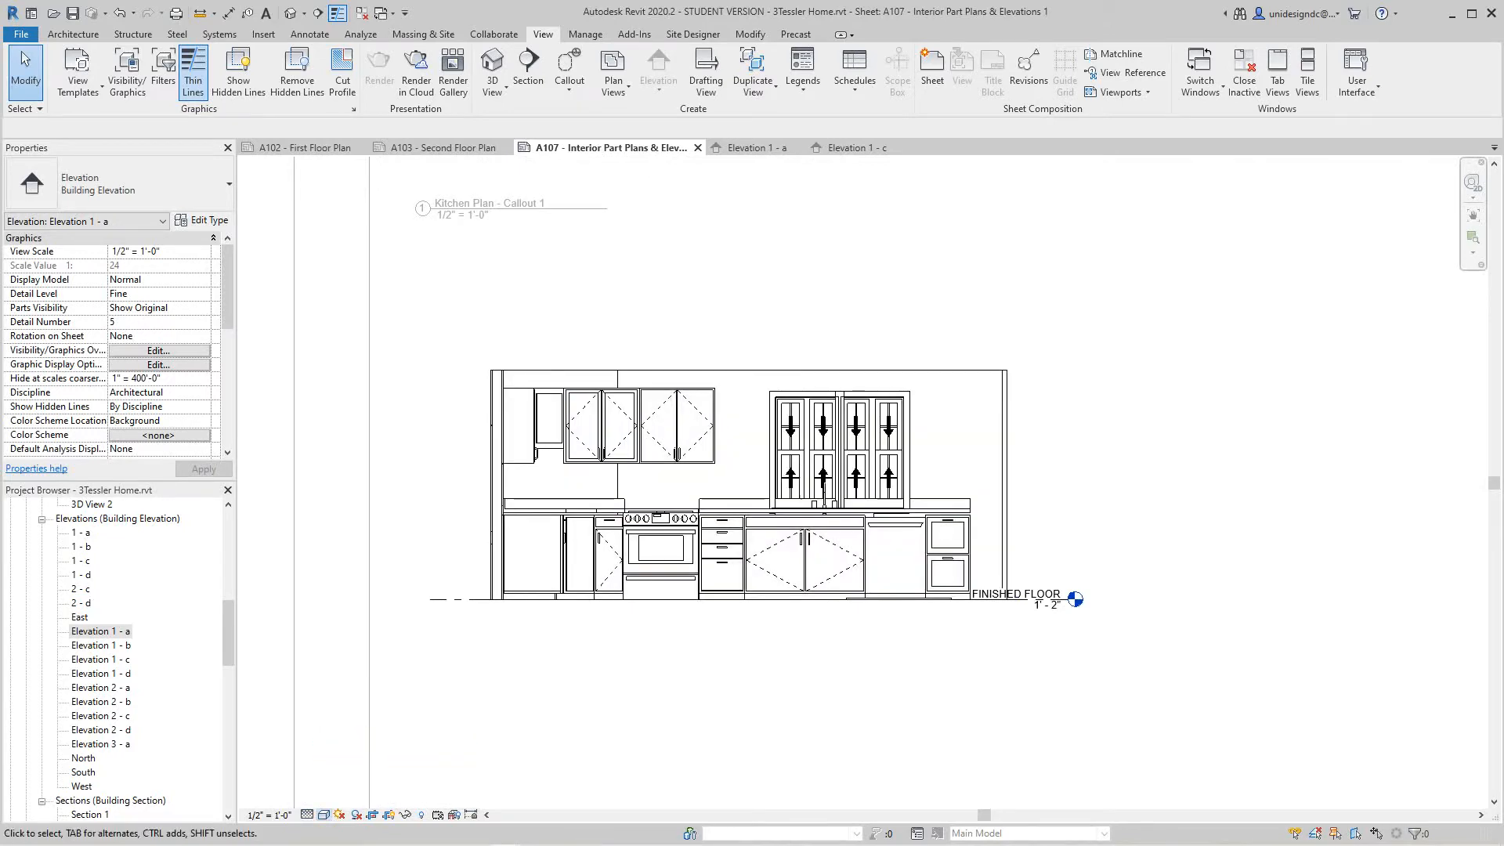
# Deactivate the kitchen elevation view and clear the viewport selection on the sheet
pyautogui.scroll(-3, 694, 660)
pyautogui.rightClick(691, 670)
pyautogui.click(744, 475)
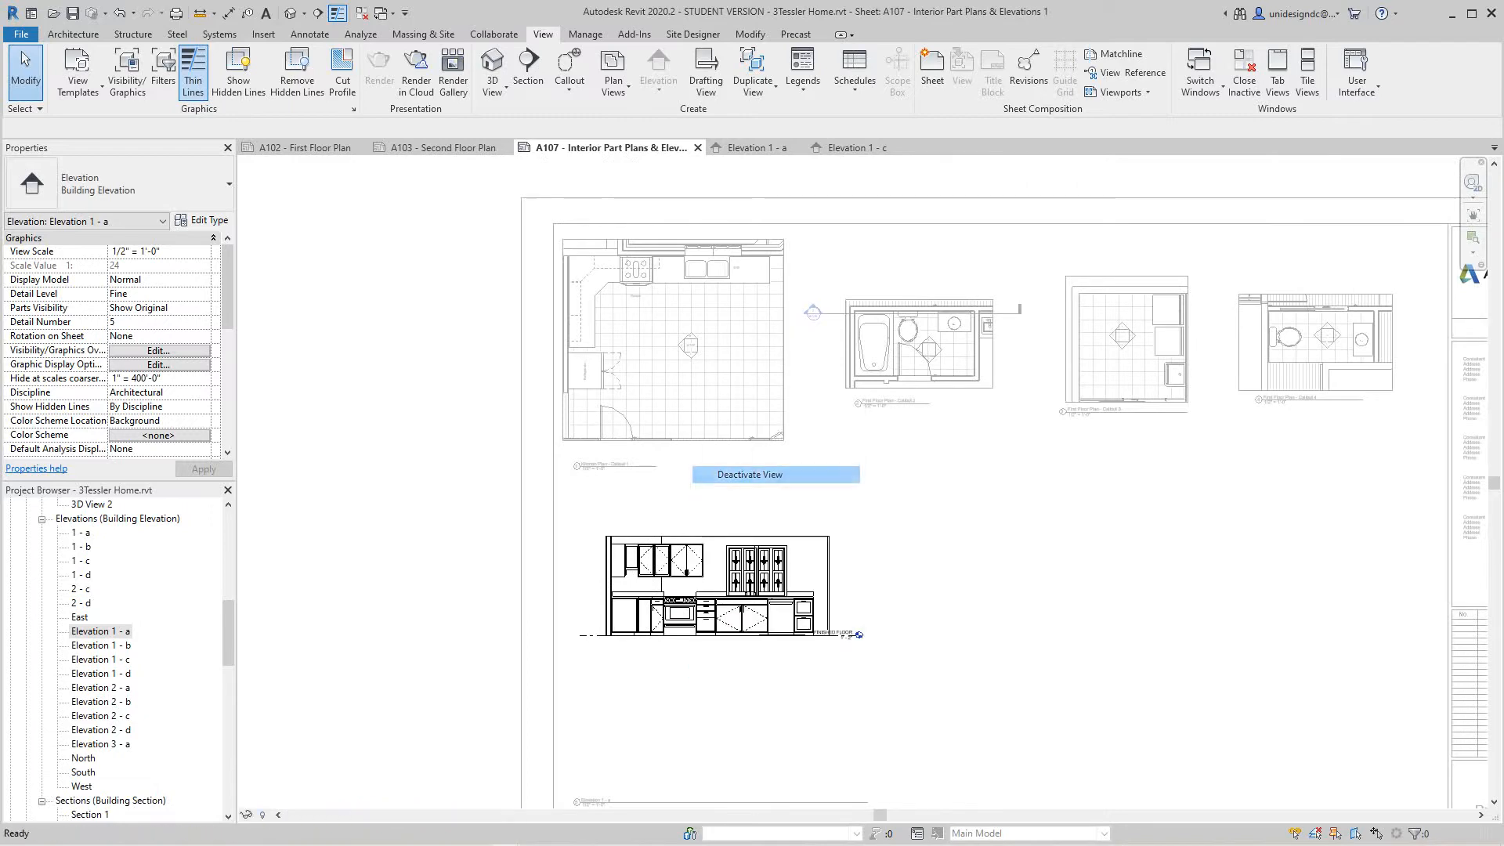
pyautogui.click(721, 587)
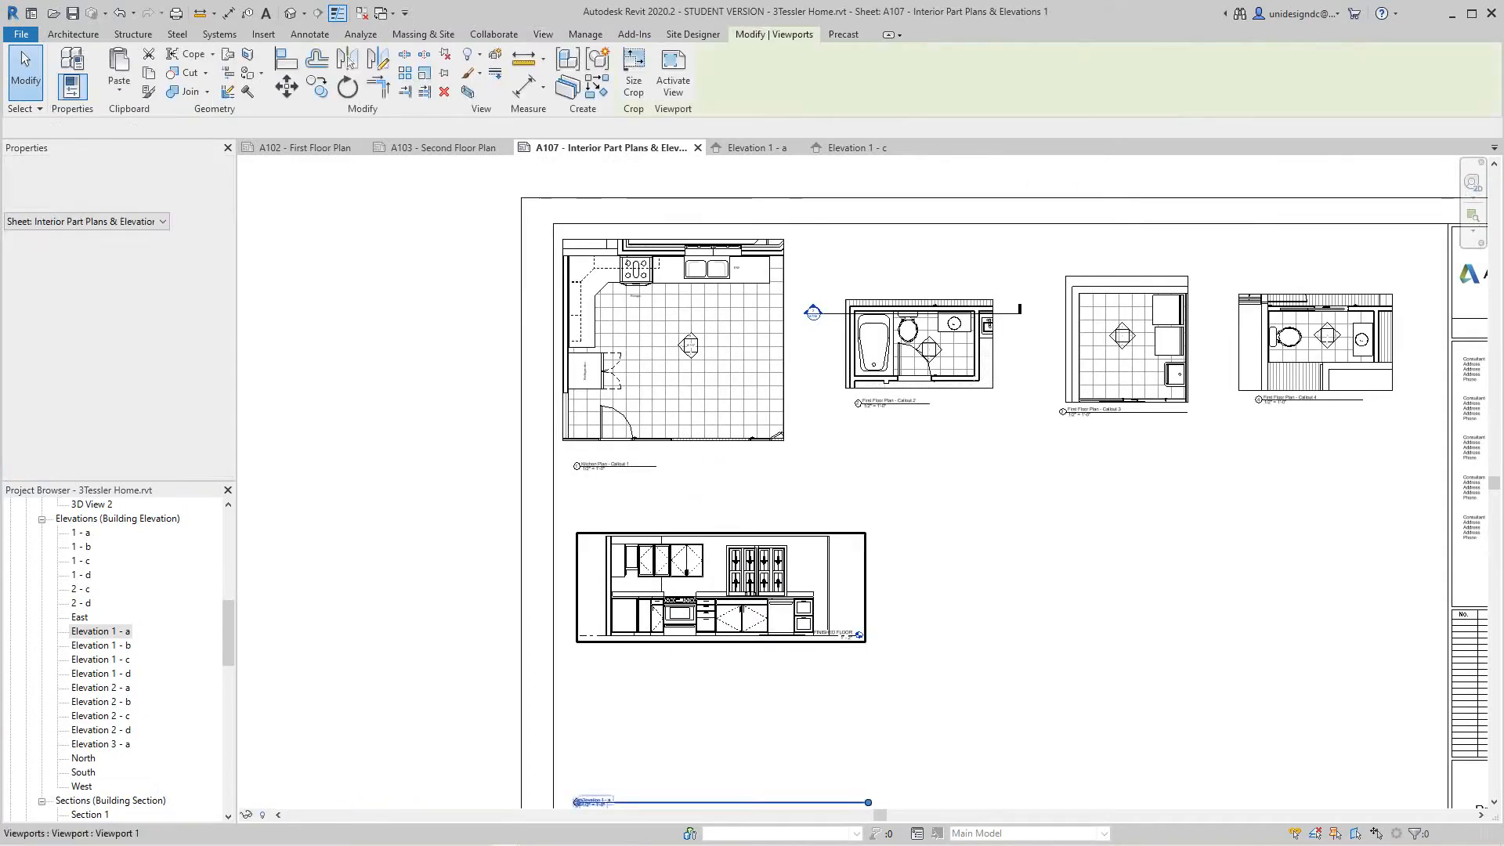
pyautogui.moveTo(704, 720); pyautogui.dragTo(682, 648, button='middle')
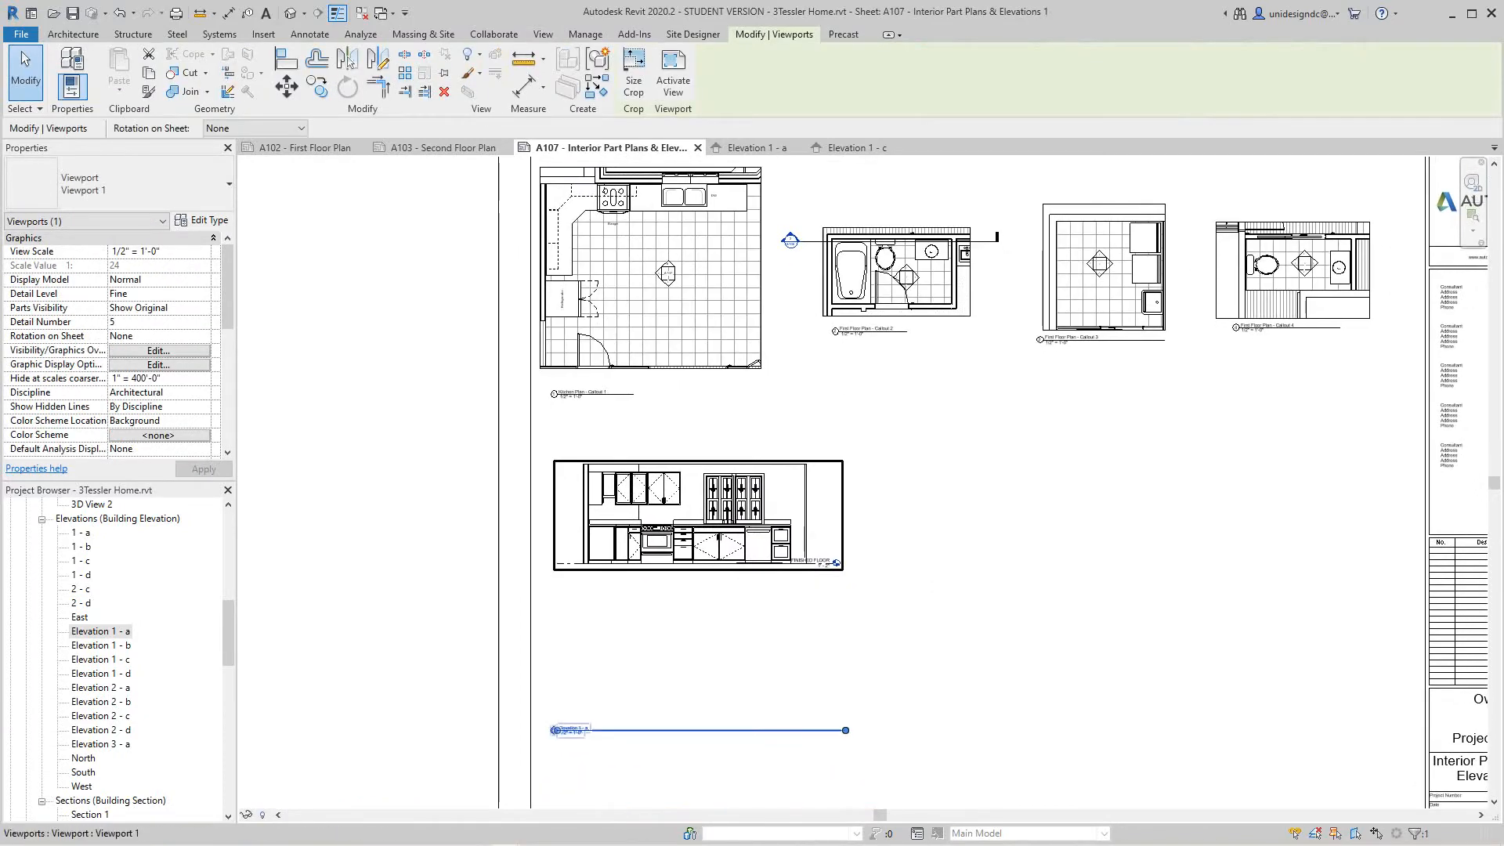
pyautogui.press('Escape')
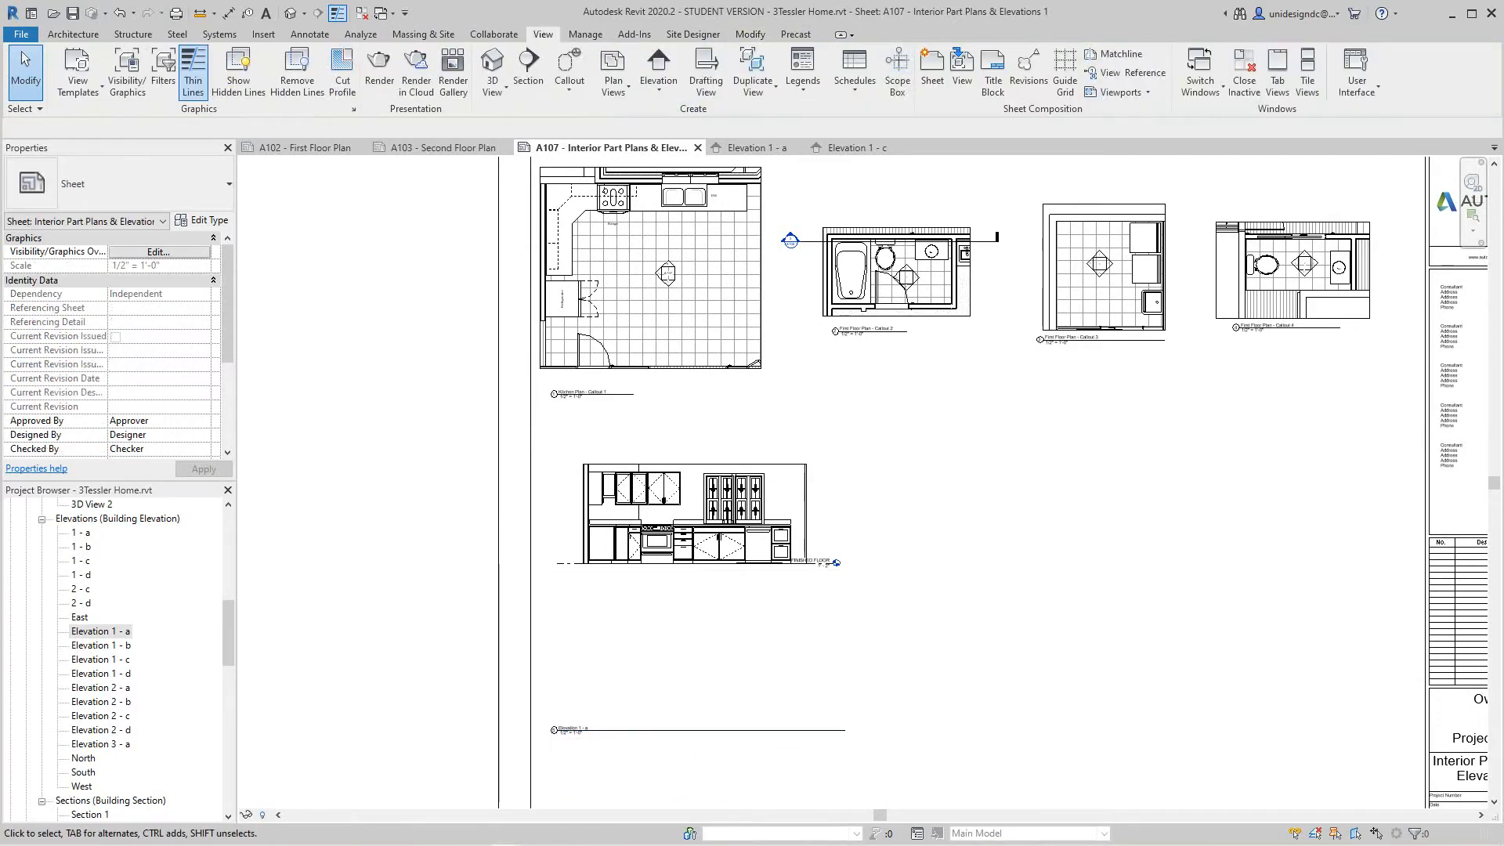
# Shorten the title line of the kitchen elevation and move the title up to just below the drawing
pyautogui.click(697, 729)
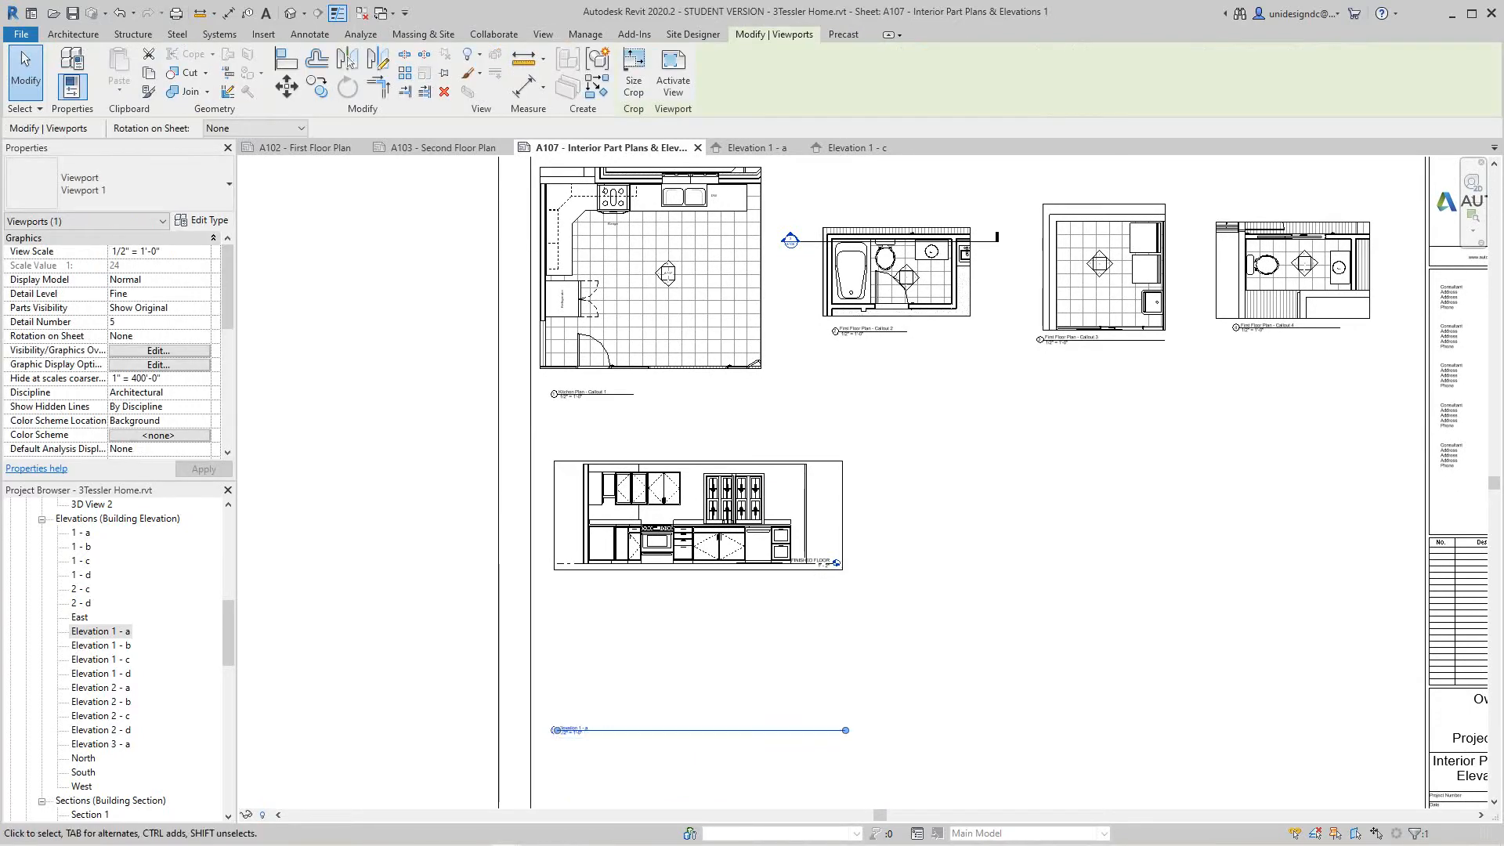
pyautogui.moveTo(845, 730); pyautogui.dragTo(584, 587)
pyautogui.press('Escape')
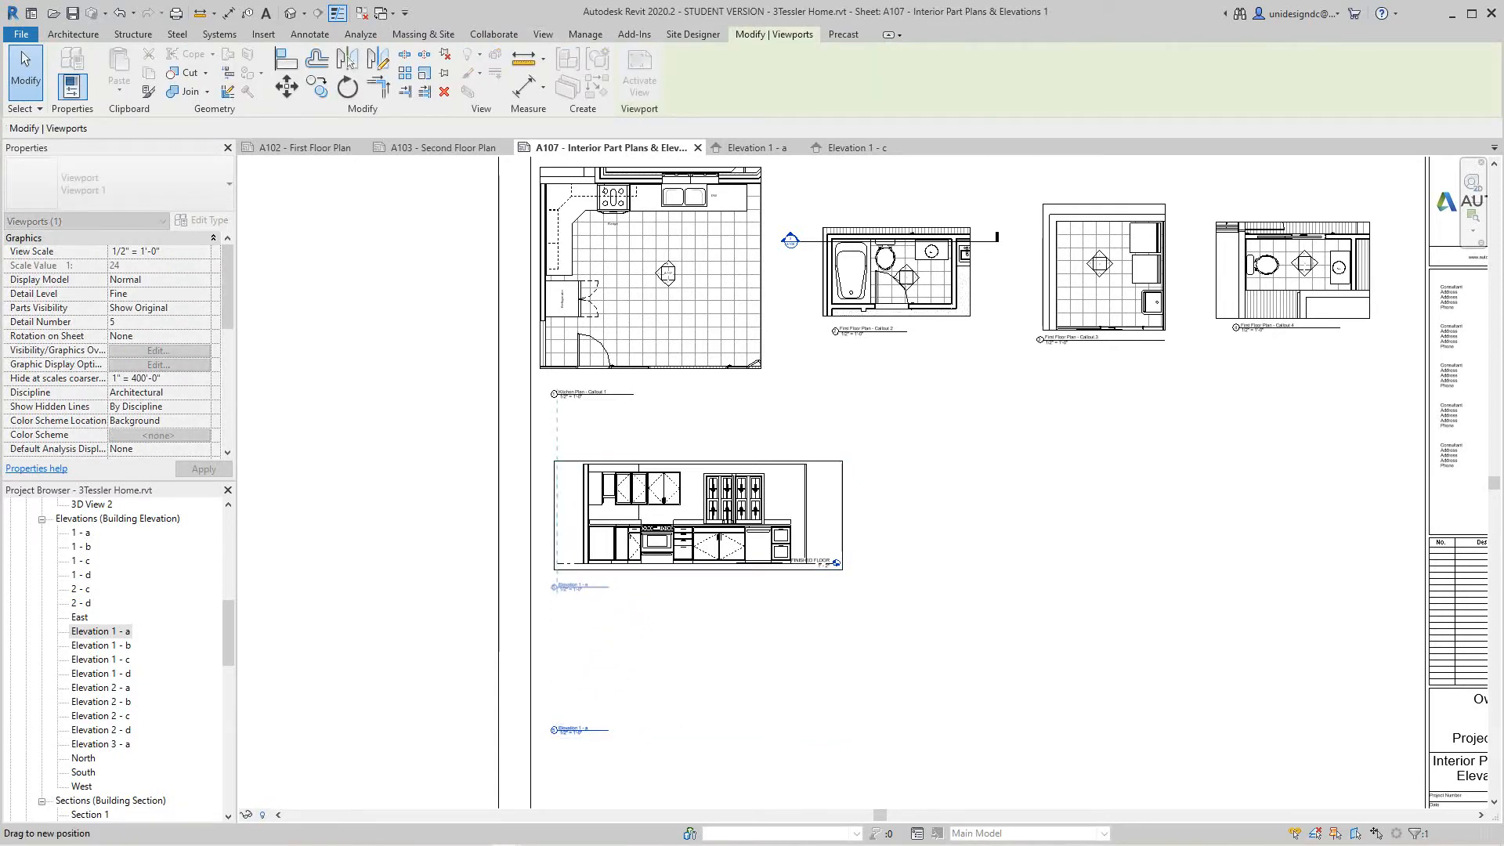
pyautogui.press('Escape')
# Shift the kitchen elevation viewport slightly to the left beneath the kitchen plan, close to the sheet border
pyautogui.scroll(3, 743, 519)
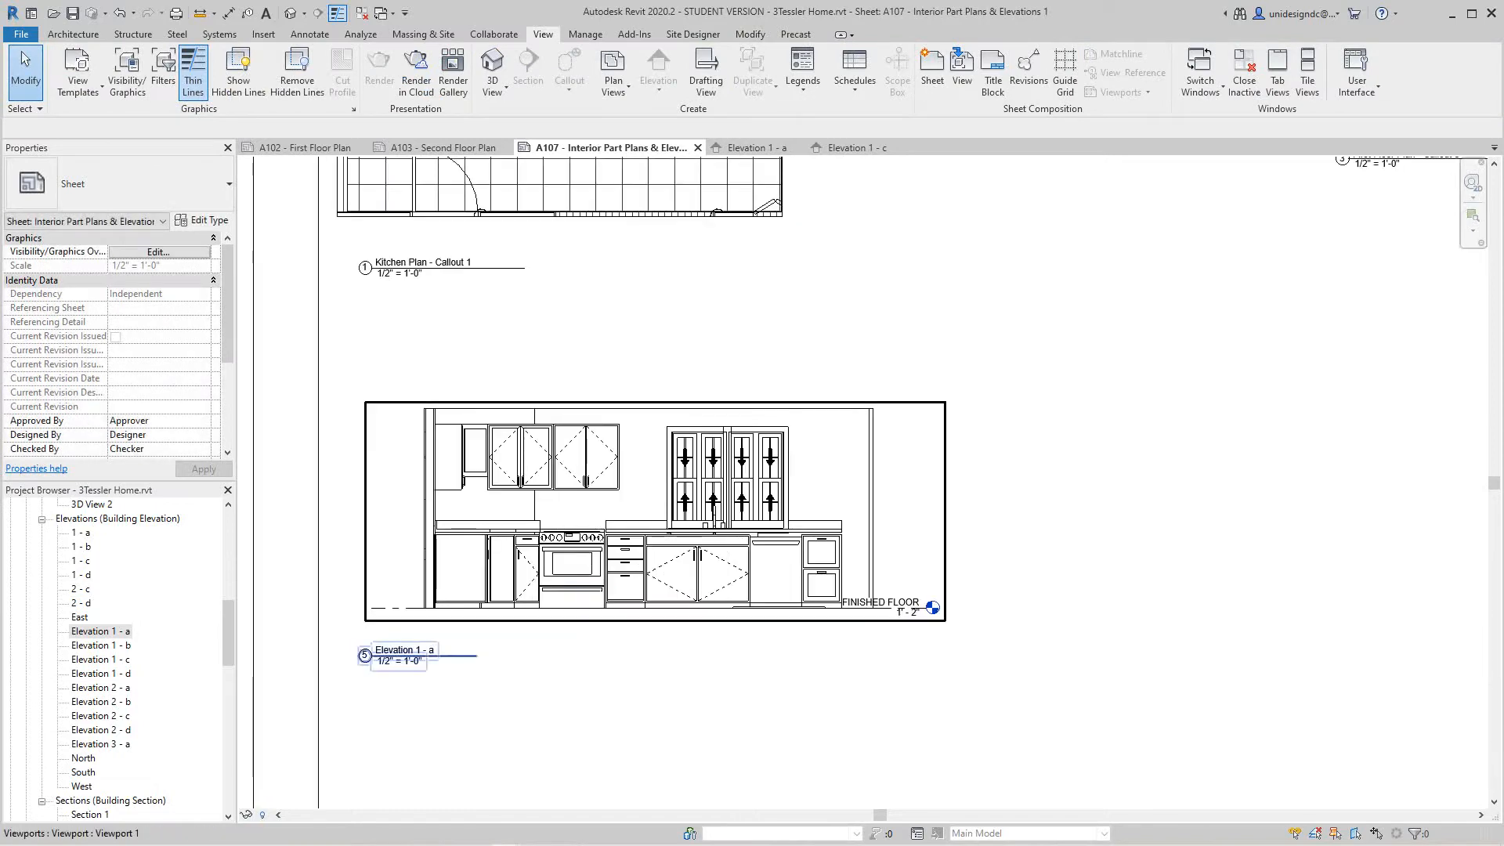
pyautogui.moveTo(743, 518); pyautogui.dragTo(707, 518)
pyautogui.press('Escape')
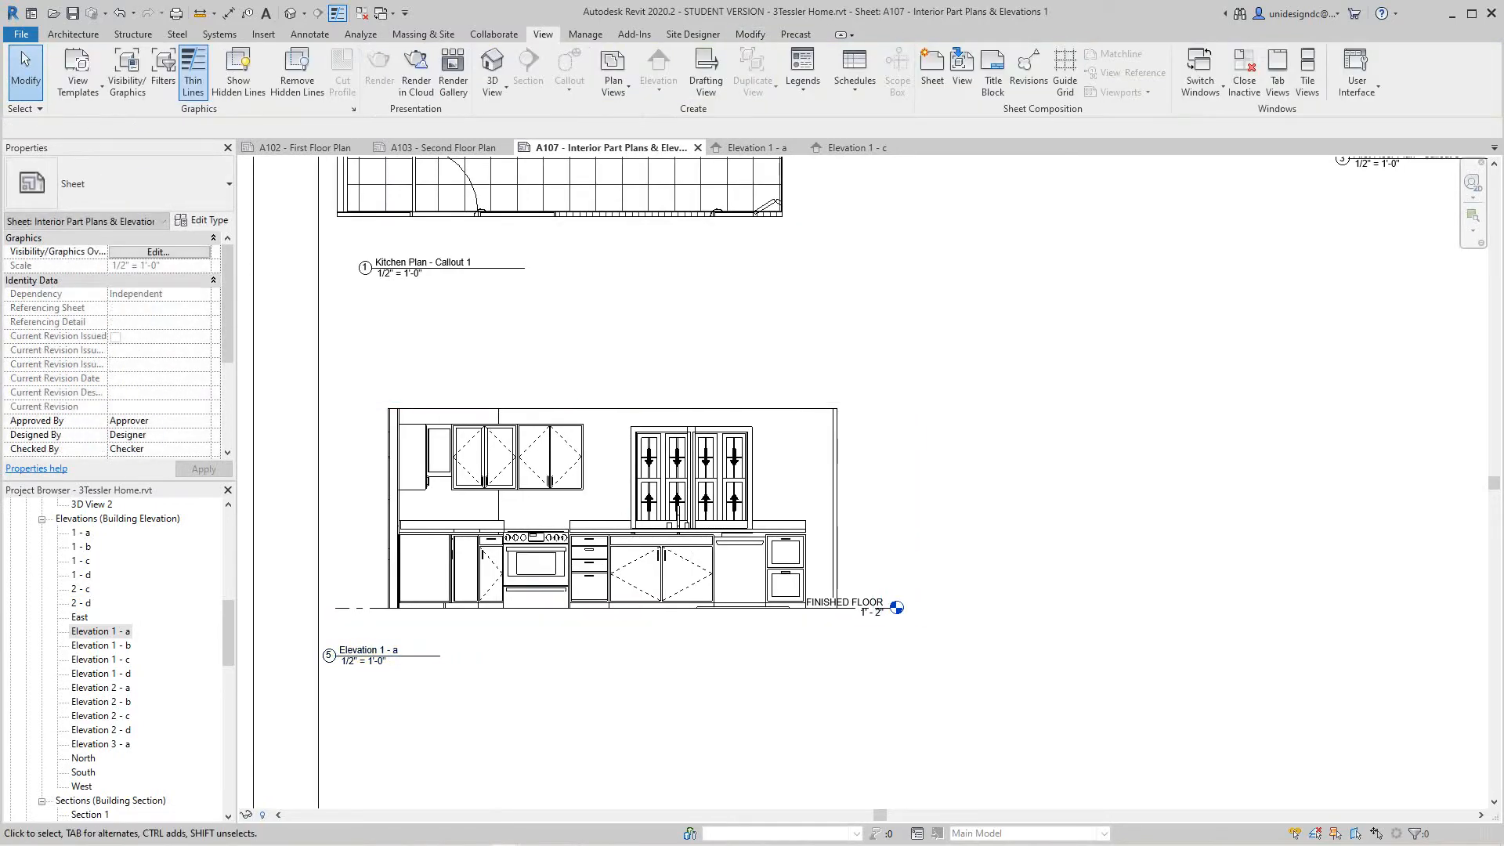
pyautogui.scroll(-2, 537, 690)
pyautogui.moveTo(537, 691); pyautogui.dragTo(556, 606, button='middle')
pyautogui.scroll(-2, 559, 604)
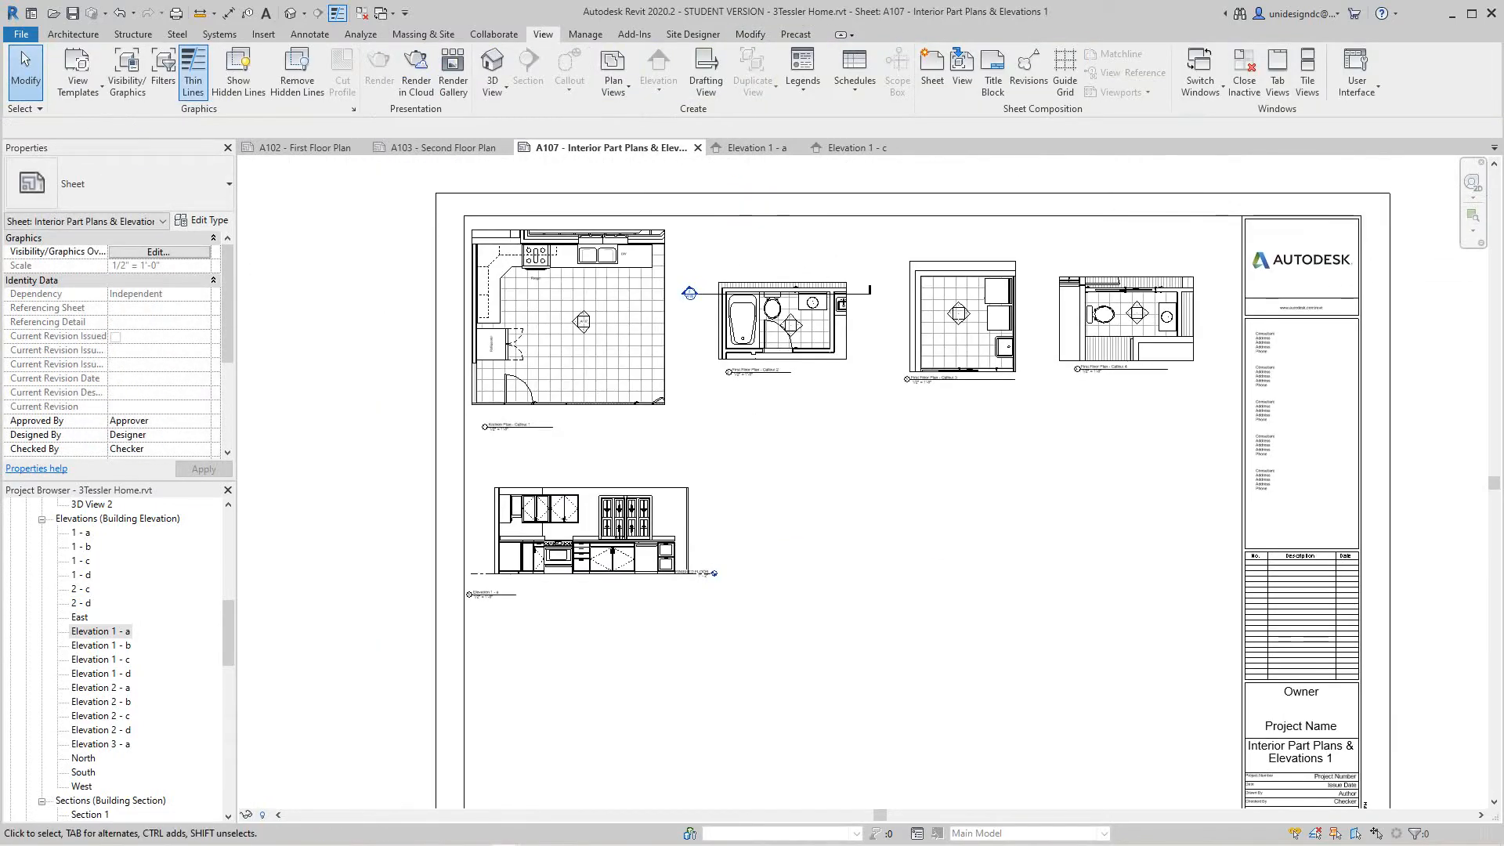
pyautogui.scroll(-1, 596, 655)
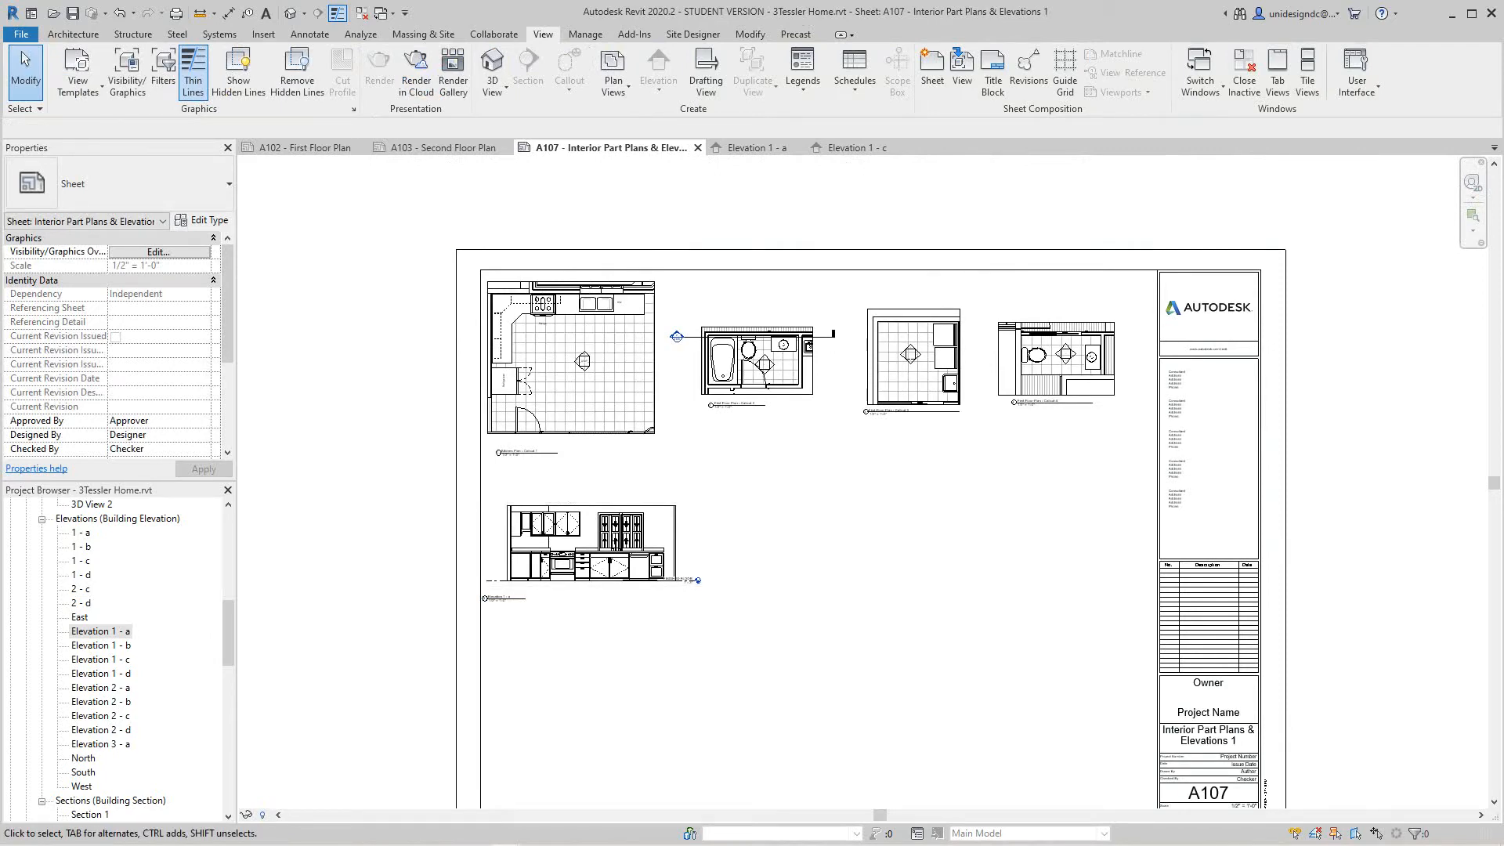
# Try placing Elevation 1 - b on the sheet beside the kitchen elevation, and undo the placement
pyautogui.click(100, 644)
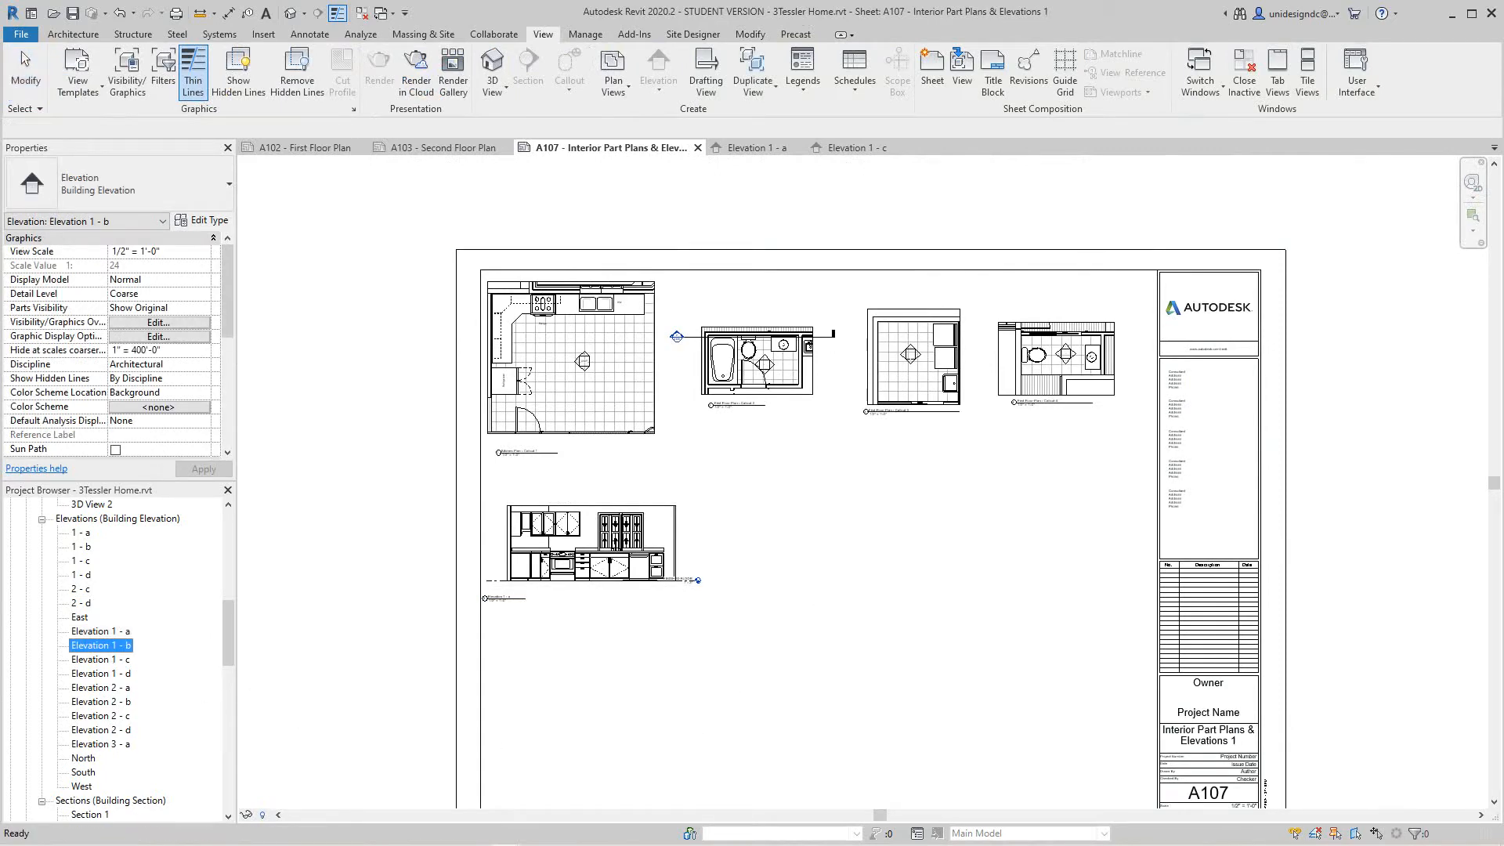
pyautogui.moveTo(101, 645); pyautogui.dragTo(822, 671)
pyautogui.scroll(1, 764, 533)
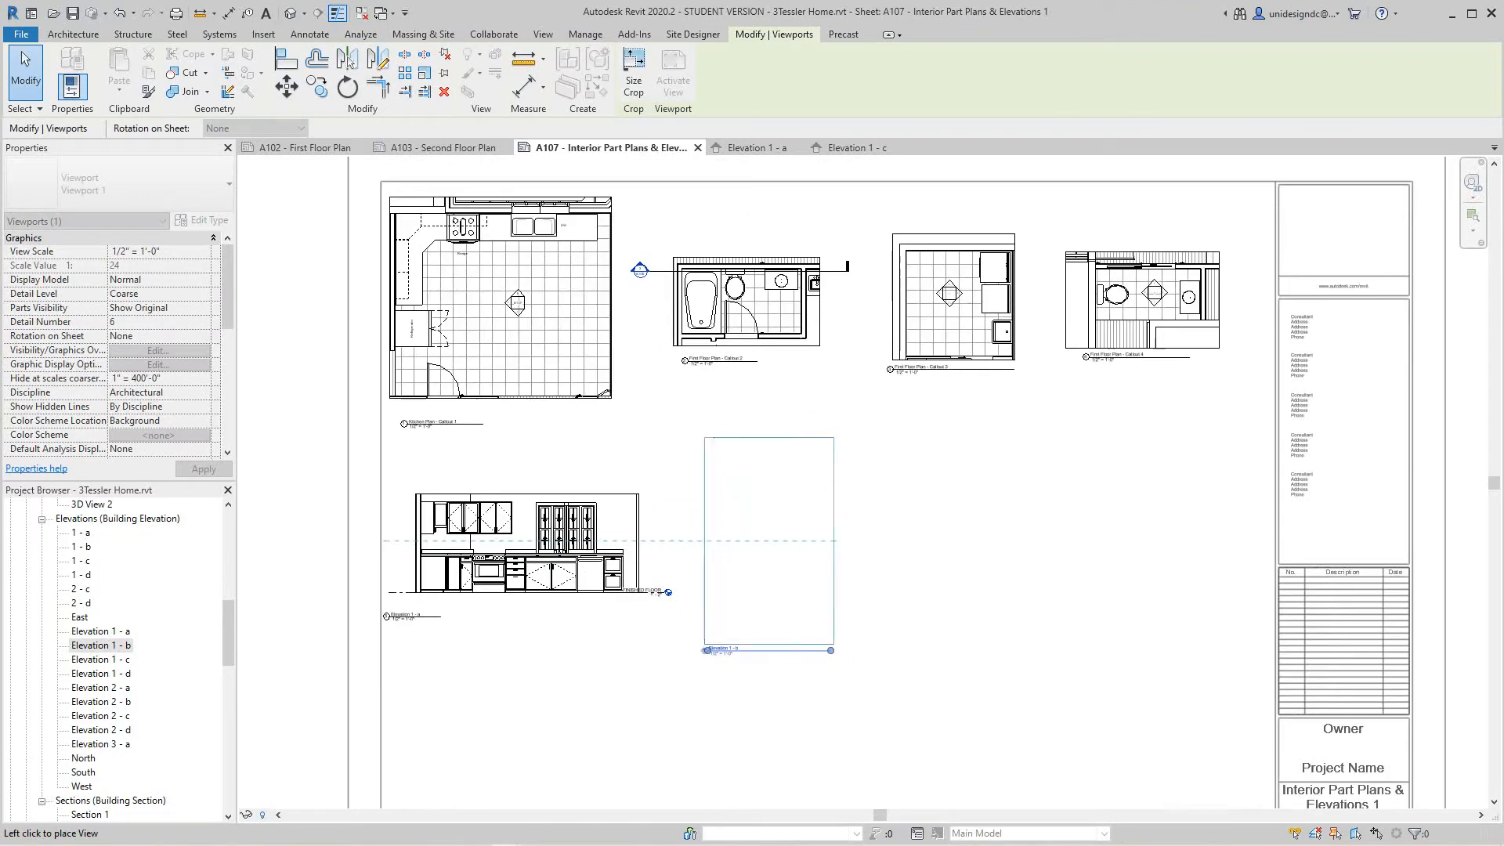
pyautogui.click(769, 542)
pyautogui.scroll(2, 779, 556)
pyautogui.scroll(-1, 780, 556)
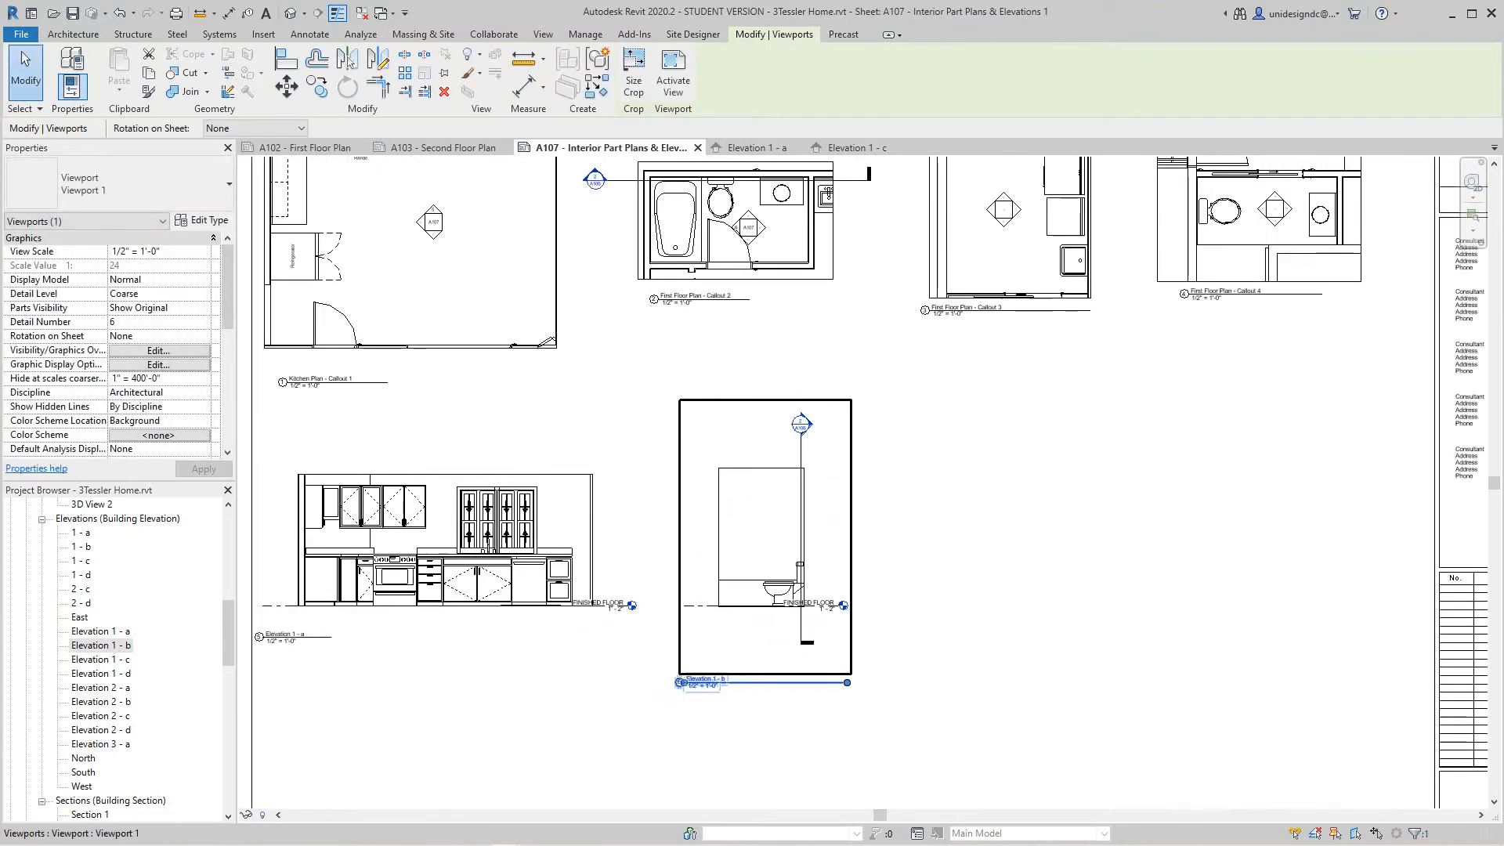
pyautogui.scroll(-3, 786, 569)
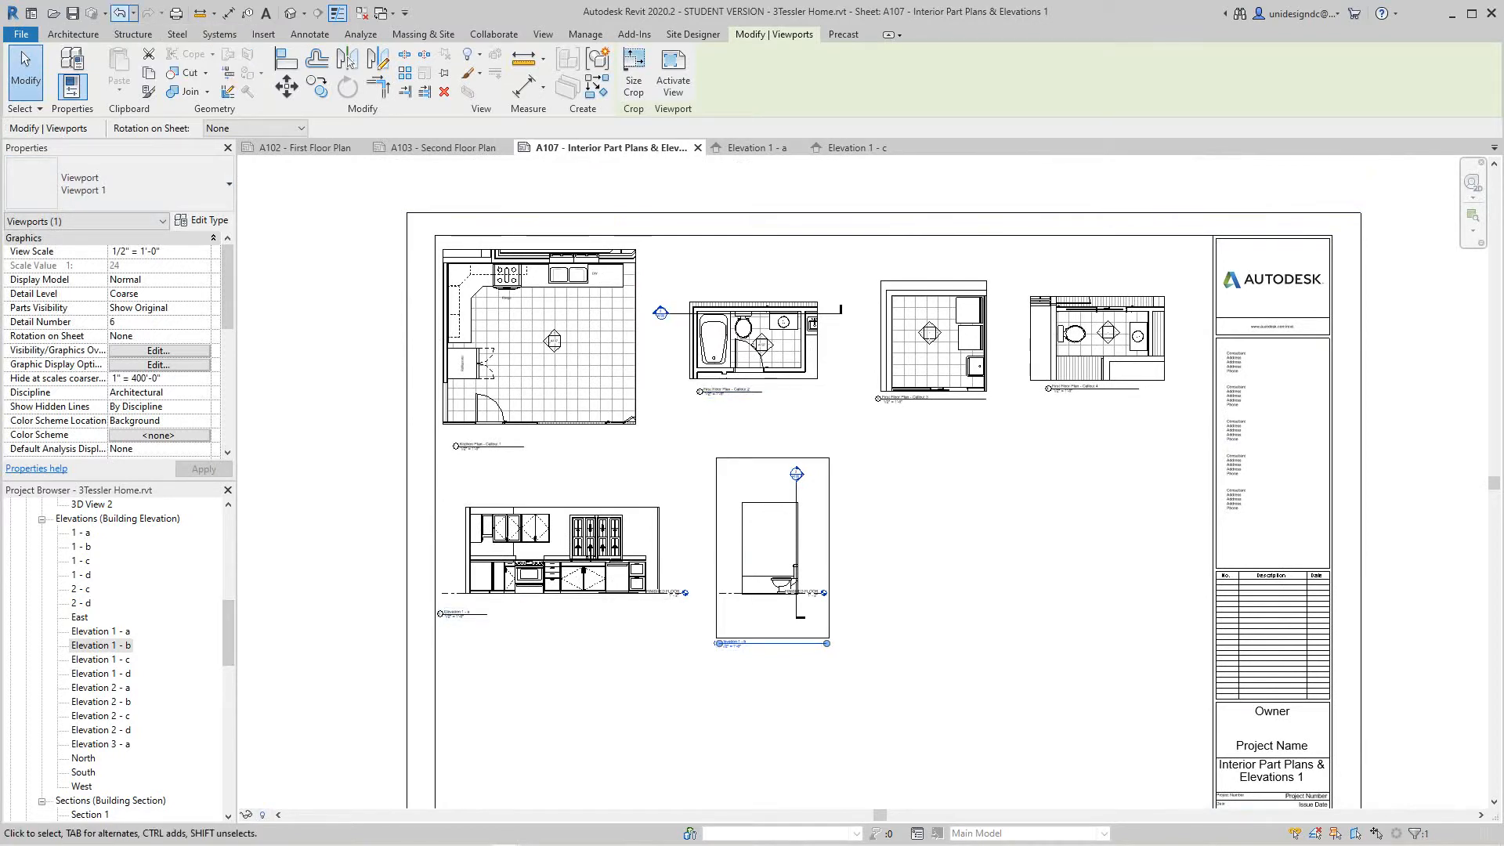
pyautogui.click(119, 12)
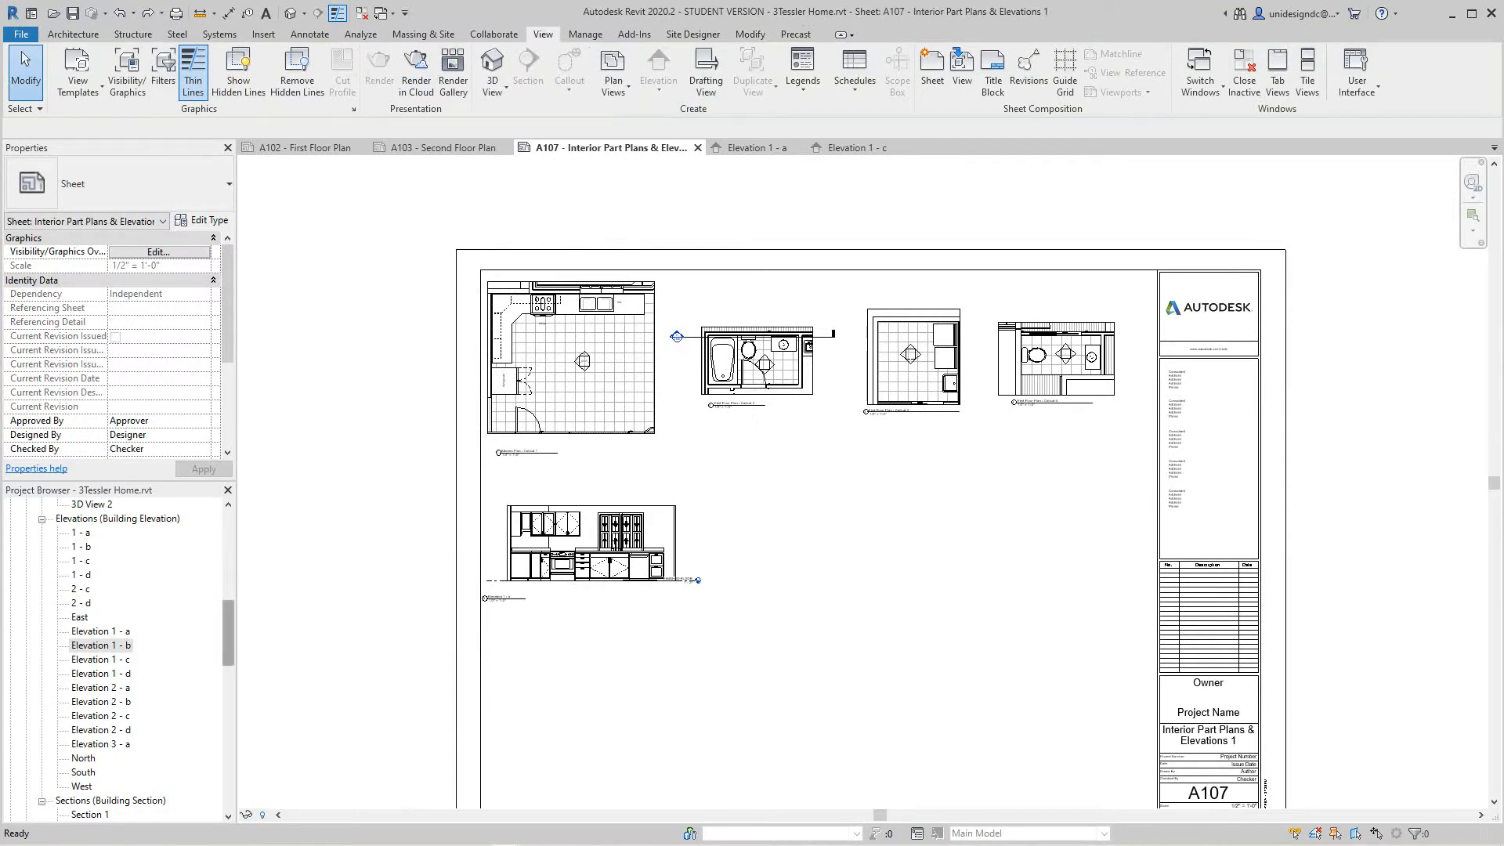
# Activate the kitchen plan callout and extend the left-facing elevation's far clip line slightly toward the refrigerator wall
pyautogui.scroll(5, 504, 608)
pyautogui.scroll(-1, 493, 604)
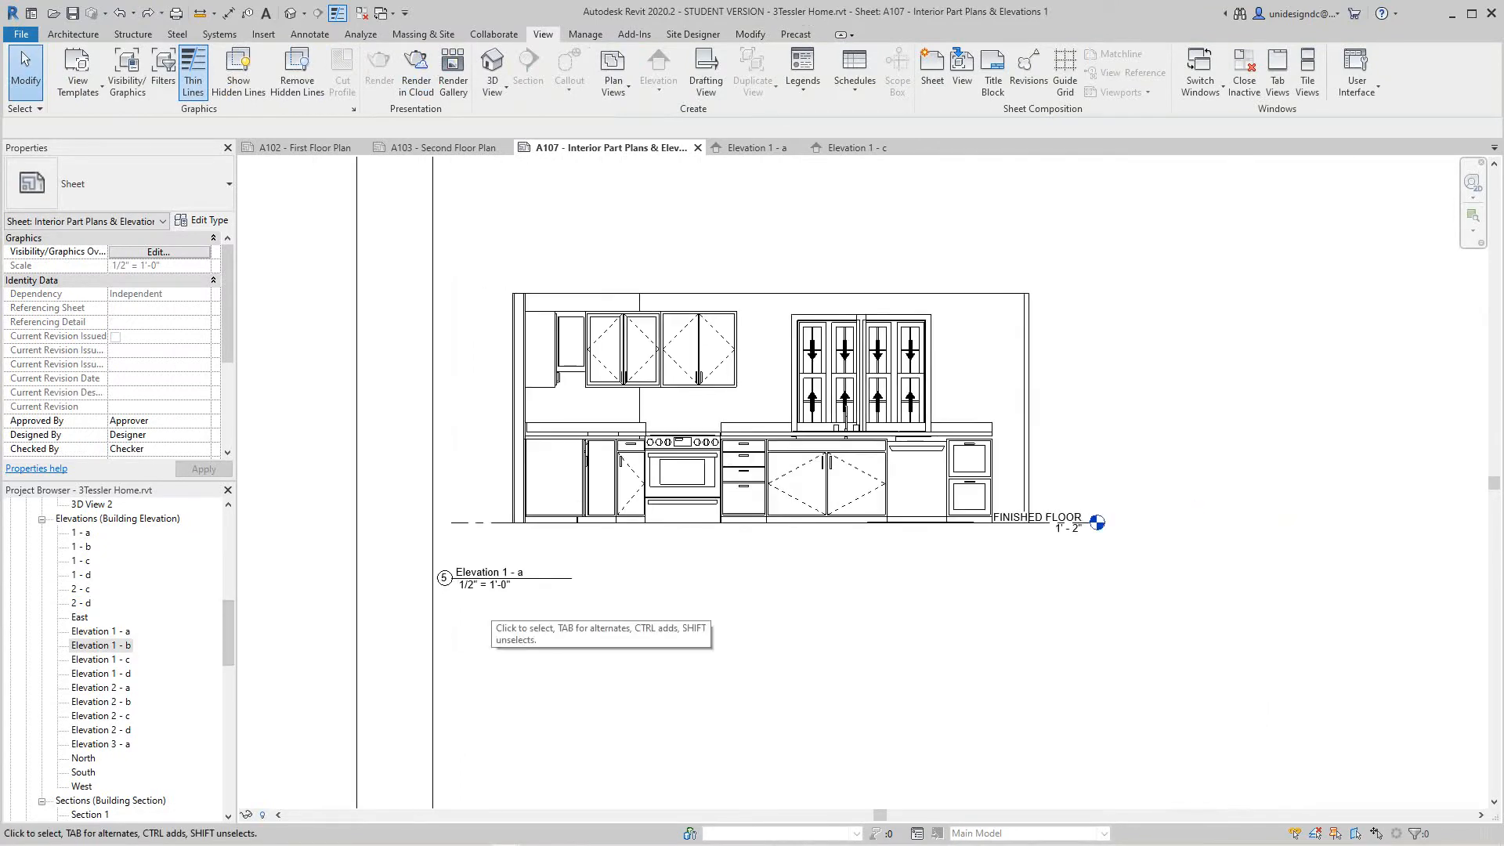
pyautogui.scroll(-3, 520, 603)
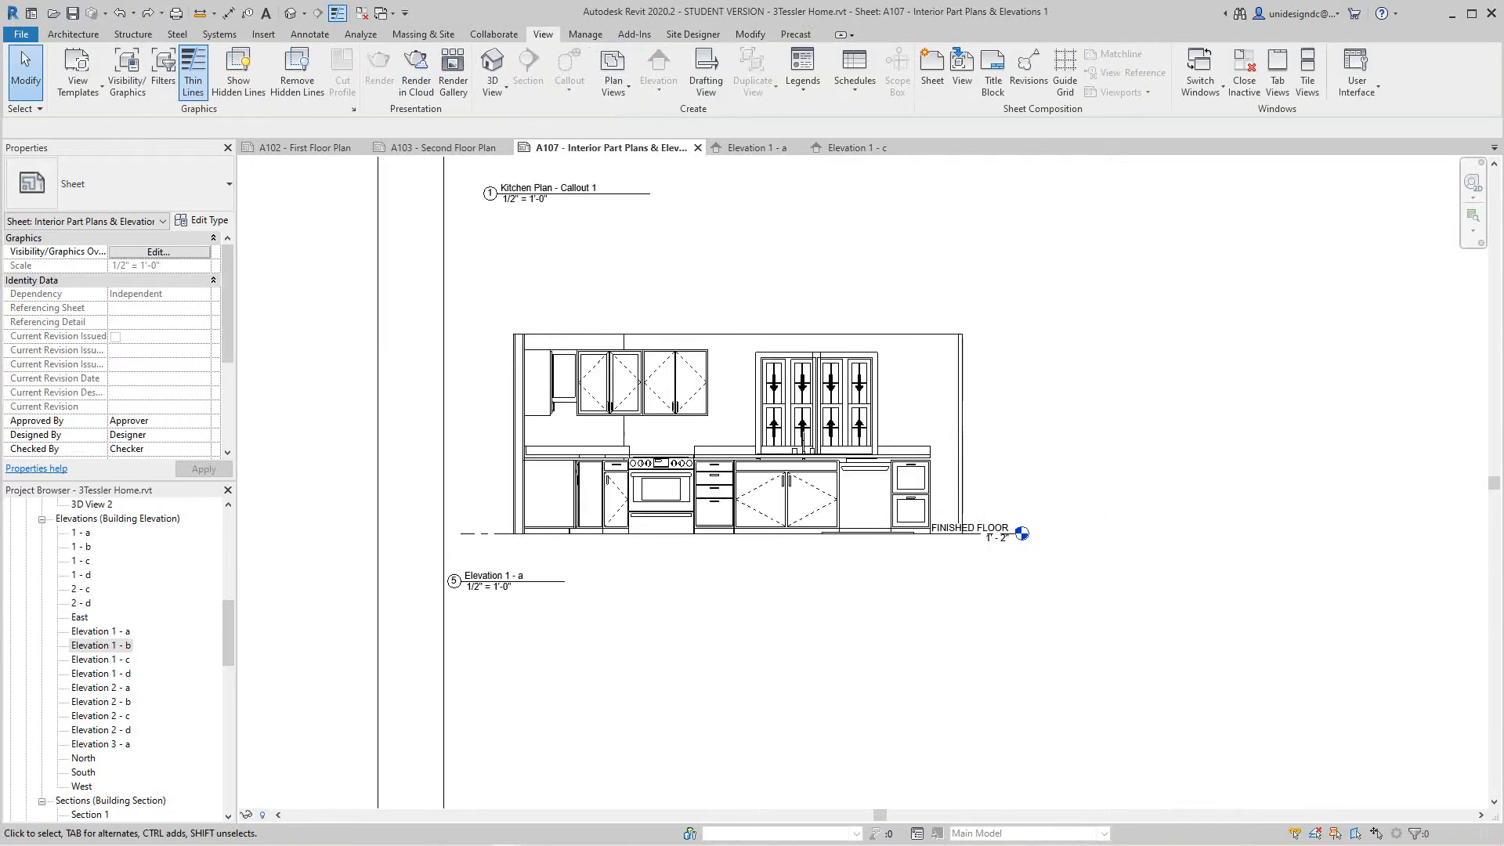
pyautogui.scroll(-2, 783, 681)
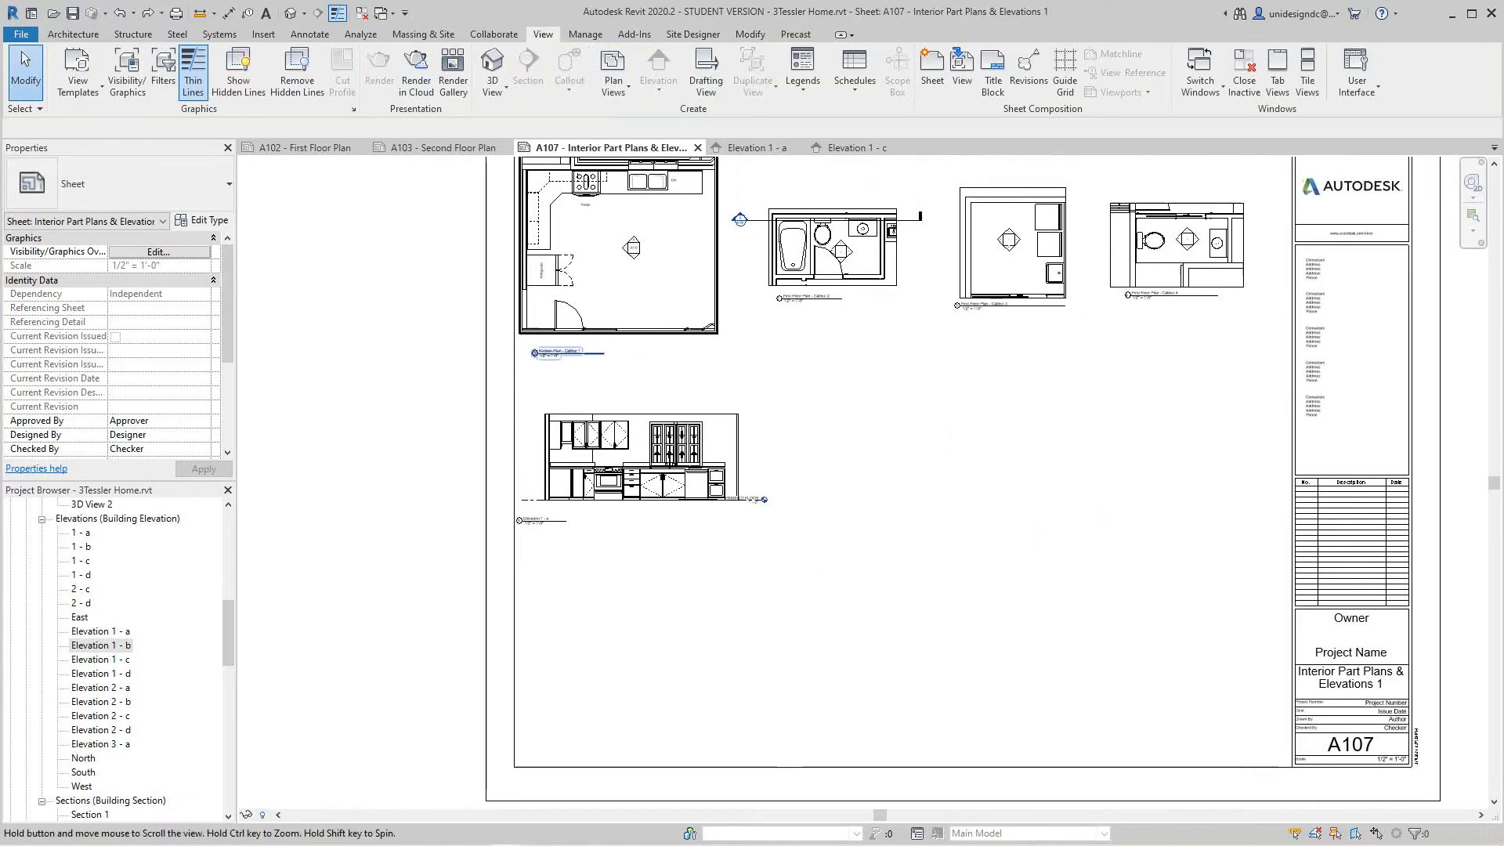
pyautogui.rightClick(697, 354)
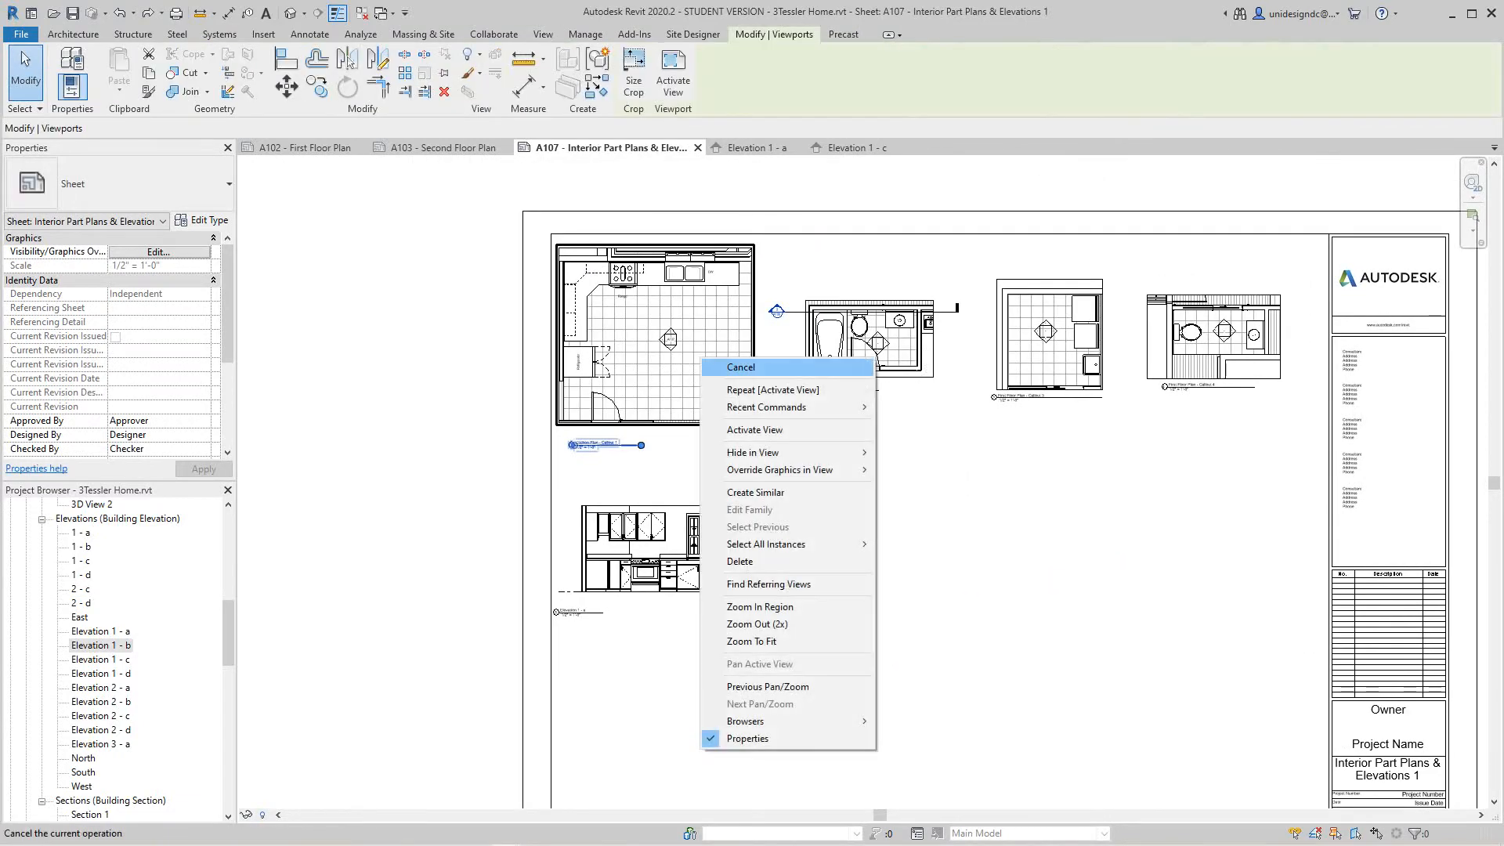
pyautogui.click(732, 430)
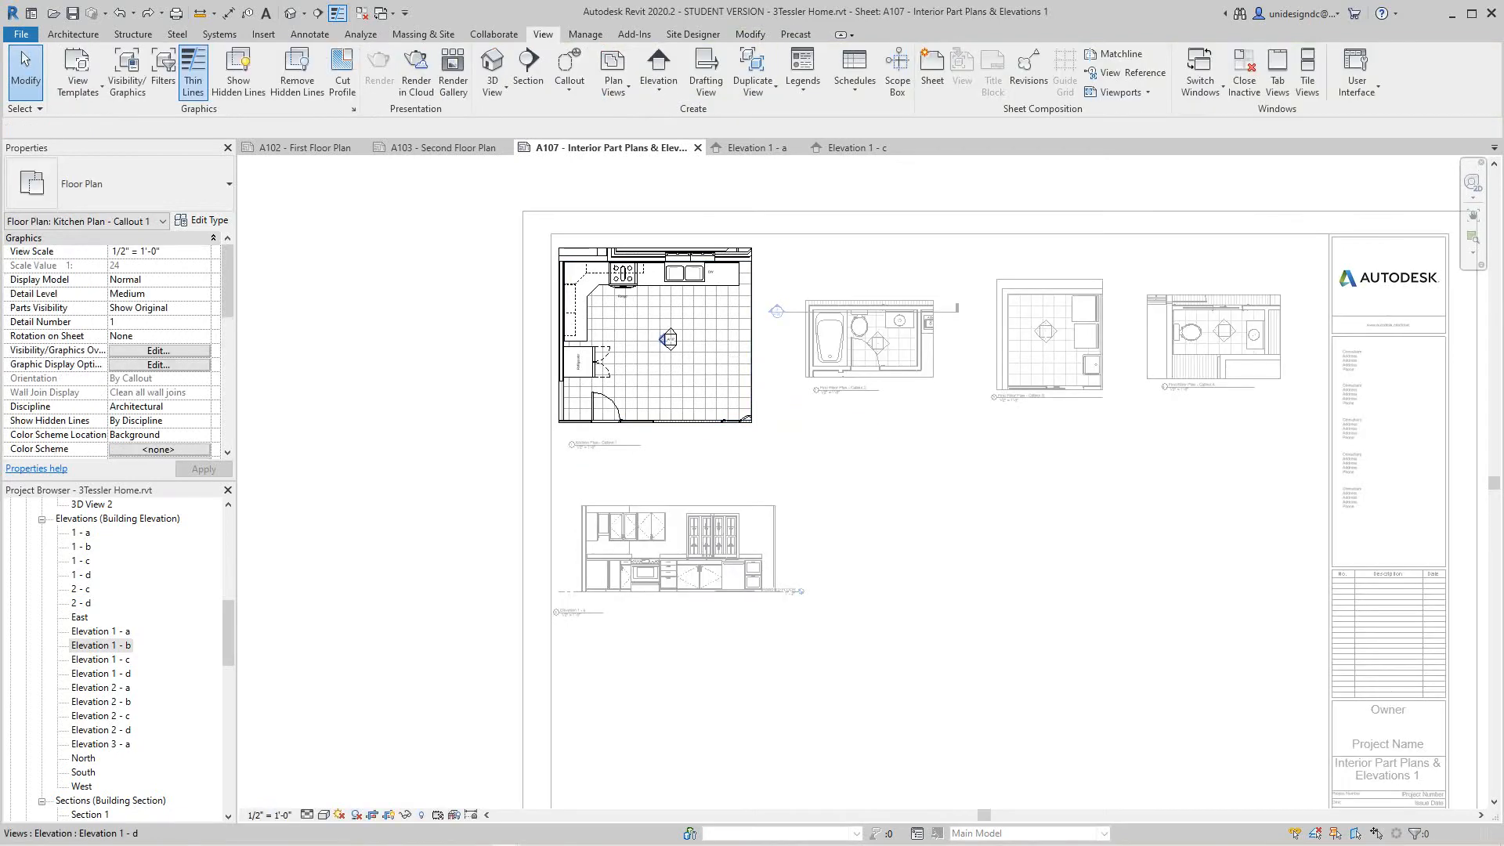
pyautogui.click(663, 339)
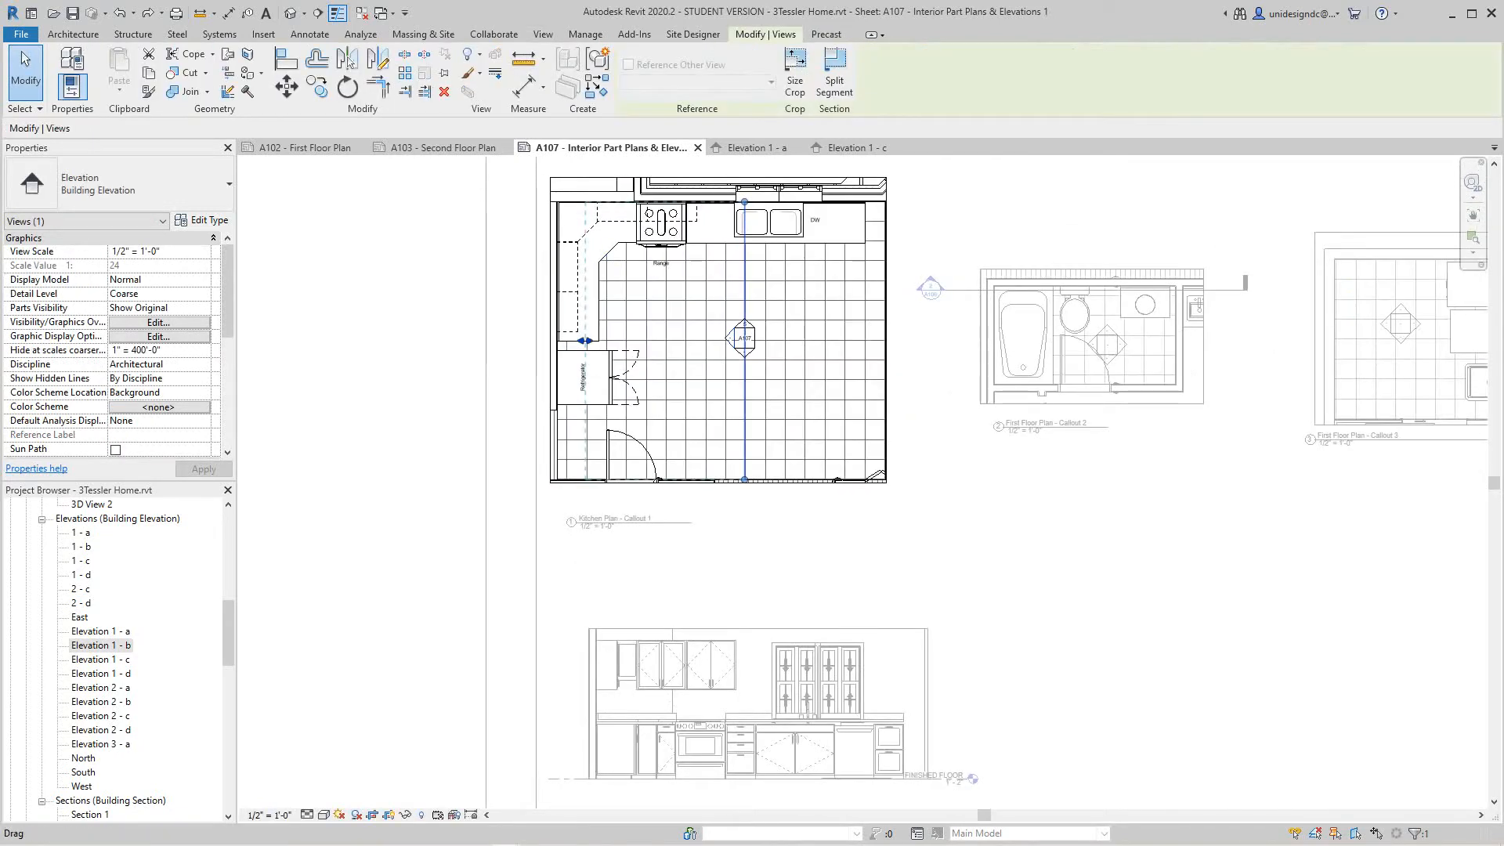
pyautogui.moveTo(585, 340); pyautogui.dragTo(576, 341)
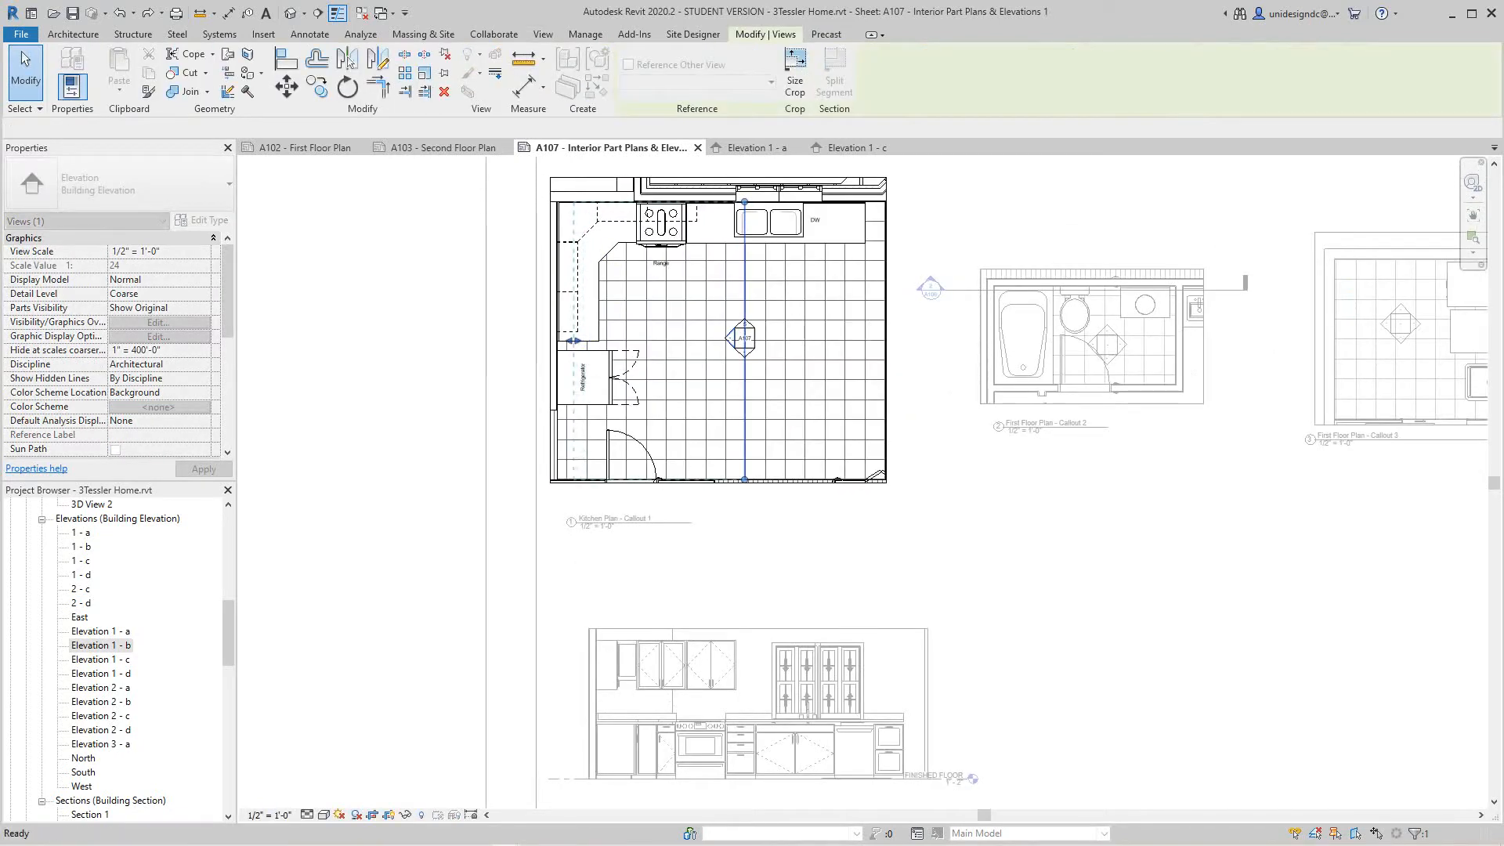
pyautogui.press('Escape')
# Open the kitchen marker's left-facing elevation to identify it, close it, and deactivate the kitchen plan view on the sheet
pyautogui.scroll(2, 736, 345)
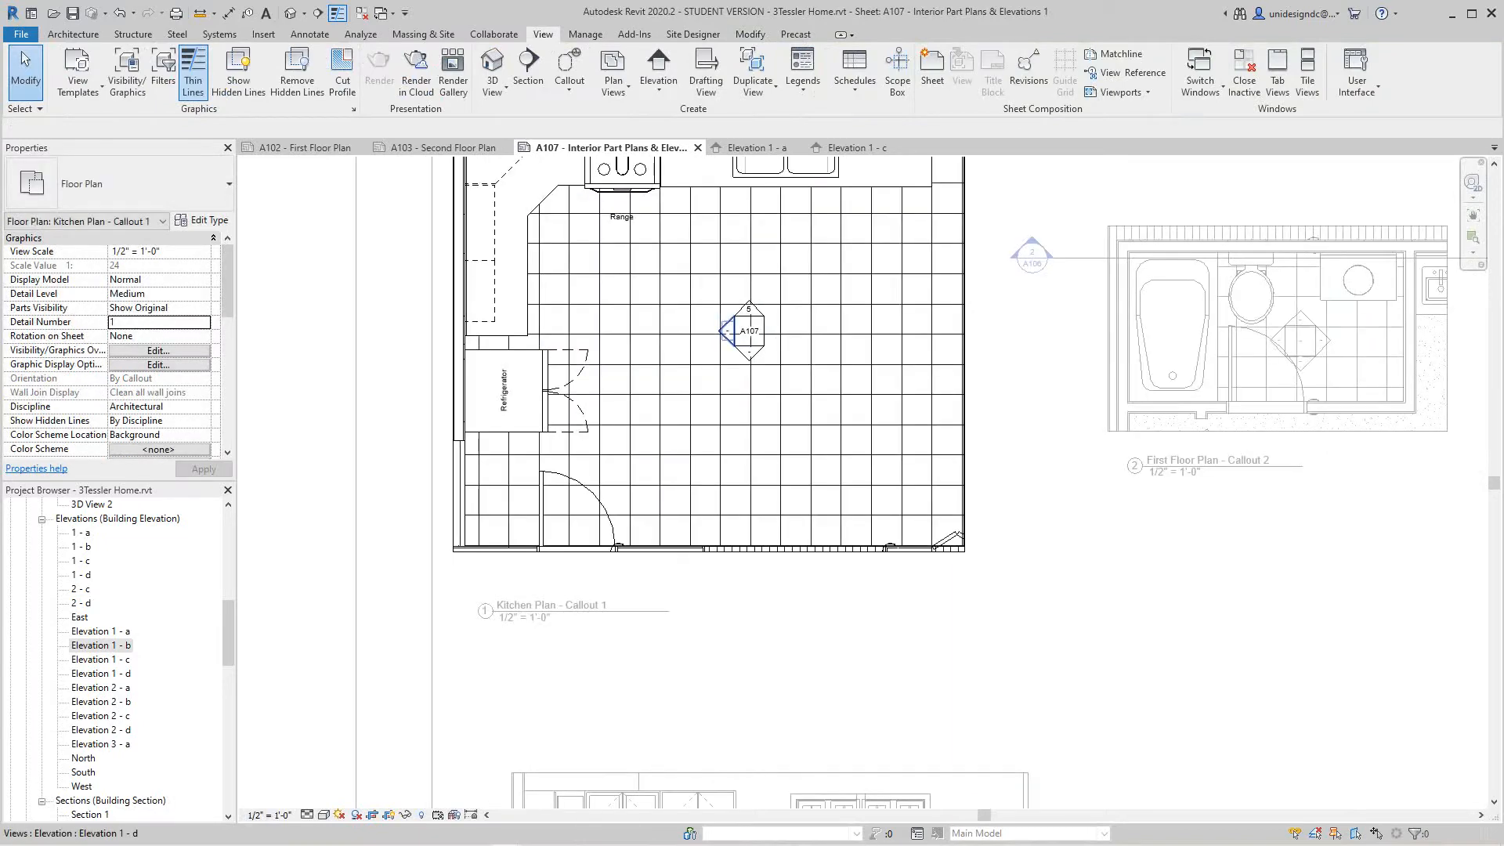
pyautogui.doubleClick(725, 333)
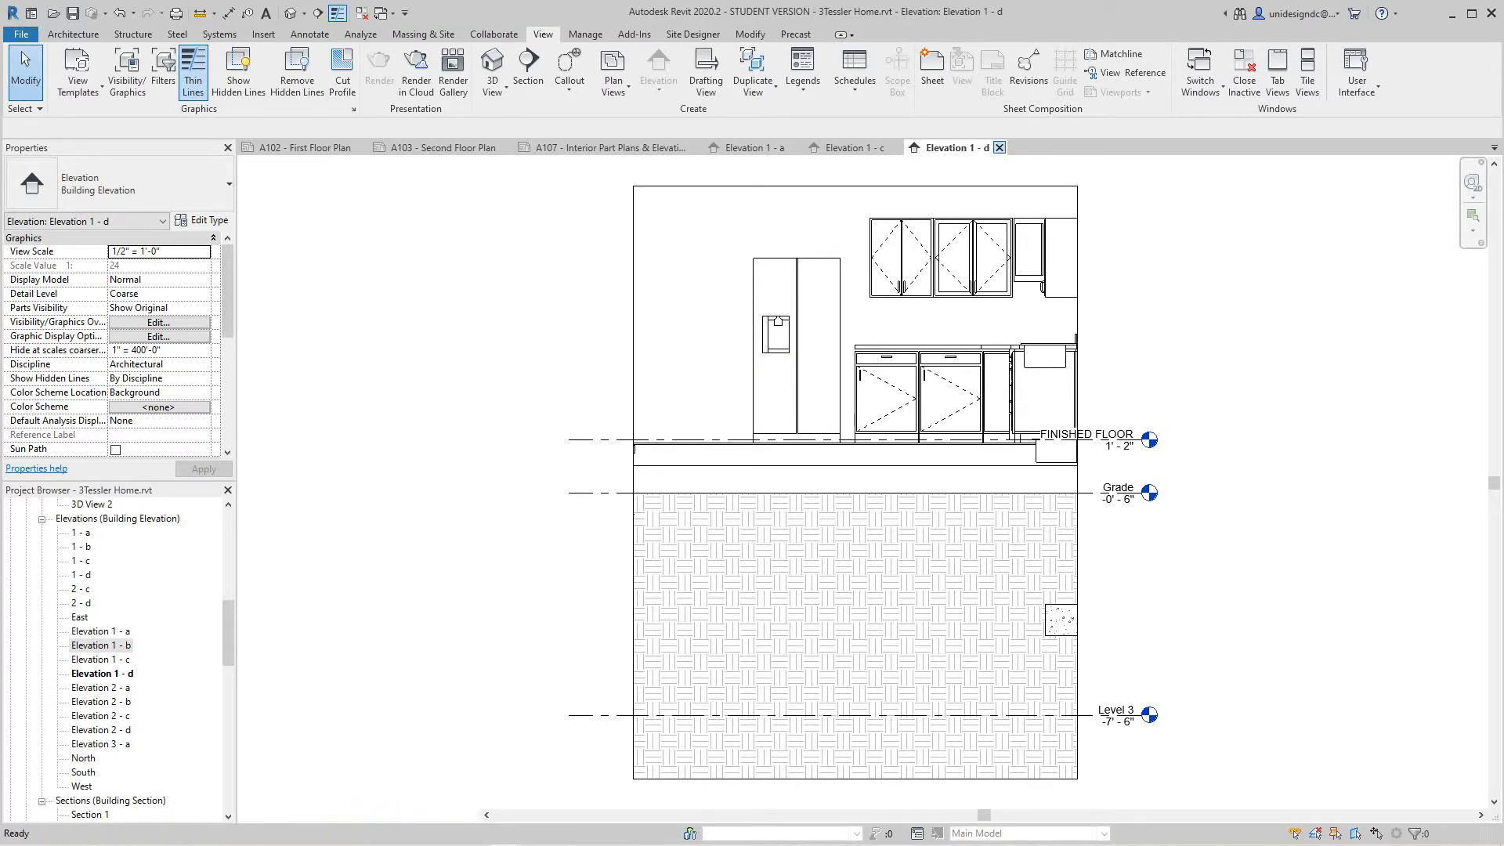
pyautogui.click(1000, 147)
pyautogui.scroll(-3, 688, 548)
pyautogui.rightClick(972, 306)
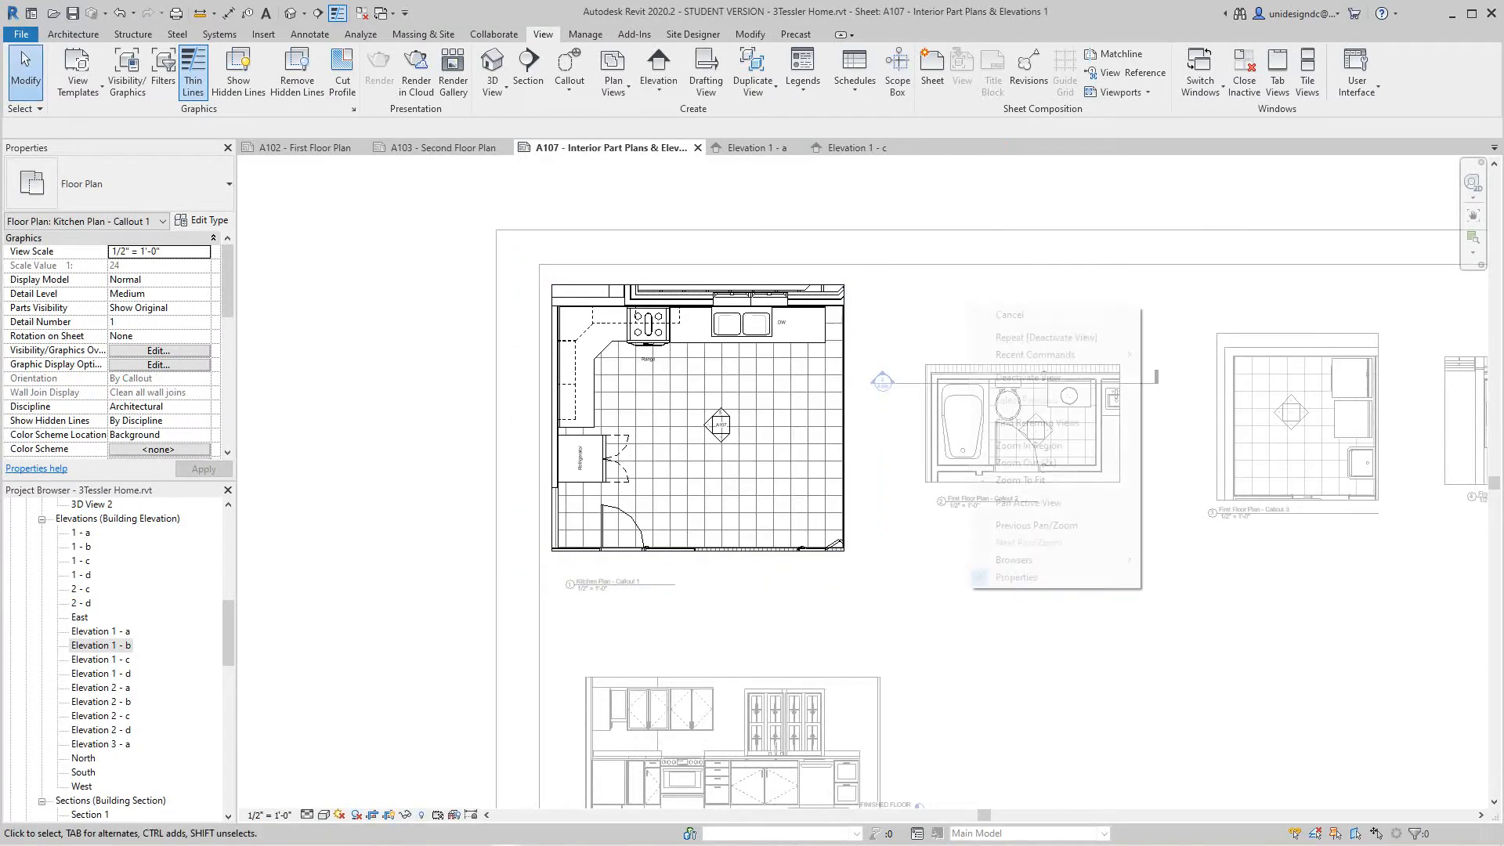
pyautogui.click(1027, 376)
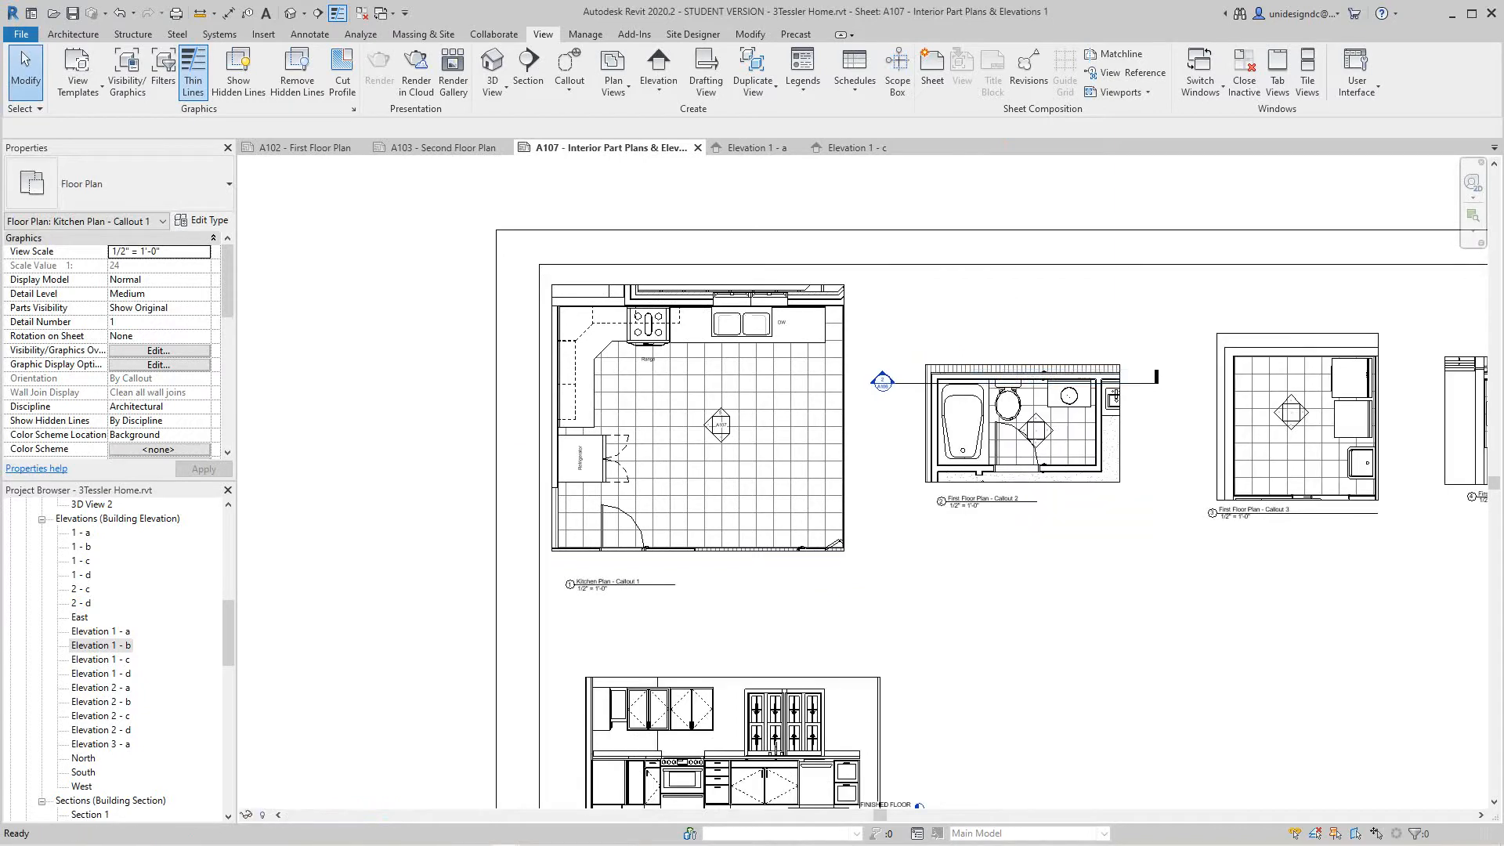
# Place Elevation 1 - d on the sheet to the right of the first kitchen elevation
pyautogui.click(100, 658)
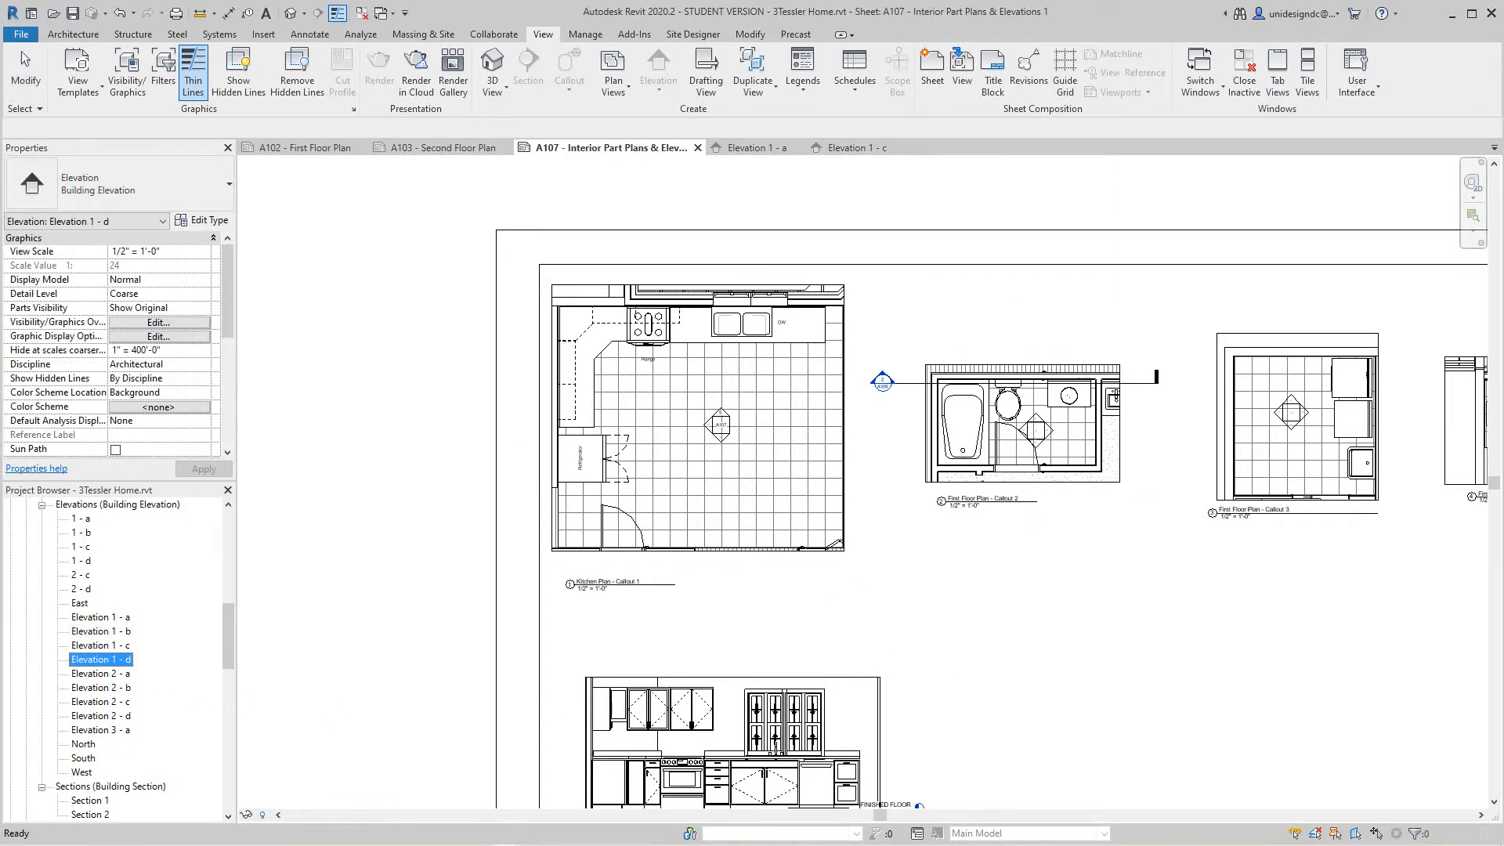
pyautogui.moveTo(100, 659); pyautogui.dragTo(783, 470)
pyautogui.scroll(-4, 949, 545)
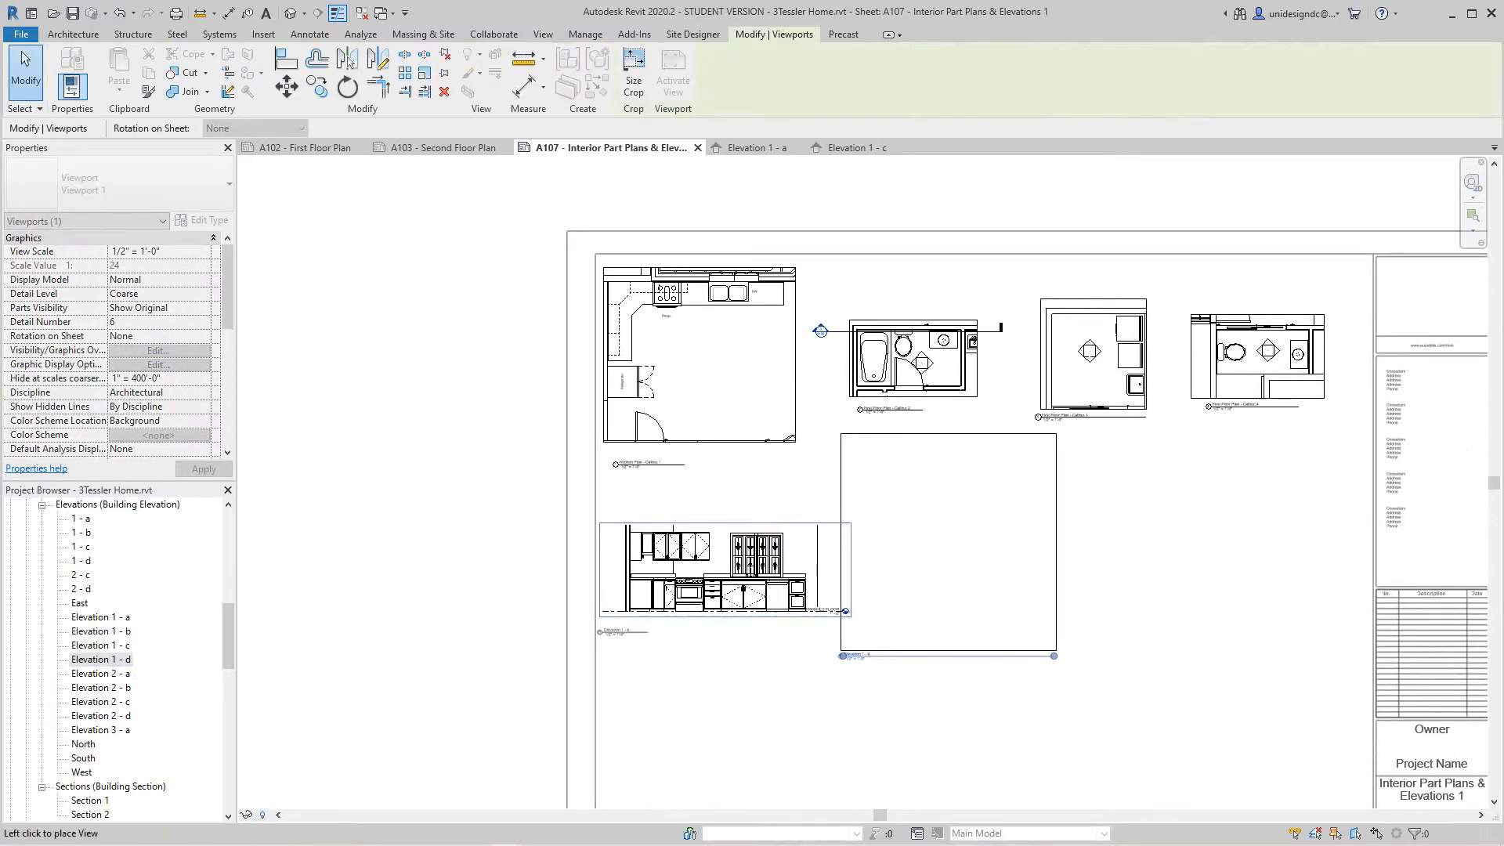
pyautogui.click(955, 546)
# Activate the Elevation 1 - d viewport and raise its bottom crop edge to just below the finished floor line
pyautogui.scroll(3, 986, 583)
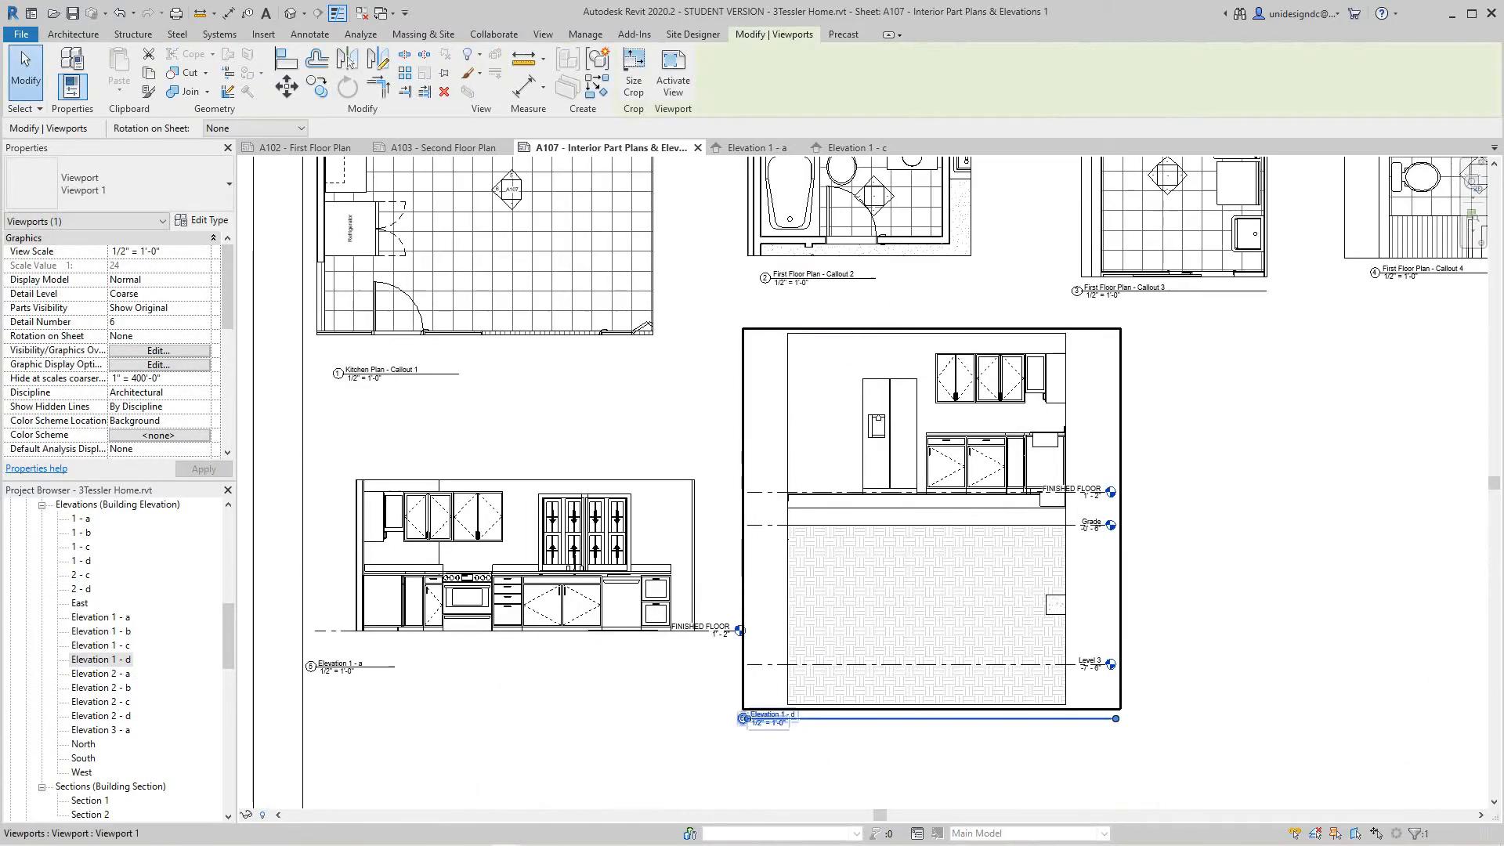
pyautogui.rightClick(968, 217)
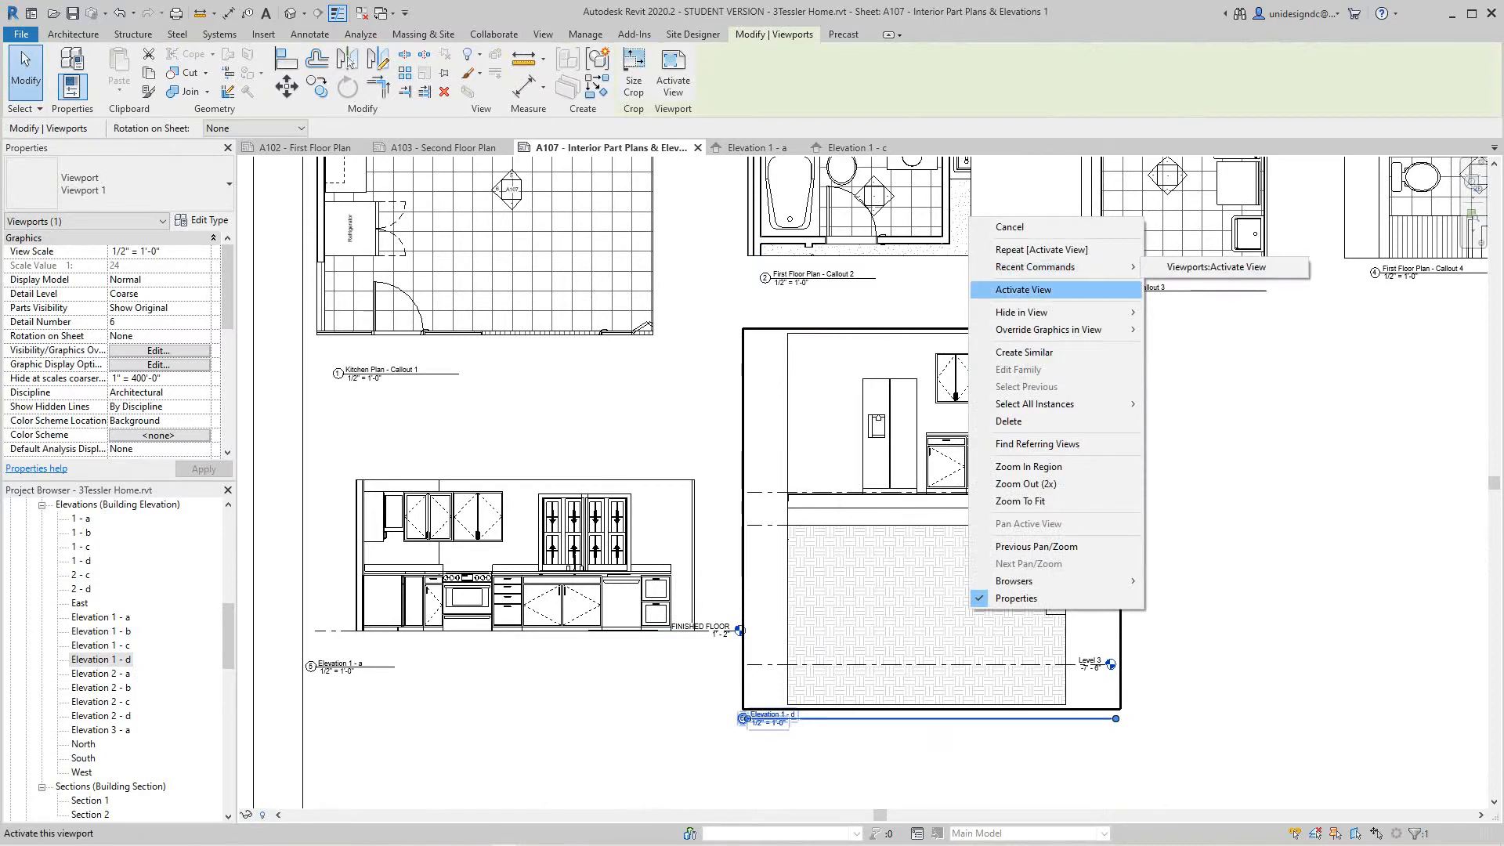
pyautogui.click(1023, 289)
pyautogui.click(931, 704)
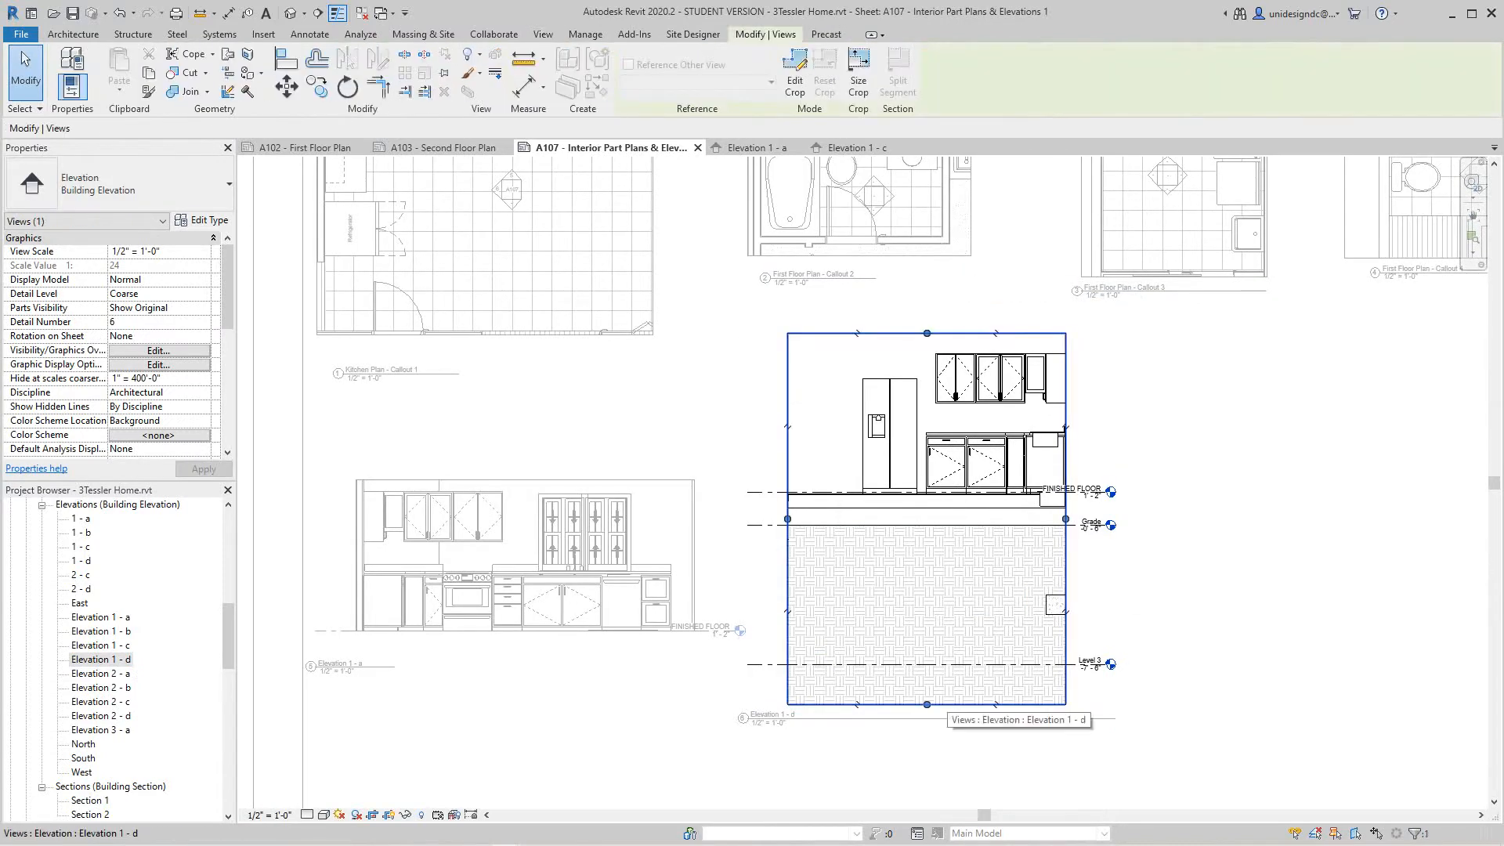
pyautogui.moveTo(926, 704); pyautogui.dragTo(926, 506)
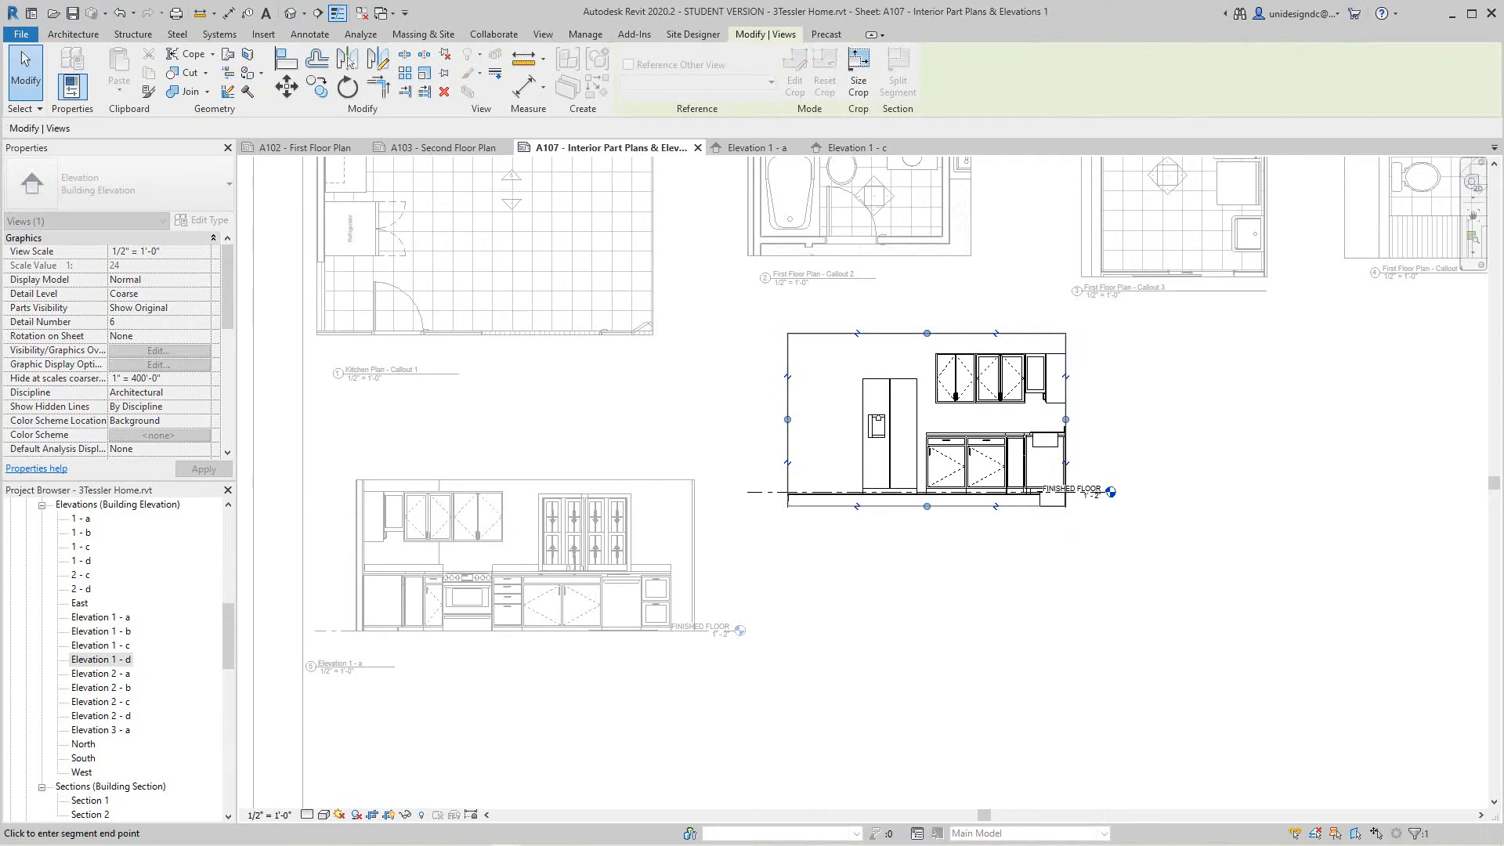
pyautogui.press('Escape')
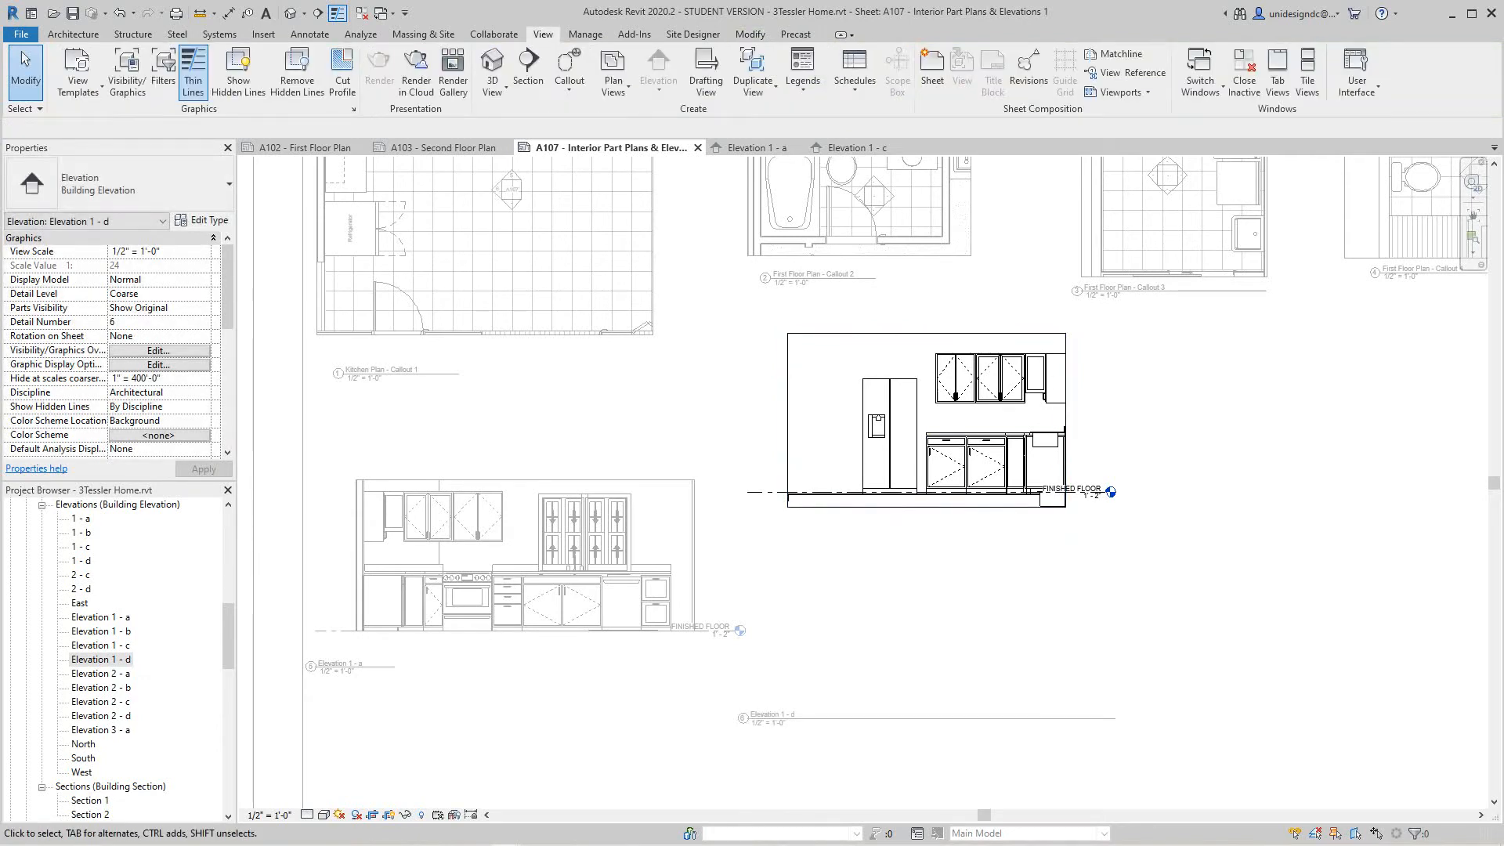
pyautogui.click(927, 507)
pyautogui.moveTo(926, 506); pyautogui.dragTo(927, 507)
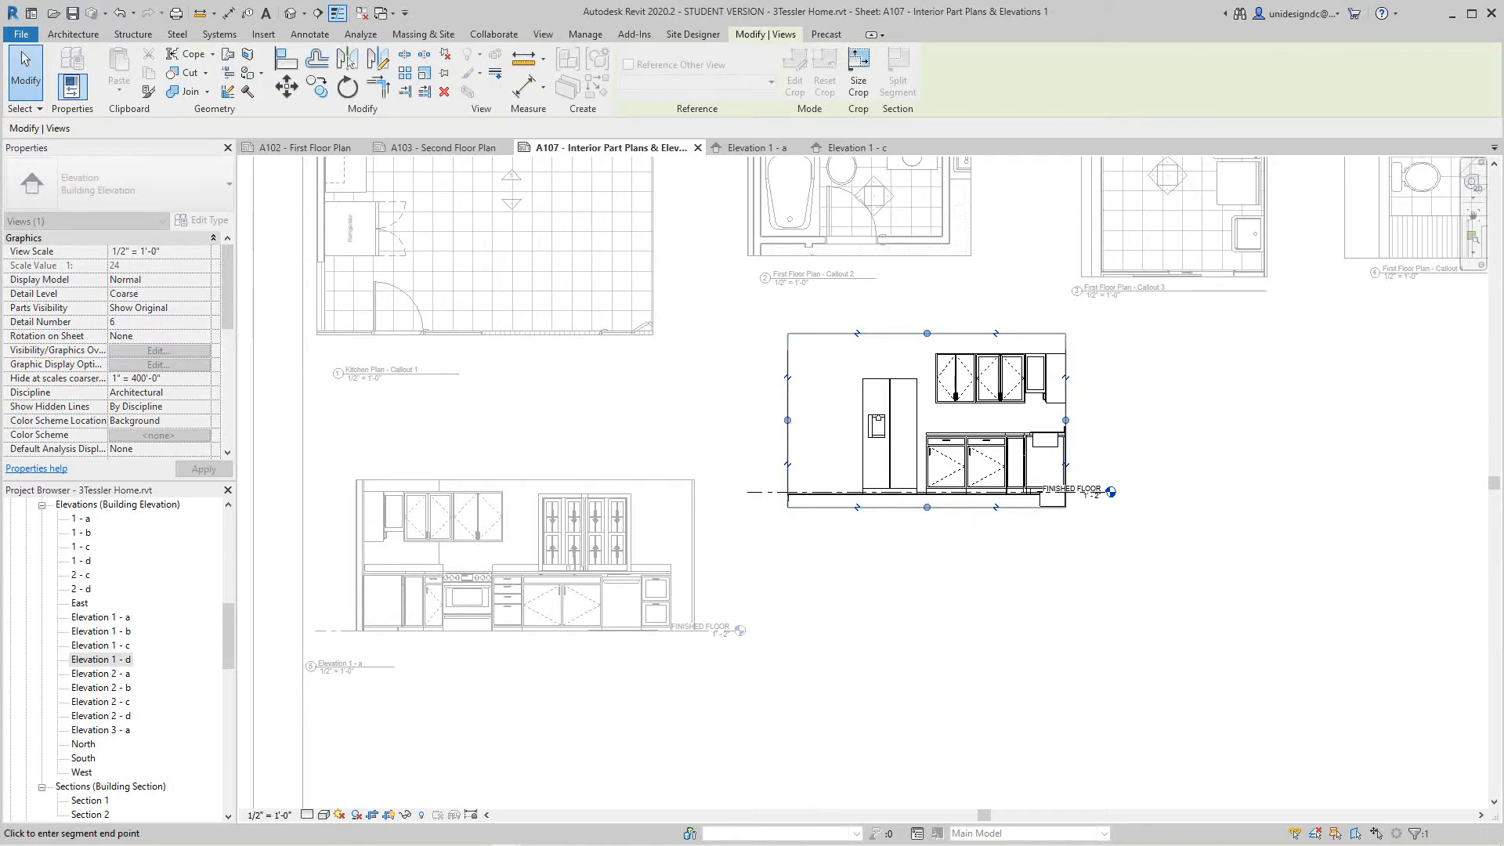
# Lower the top crop edge of Elevation 1 - d, pull its refrigerator-side edge inward, and deactivate the view
pyautogui.moveTo(926, 334); pyautogui.dragTo(927, 350)
pyautogui.moveTo(787, 429); pyautogui.dragTo(827, 429)
pyautogui.rightClick(746, 377)
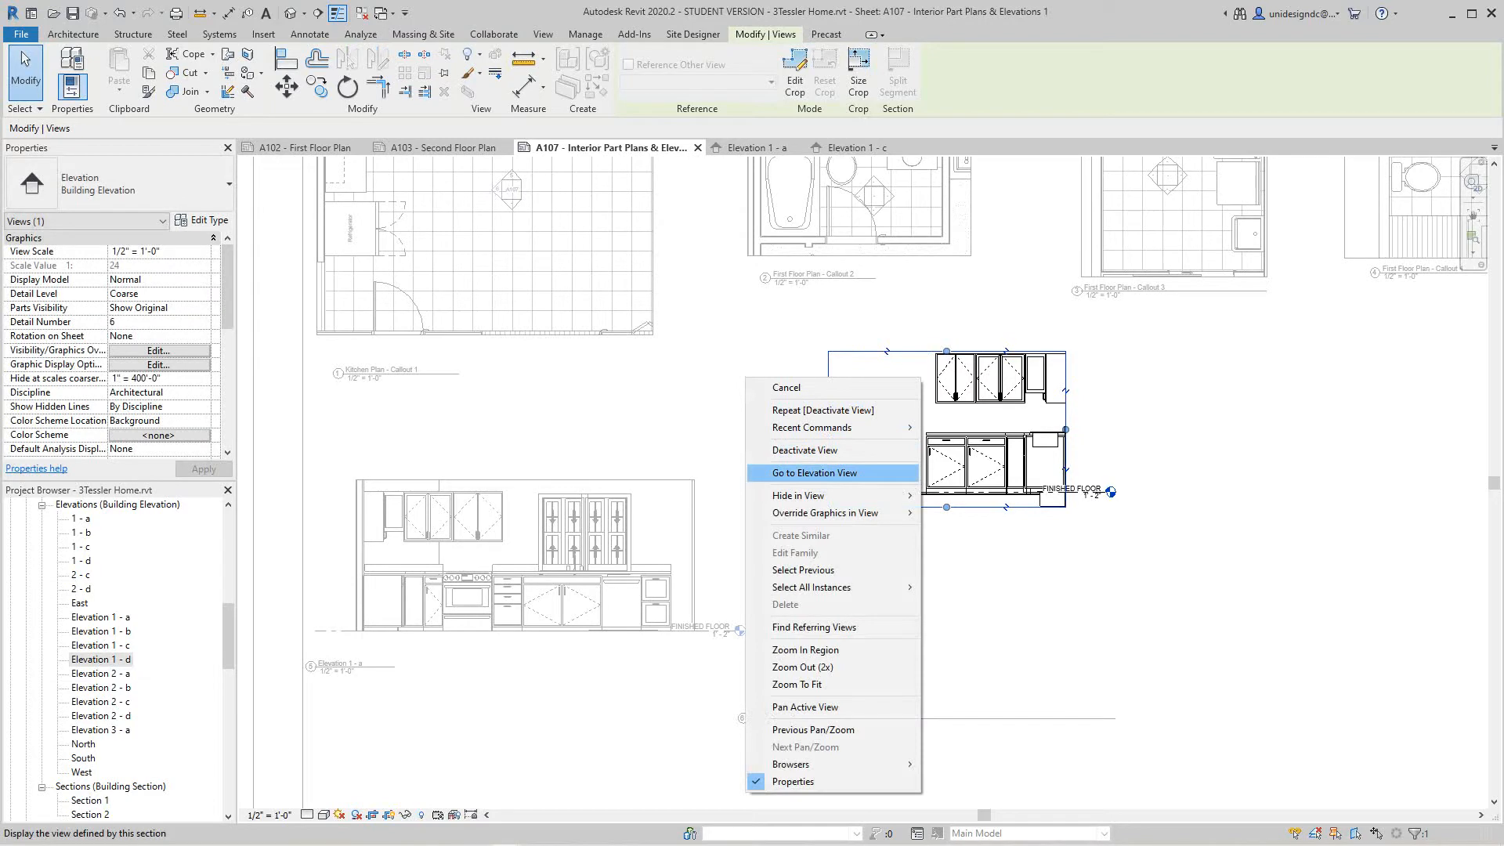
pyautogui.click(804, 450)
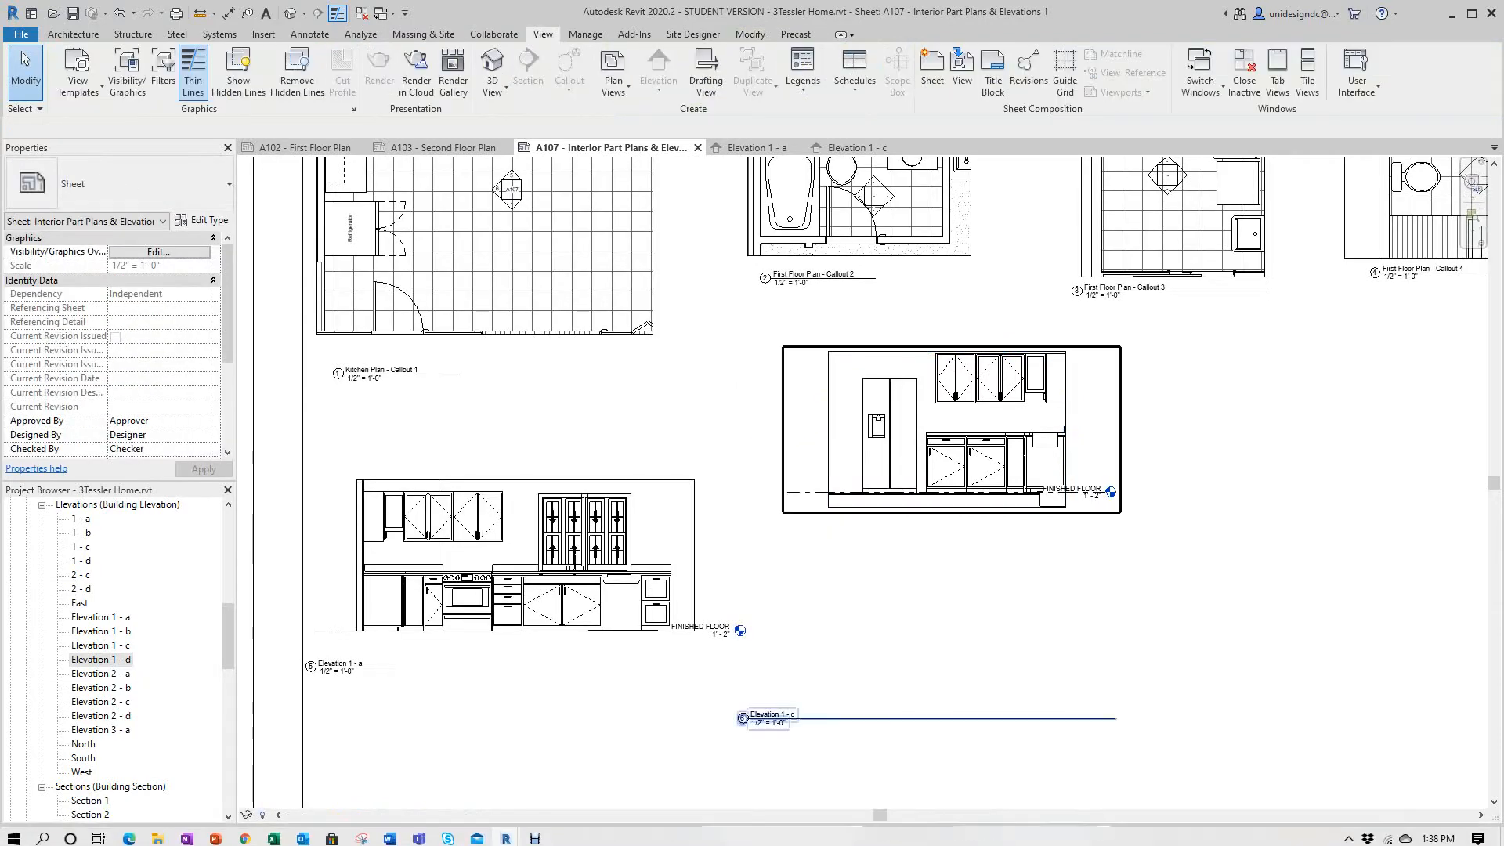
pyautogui.click(804, 450)
# Shorten the title line of the Elevation 1 - d viewport to about the length of its title text
pyautogui.moveTo(1116, 718); pyautogui.dragTo(1116, 718)
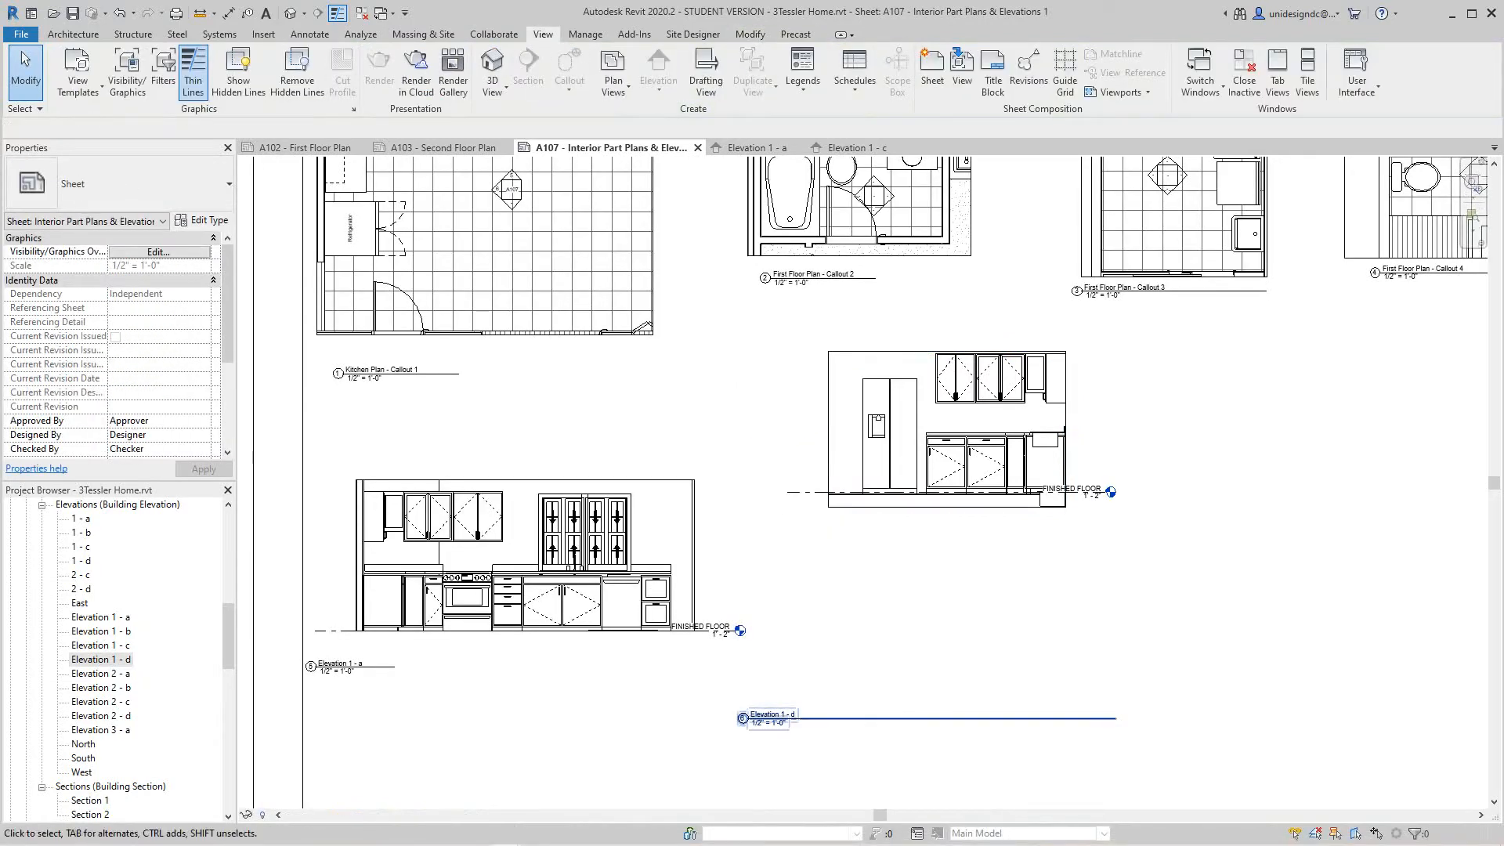
pyautogui.click(1115, 717)
pyautogui.press('Escape')
pyautogui.click(951, 429)
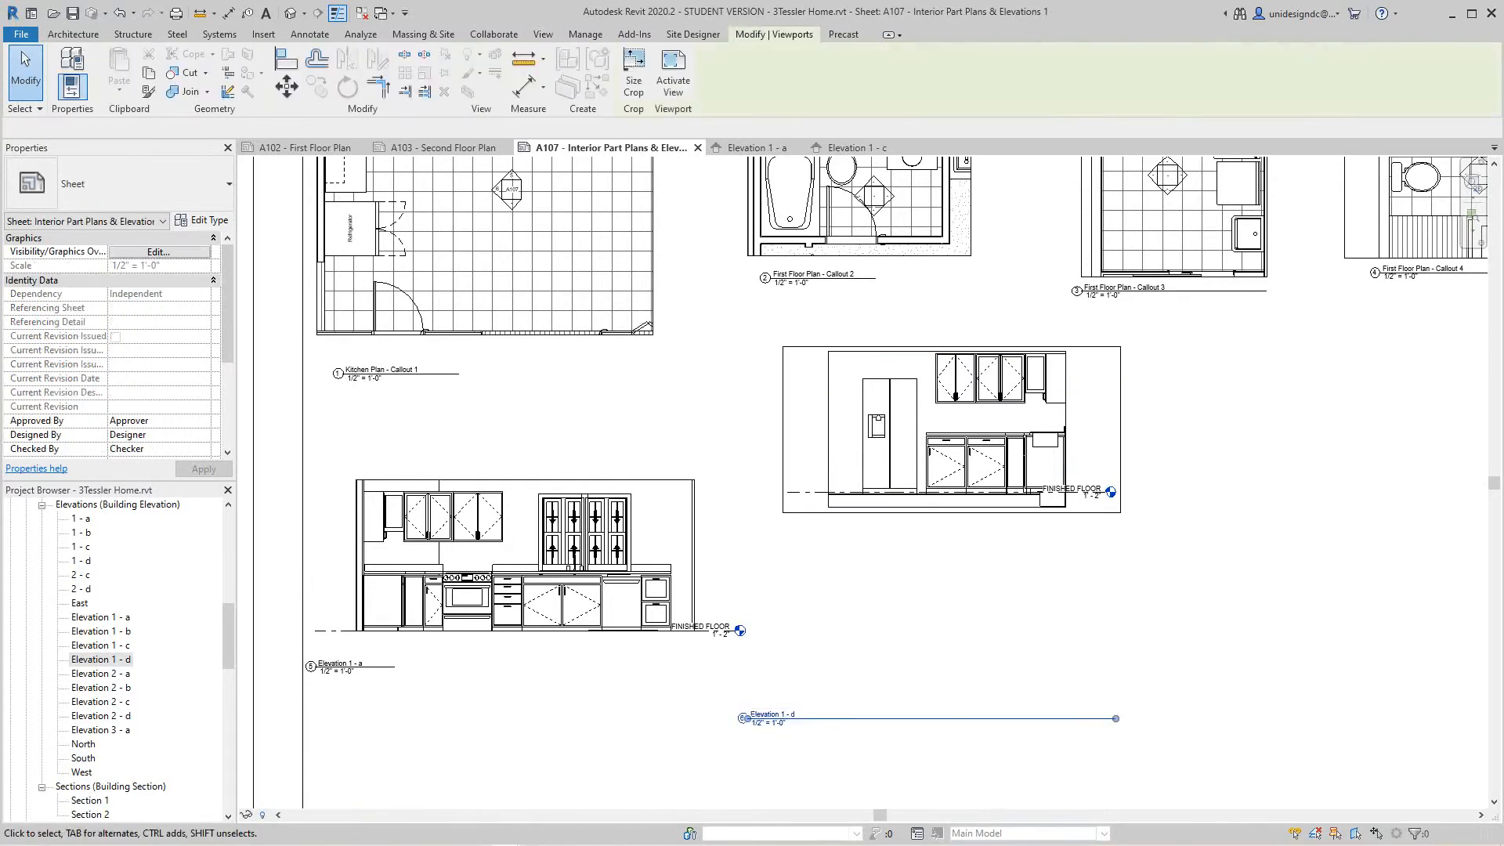
pyautogui.moveTo(1115, 718); pyautogui.dragTo(857, 545)
pyautogui.press('Escape')
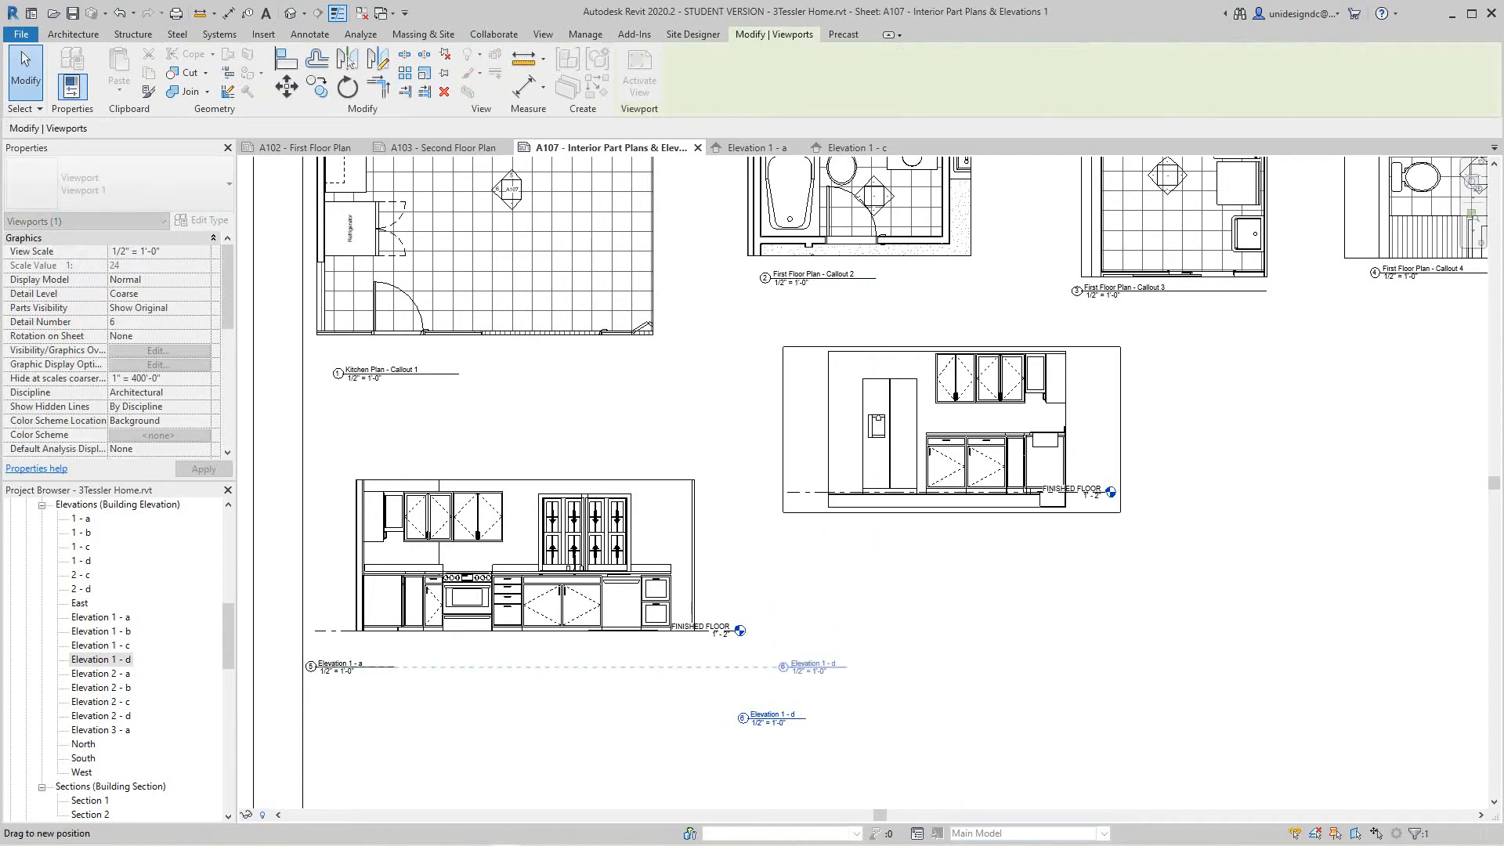
# Move the Elevation 1 - d viewport down beside the first kitchen elevation and bring its title up beneath it
pyautogui.moveTo(812, 667); pyautogui.dragTo(813, 666)
pyautogui.moveTo(951, 429); pyautogui.dragTo(951, 533)
pyautogui.press('Escape')
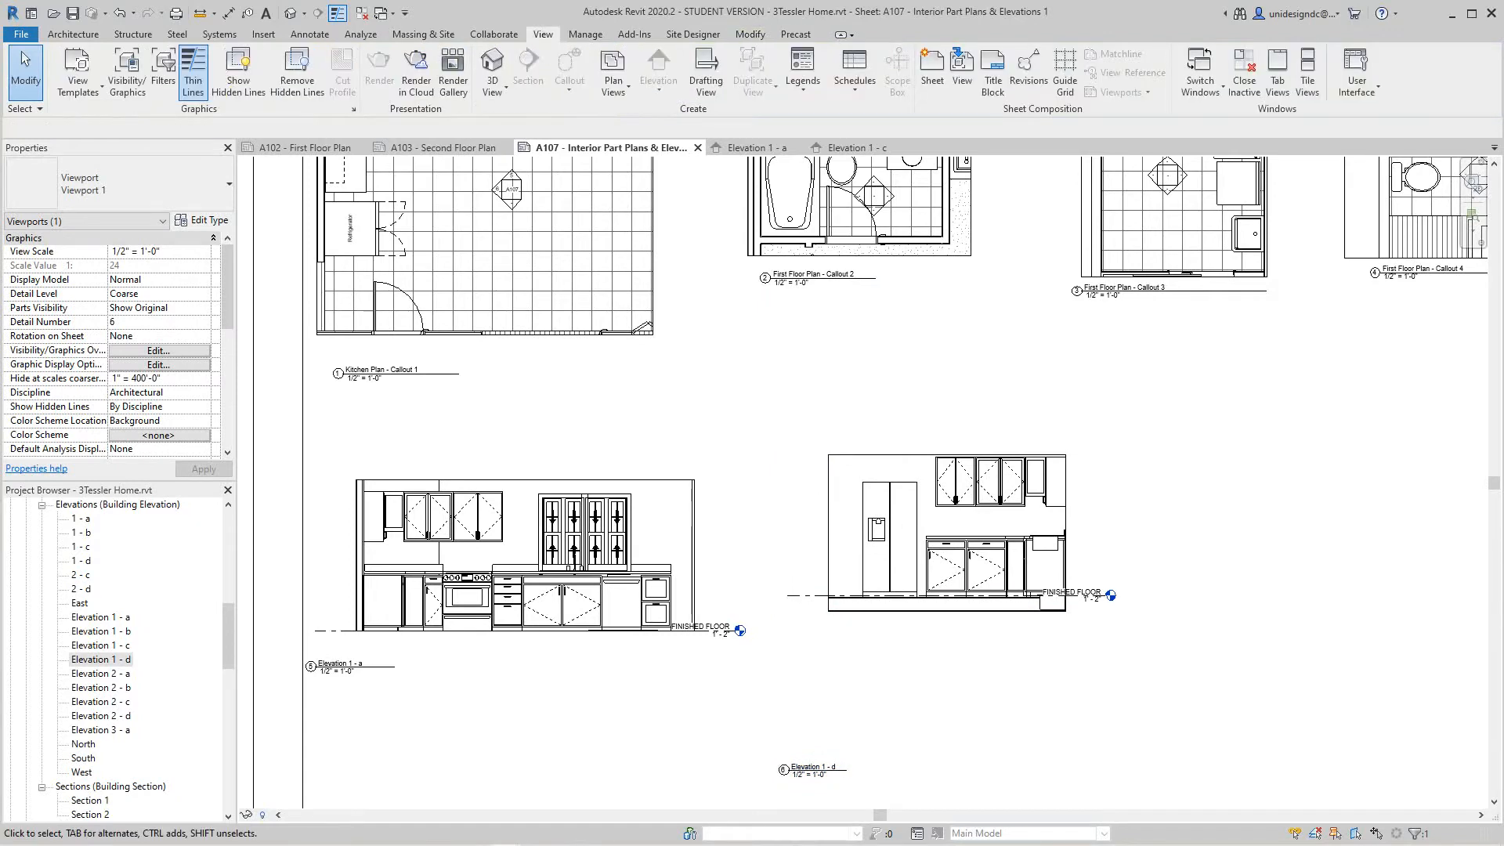
pyautogui.moveTo(807, 769); pyautogui.dragTo(819, 703)
pyautogui.scroll(-2, 932, 771)
pyautogui.press('Escape')
pyautogui.moveTo(704, 501); pyautogui.dragTo(705, 494, button='middle')
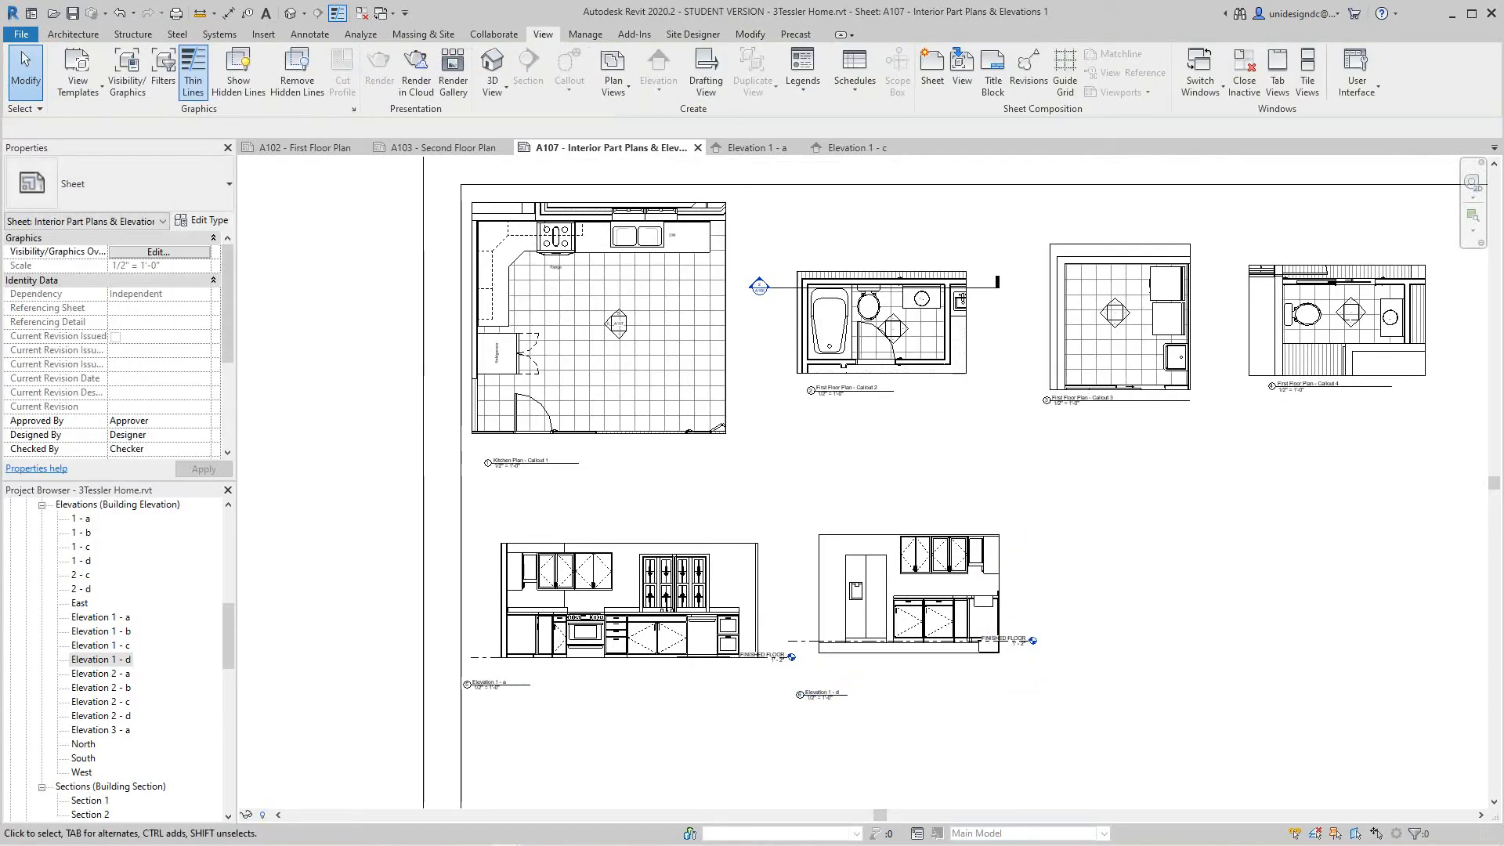
# Check the kitchen plan's elevation marker, then move the Elevation 1 - d title closer, under the drawing's refrigerator-side edge
pyautogui.scroll(4, 601, 324)
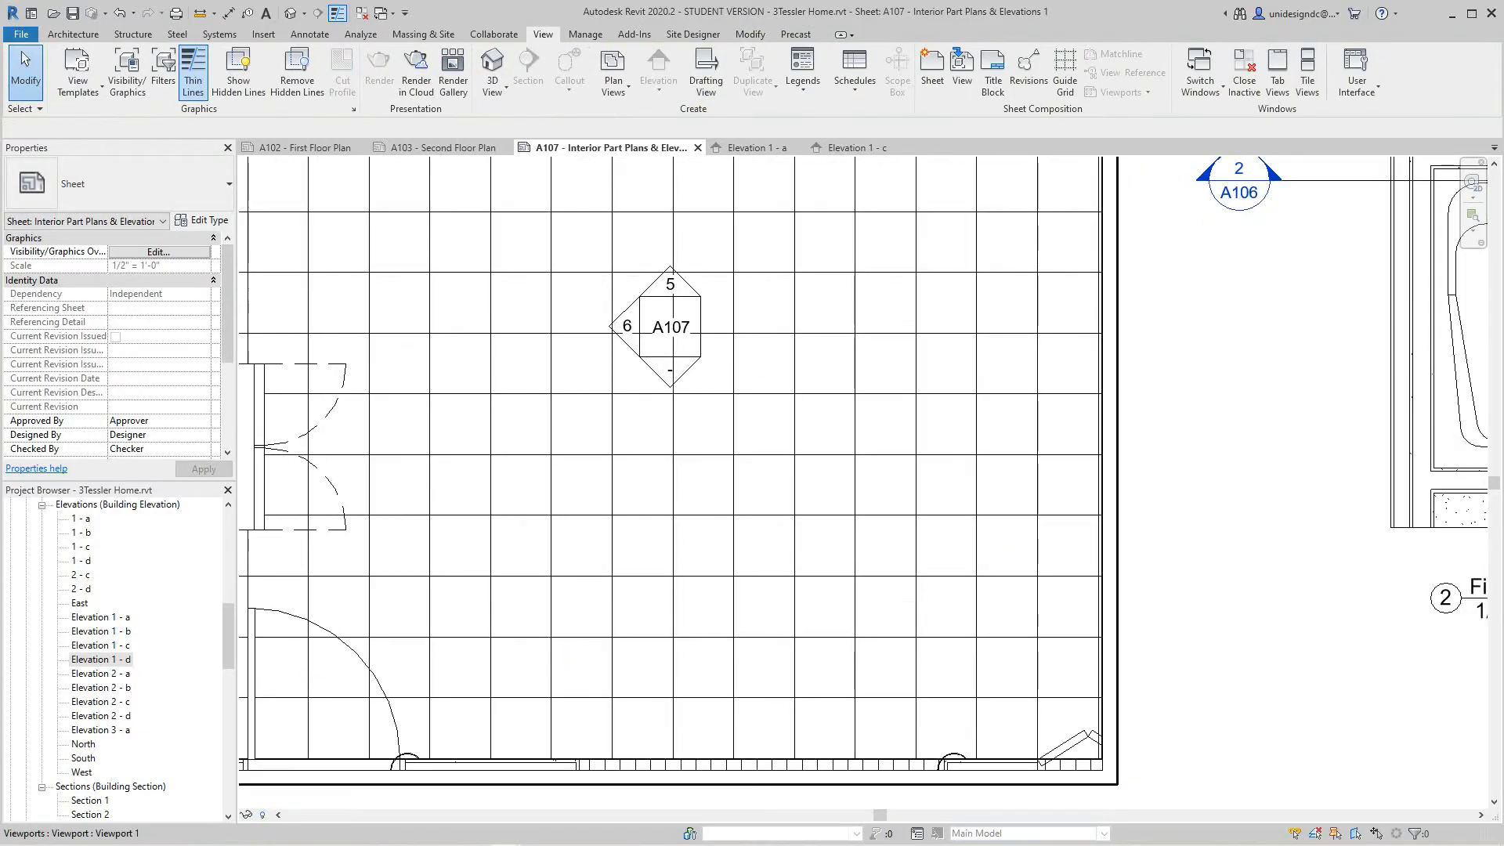
pyautogui.scroll(-2, 642, 297)
pyautogui.scroll(-2, 685, 363)
pyautogui.moveTo(685, 363); pyautogui.dragTo(622, 249, button='middle')
pyautogui.scroll(3, 867, 671)
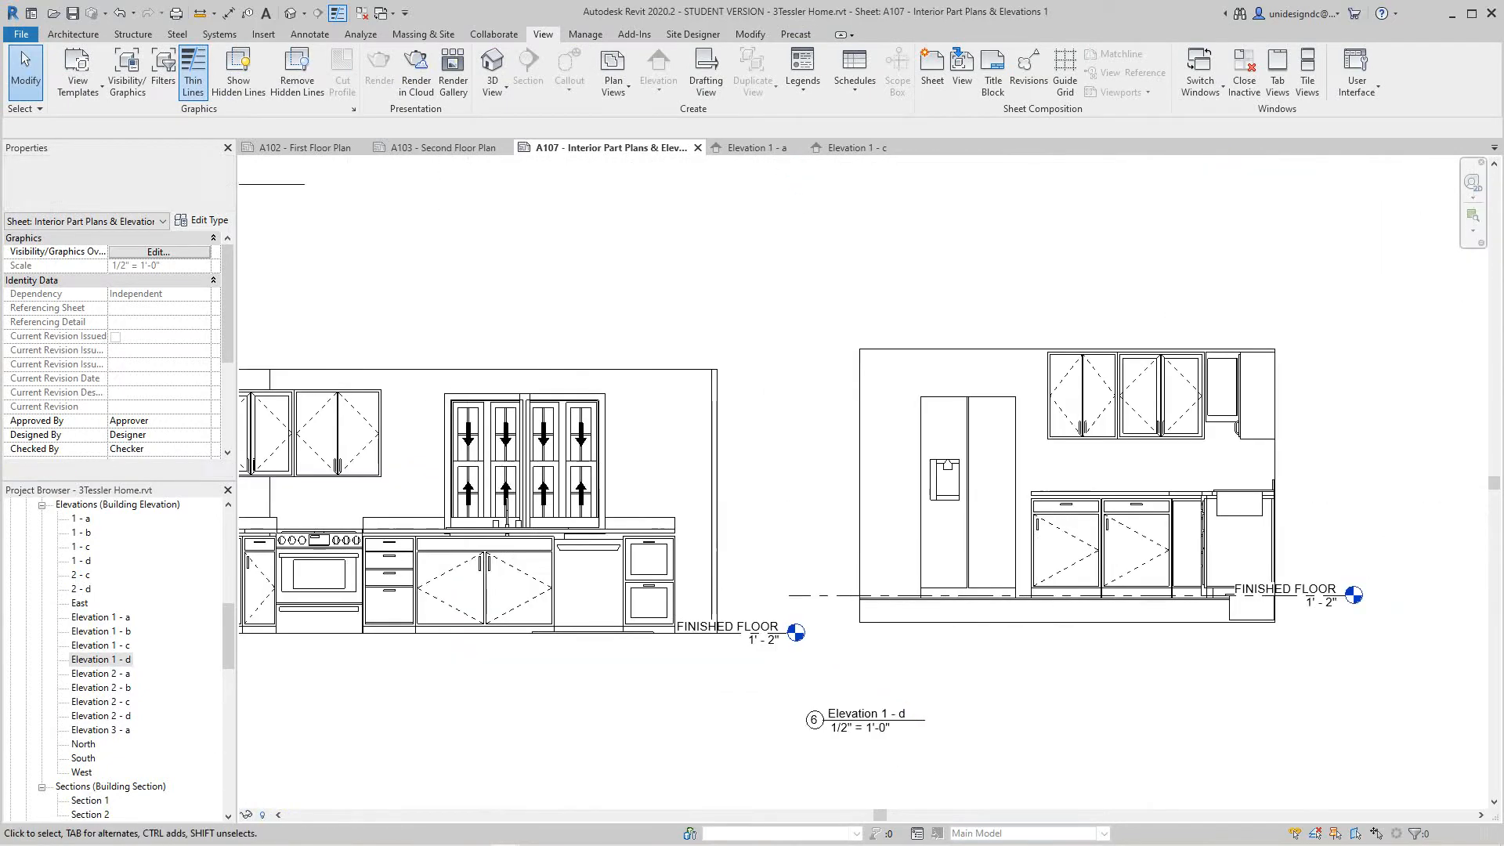
pyautogui.click(862, 715)
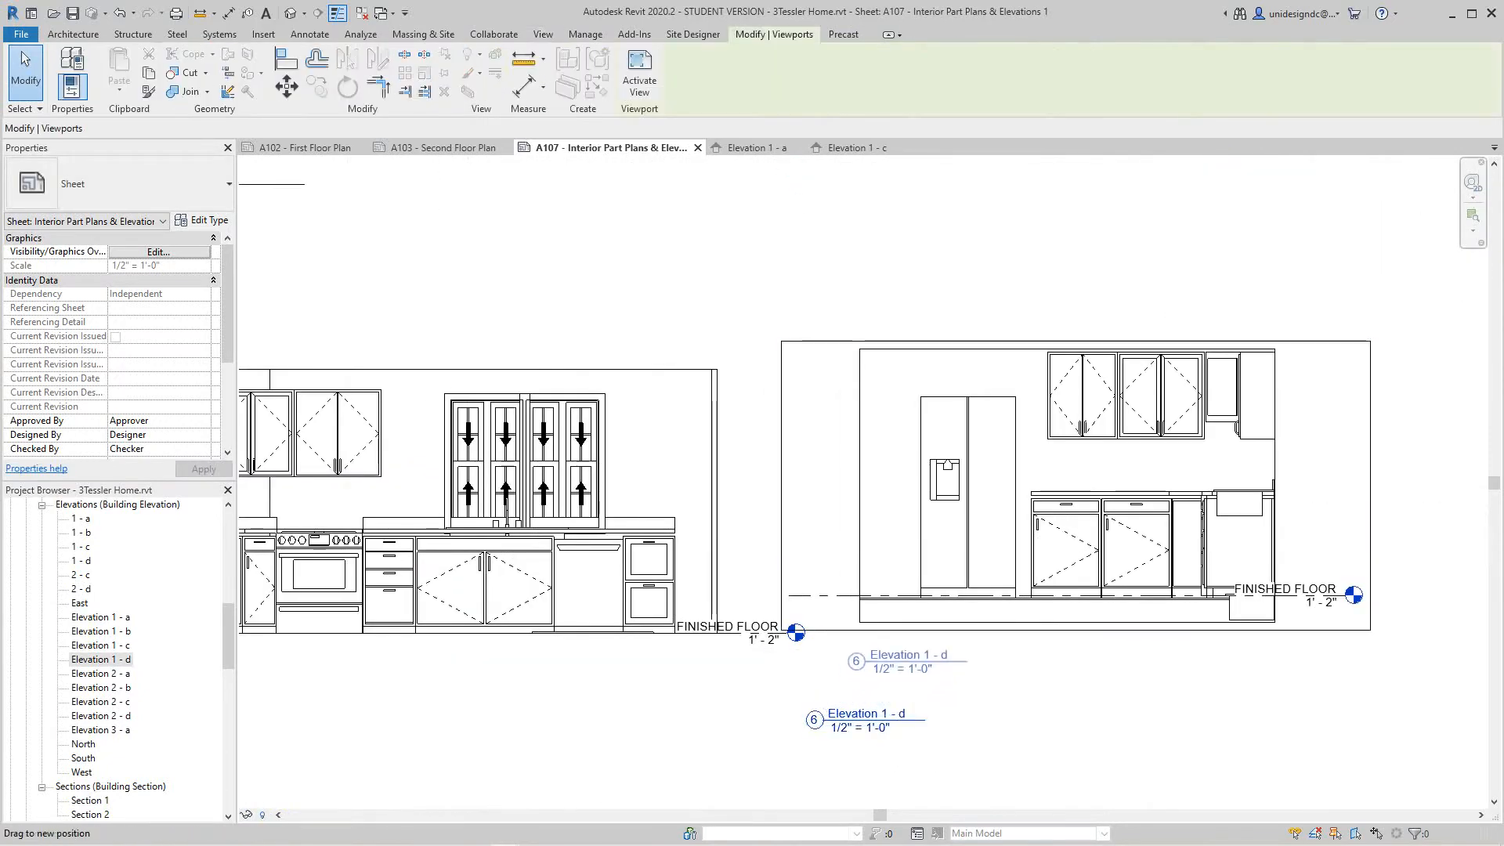
pyautogui.scroll(-1, 669, 664)
pyautogui.moveTo(278, 701); pyautogui.dragTo(370, 687, button='middle')
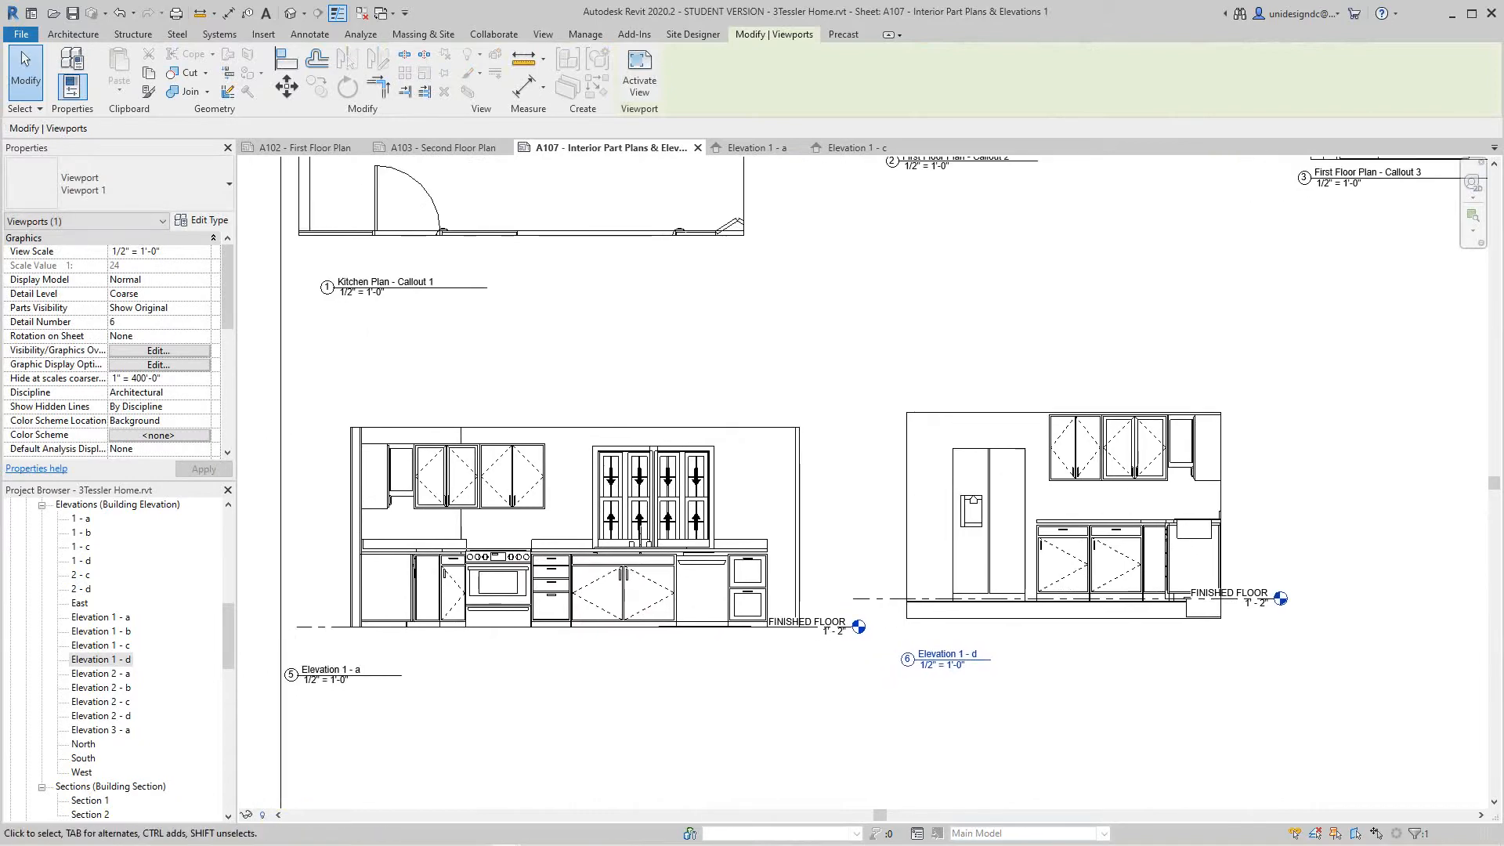
pyautogui.scroll(2, 370, 686)
pyautogui.moveTo(1006, 670); pyautogui.dragTo(831, 647, button='middle')
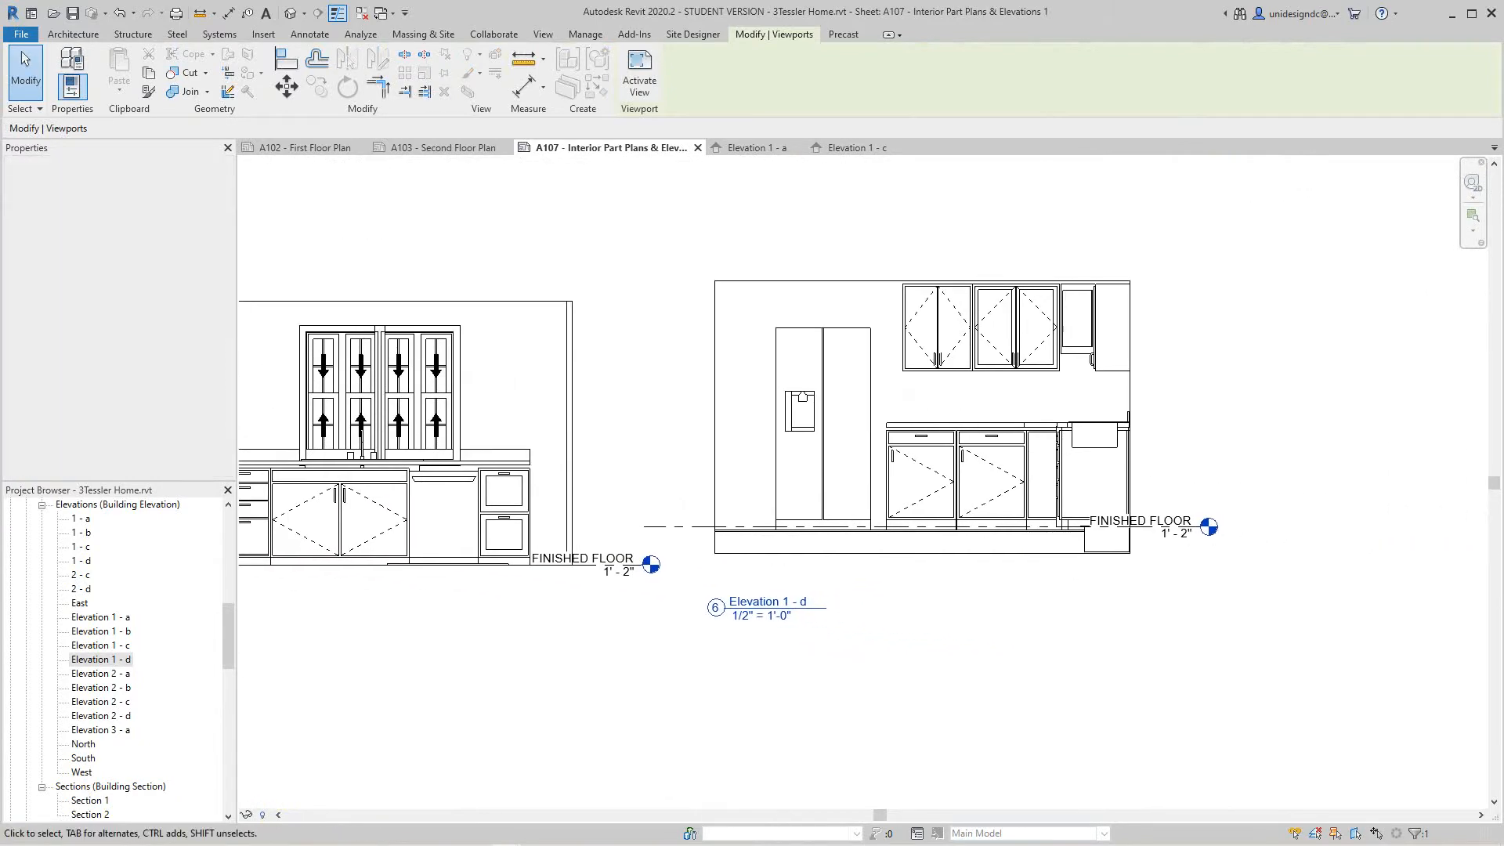
pyautogui.scroll(-2, 612, 639)
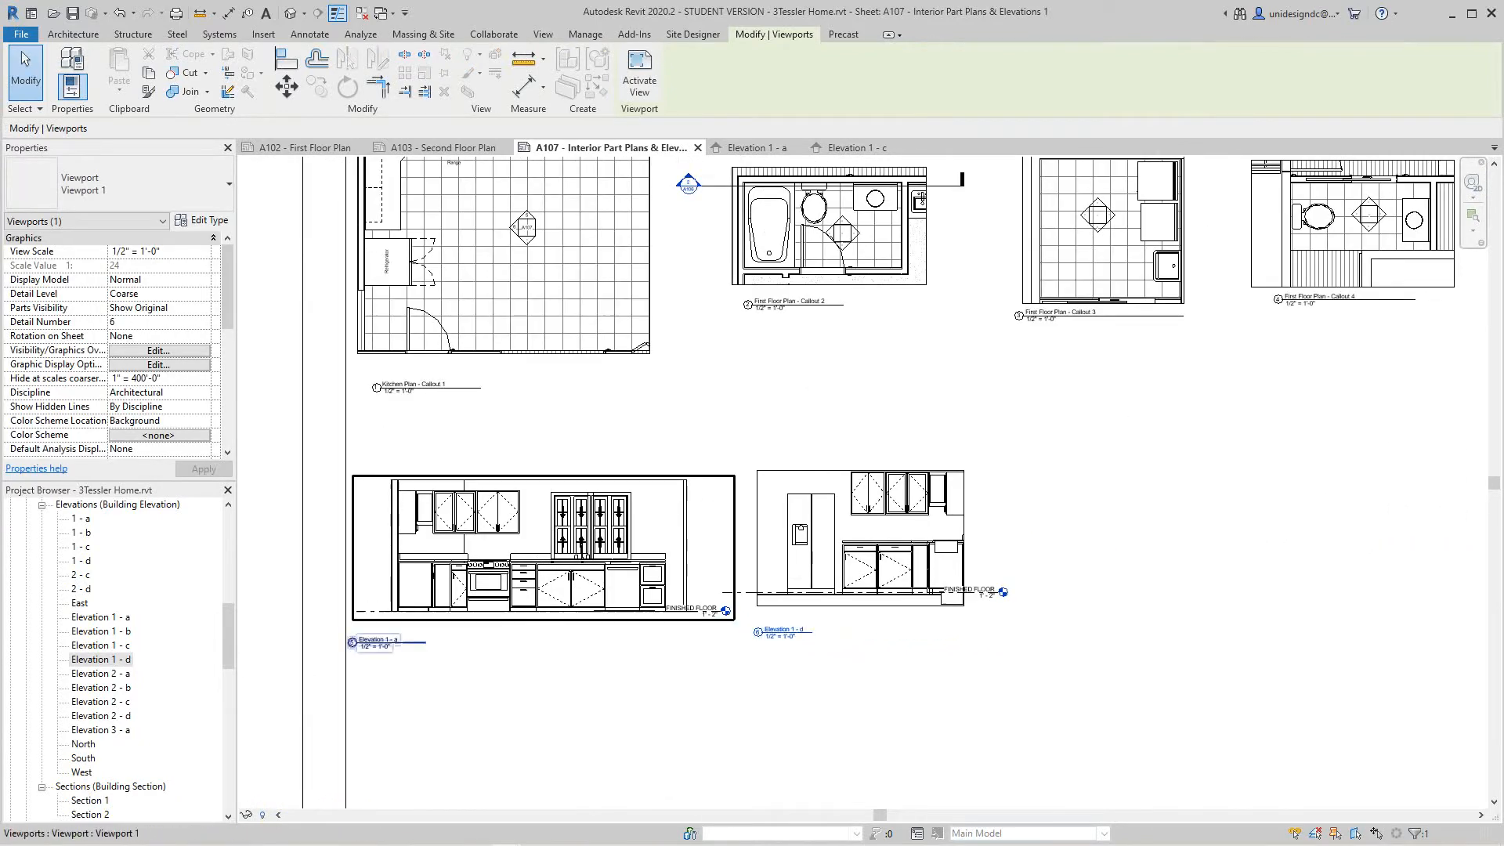
pyautogui.moveTo(627, 587); pyautogui.dragTo(797, 590, button='middle')
pyautogui.press('Escape')
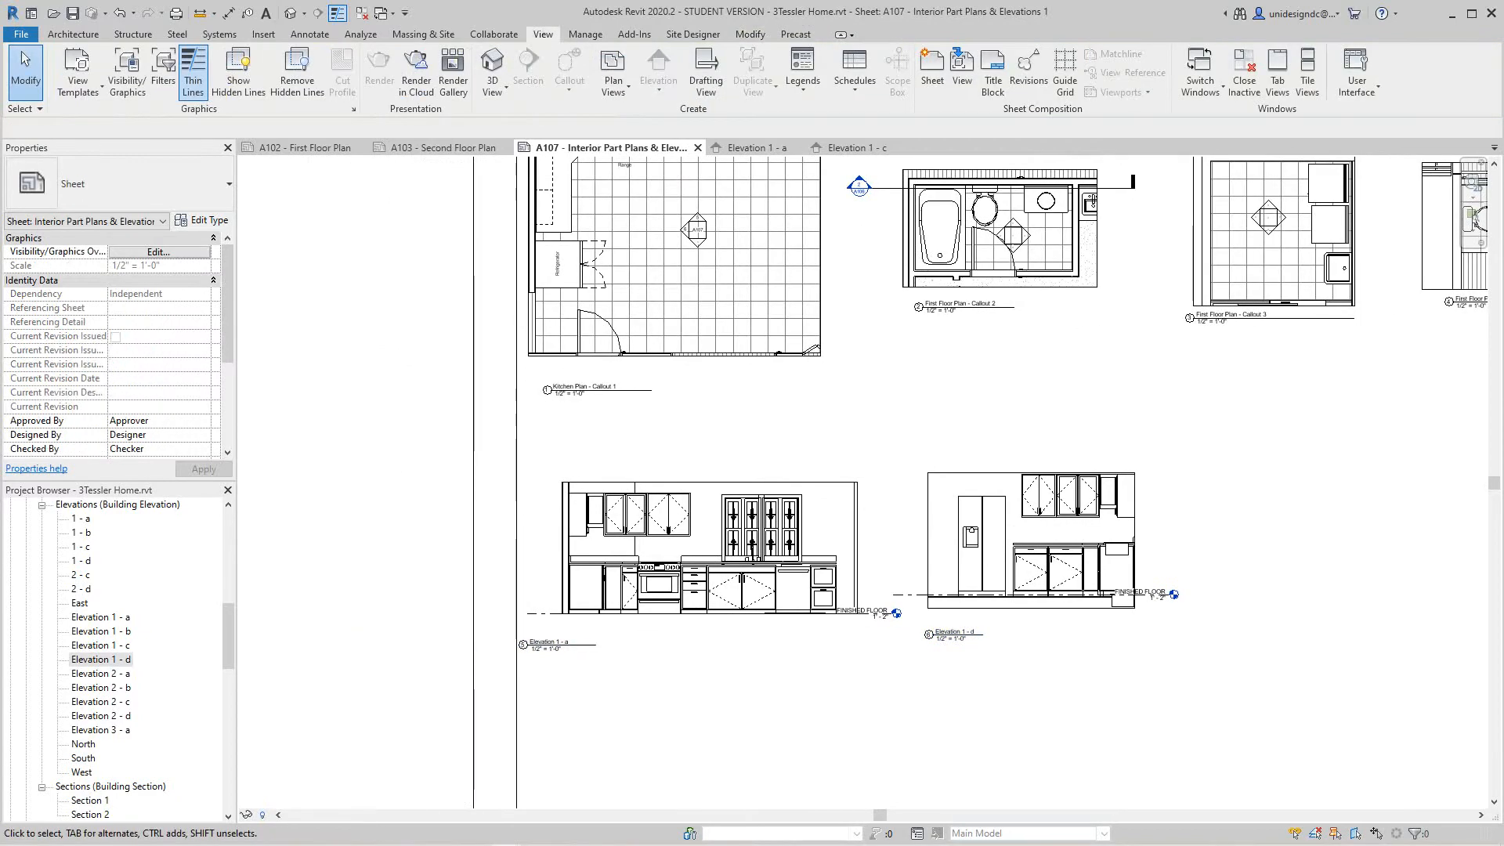
# Shift the Elevation 1 - a viewport slightly up toward the sheet border and align Elevation 1 - d beside it
pyautogui.moveTo(798, 589)
pyautogui.mouseDown()
pyautogui.moveTo(780, 555)
pyautogui.moveTo(789, 571)
pyautogui.mouseUp()
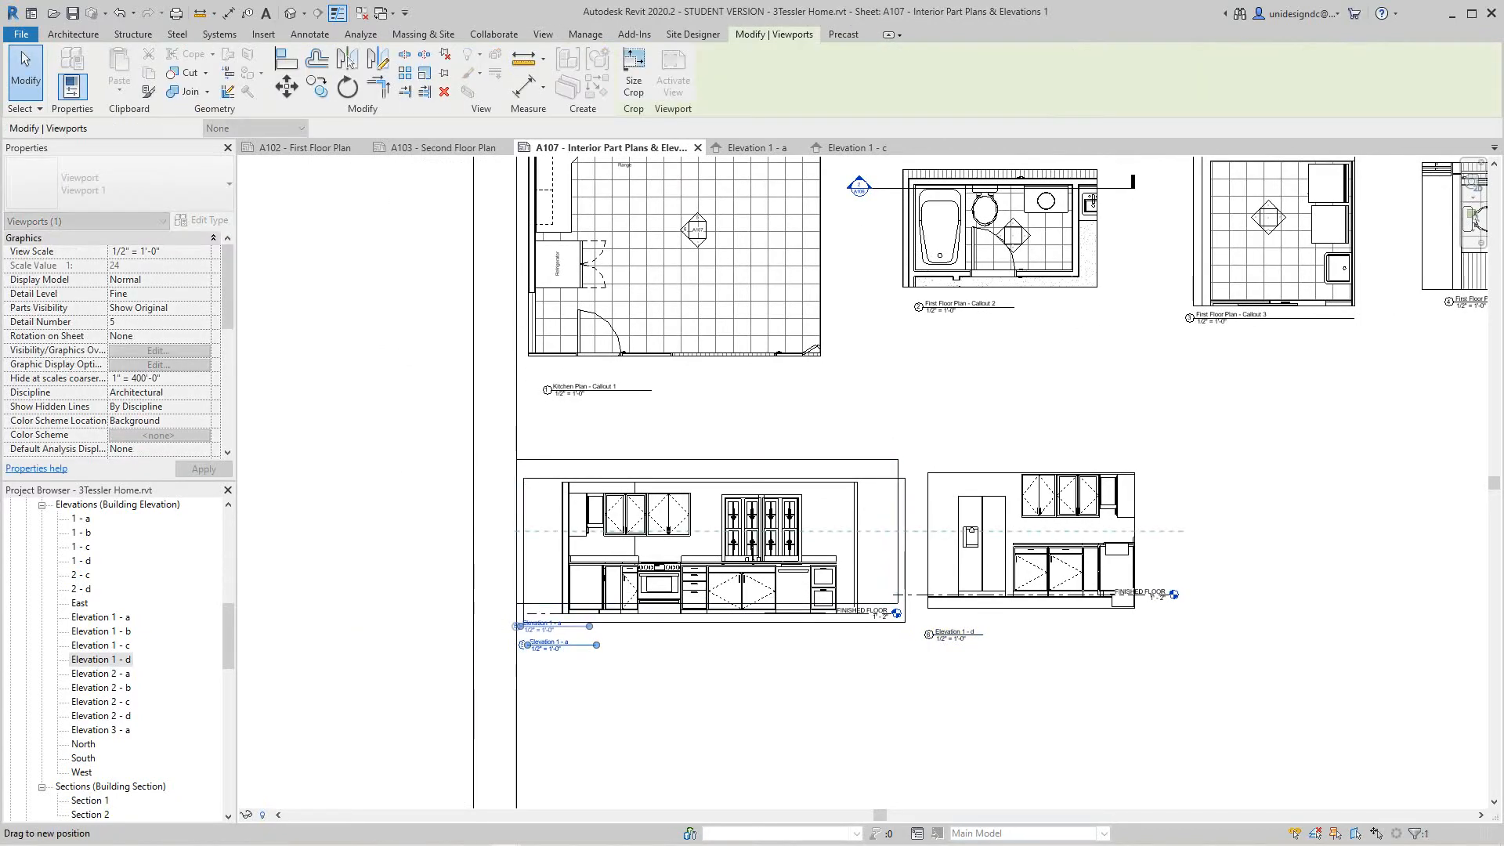
pyautogui.press('Escape')
pyautogui.moveTo(1034, 539); pyautogui.dragTo(1001, 531)
pyautogui.press('Escape')
pyautogui.scroll(2, 961, 652)
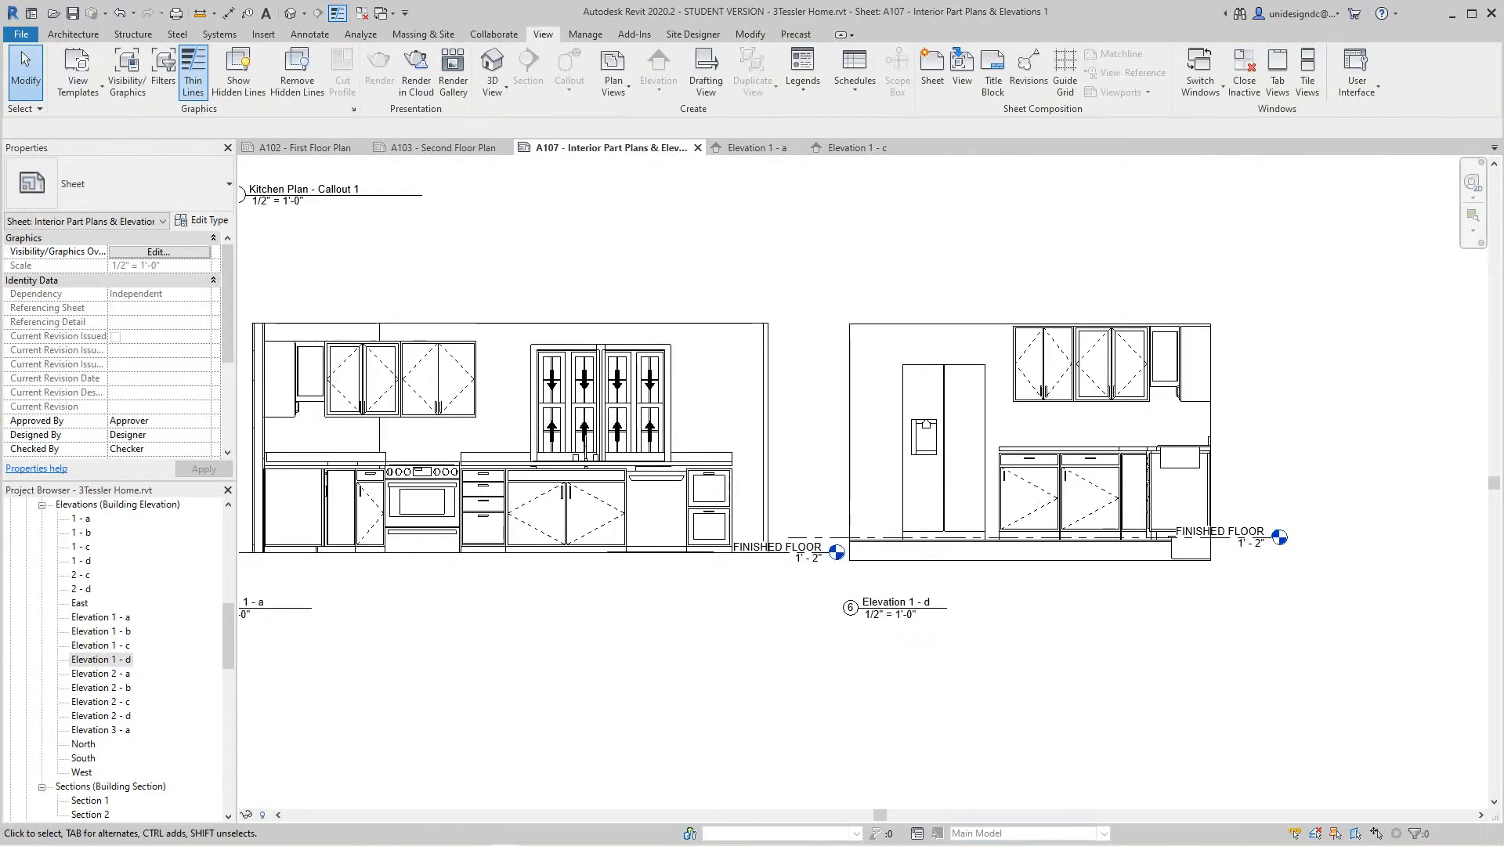
# Examine the kitchen plan's elevation marker references against the two kitchen elevations placed on the sheet
pyautogui.scroll(-2, 964, 652)
pyautogui.moveTo(964, 652); pyautogui.dragTo(955, 690, button='middle')
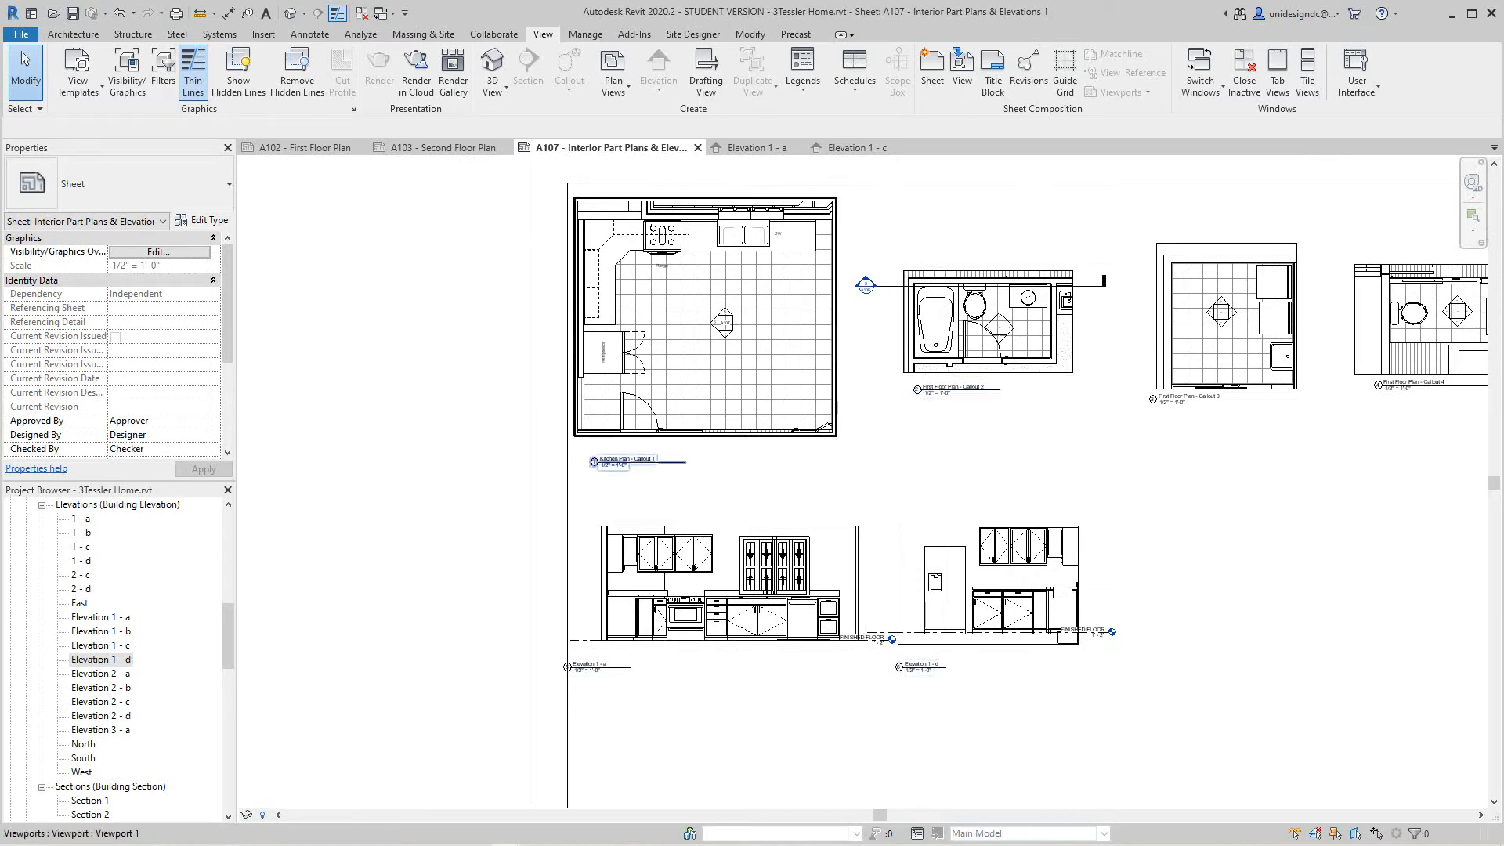
pyautogui.scroll(4, 709, 327)
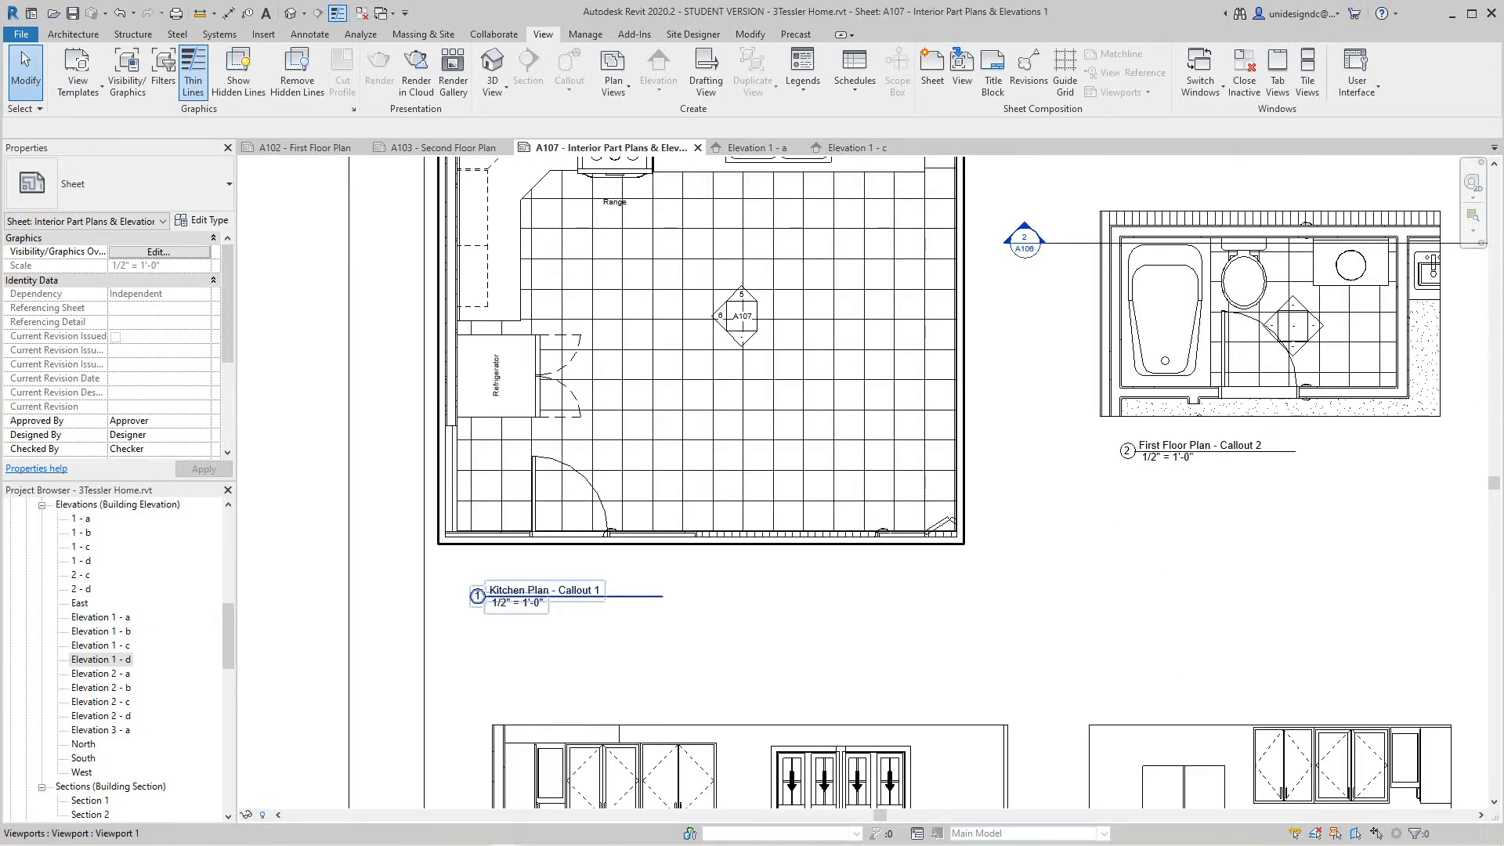
pyautogui.scroll(-4, 752, 381)
pyautogui.scroll(3, 752, 381)
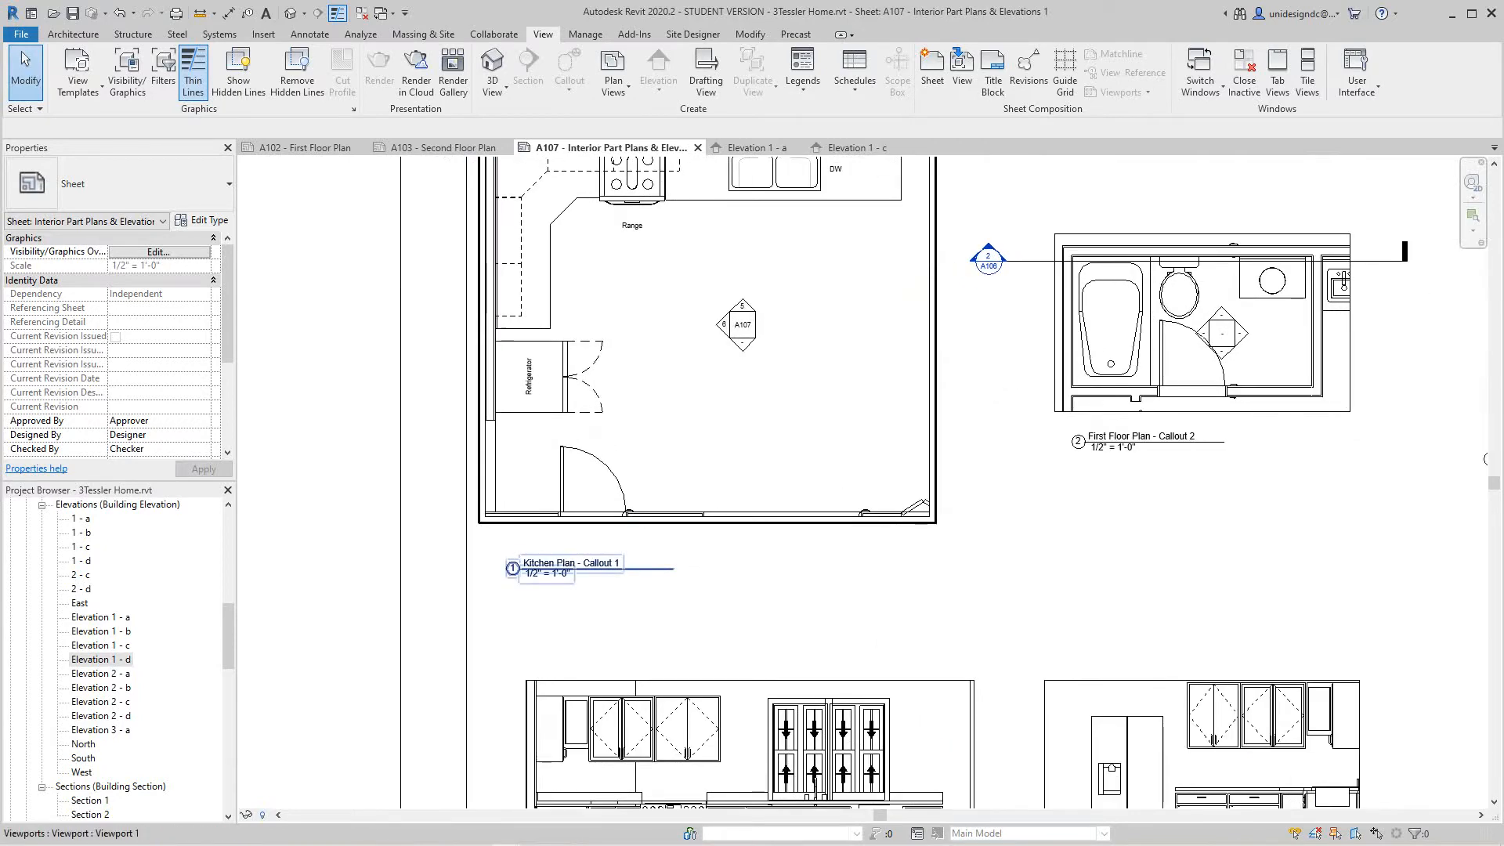
pyautogui.scroll(-4, 694, 587)
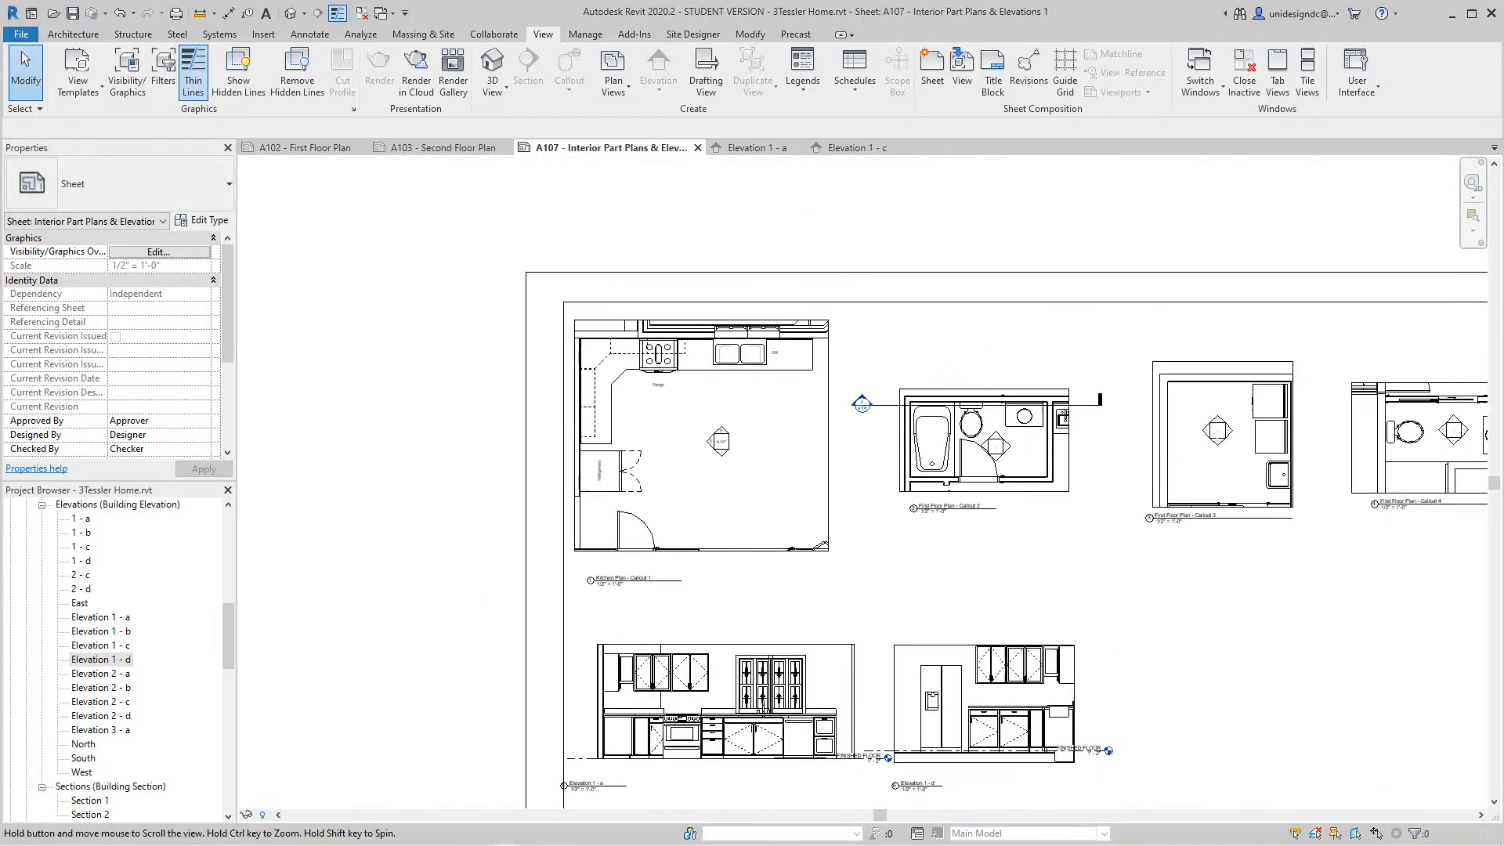
pyautogui.moveTo(730, 707); pyautogui.dragTo(666, 589, button='middle')
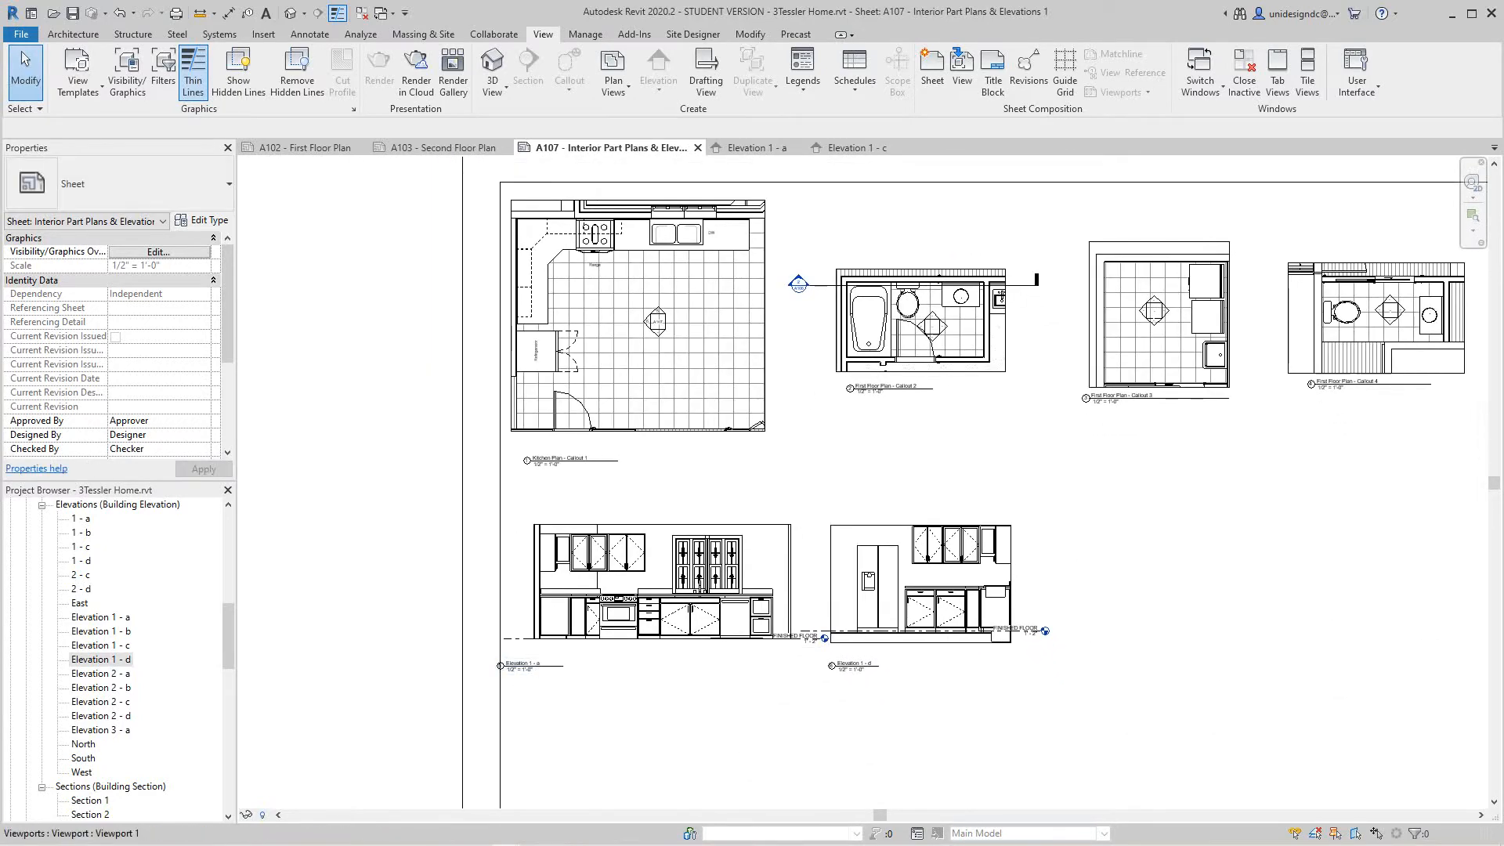
pyautogui.scroll(4, 653, 334)
pyautogui.scroll(-2, 423, 561)
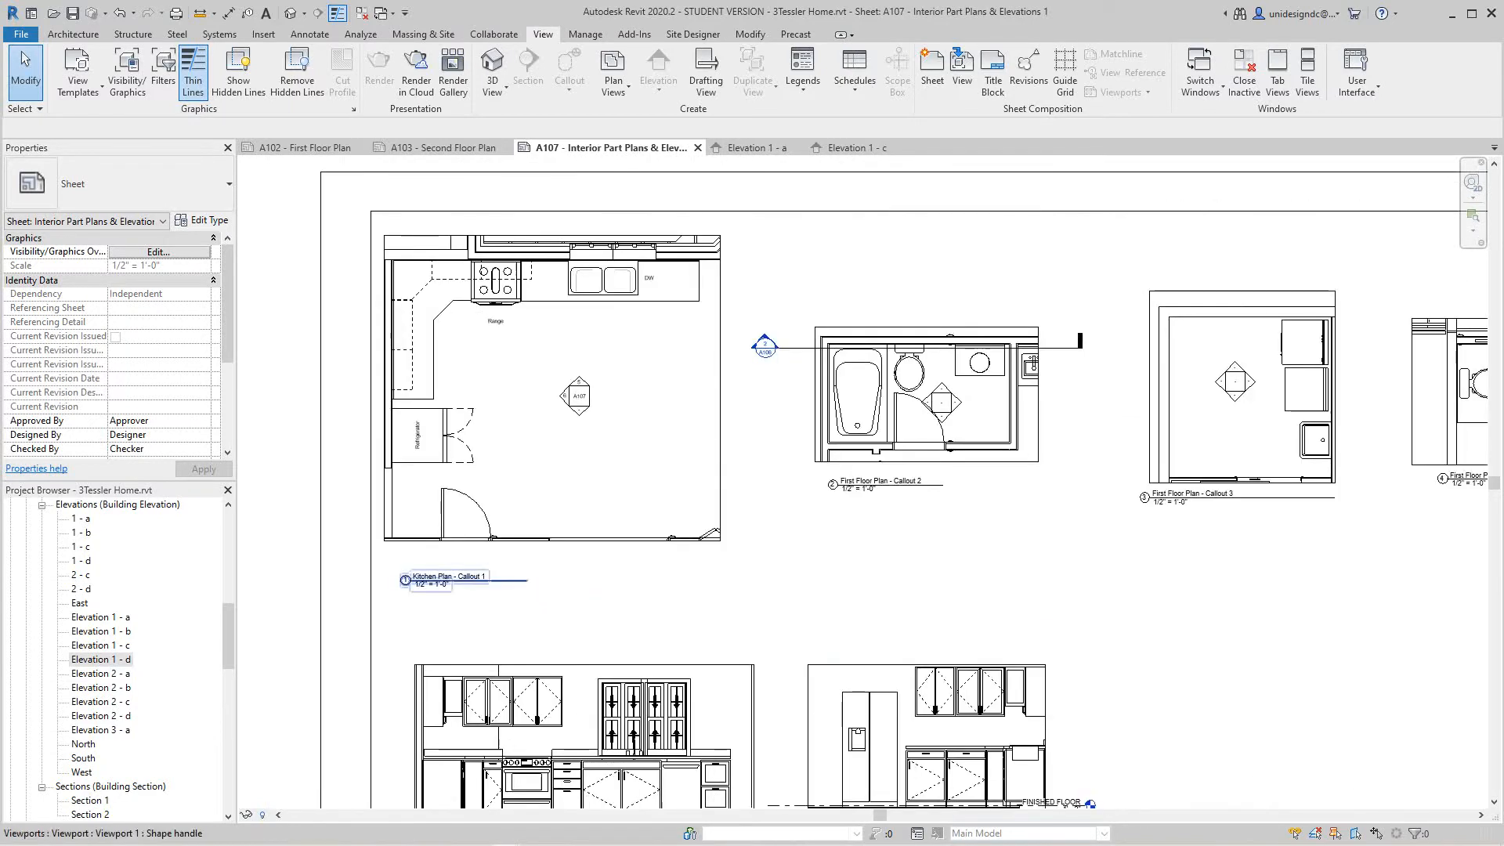
pyautogui.moveTo(532, 611); pyautogui.dragTo(558, 456, button='middle')
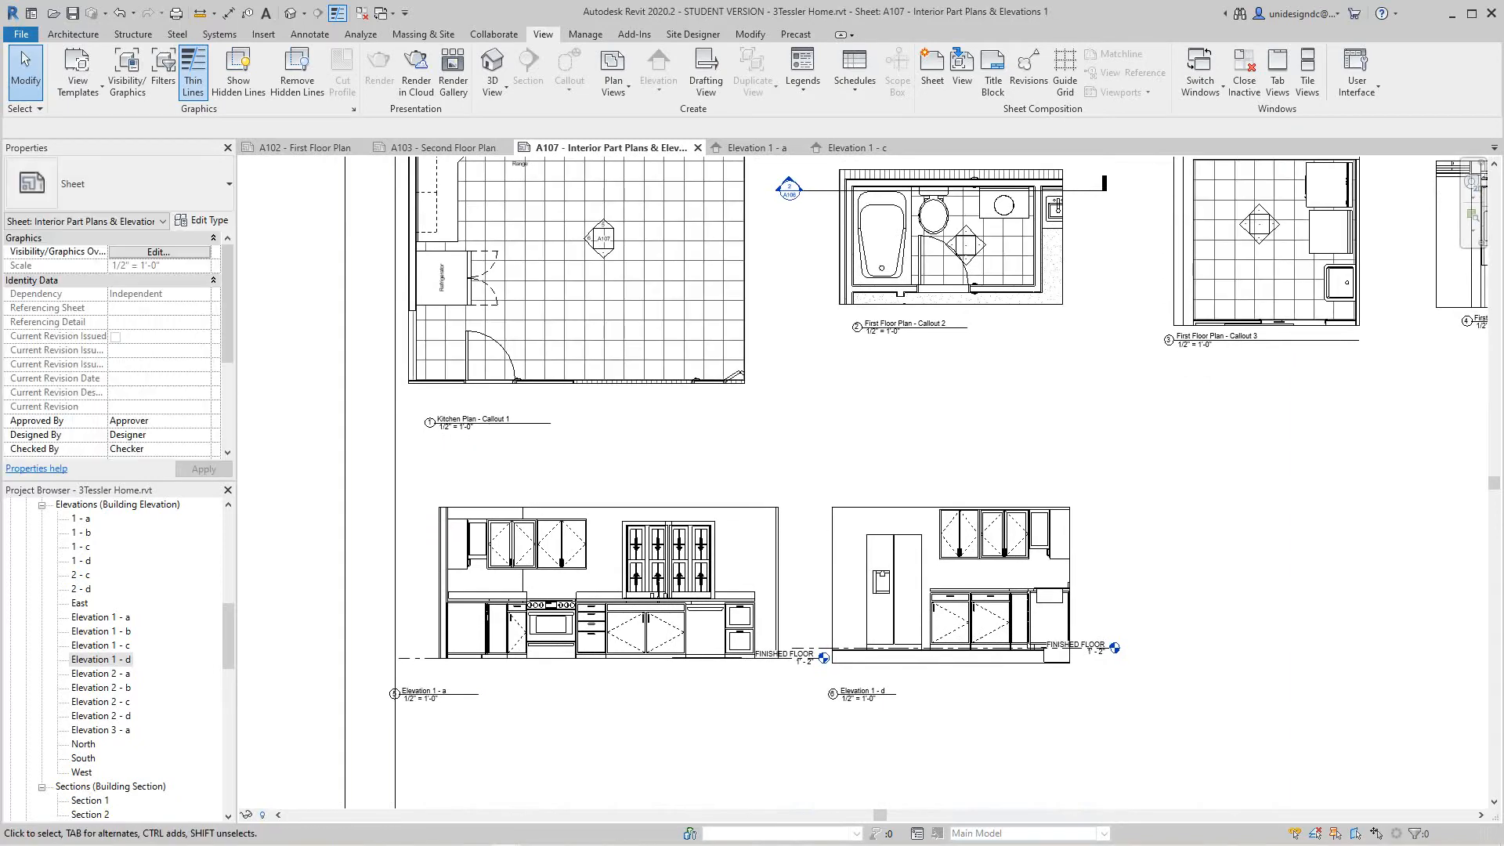
# Place Elevation 1 - c on the sheet to the right of Elevation 1 - d
pyautogui.click(118, 645)
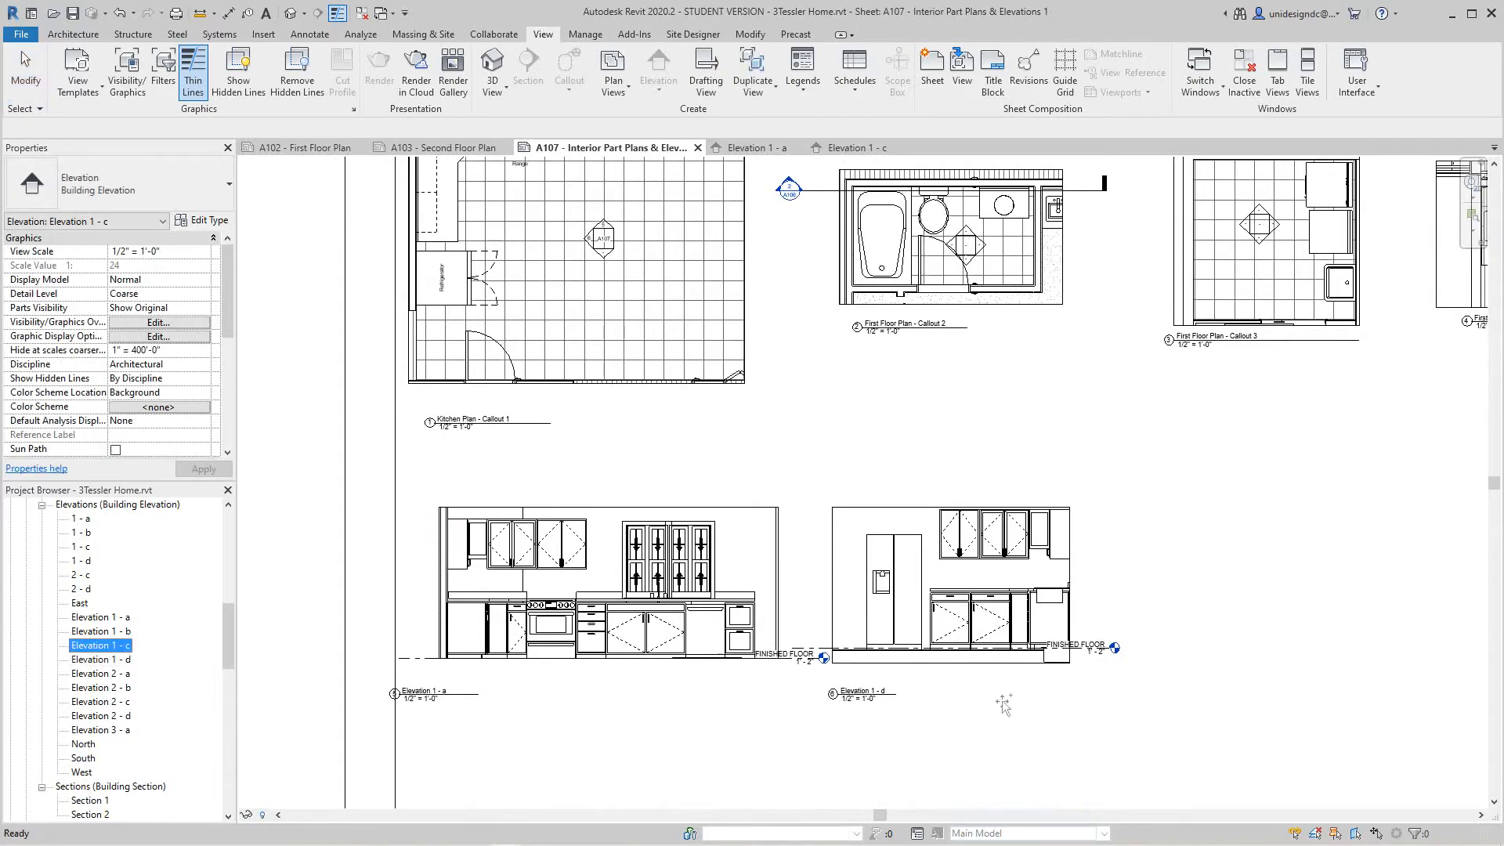
pyautogui.moveTo(117, 645); pyautogui.dragTo(1173, 572)
pyautogui.click(1260, 571)
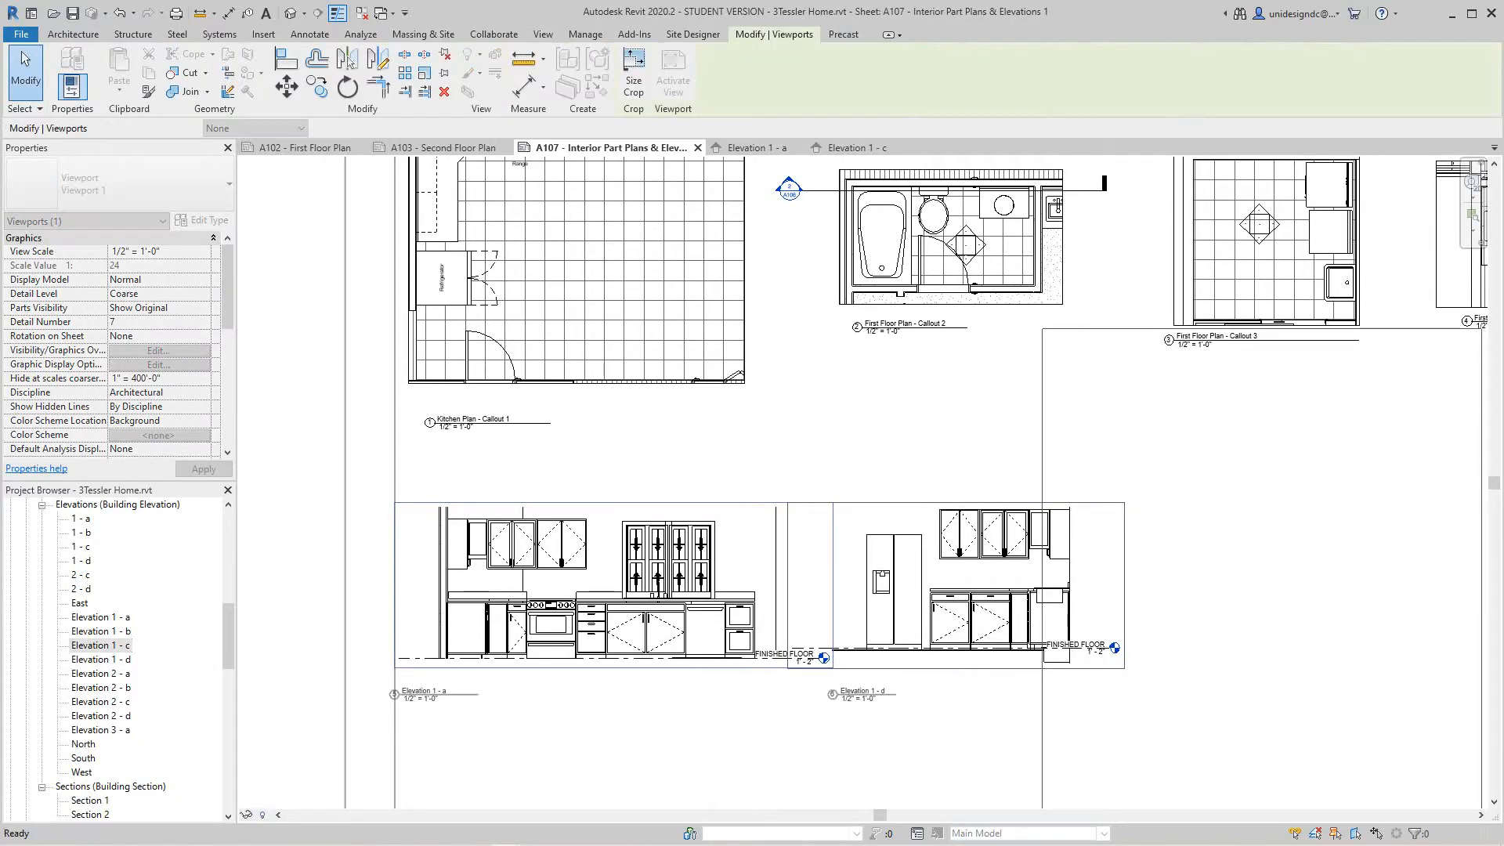
pyautogui.scroll(-3, 633, 666)
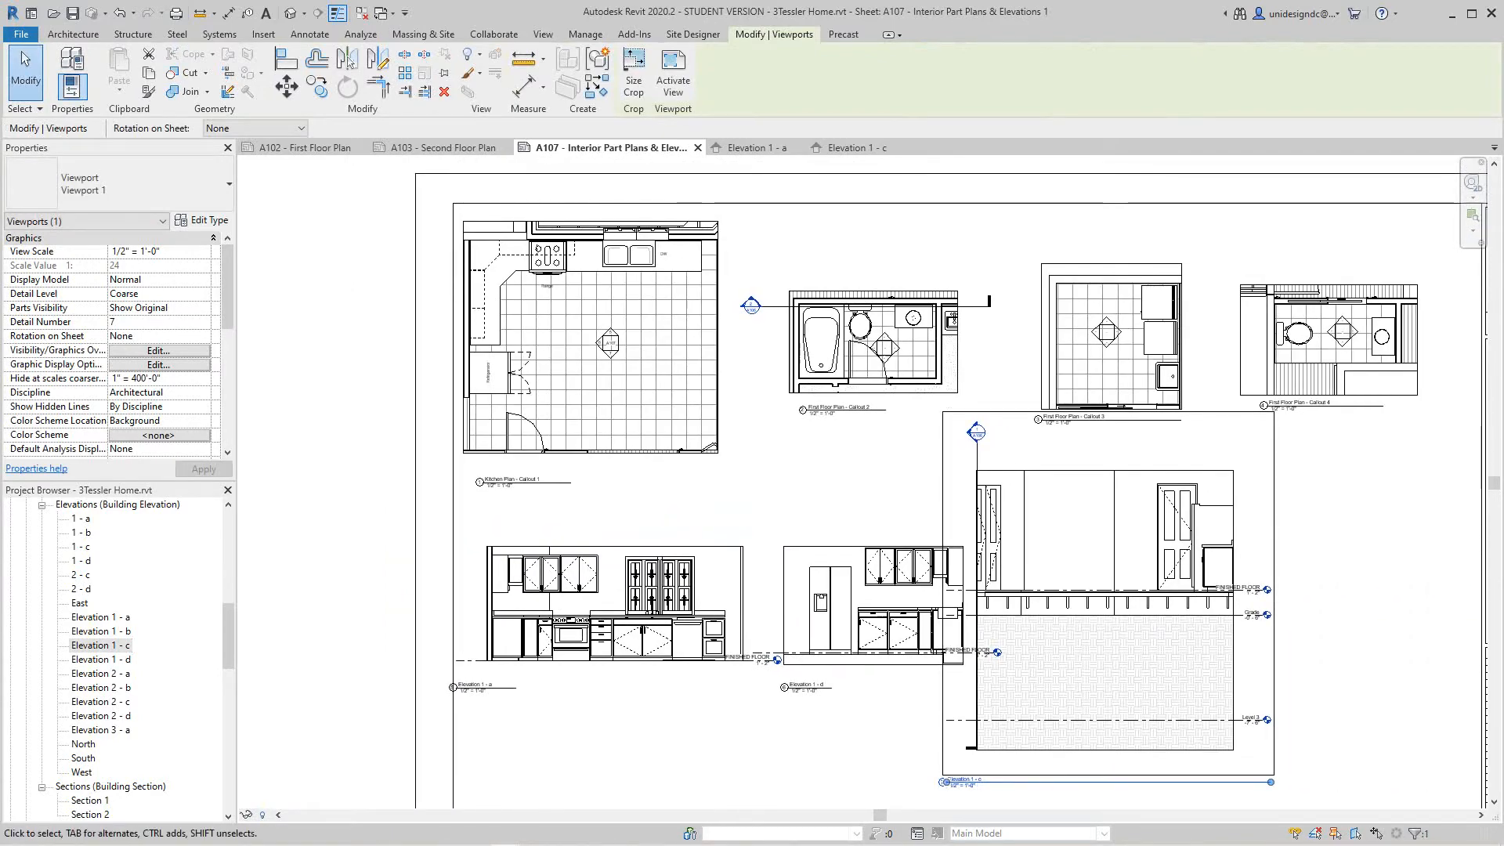
pyautogui.scroll(3, 885, 773)
pyautogui.scroll(-6, 885, 773)
pyautogui.scroll(3, 940, 784)
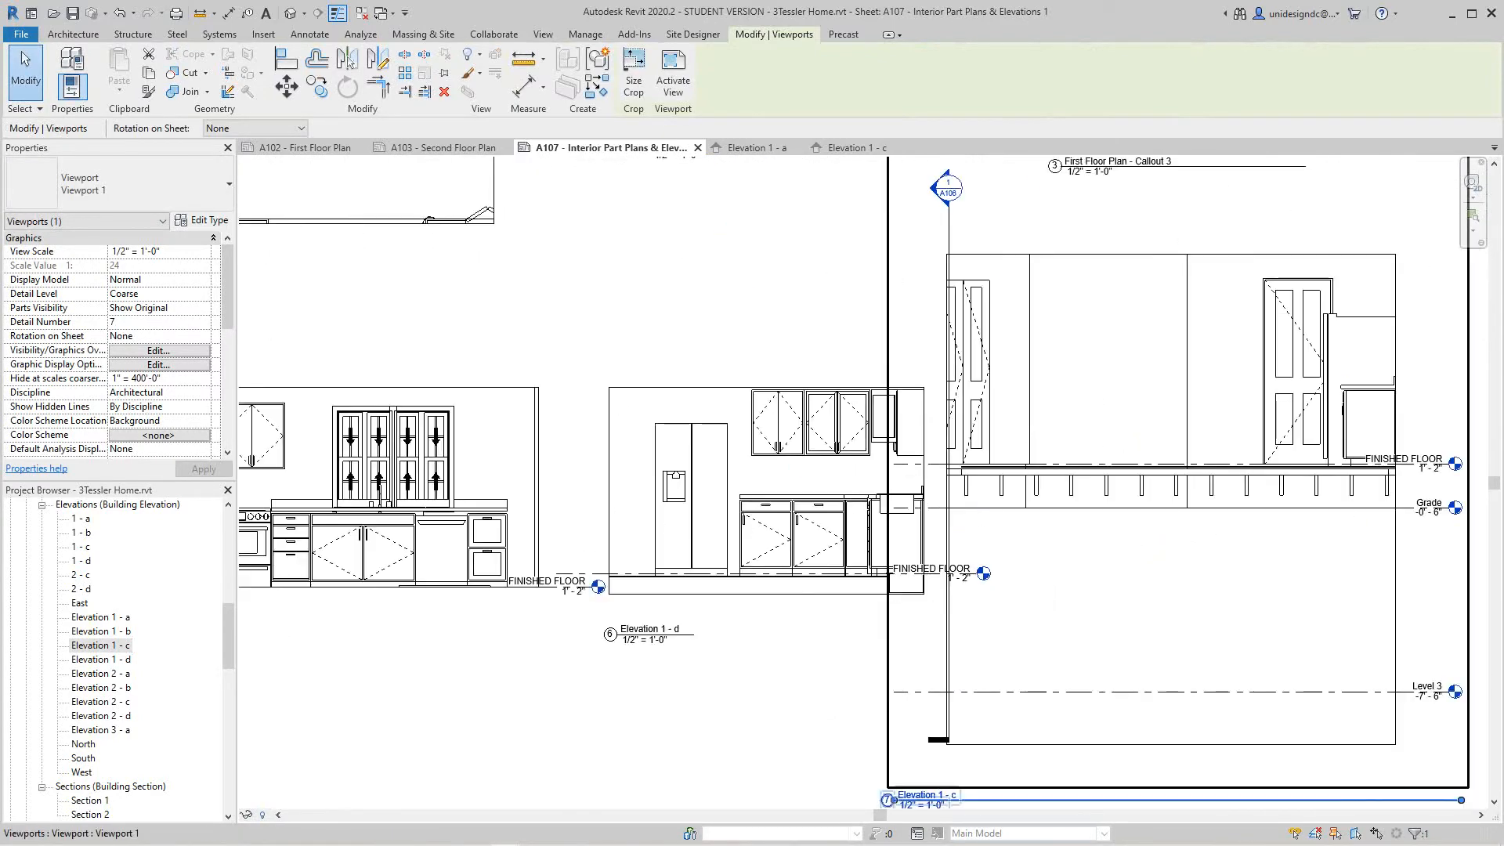
pyautogui.scroll(-2, 945, 775)
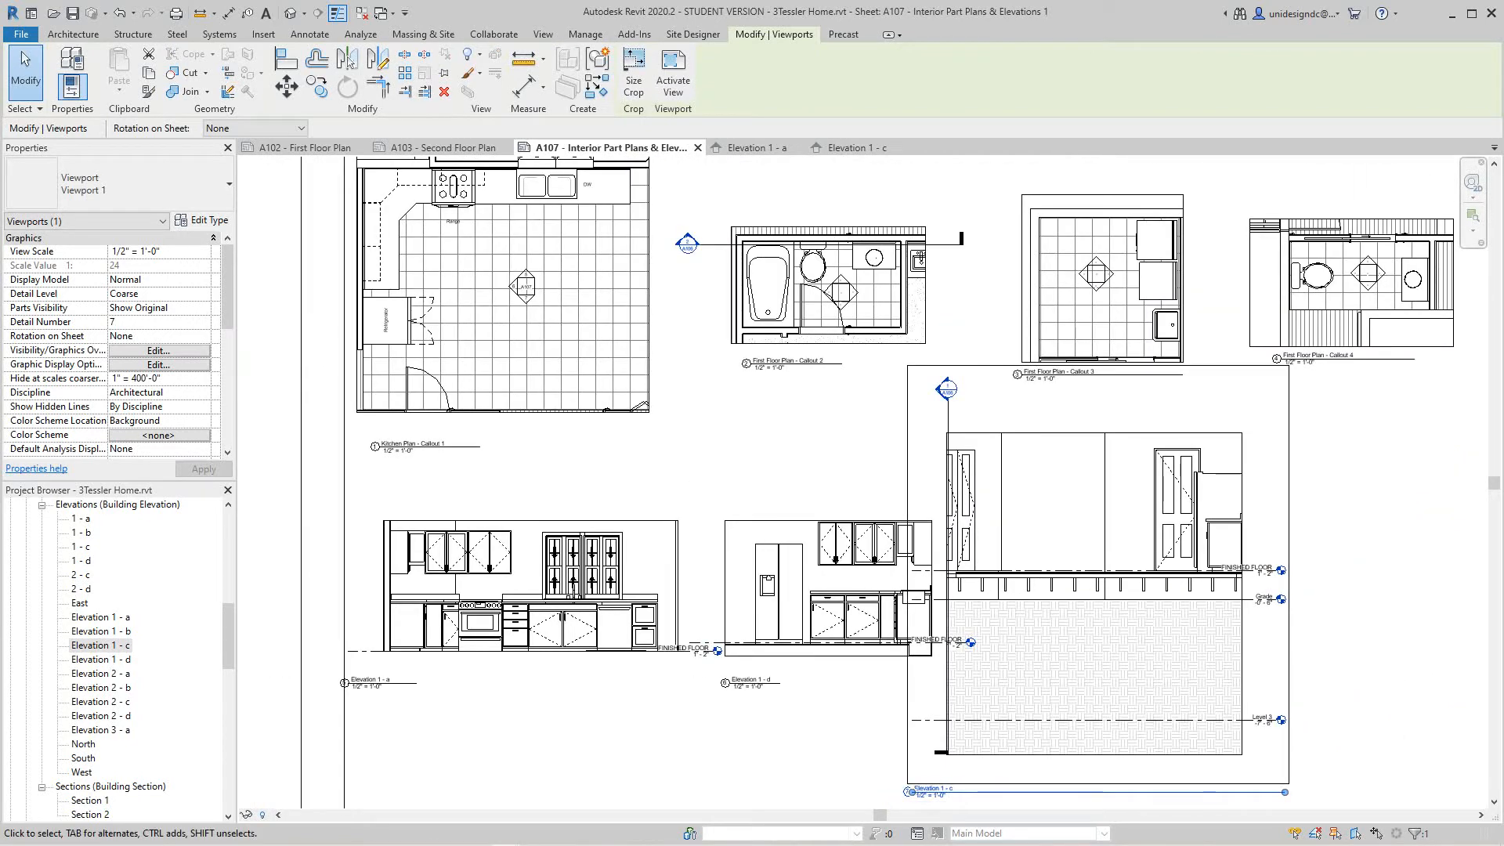
# Activate the Elevation 1 - c viewport on the sheet for editing
pyautogui.rightClick(860, 333)
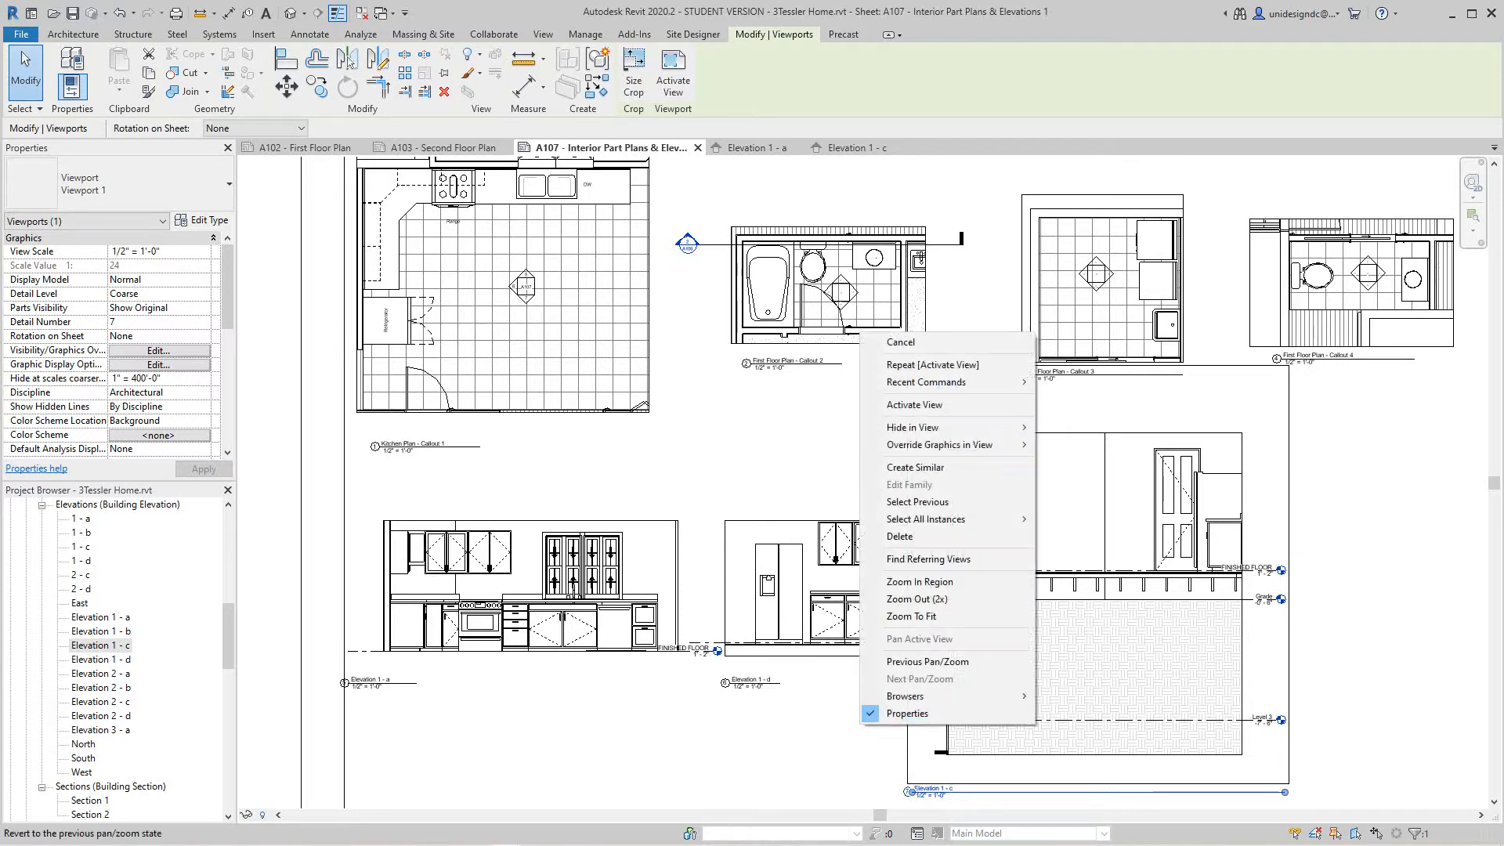
pyautogui.click(901, 404)
pyautogui.rightClick(1034, 534)
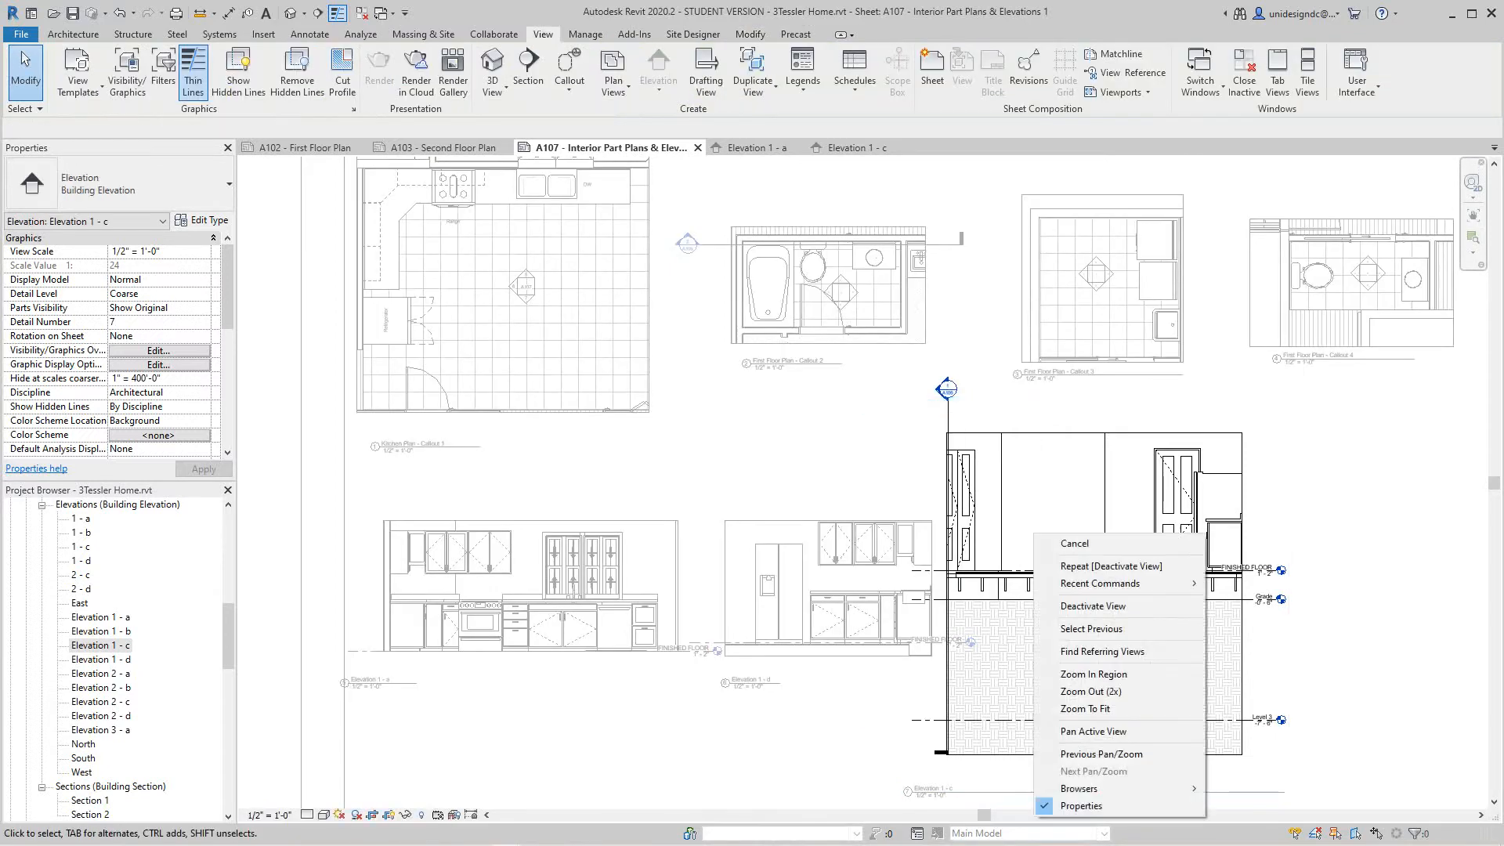
# Raise the lower crop boundary of the active Elevation 1 - c view to just below the finished floor line
pyautogui.click(1073, 543)
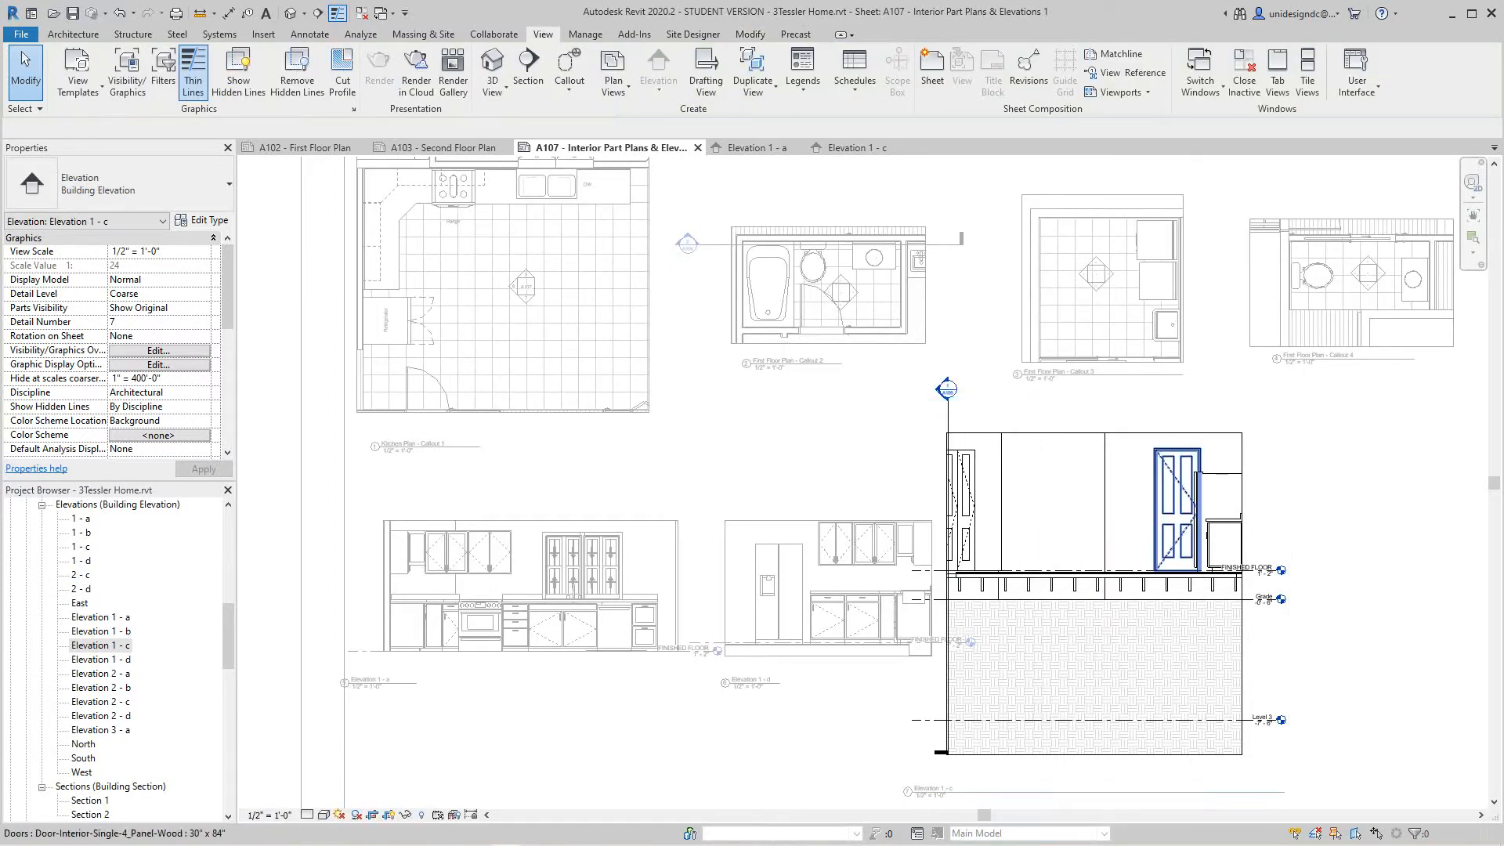
pyautogui.click(1178, 433)
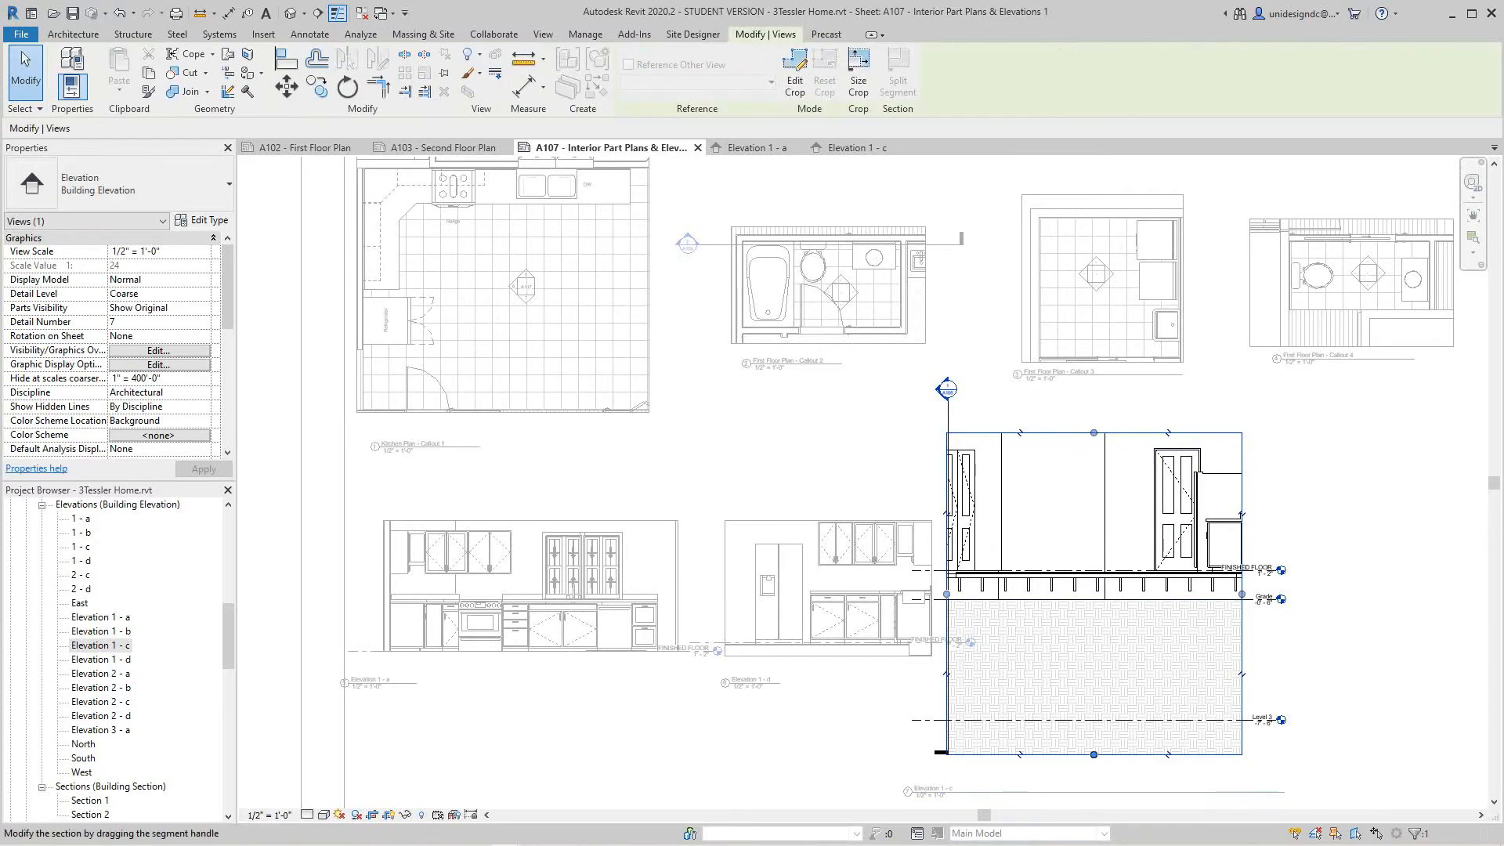
pyautogui.moveTo(1093, 754); pyautogui.dragTo(1094, 589)
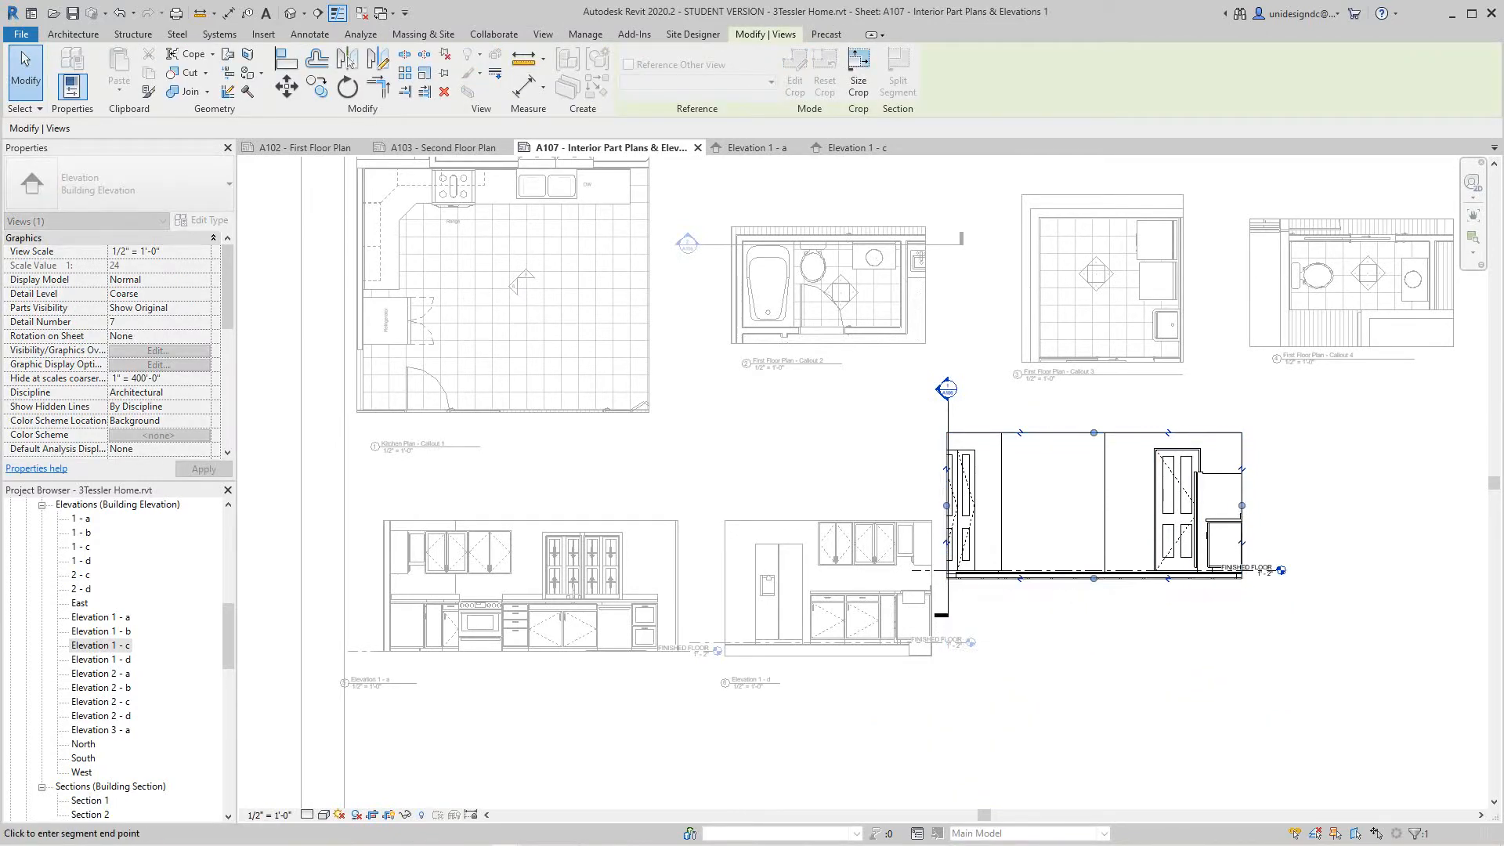
pyautogui.press('Escape')
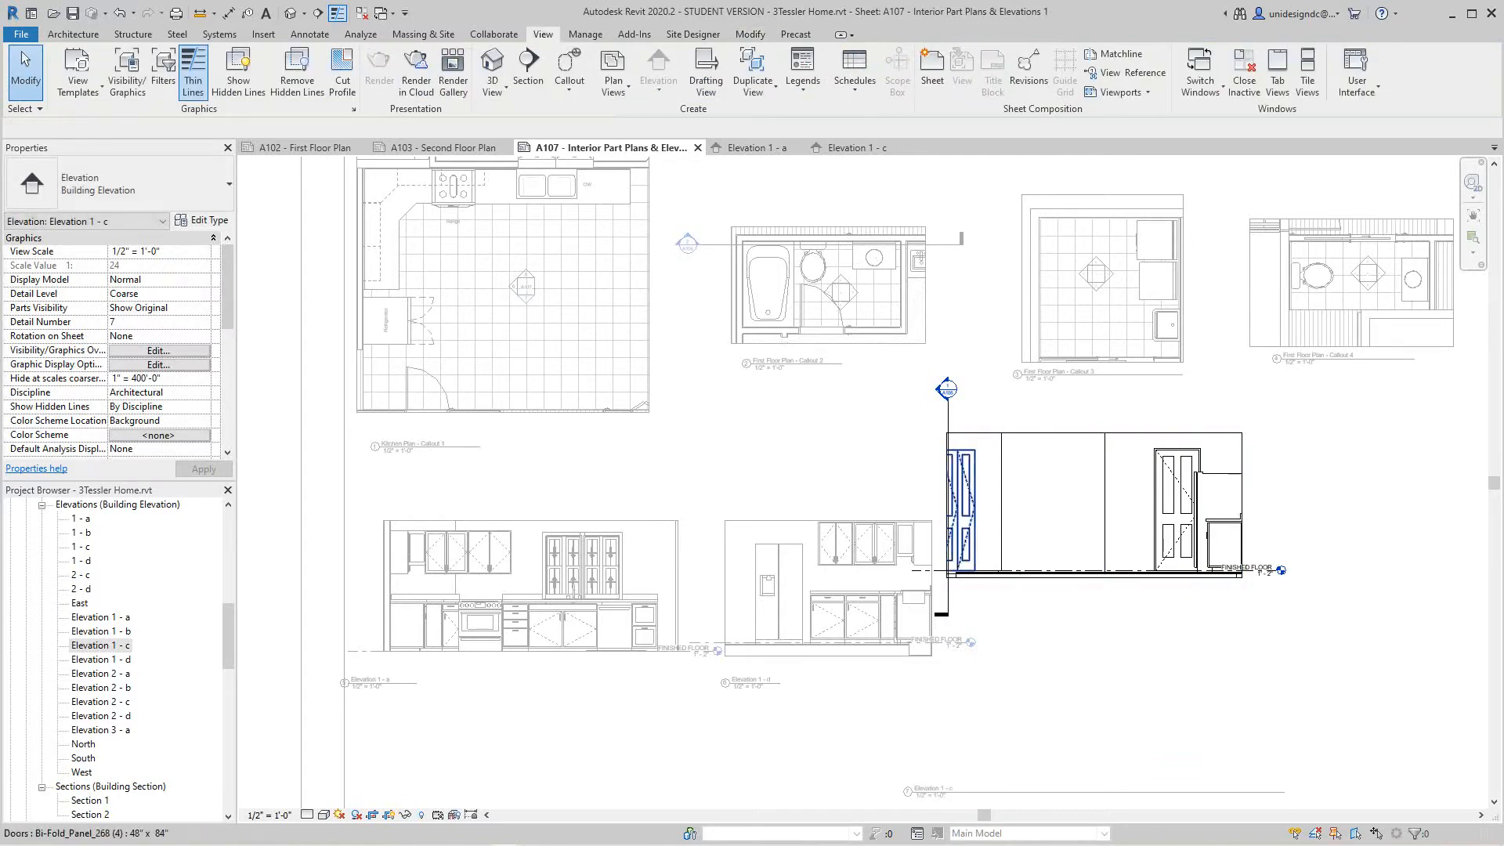
# Hide the section mark's category in the Elevation 1 - c view and deactivate the view
pyautogui.rightClick(947, 640)
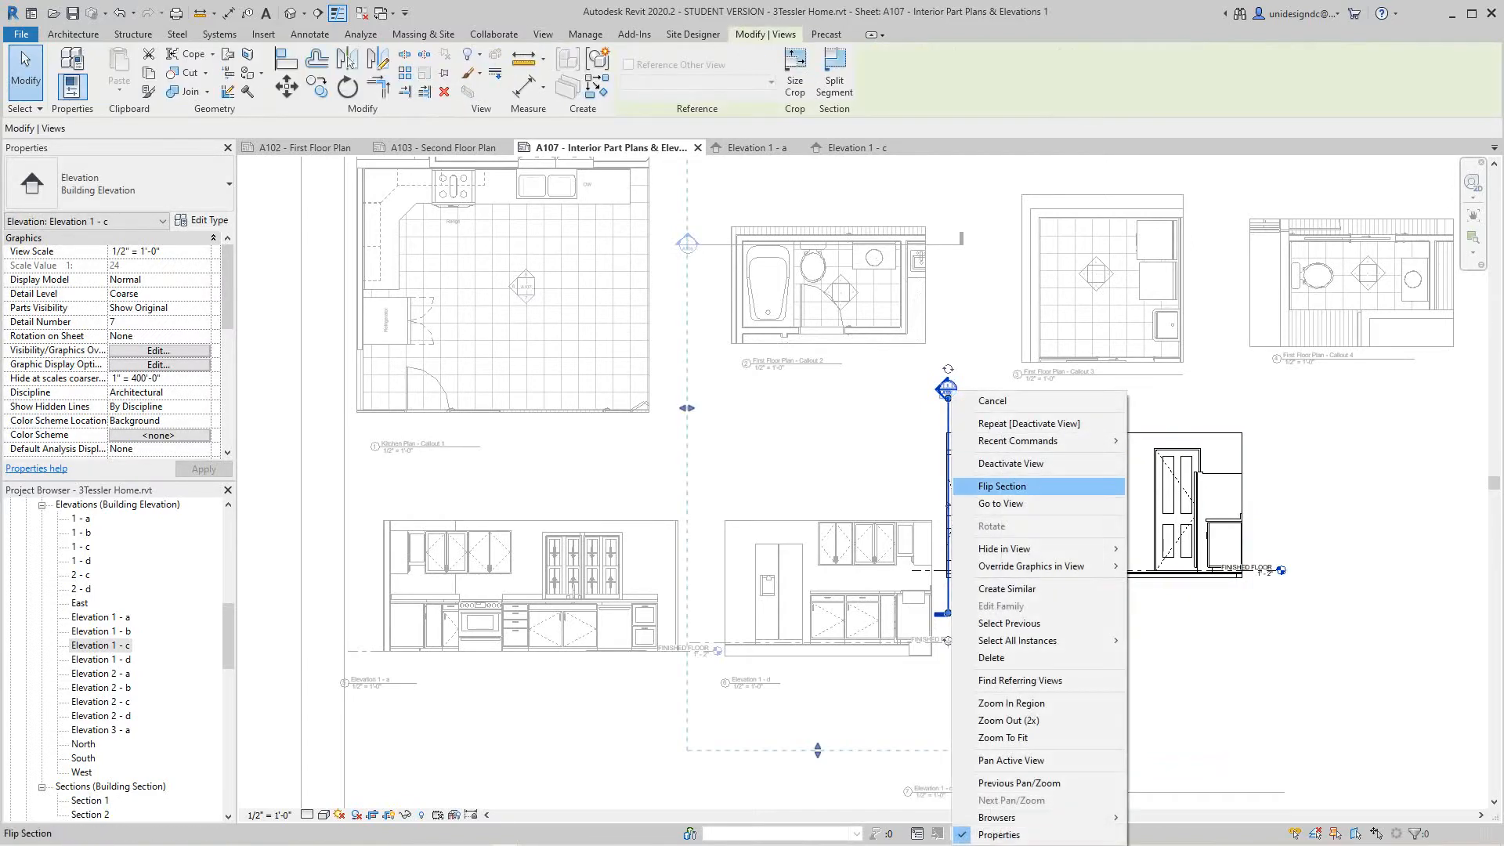
pyautogui.moveTo(1018, 548)
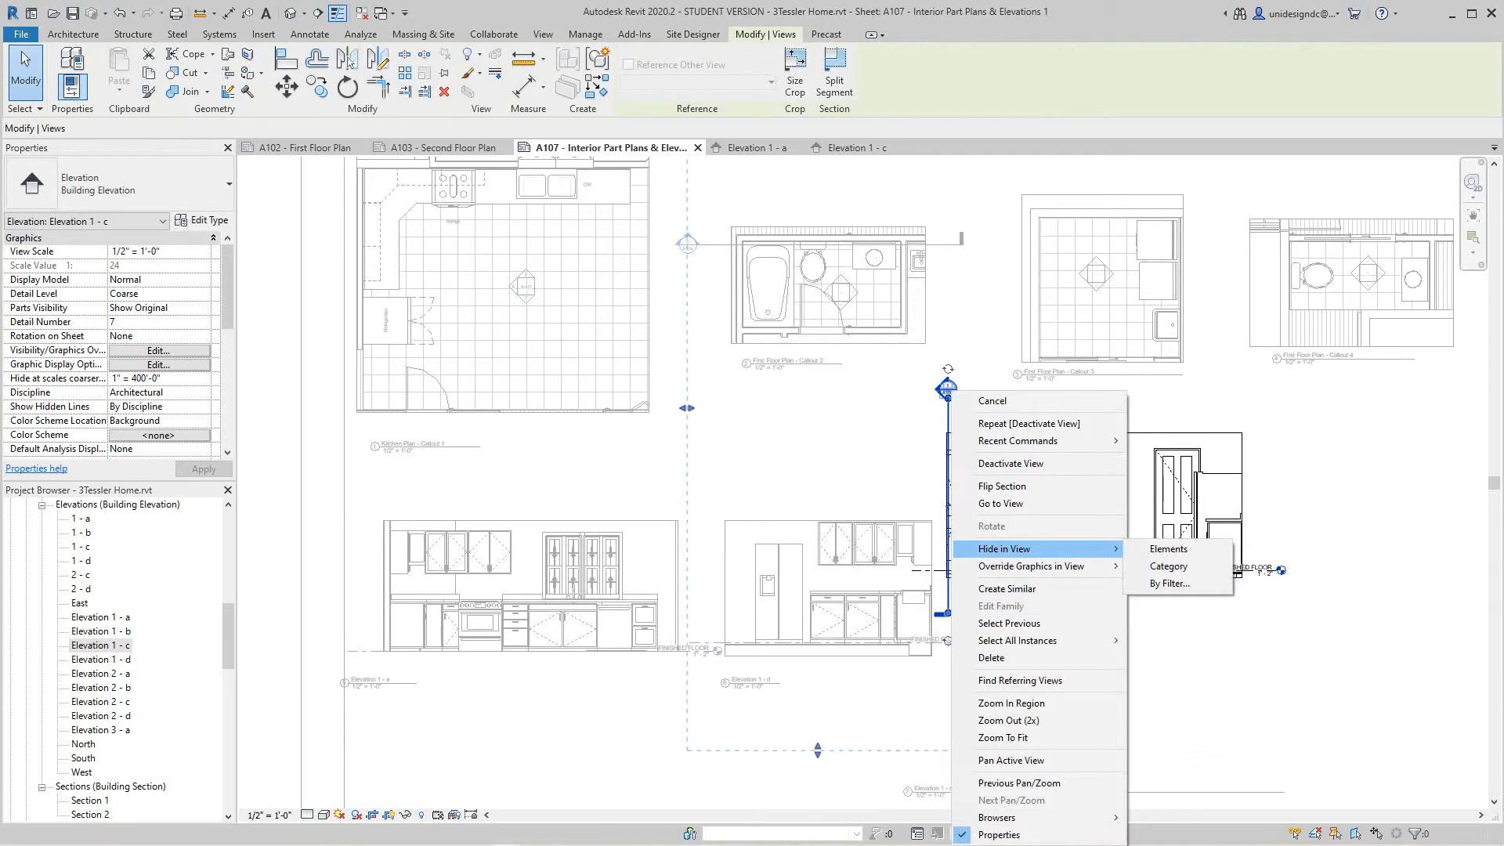
pyautogui.click(1168, 565)
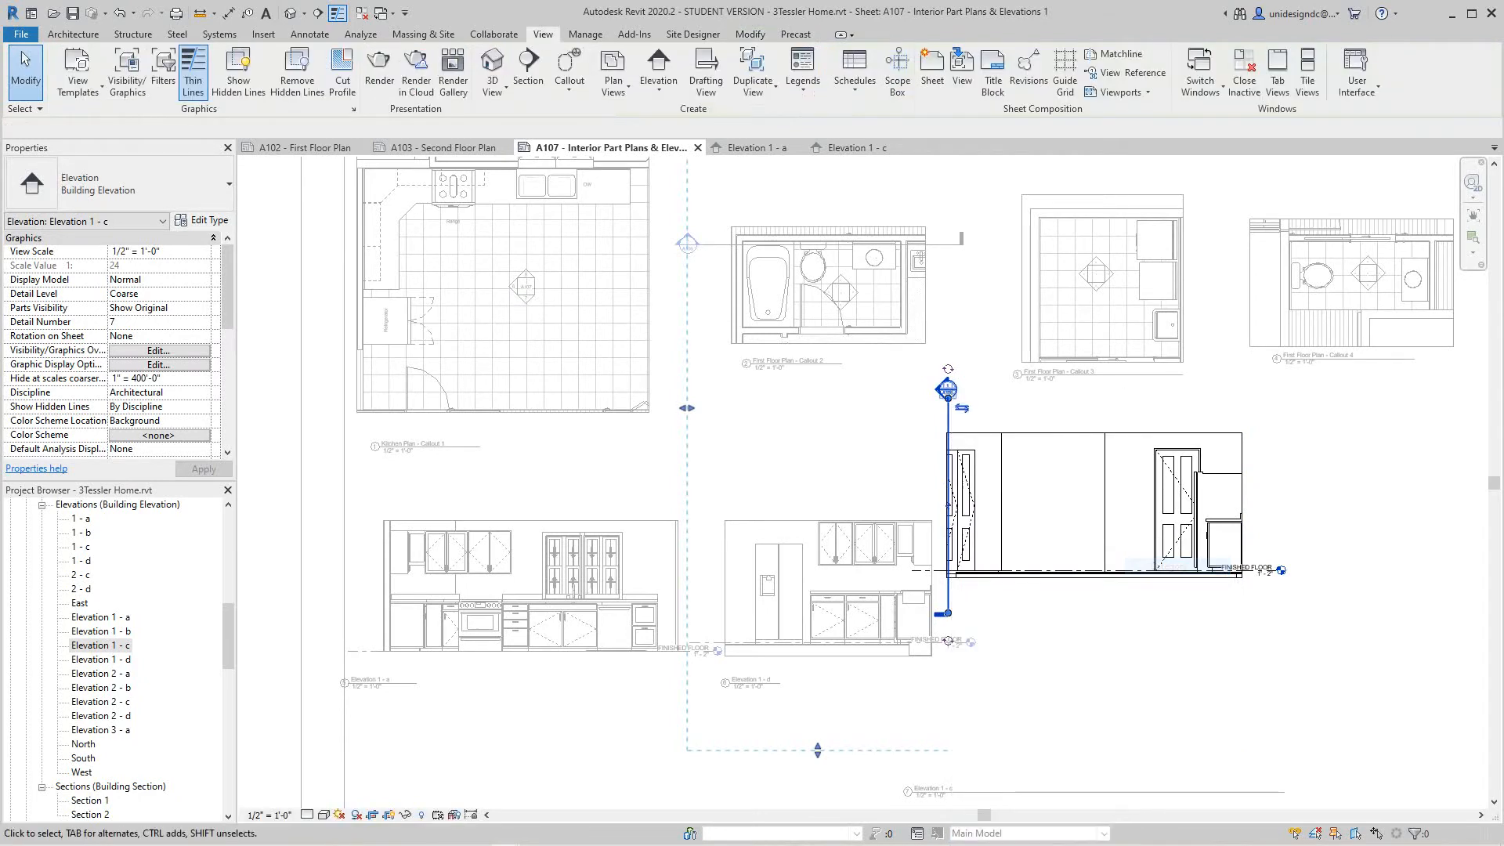
pyautogui.rightClick(1103, 371)
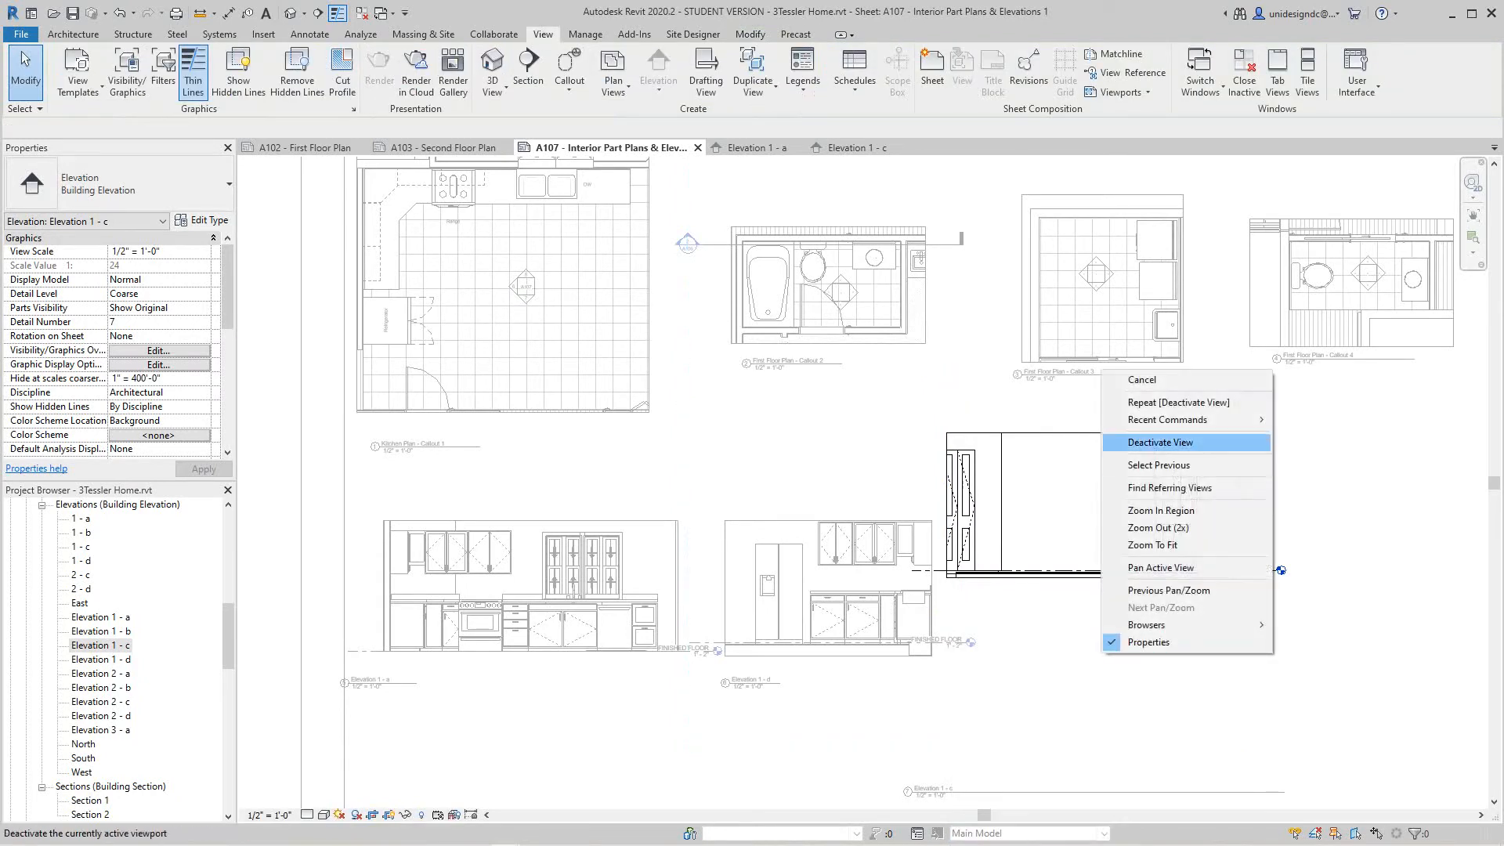
pyautogui.click(1159, 443)
# Move the Elevation 1 - c viewport into the elevation row, lined up beneath First Floor Plan - Callout 3
pyautogui.click(1096, 470)
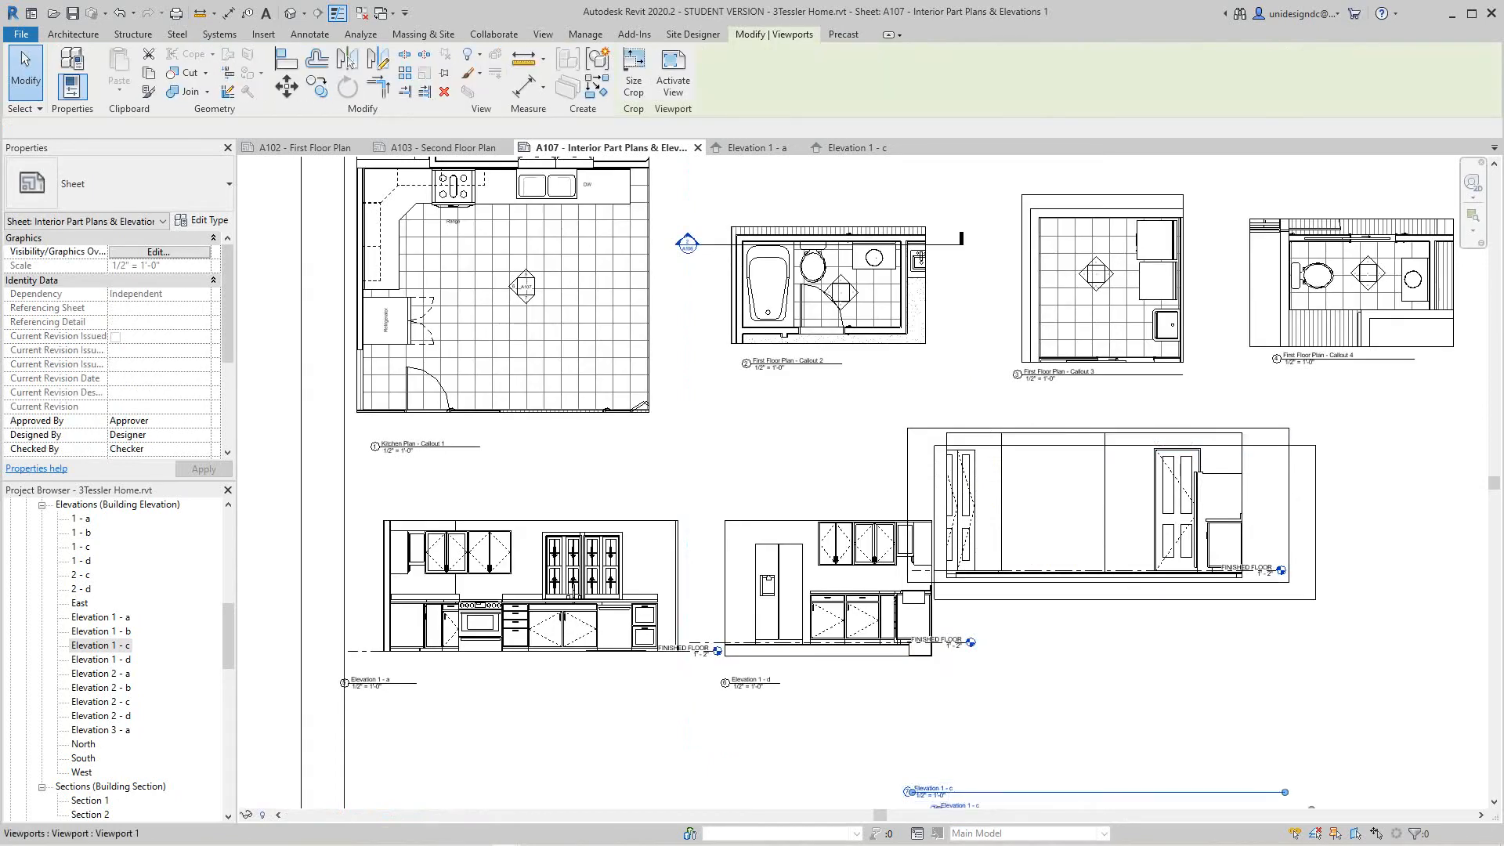
pyautogui.moveTo(1175, 542); pyautogui.dragTo(1173, 542)
pyautogui.click(1127, 718)
pyautogui.moveTo(1128, 719); pyautogui.dragTo(1022, 664, button='middle')
pyautogui.scroll(-1, 1021, 664)
pyautogui.scroll(3, 1189, 594)
pyautogui.scroll(-4, 1189, 593)
pyautogui.moveTo(1189, 594); pyautogui.dragTo(1199, 599, button='middle')
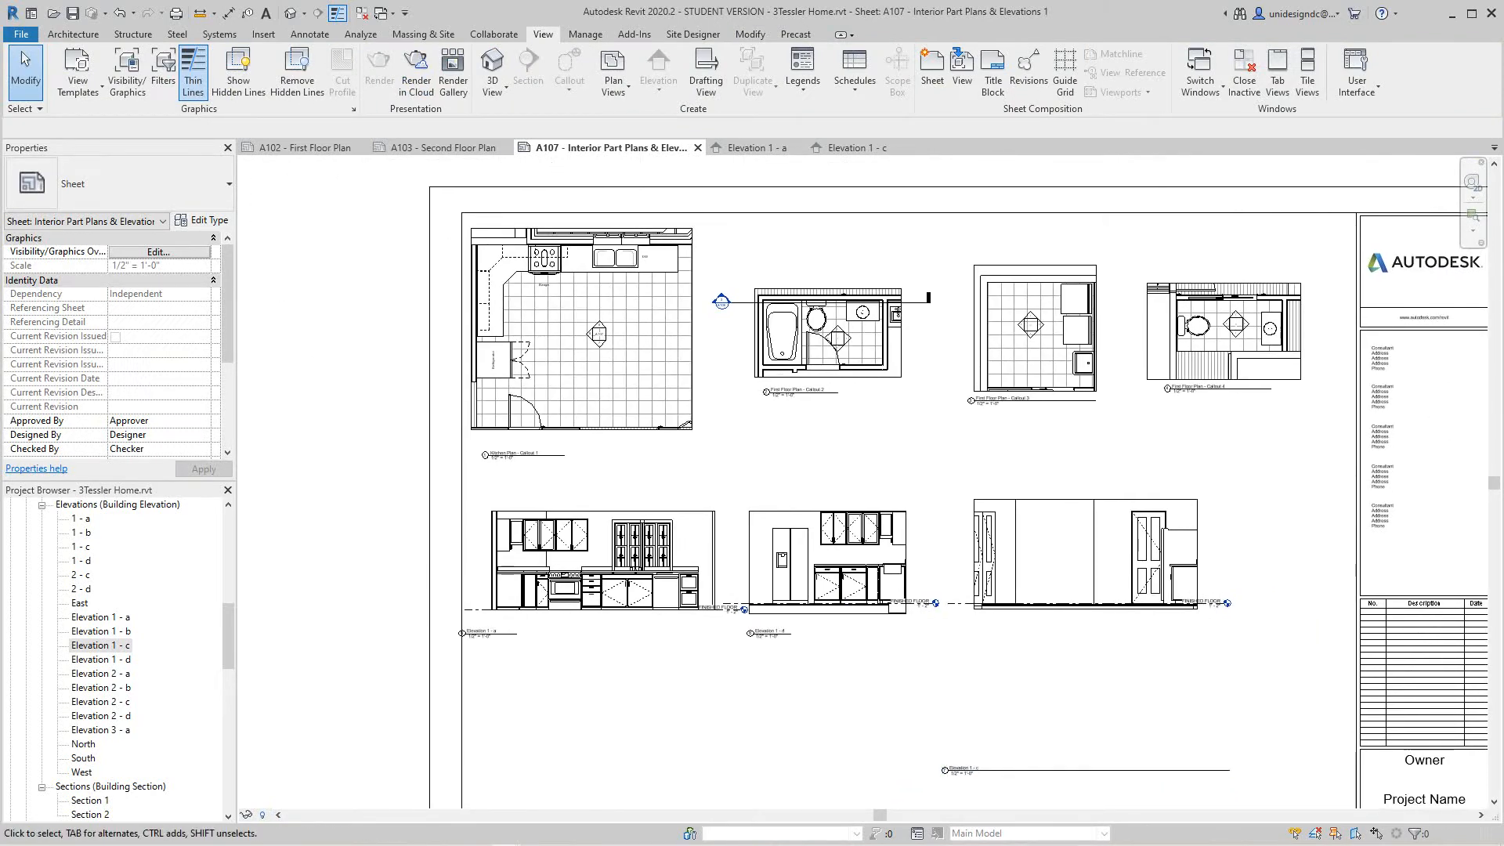
# Move the Elevation 1 - c title directly beneath its view, level with the neighbouring titles, and shorten its title line
pyautogui.moveTo(955, 770); pyautogui.dragTo(981, 632)
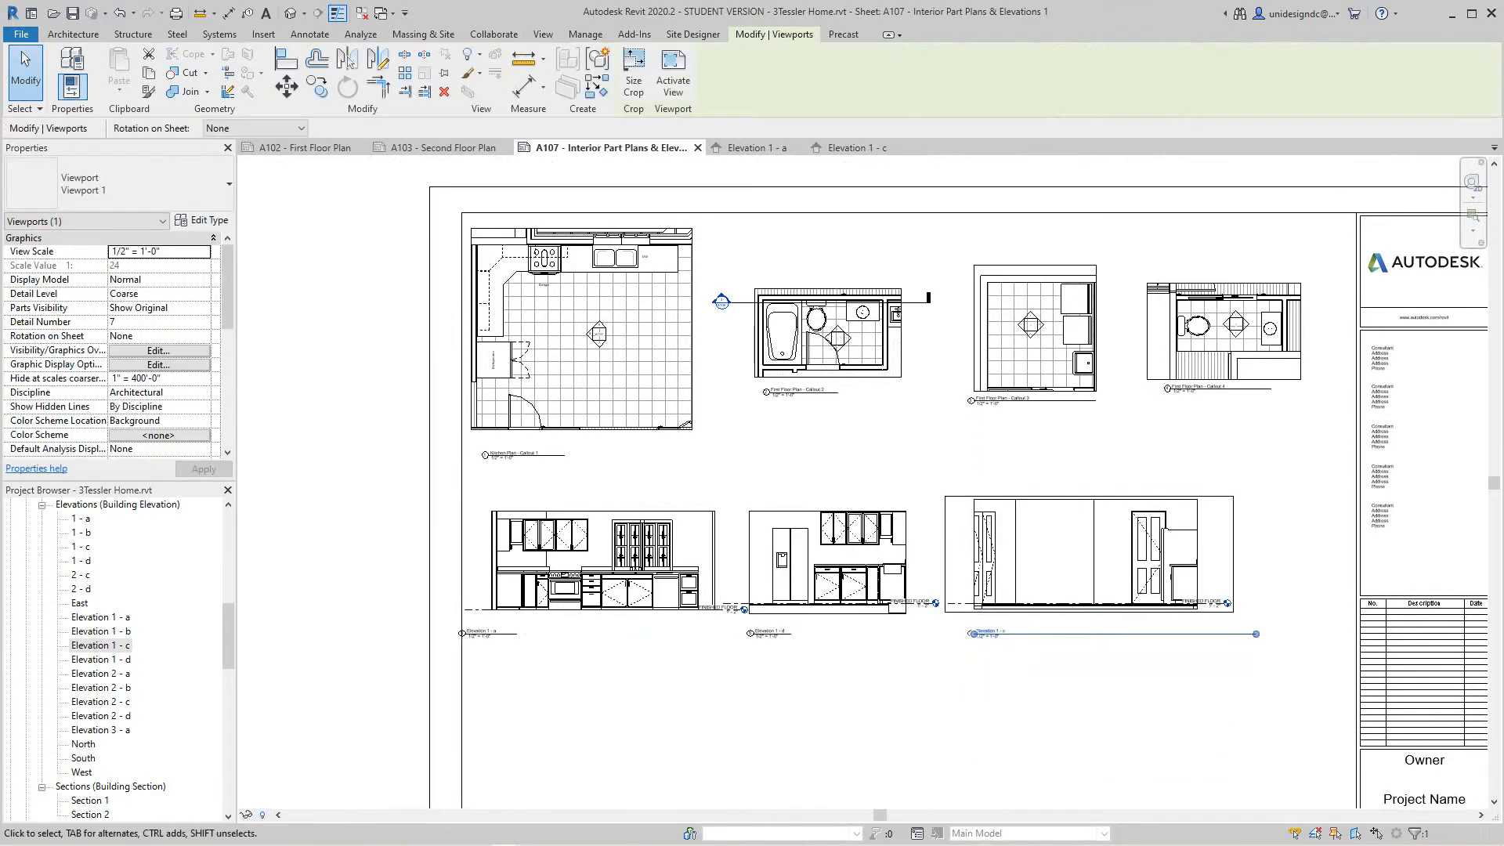
pyautogui.moveTo(1255, 633); pyautogui.dragTo(1179, 634)
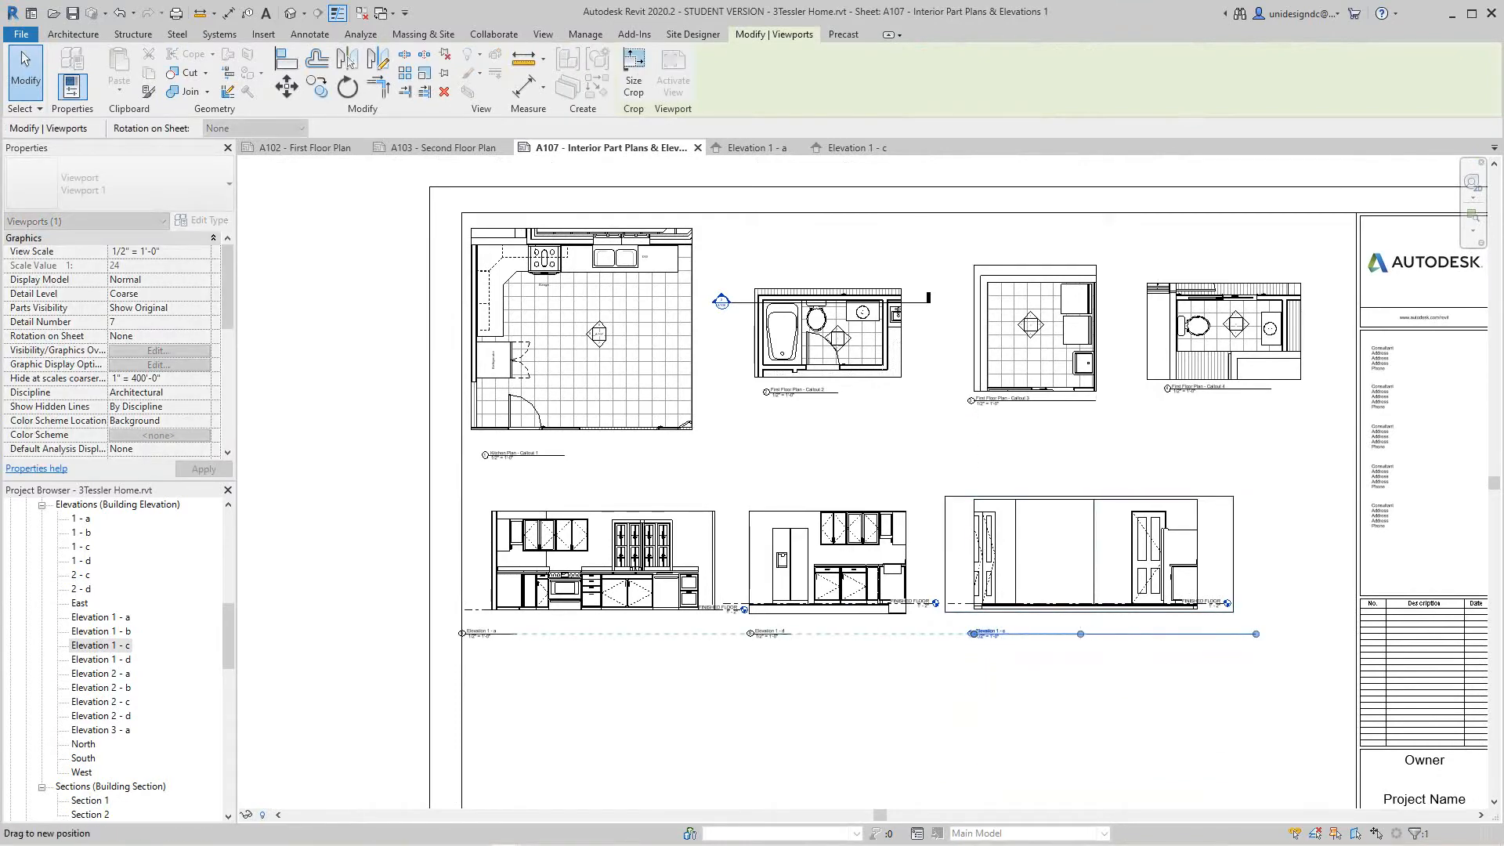
pyautogui.moveTo(1096, 634); pyautogui.dragTo(1095, 633)
pyautogui.click(1066, 703)
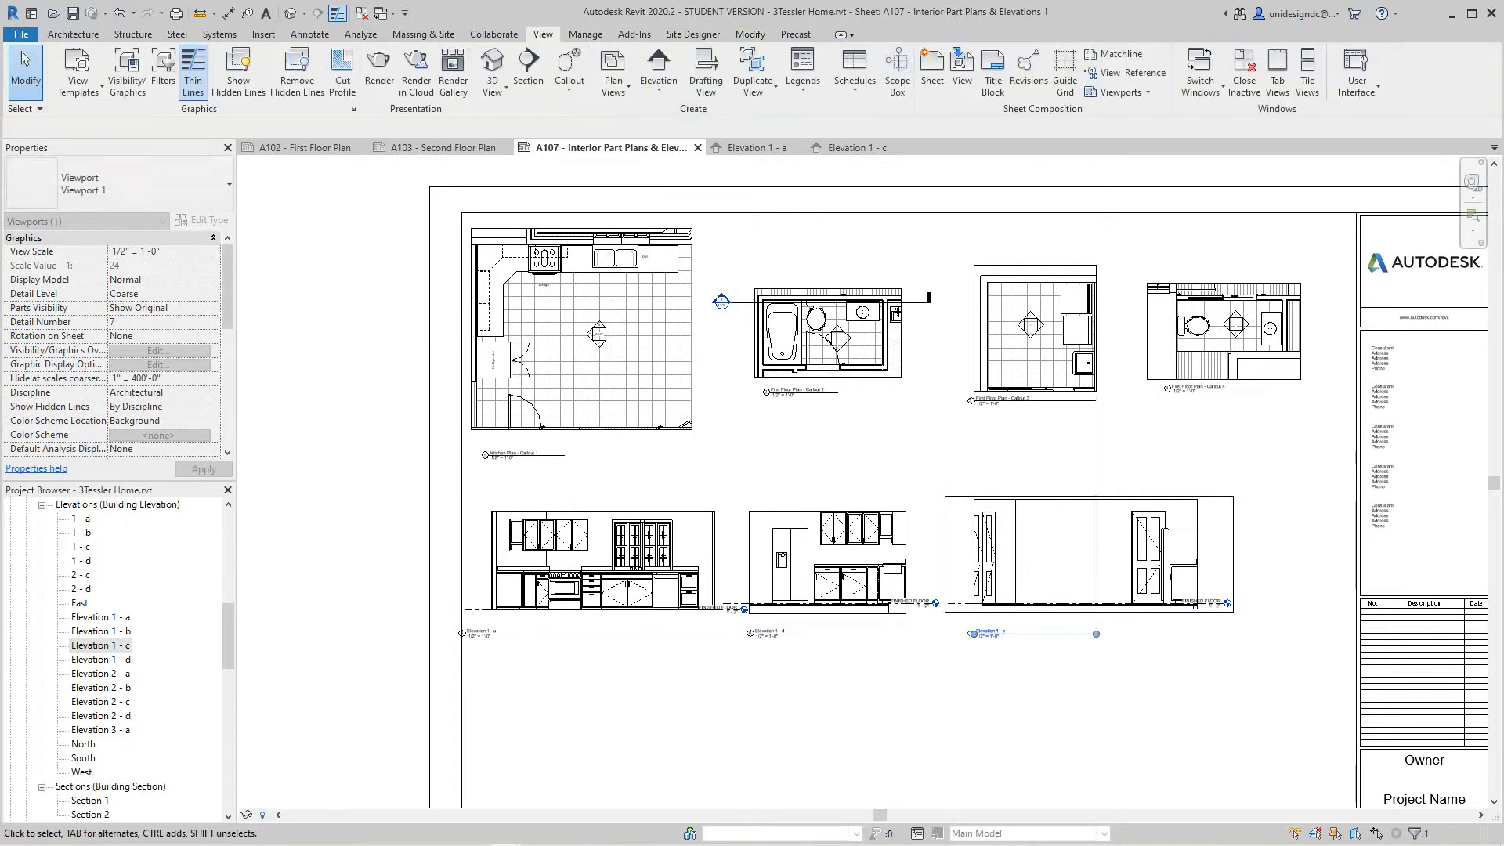
pyautogui.scroll(-2, 1066, 703)
pyautogui.middleClick(1066, 703)
pyautogui.middleClick(1066, 703)
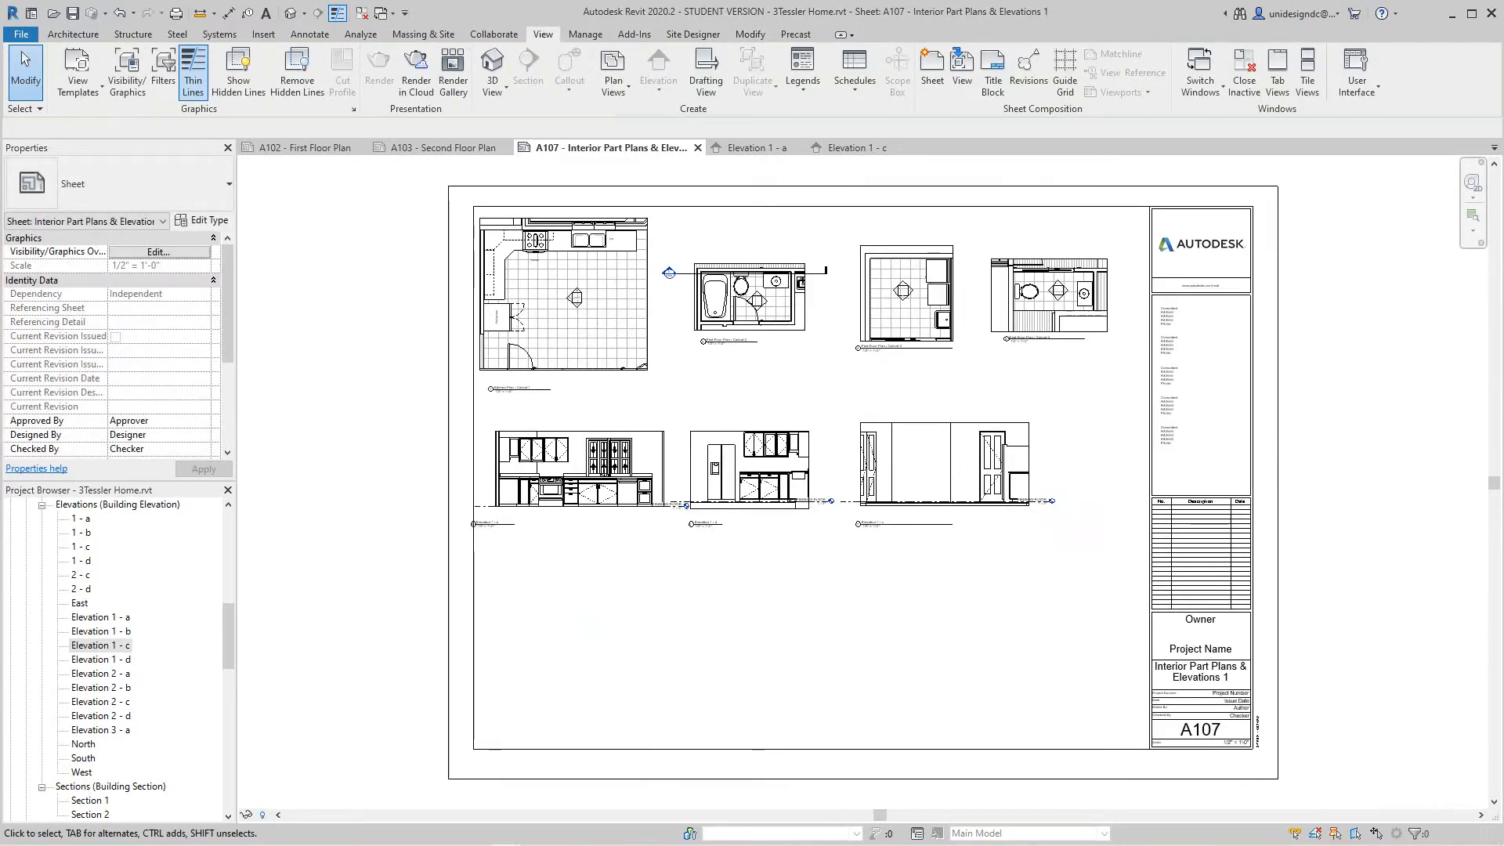
# Move the Elevation 1 - a, 1 - d and 1 - c viewports up the sheet, closer beneath the row of plan callouts
pyautogui.scroll(2, 573, 468)
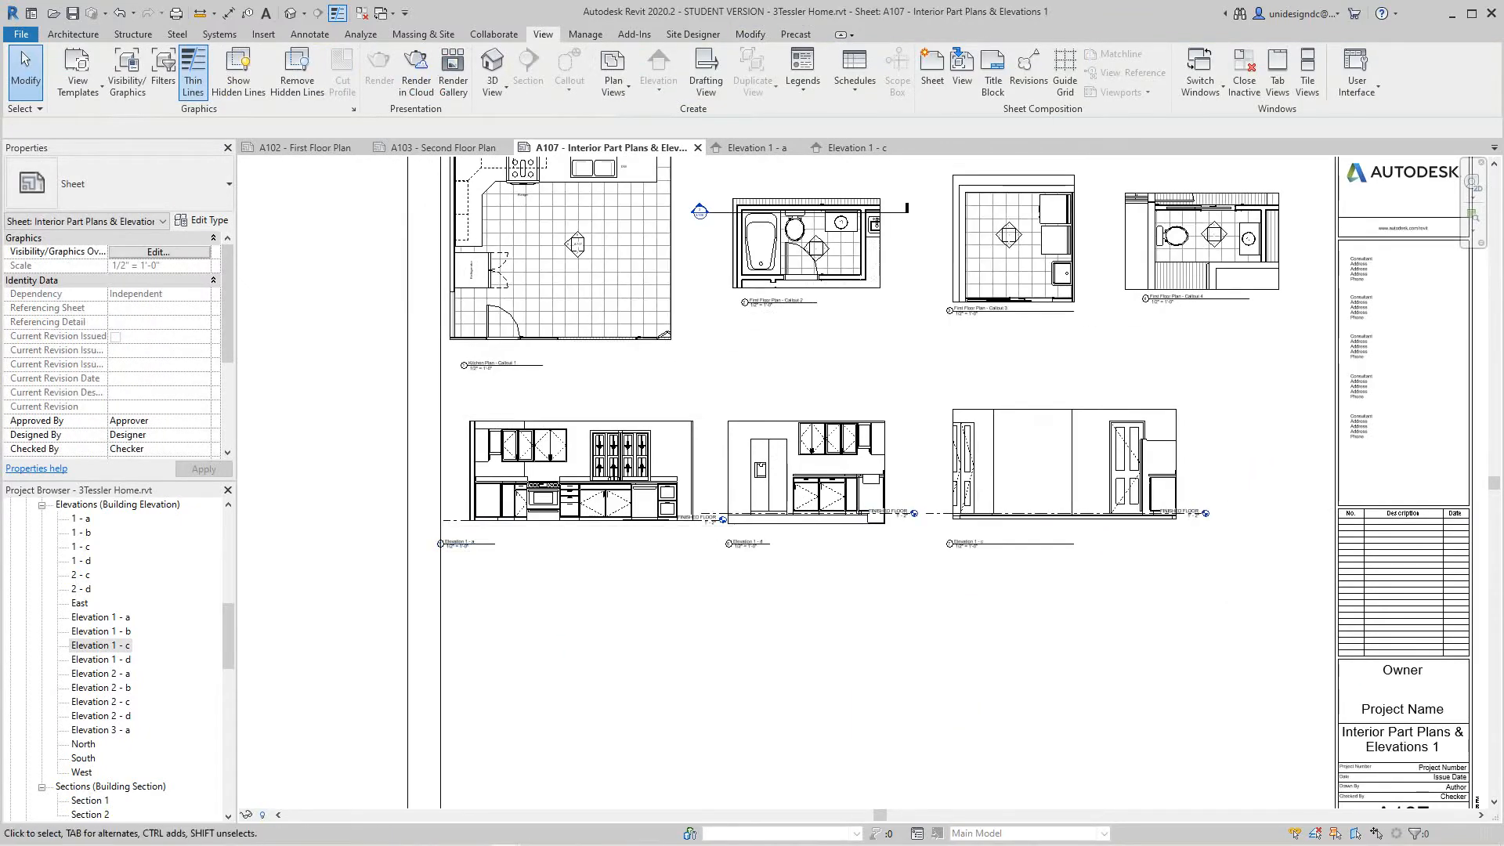
pyautogui.scroll(2, 724, 564)
pyautogui.moveTo(724, 564); pyautogui.dragTo(927, 646, button='middle')
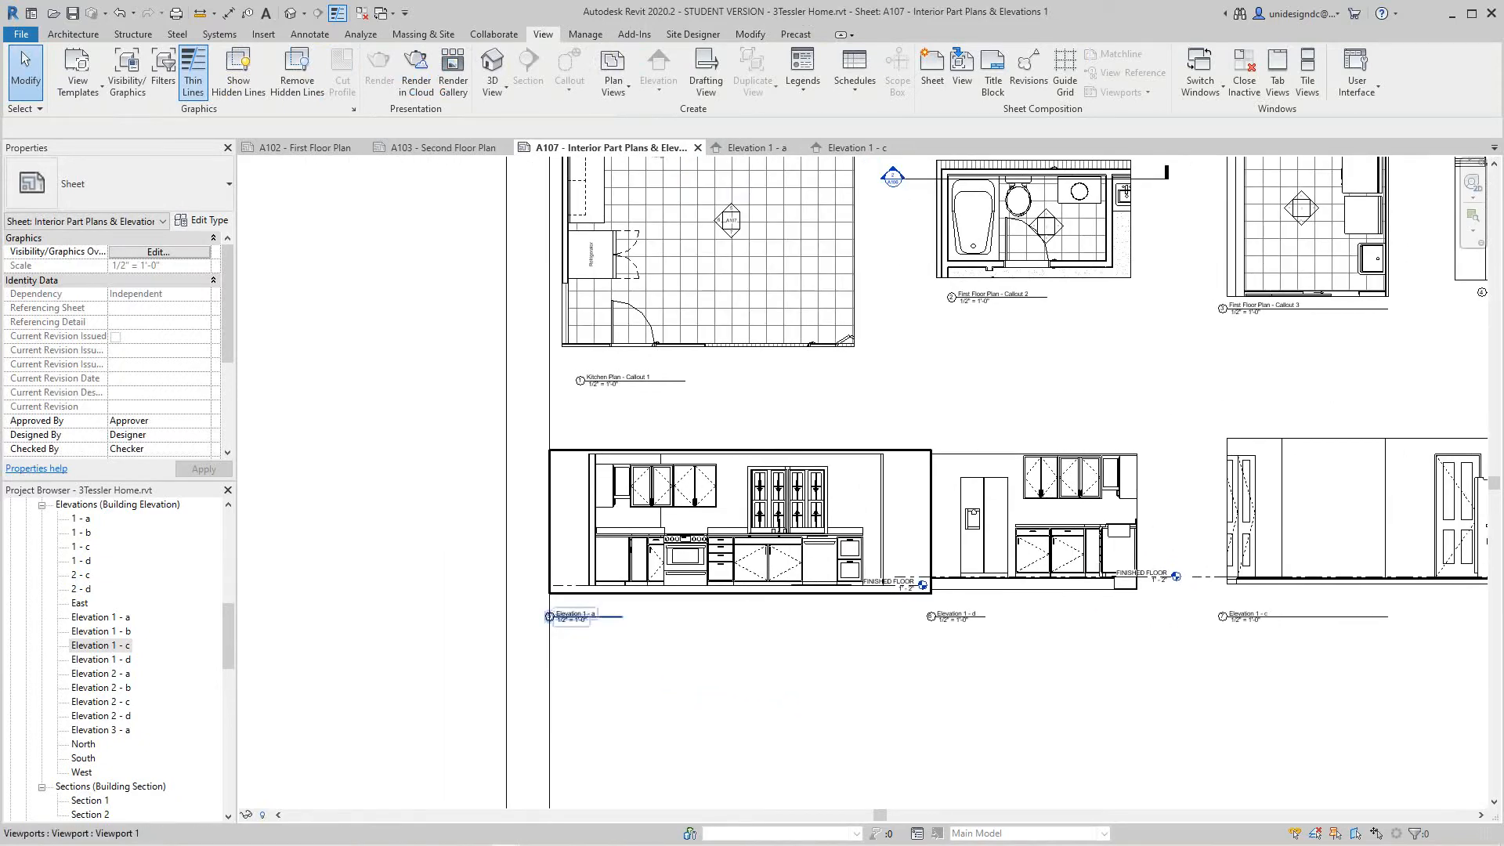
pyautogui.moveTo(739, 521); pyautogui.dragTo(740, 464)
pyautogui.press('Escape')
pyautogui.moveTo(1037, 521); pyautogui.dragTo(1037, 473)
pyautogui.press('Escape')
pyautogui.scroll(-1, 1142, 686)
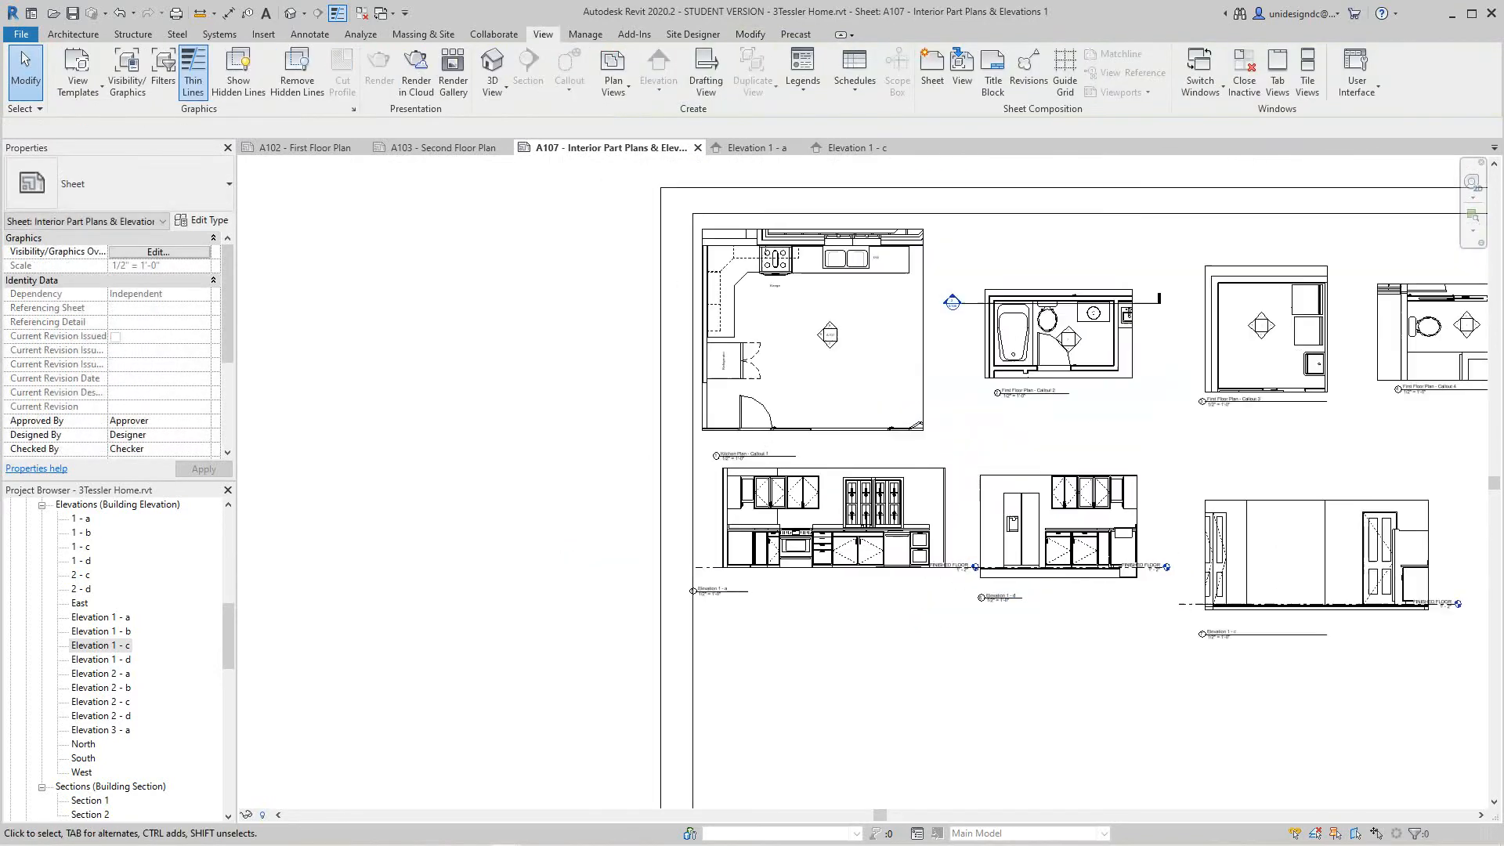
pyautogui.moveTo(1143, 687); pyautogui.dragTo(910, 679, button='middle')
pyautogui.moveTo(1090, 546); pyautogui.dragTo(1089, 509)
pyautogui.press('Escape')
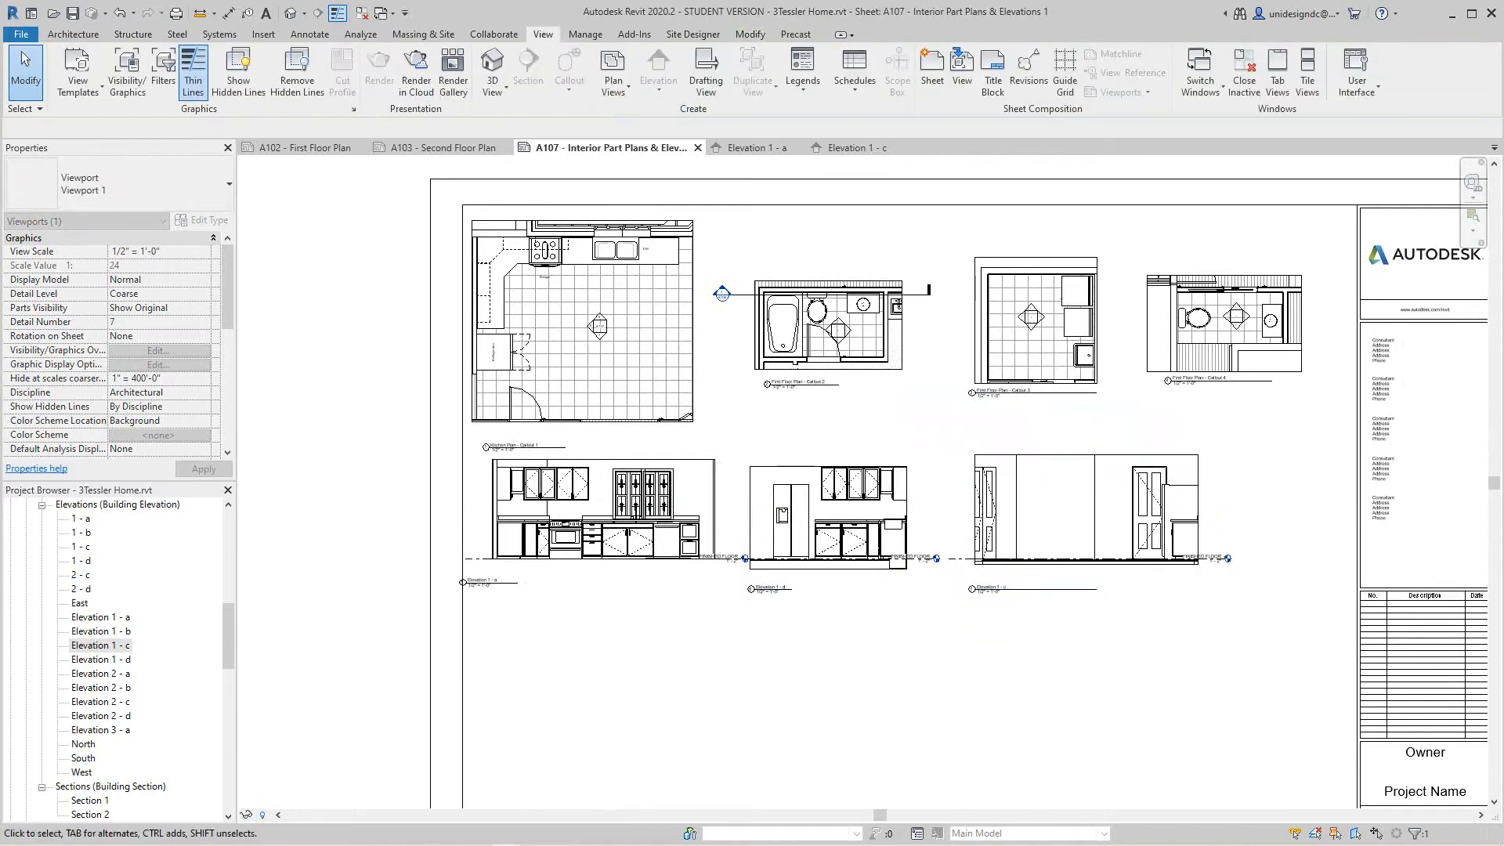
# Activate the First Floor Plan - Callout 2 viewport on the sheet for editing
pyautogui.scroll(2, 829, 286)
pyautogui.scroll(-1, 827, 295)
pyautogui.scroll(3, 802, 304)
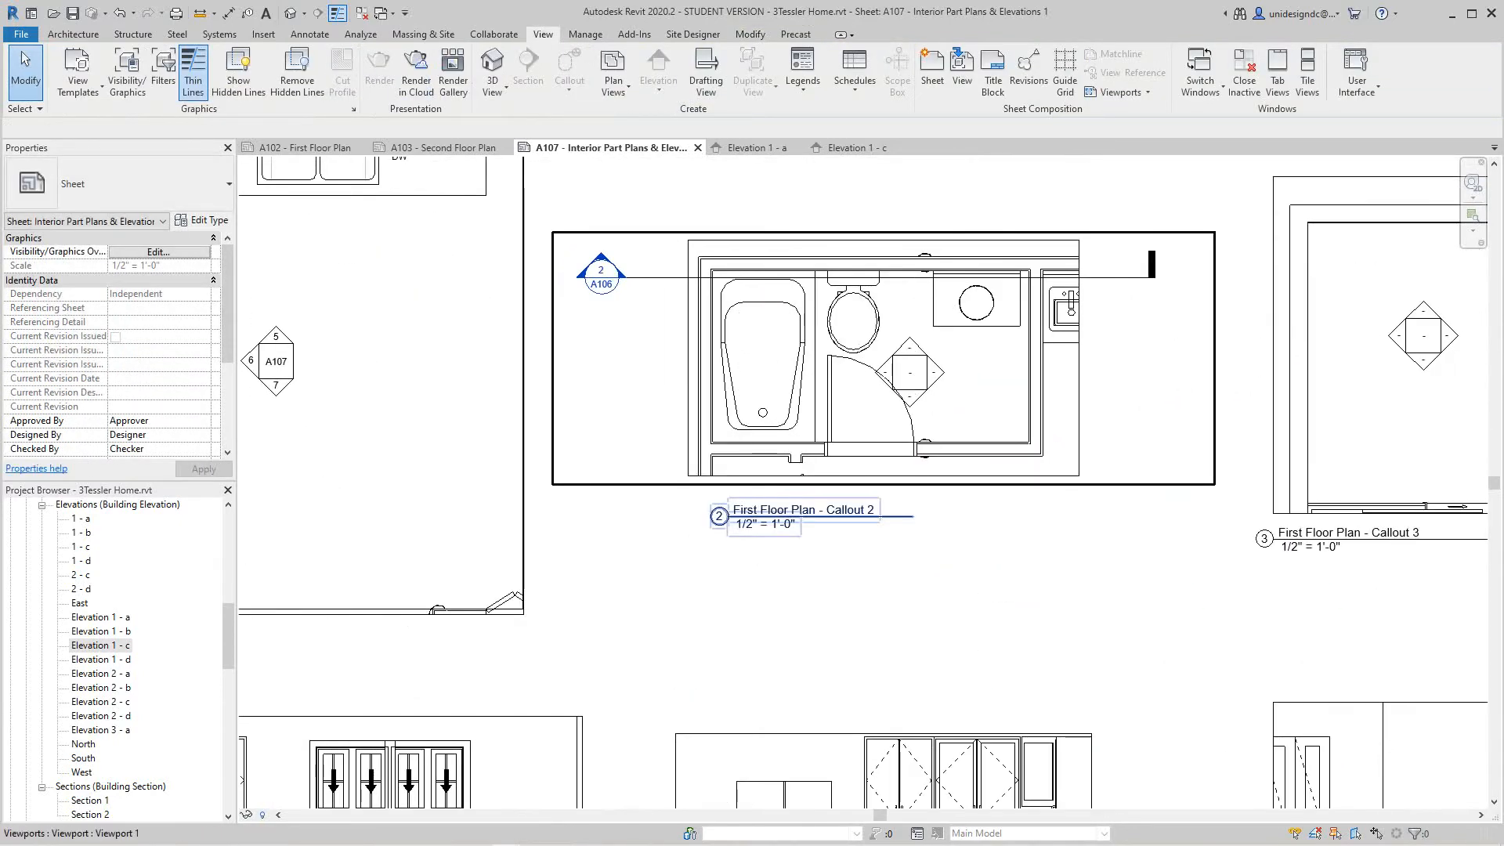
pyautogui.rightClick(620, 338)
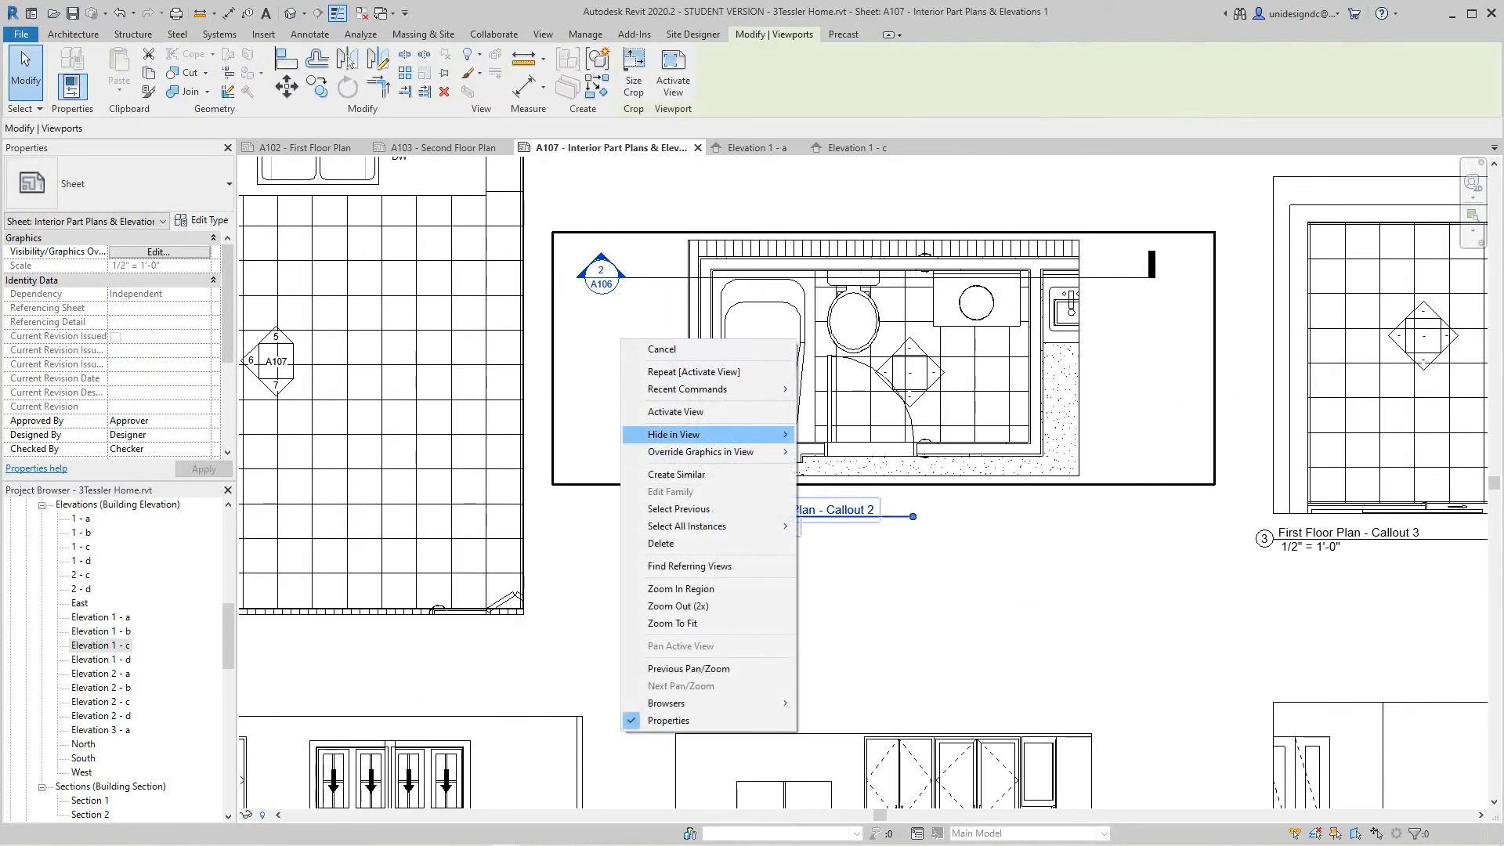
pyautogui.moveTo(689, 435)
pyautogui.press('Escape')
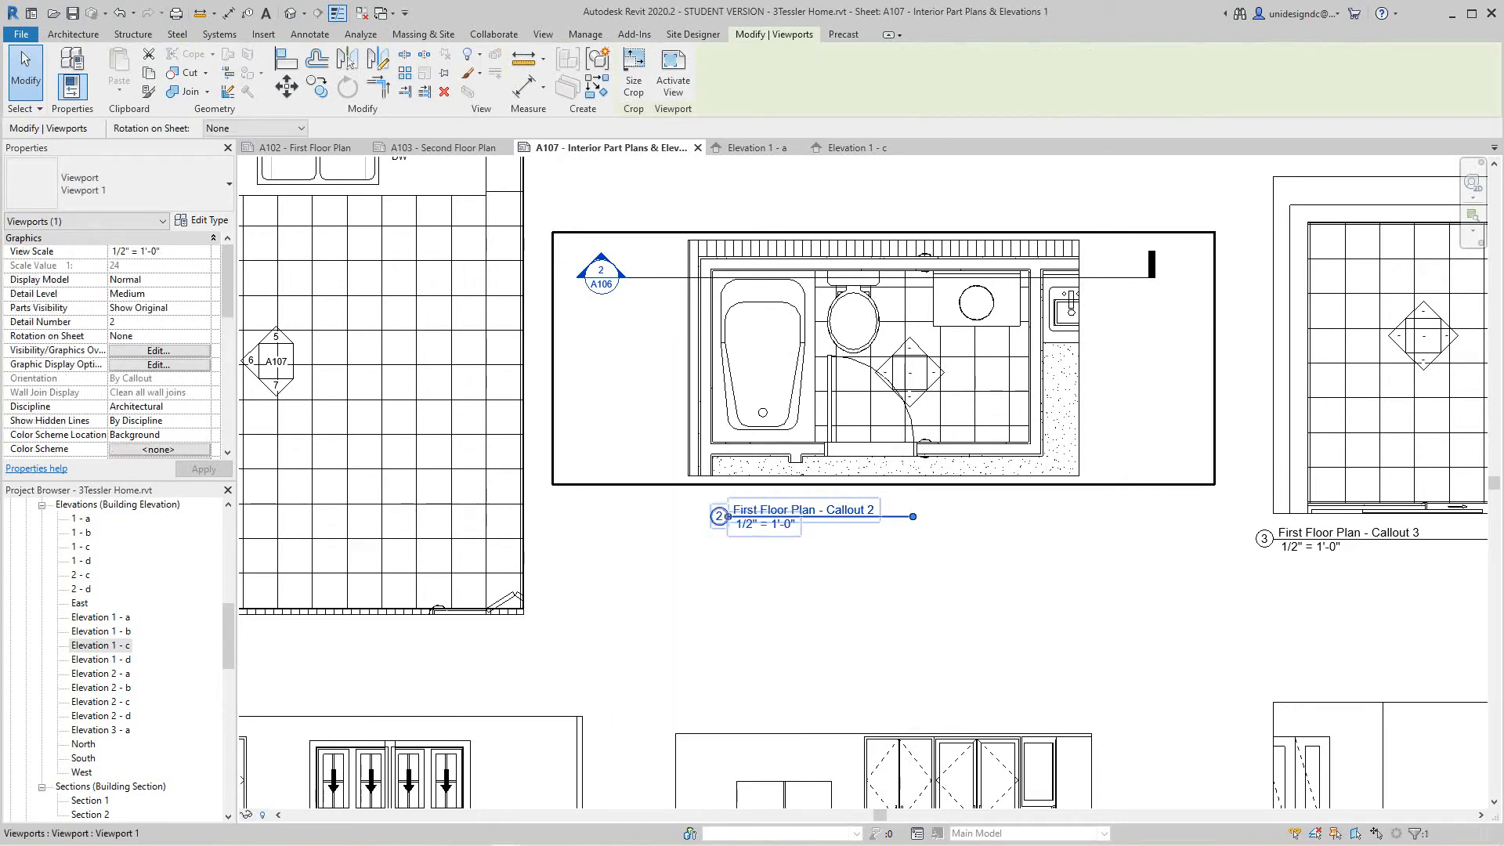
pyautogui.rightClick(648, 295)
pyautogui.click(690, 369)
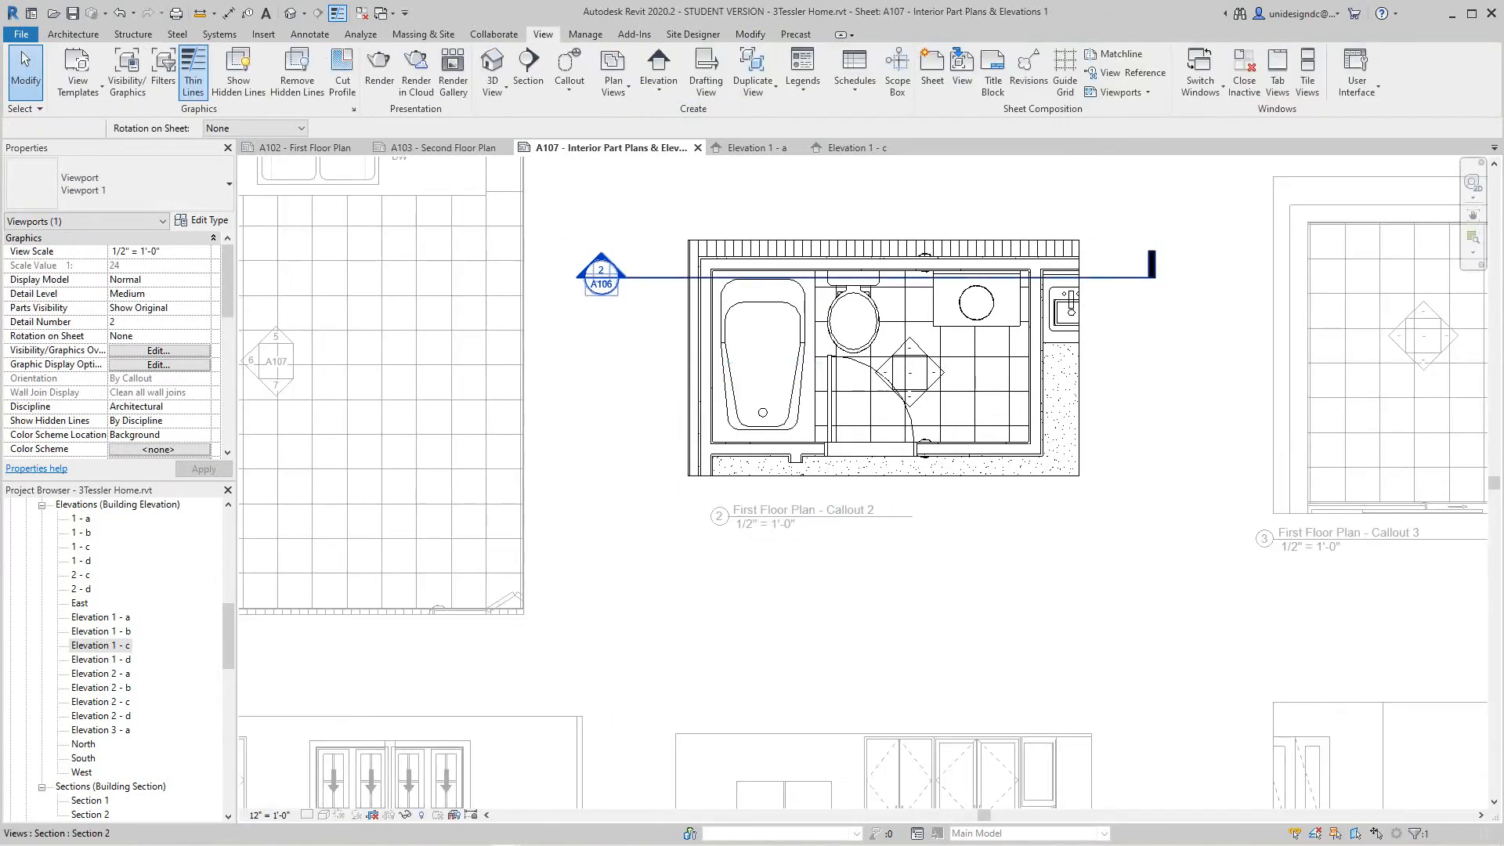
# Hide the section line's category in the Callout 2 bathroom plan and deactivate the view
pyautogui.rightClick(658, 280)
pyautogui.moveTo(709, 438)
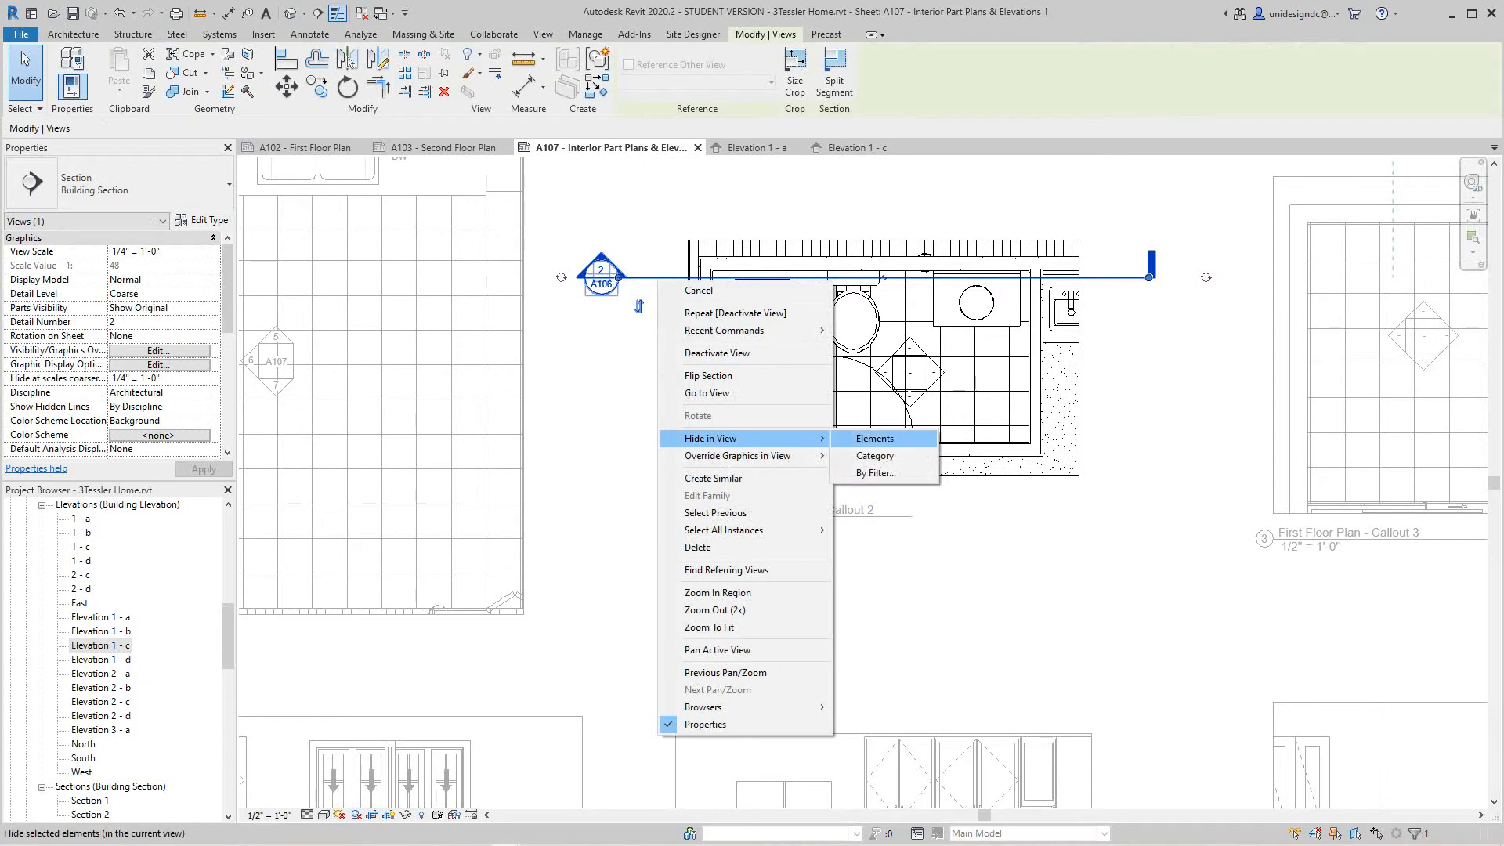
pyautogui.click(875, 455)
pyautogui.scroll(-2, 1053, 528)
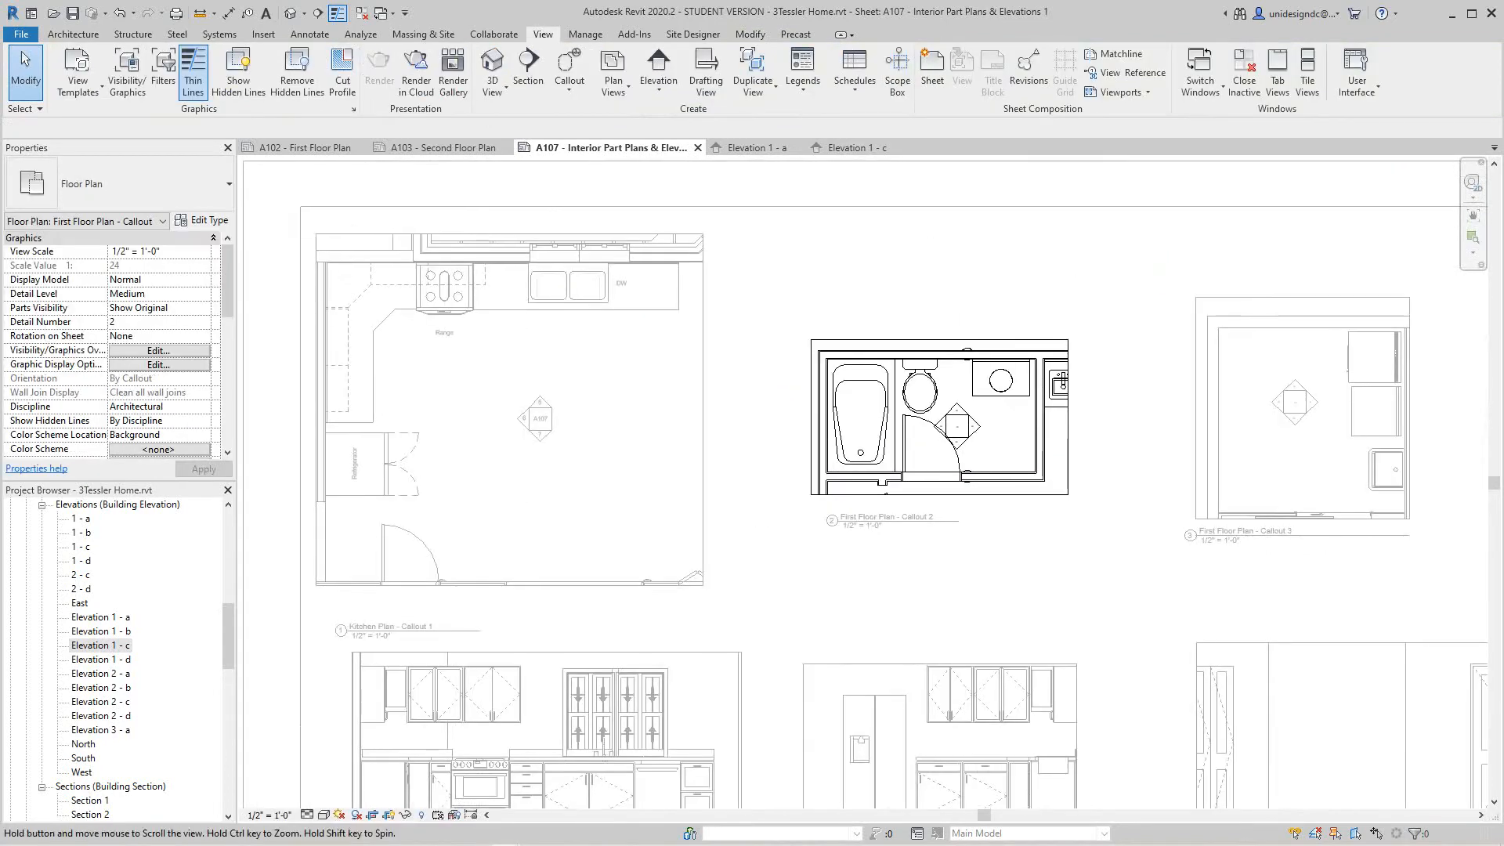
pyautogui.rightClick(1067, 529)
pyautogui.click(1124, 601)
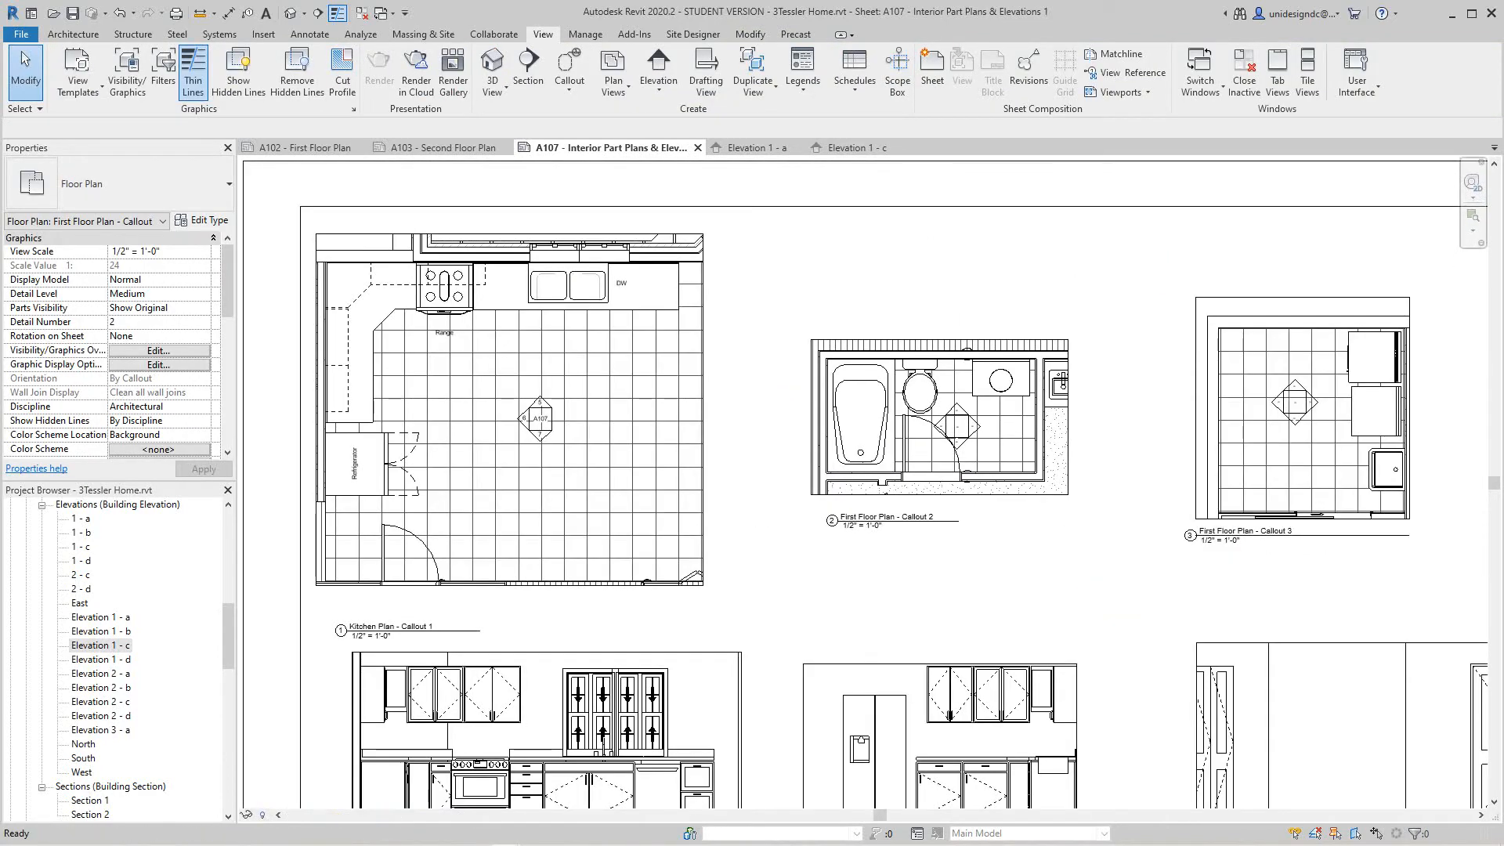
pyautogui.scroll(-2, 1123, 601)
pyautogui.moveTo(1007, 463); pyautogui.dragTo(958, 362, button='middle')
pyautogui.scroll(2, 958, 361)
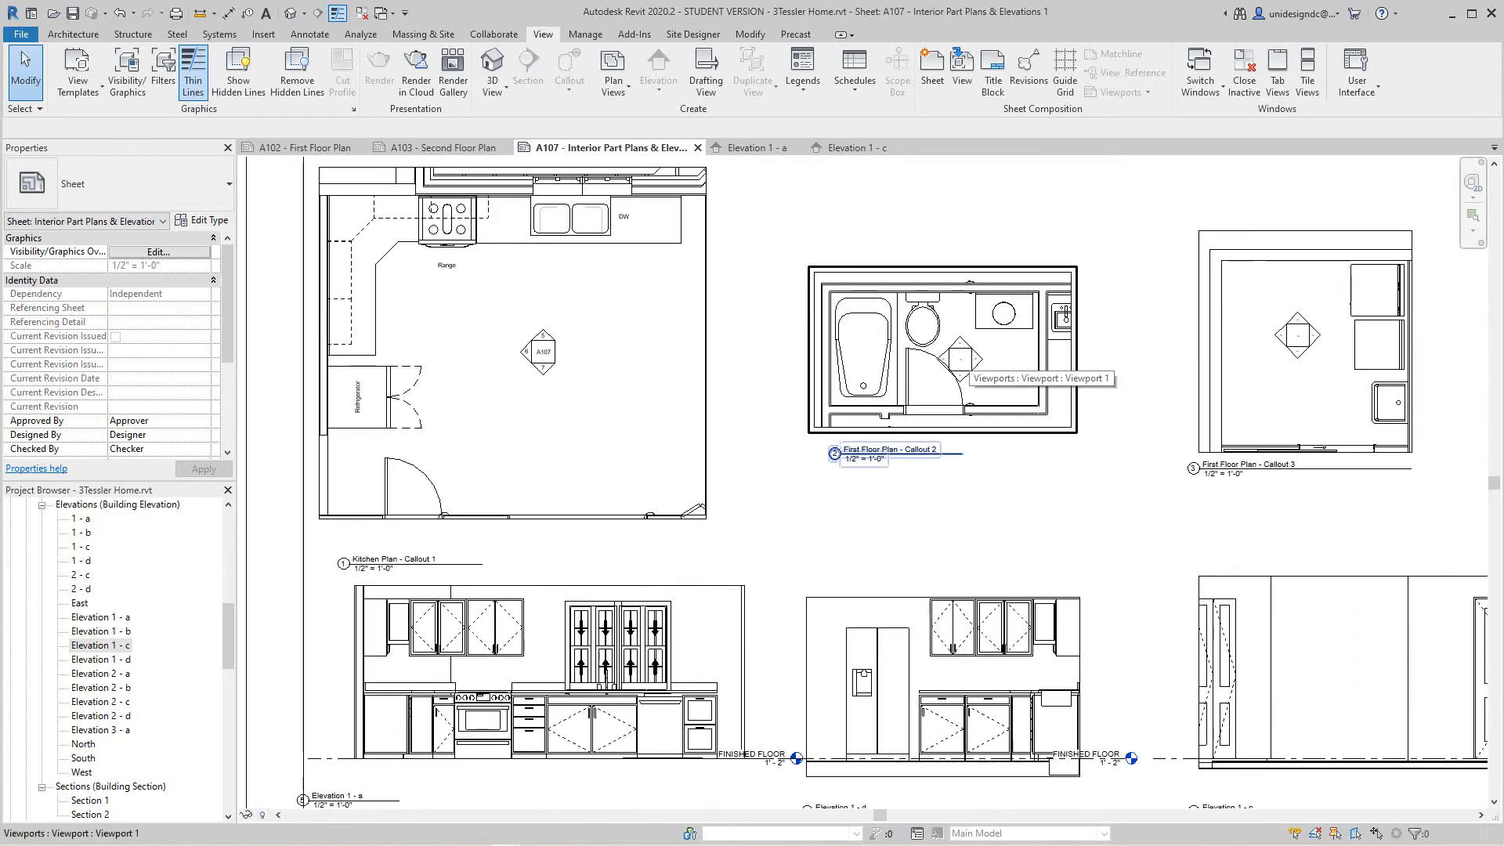
pyautogui.scroll(-1, 958, 361)
pyautogui.scroll(-1, 1032, 448)
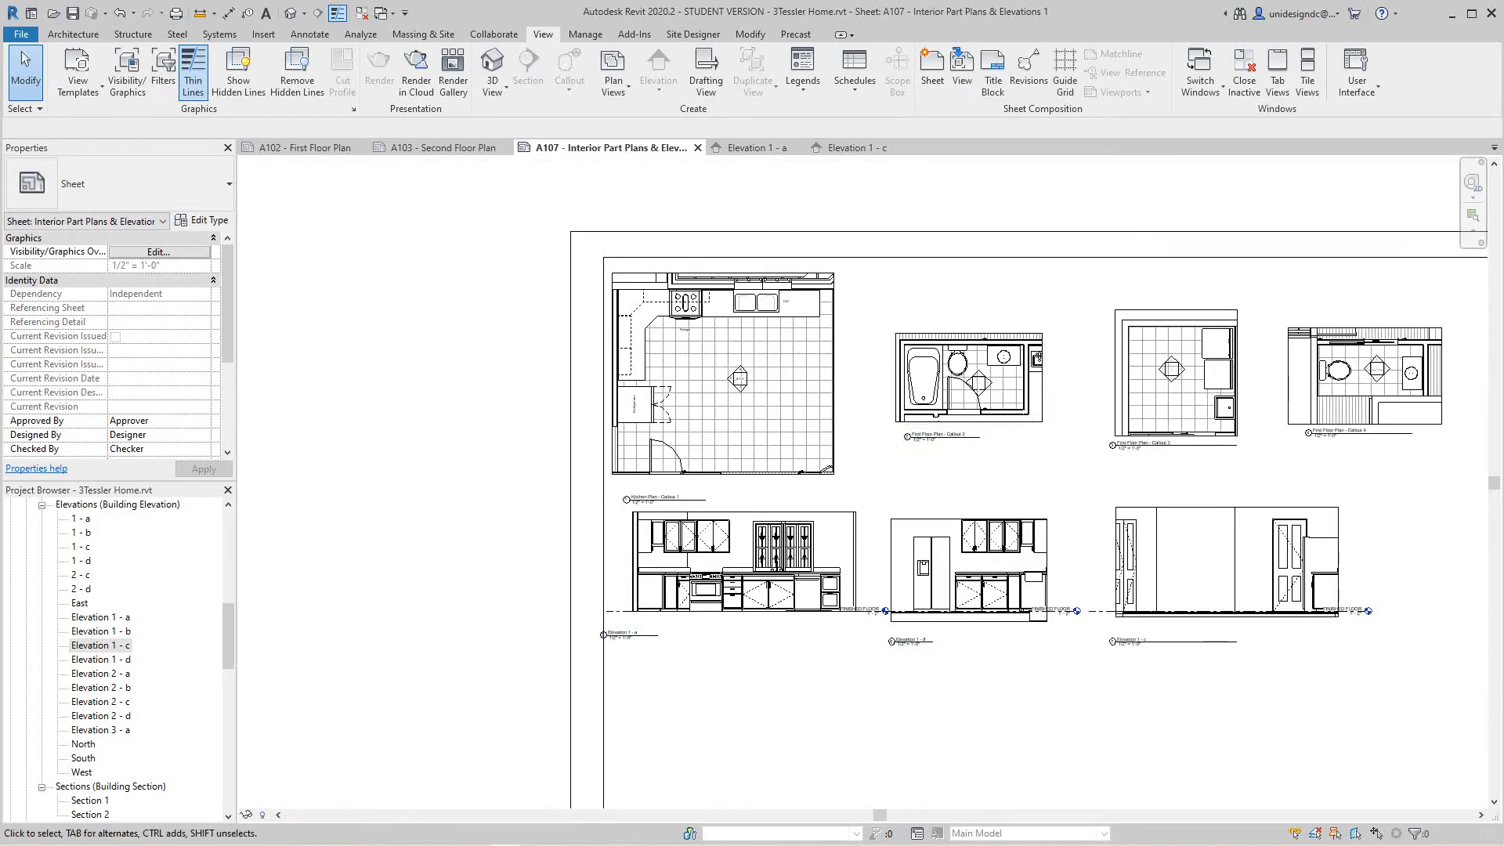
# Open the Elevation 1 - d view to examine the kitchen elevation, and close it again
pyautogui.doubleClick(100, 658)
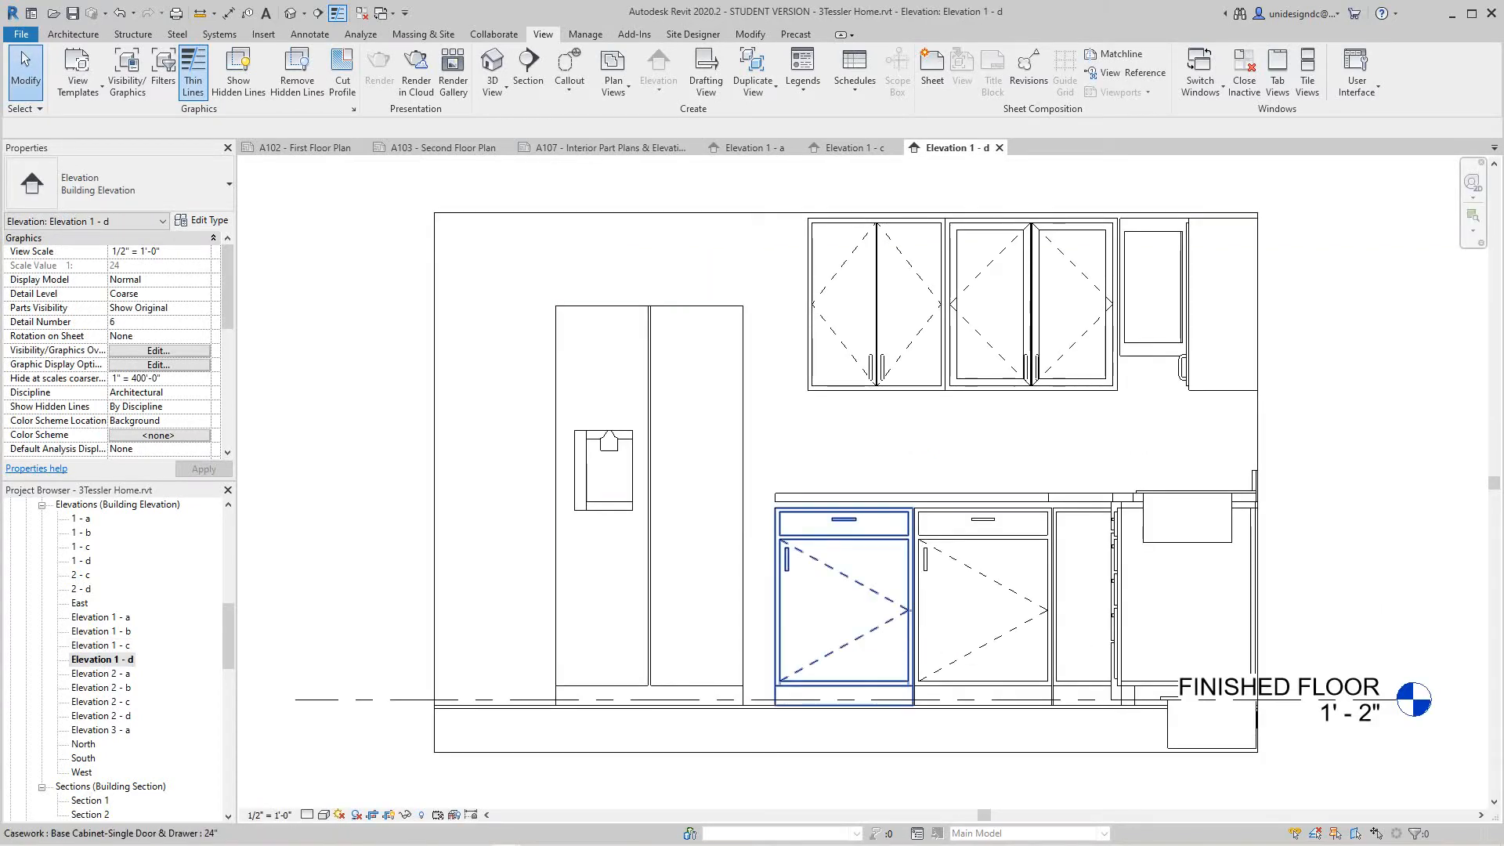
pyautogui.scroll(-2, 866, 624)
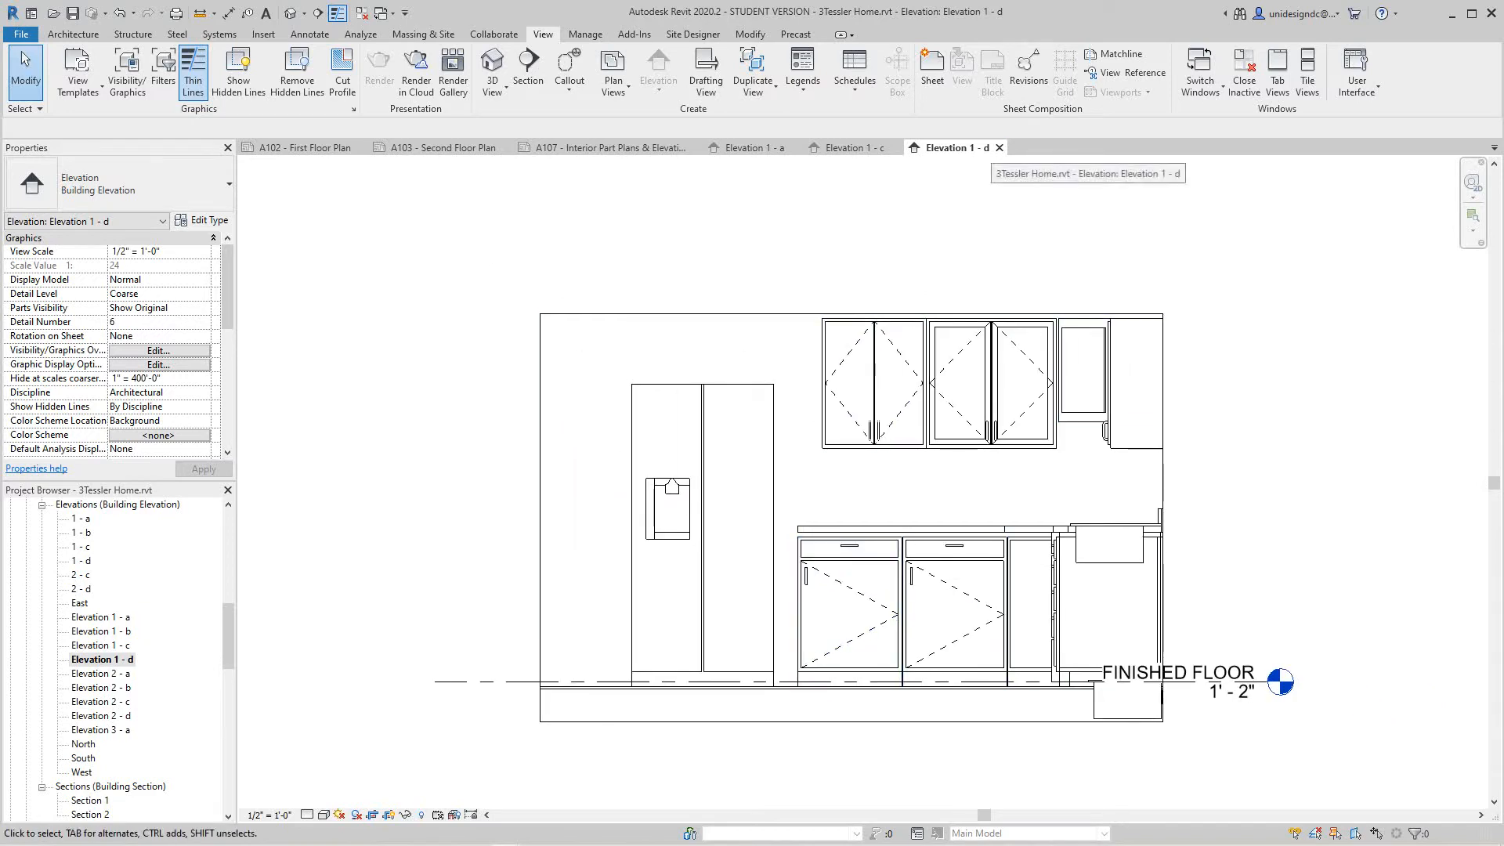
pyautogui.click(999, 148)
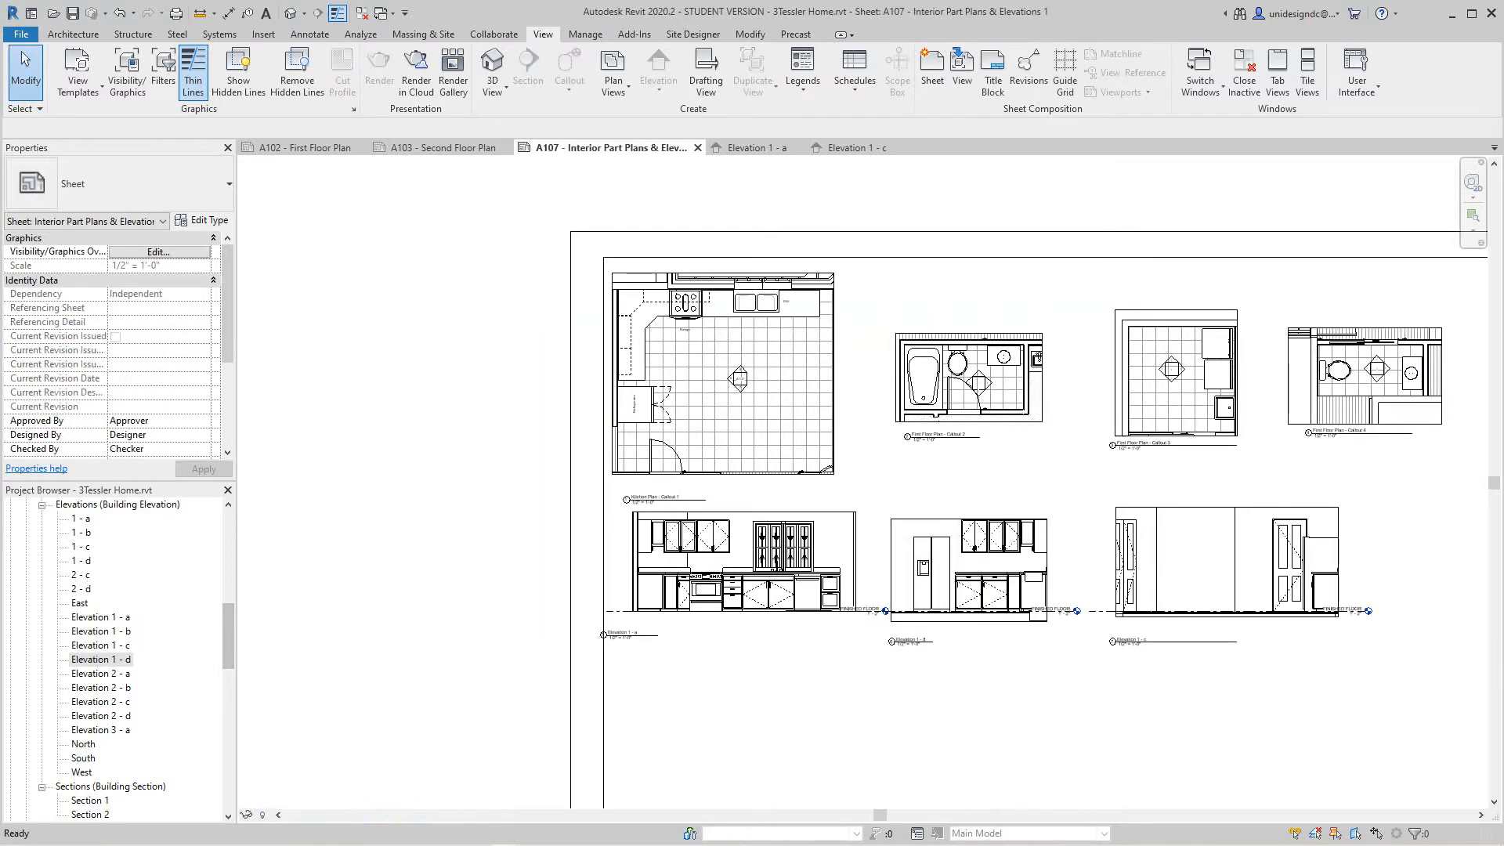
# Open Elevations 2 - a, 2 - b, 2 - c and 2 - d in turn to review them, and close Elevation 2 - d
pyautogui.doubleClick(101, 672)
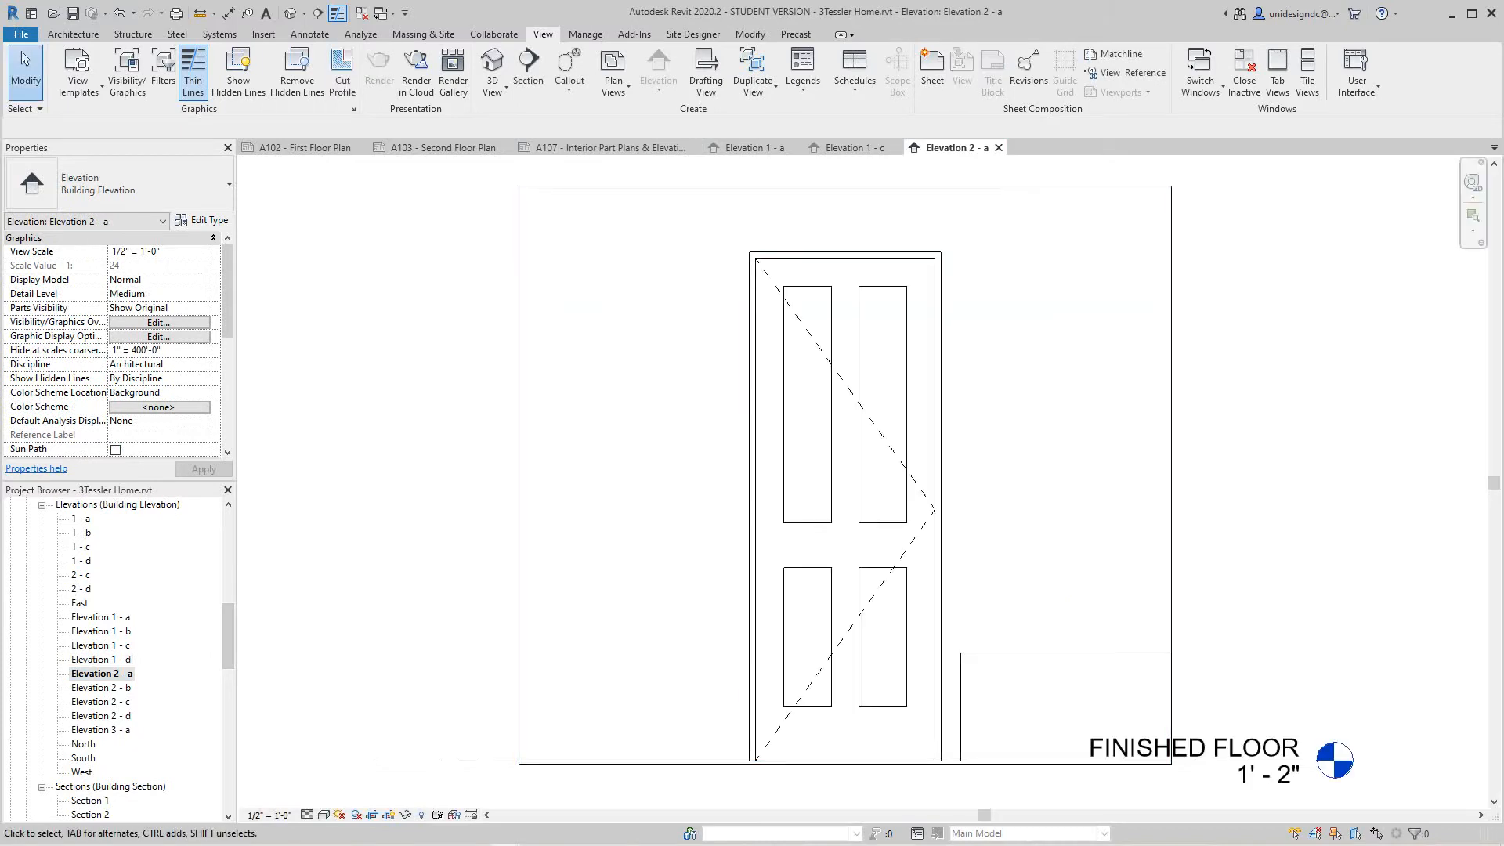
pyautogui.doubleClick(102, 687)
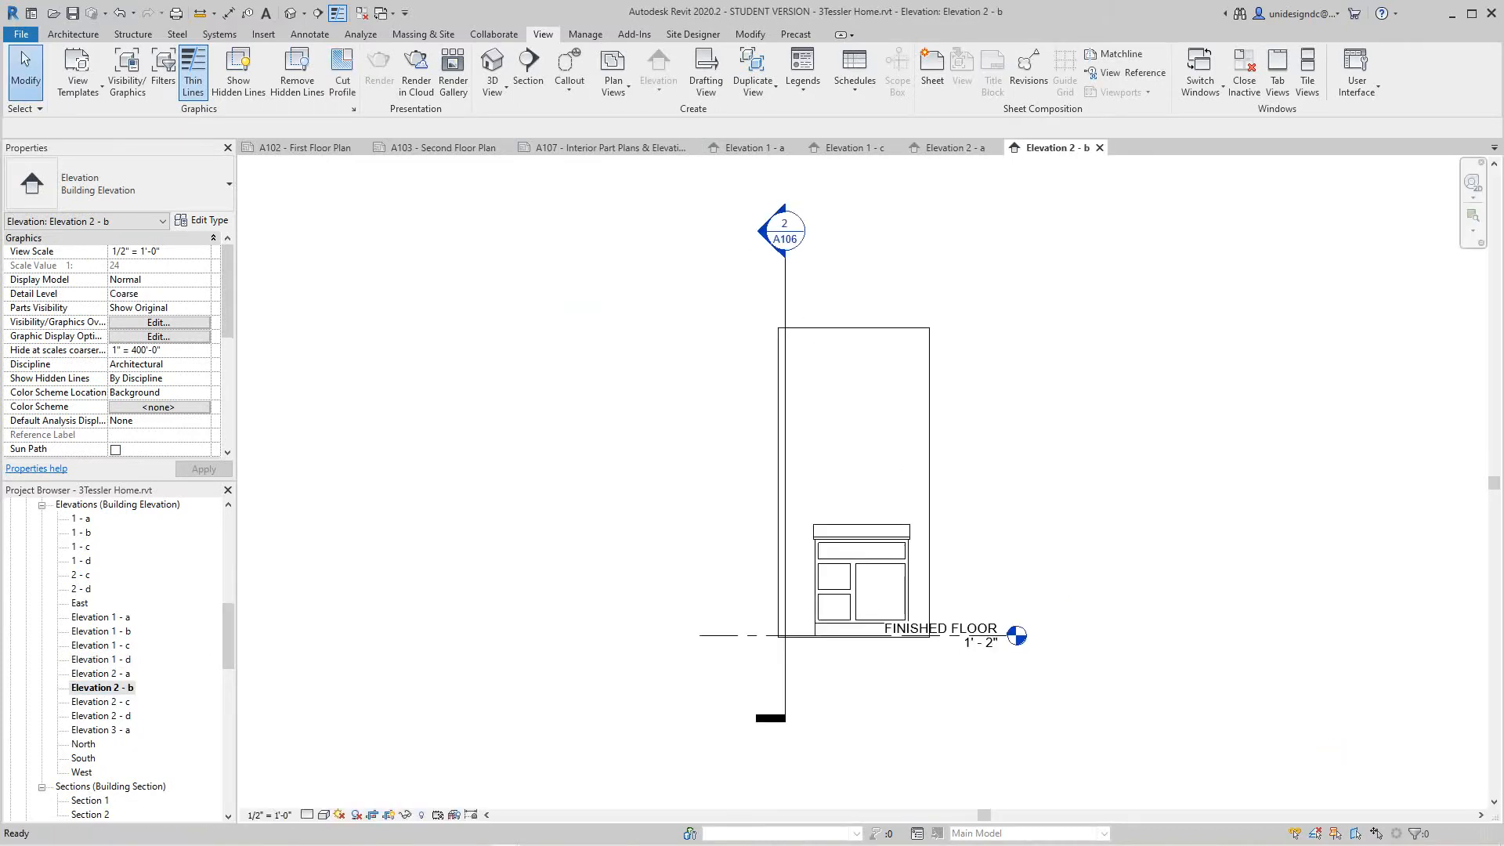
pyautogui.doubleClick(101, 701)
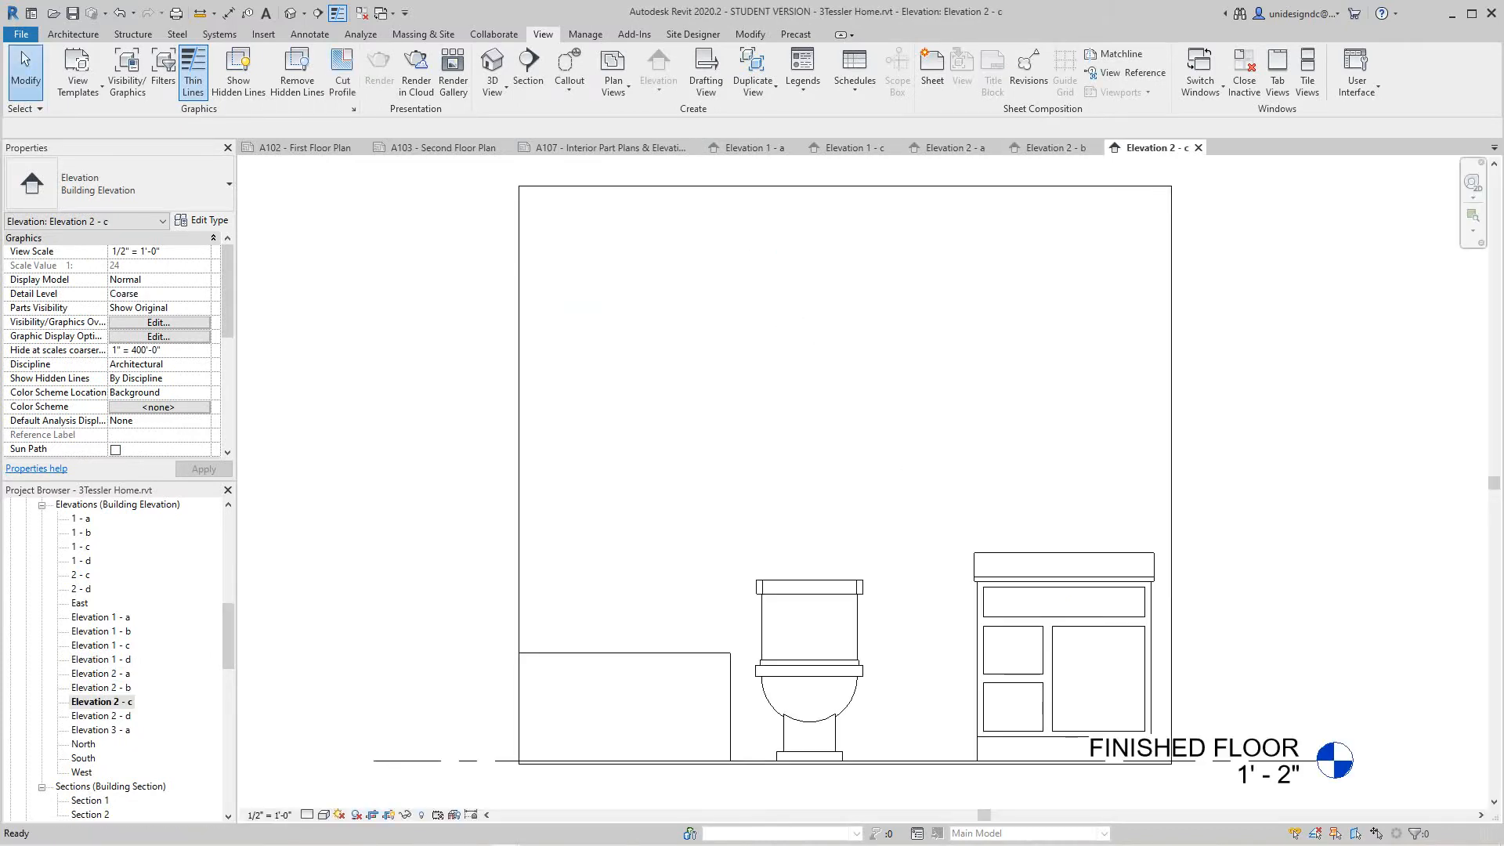
pyautogui.doubleClick(101, 715)
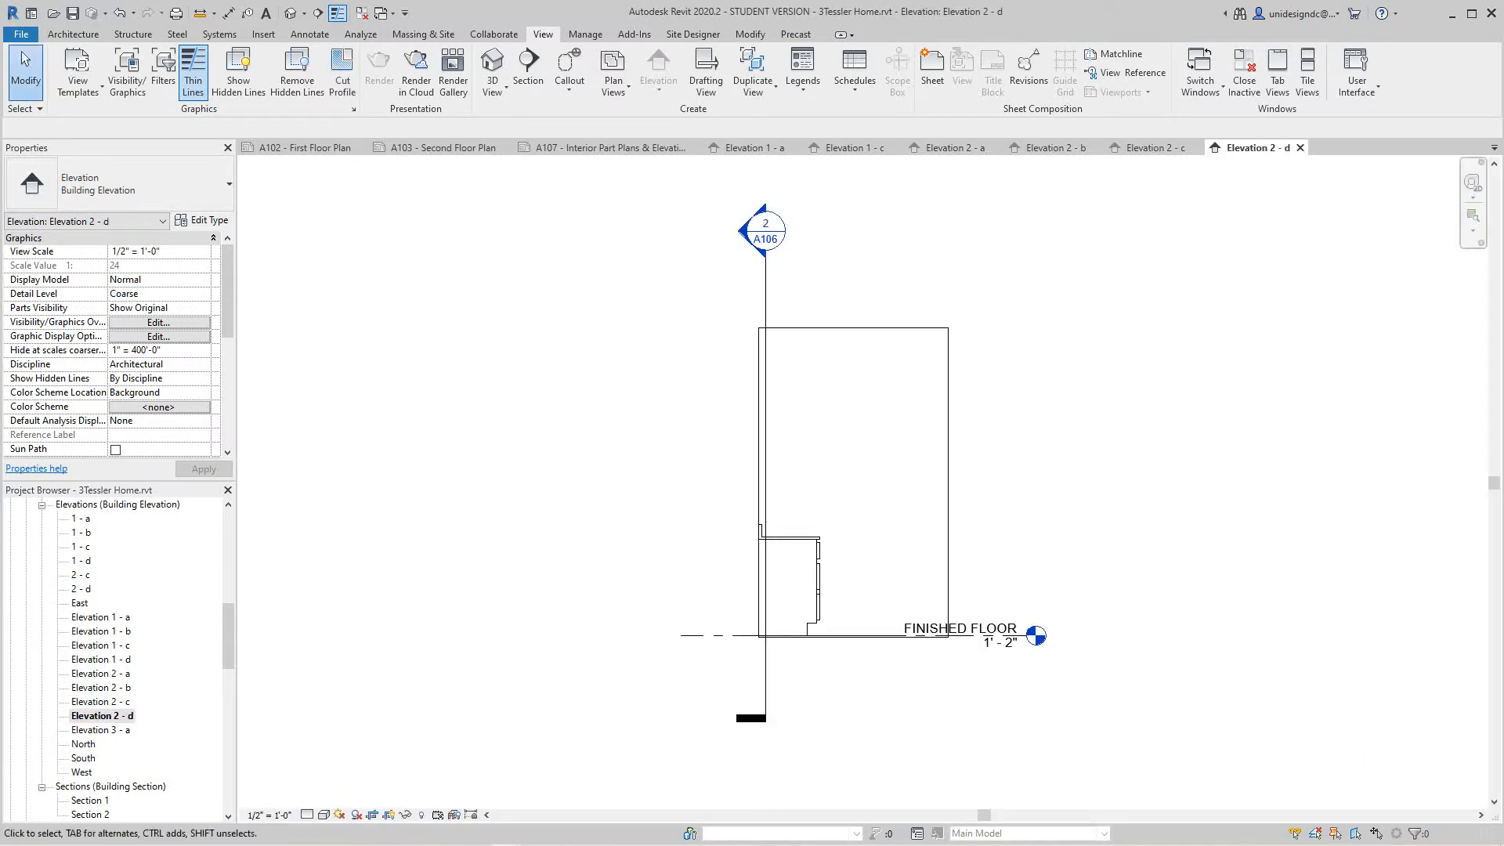
pyautogui.click(1300, 147)
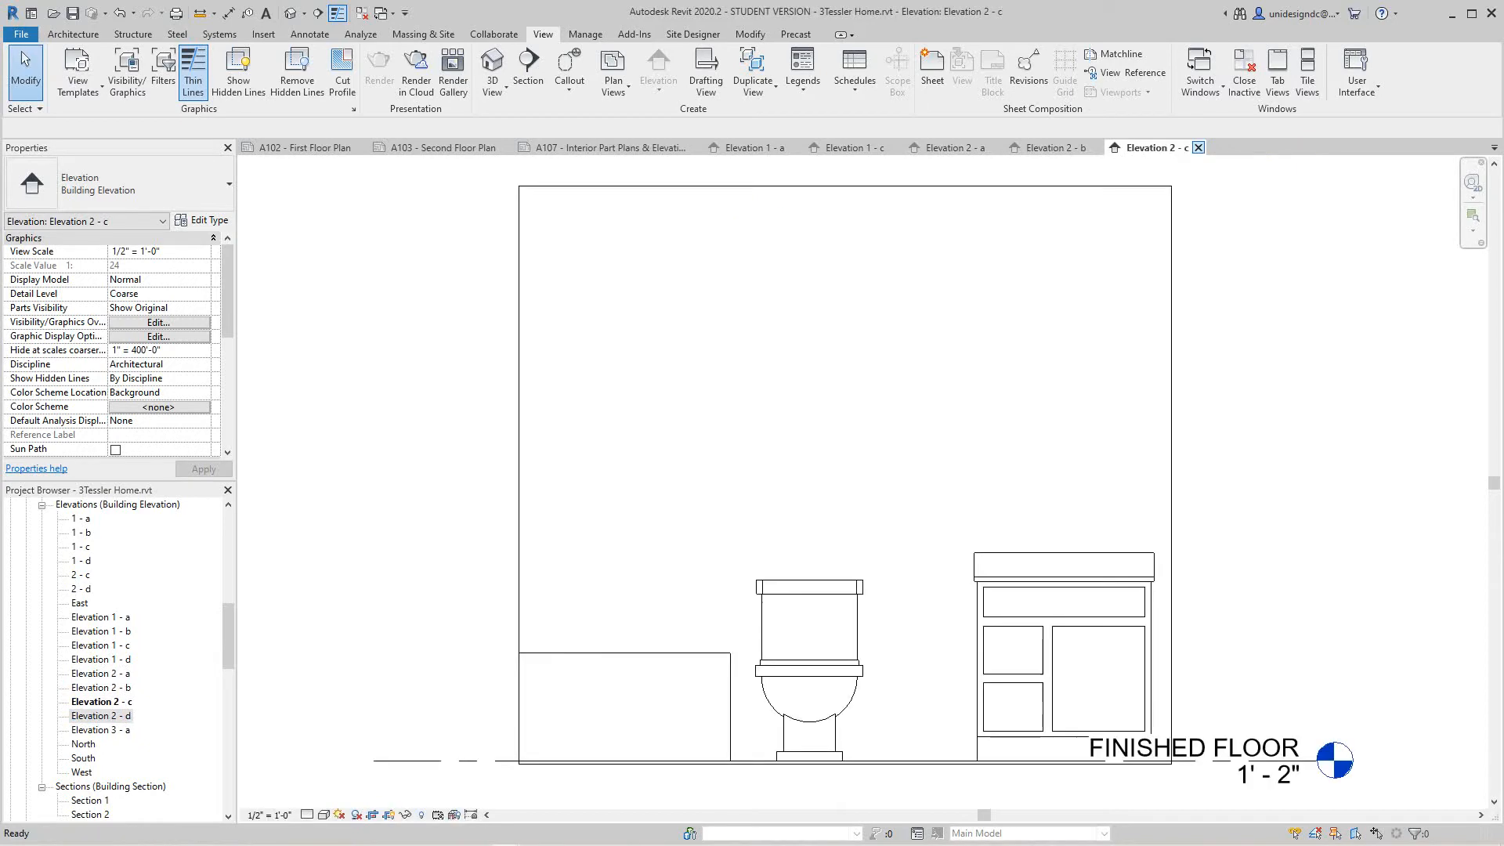
# Close the Elevation 2 - c, 2 - b and 2 - a views to return to sheet A107
pyautogui.click(1199, 148)
pyautogui.click(1098, 147)
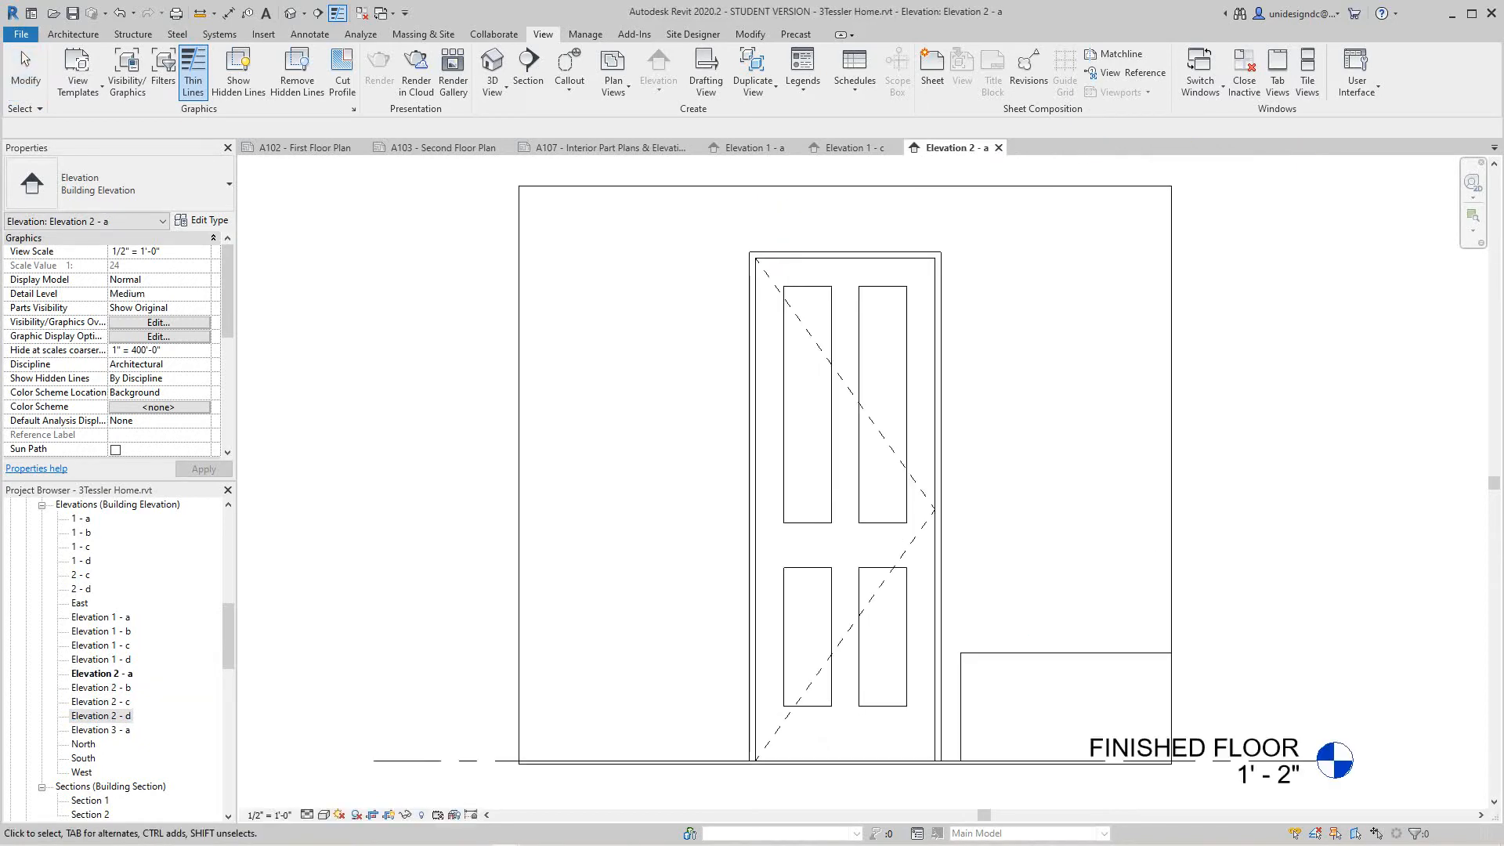
pyautogui.click(998, 147)
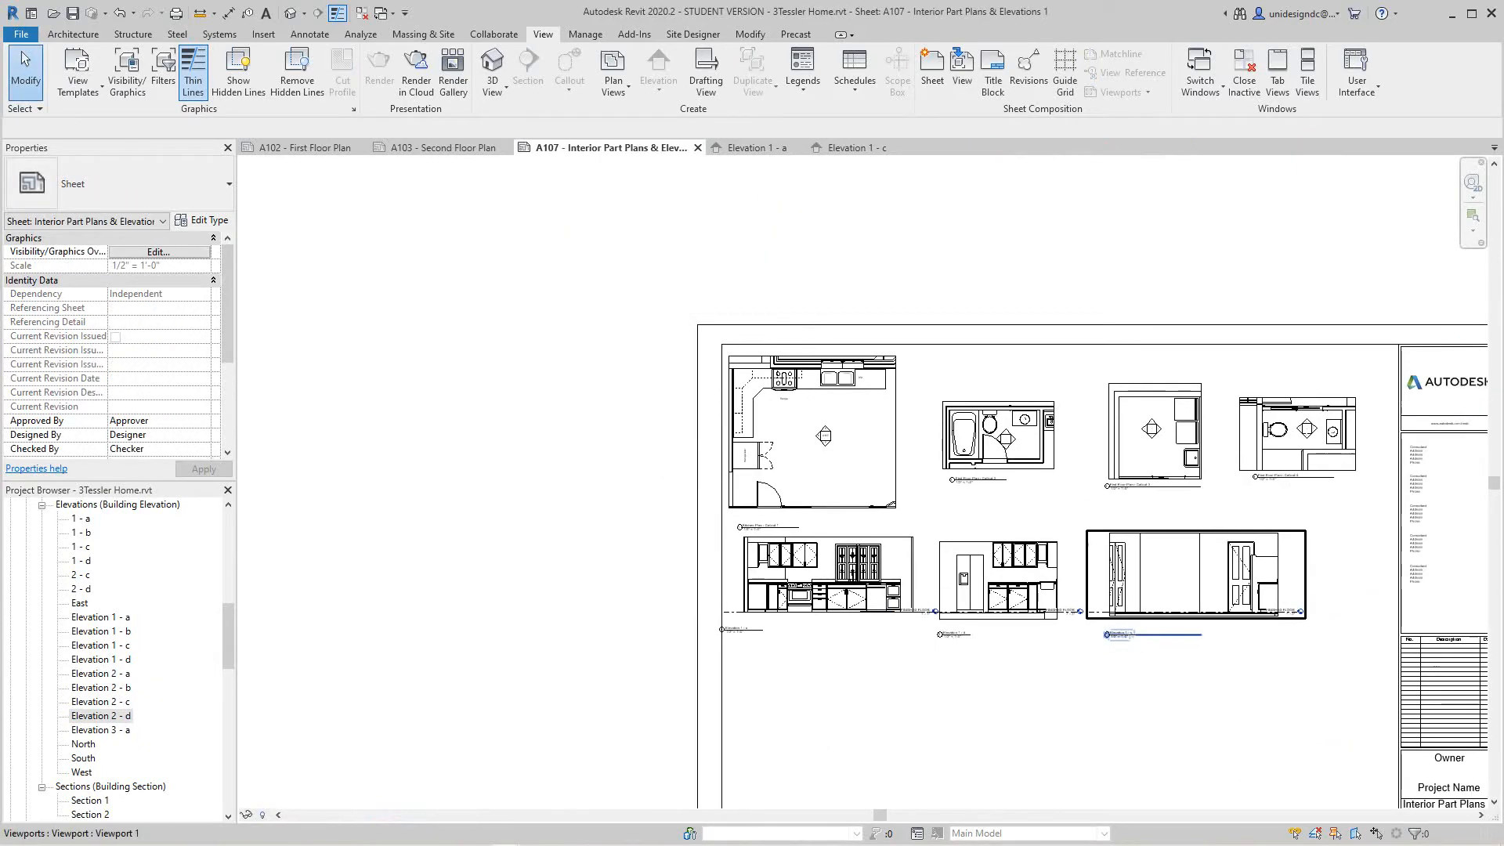
# Examine how the part plans and kitchen elevations are laid out on sheet A107
pyautogui.moveTo(940, 509); pyautogui.dragTo(883, 302, button='middle')
pyautogui.scroll(-1, 1008, 392)
pyautogui.moveTo(1009, 392); pyautogui.dragTo(1013, 506, button='middle')
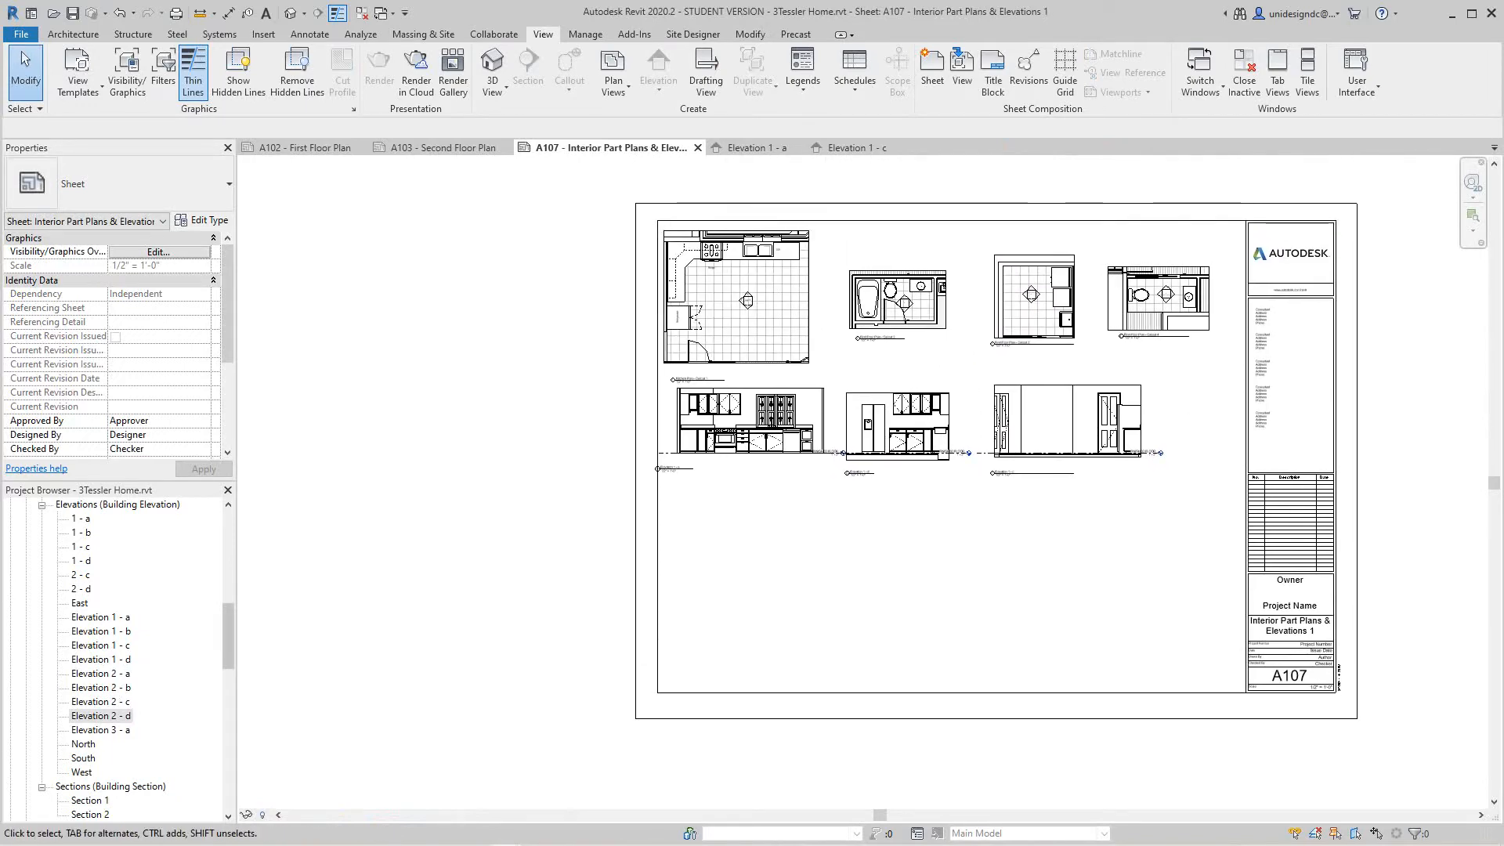
pyautogui.scroll(3, 902, 329)
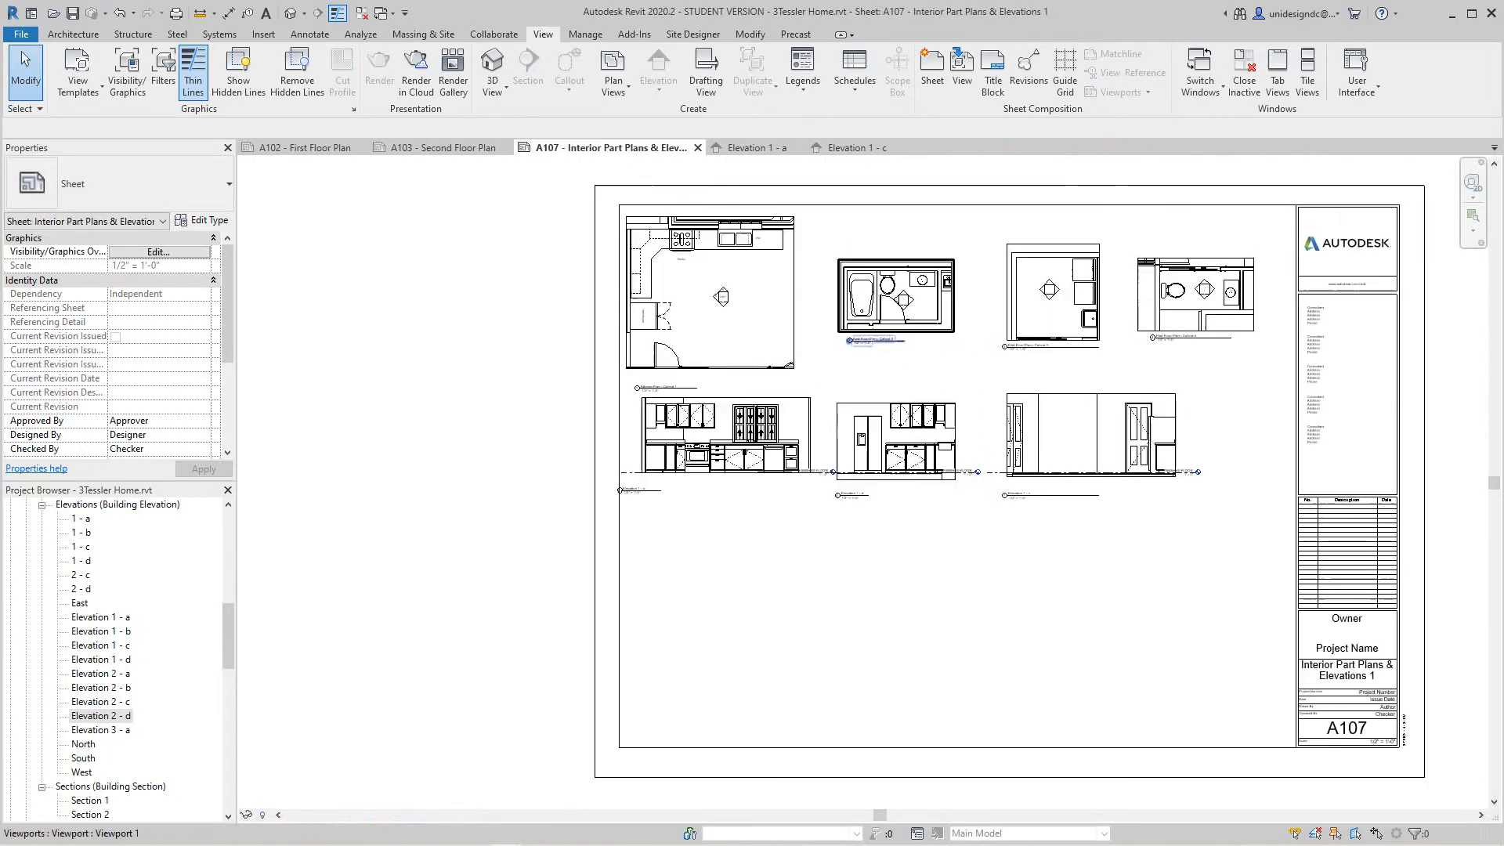
pyautogui.scroll(3, 902, 329)
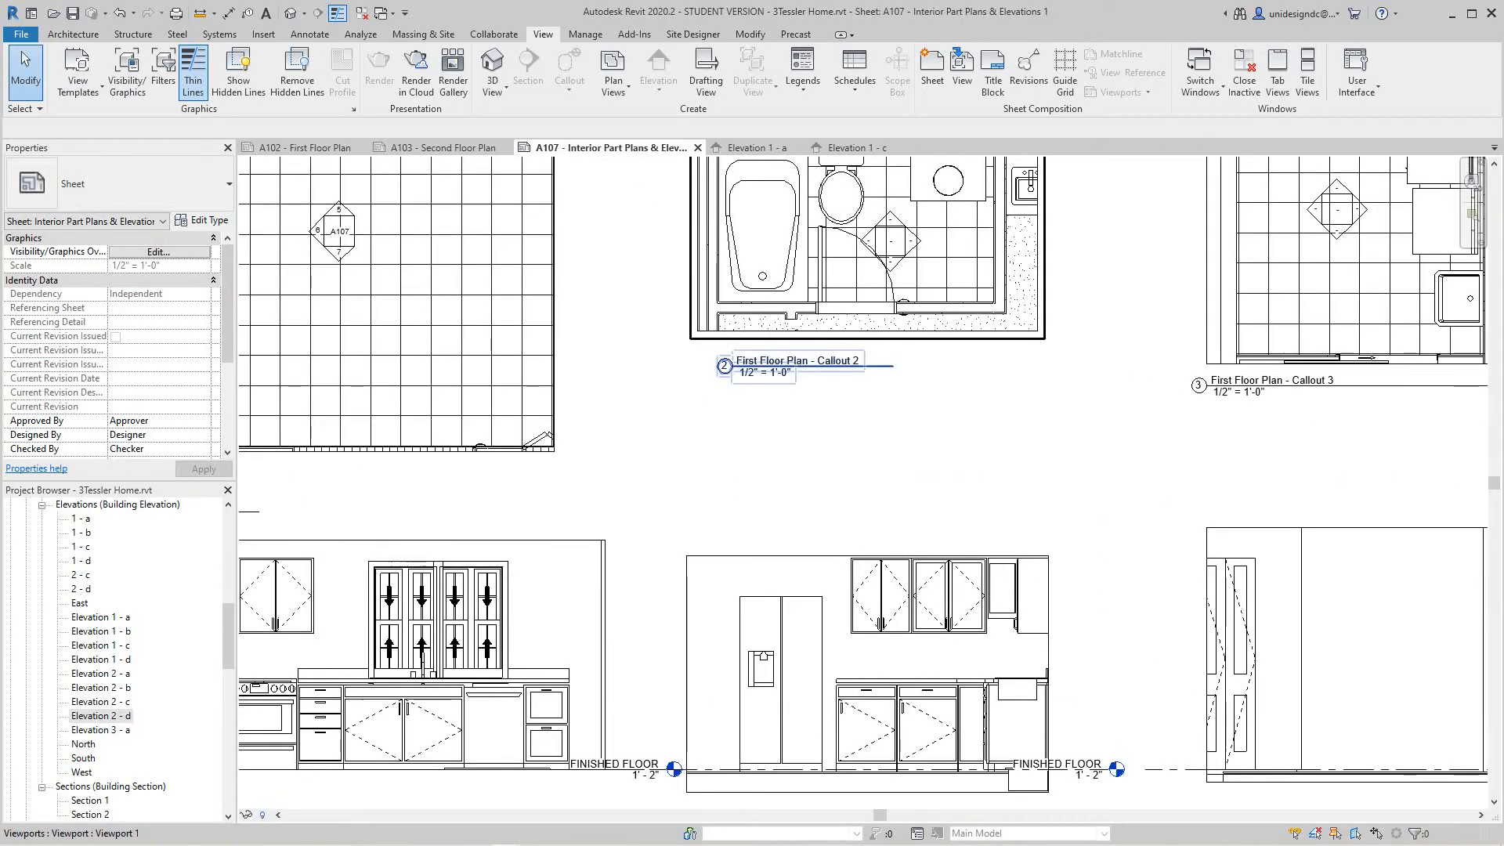
pyautogui.scroll(-6, 902, 333)
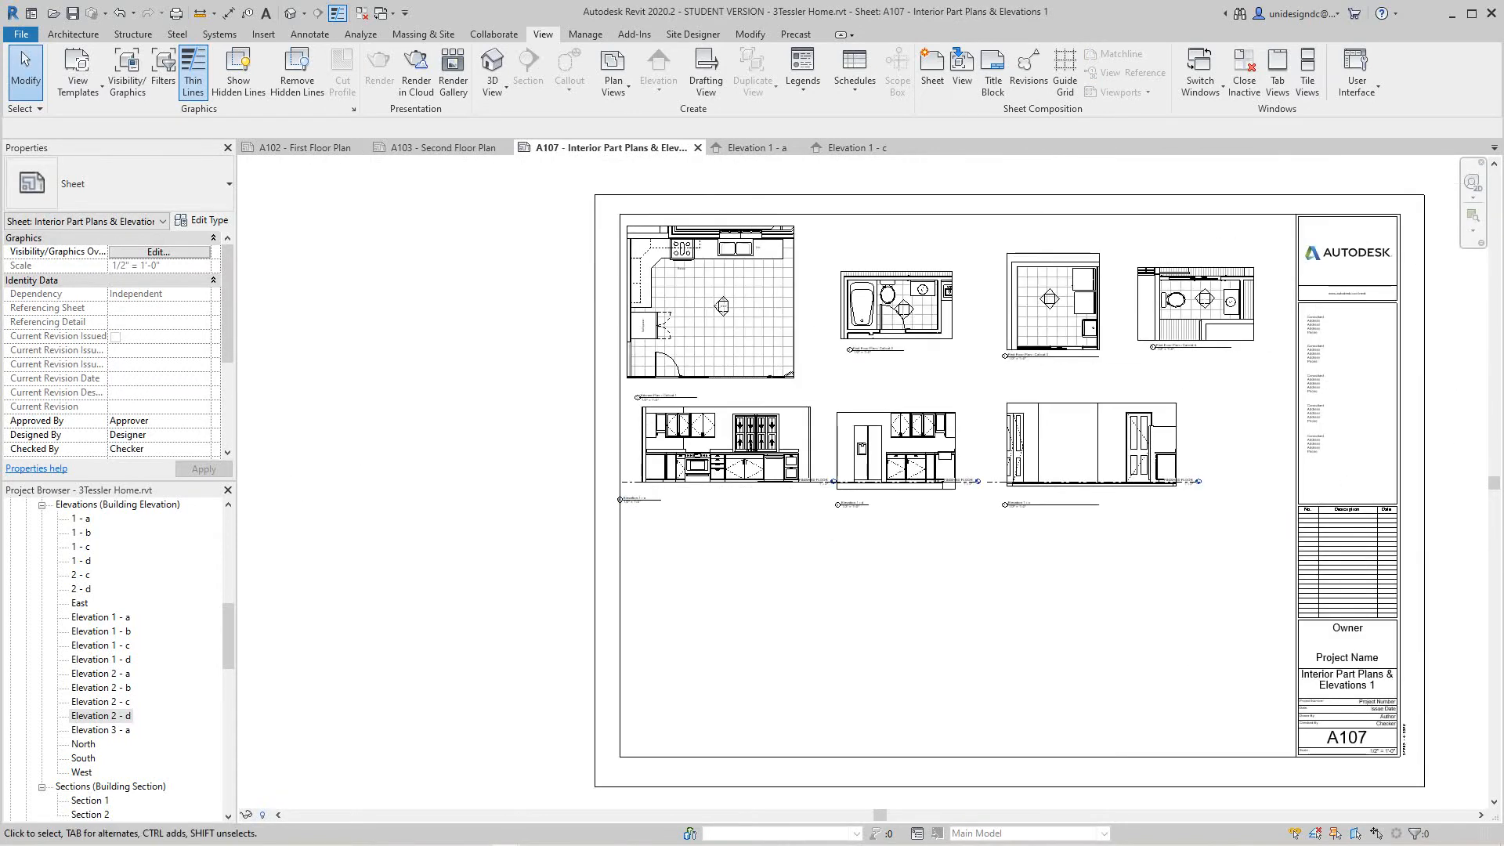
pyautogui.scroll(-3, 893, 611)
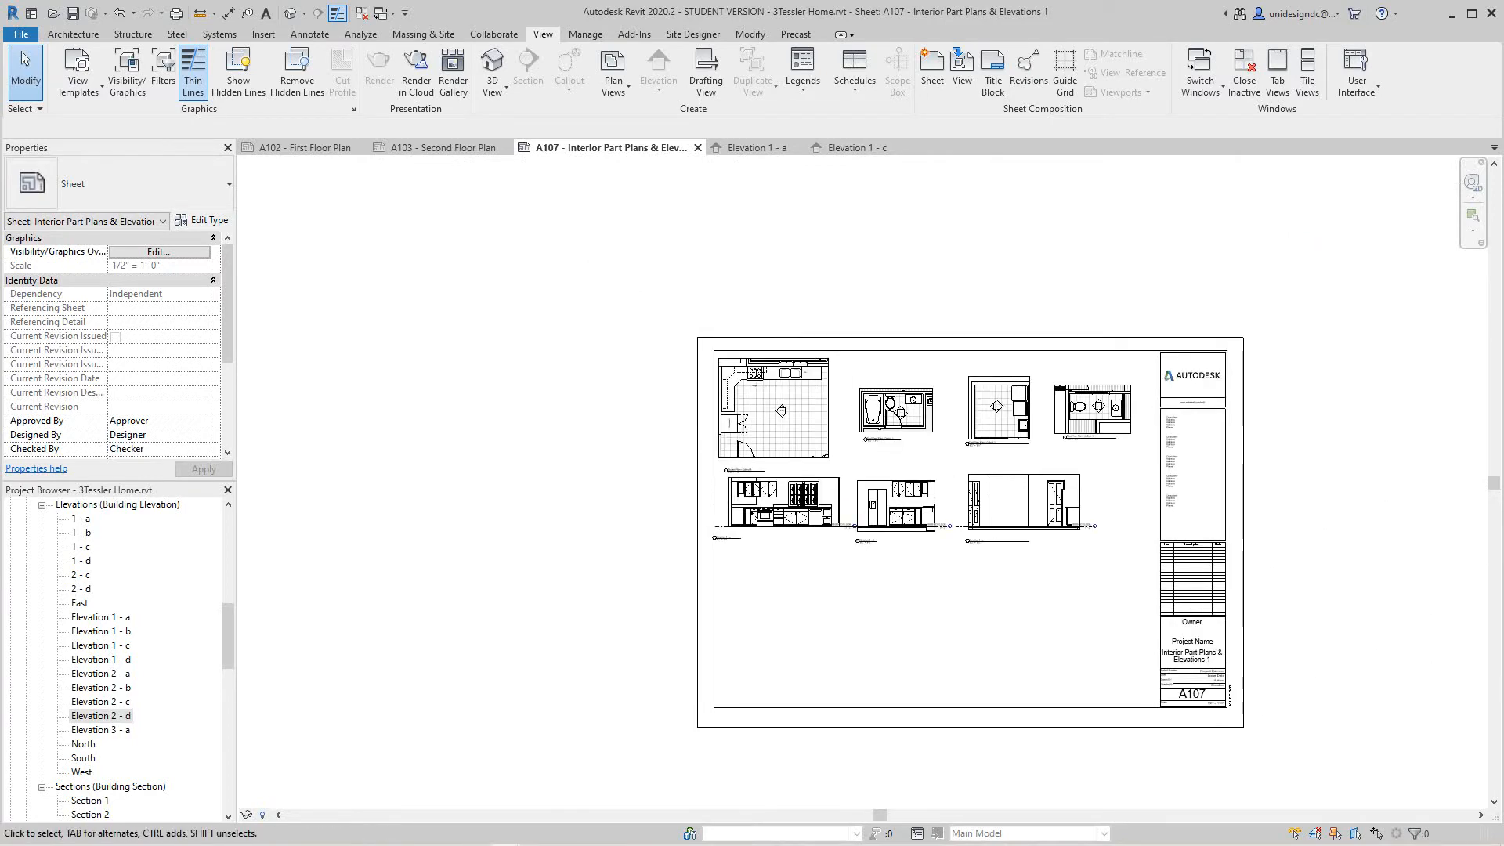
pyautogui.scroll(2, 1177, 627)
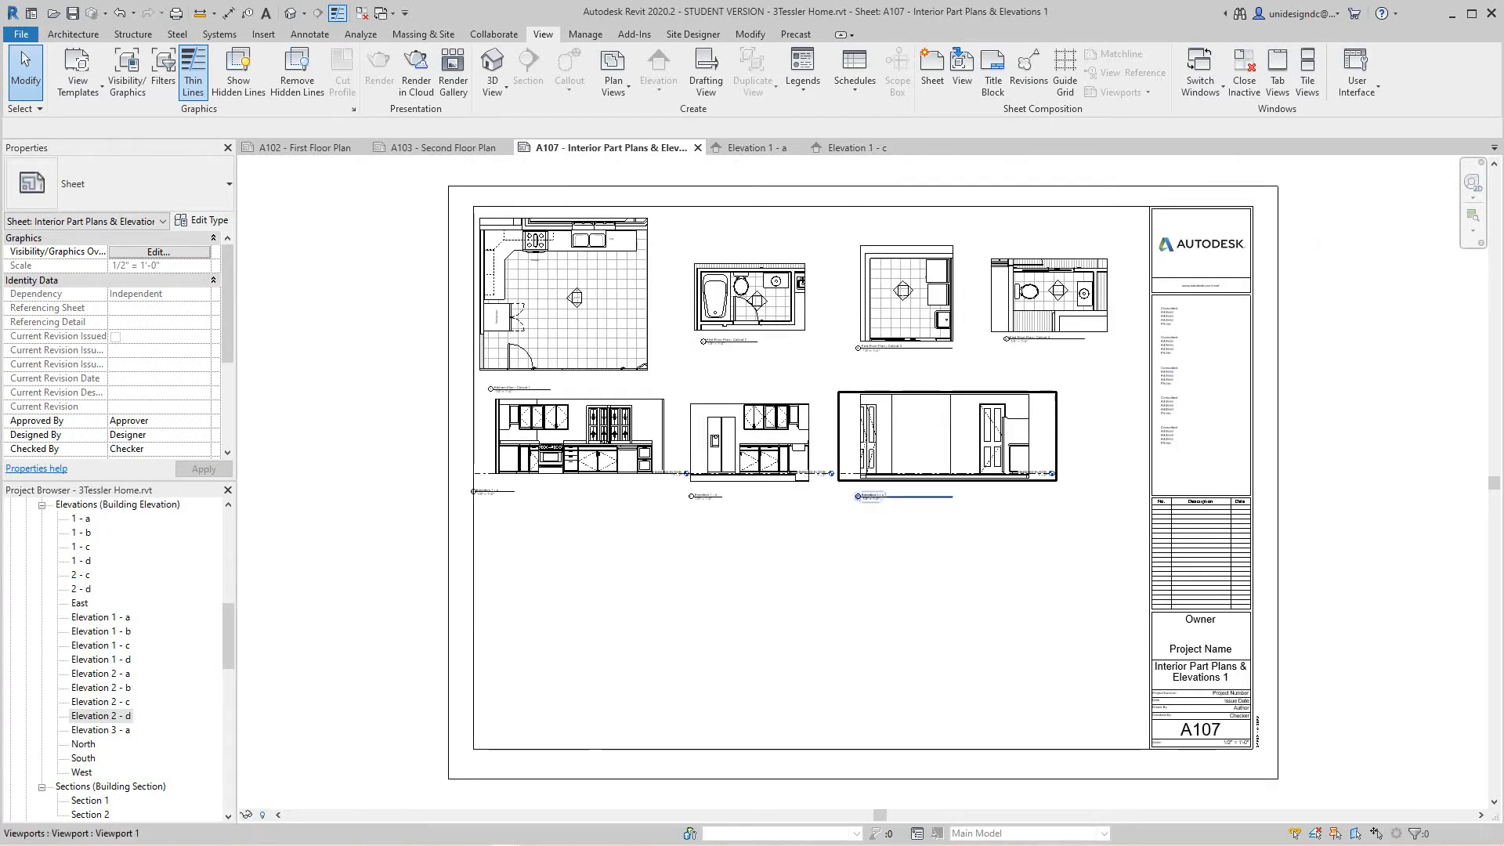
pyautogui.press('Escape')
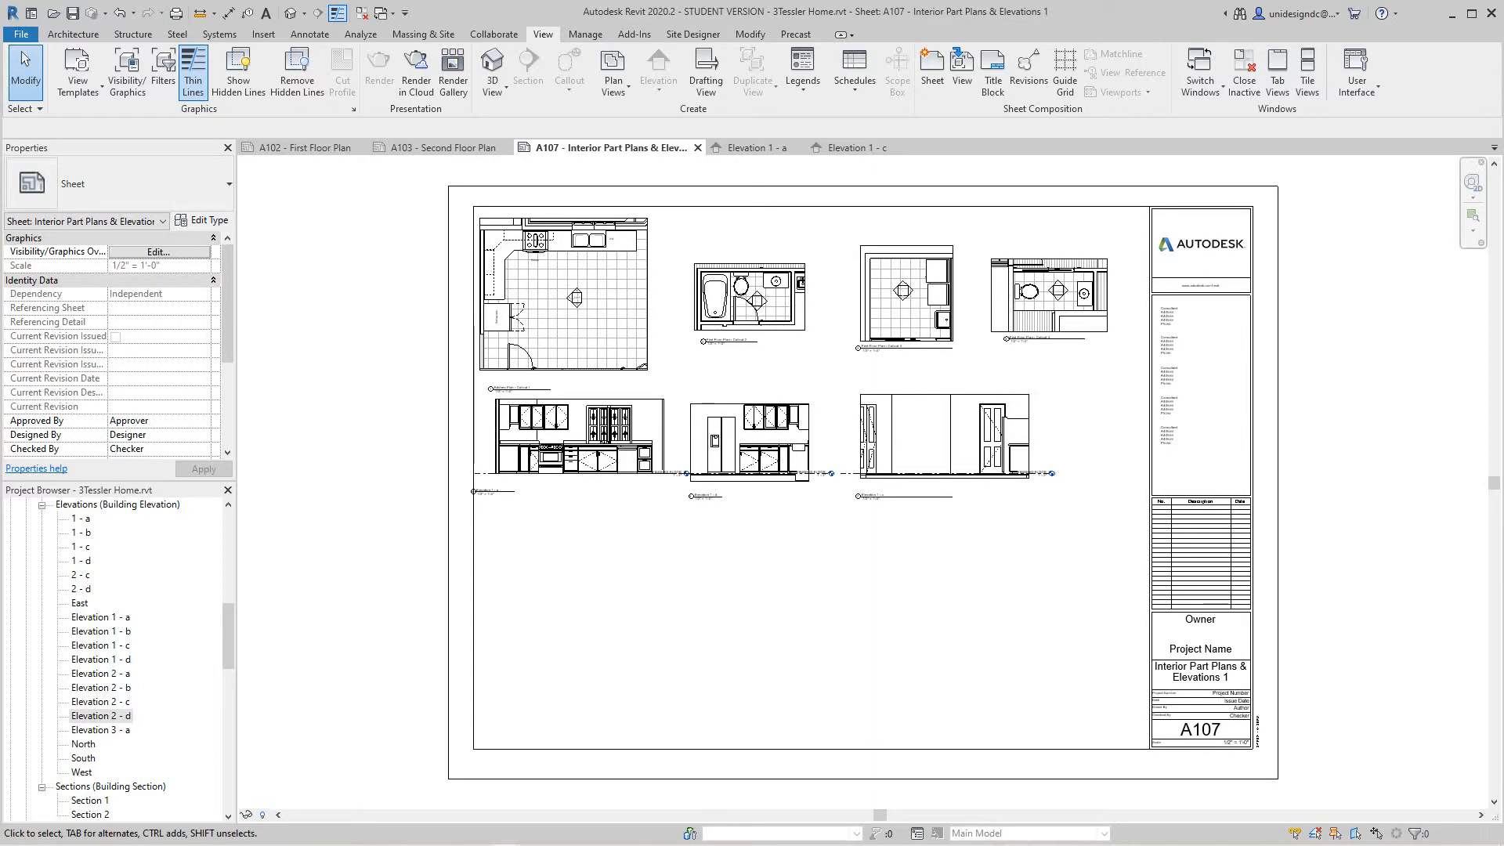
pyautogui.scroll(3, 986, 420)
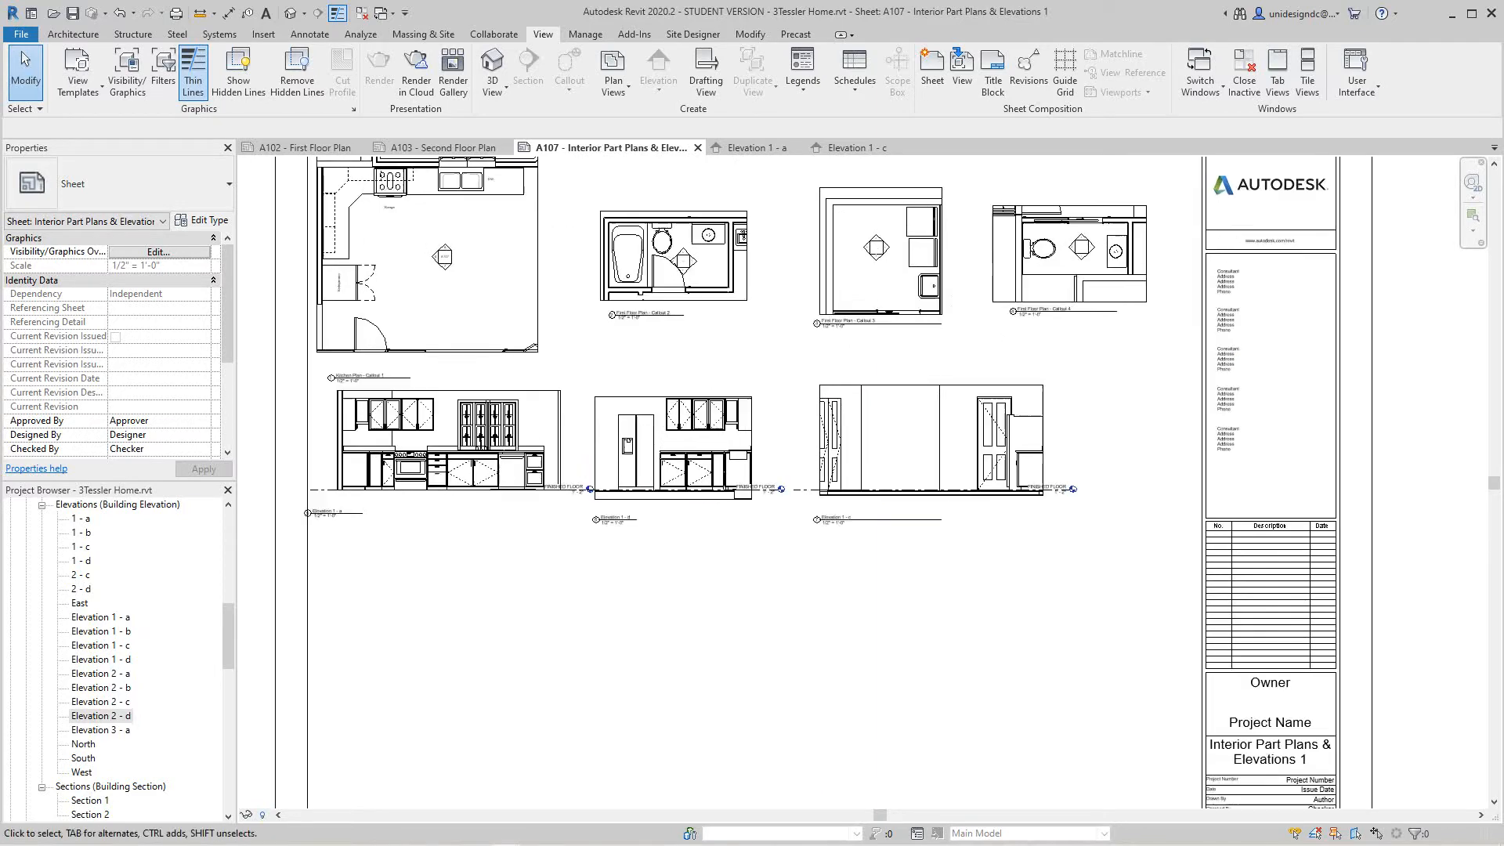
pyautogui.scroll(-2, 624, 513)
pyautogui.moveTo(624, 513); pyautogui.dragTo(801, 441, button='middle')
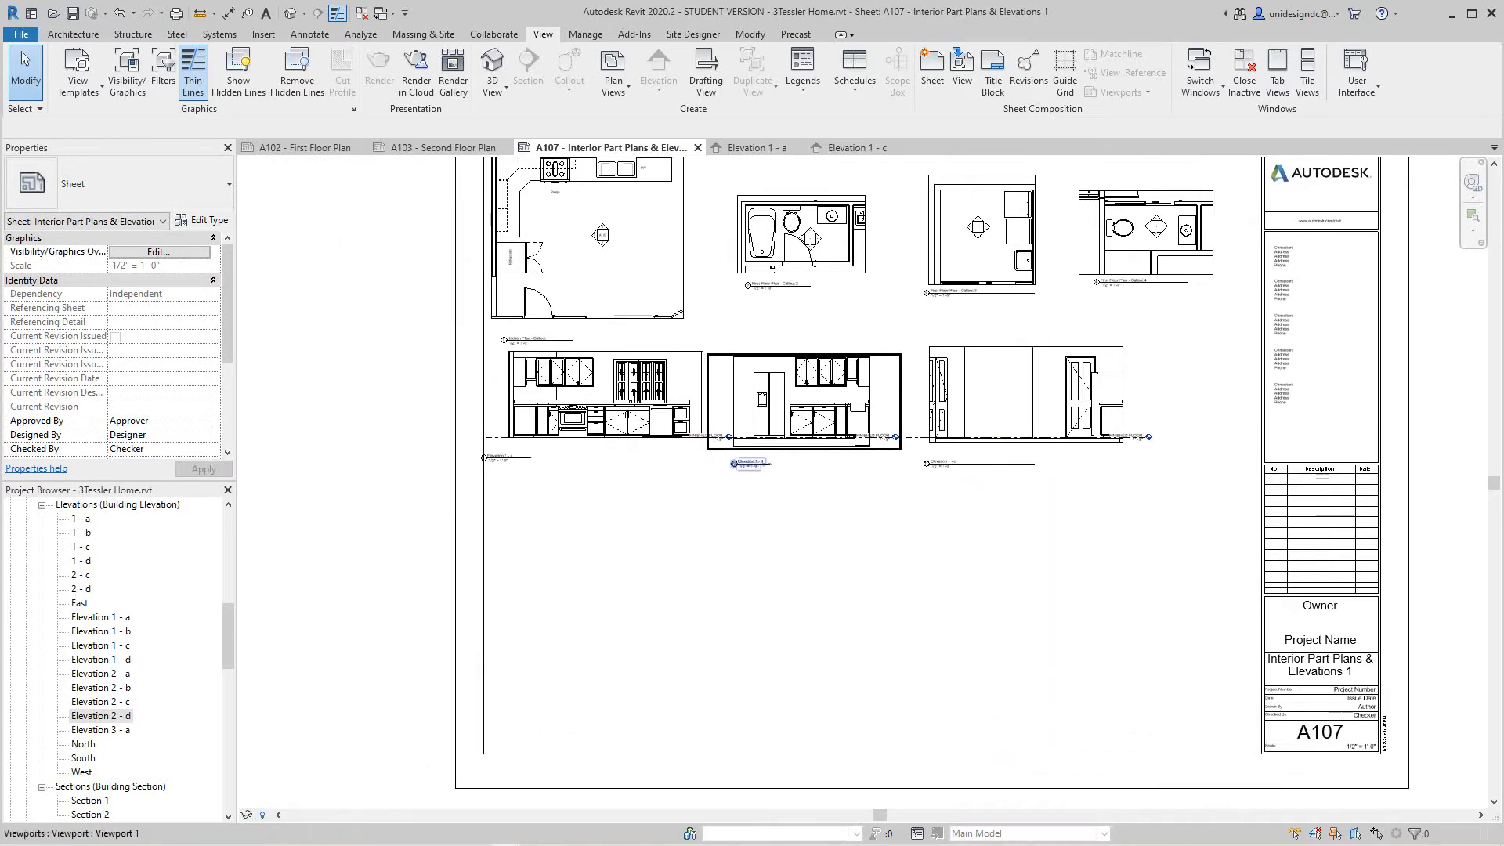
# Activate the First Floor Plan - Callout 2 viewport and open the elevation that its upper elevation marker arrow refers to
pyautogui.scroll(2, 764, 216)
pyautogui.scroll(2, 811, 233)
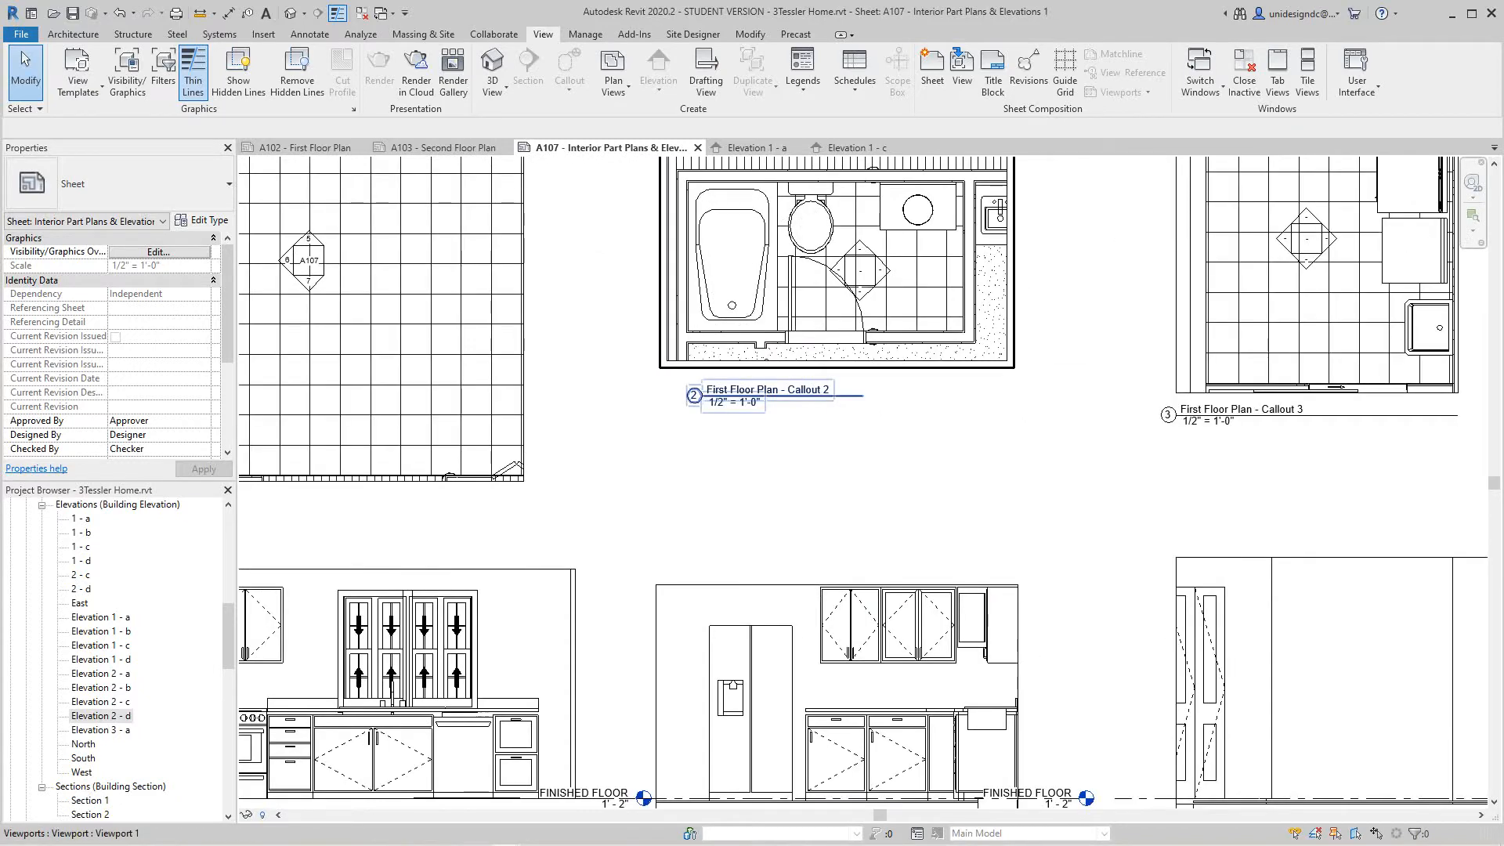
pyautogui.rightClick(933, 312)
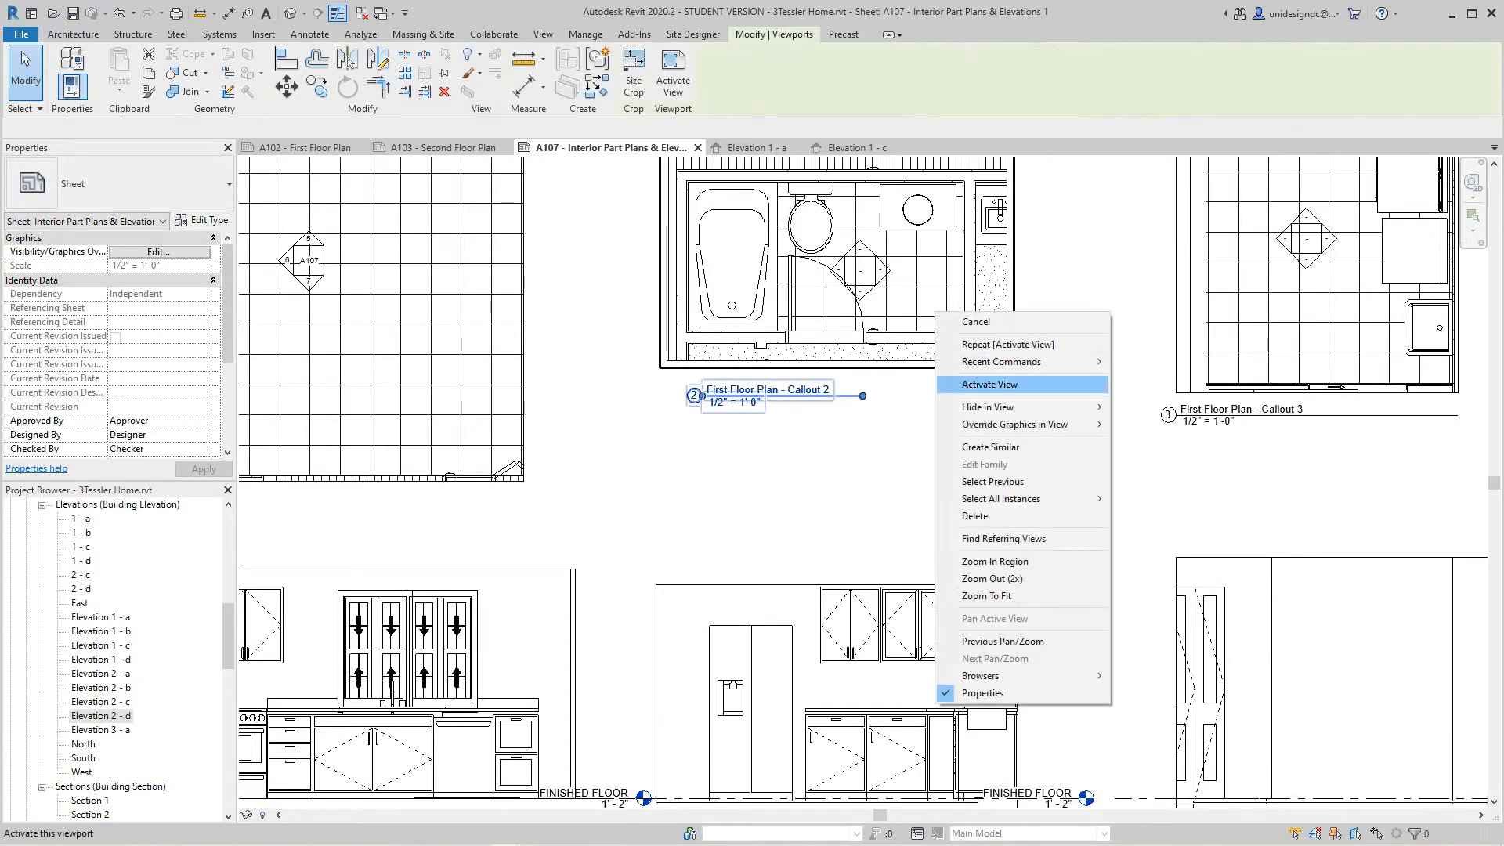
pyautogui.click(971, 385)
pyautogui.doubleClick(859, 249)
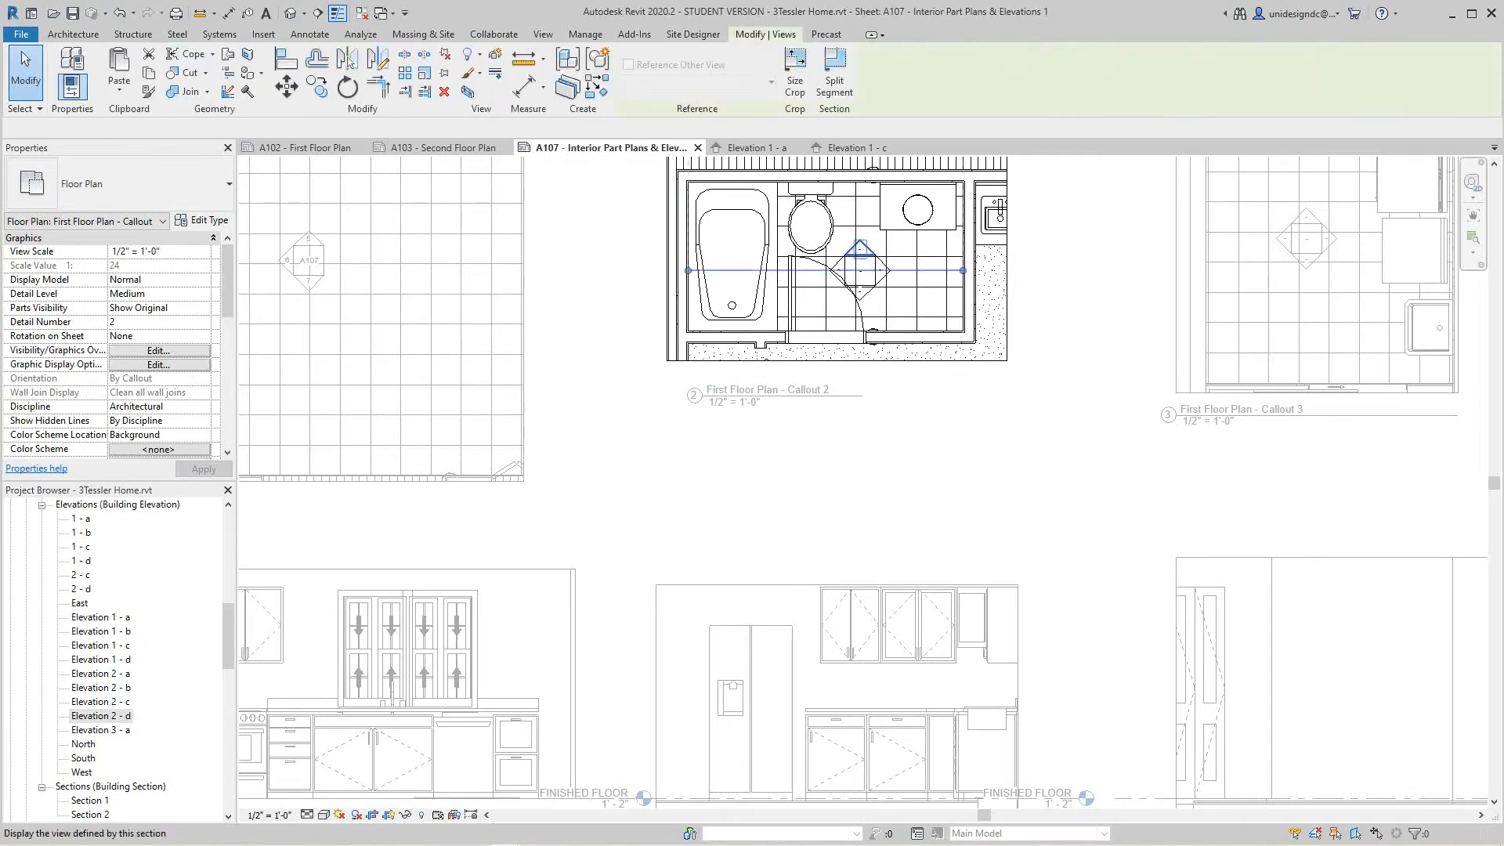
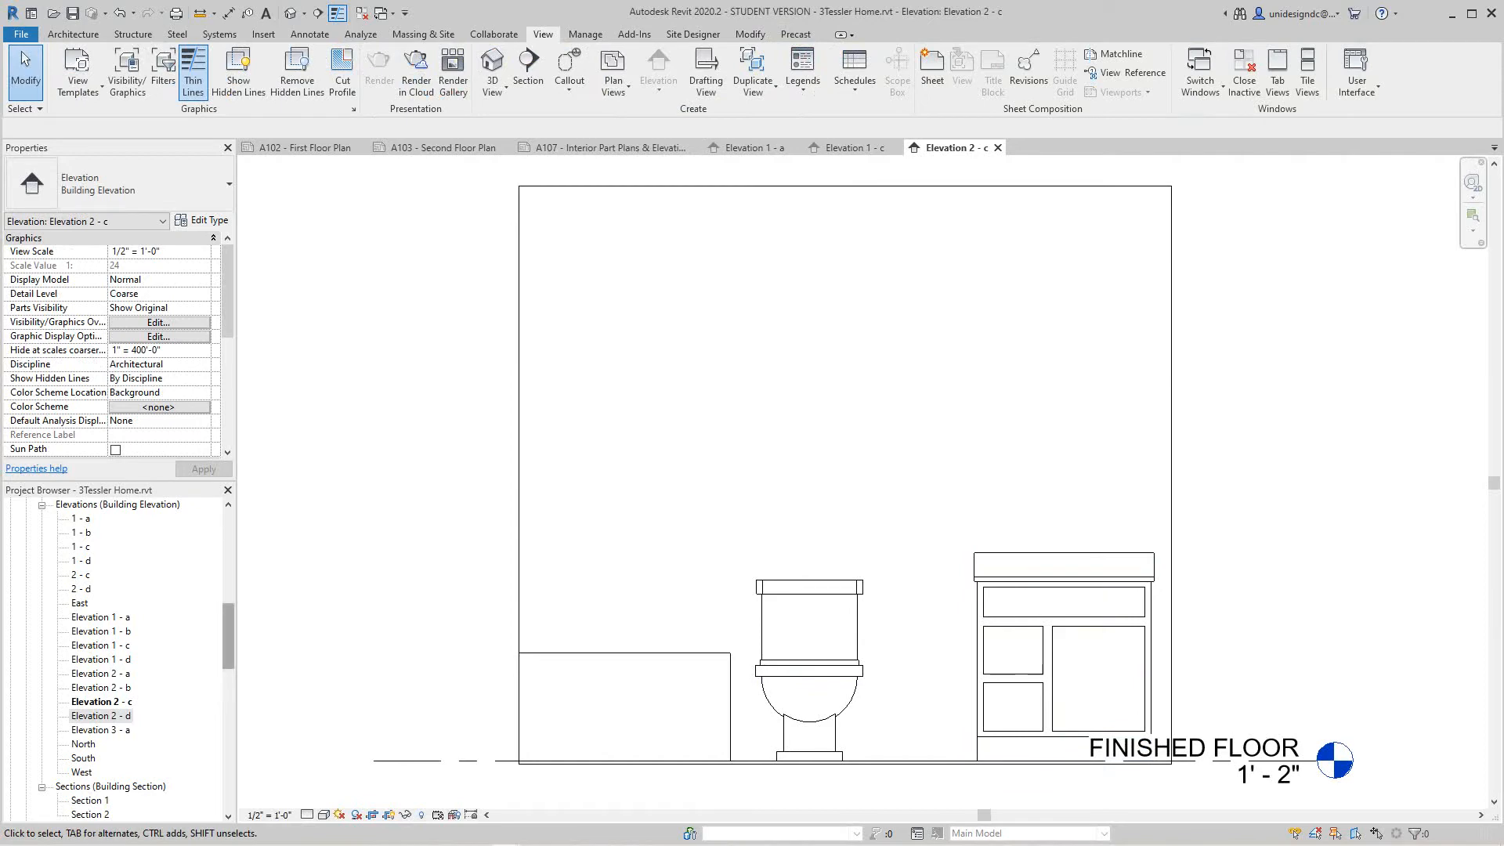
# Examine the toilet and vanity elevation, close it, and deactivate the Callout 2 view on the sheet
pyautogui.scroll(-2, 750, 583)
pyautogui.scroll(4, 750, 583)
pyautogui.scroll(-3, 750, 583)
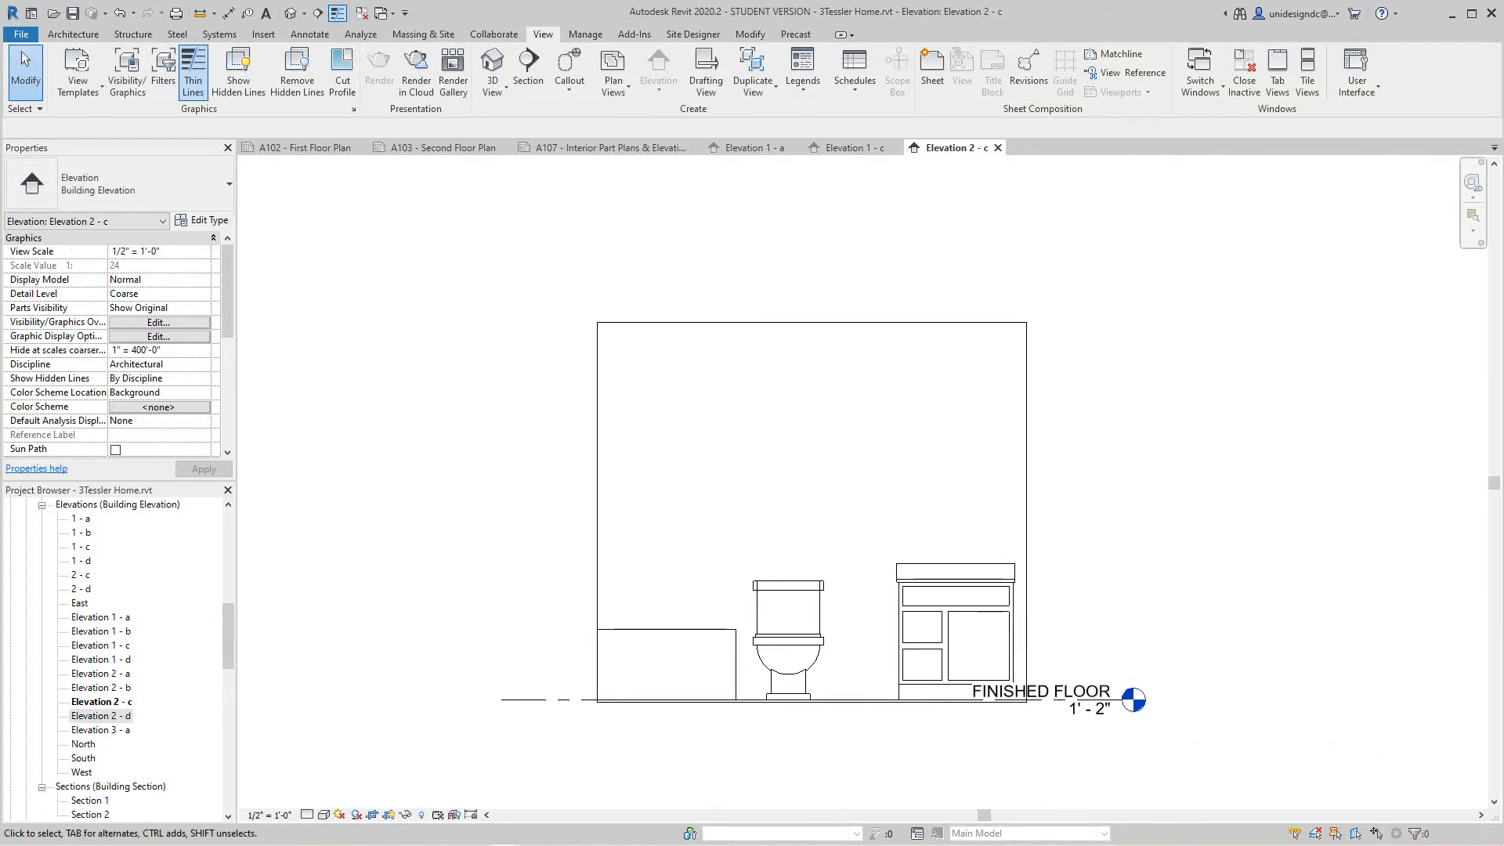
pyautogui.click(997, 147)
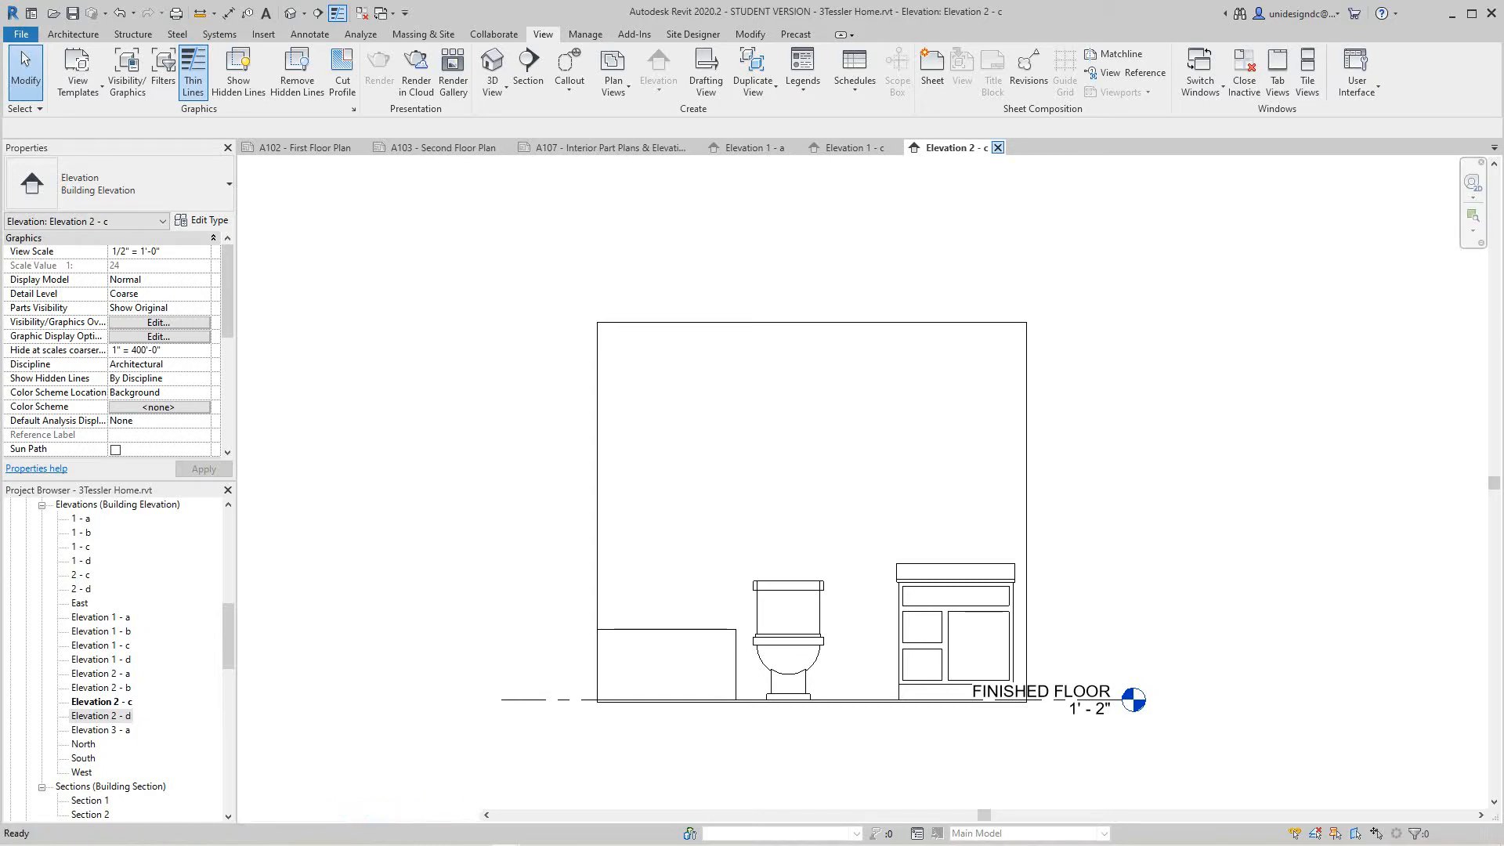
pyautogui.scroll(-1, 451, 616)
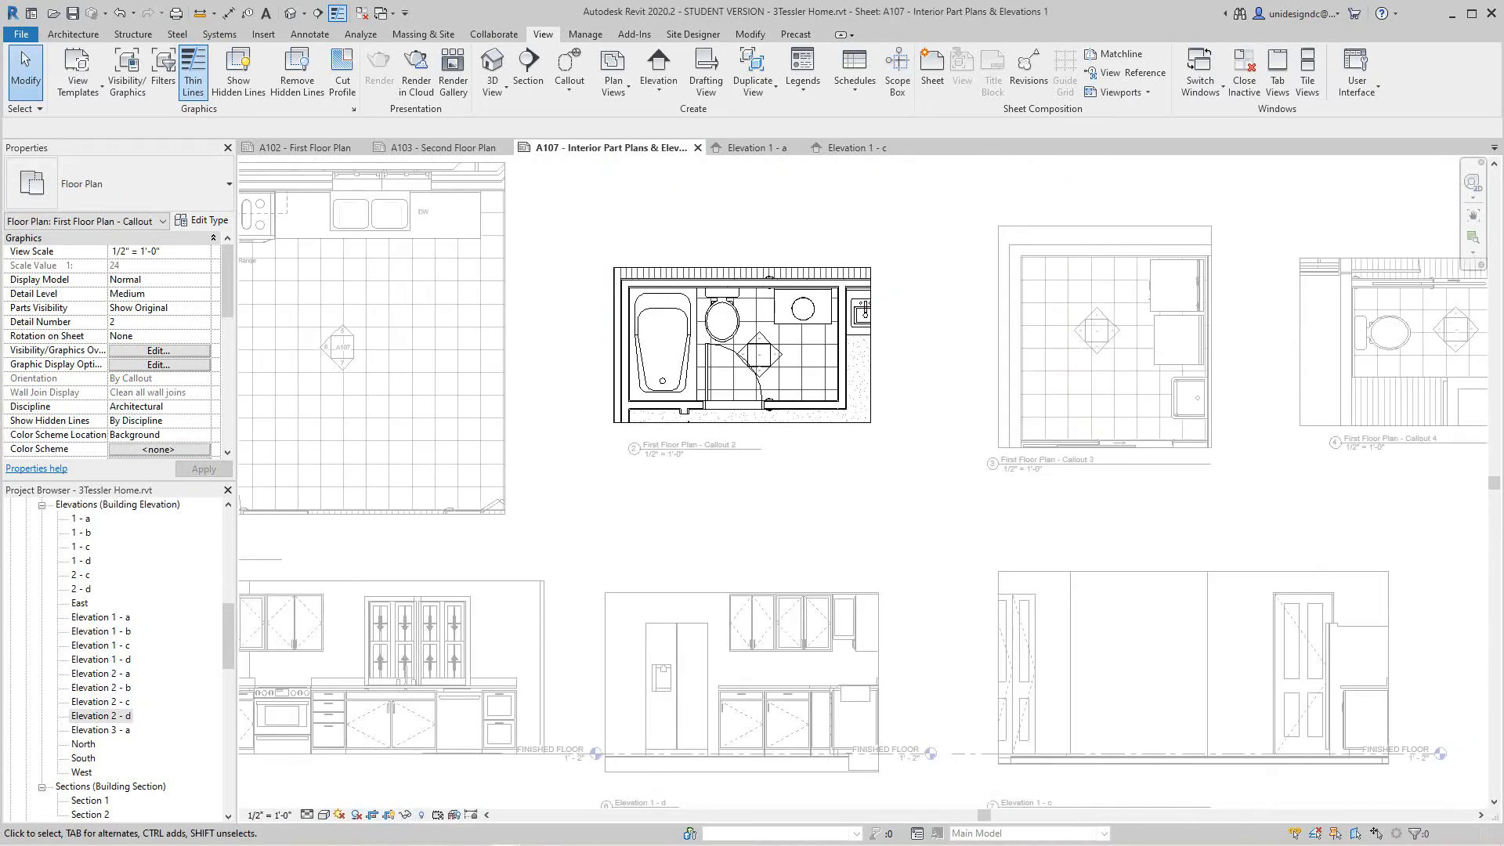
pyautogui.rightClick(780, 552)
pyautogui.click(838, 623)
# Place Elevation 2 - c on sheet A107 below the Elevation 1 - a kitchen elevation
pyautogui.scroll(-3, 870, 398)
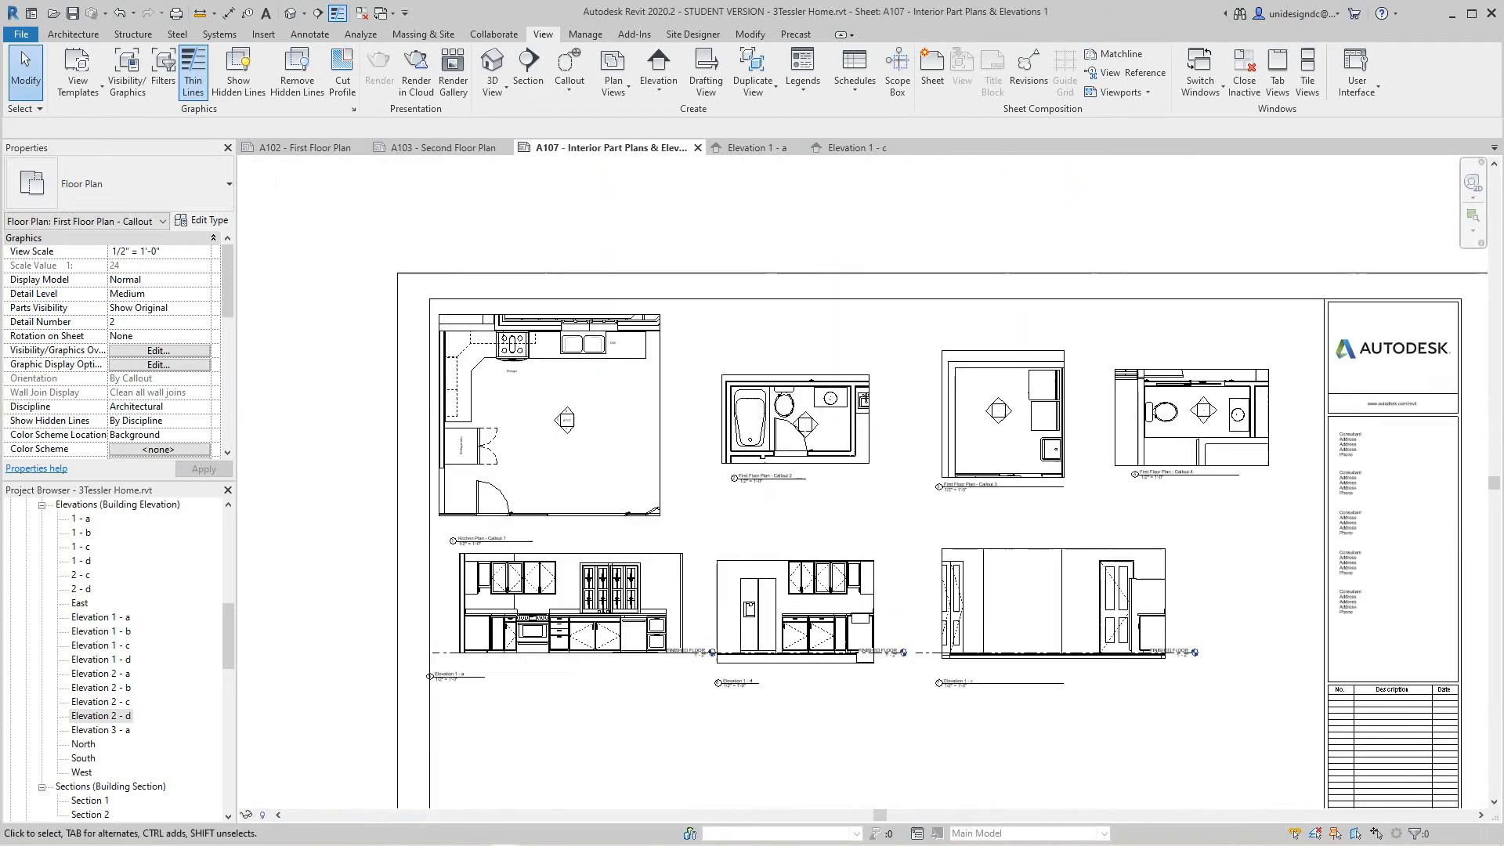
pyautogui.moveTo(870, 398); pyautogui.dragTo(879, 351, button='middle')
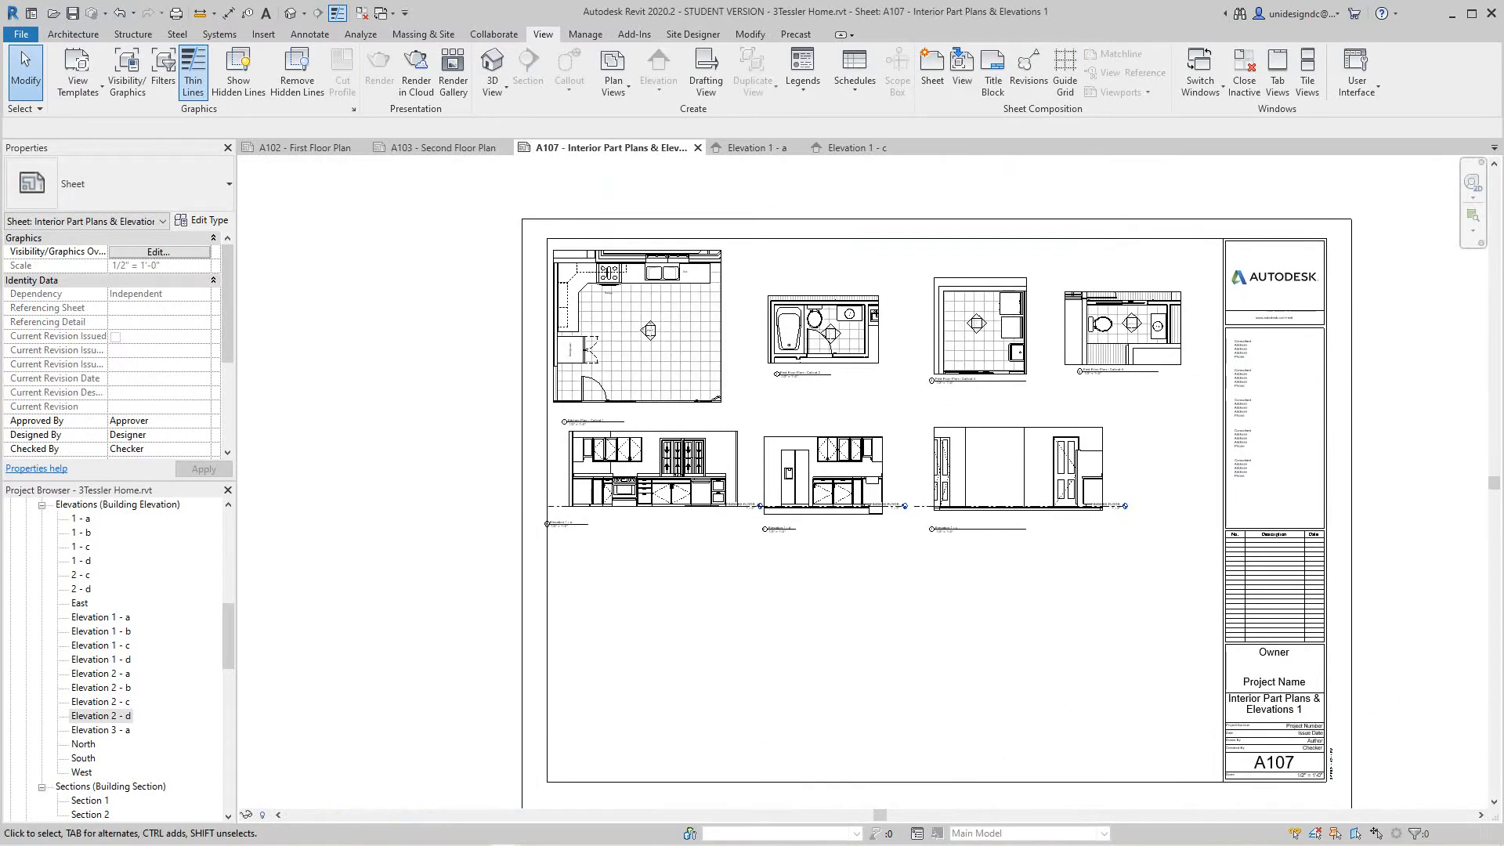
pyautogui.moveTo(101, 701); pyautogui.dragTo(608, 642)
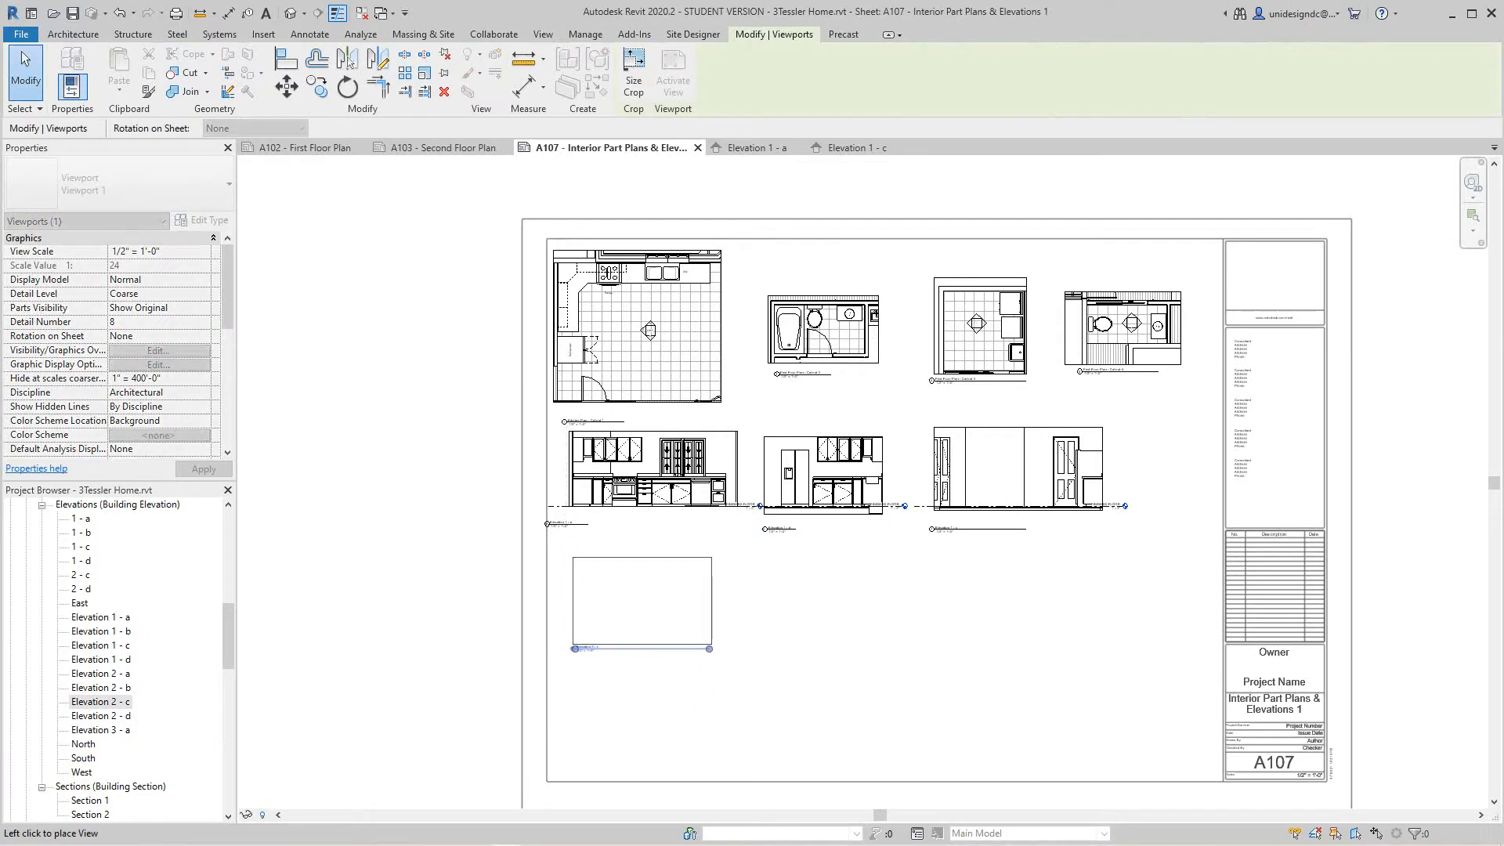
pyautogui.click(633, 603)
# Place Elevation 2 - d on the sheet beside Elevation 2 - c, below Elevation 1 - d
pyautogui.scroll(3, 714, 692)
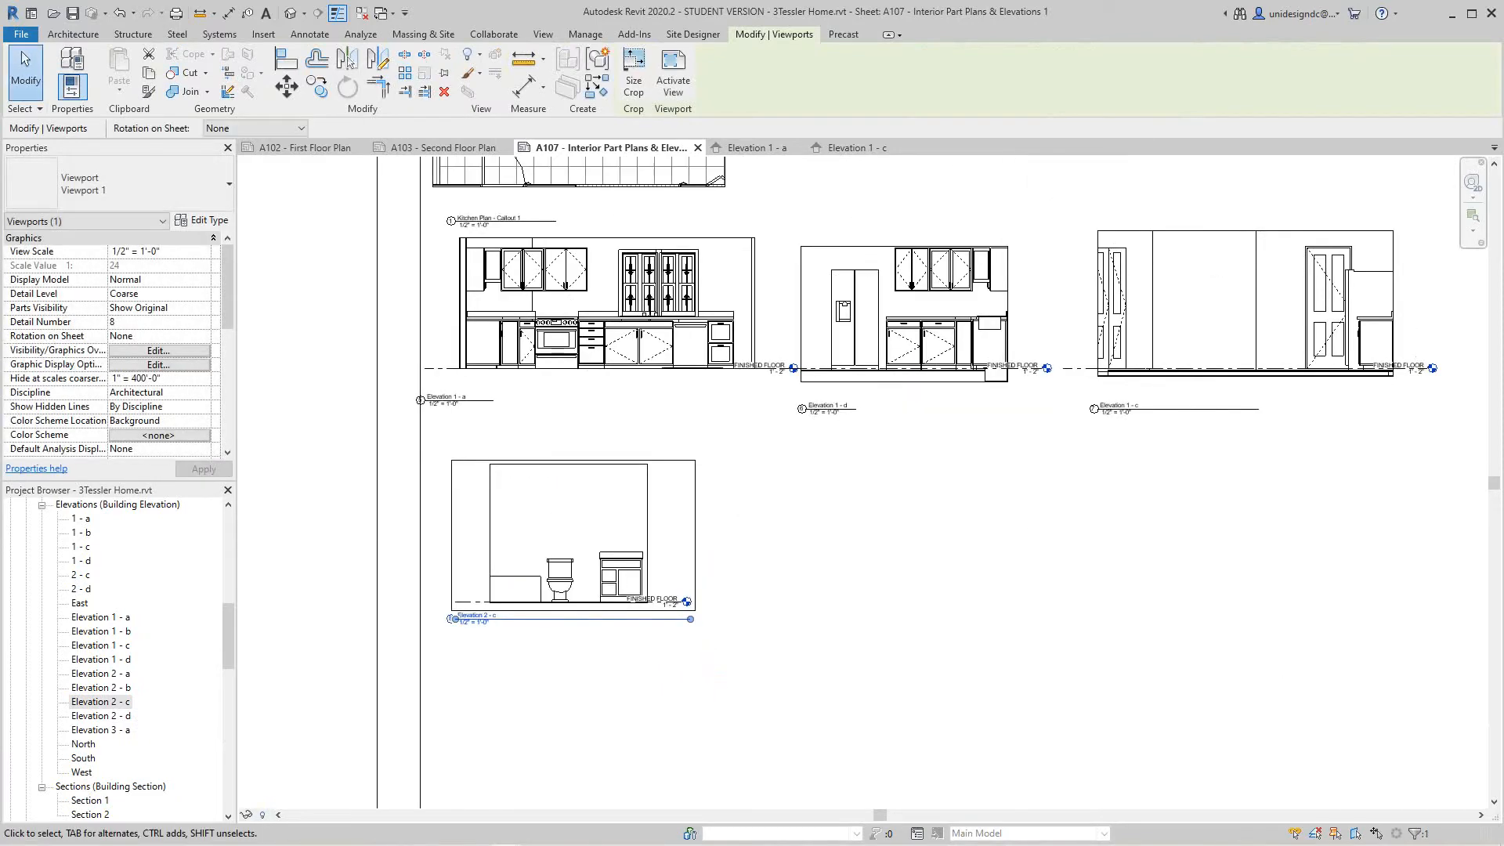
pyautogui.moveTo(100, 715); pyautogui.dragTo(748, 570)
pyautogui.click(828, 571)
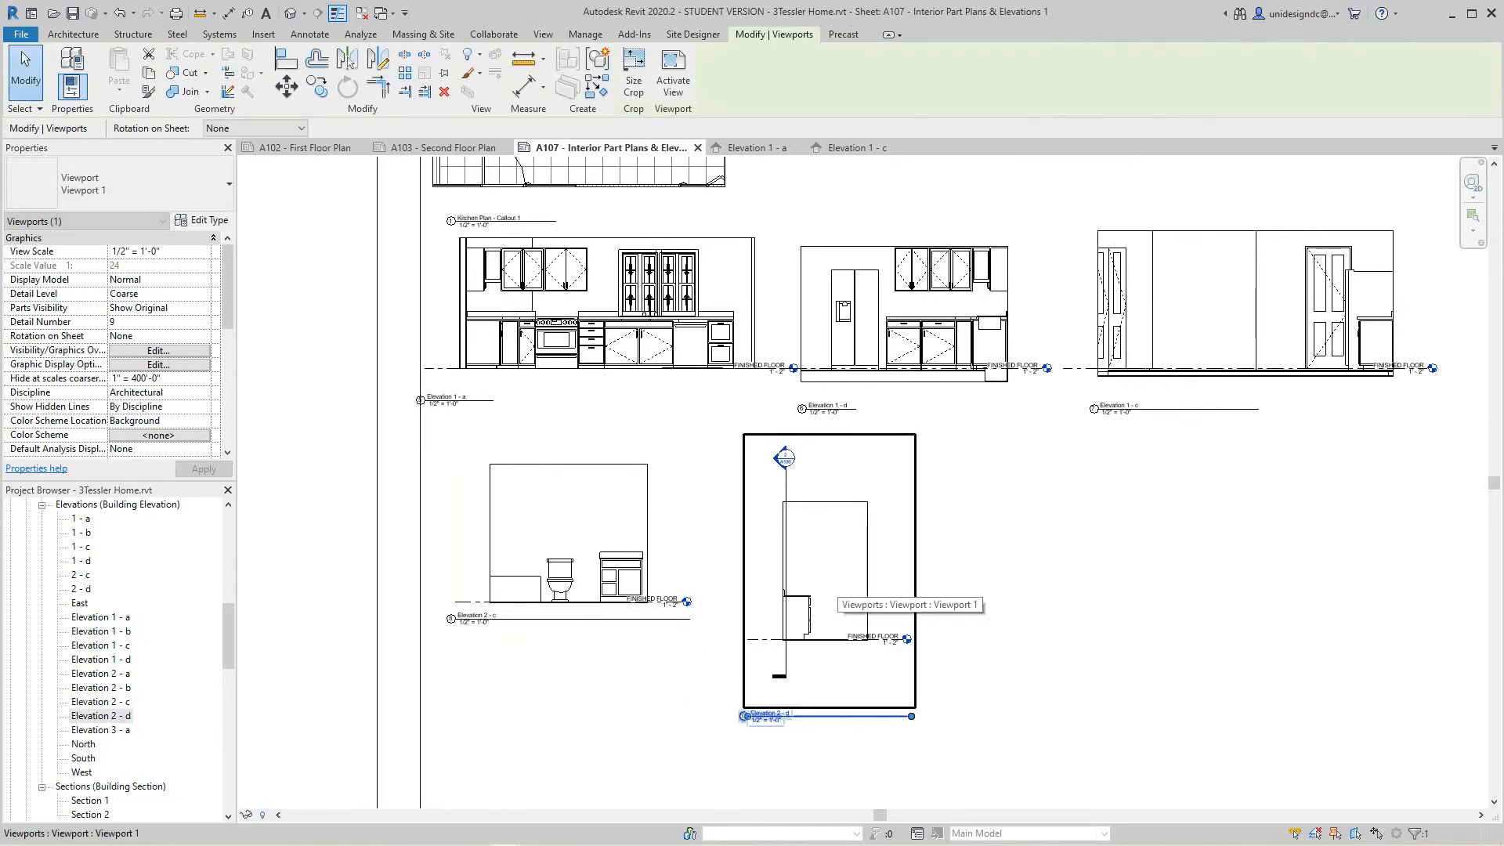
# Activate the Elevation 2 - d viewport, turn its view cropping off and back on, and deactivate the view
pyautogui.rightClick(835, 600)
pyautogui.click(891, 269)
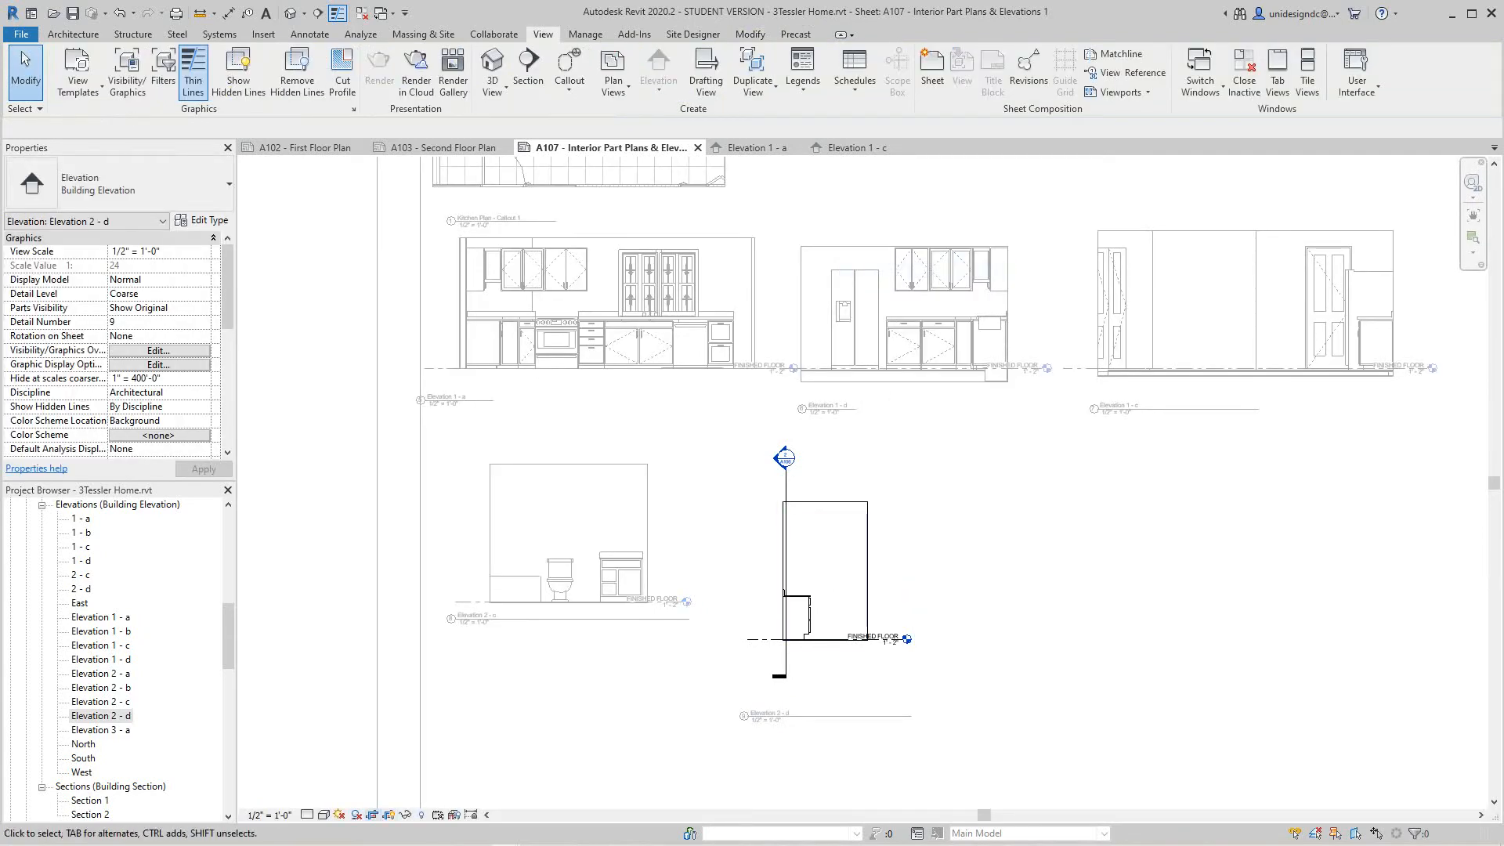
pyautogui.click(373, 814)
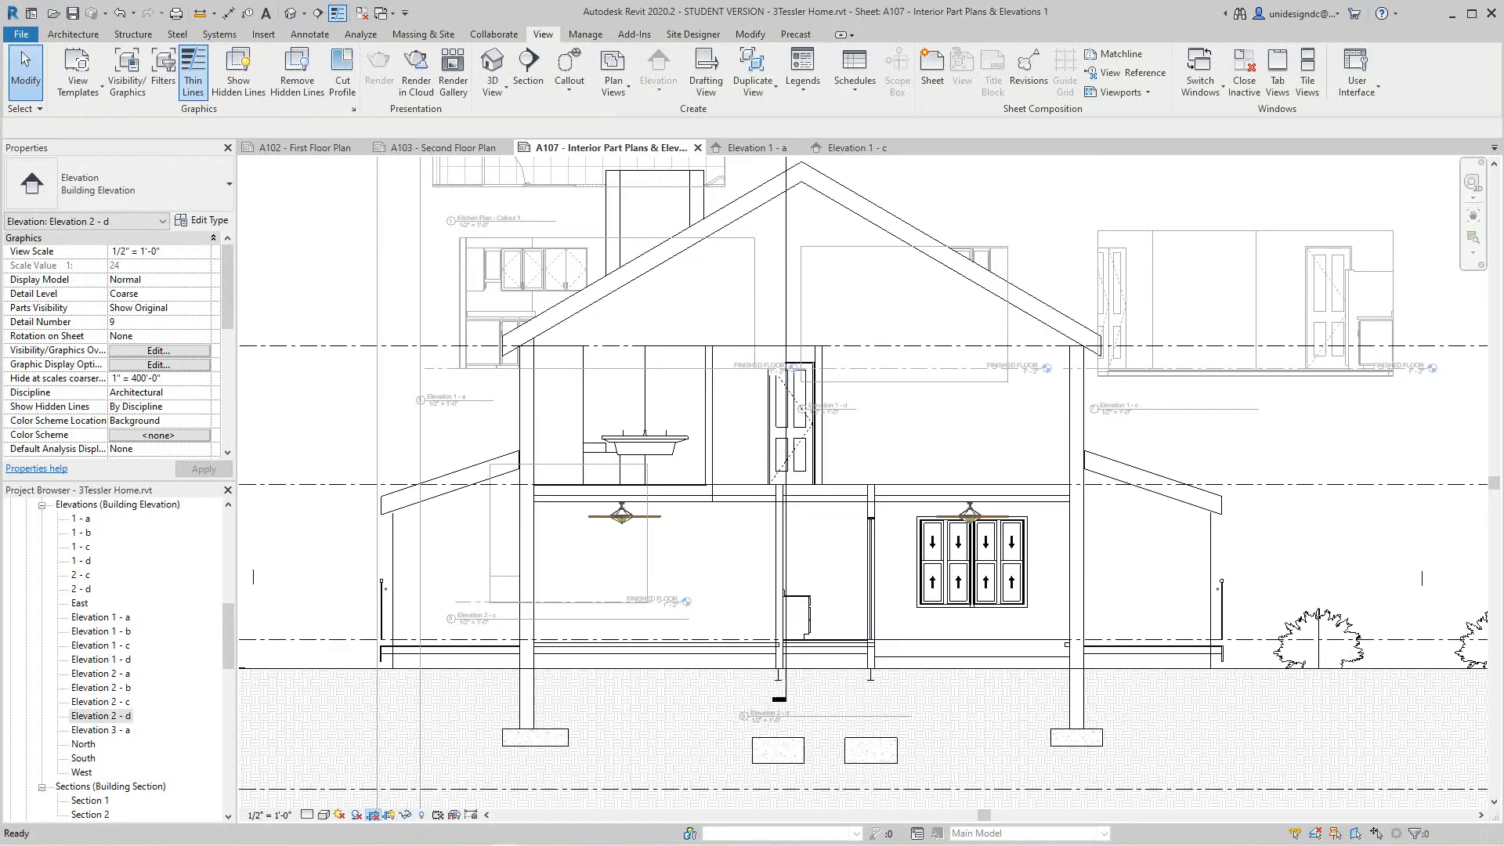
pyautogui.click(373, 814)
pyautogui.rightClick(948, 532)
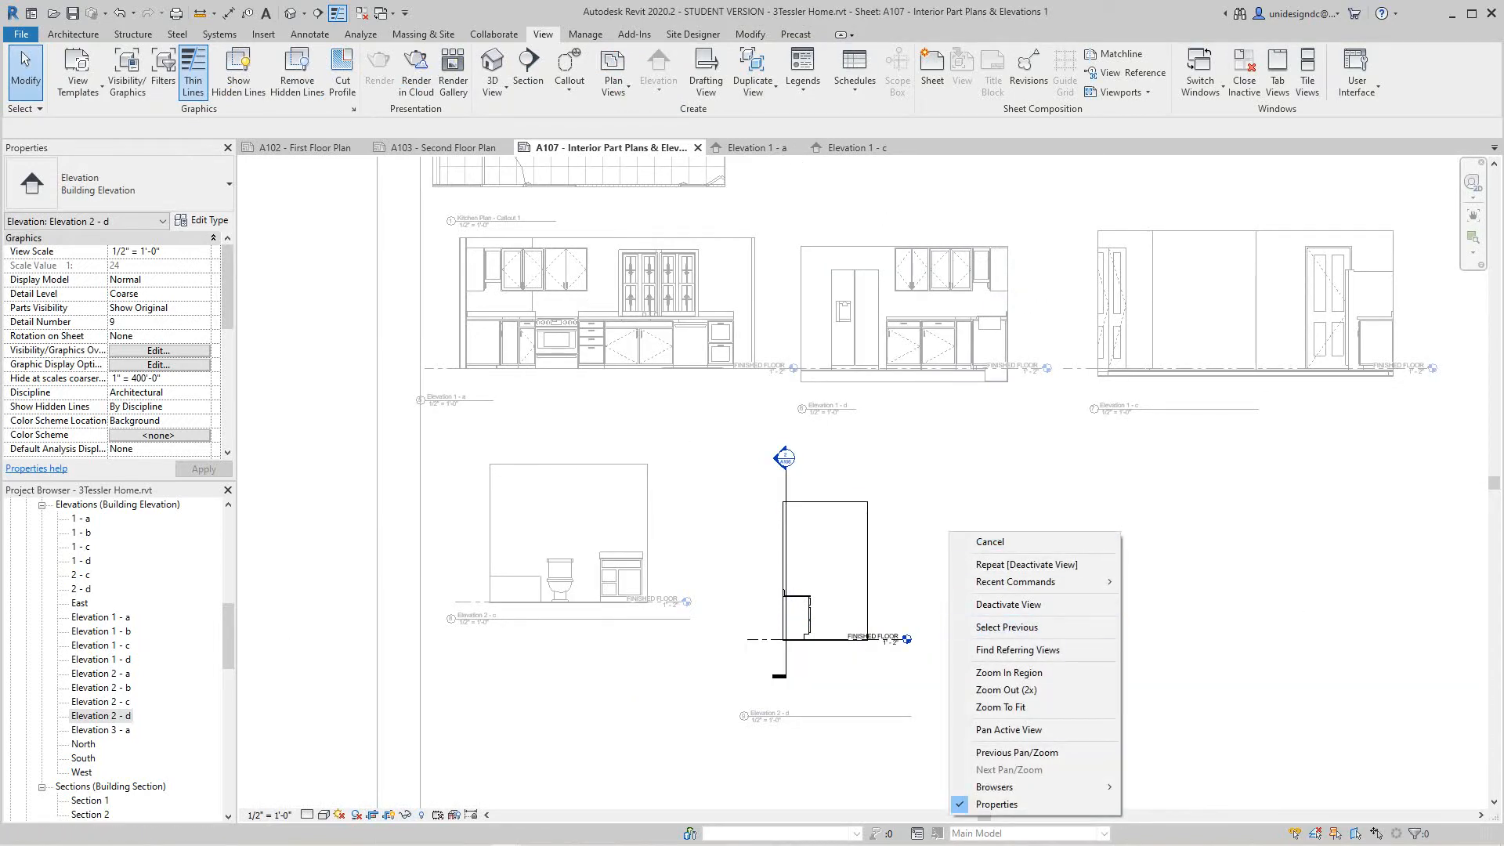
pyautogui.click(988, 604)
# Align the Elevation 2 - d viewport with Elevation 2 - c, and raise its title level with the Elevation 2 - c title
pyautogui.moveTo(829, 570); pyautogui.dragTo(788, 533)
pyautogui.scroll(3, 767, 693)
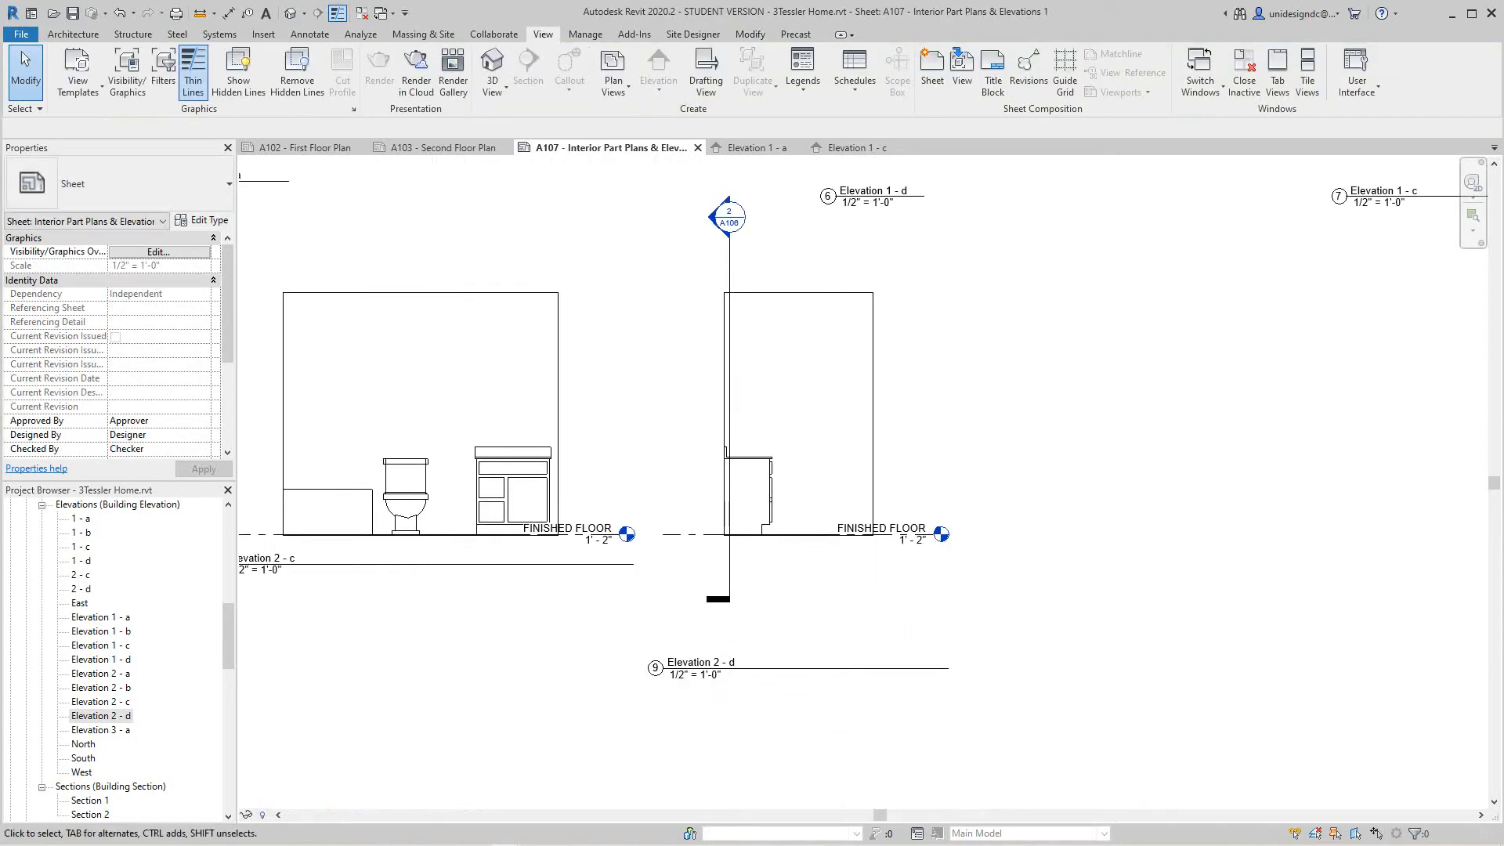
pyautogui.moveTo(766, 668); pyautogui.dragTo(773, 564)
pyautogui.click(987, 579)
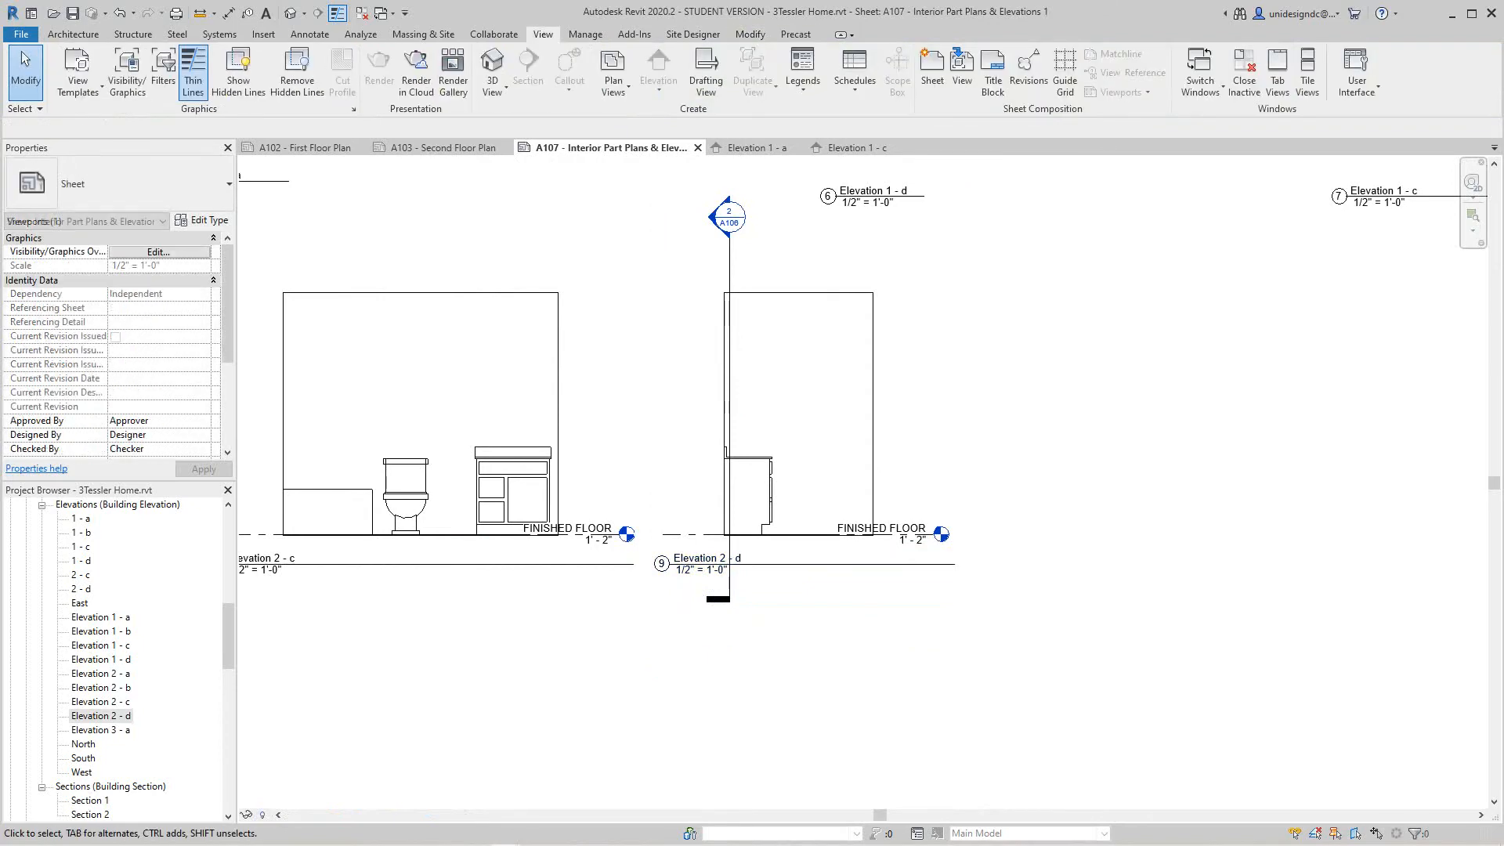
# Activate the Elevation 2 - d viewport and hide the section line's category in that view
pyautogui.scroll(-4, 1026, 603)
pyautogui.scroll(1, 1096, 392)
pyautogui.scroll(3, 985, 450)
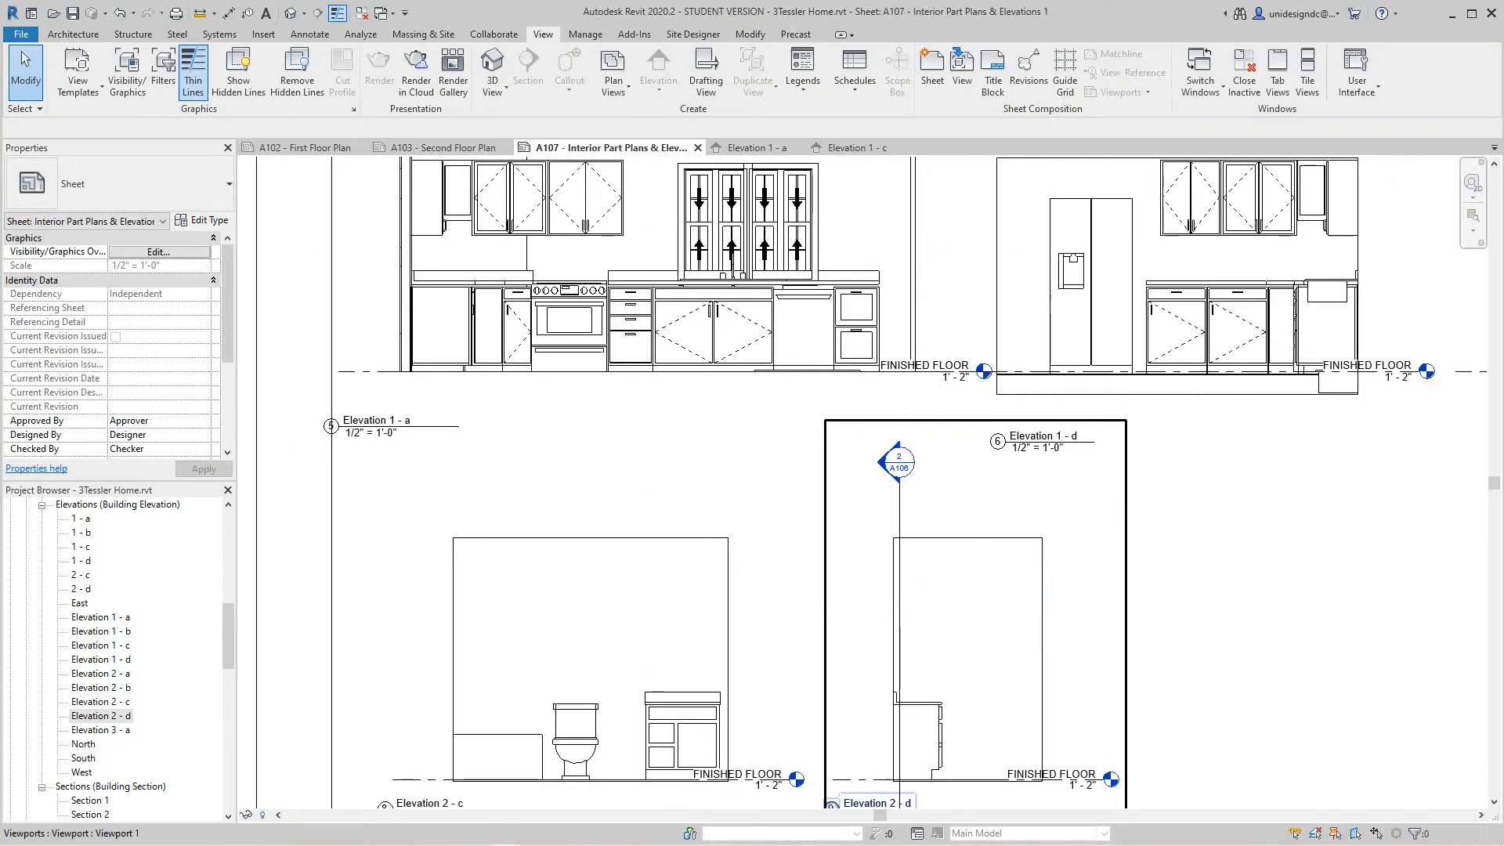
pyautogui.rightClick(975, 479)
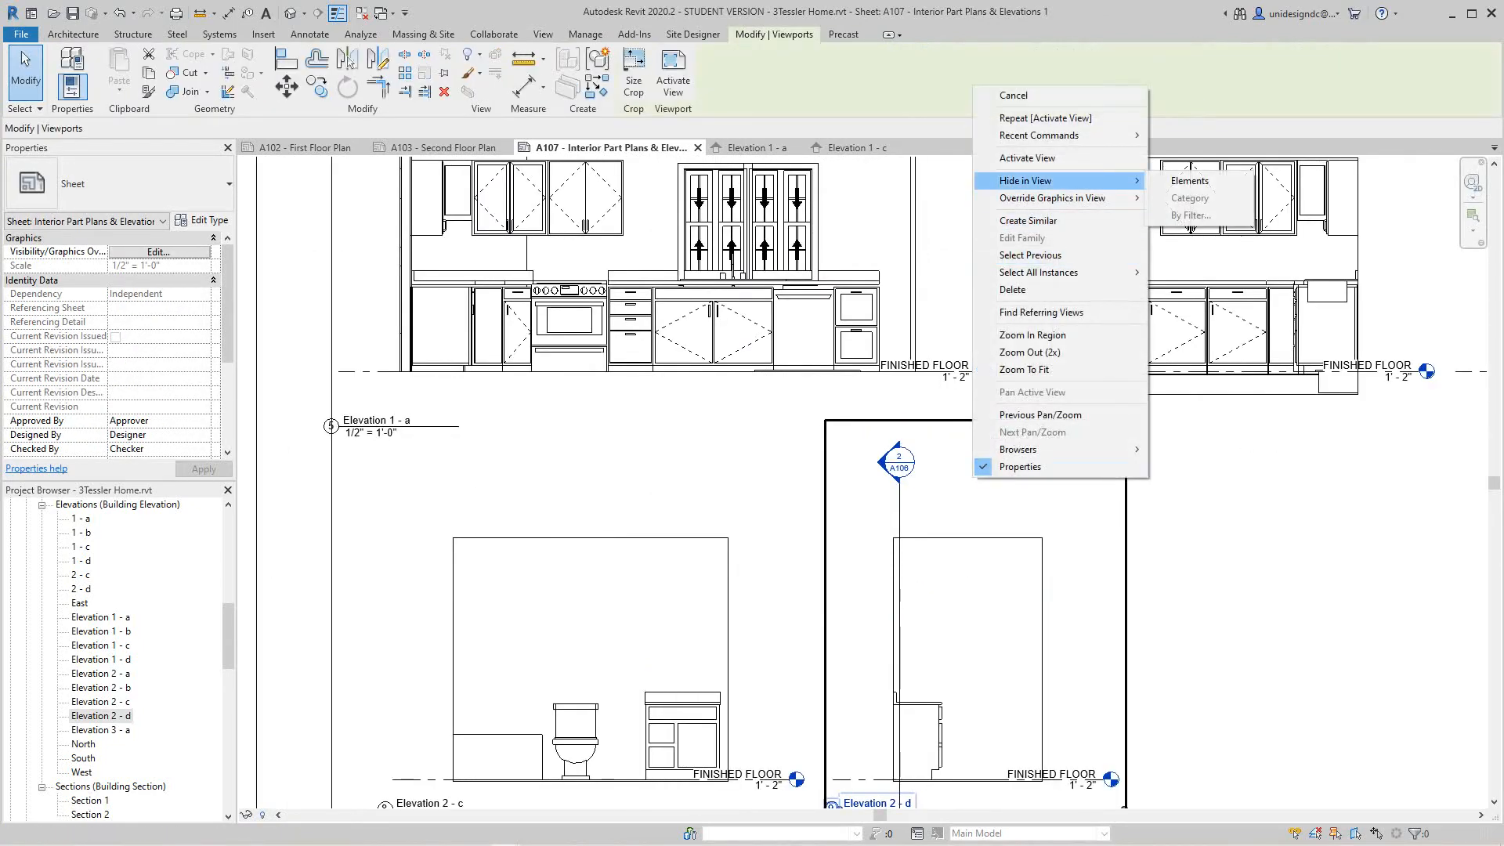
pyautogui.click(1018, 157)
pyautogui.click(898, 501)
pyautogui.rightClick(898, 505)
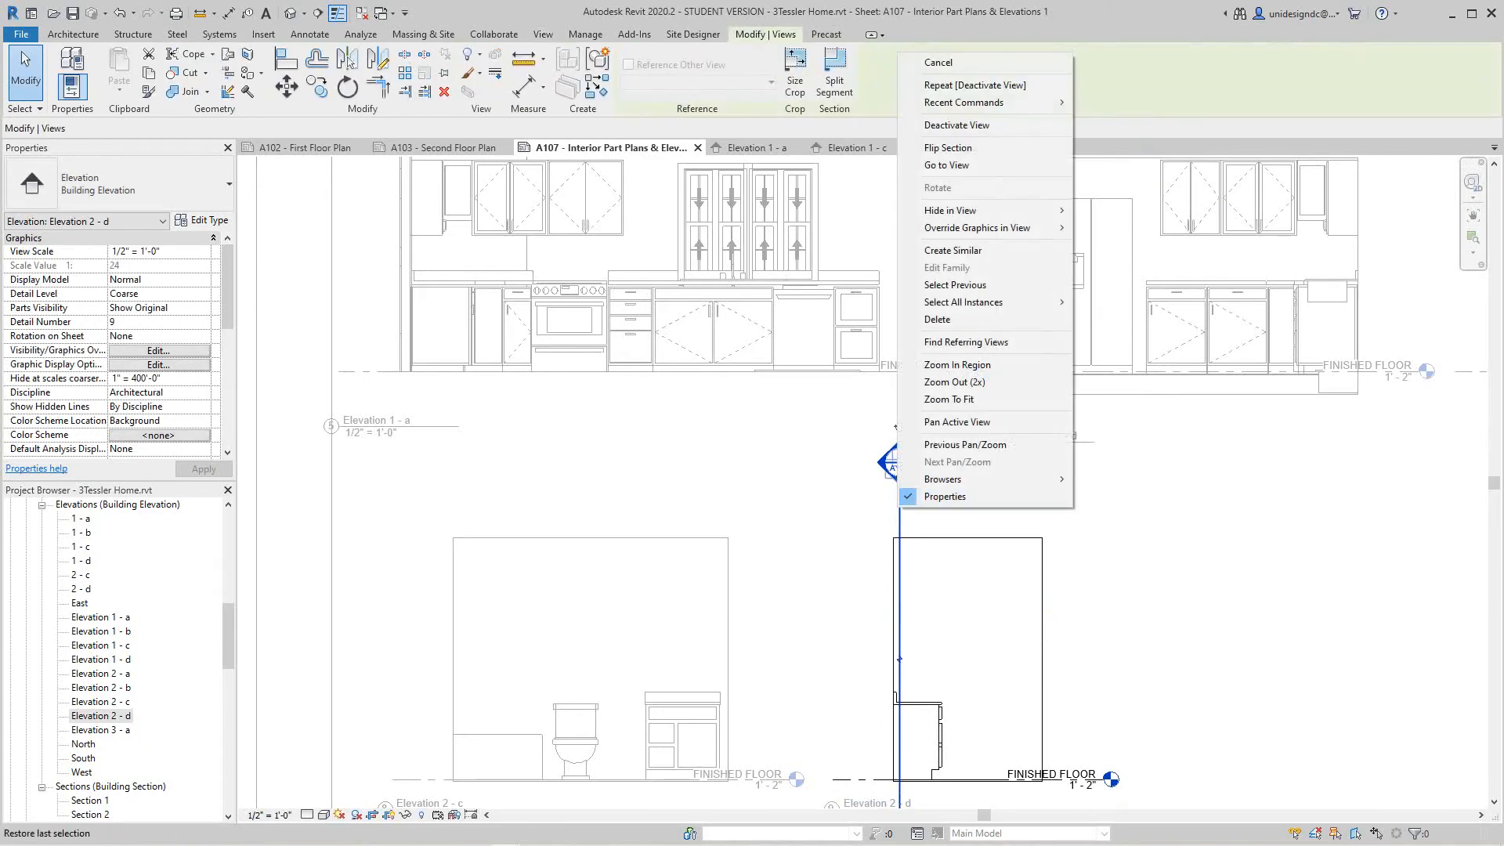
pyautogui.moveTo(979, 210)
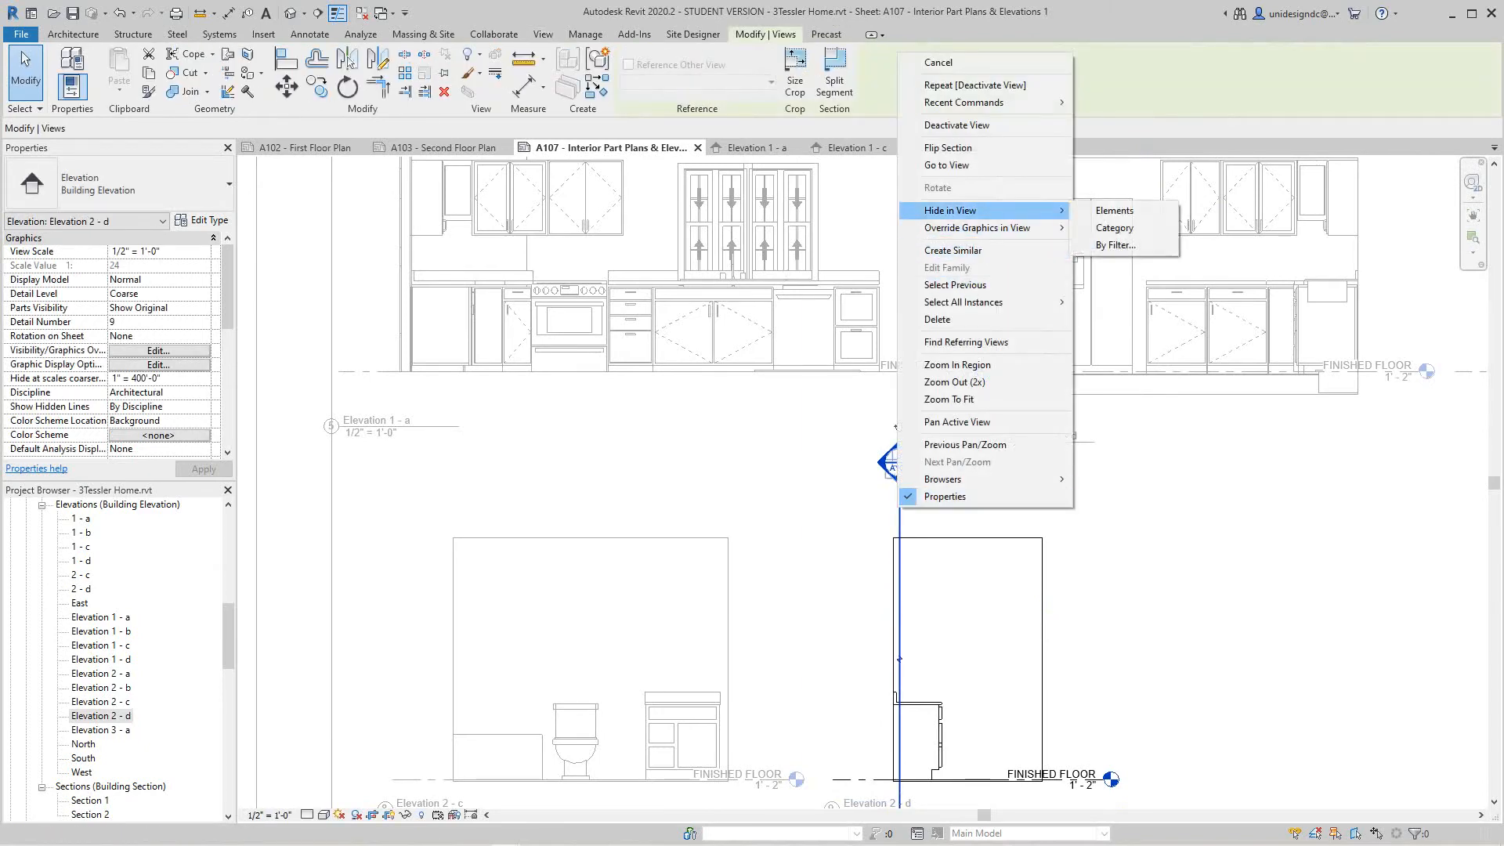
pyautogui.click(1113, 227)
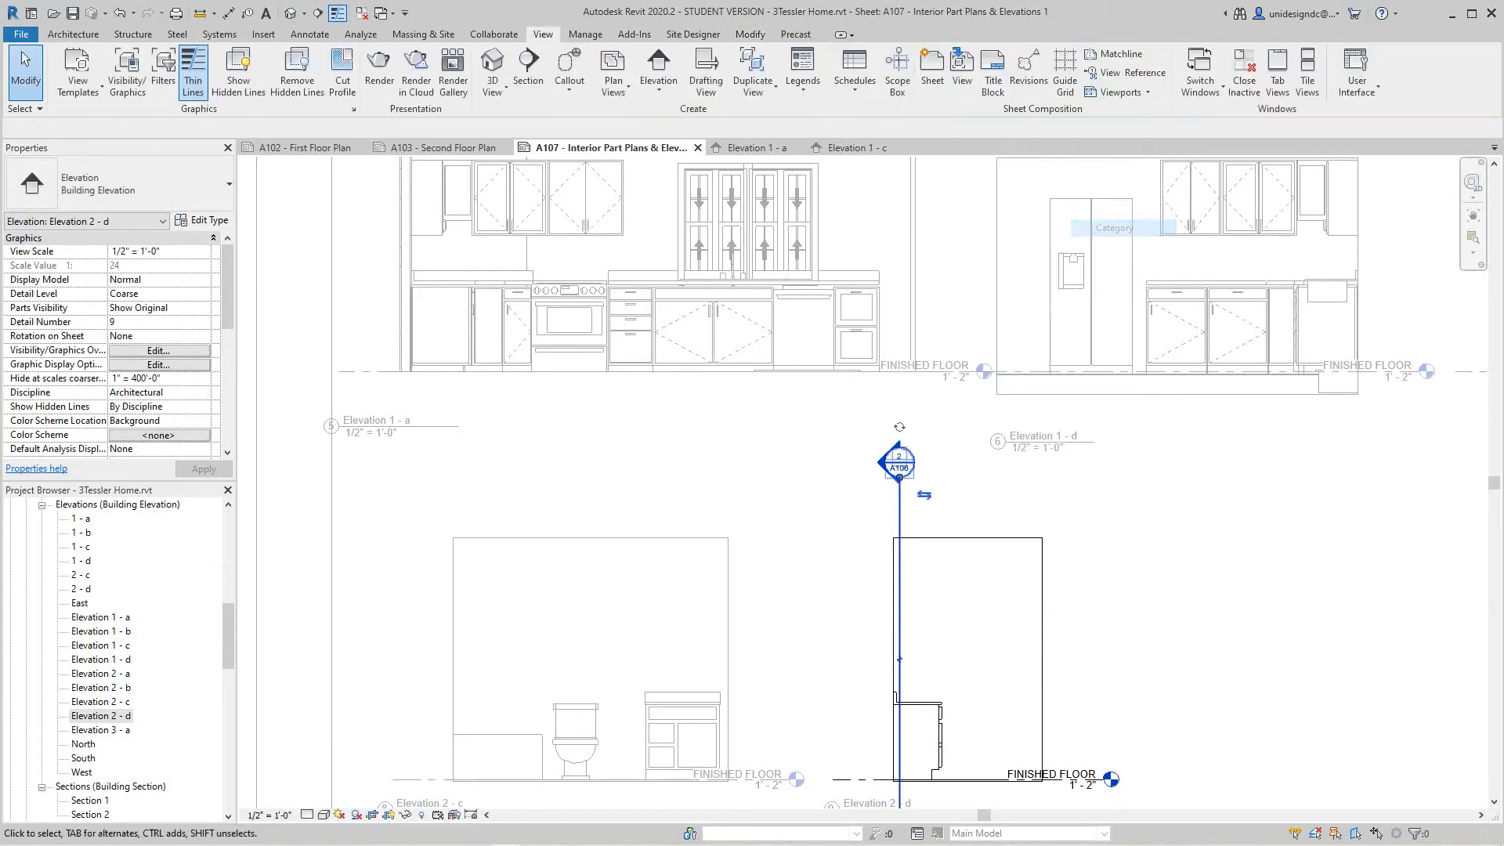
# Deactivate the Elevation 2 - d view to return to the sheet
pyautogui.scroll(-4, 1152, 573)
pyautogui.moveTo(1214, 276); pyautogui.dragTo(1165, 296, button='middle')
pyautogui.rightClick(1164, 296)
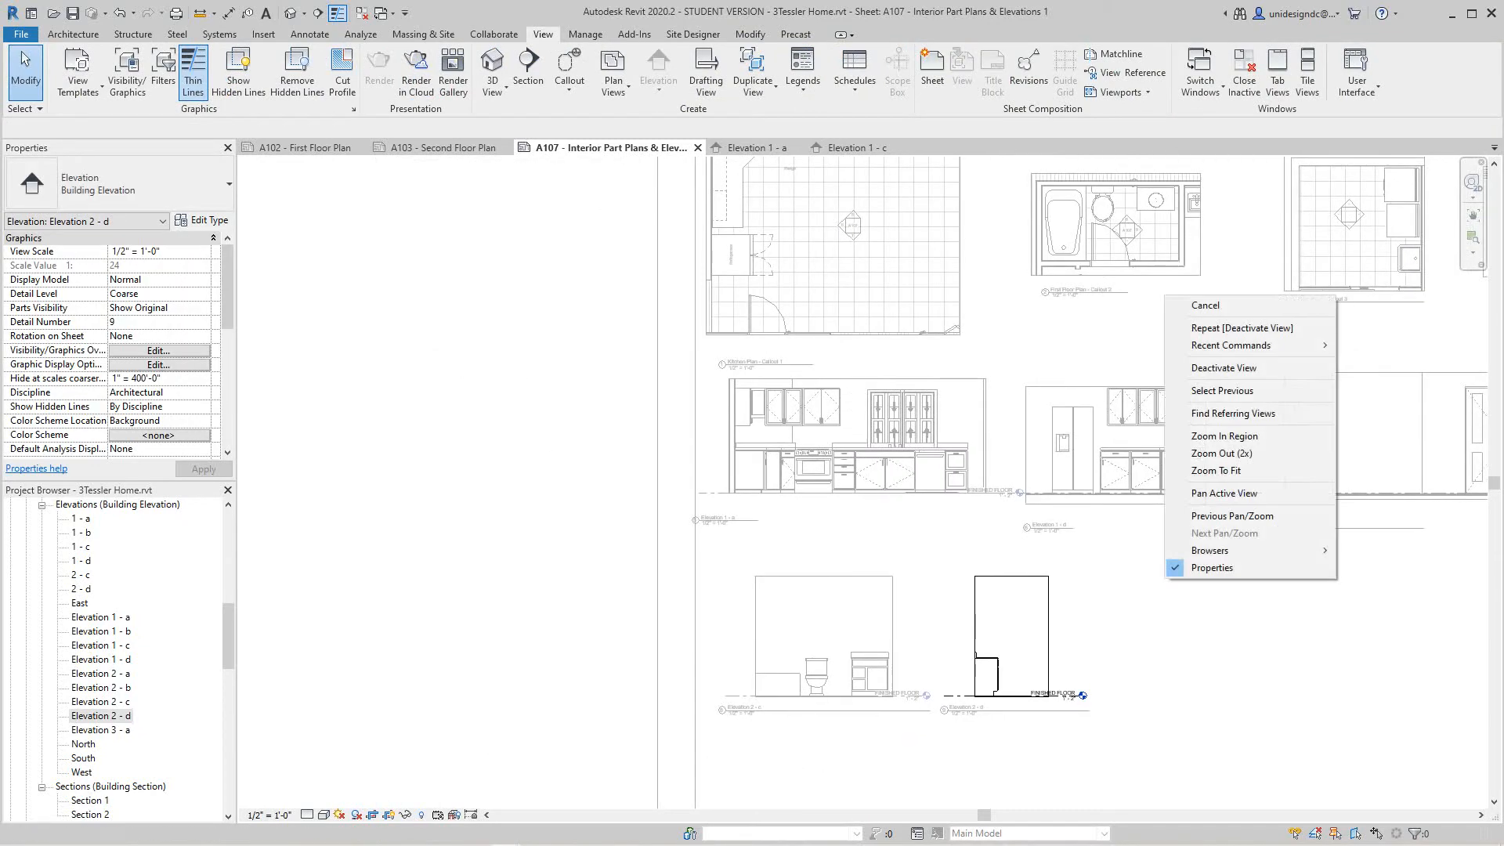
pyautogui.click(1223, 367)
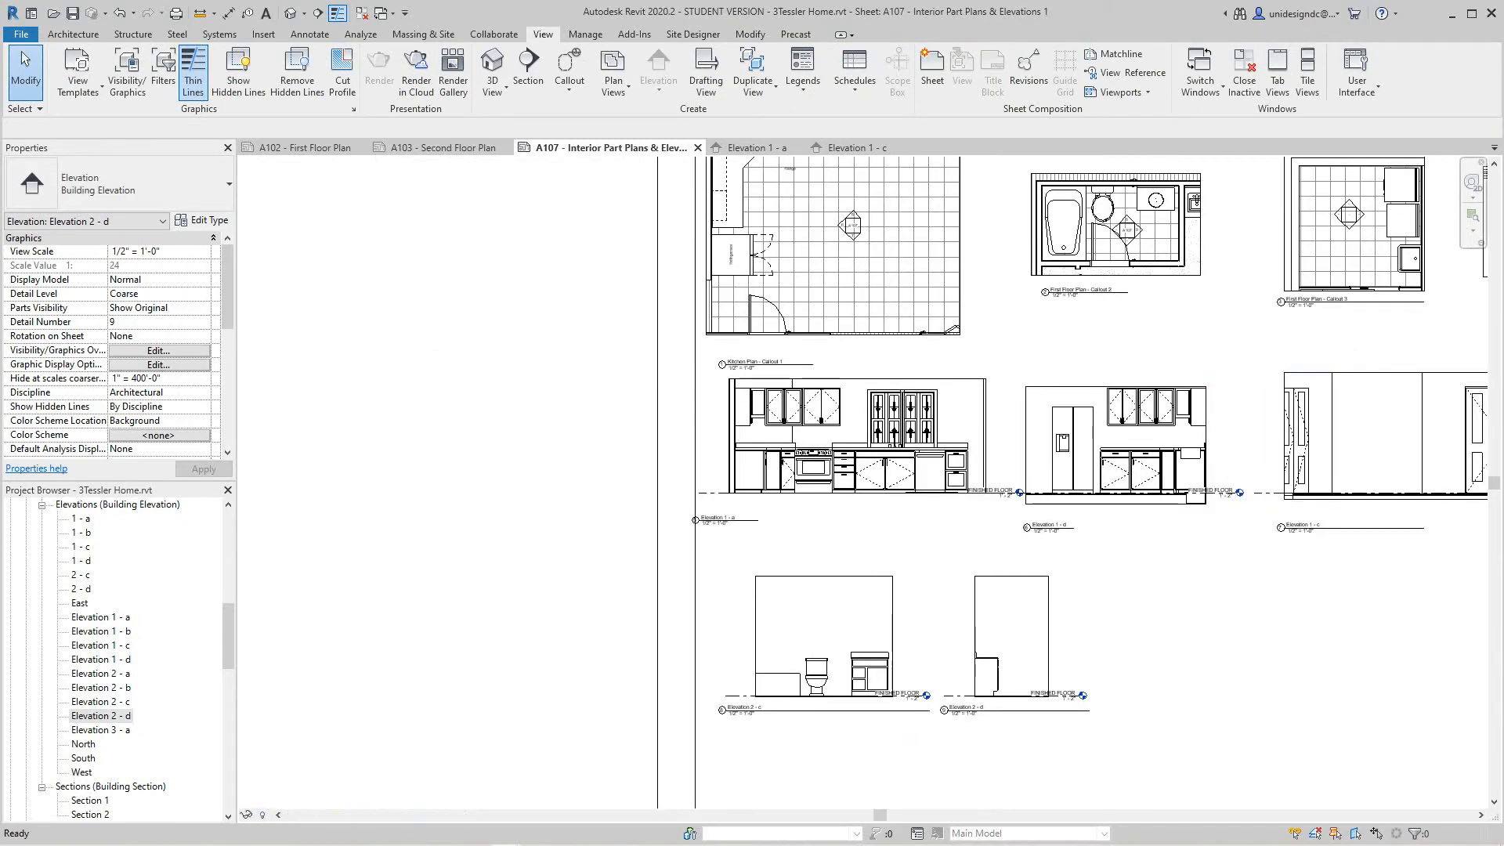
# Examine the elevation marker references in First Floor Plan - Callout 2 and the elevations already placed on the sheet
pyautogui.scroll(-2, 1056, 599)
pyautogui.moveTo(1056, 599); pyautogui.dragTo(872, 572, button='middle')
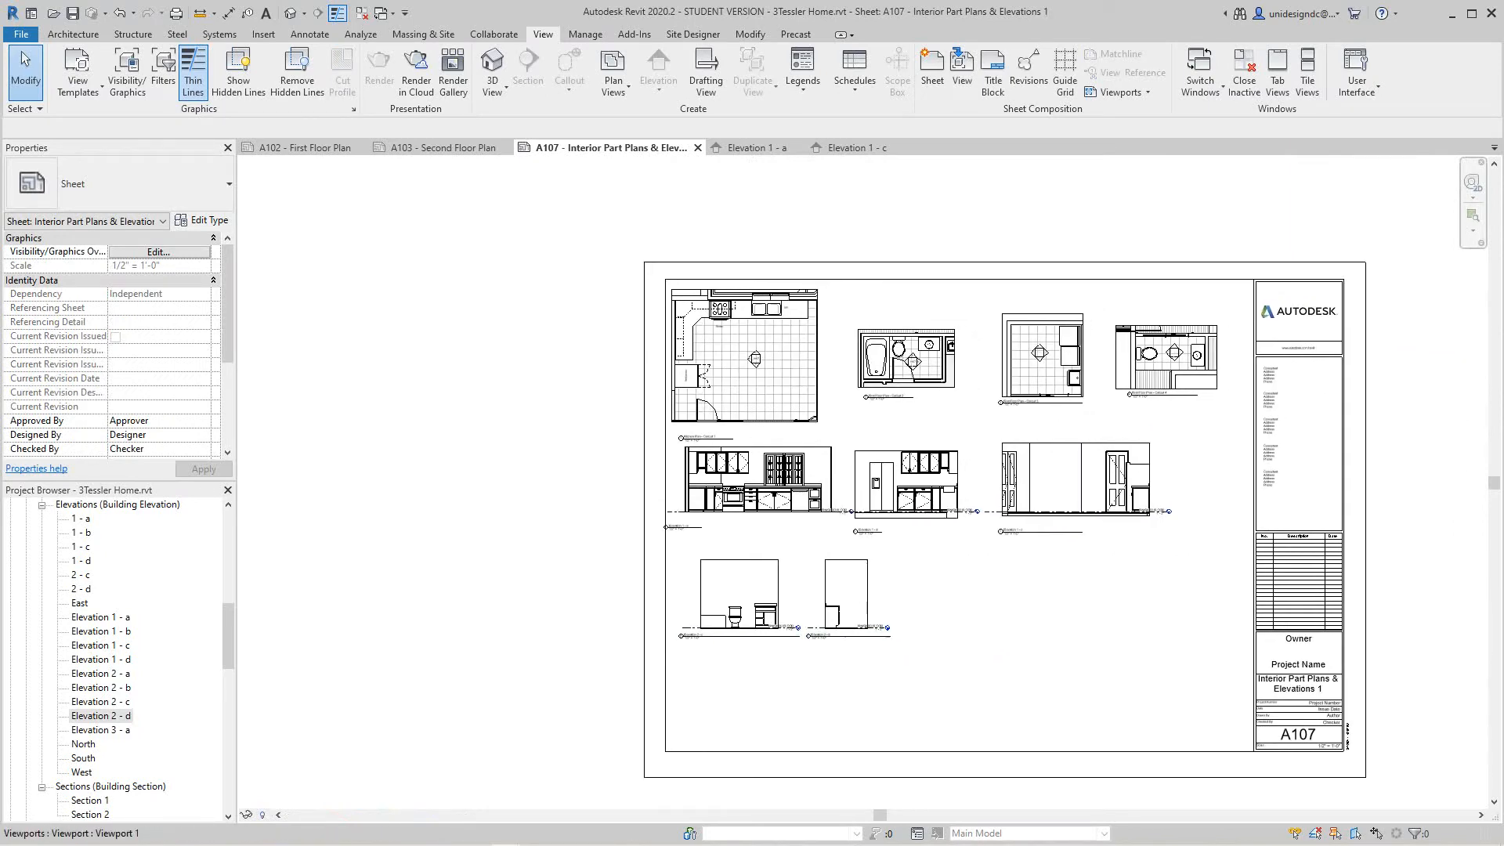
pyautogui.scroll(3, 917, 368)
pyautogui.scroll(2, 905, 377)
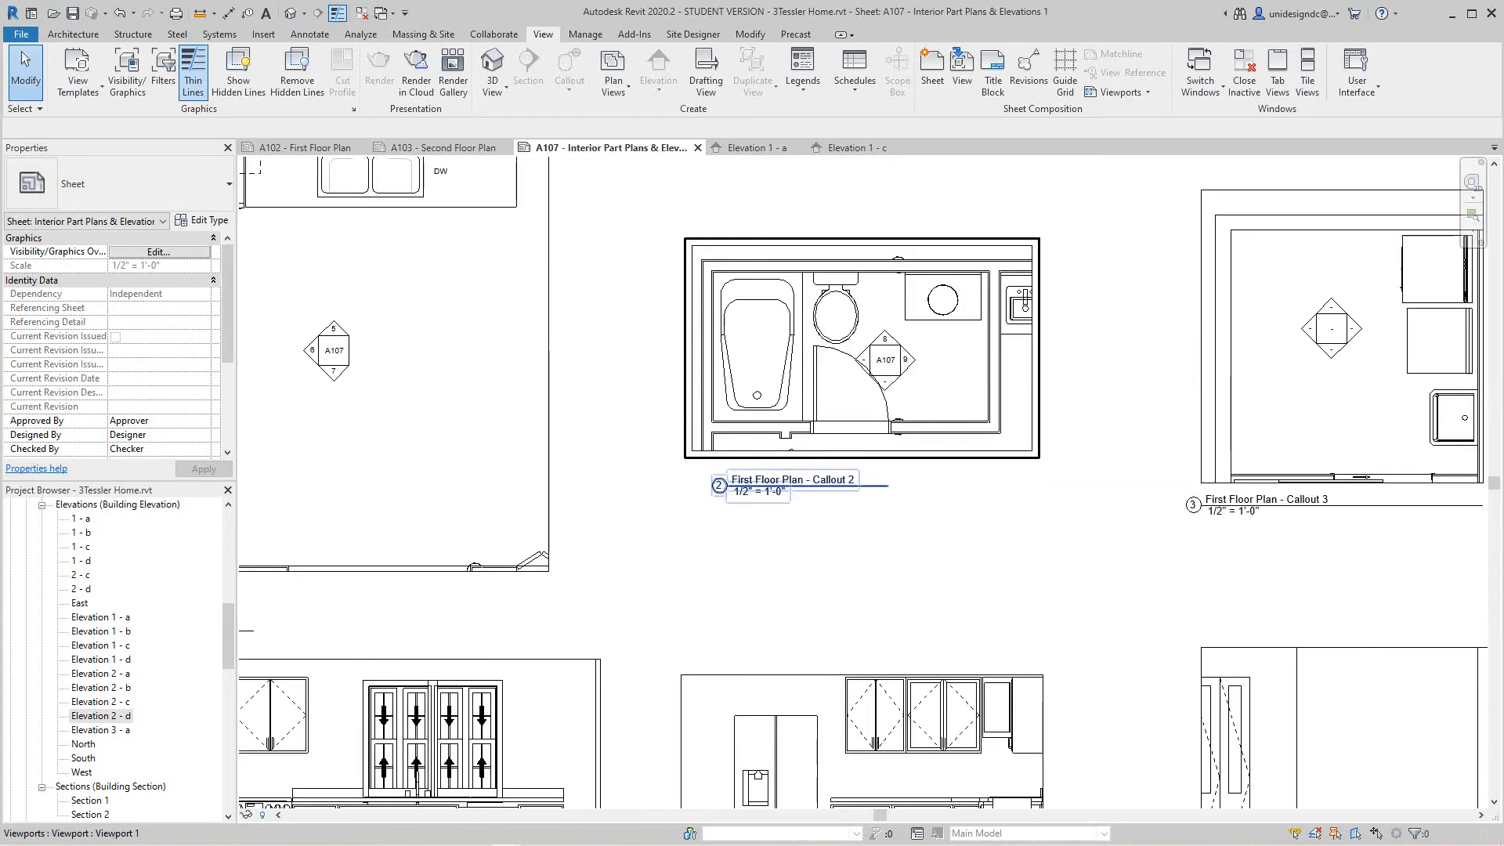
pyautogui.scroll(-3, 906, 376)
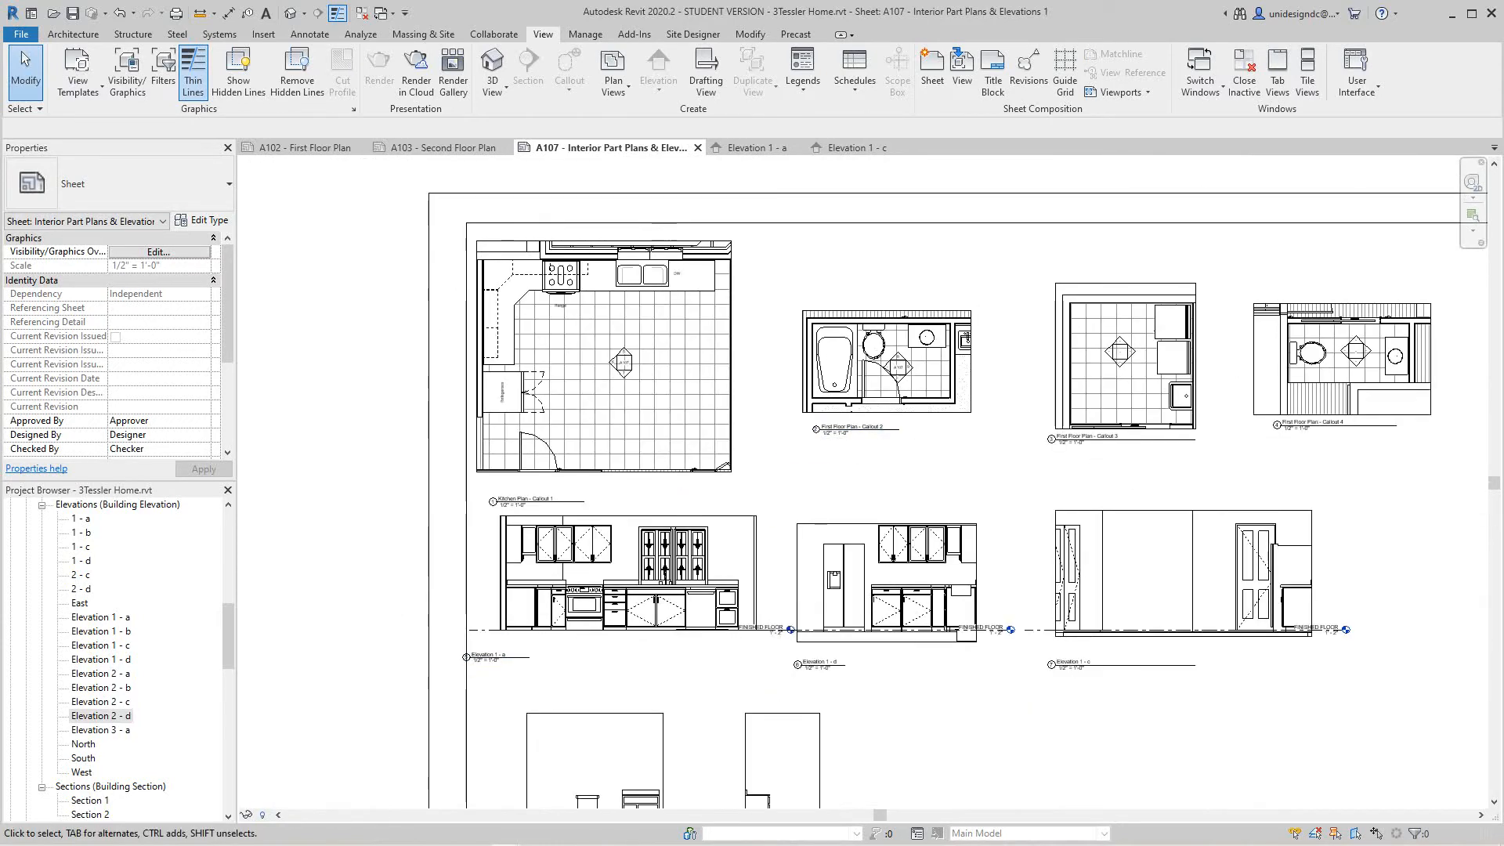
pyautogui.scroll(-4, 862, 470)
pyautogui.scroll(8, 693, 721)
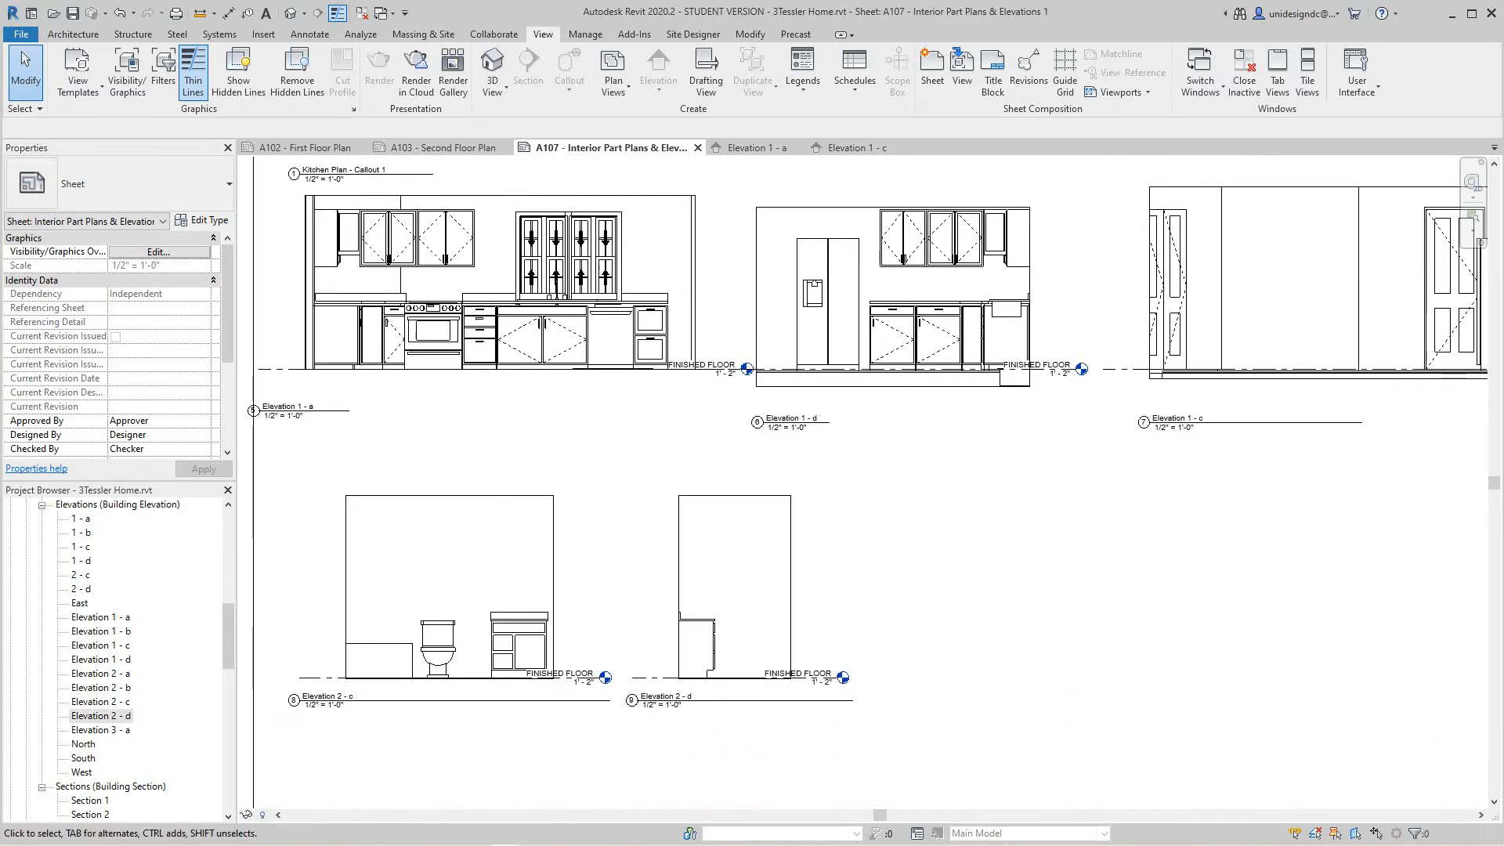
pyautogui.scroll(-3, 693, 721)
pyautogui.moveTo(693, 721); pyautogui.dragTo(705, 707, button='middle')
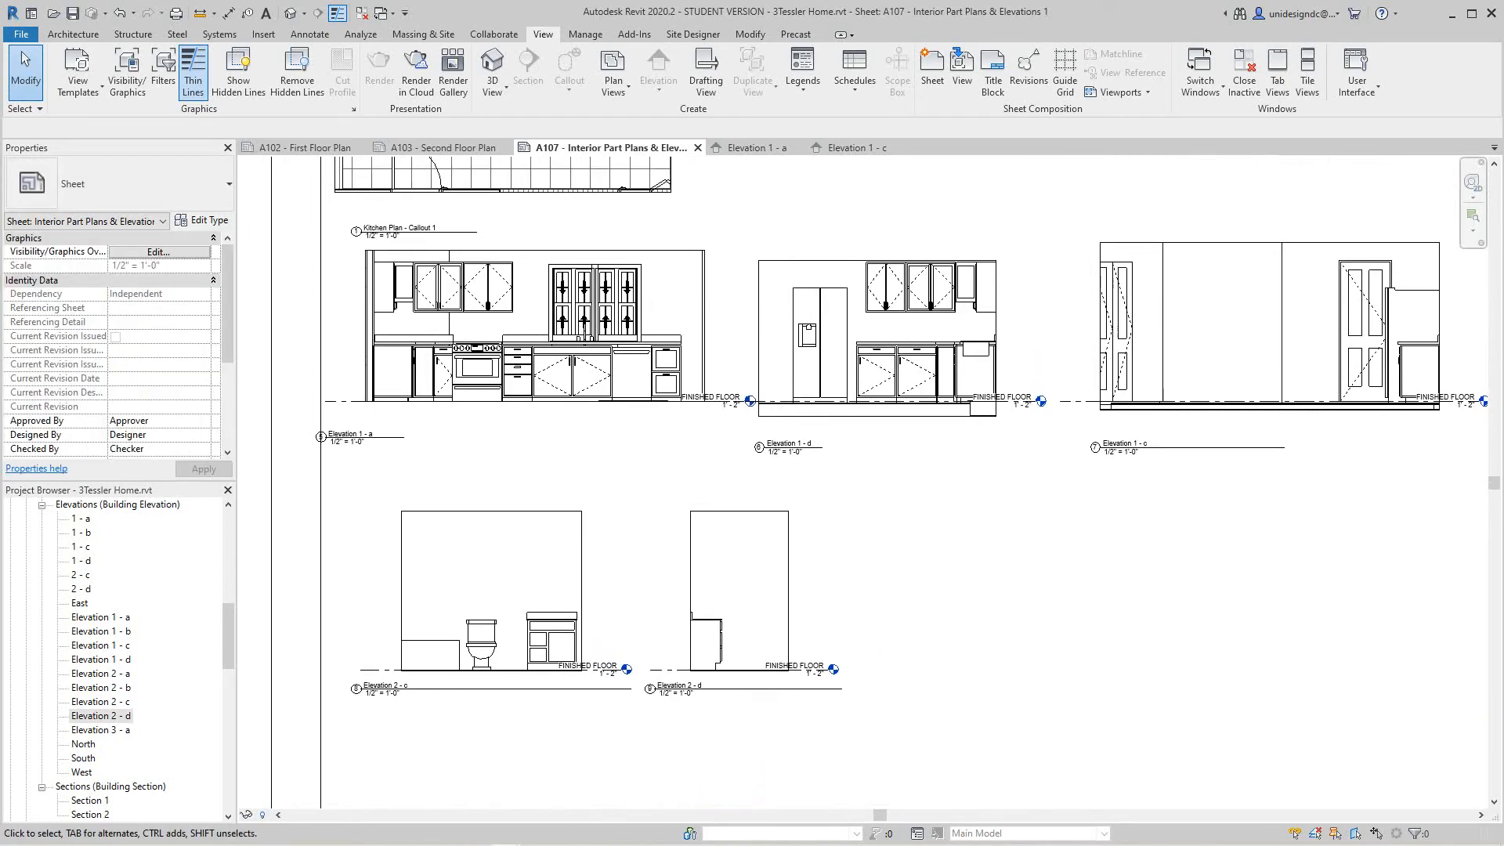
# Preview the Elevation 2 - a view and place it on sheet A107 beside Elevation 2 - d, aligned with that row
pyautogui.doubleClick(101, 673)
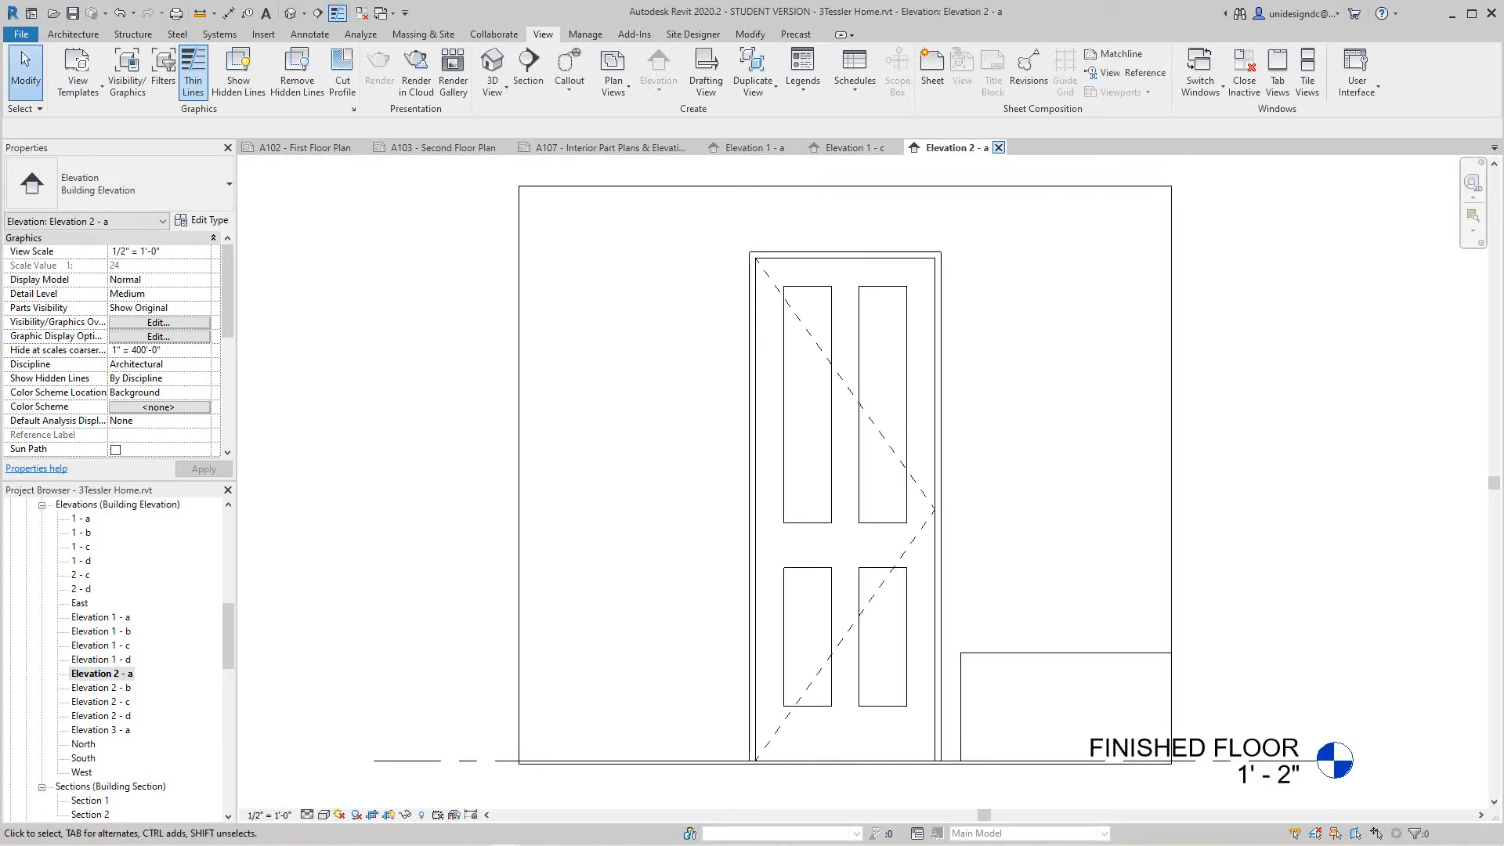
pyautogui.click(998, 147)
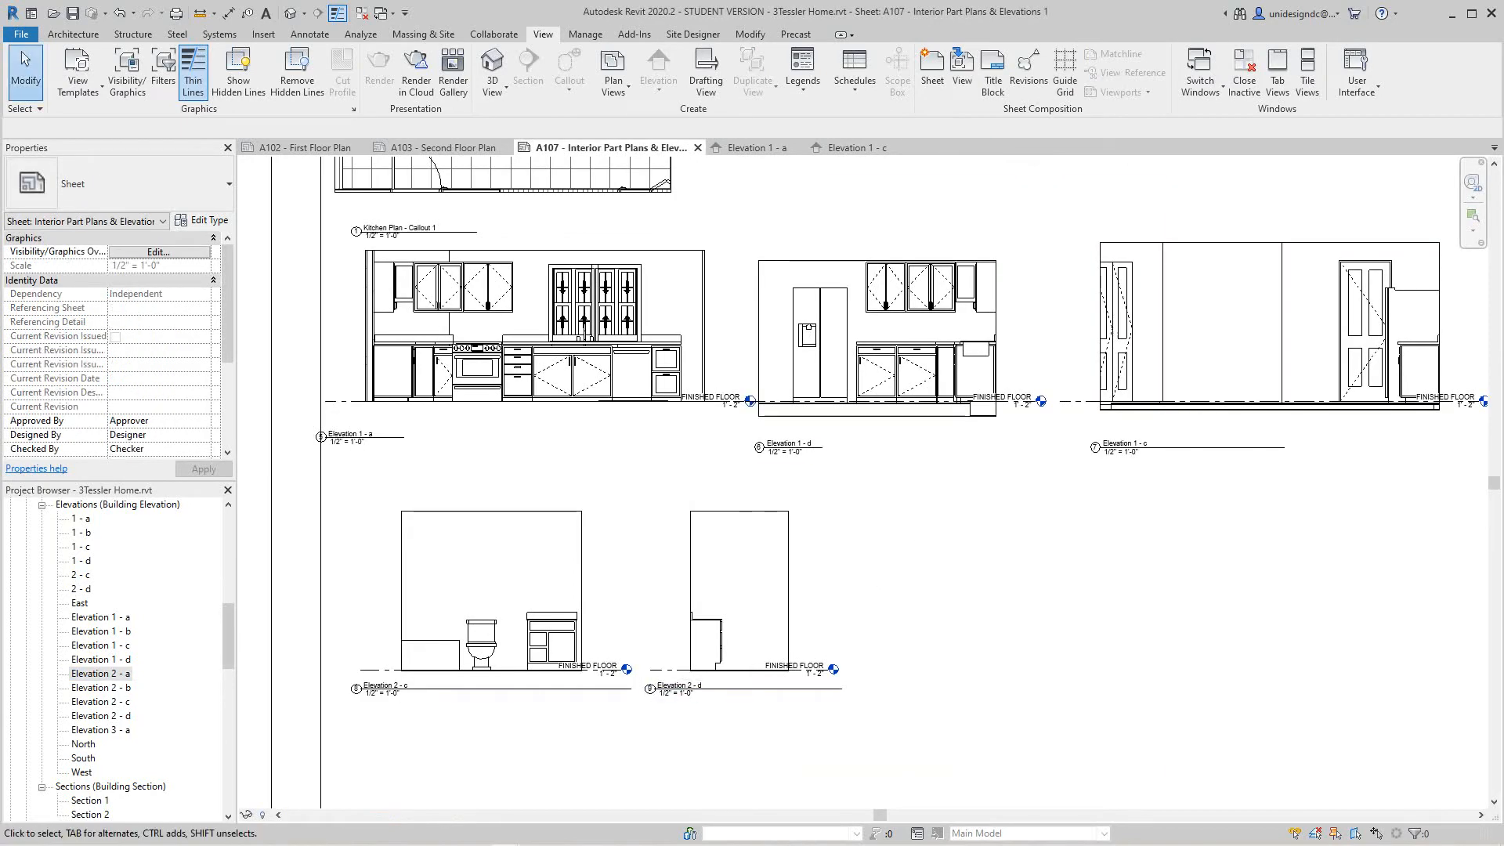
pyautogui.moveTo(101, 673); pyautogui.dragTo(912, 631)
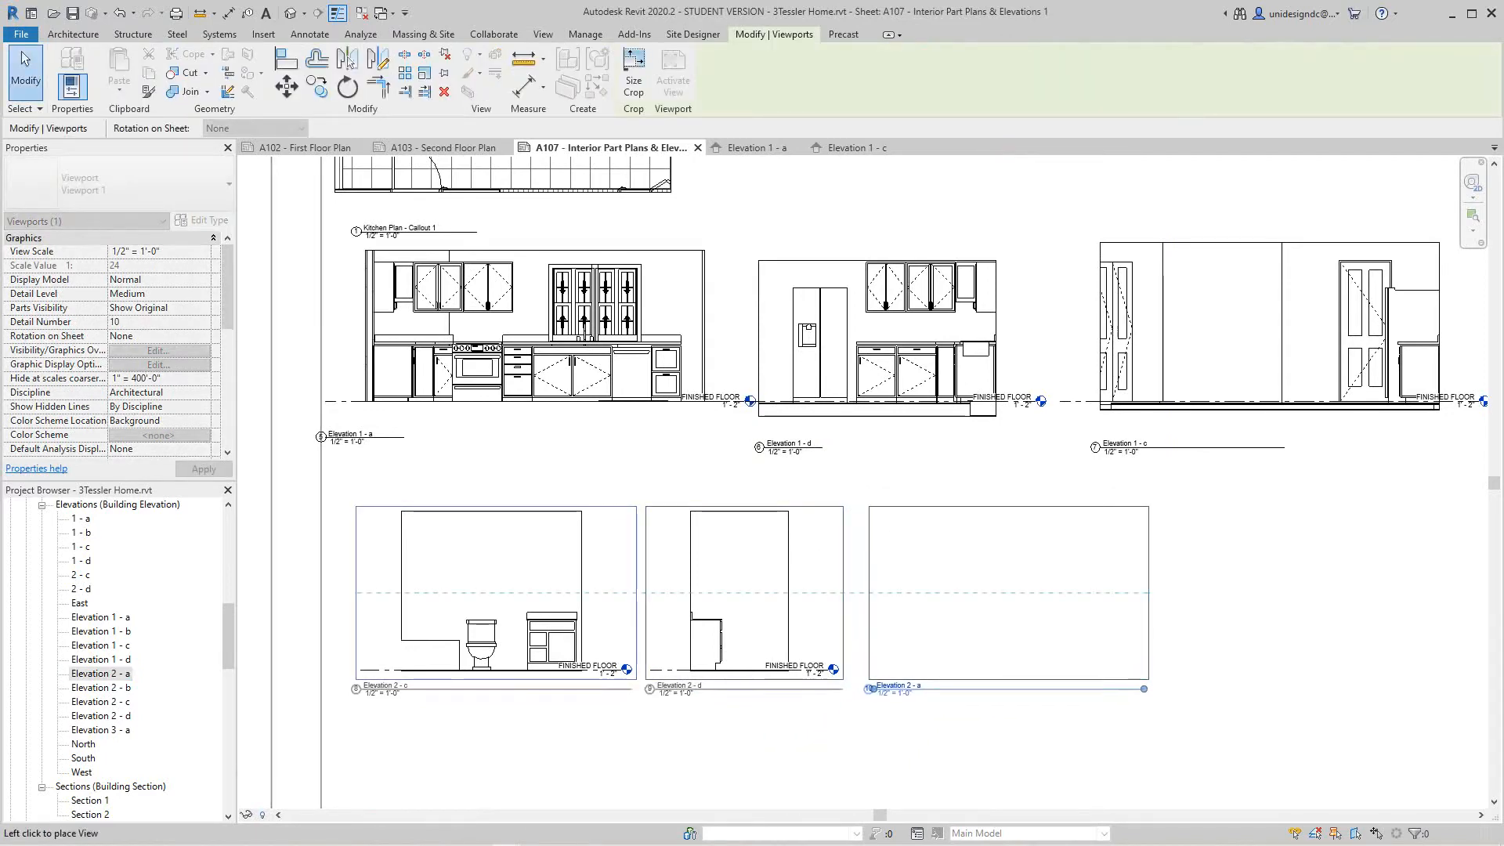
pyautogui.click(1009, 593)
pyautogui.scroll(-2, 560, 429)
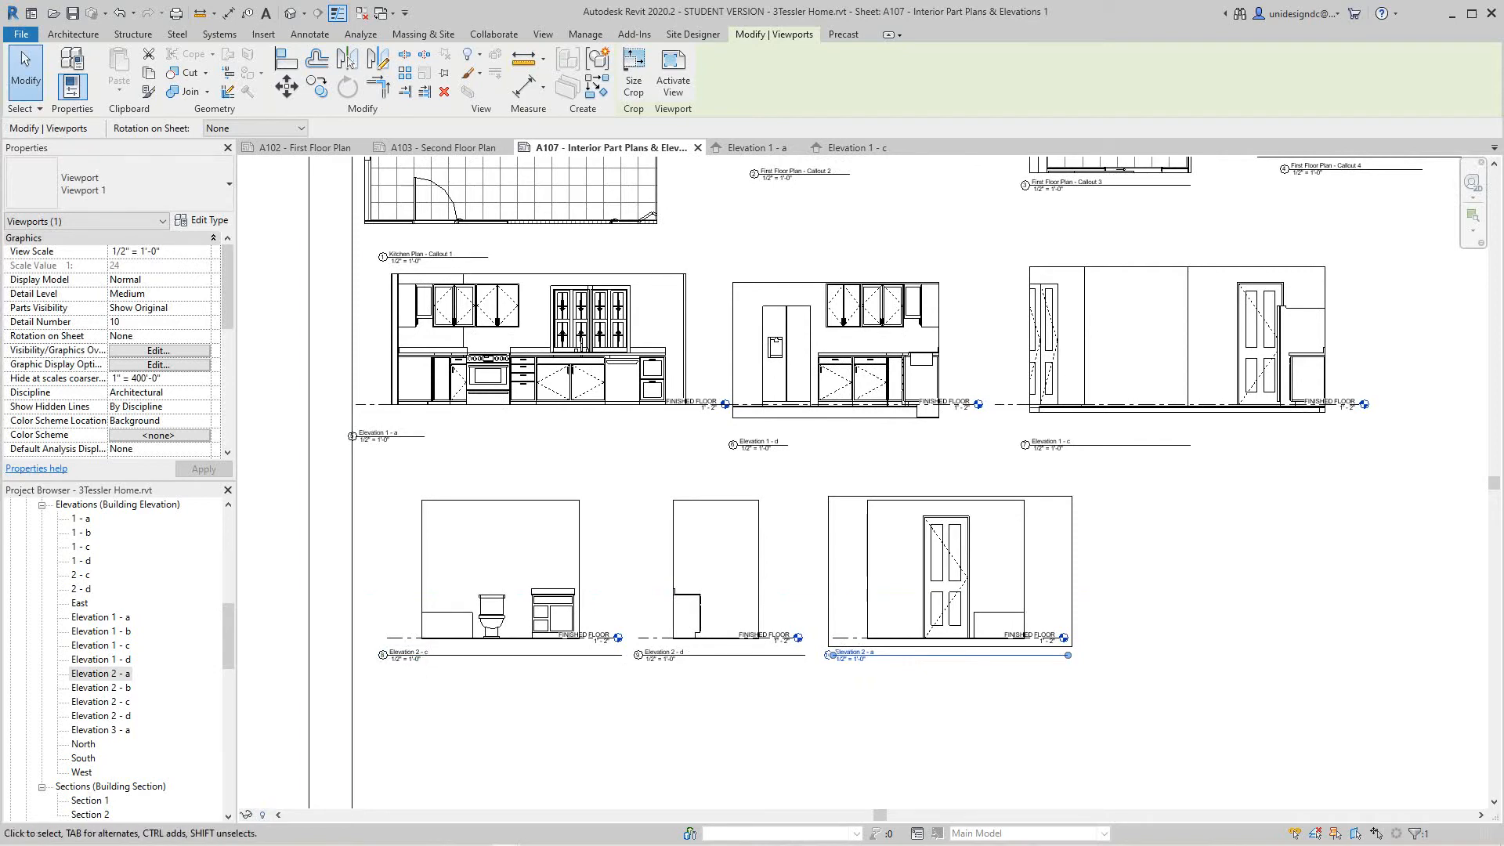
# Place the Elevation 2 - b view on the sheet to the right of Elevation 2 - a, aligned with that row
pyautogui.click(101, 688)
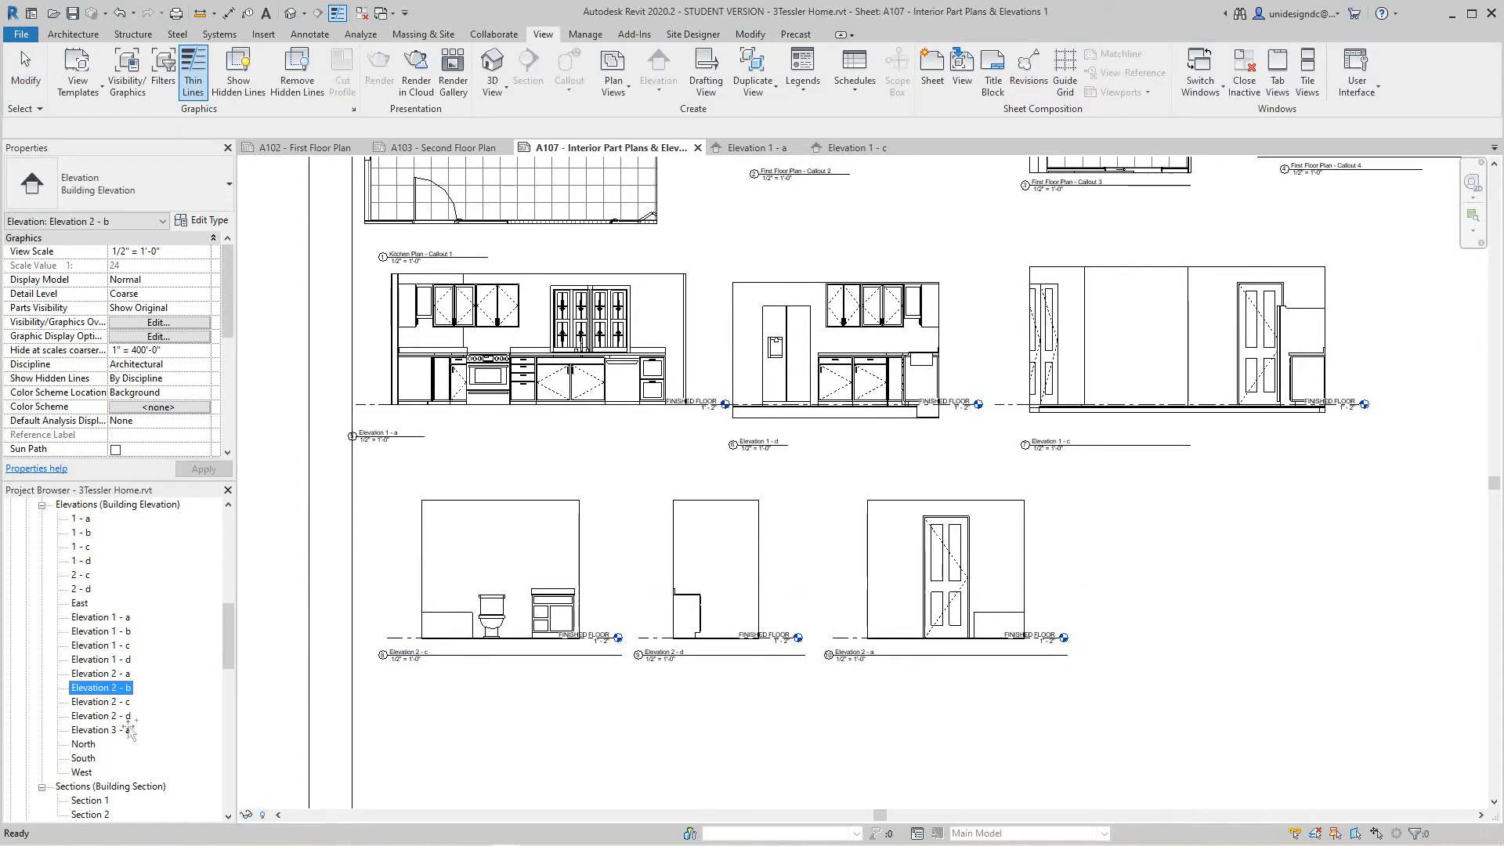
pyautogui.moveTo(101, 688); pyautogui.dragTo(1237, 570)
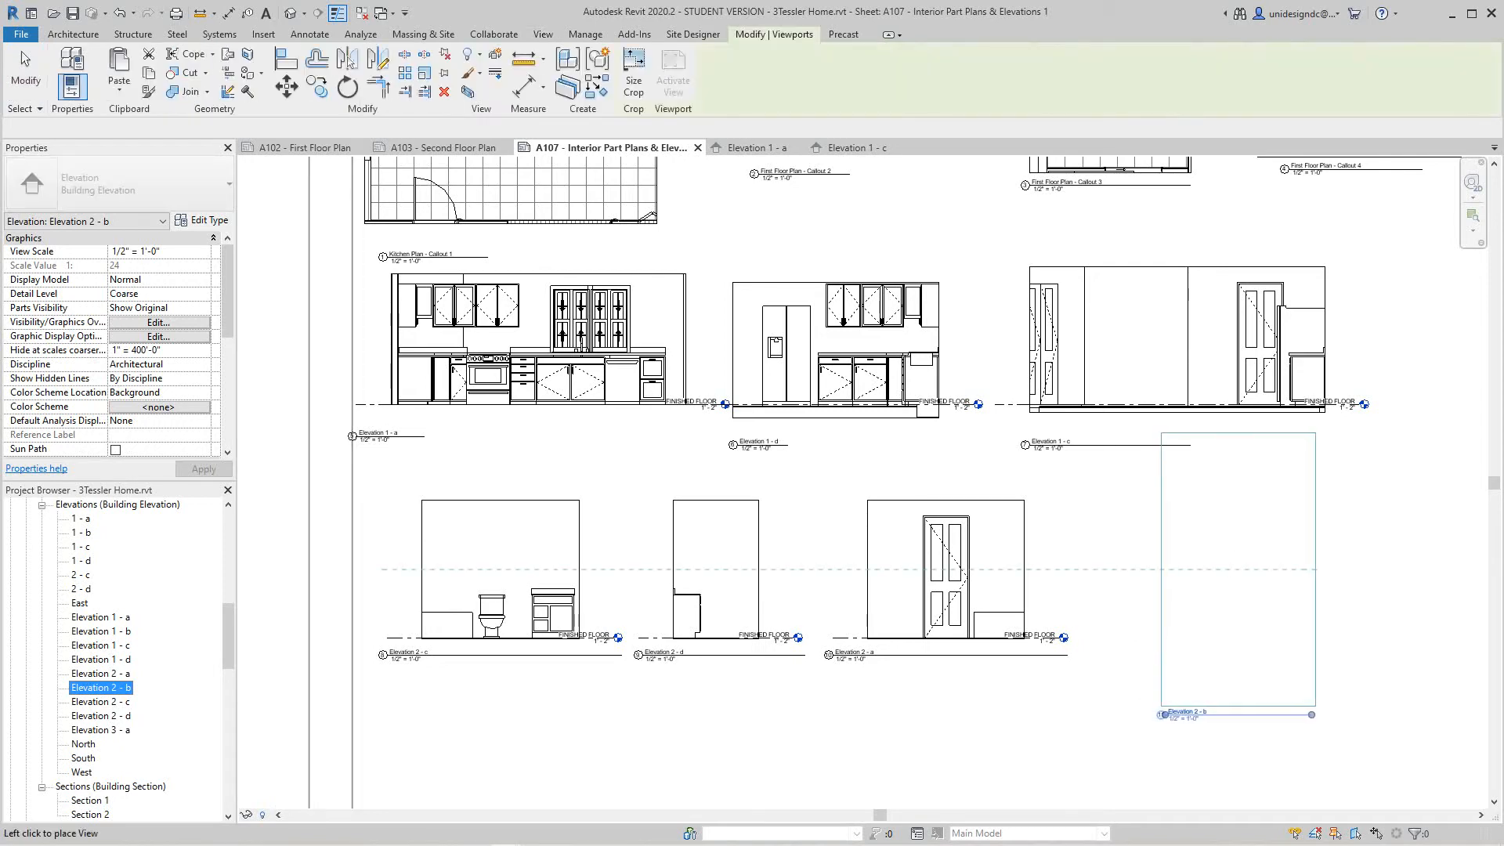
pyautogui.click(1237, 571)
pyautogui.scroll(1, 1221, 627)
pyautogui.scroll(1, 1203, 626)
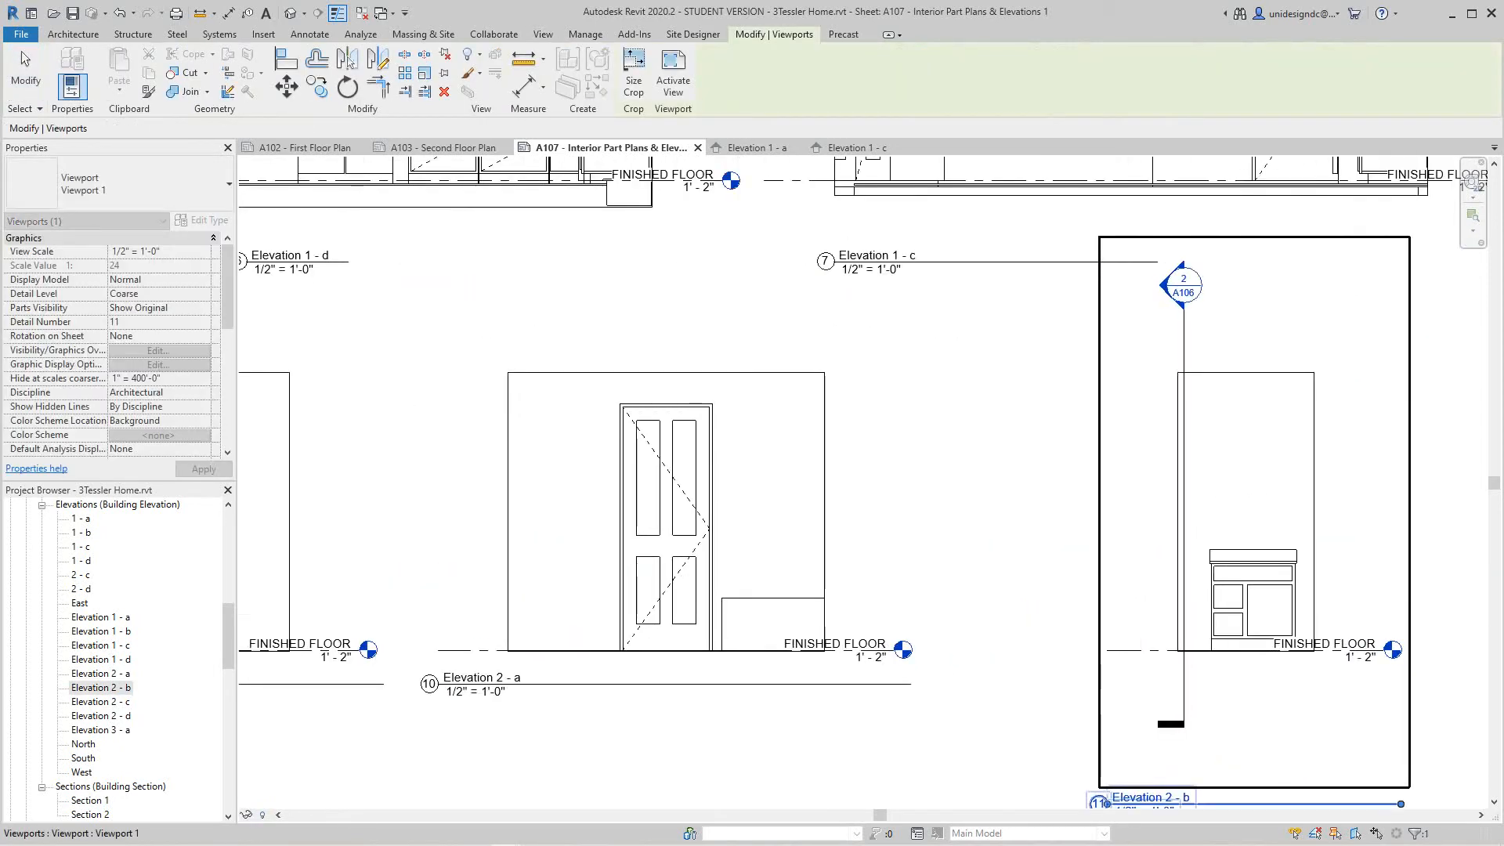
pyautogui.scroll(-2, 1203, 626)
pyautogui.moveTo(1203, 625); pyautogui.dragTo(1090, 557, button='middle')
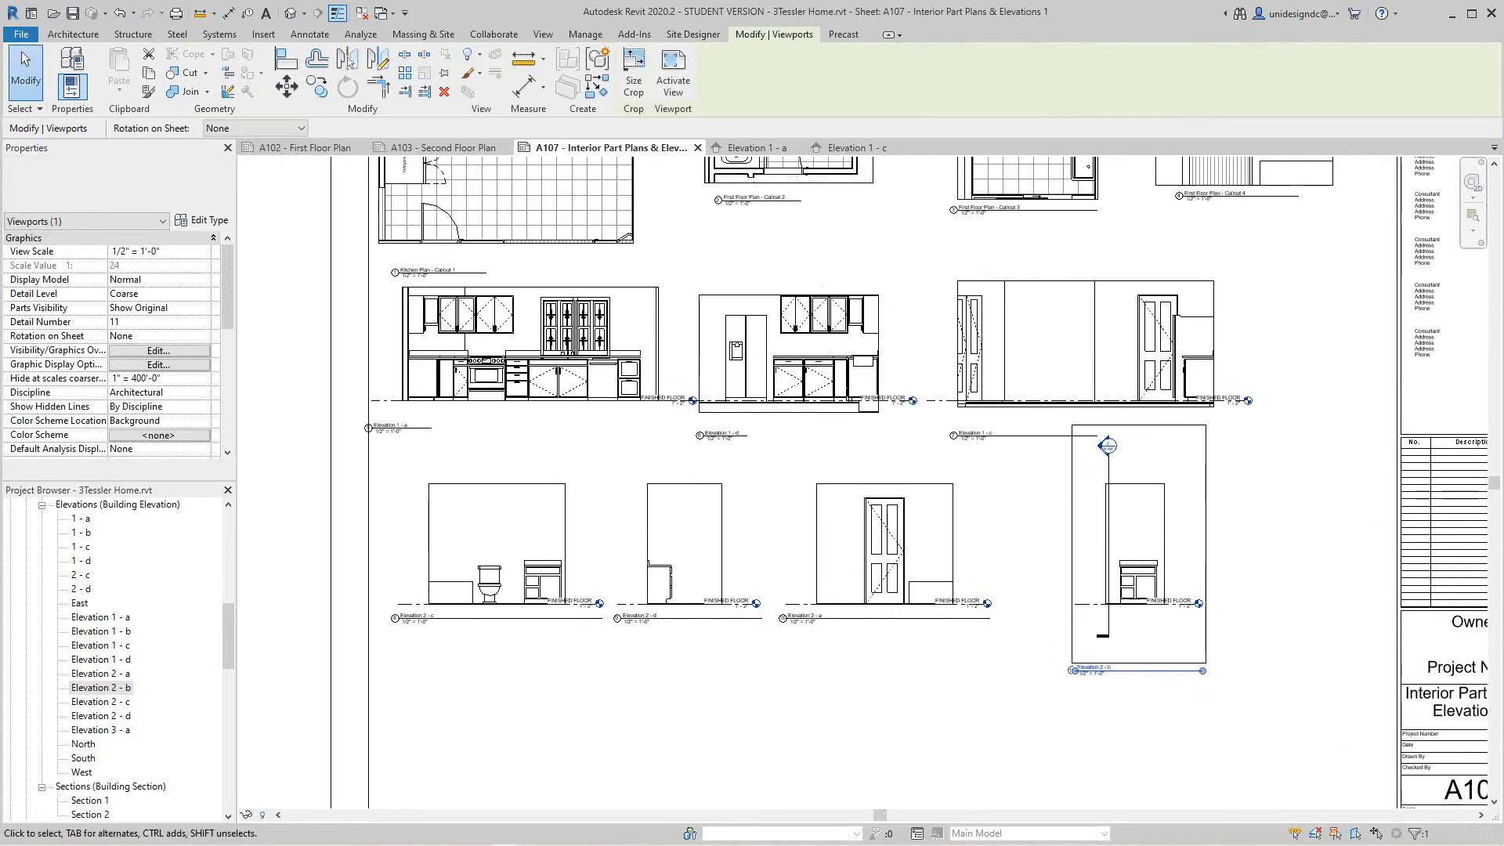
pyautogui.scroll(1, 1081, 408)
pyautogui.rightClick(1057, 511)
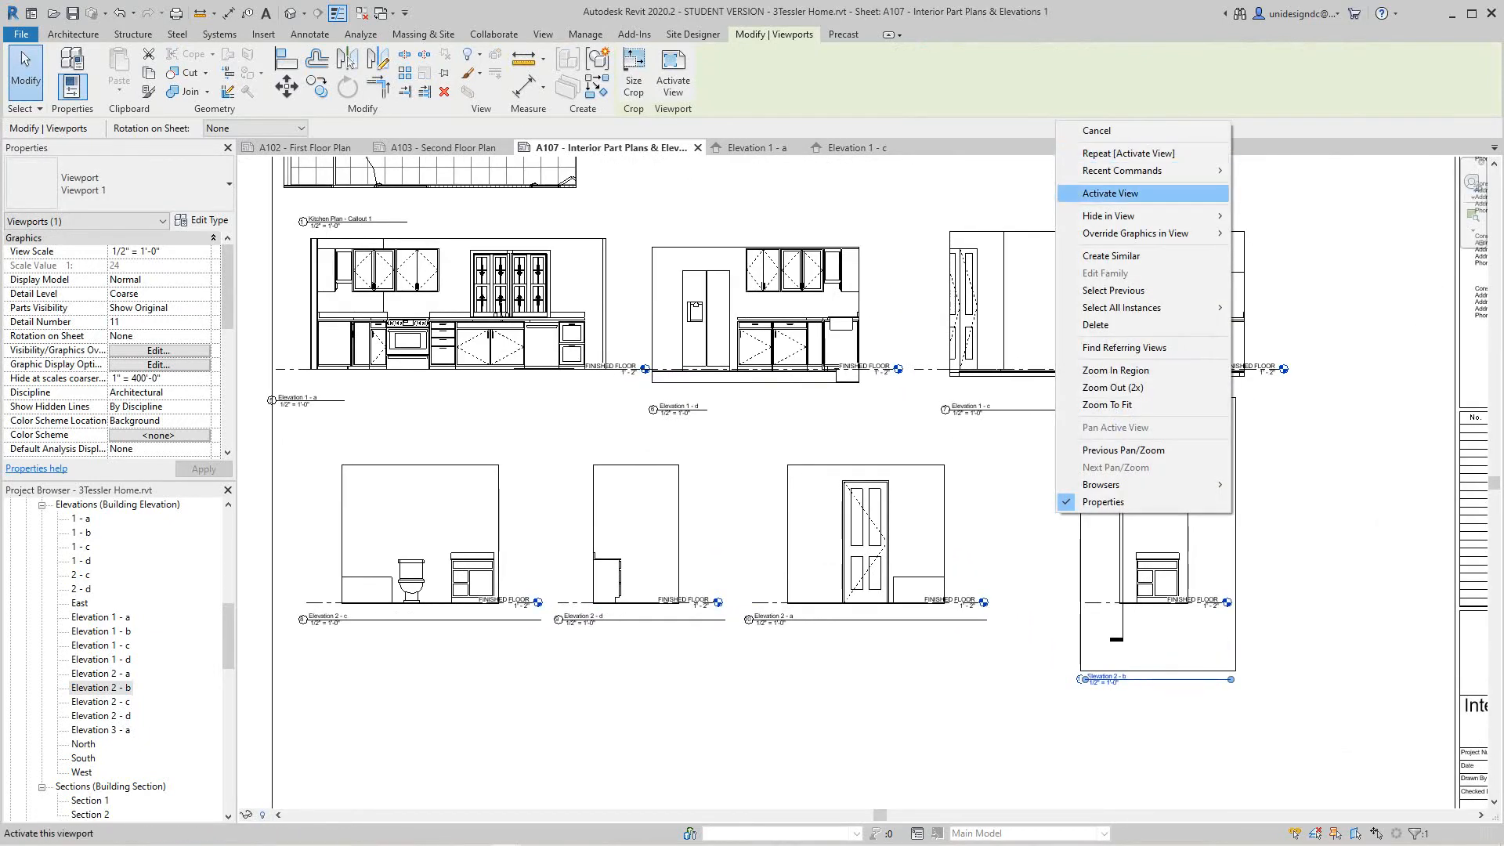
pyautogui.click(1109, 193)
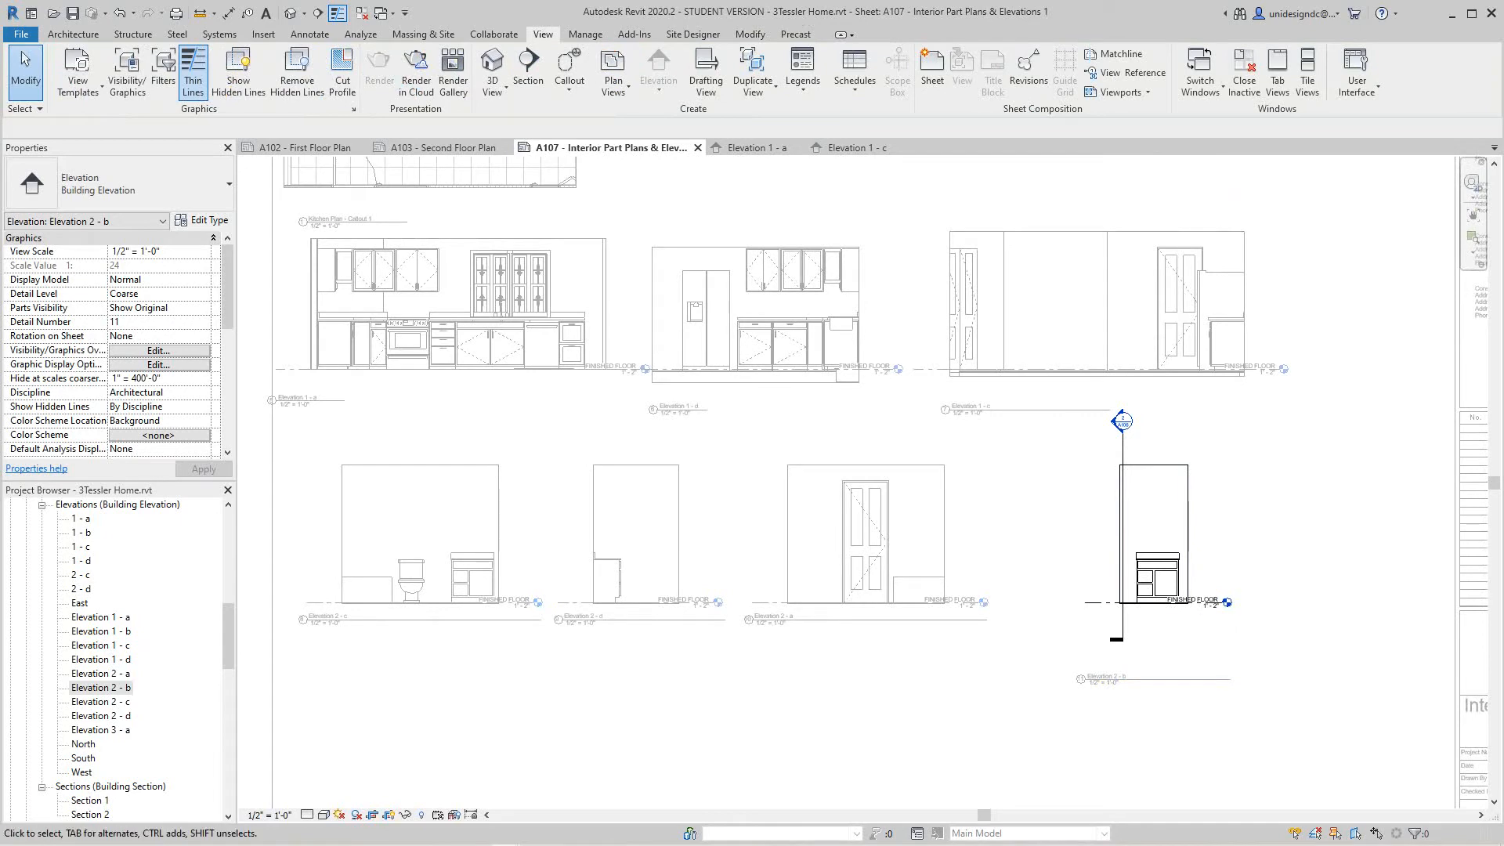
pyautogui.rightClick(1259, 559)
pyautogui.click(1317, 630)
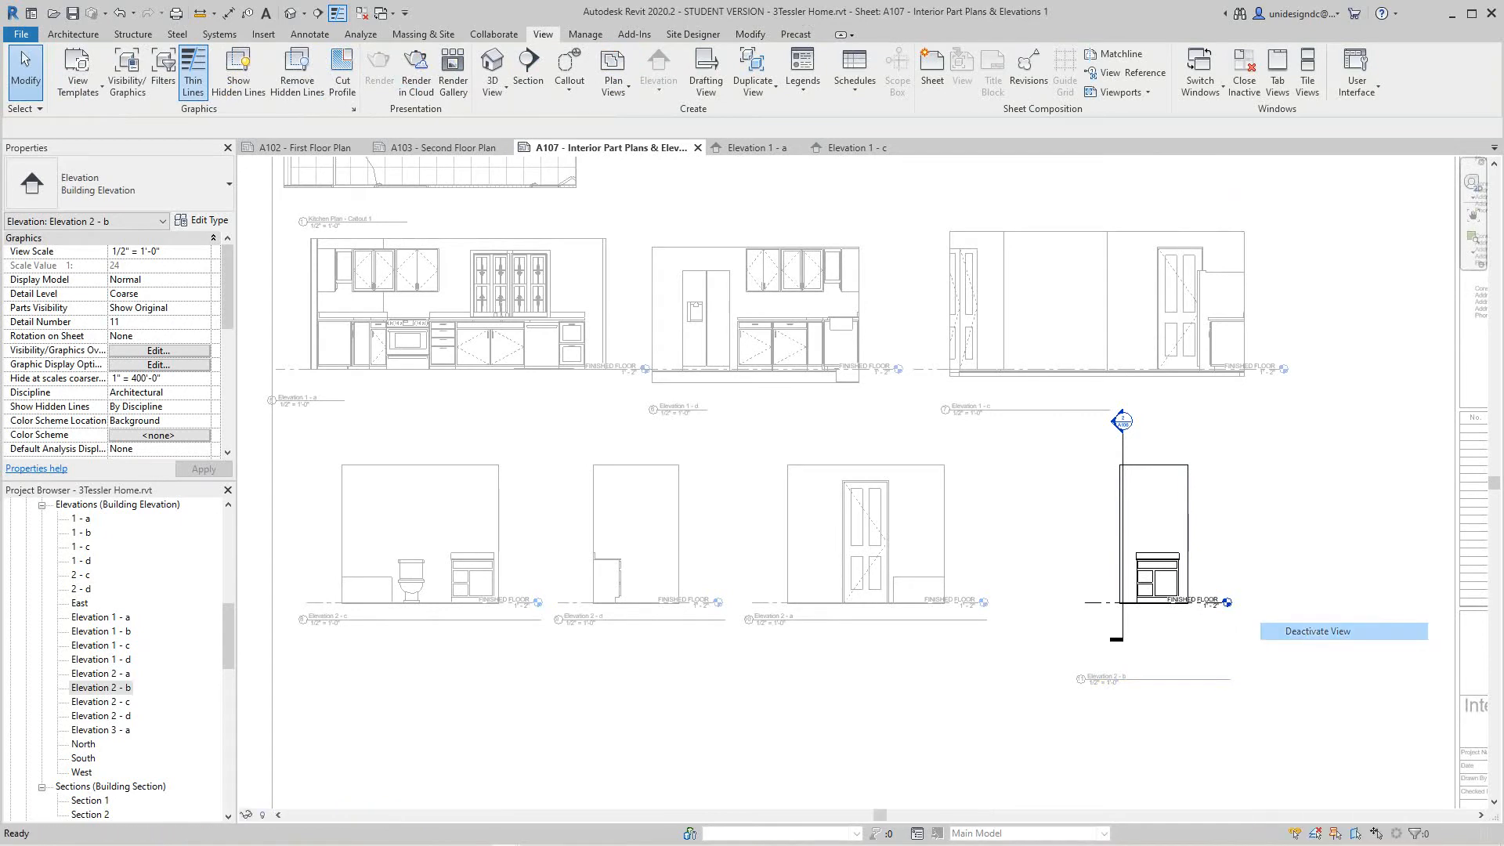
# Raise the Elevation 2 - b title level with its neighbours and move the viewport closer to Elevation 2 - a
pyautogui.click(1159, 650)
pyautogui.moveTo(1159, 620); pyautogui.dragTo(1036, 639)
pyautogui.click(1276, 626)
pyautogui.press('Escape')
# Shift the Elevation 2 - c, d, a and b viewports up and left, keeping them aligned in one row under the kitchen elevations
pyautogui.scroll(-2, 959, 630)
pyautogui.moveTo(705, 595); pyautogui.dragTo(807, 526, button='middle')
pyautogui.scroll(2, 807, 526)
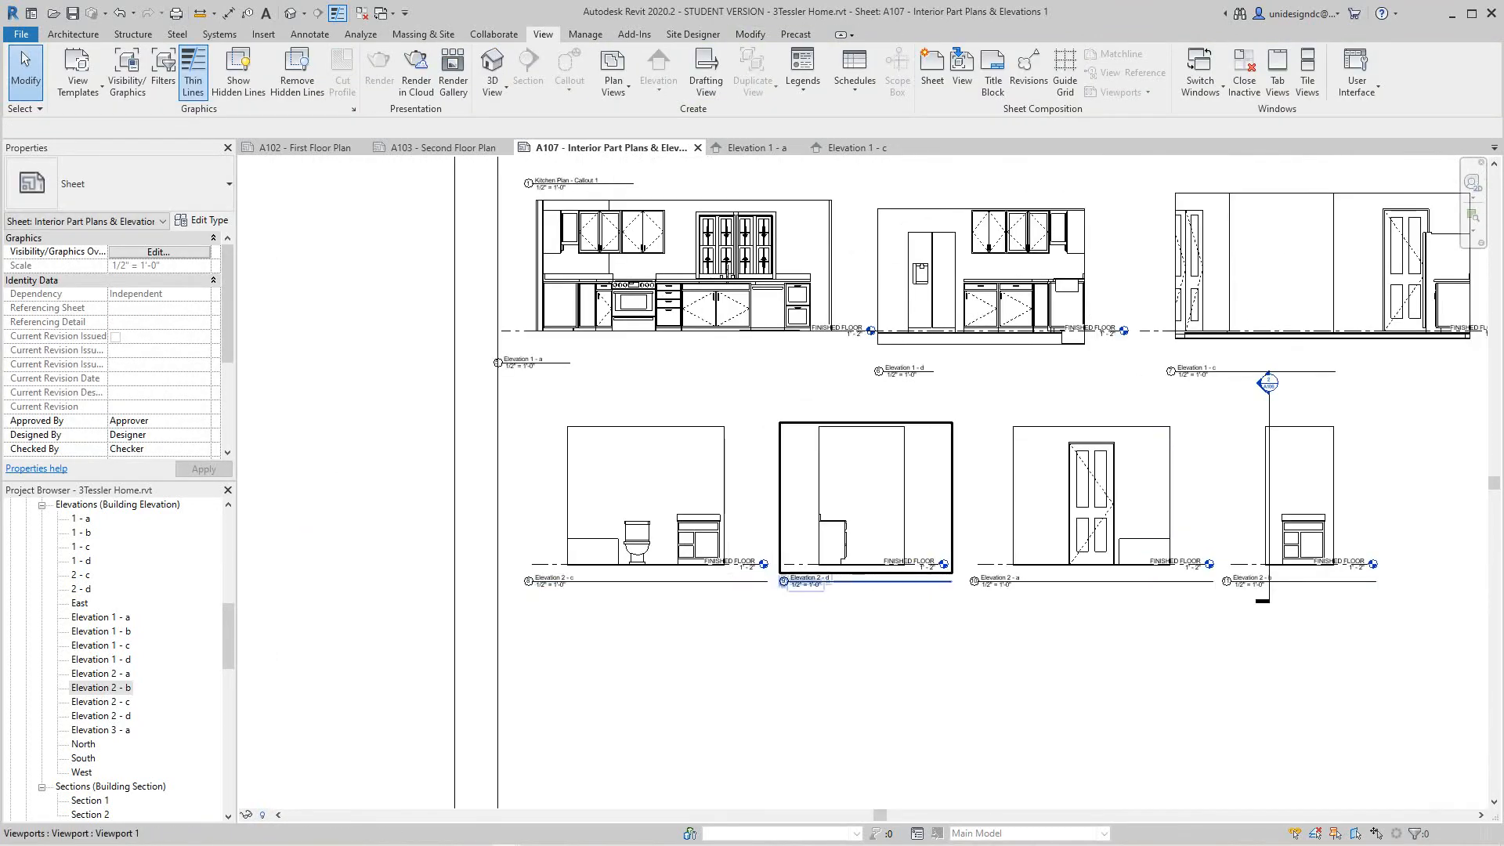
pyautogui.moveTo(724, 493); pyautogui.dragTo(693, 463)
pyautogui.press('Escape')
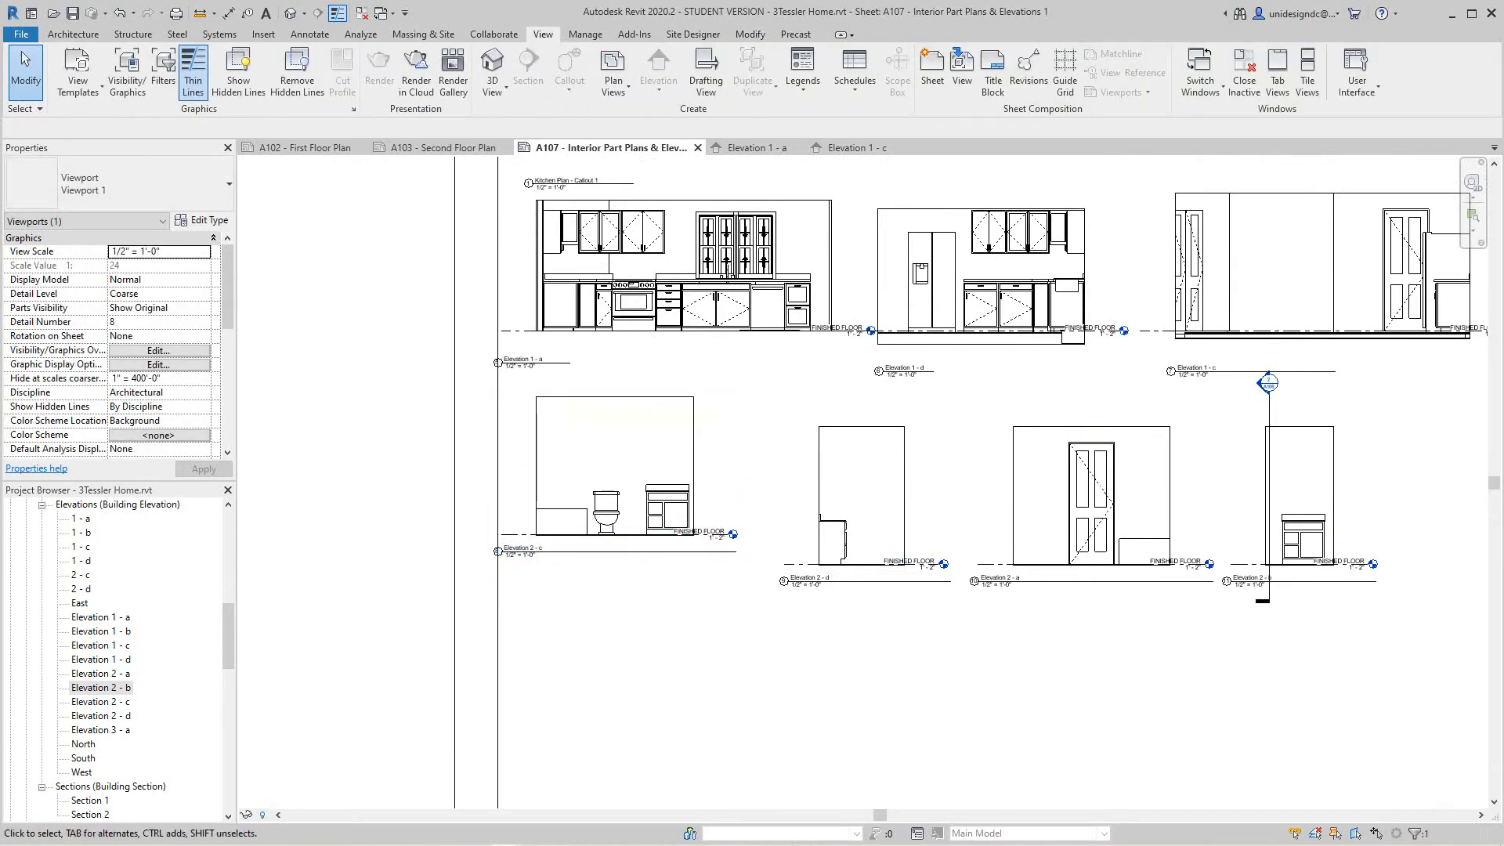
pyautogui.moveTo(865, 497); pyautogui.dragTo(823, 468)
pyautogui.moveTo(1094, 497); pyautogui.dragTo(1036, 468)
pyautogui.moveTo(1304, 495); pyautogui.dragTo(1235, 466)
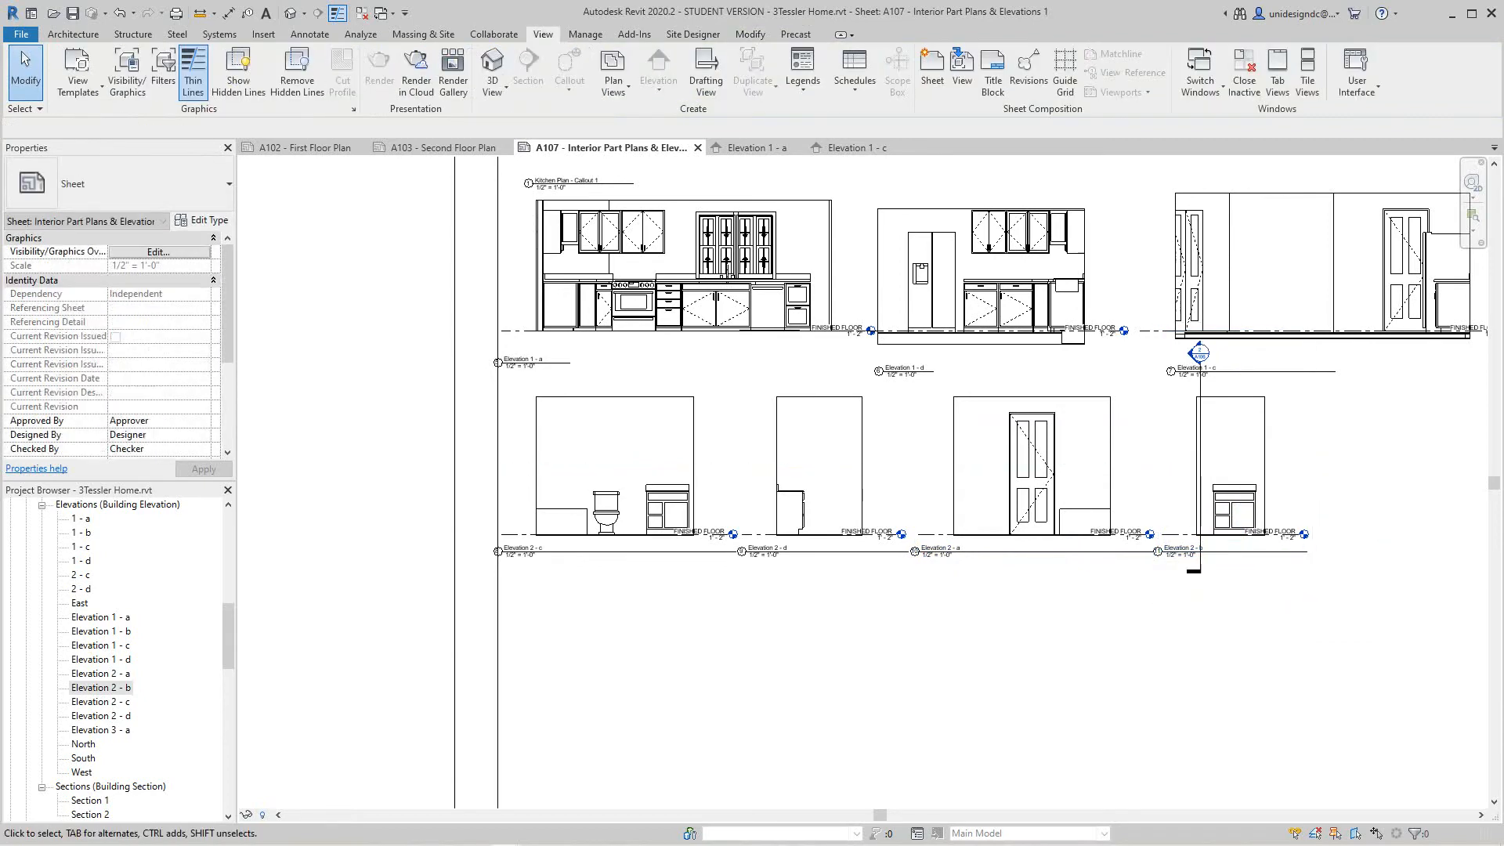
# Review the overall arrangement of plans and elevations on sheet A107 and the remaining elevation views in the project
pyautogui.scroll(-3, 1134, 739)
pyautogui.moveTo(1133, 740); pyautogui.dragTo(1134, 740, button='middle')
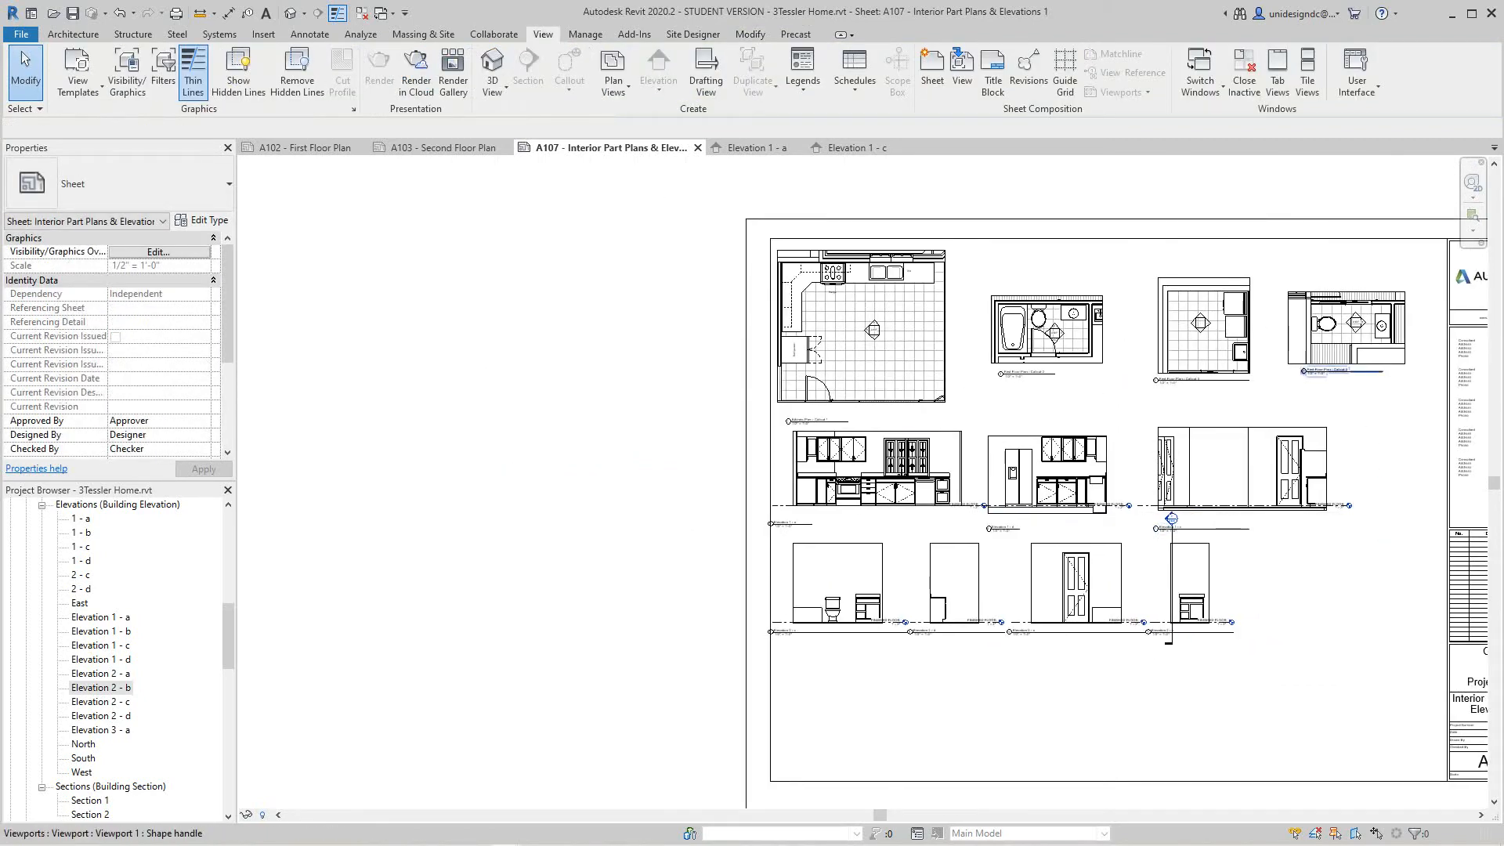
pyautogui.scroll(2, 1303, 368)
pyautogui.scroll(-1, 1211, 702)
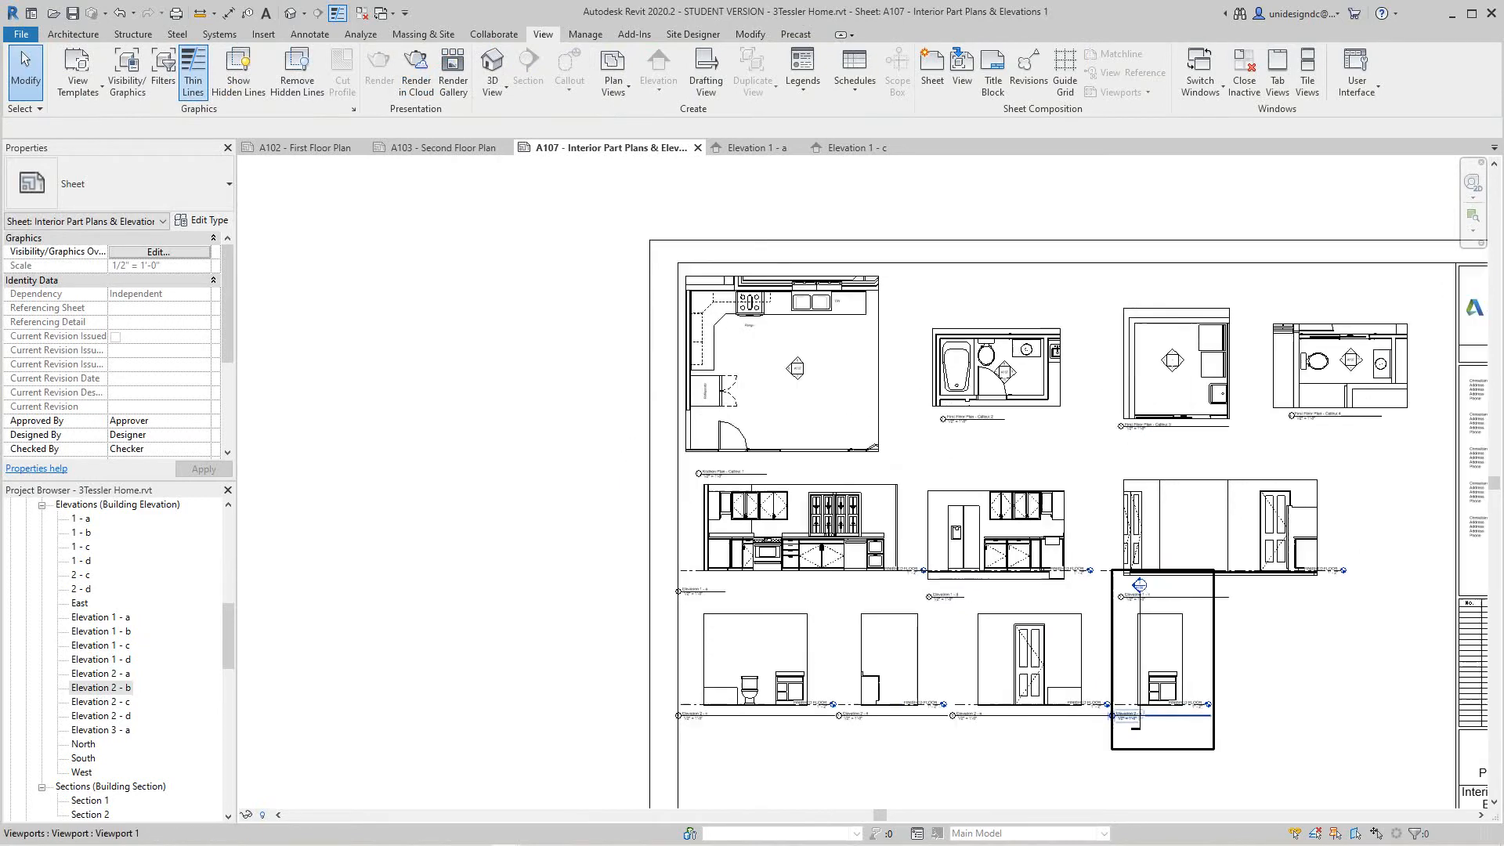
pyautogui.moveTo(1126, 641)
pyautogui.mouseDown(button='middle')
pyautogui.moveTo(1105, 625)
pyautogui.moveTo(1069, 513)
pyautogui.mouseUp(button='middle')
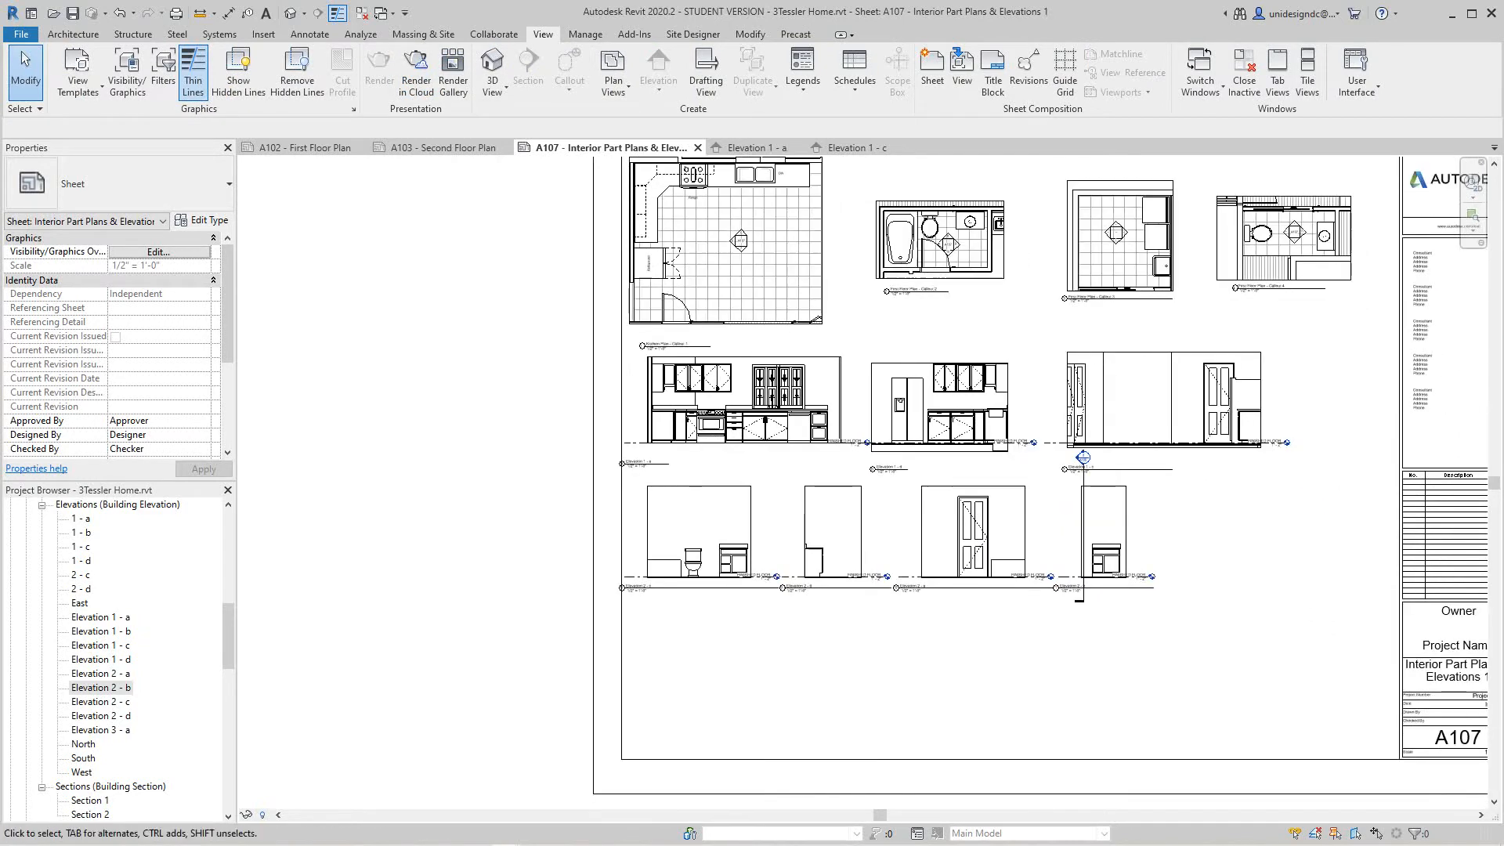
pyautogui.scroll(-1, 679, 616)
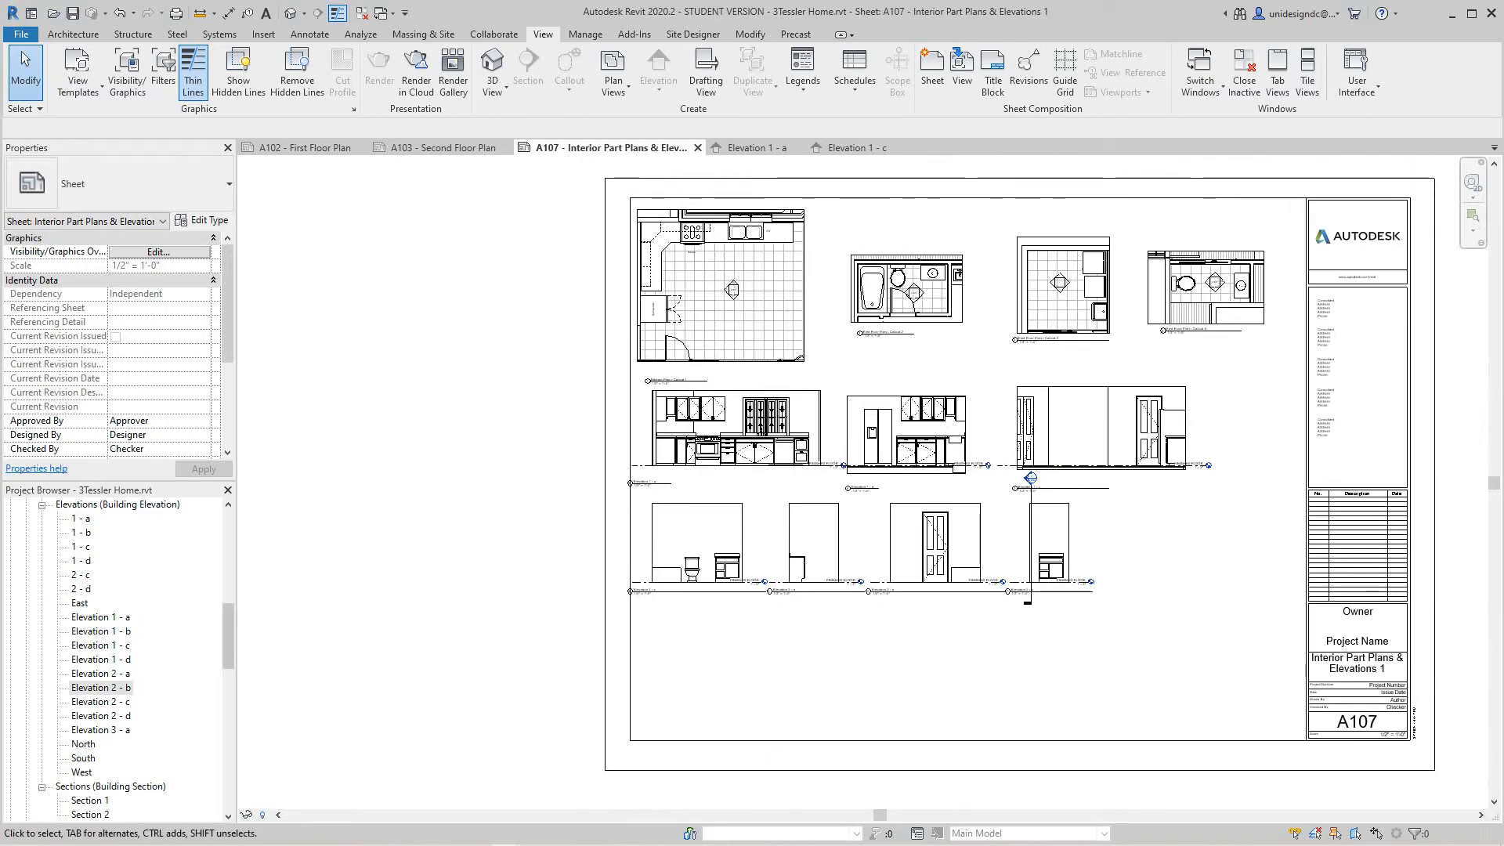
pyautogui.scroll(-1, 118, 662)
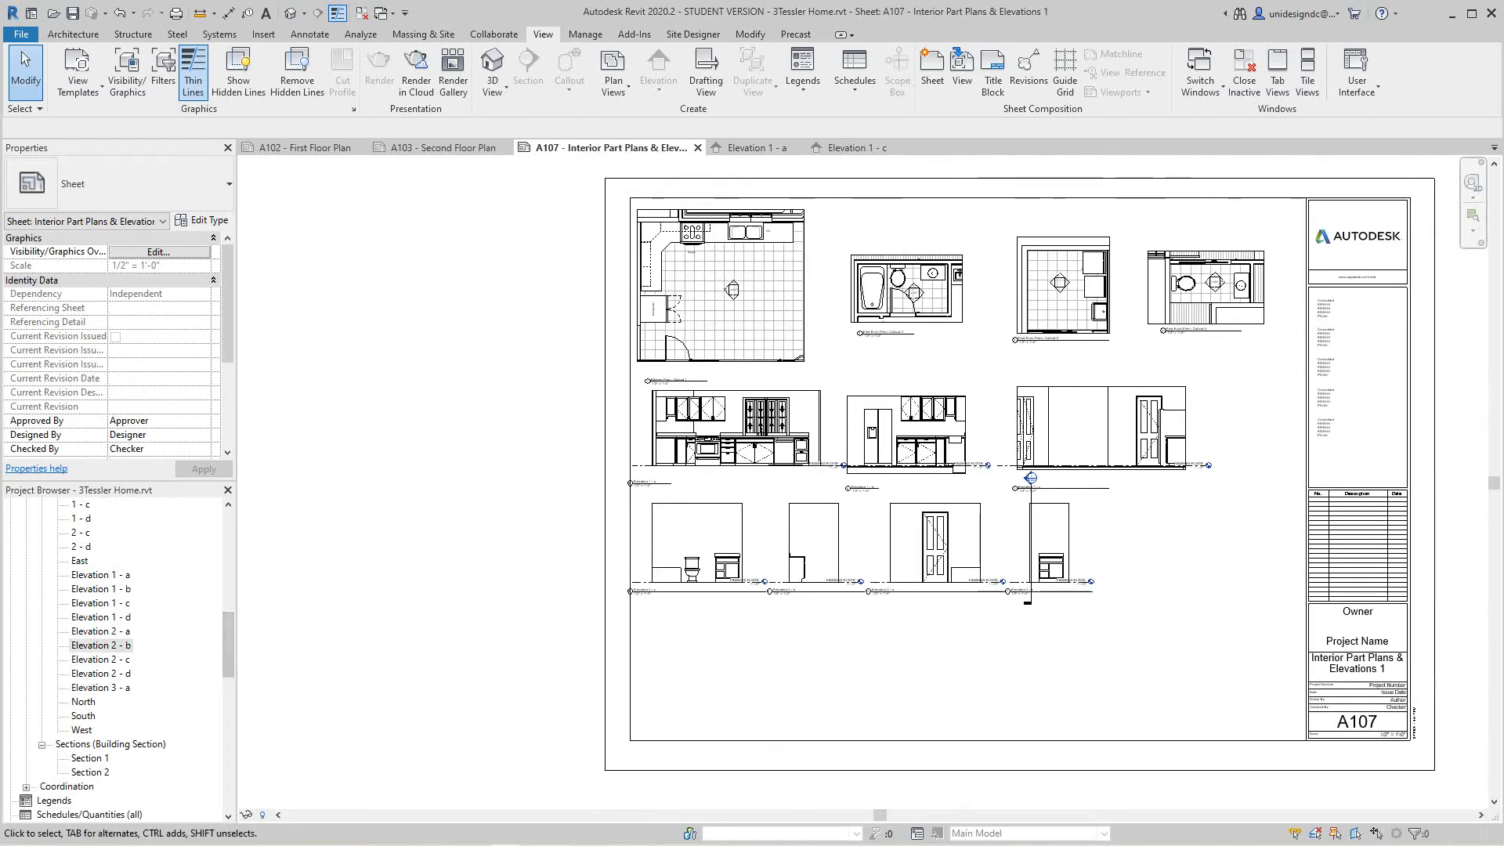
# Compare the elevation marker numbers in First Floor Plan - Callout 2 with the bathroom elevations placed on the sheet
pyautogui.scroll(4, 1106, 591)
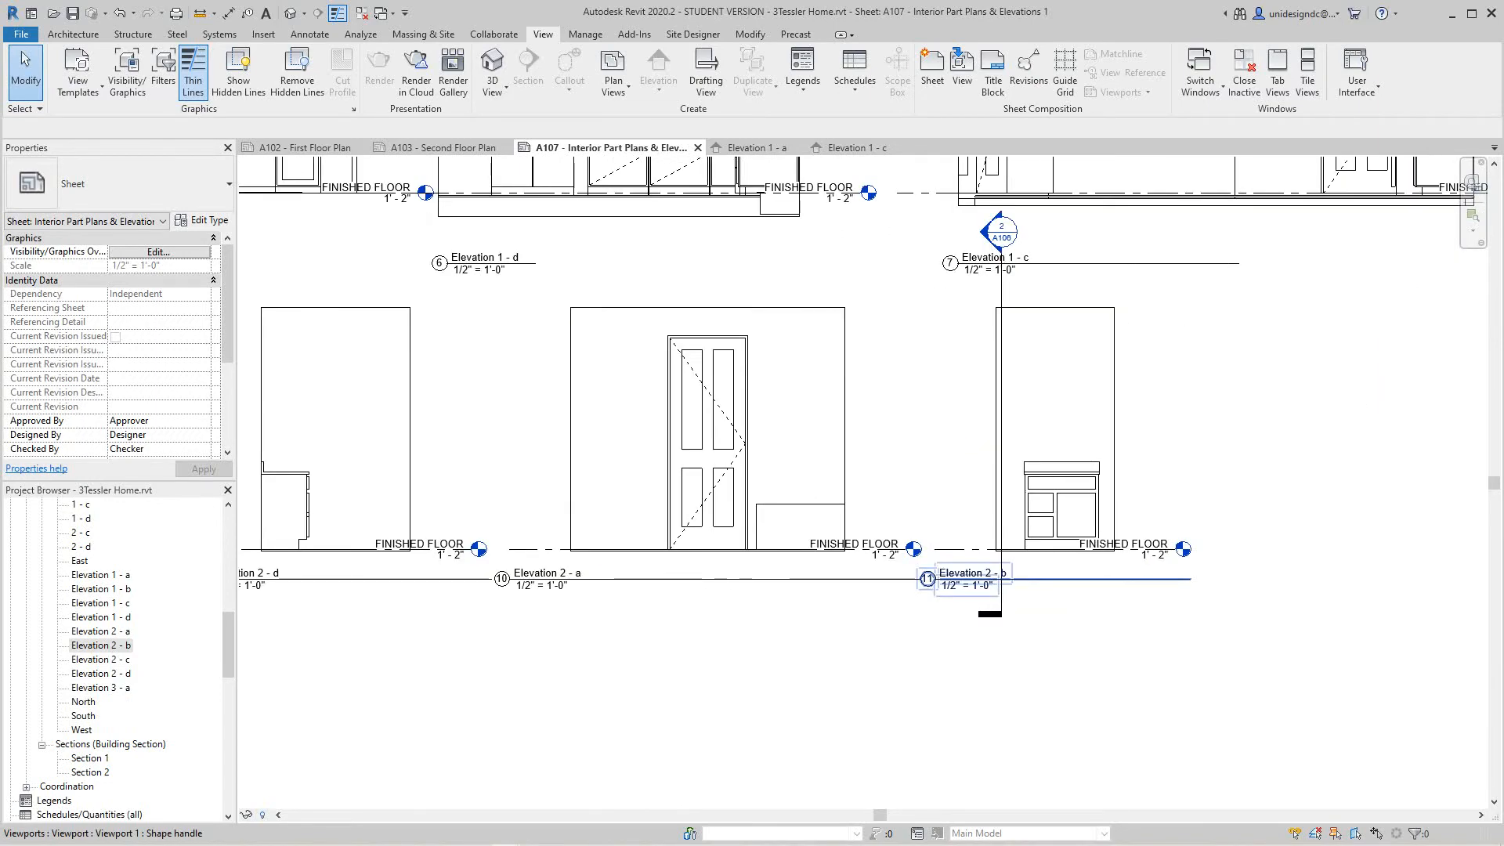
pyautogui.moveTo(1108, 218); pyautogui.dragTo(1075, 311, button='middle')
pyautogui.scroll(5, 1075, 312)
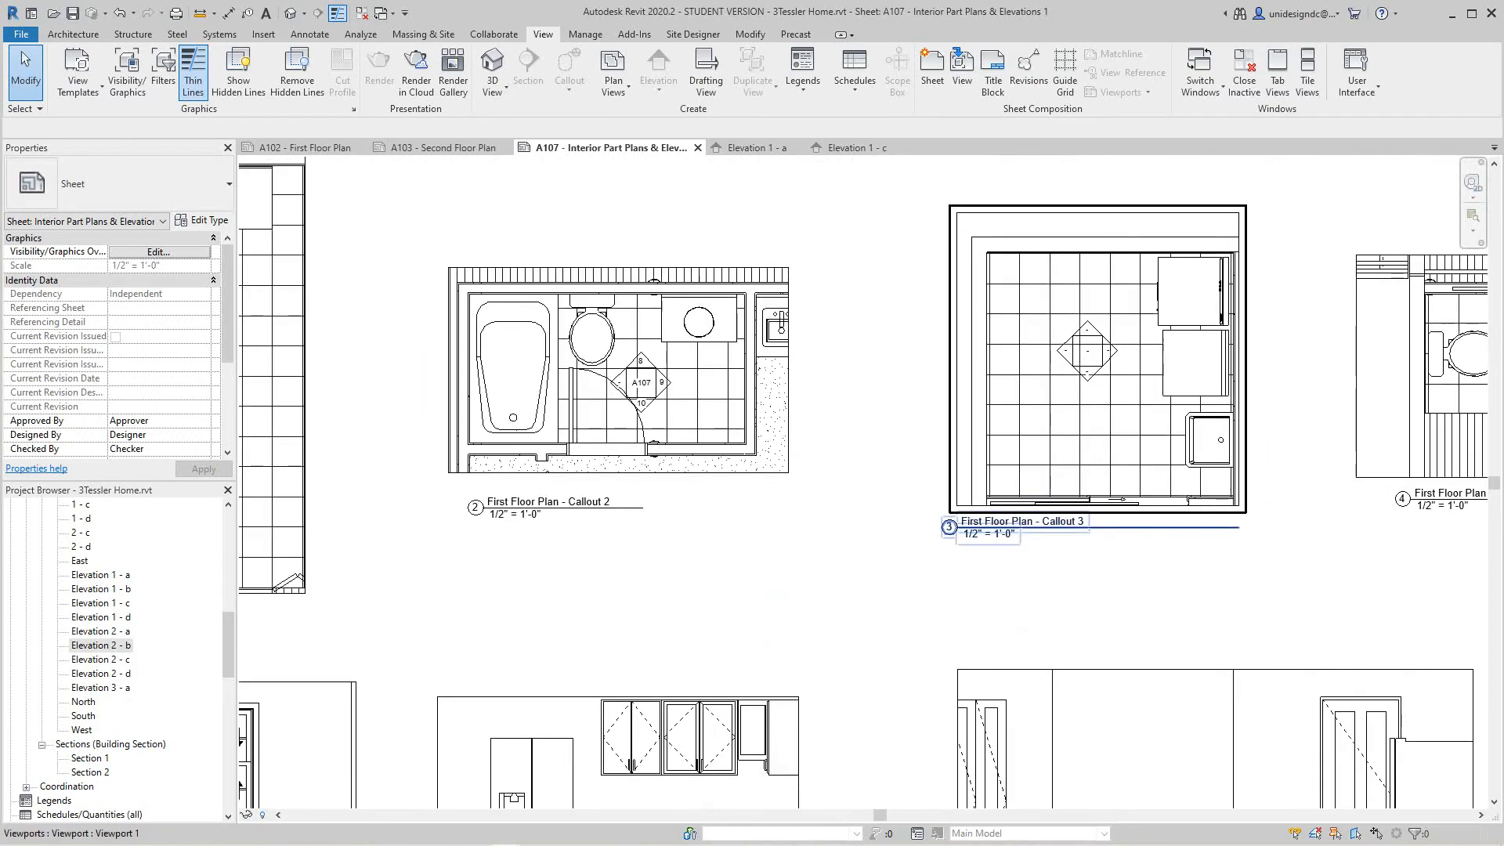
pyautogui.scroll(4, 627, 384)
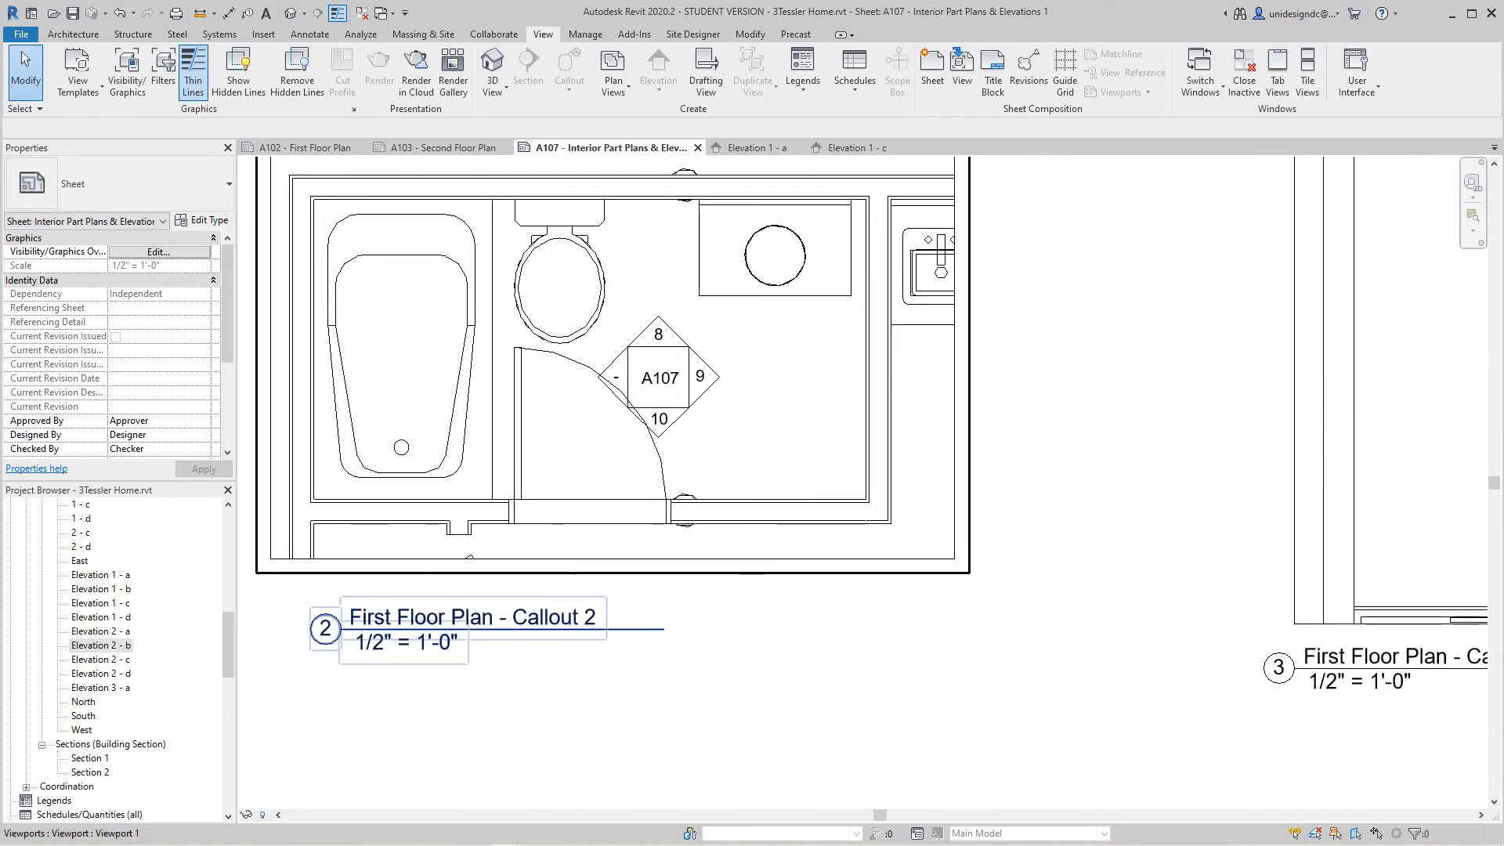
pyautogui.scroll(-5, 594, 382)
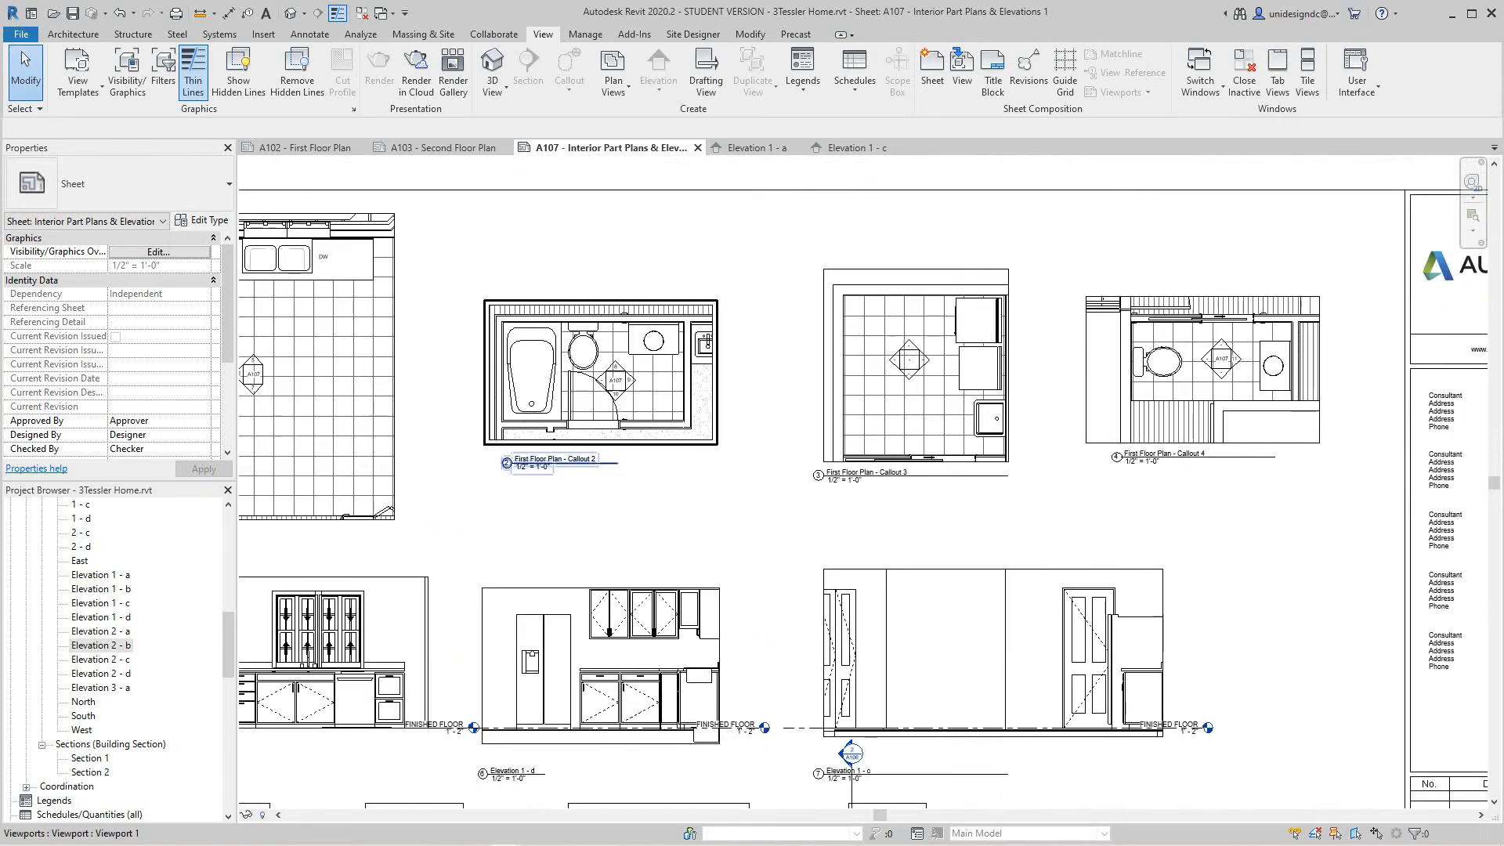
pyautogui.scroll(-3, 552, 462)
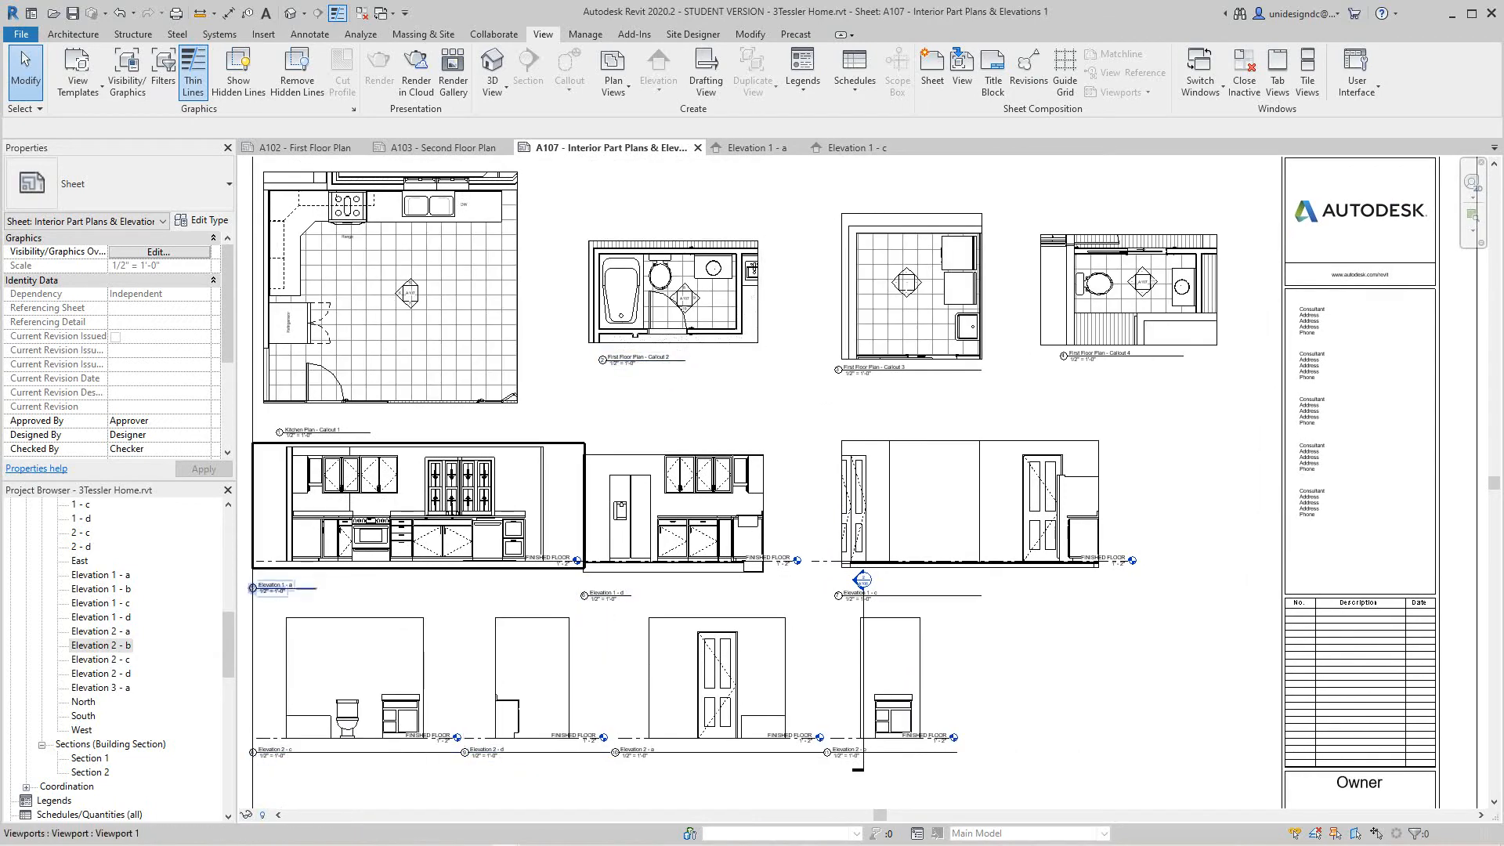
pyautogui.scroll(1, 917, 689)
pyautogui.scroll(5, 884, 783)
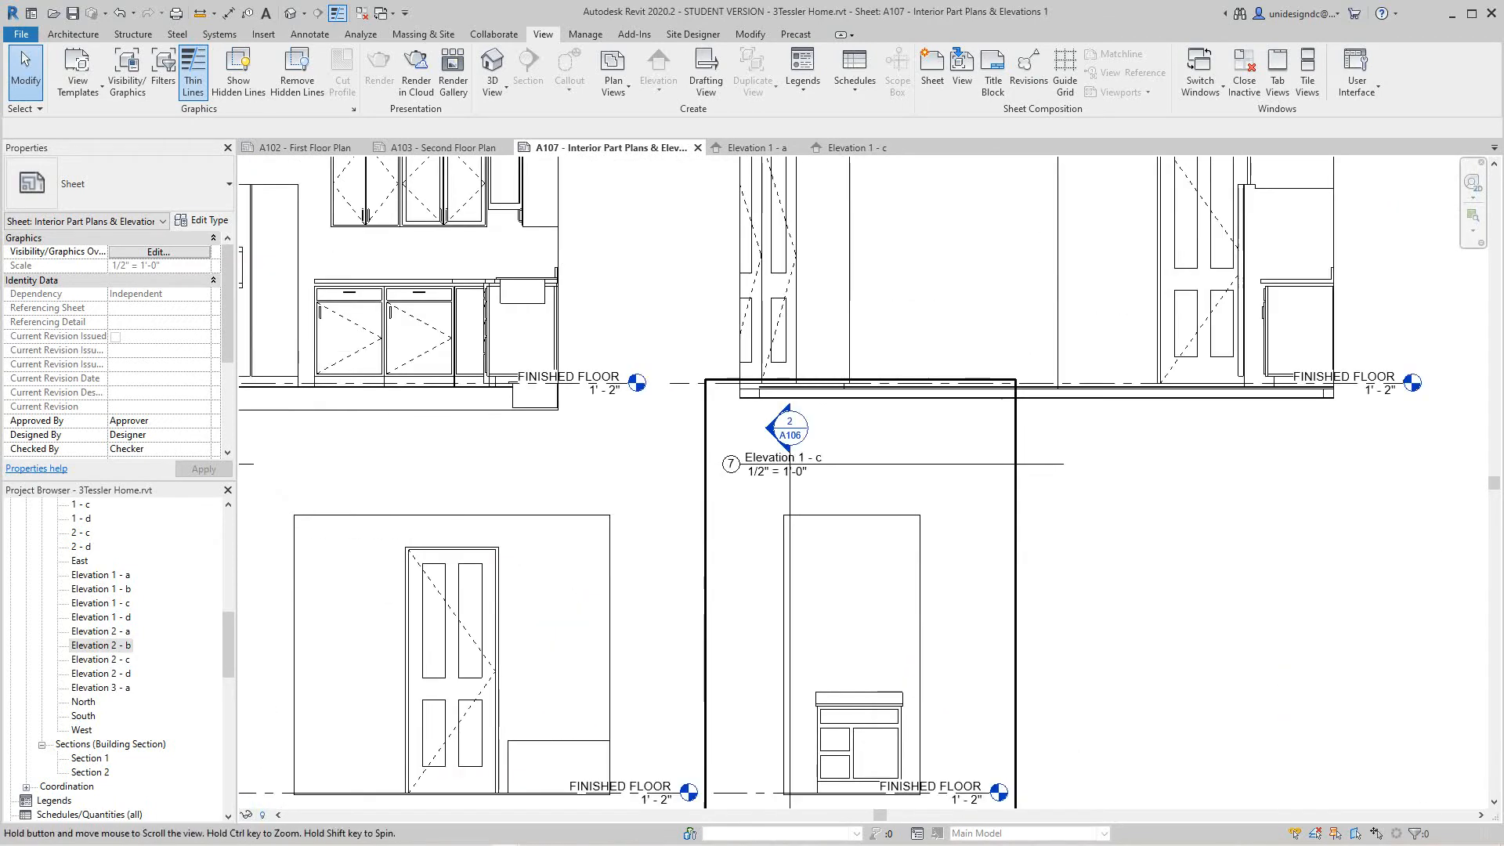
pyautogui.moveTo(884, 705); pyautogui.dragTo(1217, 674, button='middle')
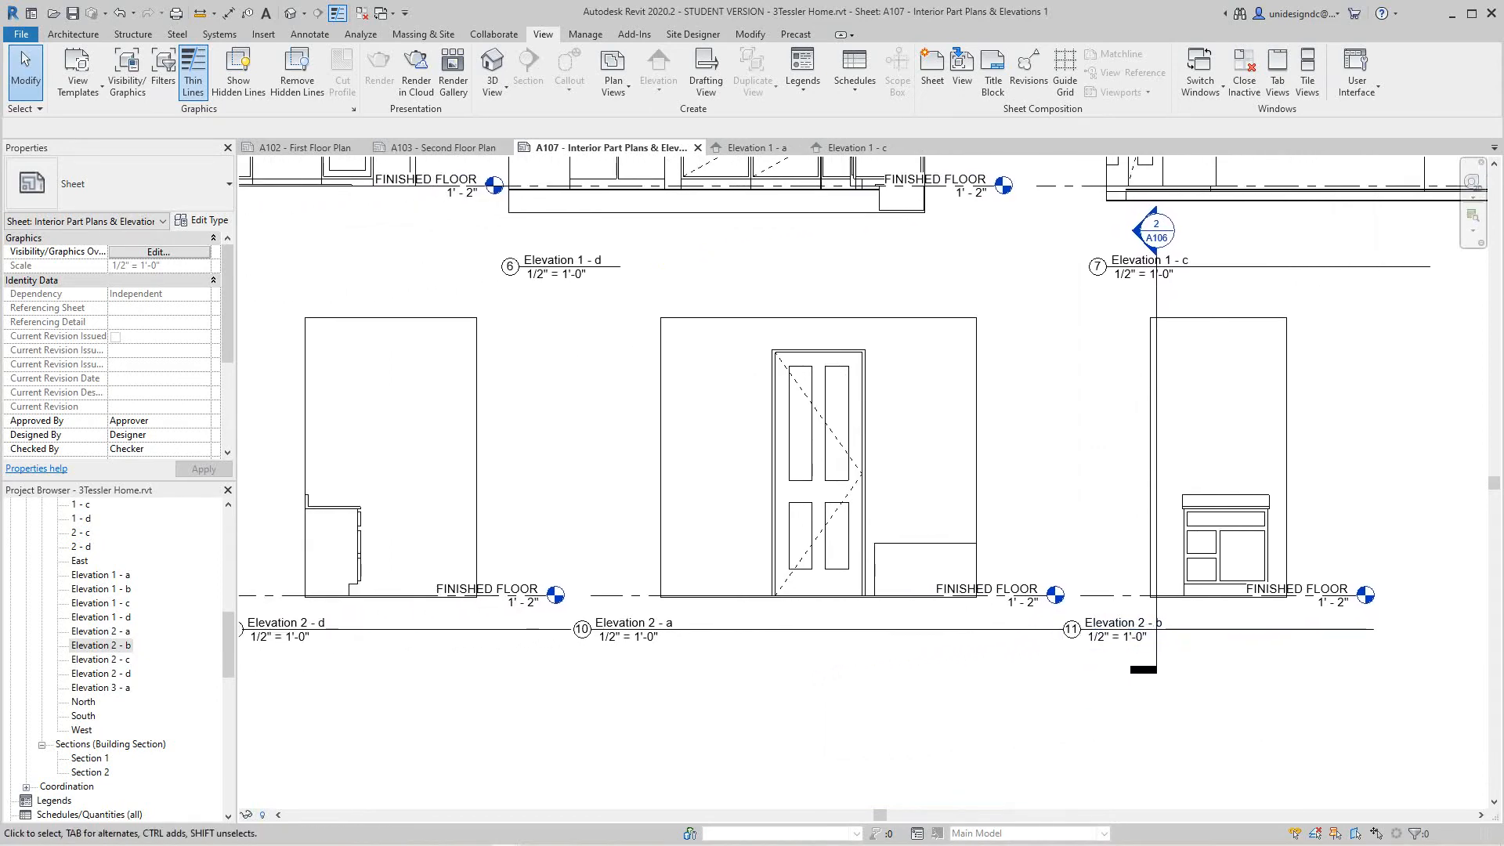
# Open the Elevation 2 - d view to inspect it, close it, and return to the plans on sheet A107
pyautogui.doubleClick(101, 673)
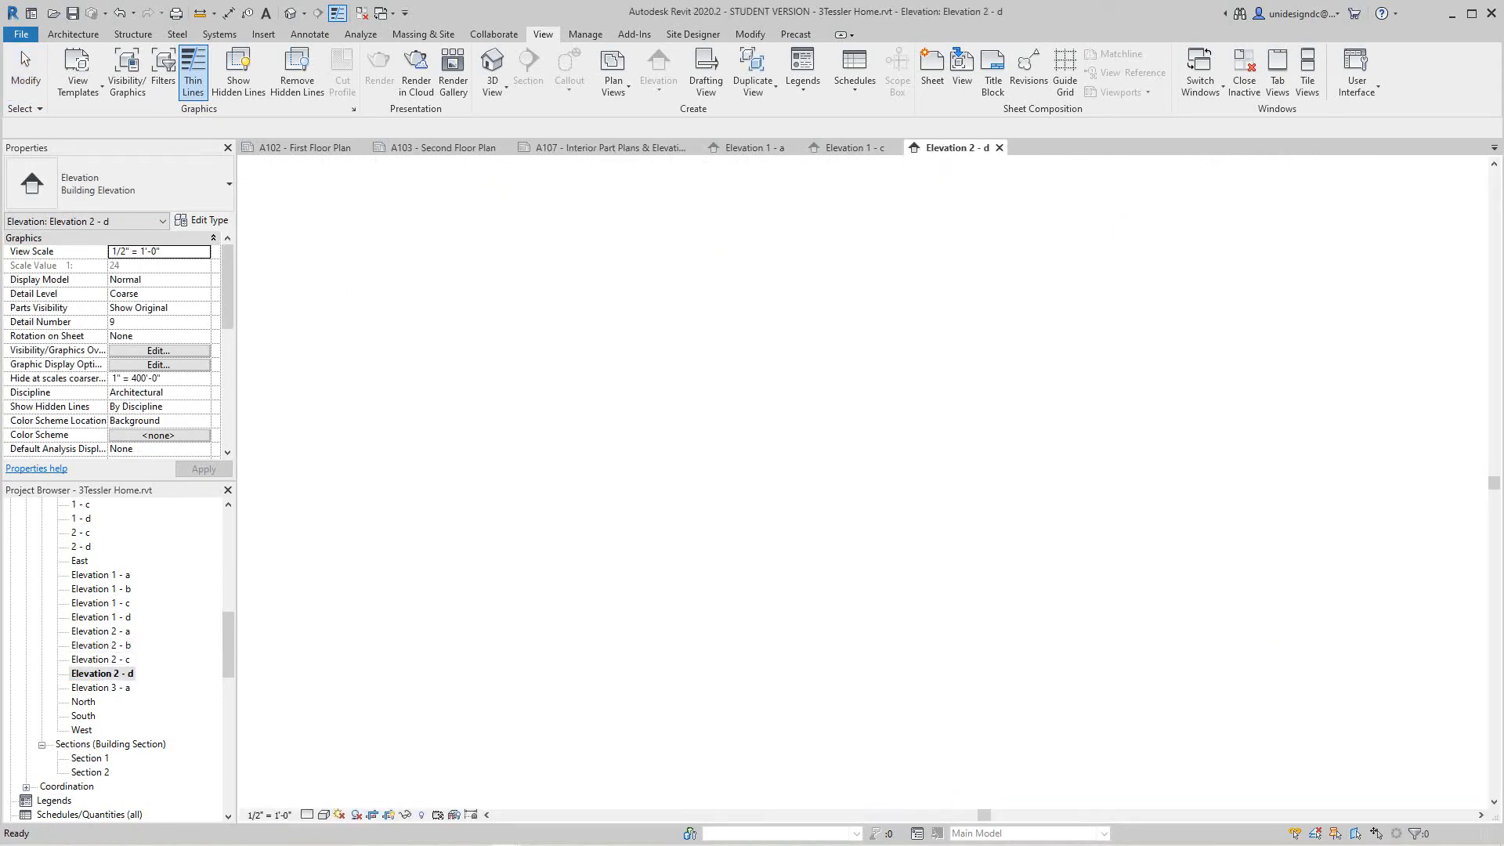
pyautogui.scroll(-3, 623, 646)
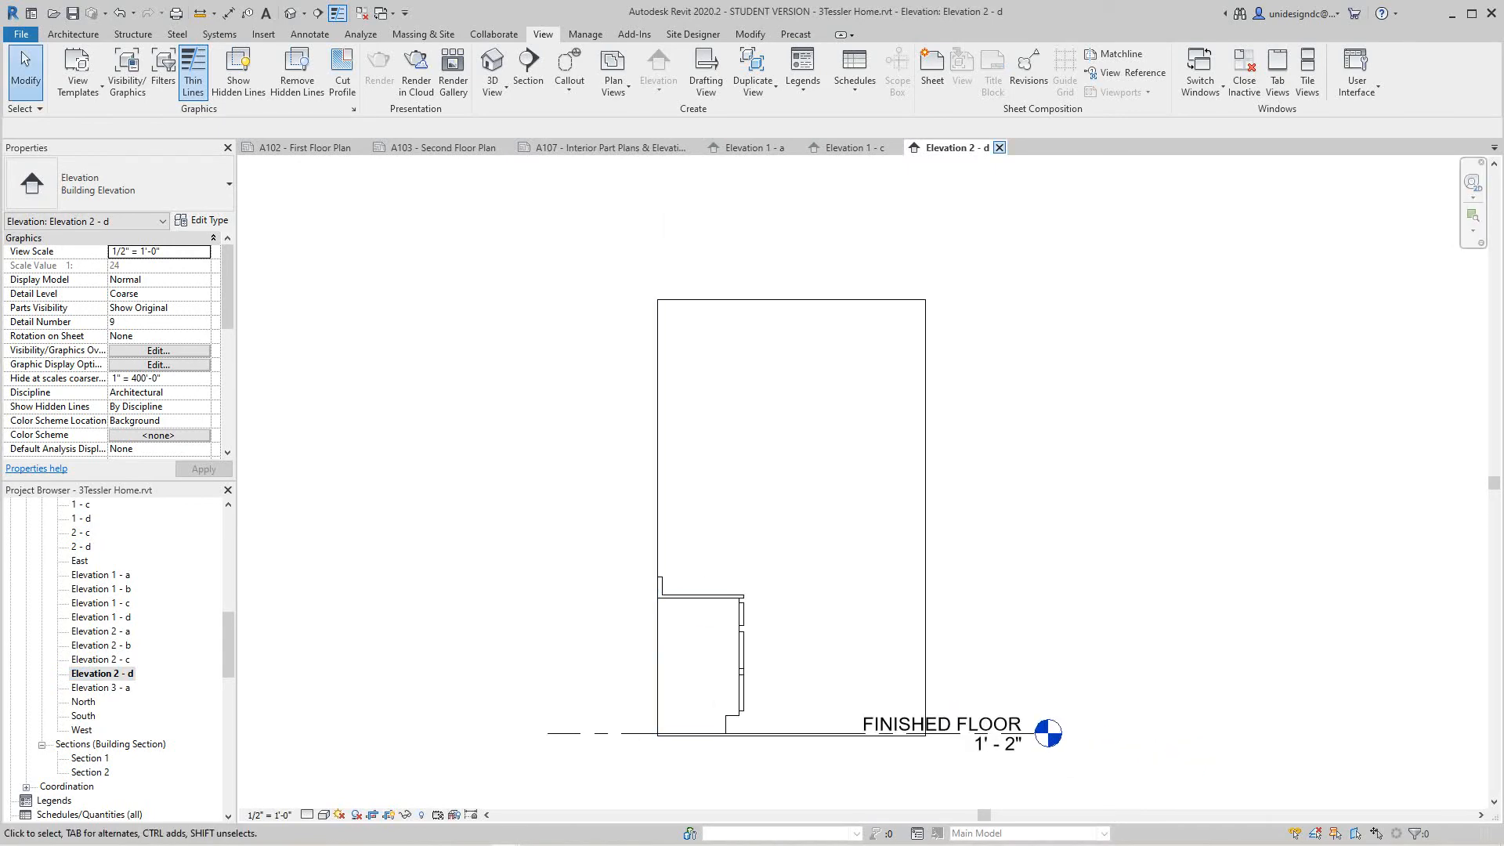
pyautogui.click(1000, 147)
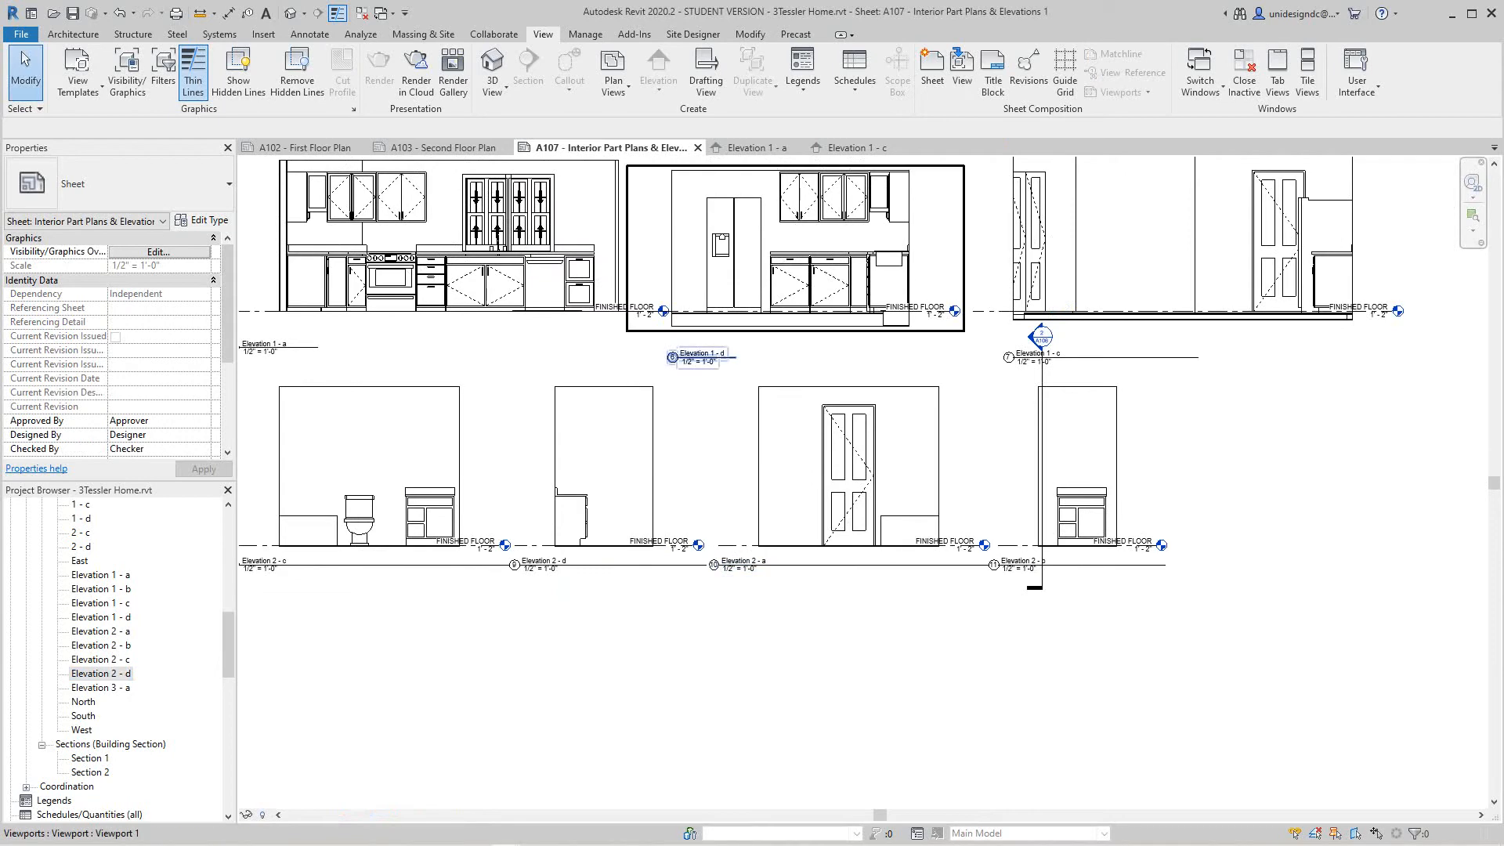
pyautogui.moveTo(699, 357); pyautogui.dragTo(722, 683, button='middle')
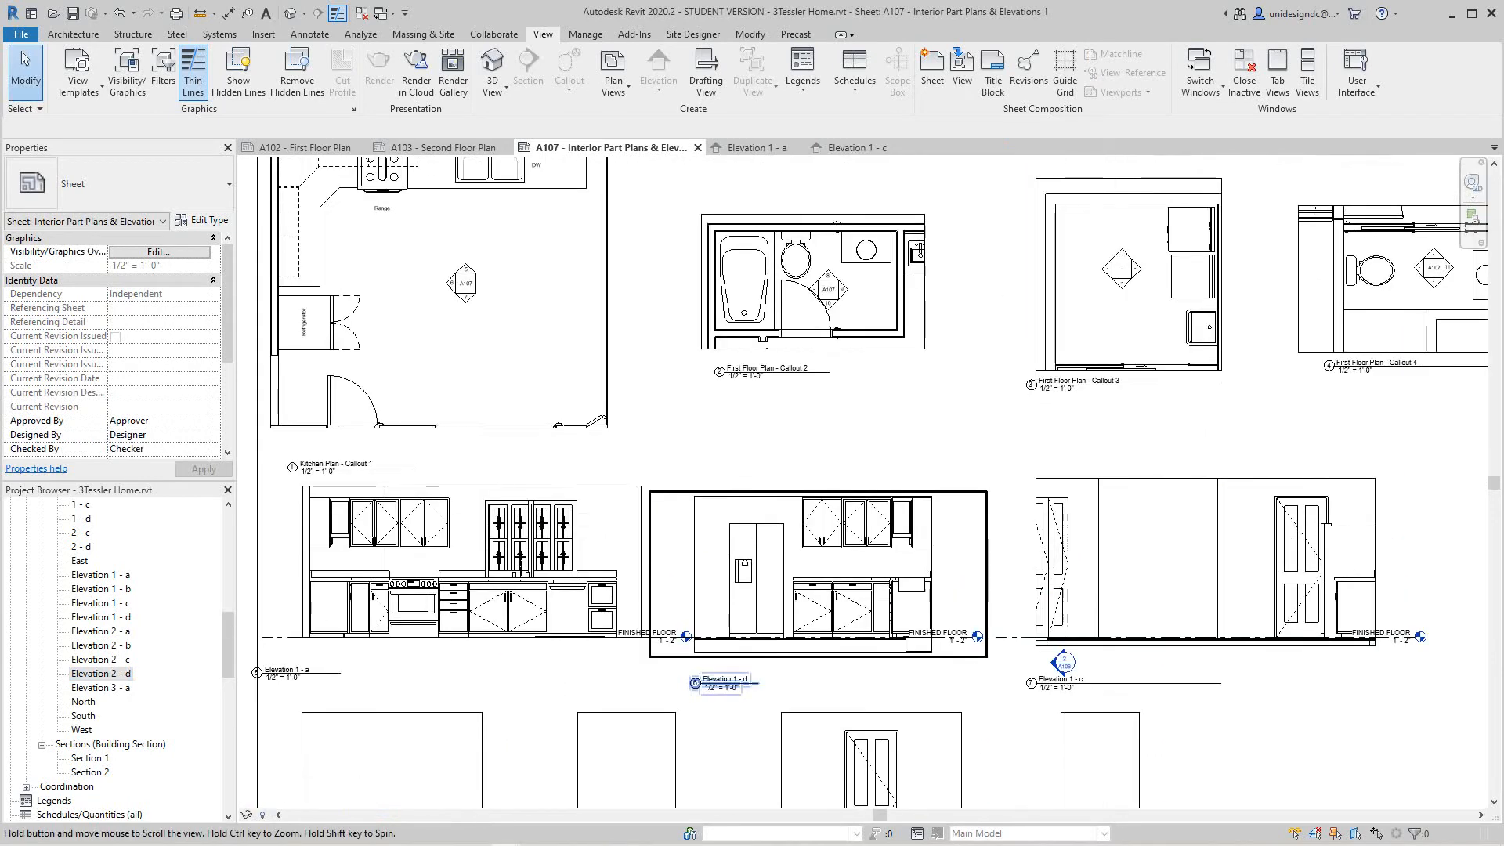
# Activate First Floor Plan - Callout 2, inspect Elevation 1 - b through its unnumbered marker arrow, close that elevation and deactivate the plan view
pyautogui.scroll(6, 823, 305)
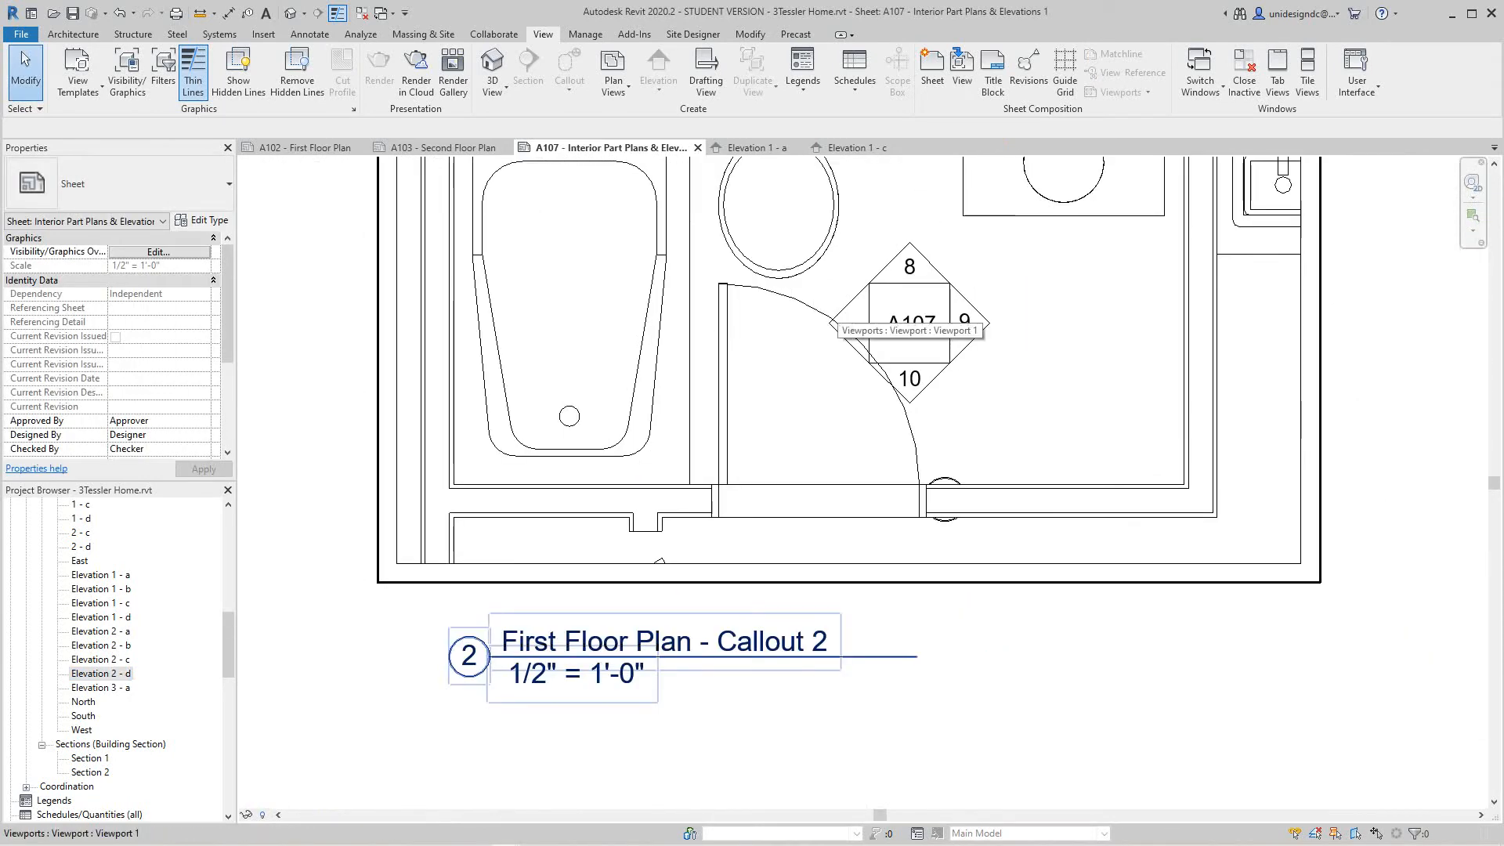
pyautogui.rightClick(845, 316)
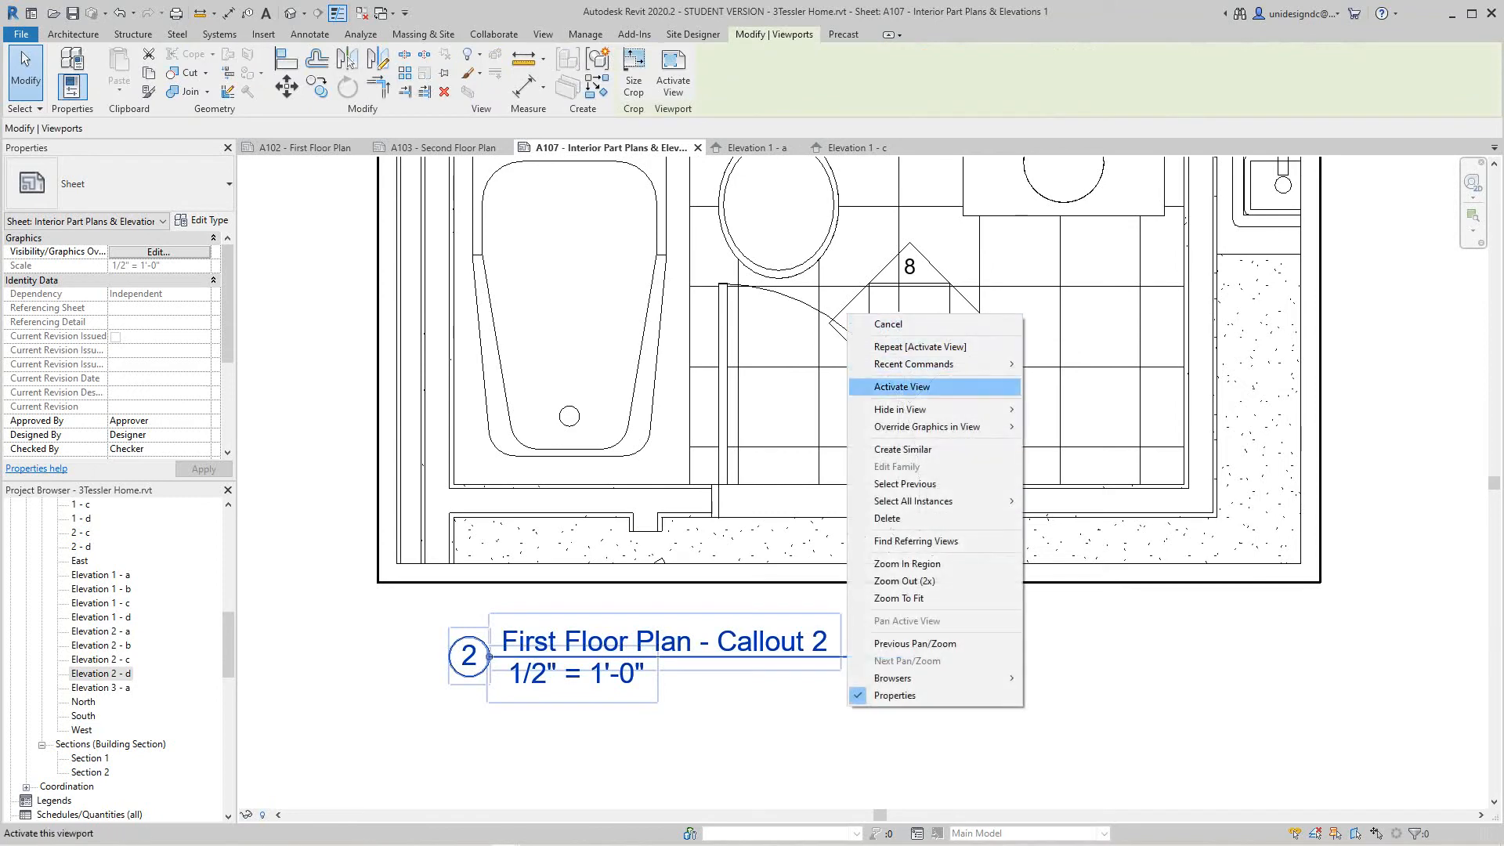
pyautogui.click(901, 386)
pyautogui.doubleClick(848, 322)
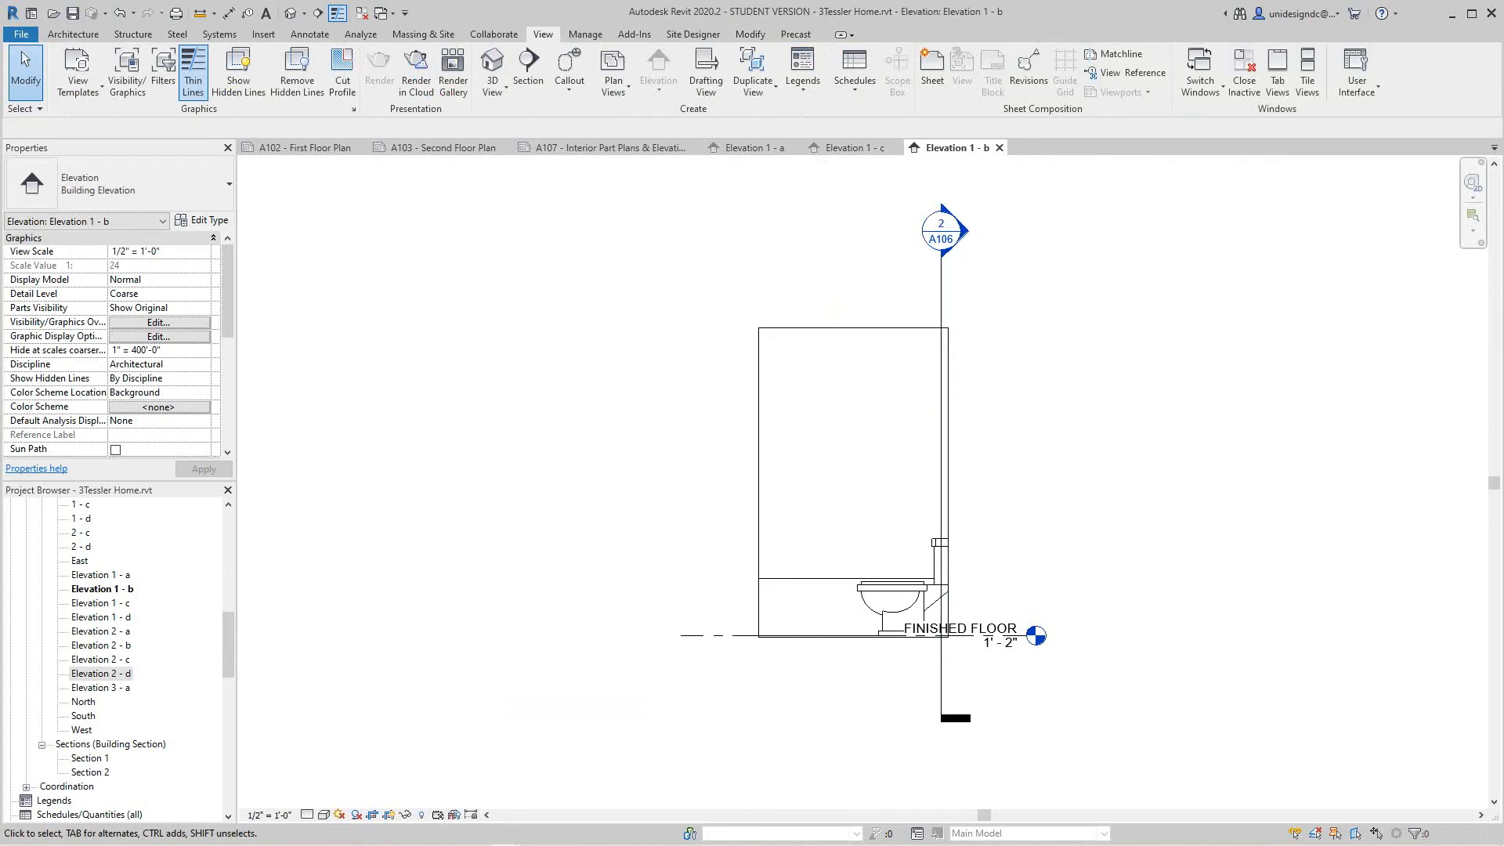
pyautogui.click(999, 147)
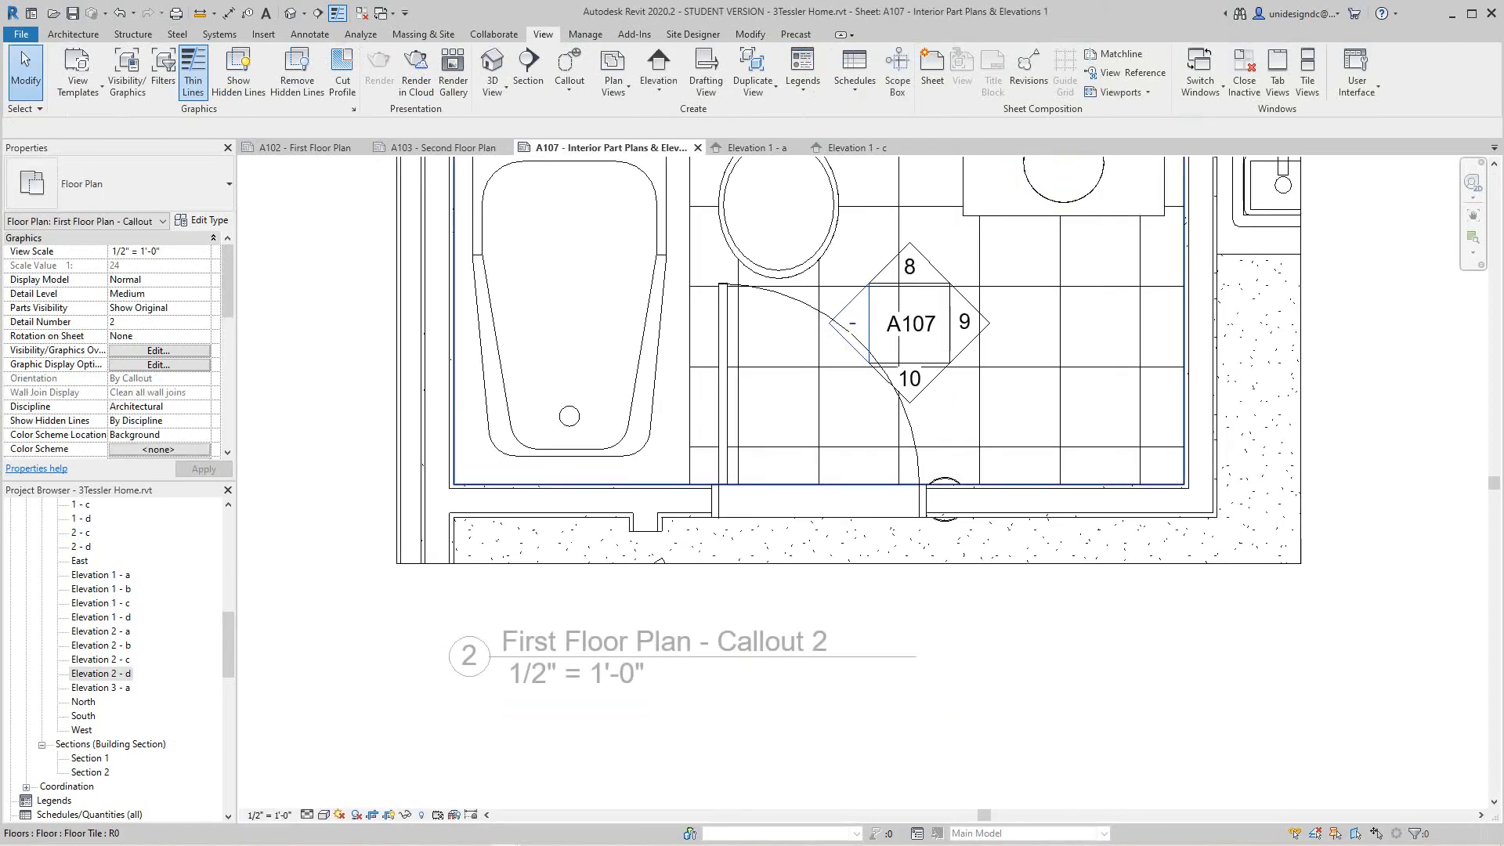
pyautogui.scroll(-5, 877, 438)
pyautogui.scroll(-3, 890, 295)
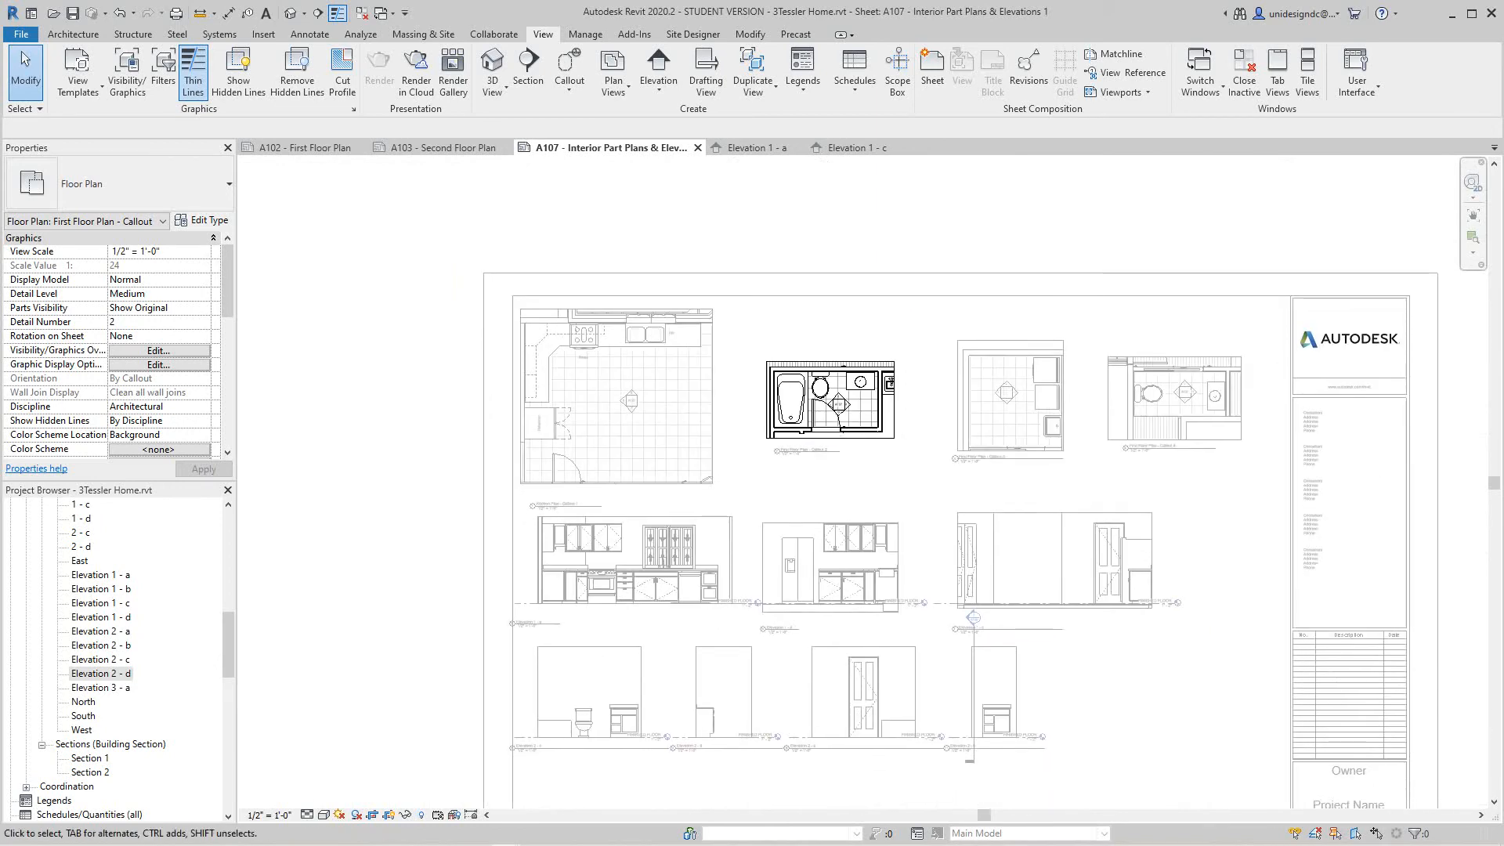
pyautogui.rightClick(1047, 398)
pyautogui.click(1107, 471)
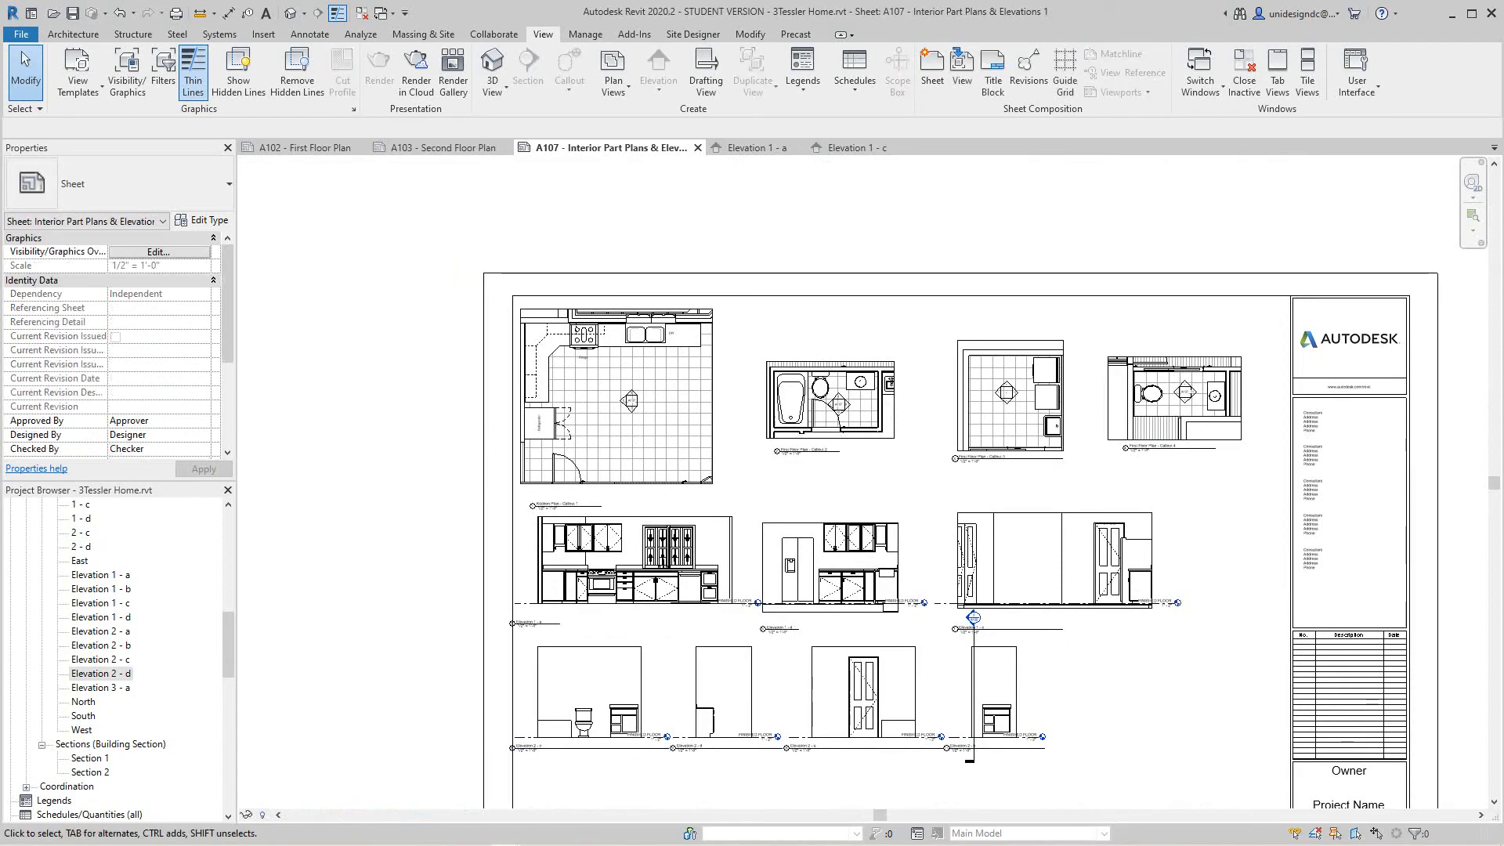
# Reopen Elevation 1 - b from the marker in First Floor Plan - Callout 2, return to sheet A107 and deactivate the plan view
pyautogui.scroll(5, 965, 475)
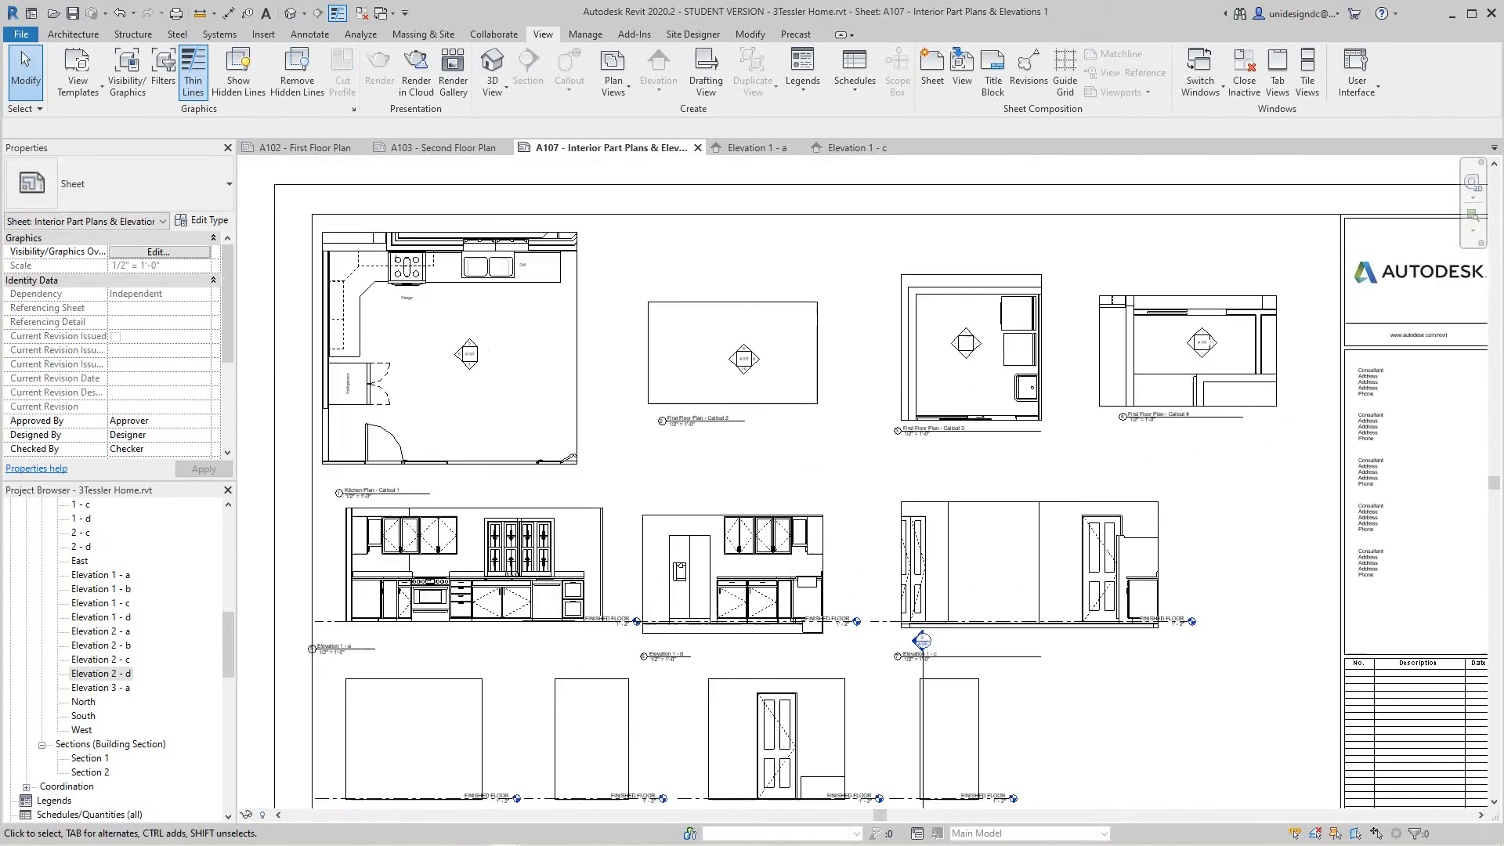
pyautogui.scroll(2, 723, 368)
pyautogui.rightClick(678, 334)
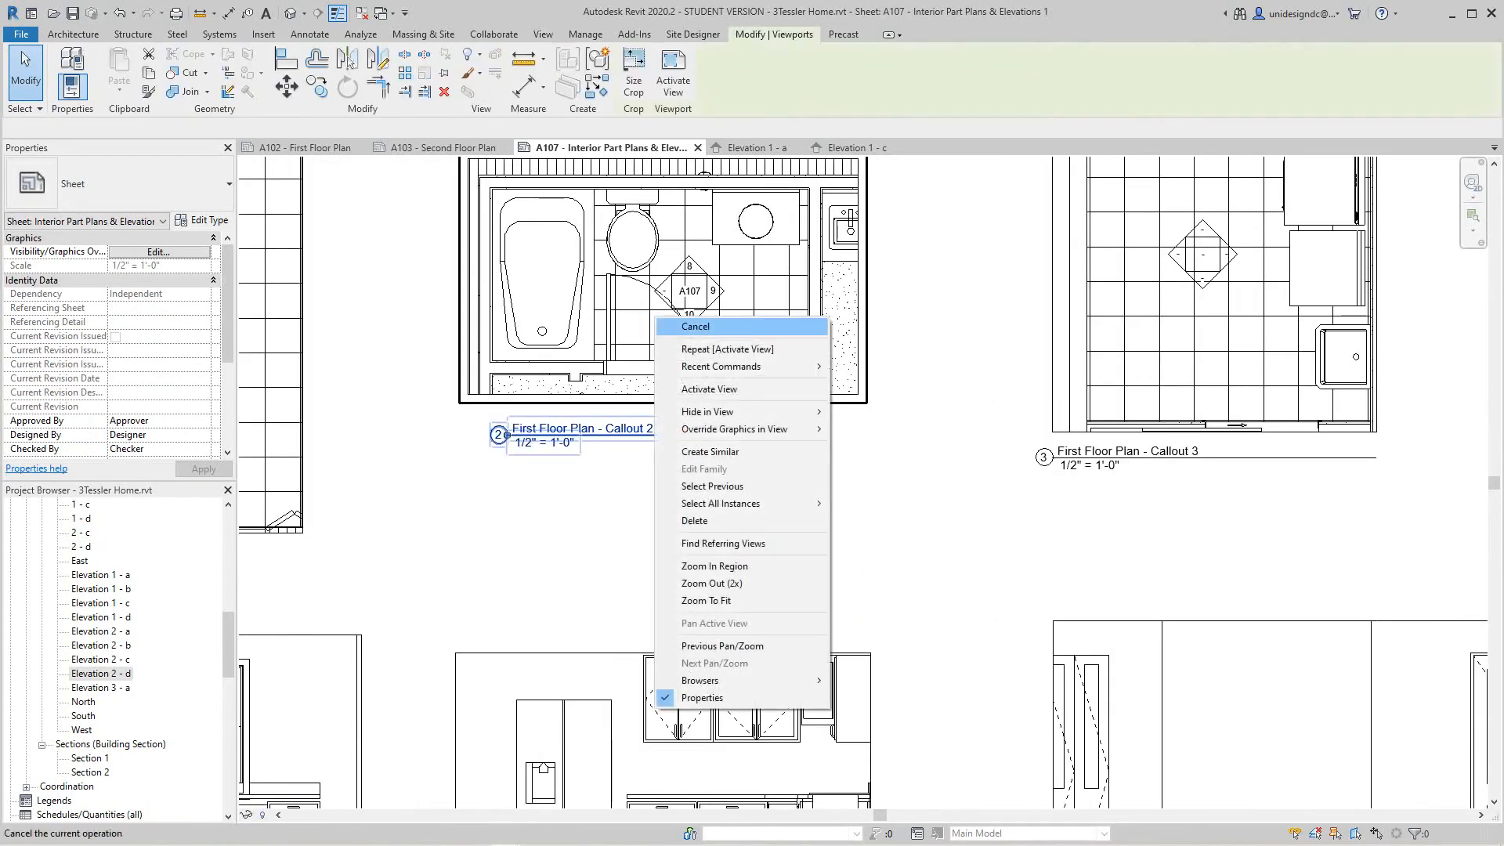
pyautogui.click(708, 388)
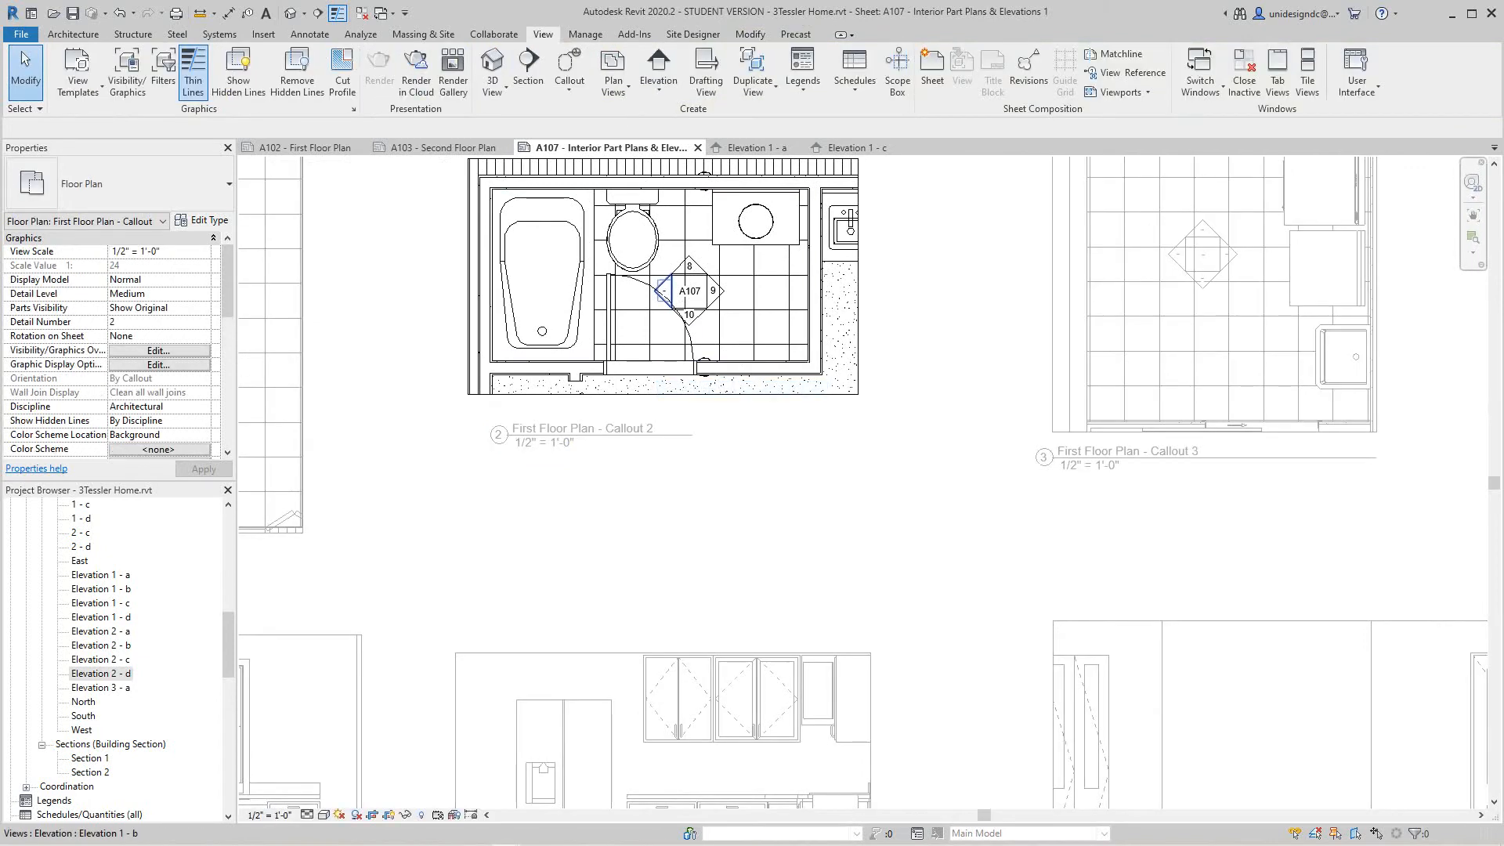
pyautogui.doubleClick(664, 290)
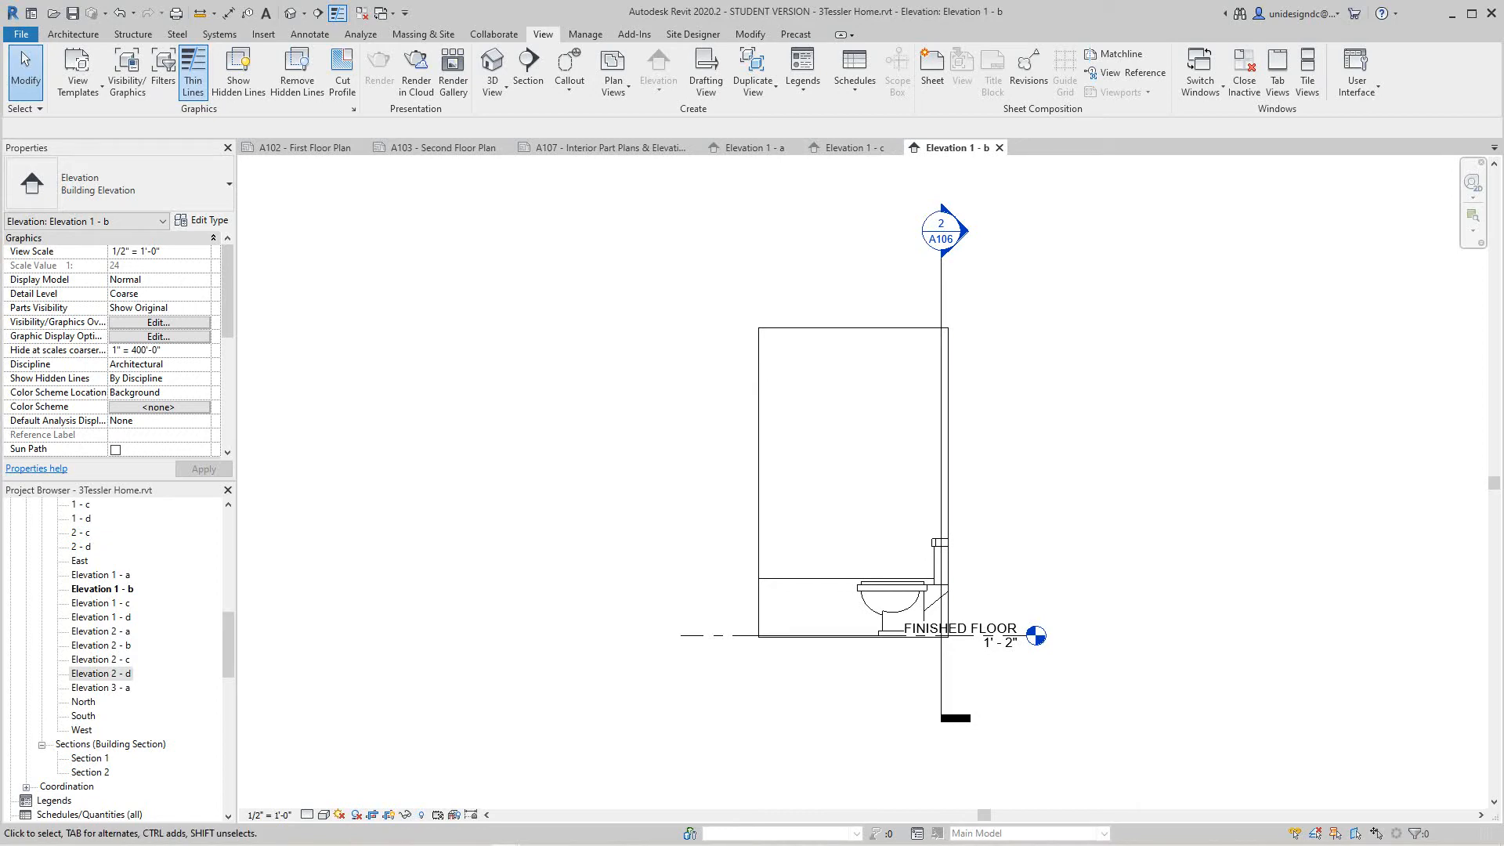
pyautogui.click(603, 147)
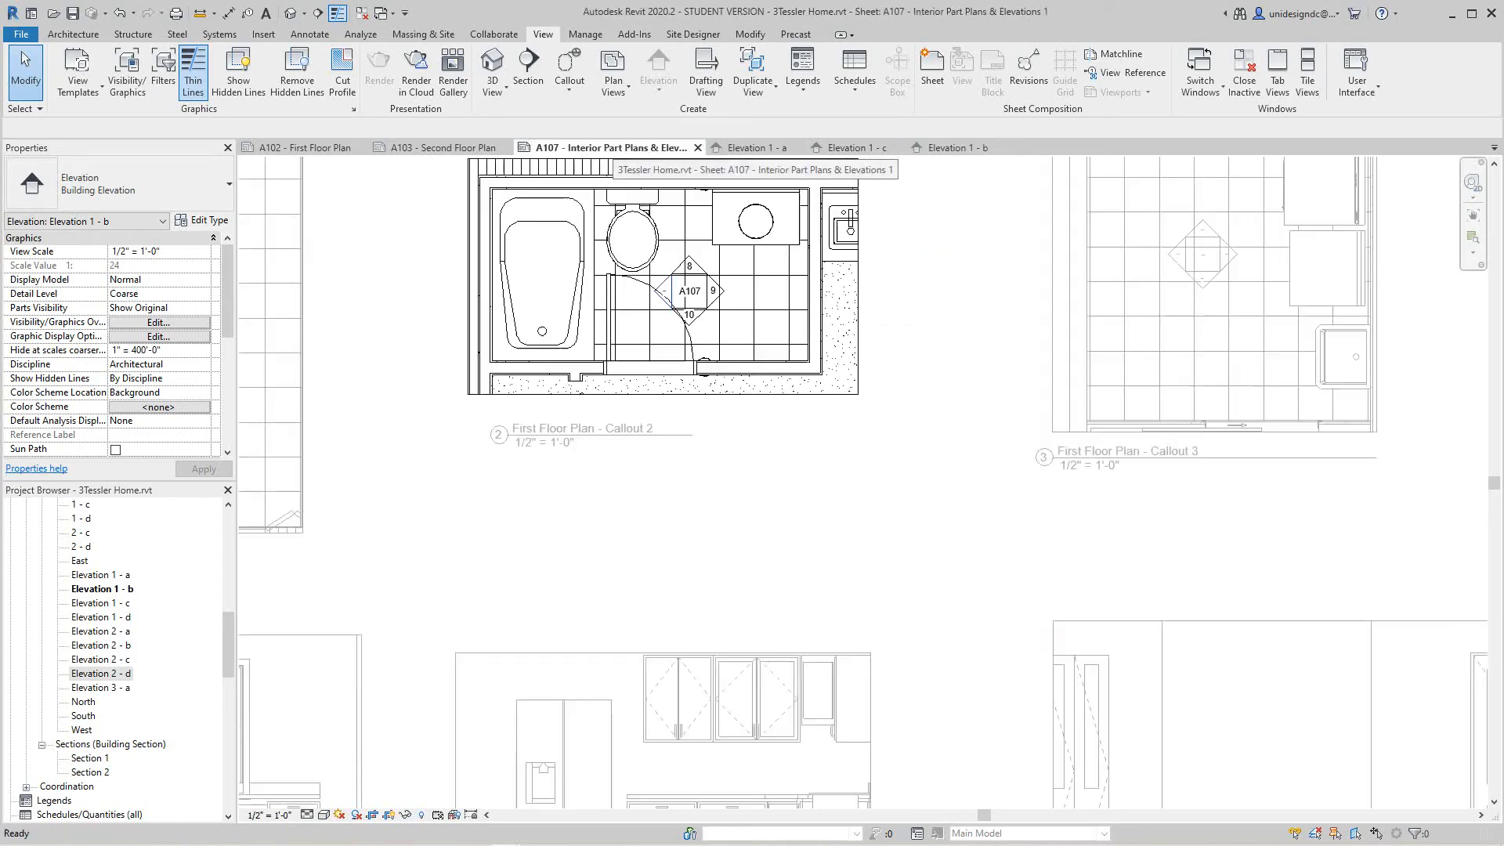
pyautogui.scroll(-3, 764, 470)
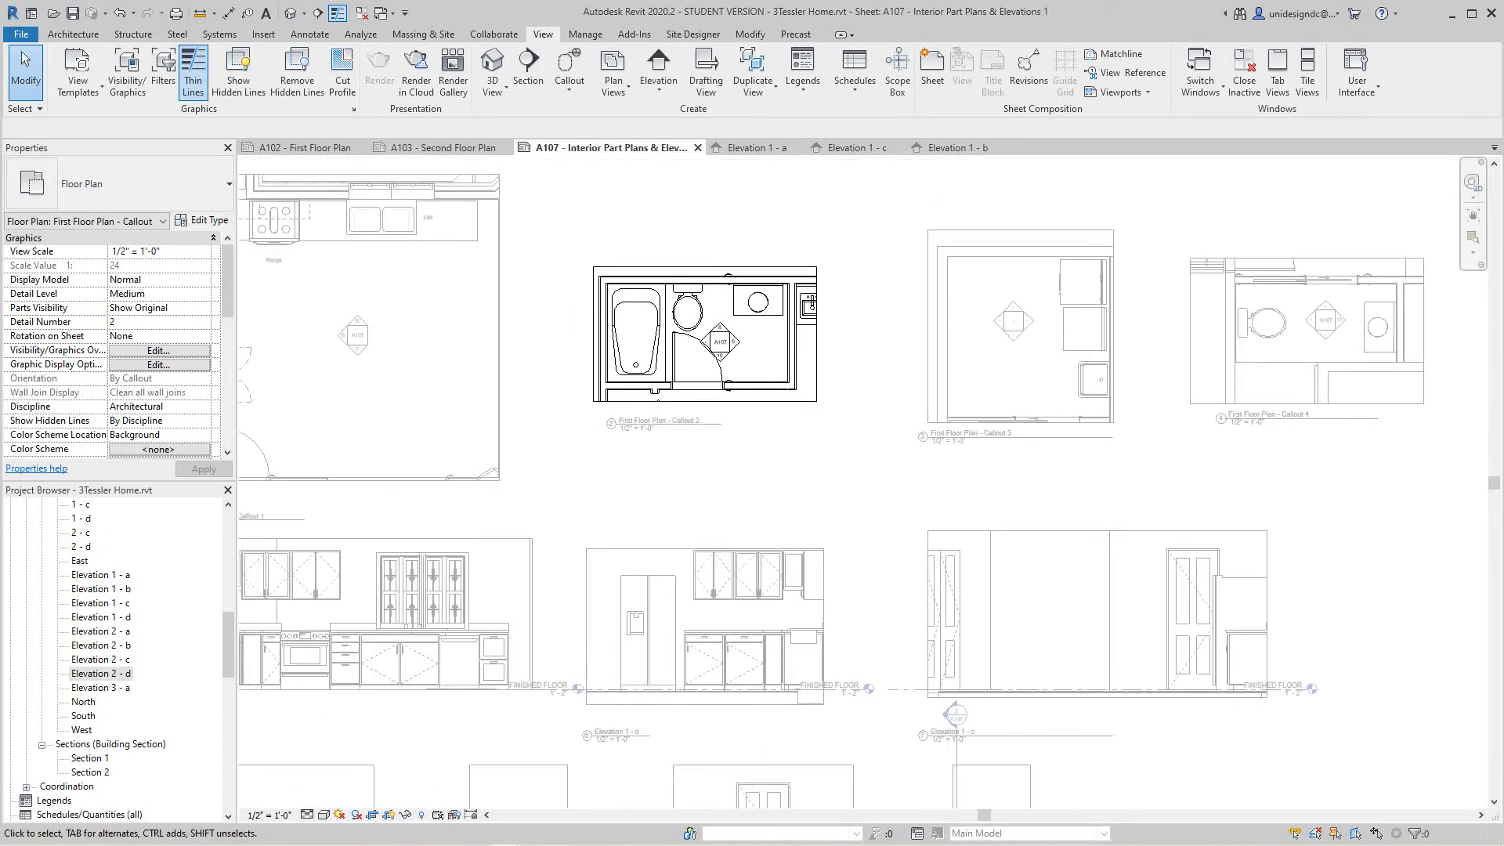
pyautogui.rightClick(766, 487)
pyautogui.click(824, 559)
pyautogui.scroll(-2, 805, 622)
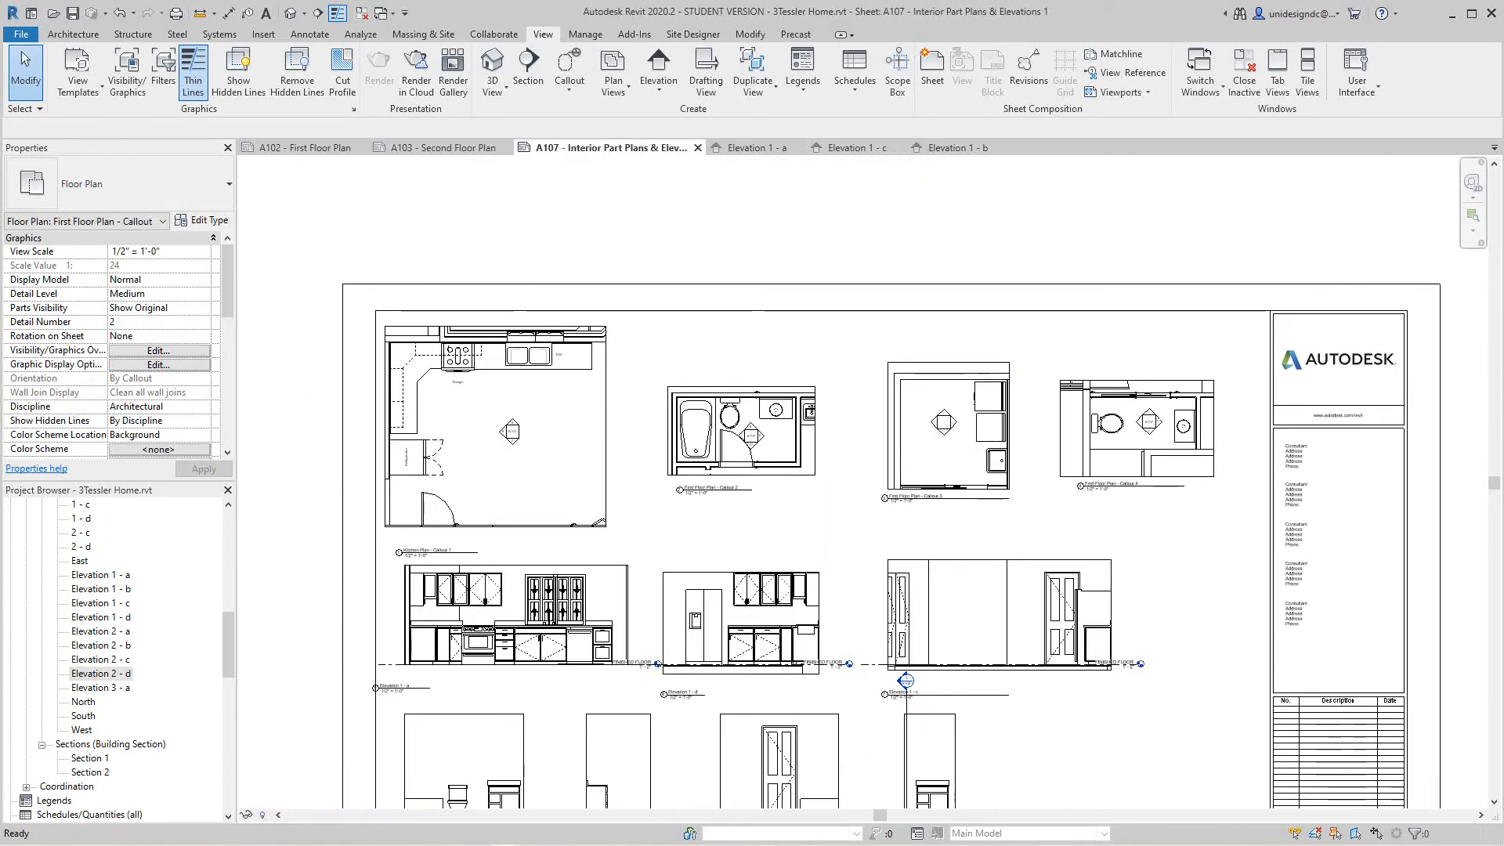
# Swap the Elevation 1 - c and Elevation 1 - d viewports in the kitchen row, placing Elevation 1 - d at the far right
pyautogui.scroll(3, 376, 705)
pyautogui.scroll(1, 380, 704)
pyautogui.scroll(-1, 705, 705)
pyautogui.moveTo(752, 705); pyautogui.dragTo(299, 685, button='middle')
pyautogui.scroll(-2, 945, 686)
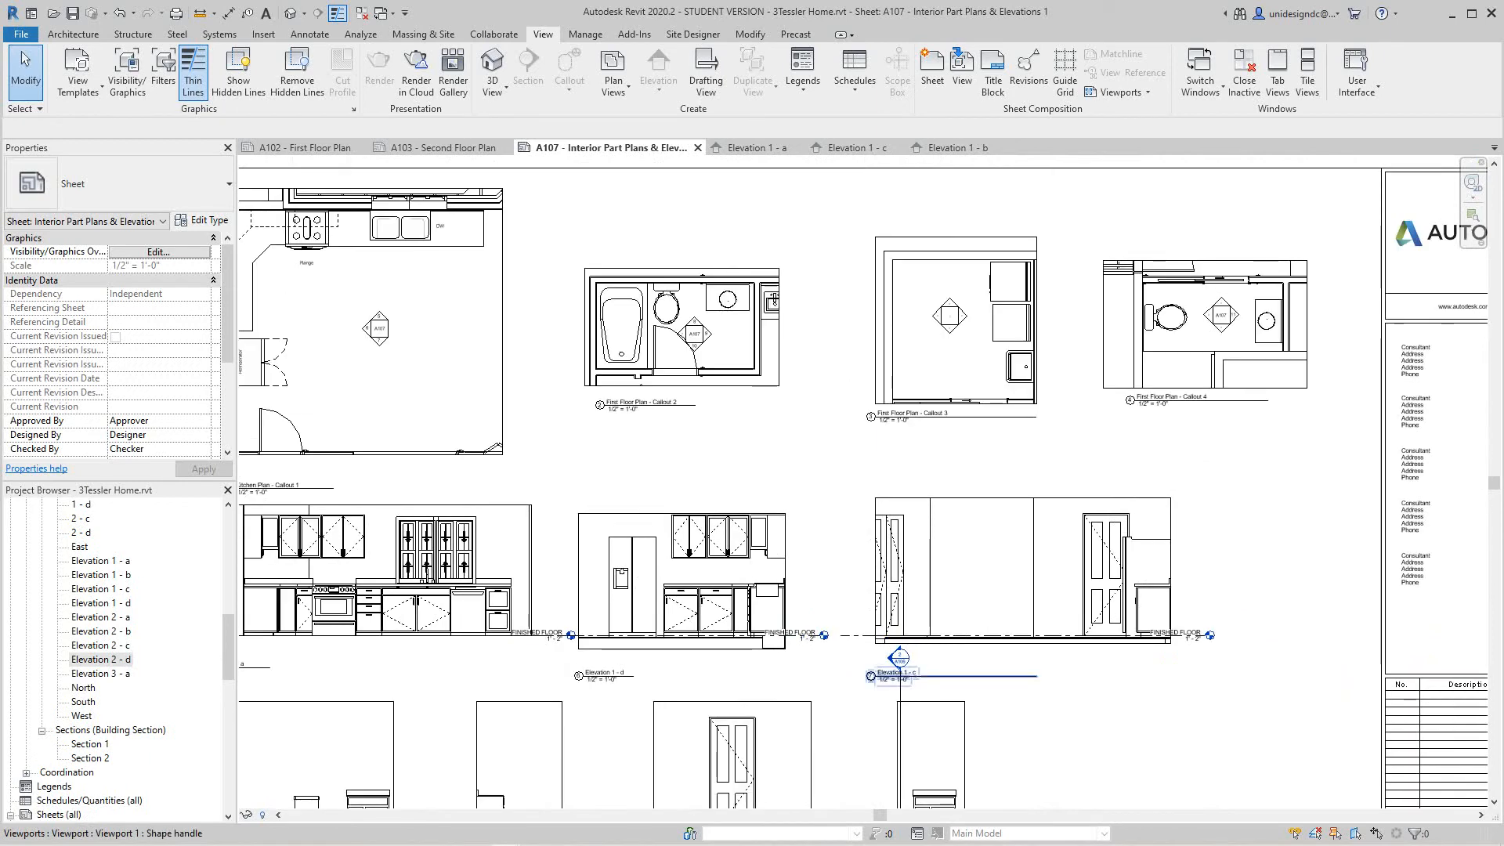
pyautogui.moveTo(893, 675); pyautogui.dragTo(1073, 667)
pyautogui.press('Escape')
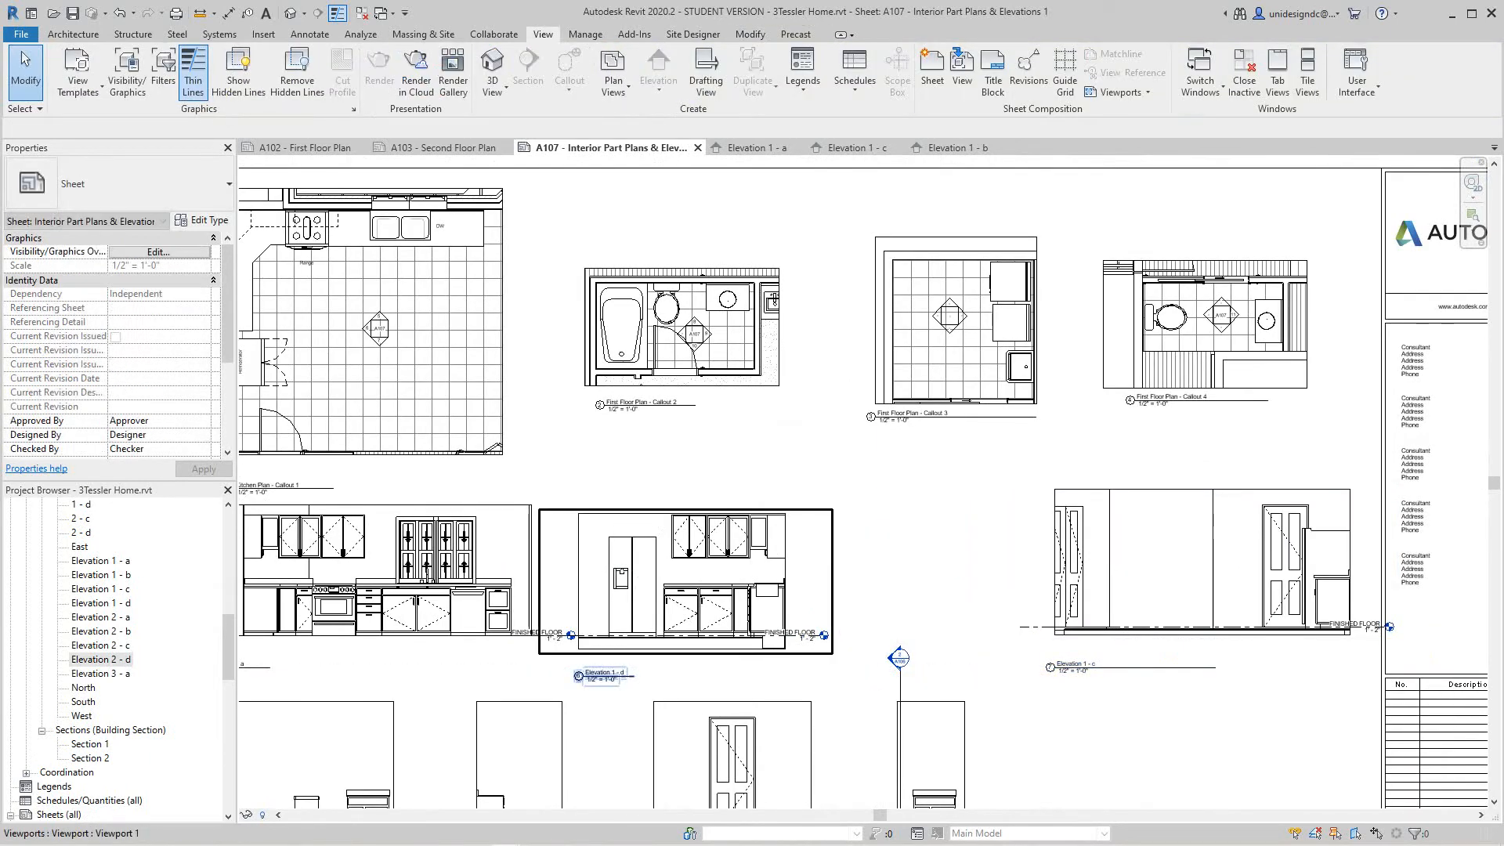
pyautogui.moveTo(606, 674); pyautogui.dragTo(1252, 666)
pyautogui.moveTo(1072, 666); pyautogui.dragTo(853, 667)
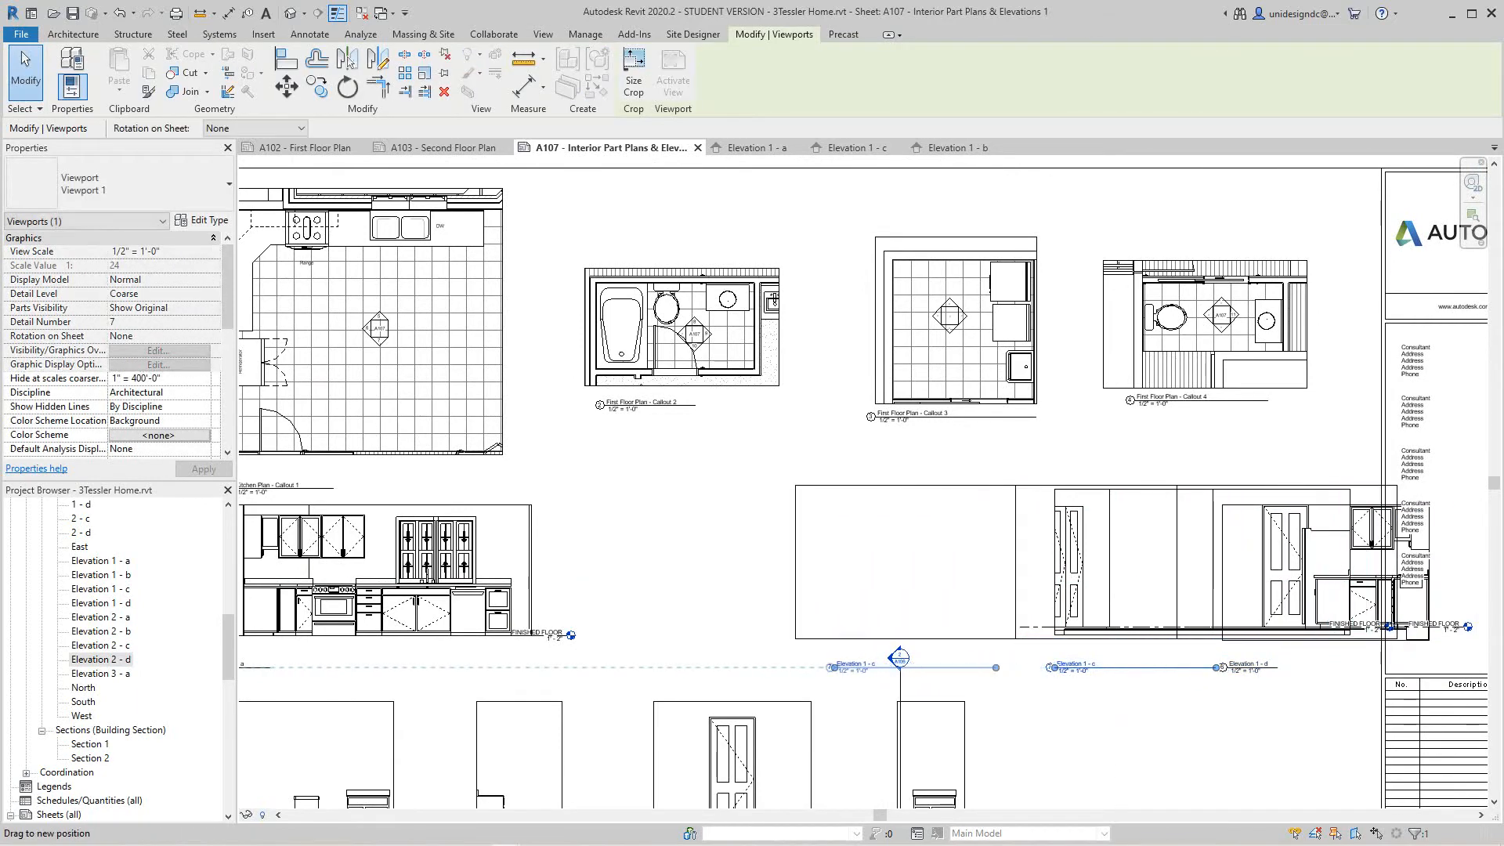
pyautogui.press('Escape')
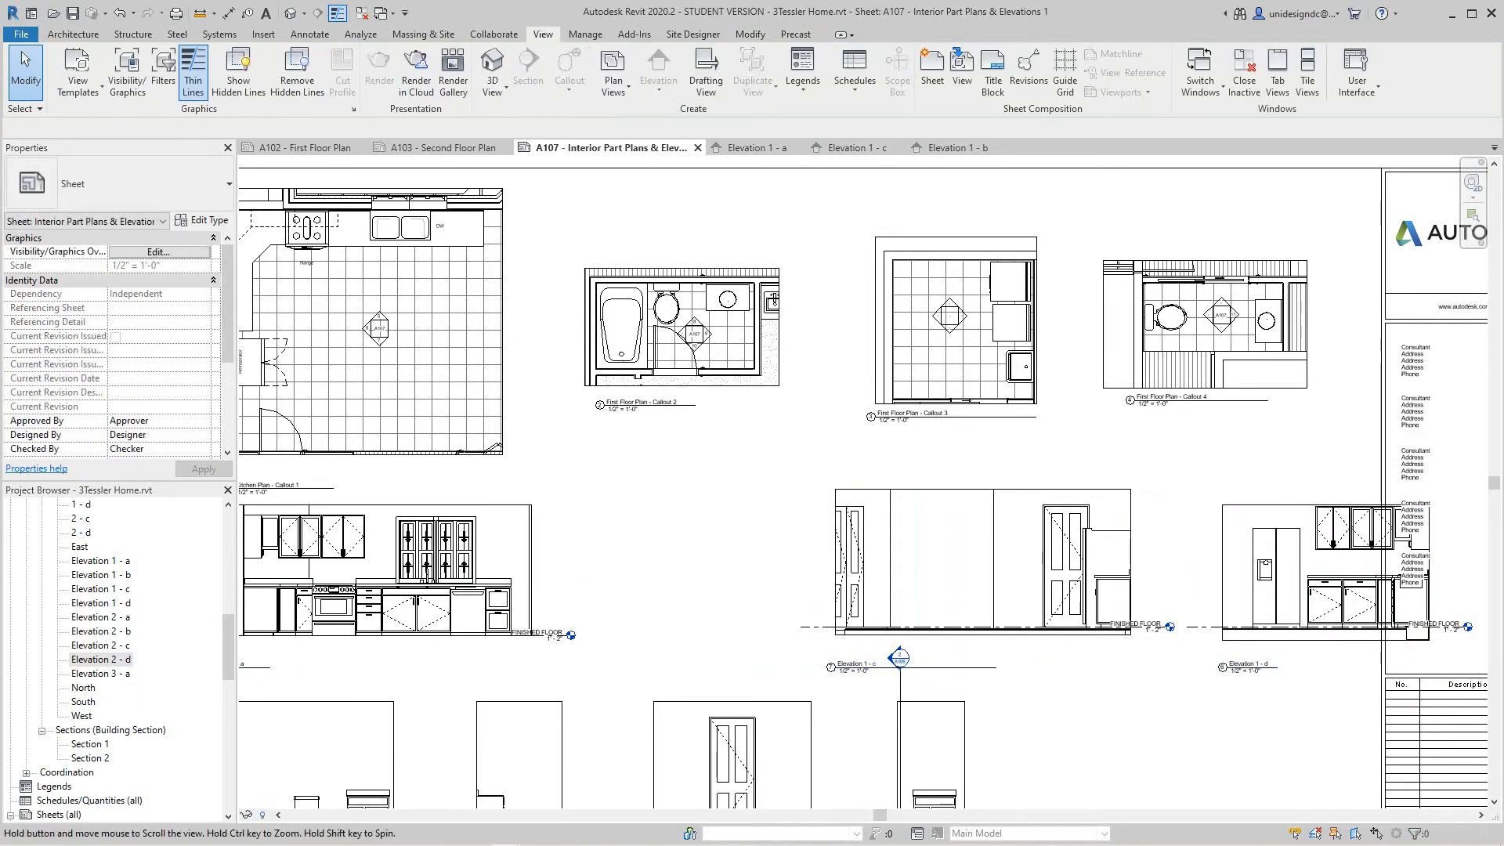
# Try to place the Elevation 2 - b view on sheet A107
pyautogui.moveTo(854, 666); pyautogui.dragTo(945, 645, button='middle')
pyautogui.moveTo(1369, 646); pyautogui.dragTo(1116, 666, button='middle')
pyautogui.scroll(1, 1164, 623)
pyautogui.scroll(1, 1154, 630)
pyautogui.scroll(-2, 1116, 667)
pyautogui.scroll(-1, 533, 647)
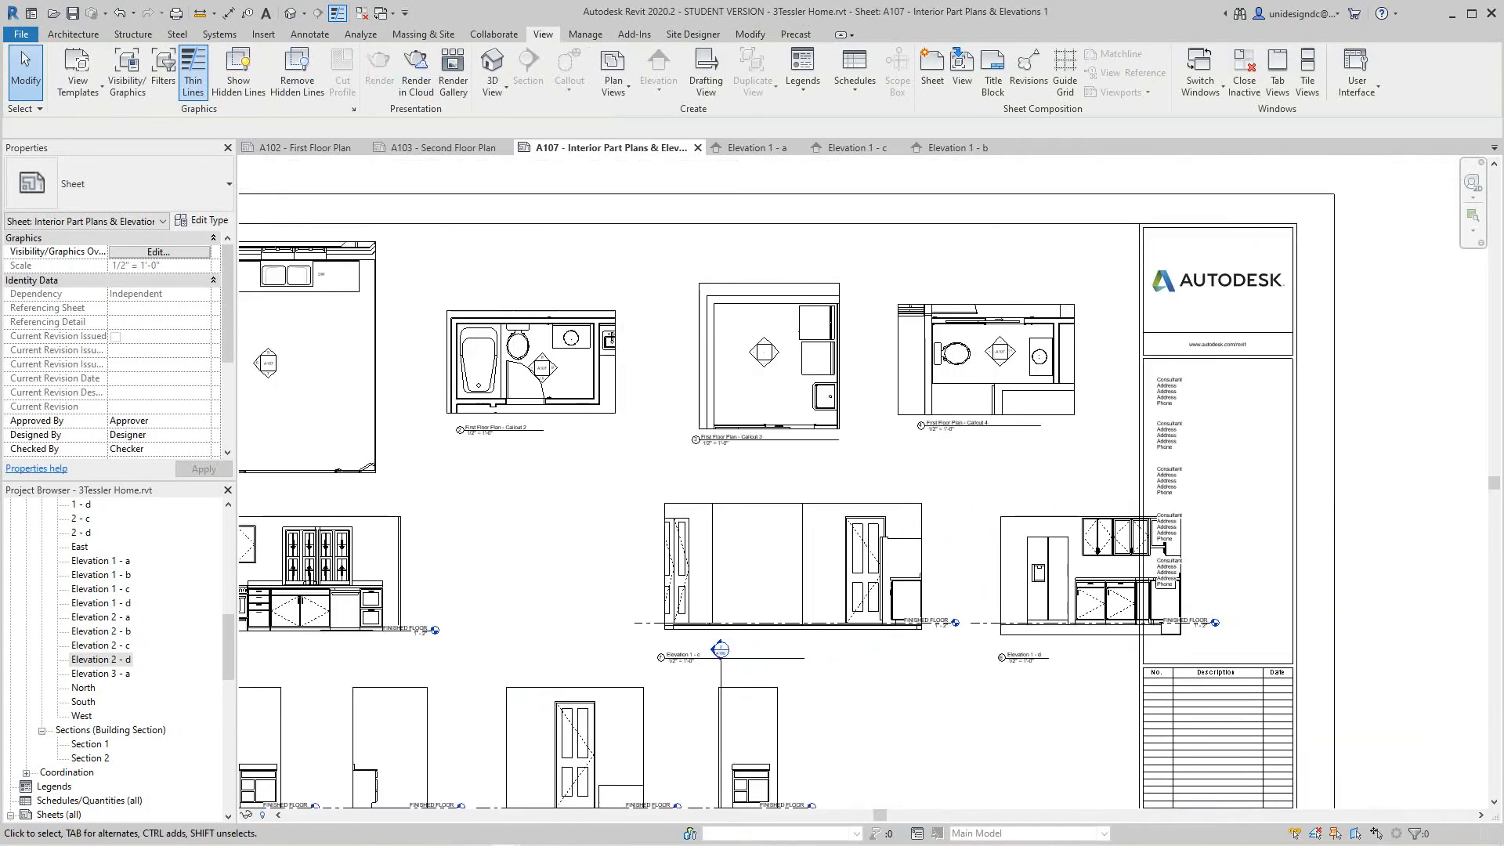
pyautogui.moveTo(306, 691); pyautogui.dragTo(392, 665, button='middle')
pyautogui.scroll(-1, 391, 665)
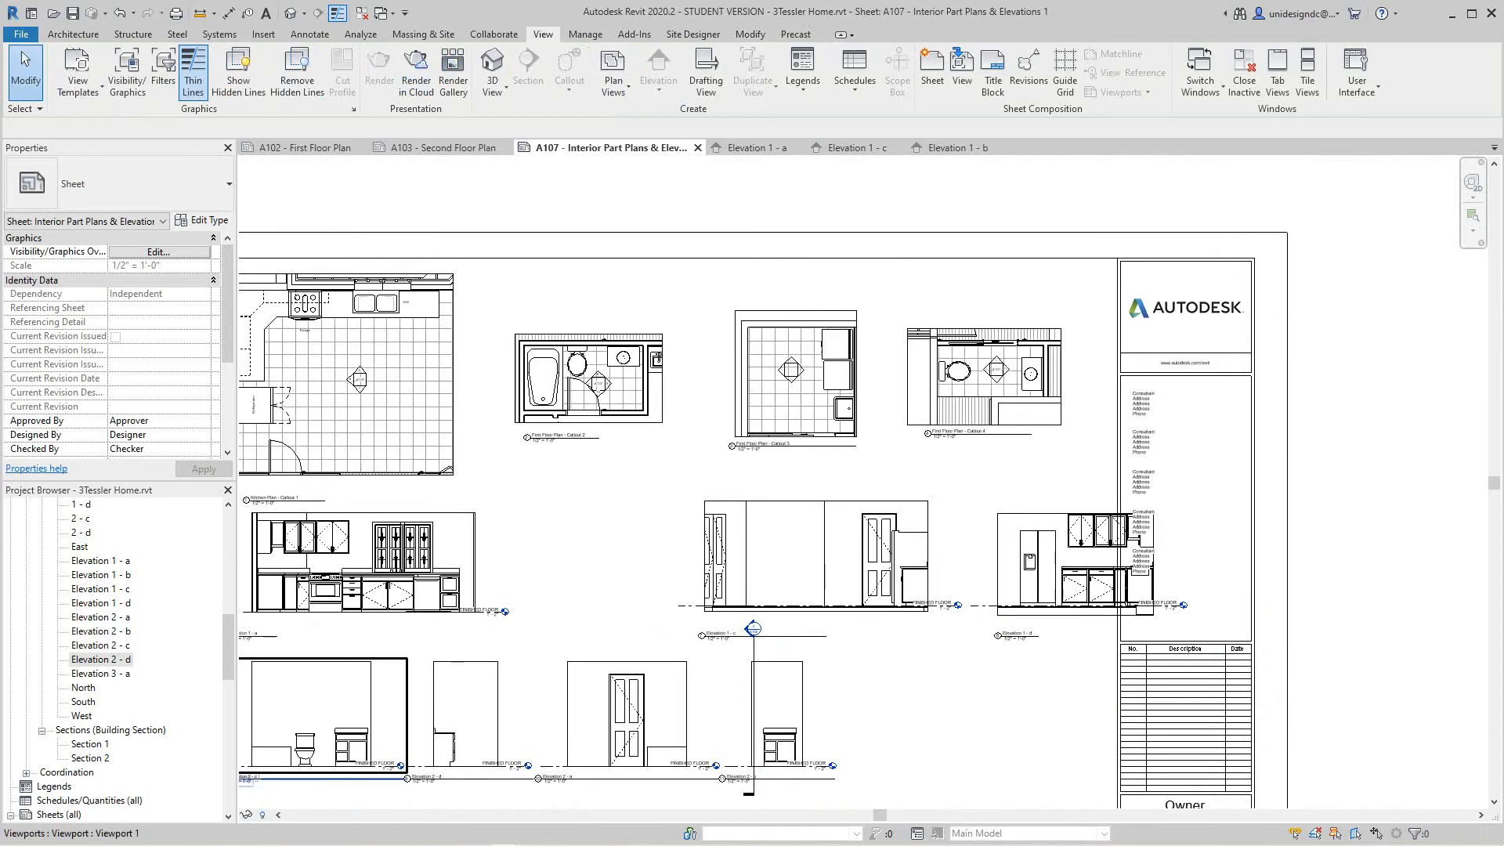
pyautogui.moveTo(100, 631); pyautogui.dragTo(205, 691)
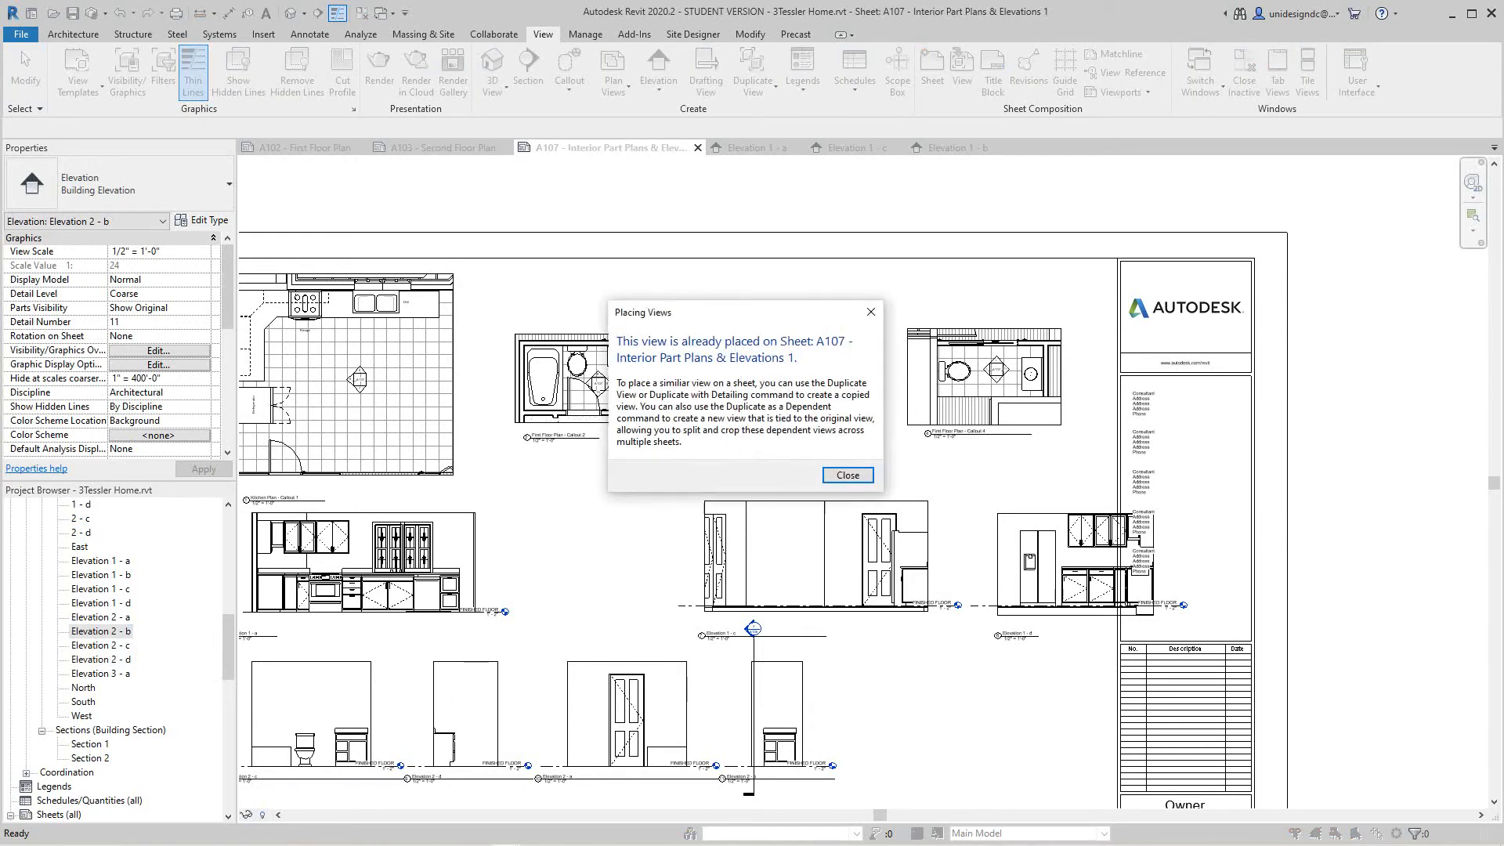
pyautogui.press('Escape')
# Shift the Elevation 1 - c and Elevation 1 - d viewports left, spacing out the kitchen row clear of the title block
pyautogui.scroll(-2, 604, 597)
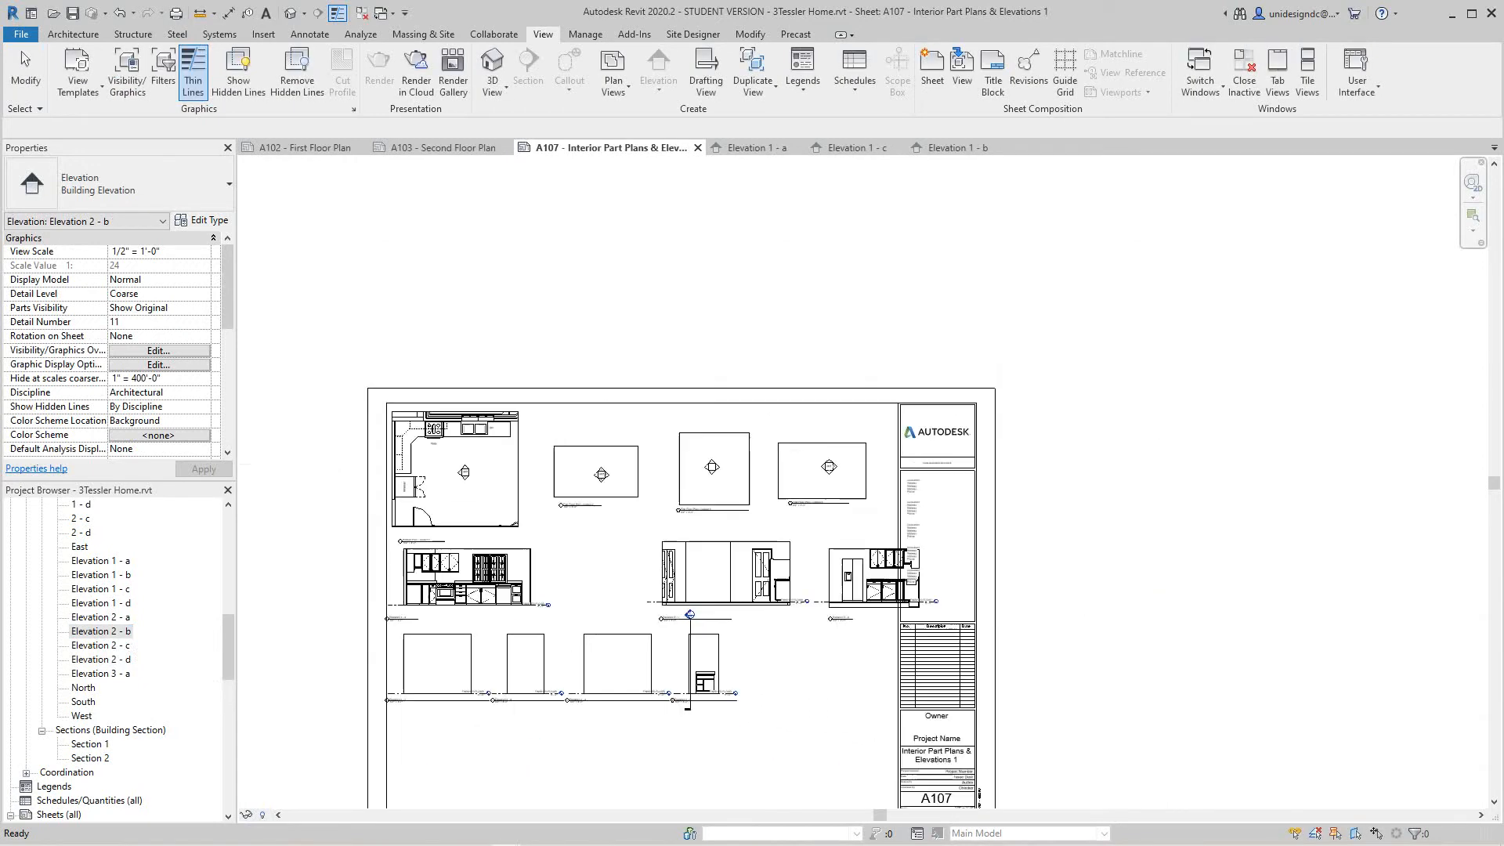
pyautogui.scroll(3, 643, 729)
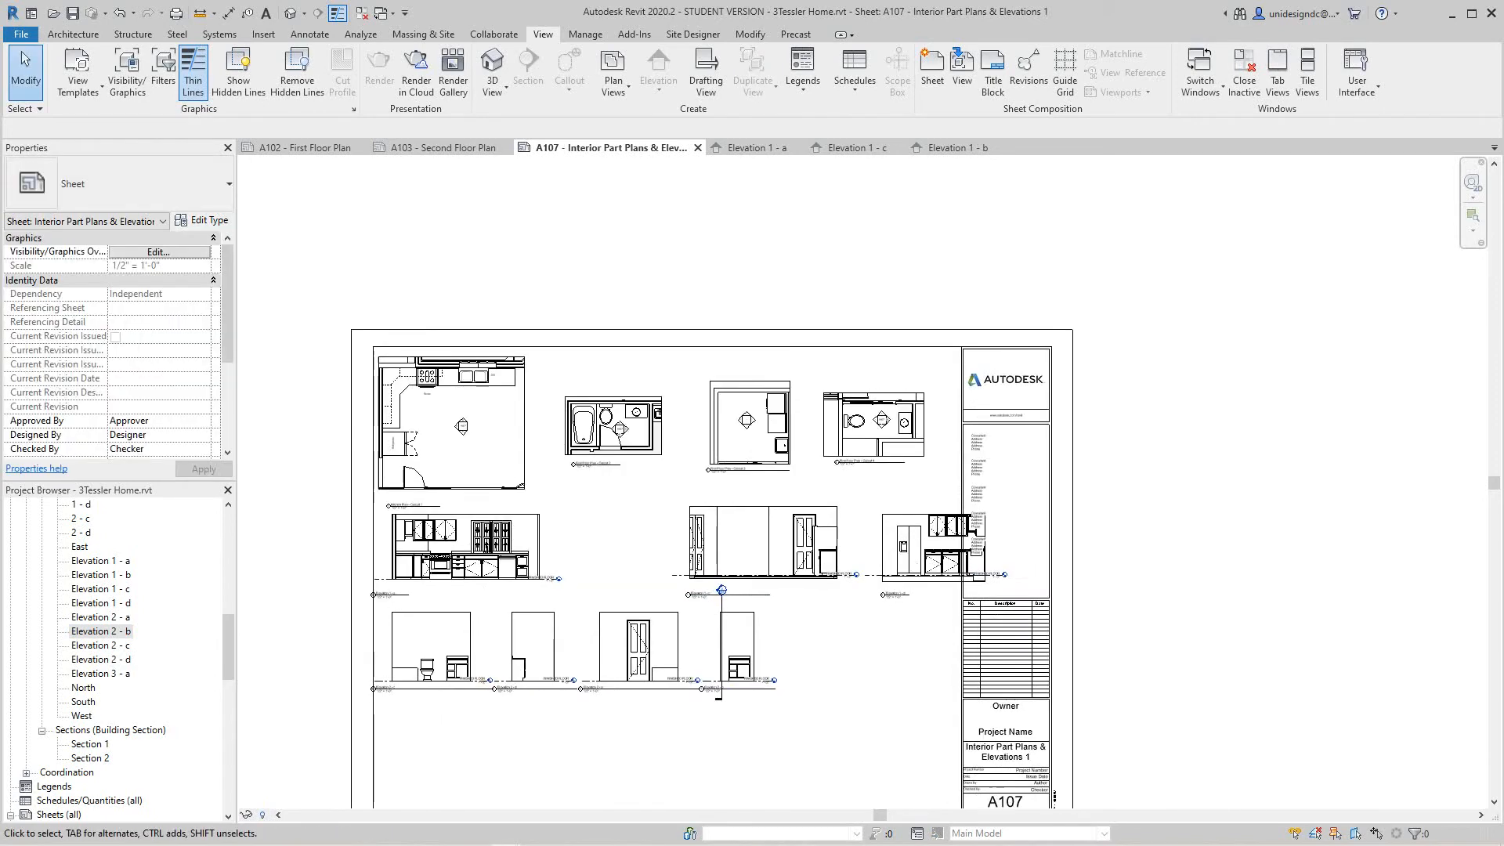
pyautogui.moveTo(693, 548); pyautogui.dragTo(697, 548, button='middle')
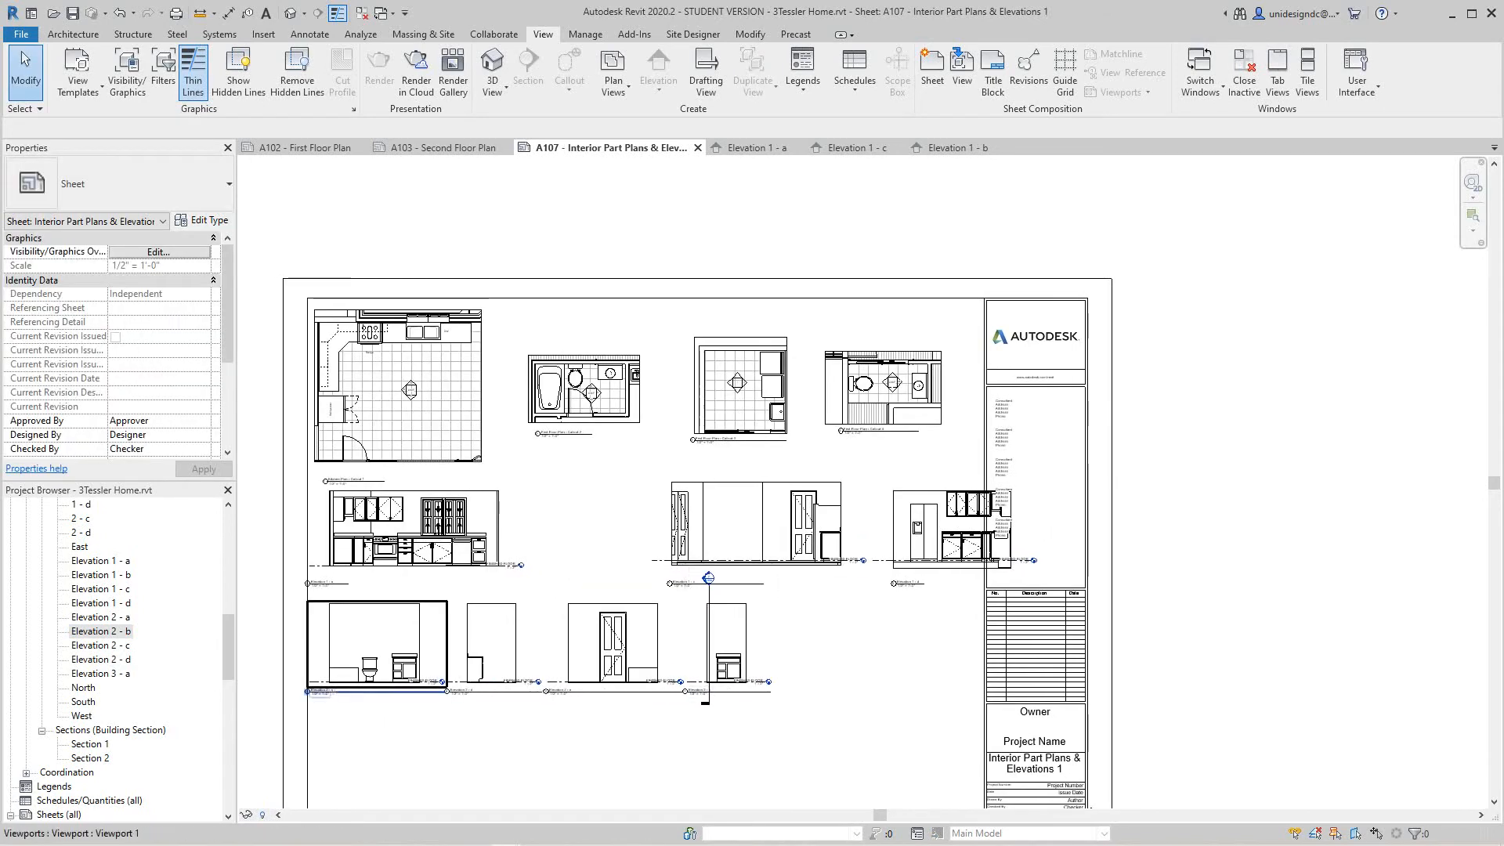
pyautogui.scroll(-2, 312, 692)
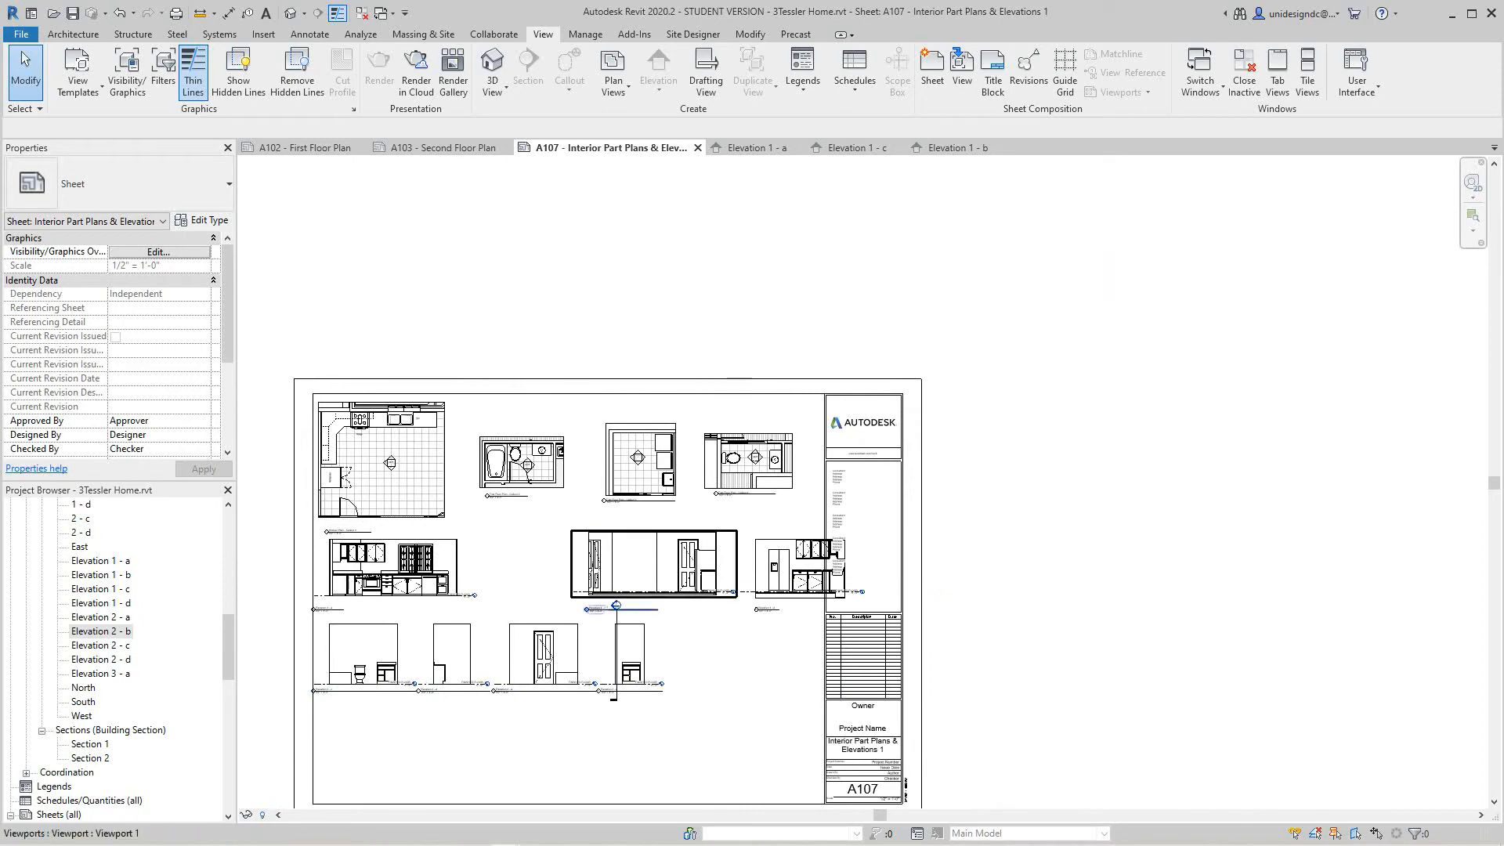
pyautogui.moveTo(656, 562); pyautogui.dragTo(585, 562)
pyautogui.click(705, 572)
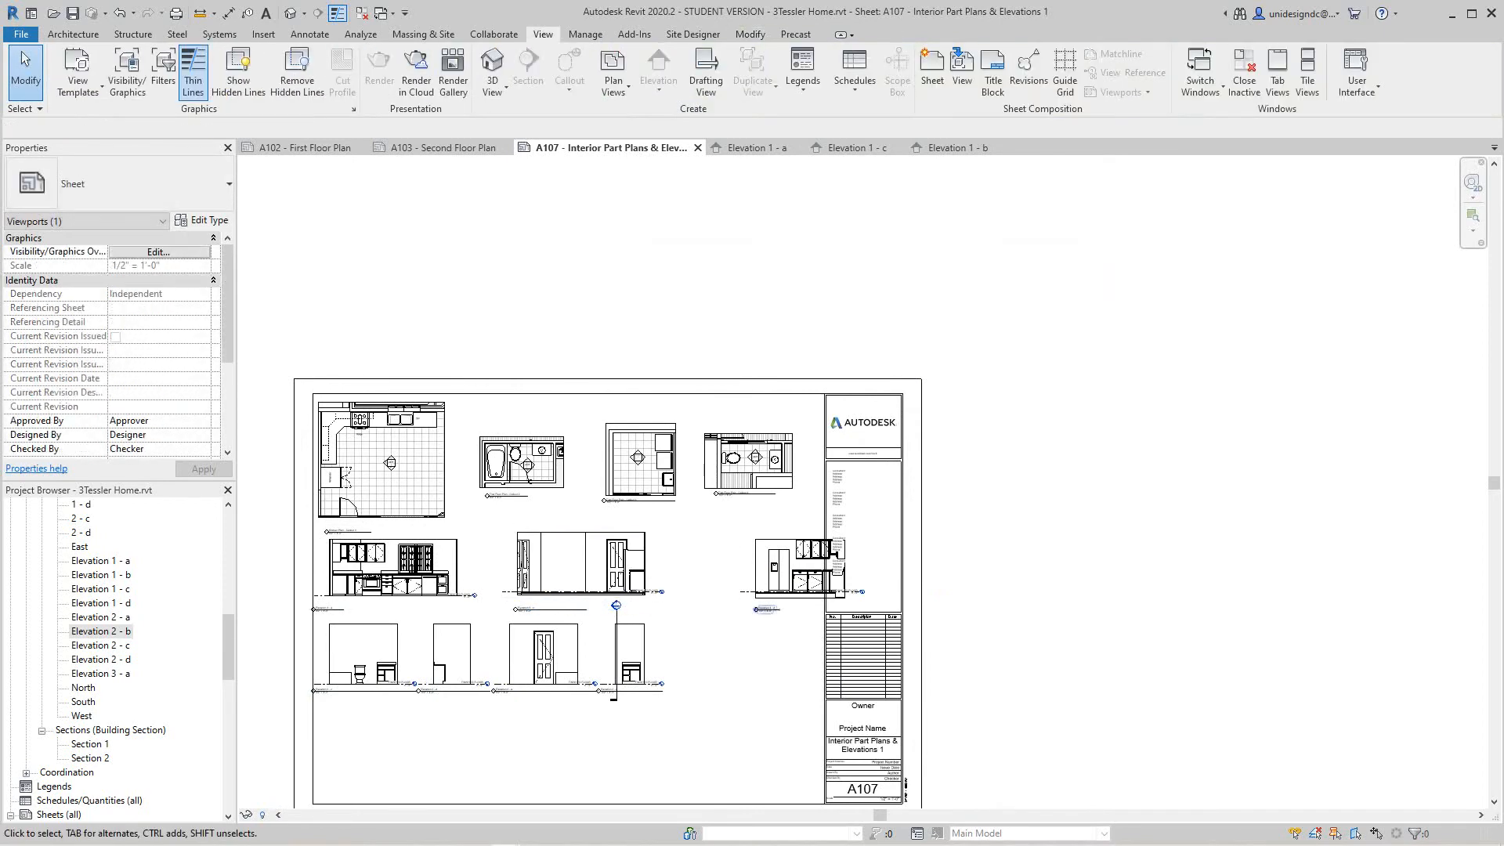
pyautogui.moveTo(785, 570); pyautogui.dragTo(737, 574)
pyautogui.click(690, 636)
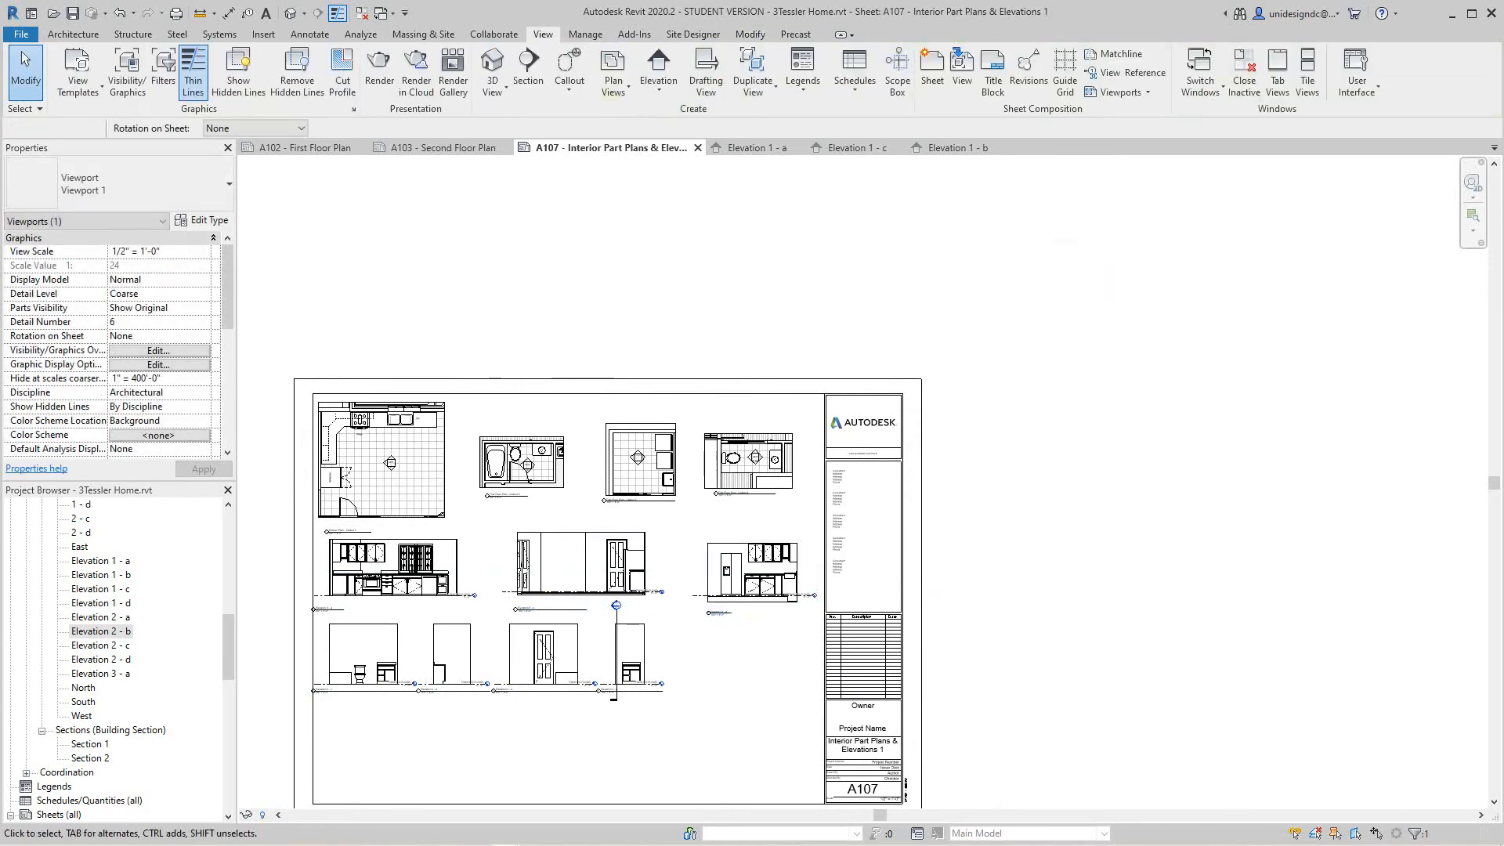
# Review the spacing and alignment of the kitchen and bathroom elevation rows on sheet A107
pyautogui.moveTo(689, 635); pyautogui.dragTo(707, 586, button='middle')
pyautogui.scroll(3, 707, 586)
pyautogui.moveTo(835, 570); pyautogui.dragTo(971, 535, button='middle')
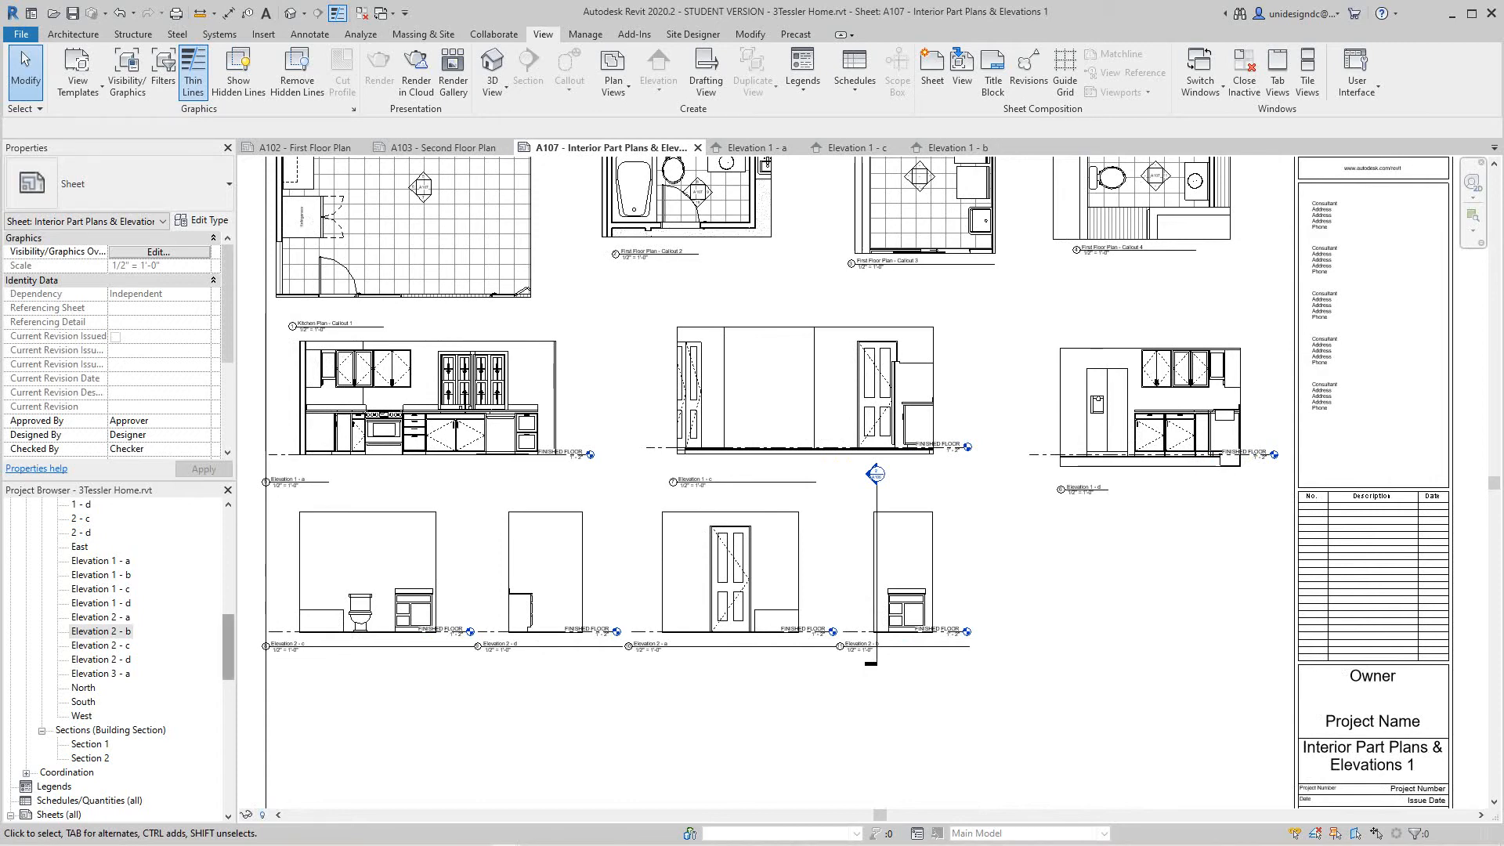
pyautogui.scroll(1, 117, 658)
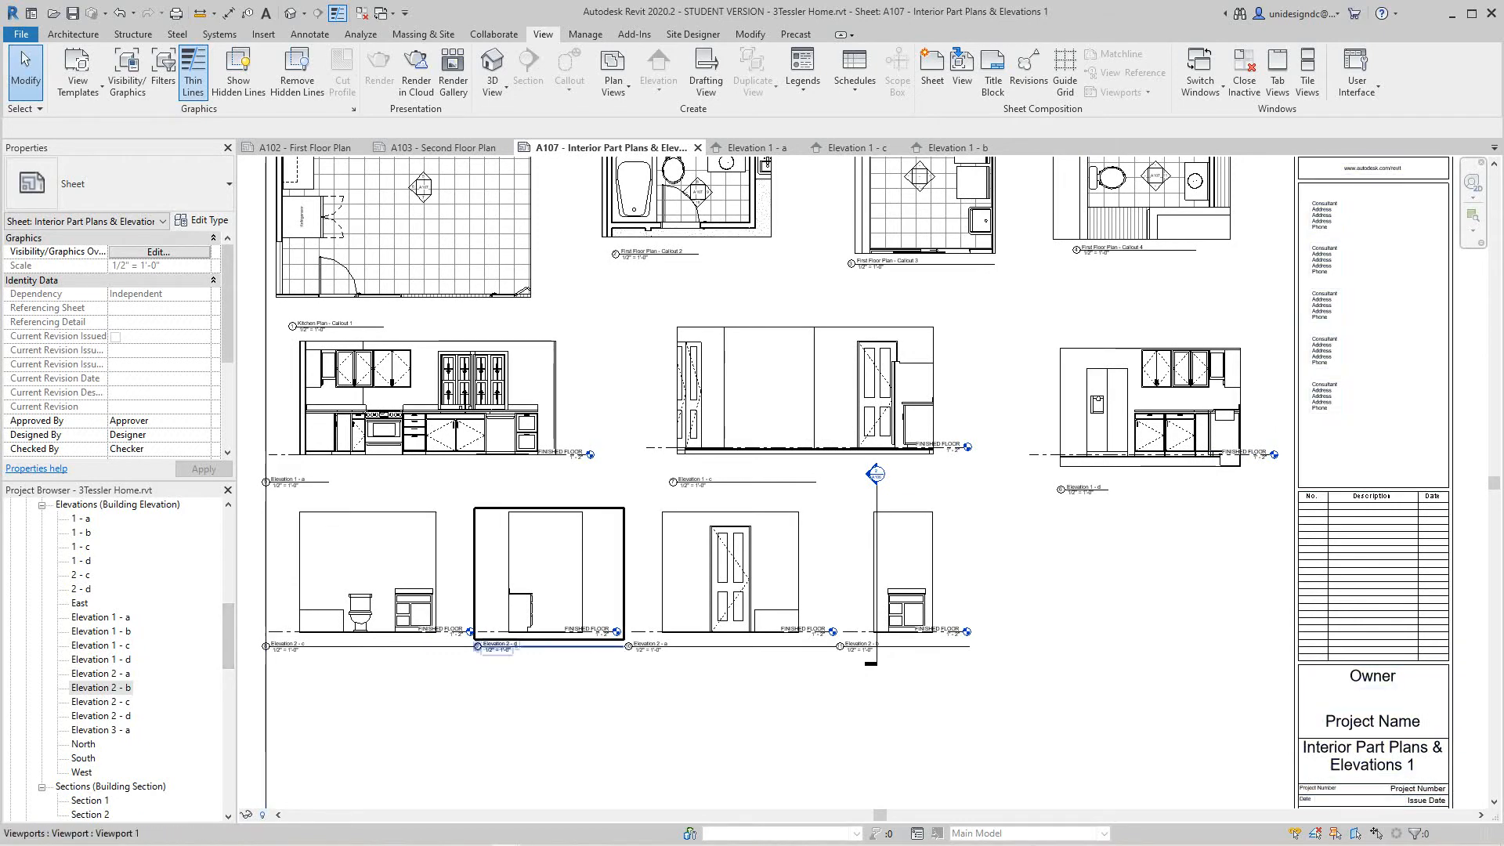
pyautogui.scroll(3, 381, 638)
pyautogui.moveTo(339, 640); pyautogui.dragTo(659, 641, button='middle')
pyautogui.scroll(-3, 675, 659)
pyautogui.scroll(-4, 686, 701)
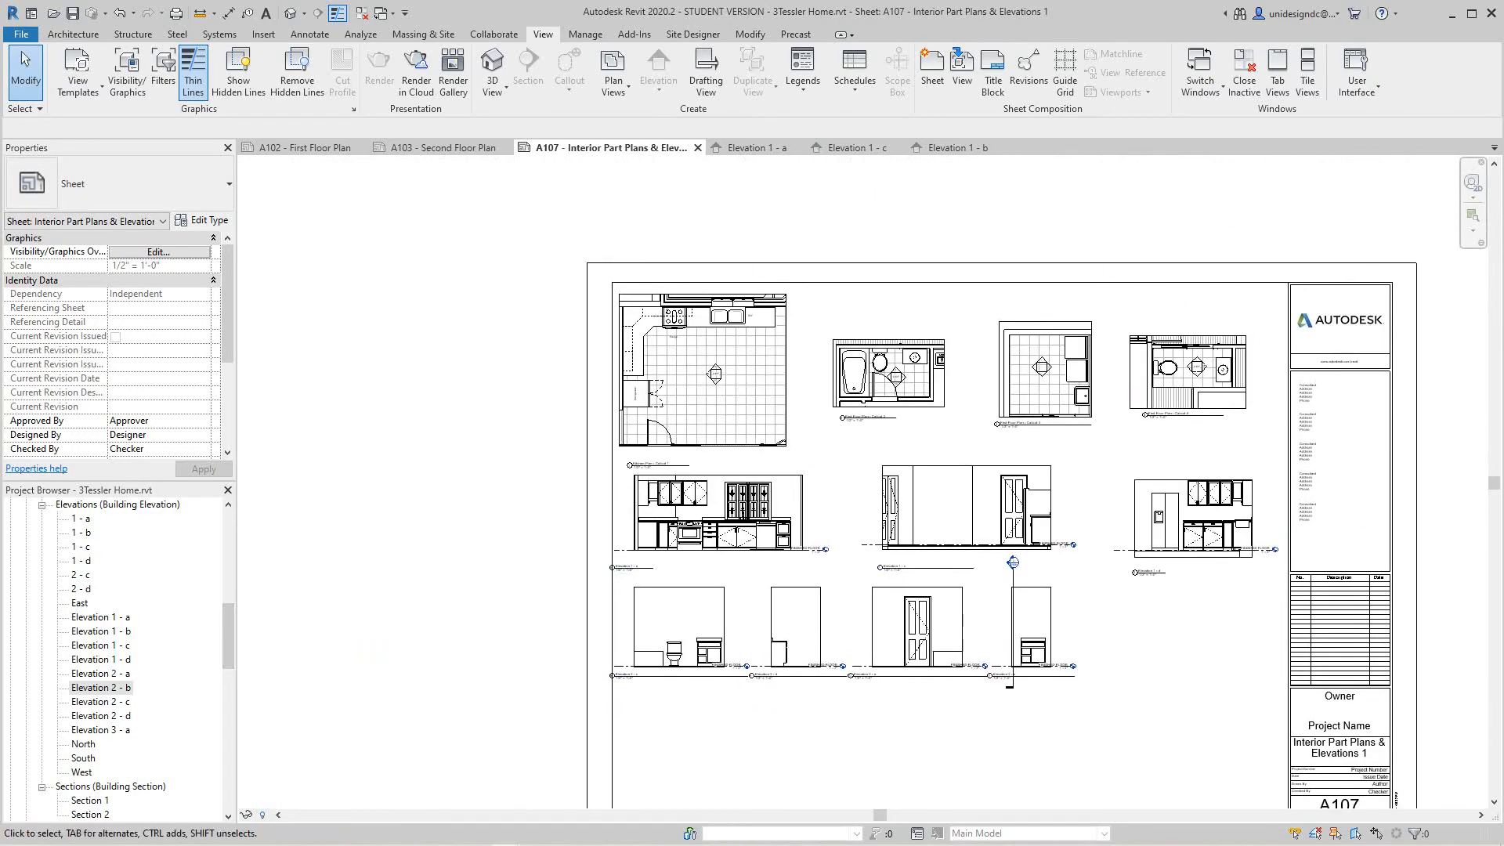
# Check the project's elevation list and examine the detail numbers and section mark in the Elevation 2 row
pyautogui.scroll(-3, 118, 658)
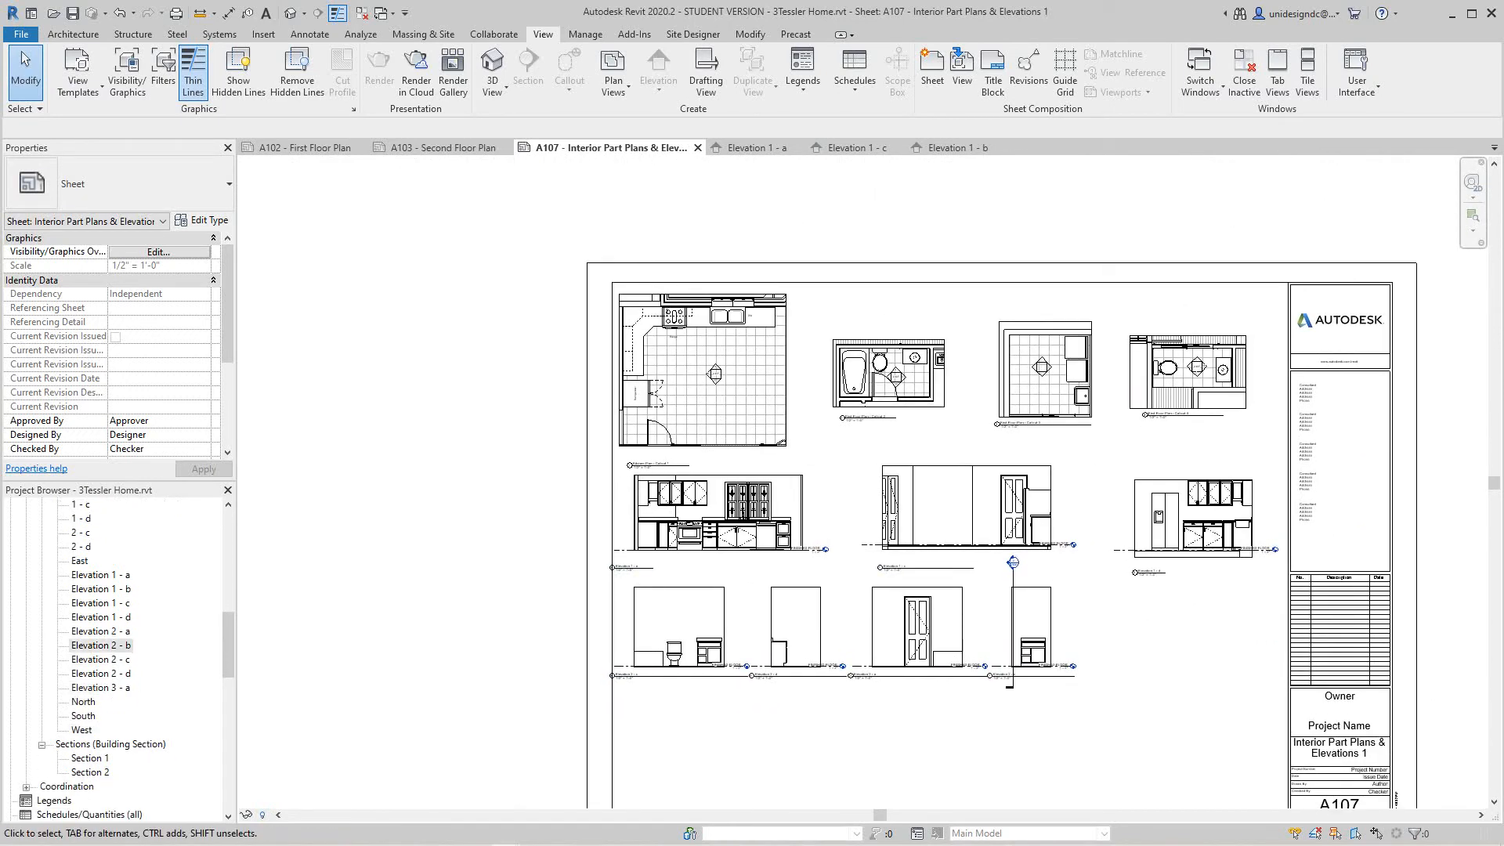
pyautogui.press('Escape')
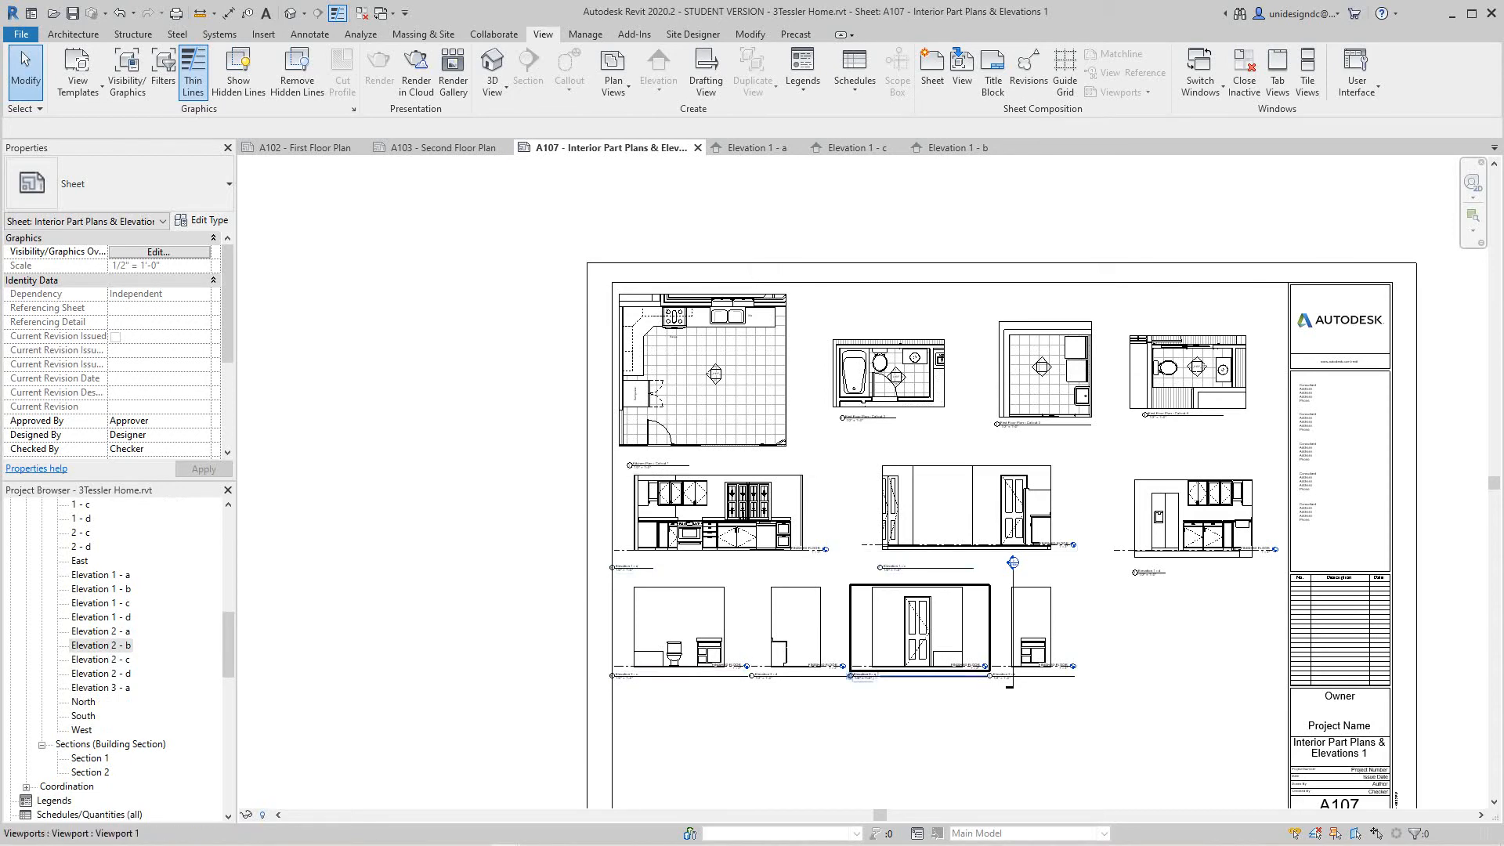
pyautogui.scroll(3, 883, 617)
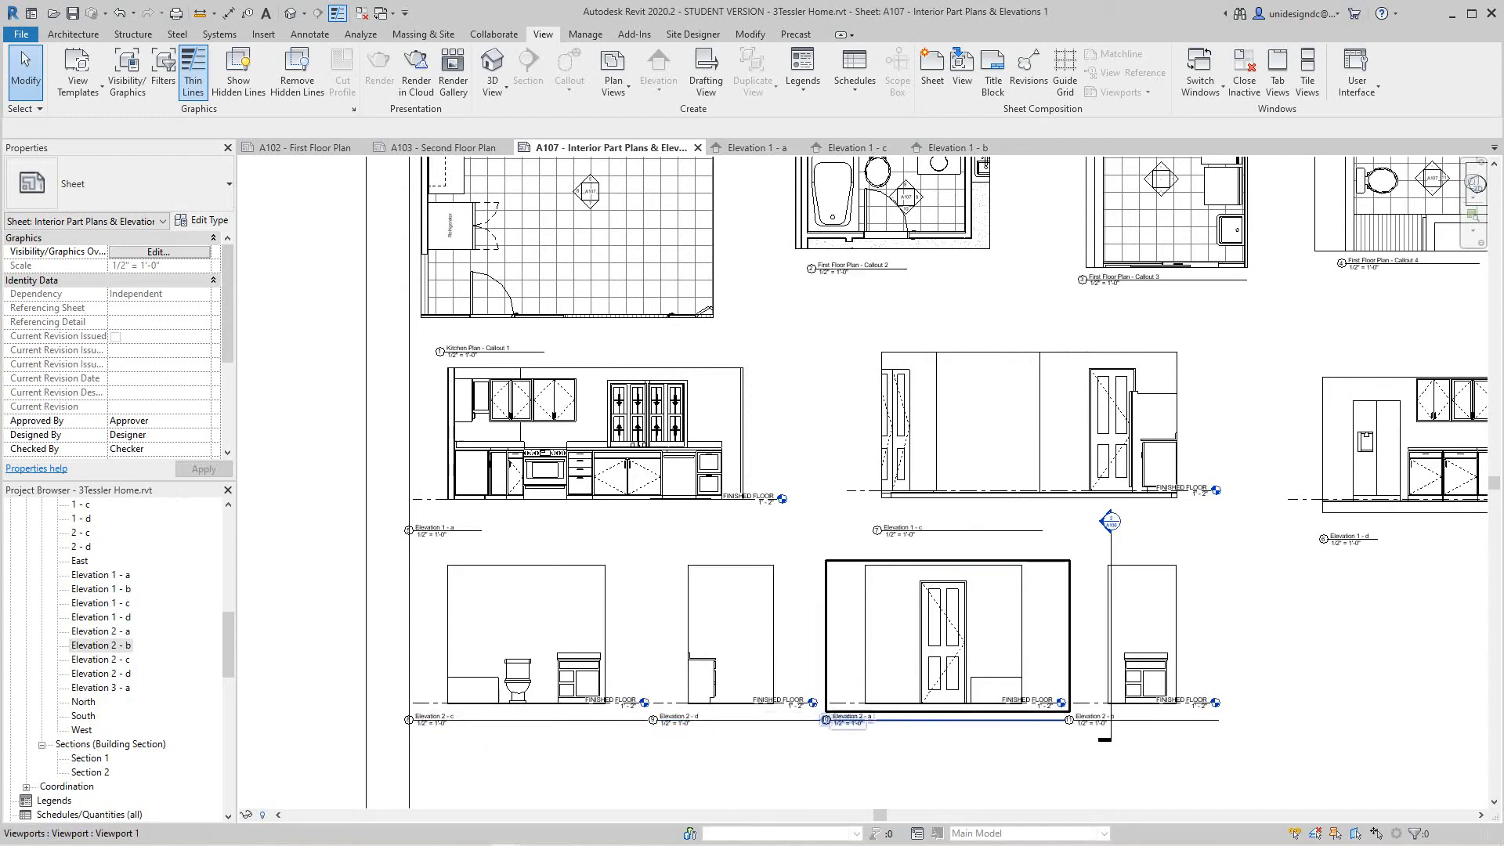
pyautogui.scroll(2, 1229, 704)
pyautogui.scroll(1, 1233, 701)
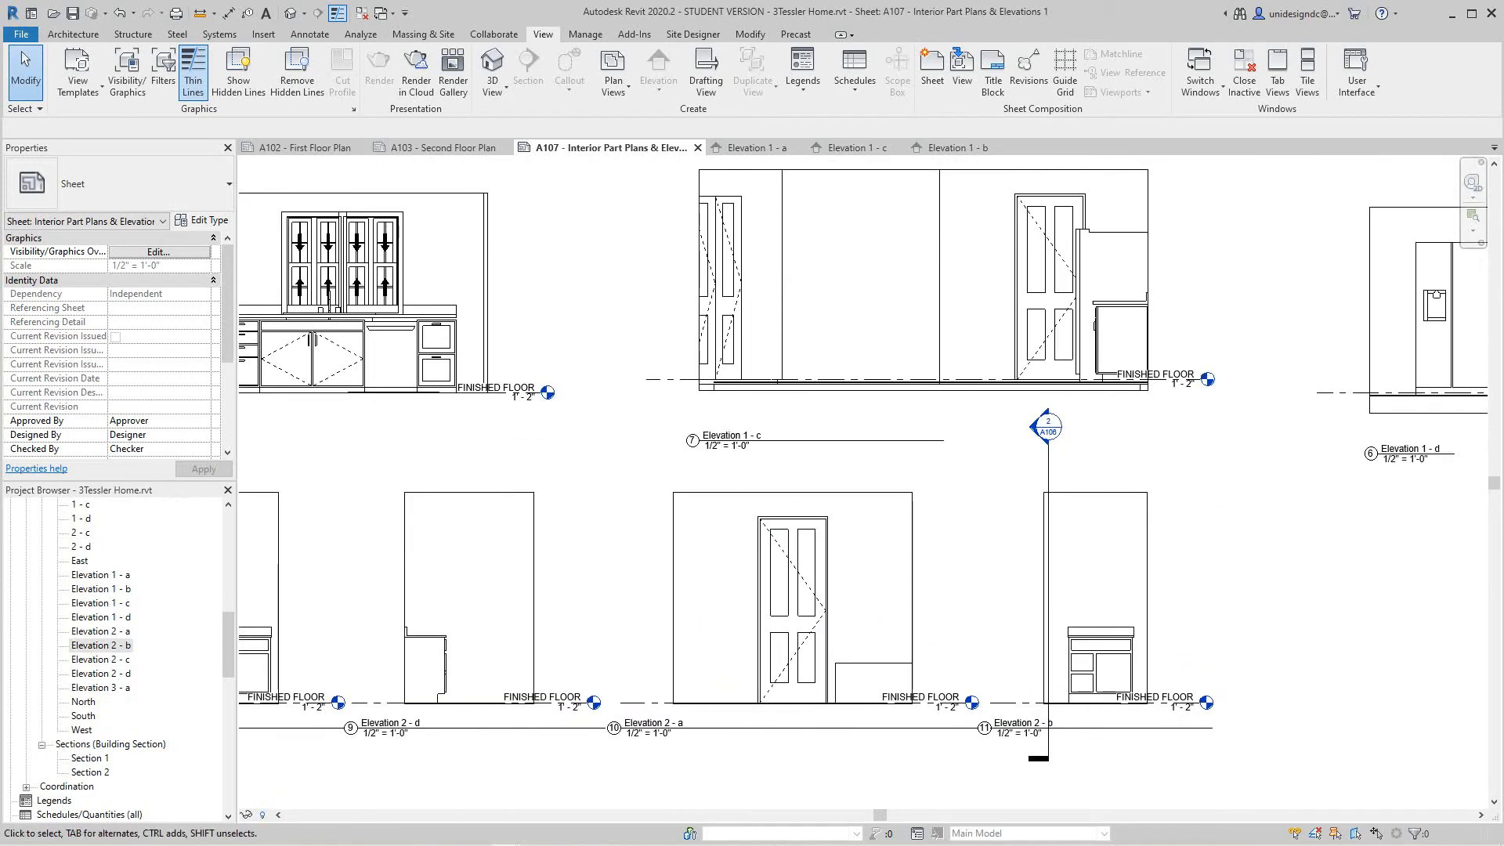
pyautogui.scroll(-3, 1230, 700)
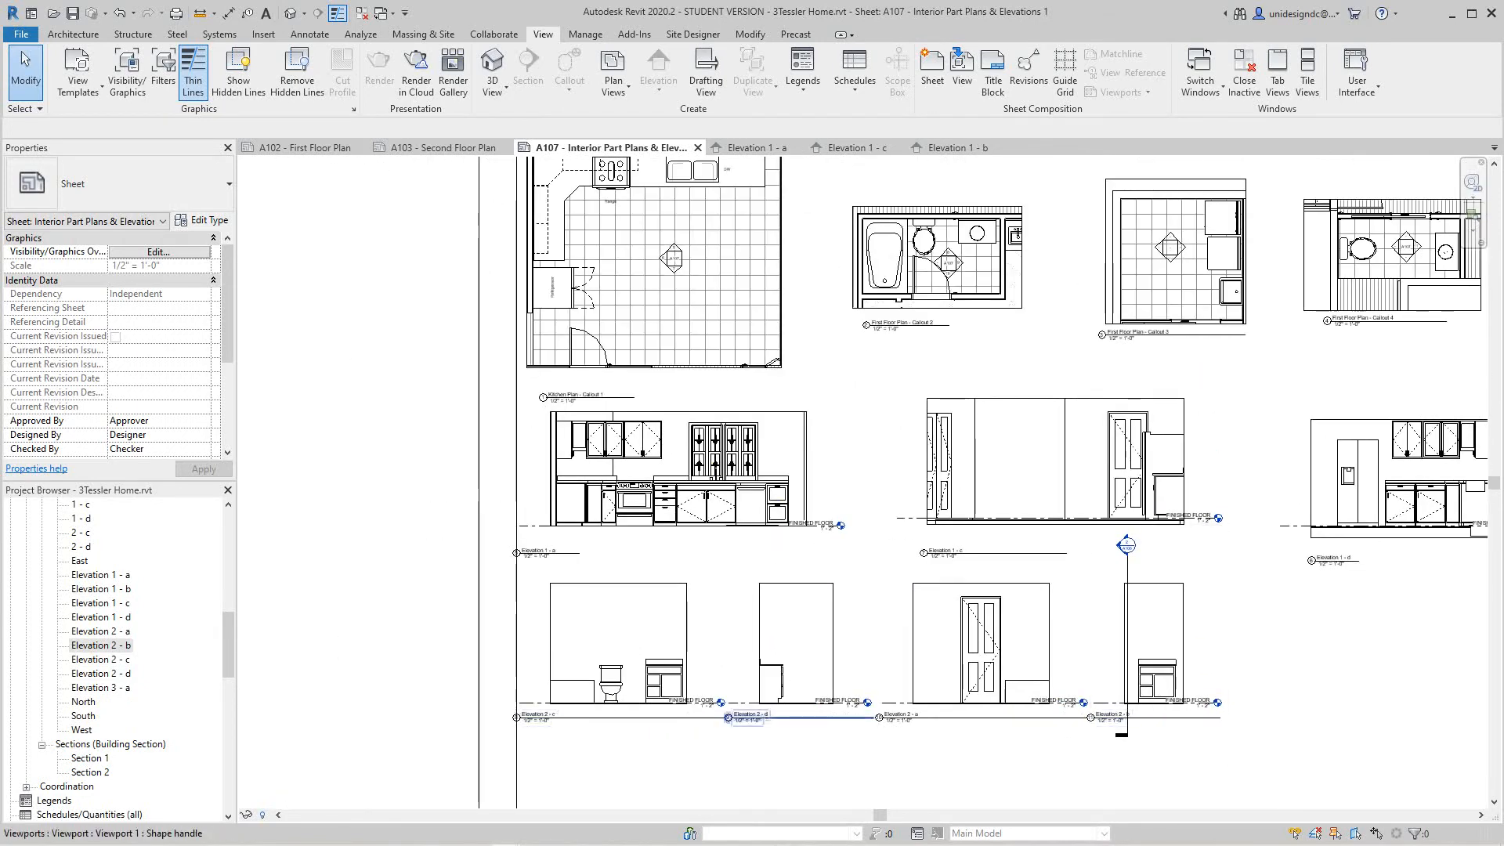
pyautogui.scroll(2, 963, 719)
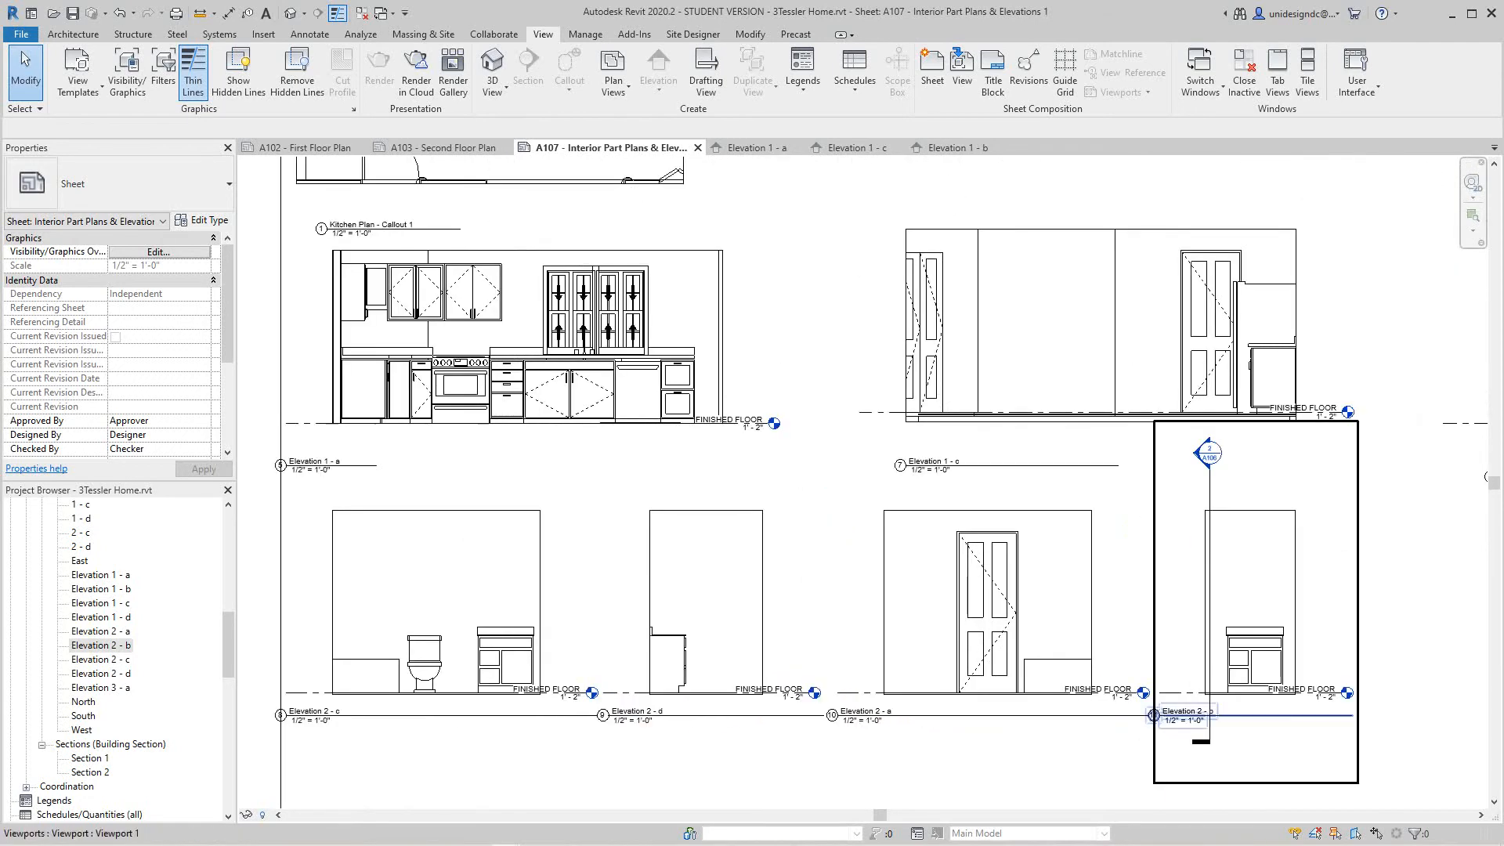
# Shift the Elevation 2 - b viewport right, widening the gap from Elevation 2 - a on the sheet
pyautogui.scroll(-1, 1253, 730)
pyautogui.moveTo(1253, 730); pyautogui.dragTo(1022, 740, button='middle')
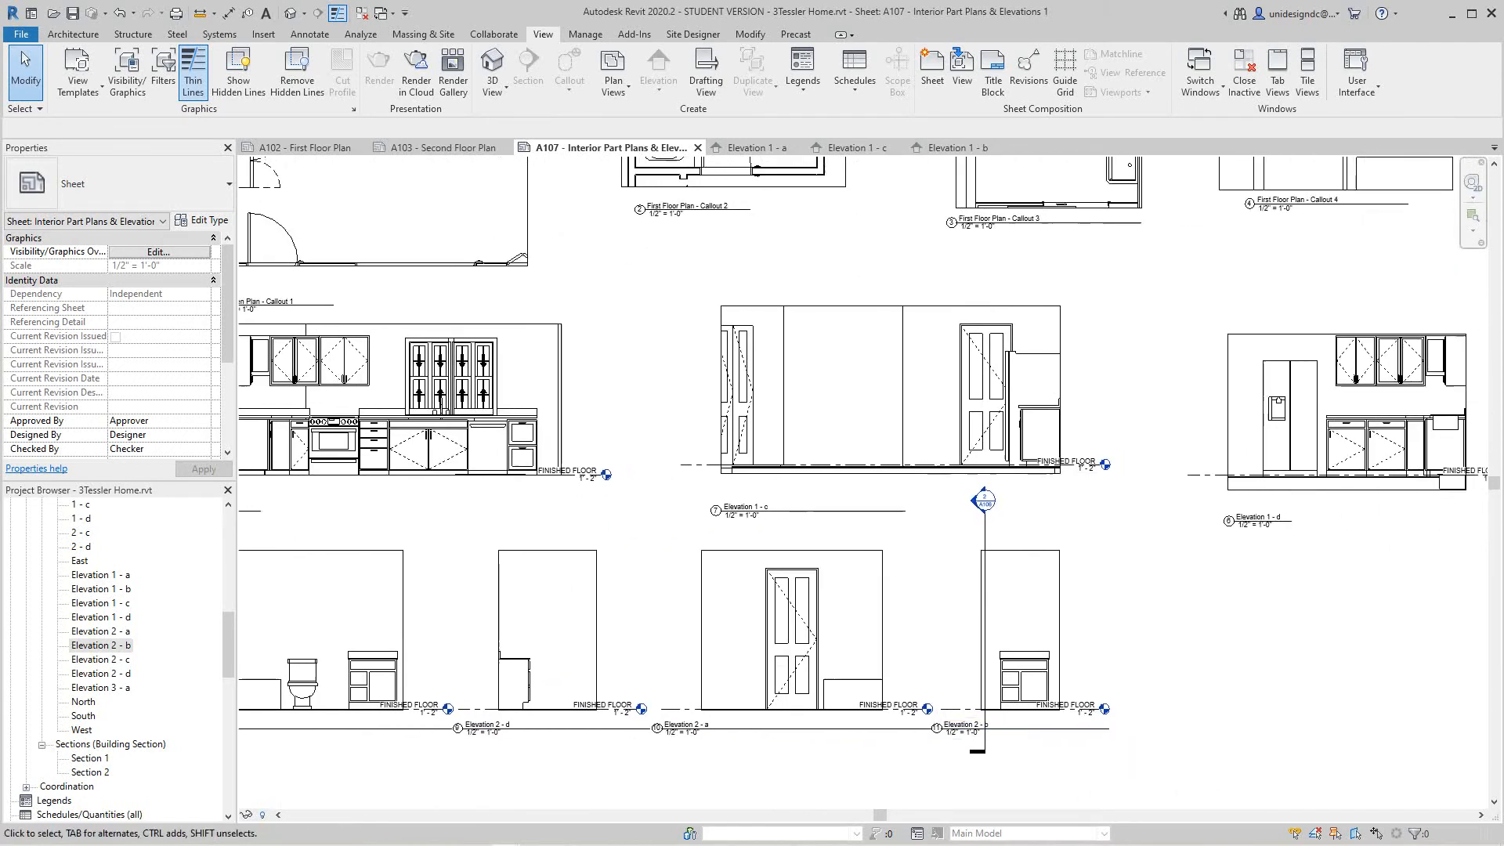
pyautogui.moveTo(1023, 740); pyautogui.dragTo(1091, 740)
pyautogui.press('Escape')
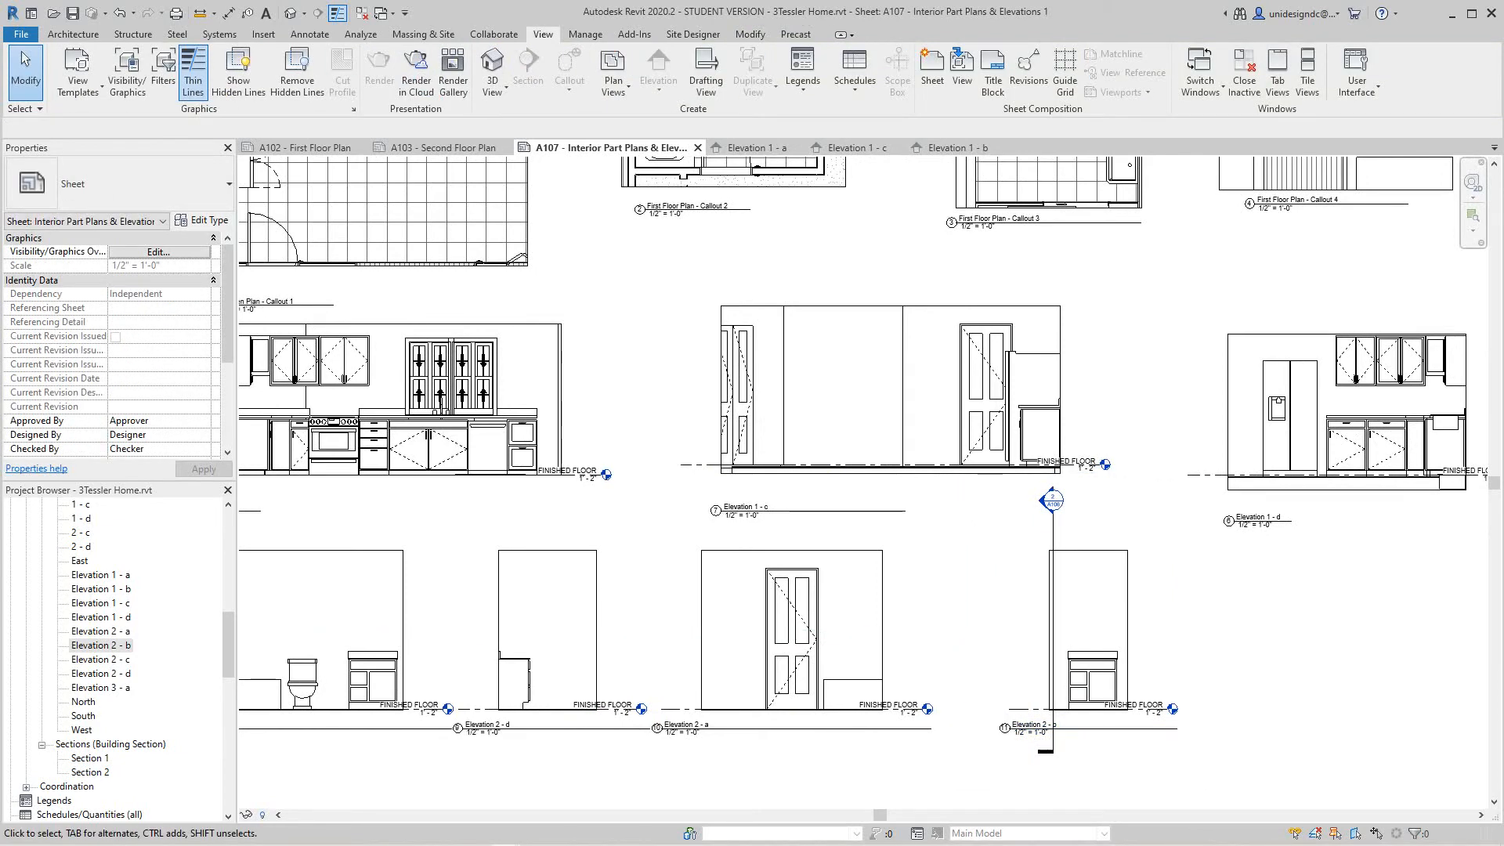
pyautogui.moveTo(619, 777); pyautogui.dragTo(814, 775, button='middle')
pyautogui.scroll(-3, 814, 776)
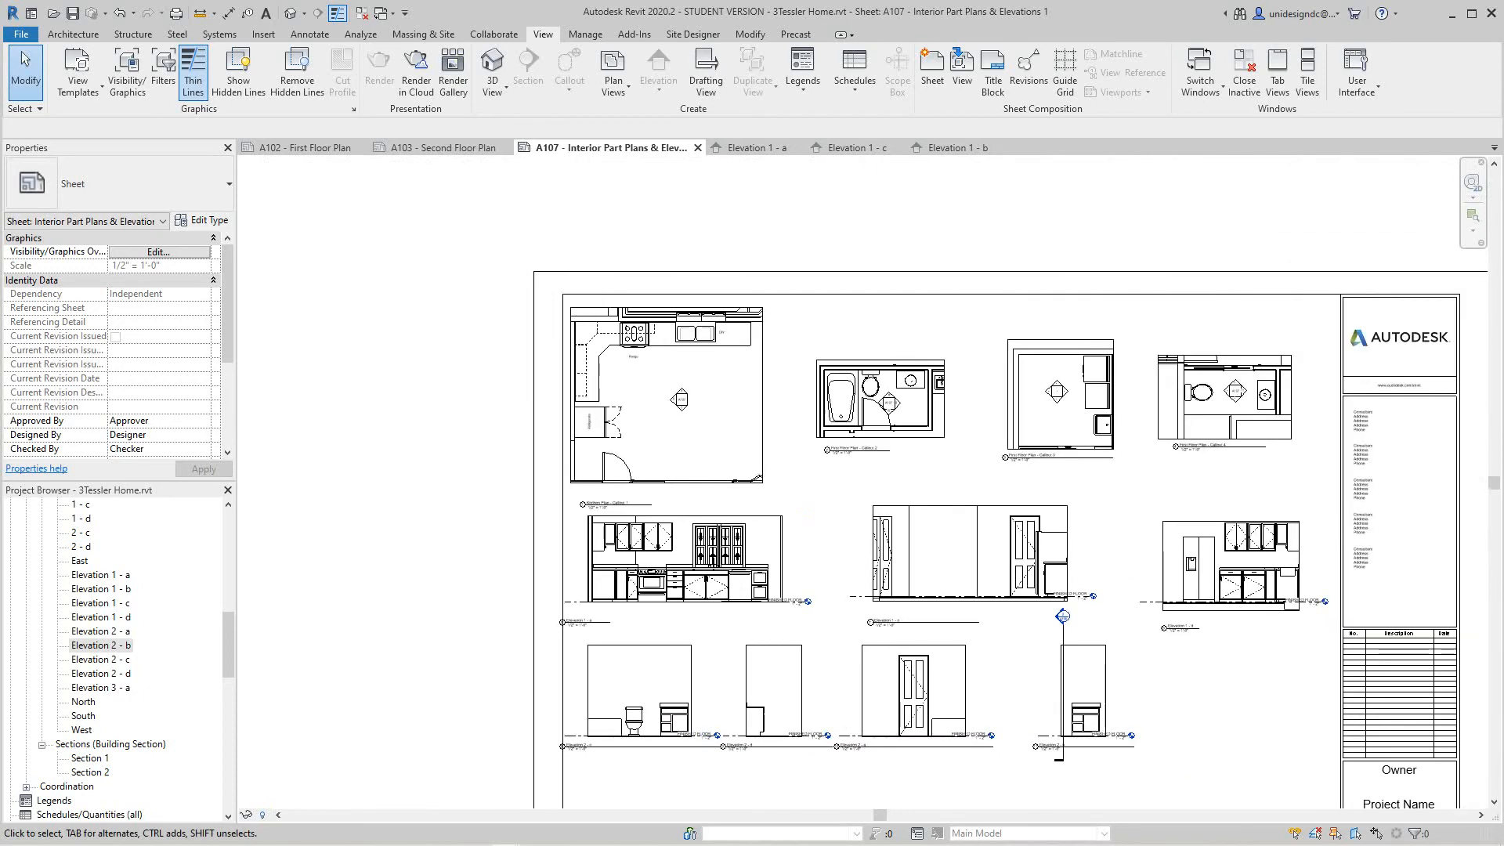
pyautogui.scroll(-2, 405, 597)
pyautogui.moveTo(405, 597); pyautogui.dragTo(346, 486, button='middle')
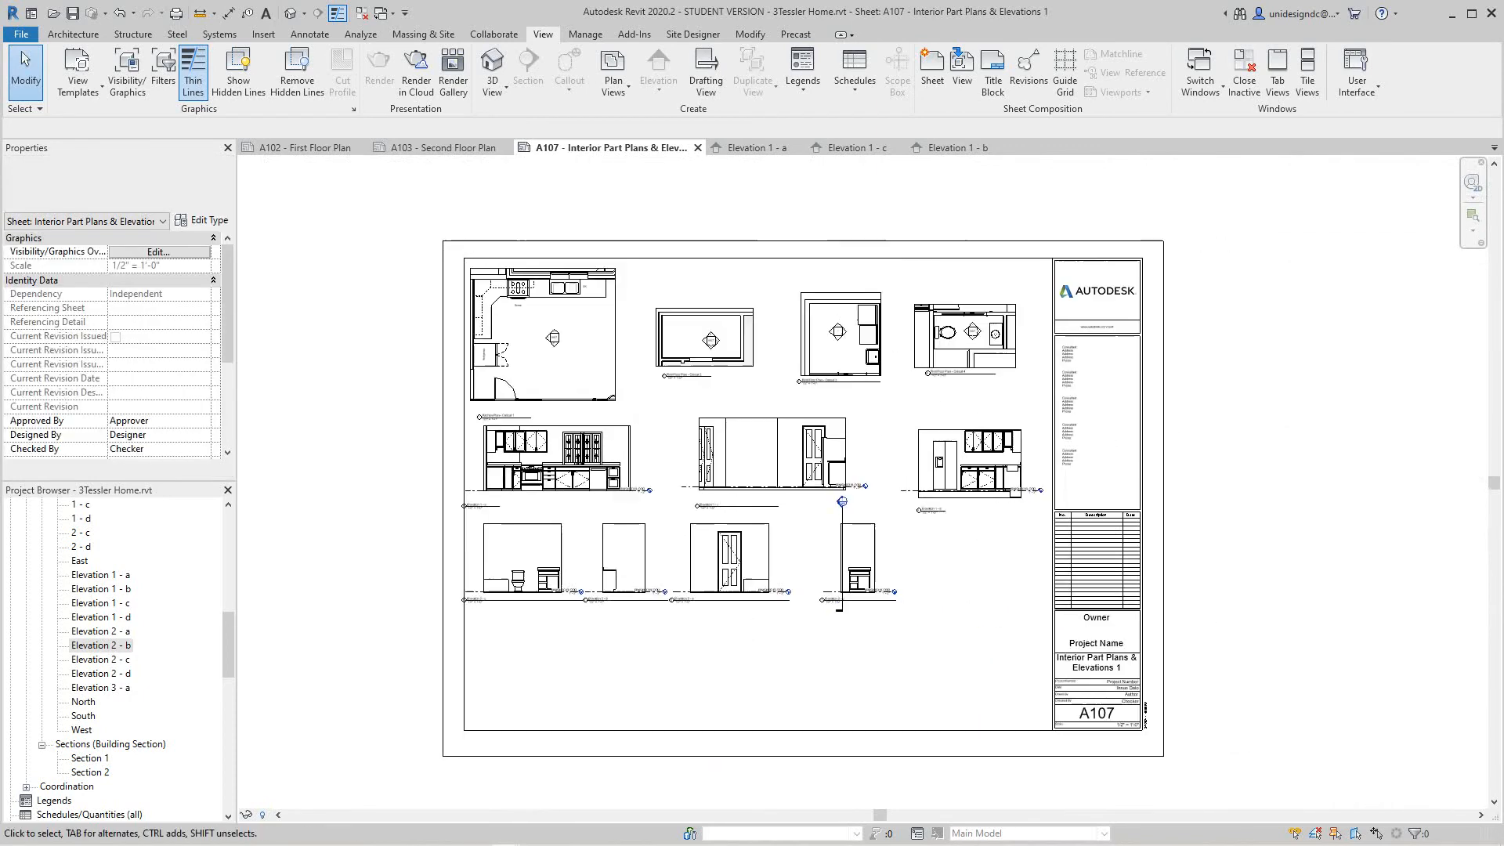
# Move the First Floor Plan - Callout 2, Callout 3 and Callout 4 viewports up toward the sheet's upper border
pyautogui.scroll(1, 406, 601)
pyautogui.moveTo(783, 548); pyautogui.dragTo(736, 697, button='middle')
pyautogui.scroll(3, 738, 177)
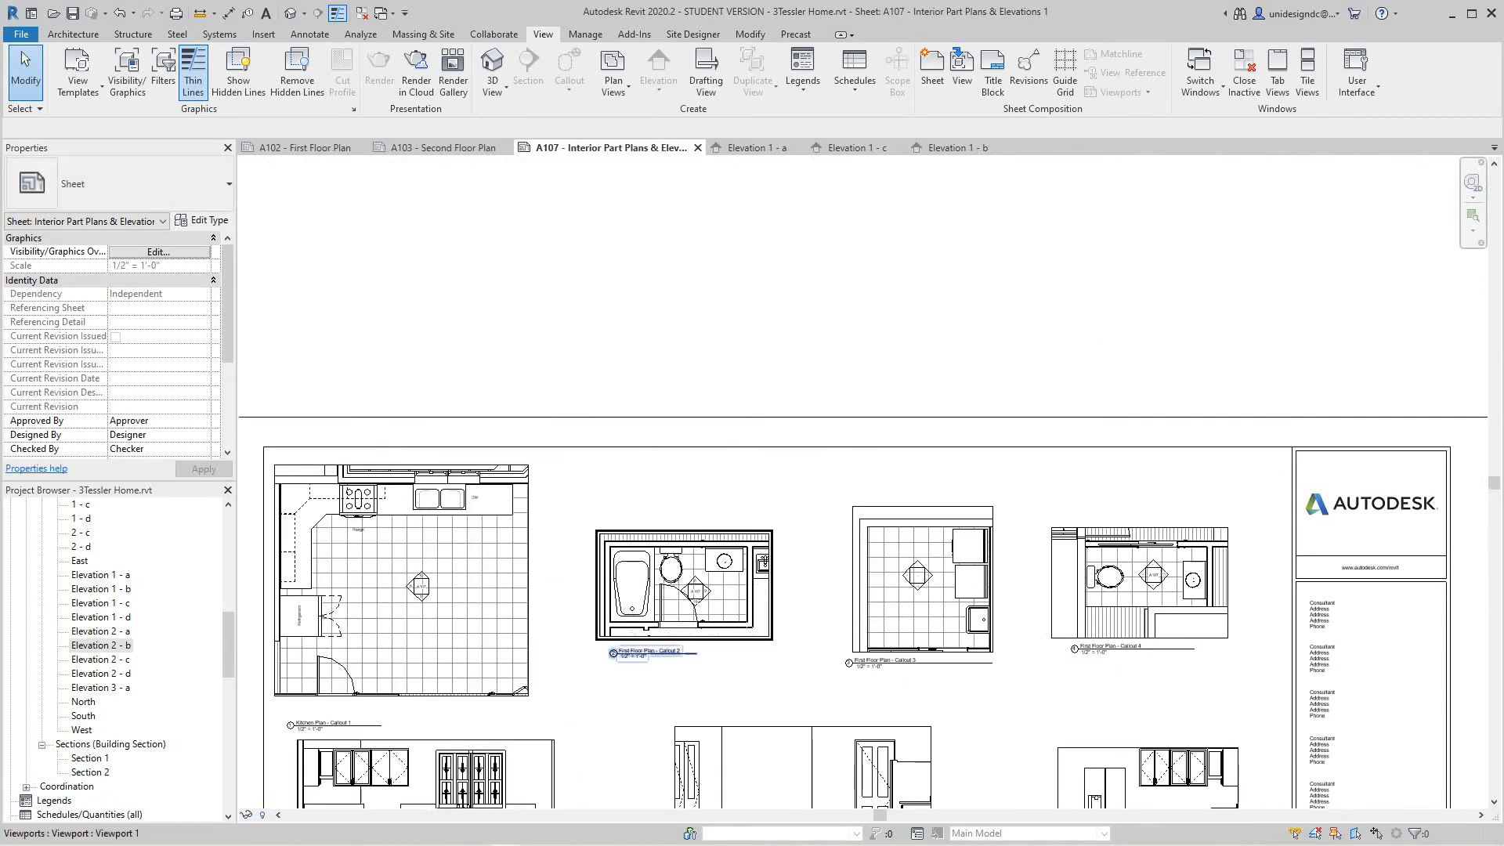
pyautogui.moveTo(678, 611); pyautogui.dragTo(678, 563)
pyautogui.click(793, 588)
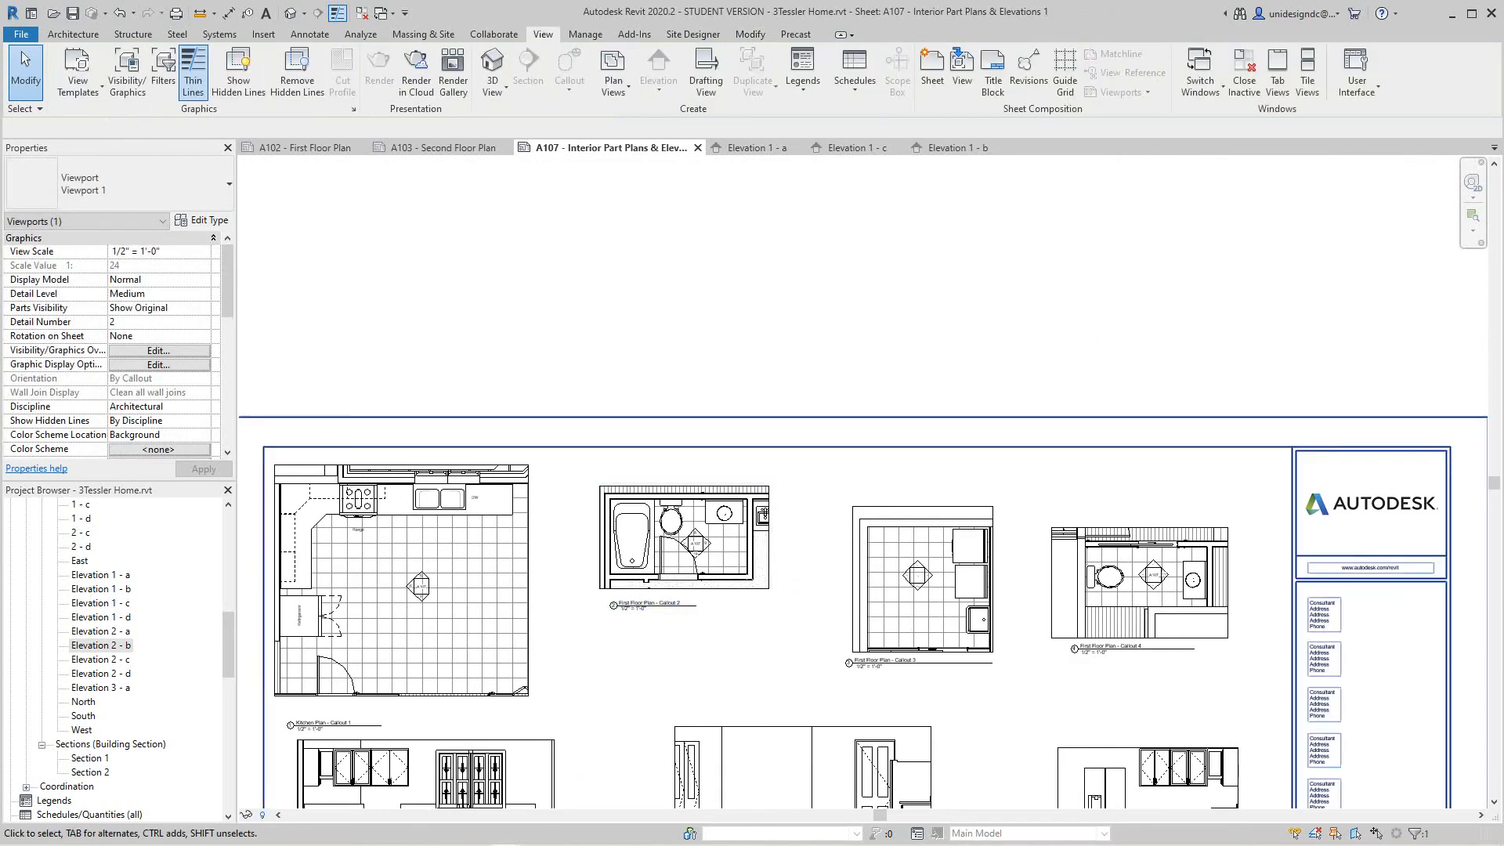
pyautogui.moveTo(922, 595); pyautogui.dragTo(922, 552)
pyautogui.click(1024, 571)
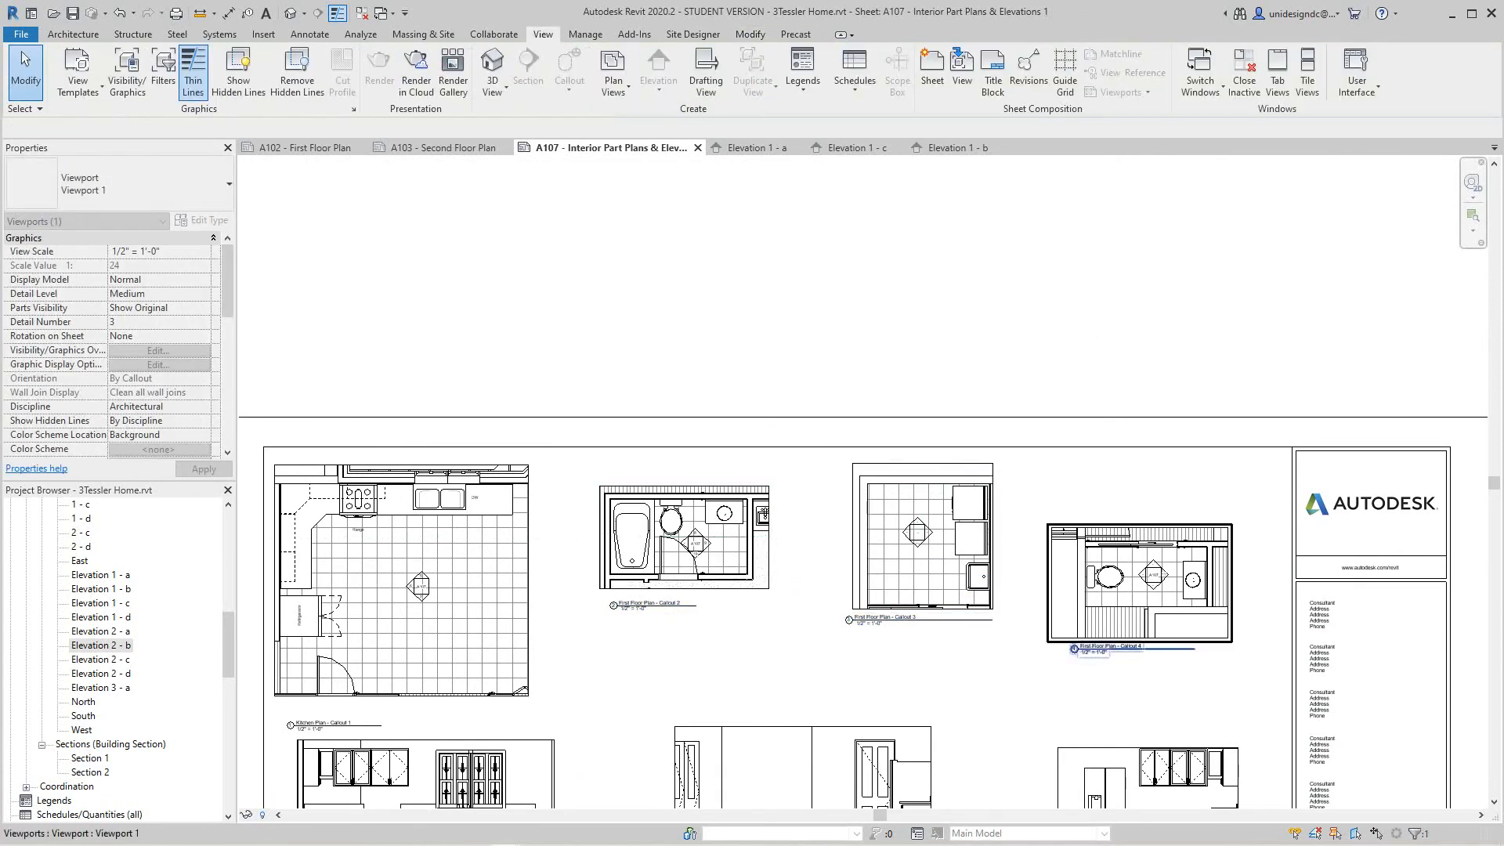
pyautogui.moveTo(1140, 595); pyautogui.dragTo(1132, 540)
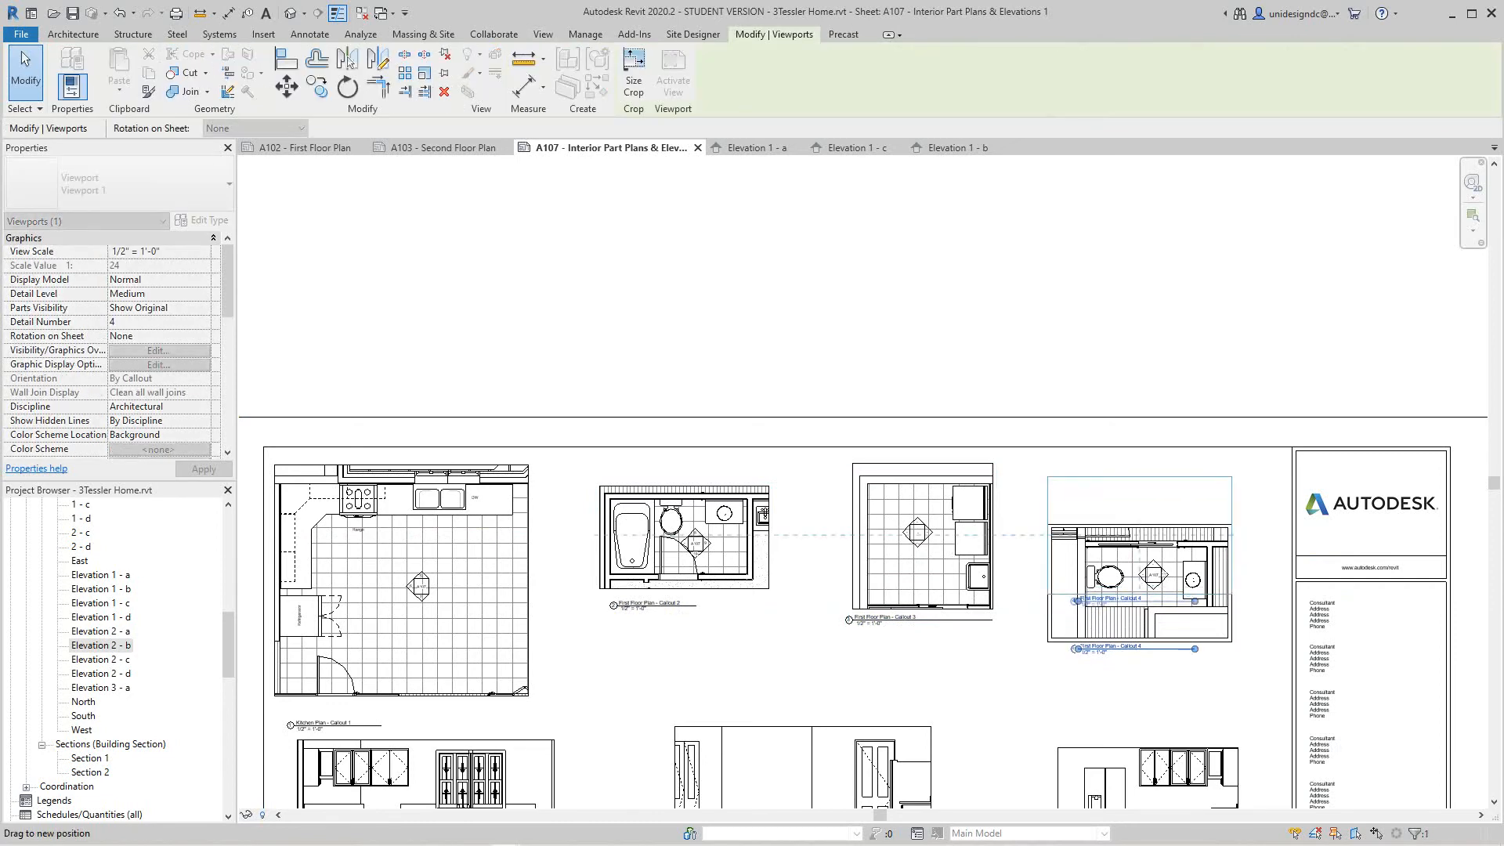
pyautogui.moveTo(1140, 540); pyautogui.dragTo(1140, 539)
pyautogui.click(992, 350)
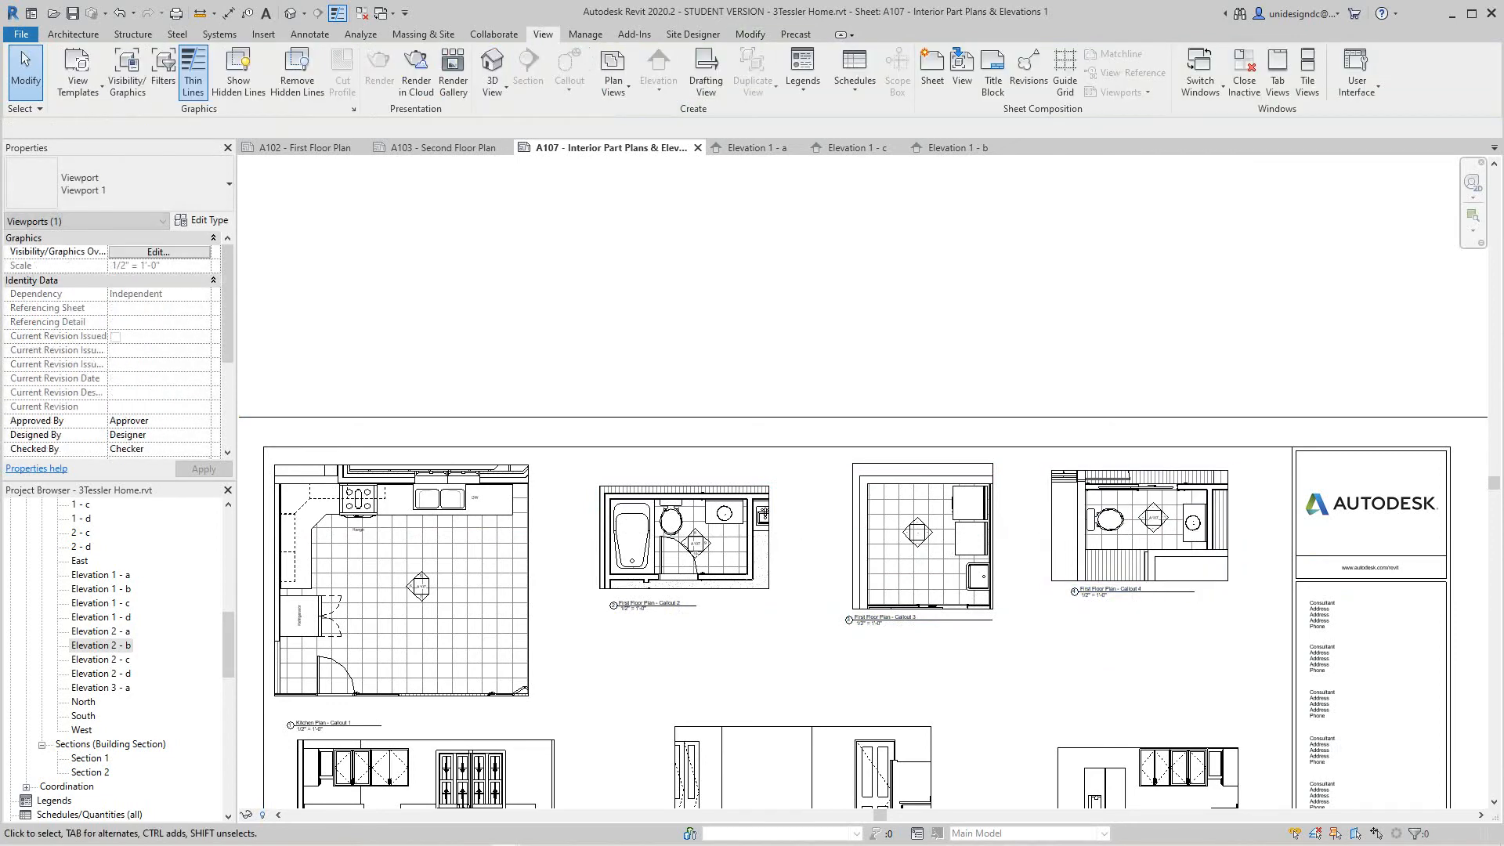
# Move the Elevation 1 - d and Elevation 1 - c viewports up, keeping their titles aligned beneath the part plans
pyautogui.scroll(-2, 992, 351)
pyautogui.moveTo(924, 611); pyautogui.dragTo(1103, 546, button='middle')
pyautogui.scroll(4, 1425, 482)
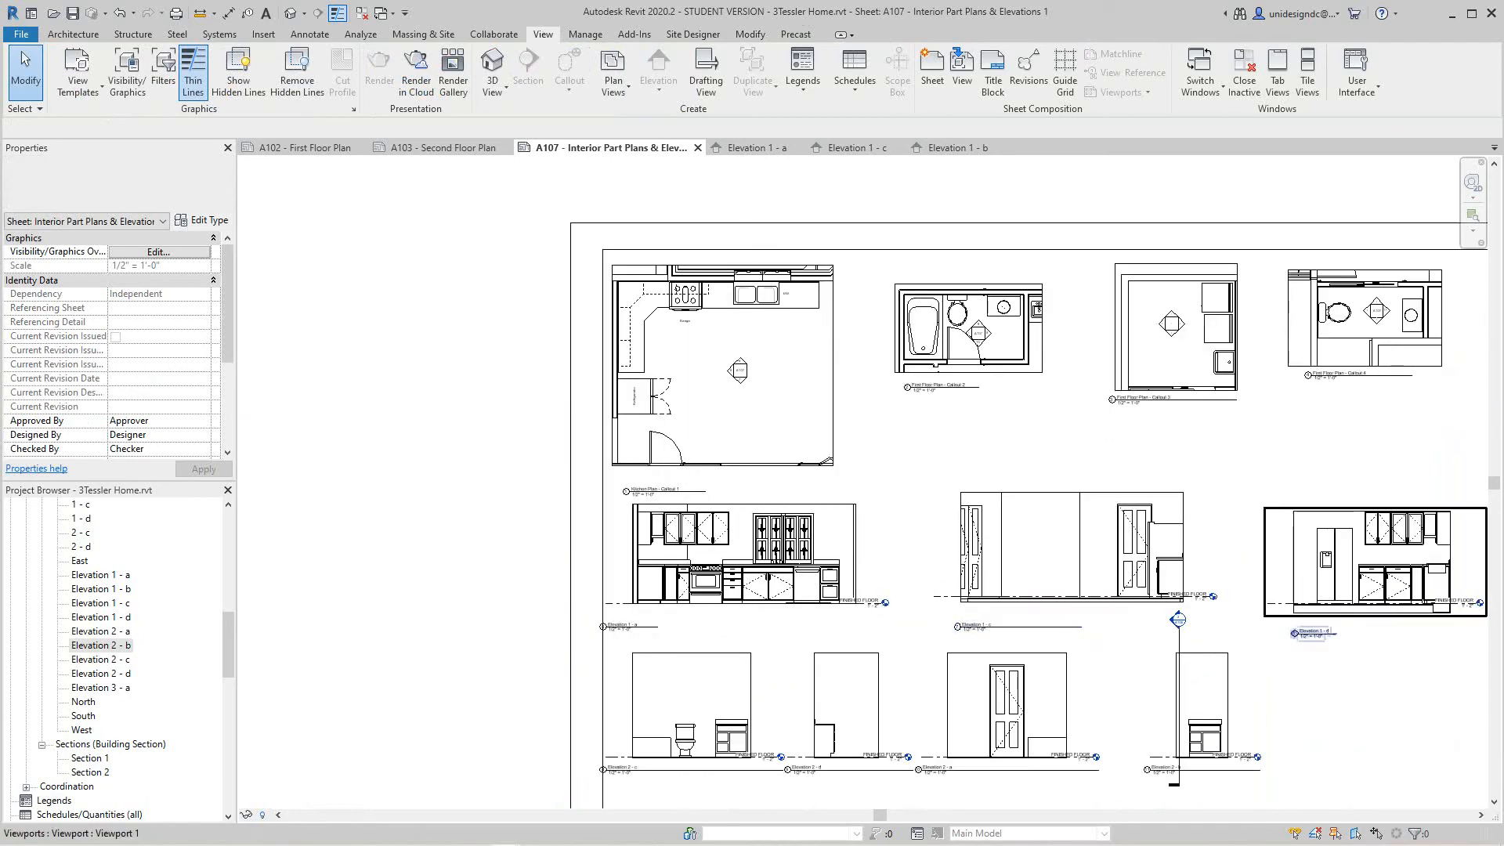
pyautogui.moveTo(1122, 599); pyautogui.dragTo(1138, 545)
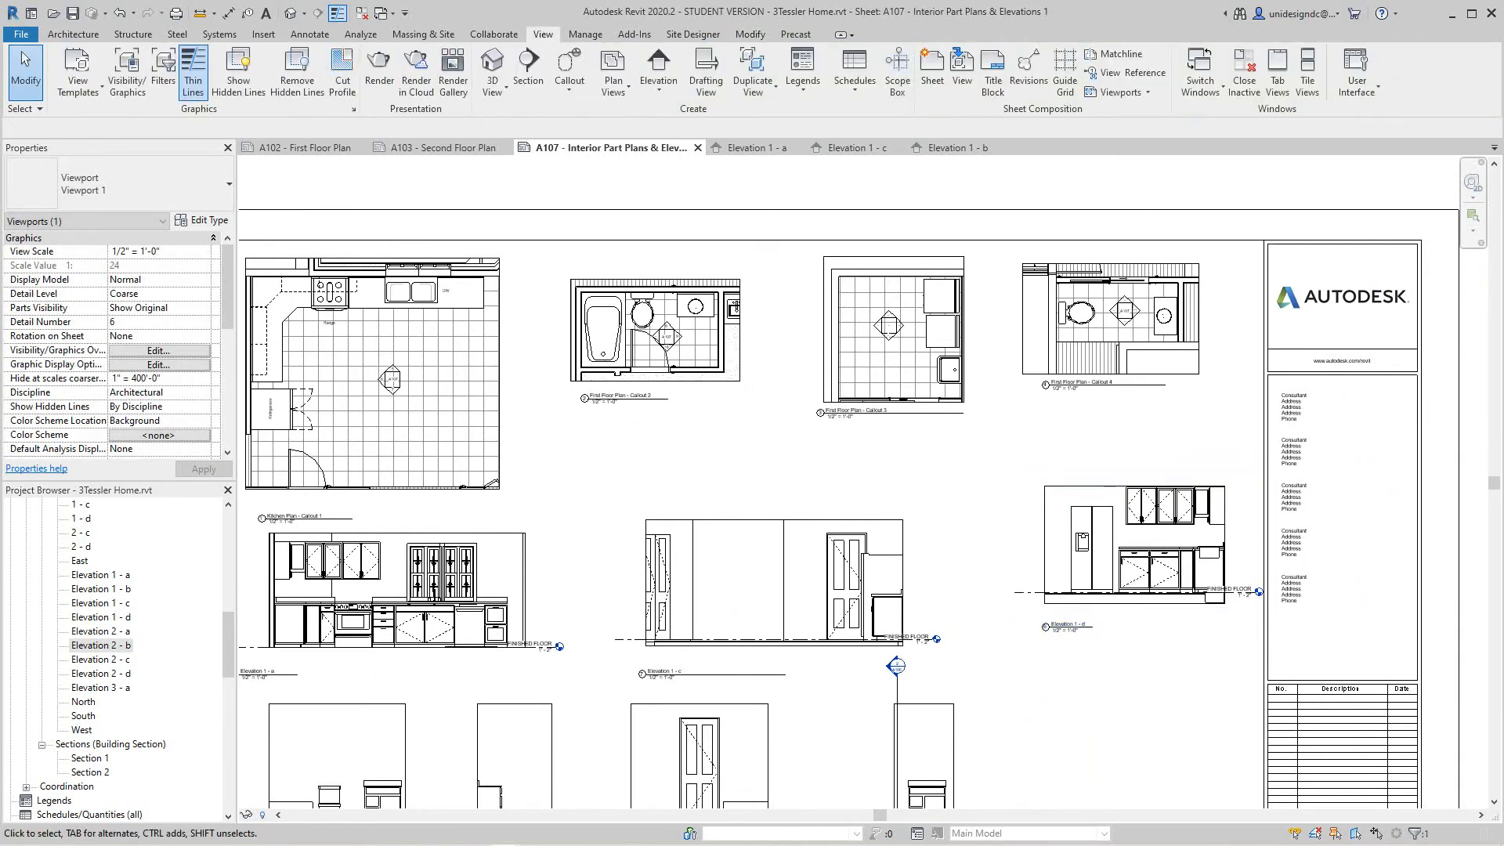
pyautogui.moveTo(777, 583); pyautogui.dragTo(837, 530)
pyautogui.scroll(-3, 1229, 768)
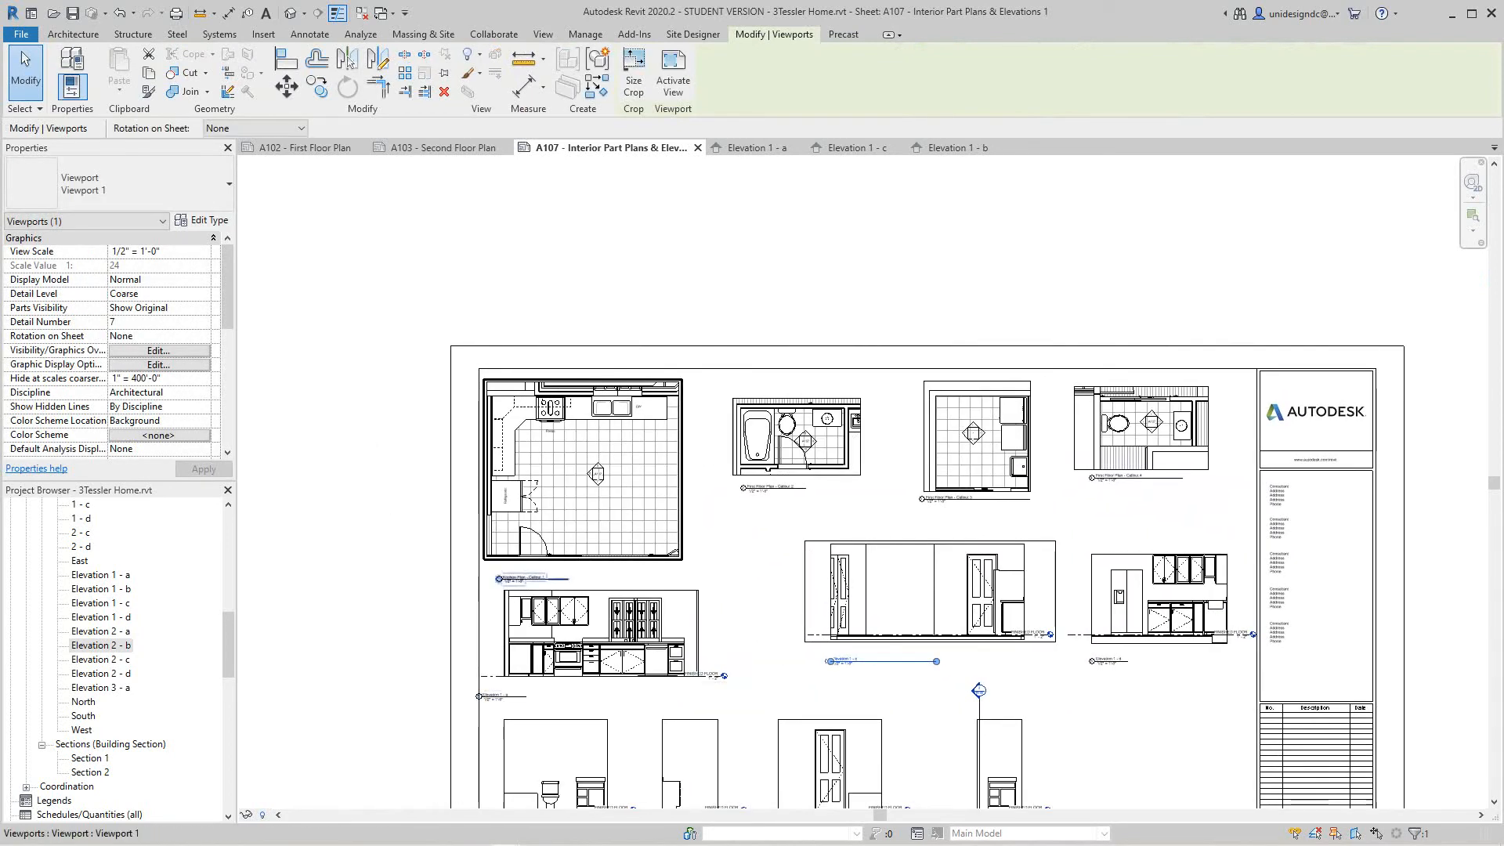
# Activate the Kitchen Plan - Callout 1 view, raise its lower crop edge, and deactivate the view
pyautogui.rightClick(606, 522)
pyautogui.click(660, 203)
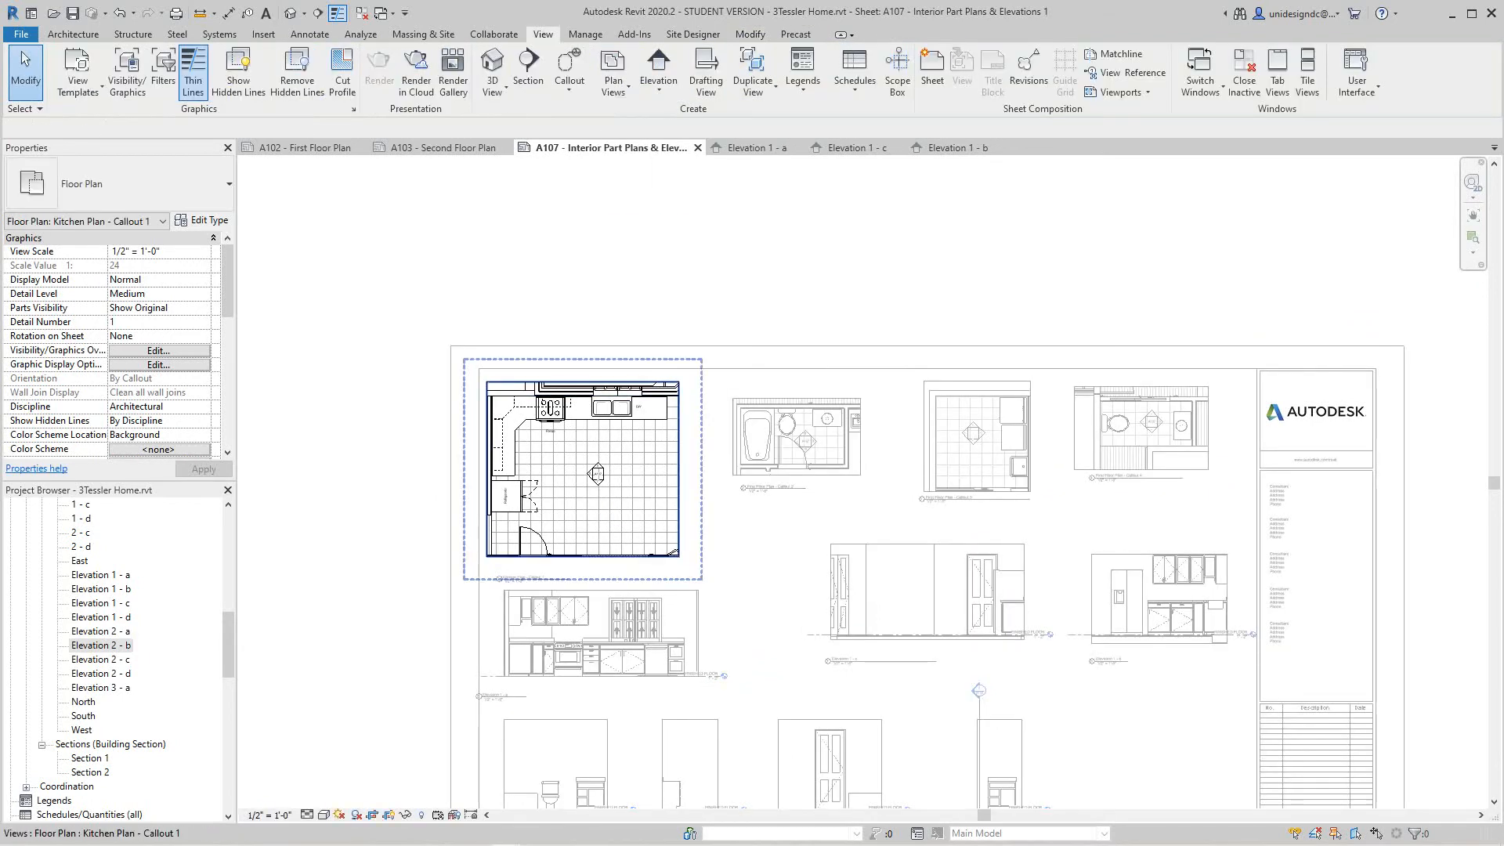
pyautogui.click(583, 556)
pyautogui.moveTo(583, 536); pyautogui.dragTo(582, 523)
pyautogui.click(732, 546)
pyautogui.rightClick(732, 546)
pyautogui.click(773, 555)
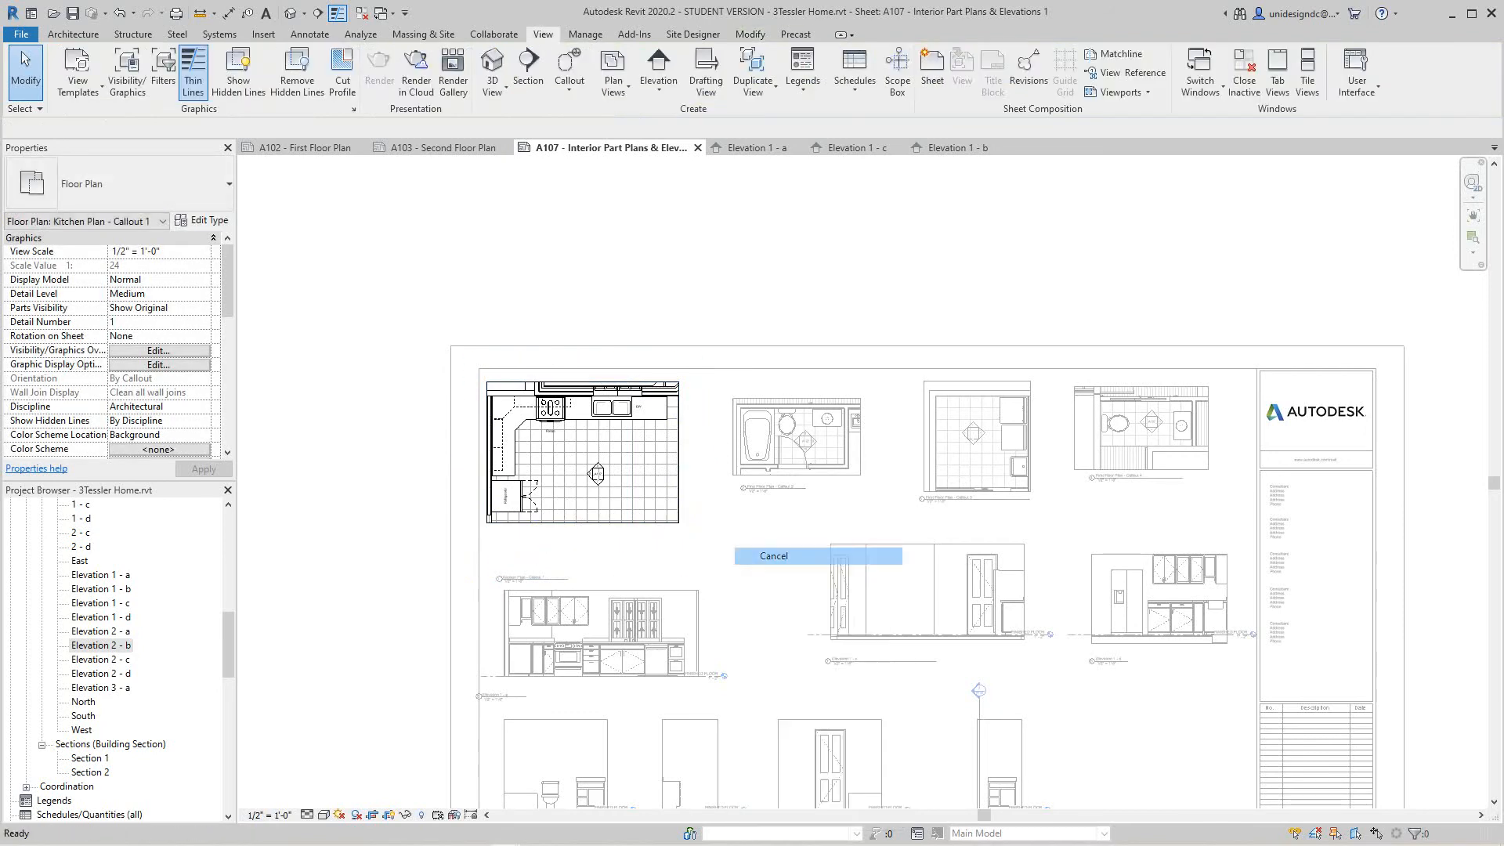
pyautogui.rightClick(692, 556)
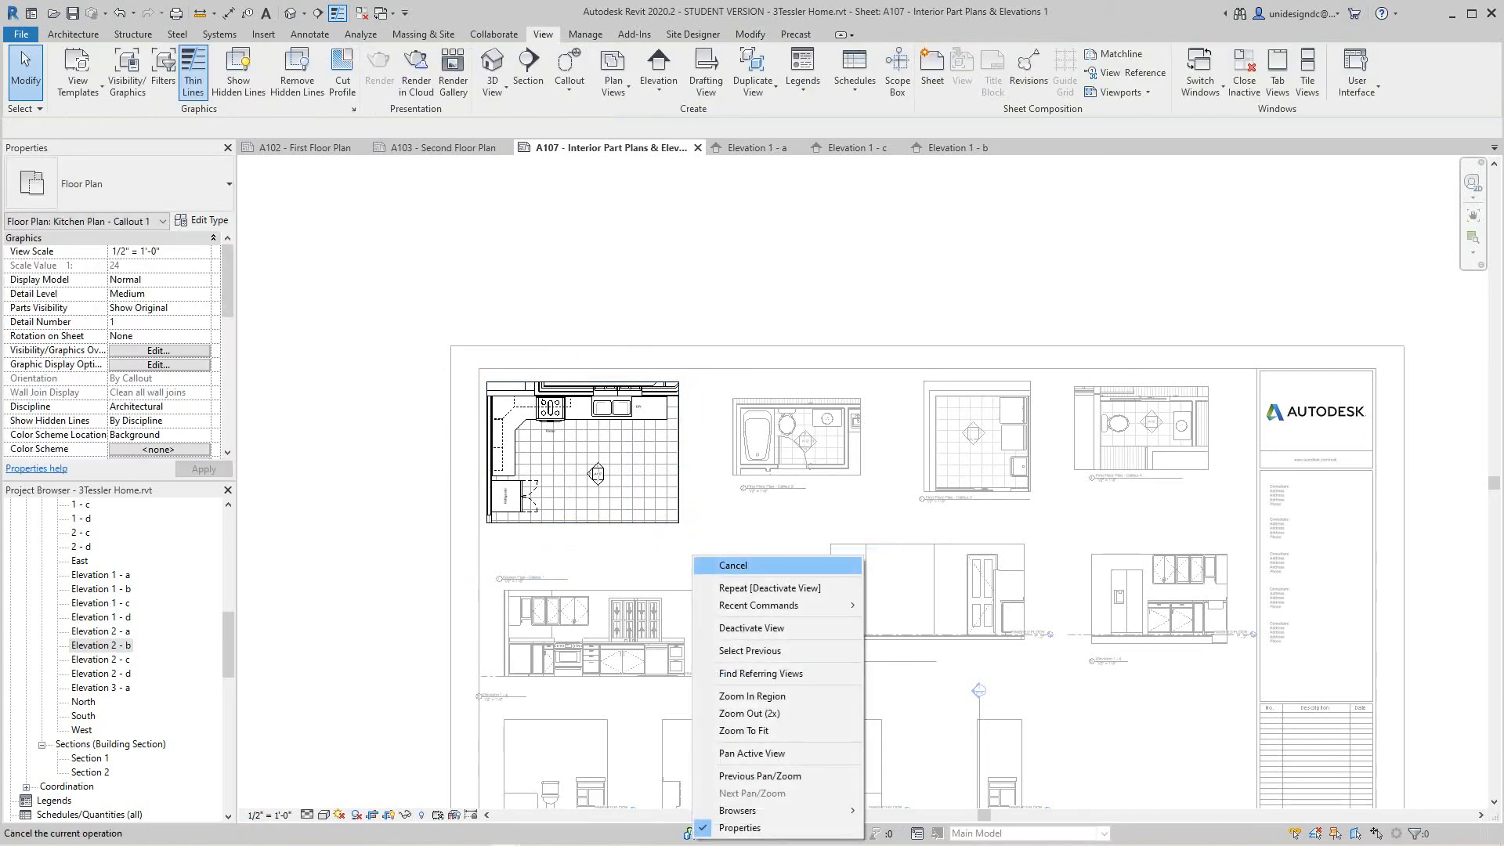
pyautogui.click(733, 565)
pyautogui.rightClick(703, 567)
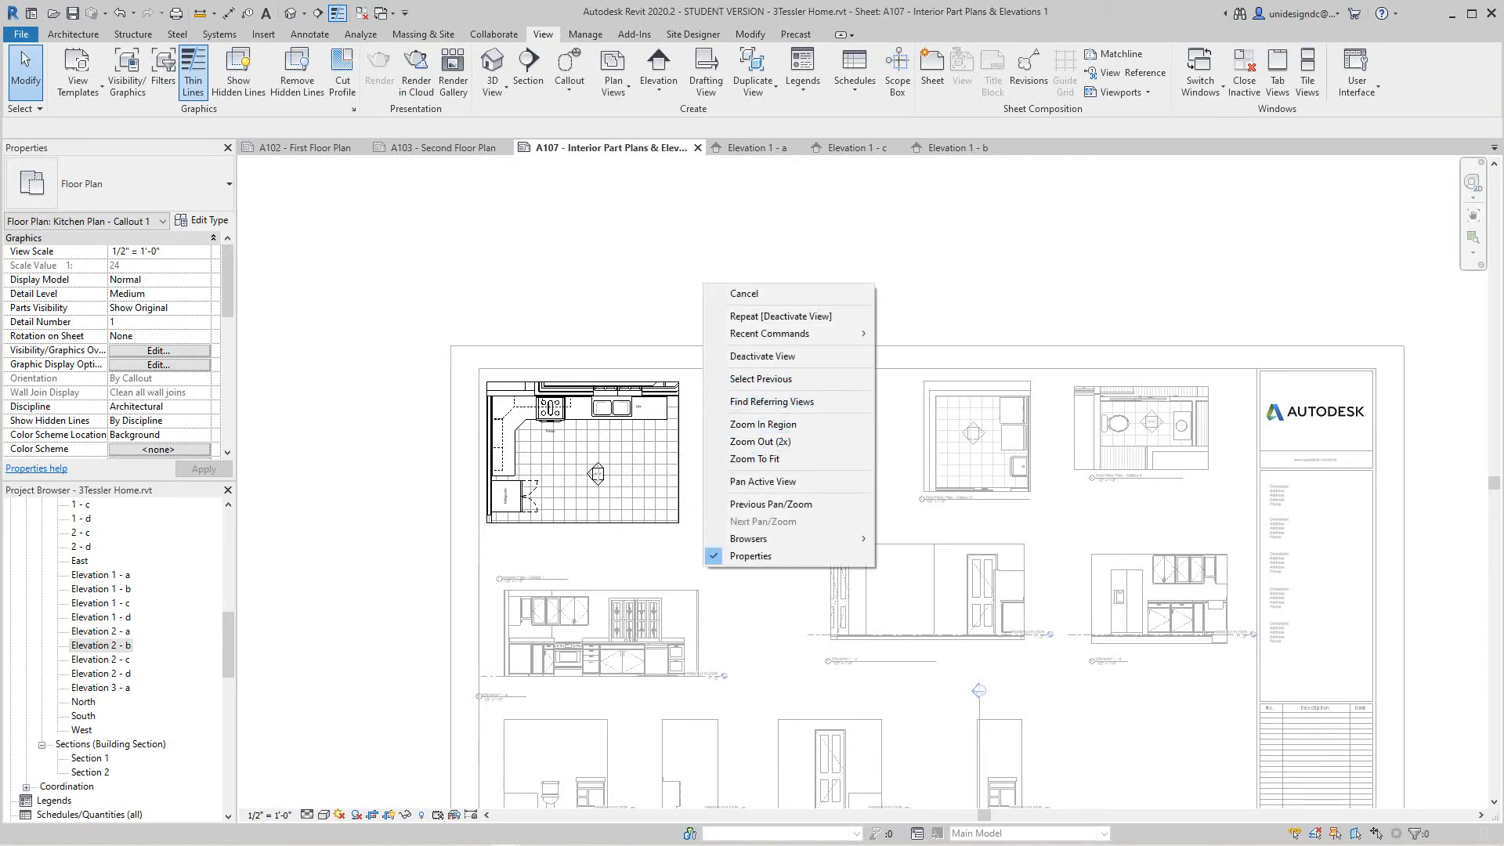
pyautogui.click(762, 355)
# Move the Elevation 1 - a viewport up under the kitchen plan, in line with the Elevation 1 - c row
pyautogui.click(603, 619)
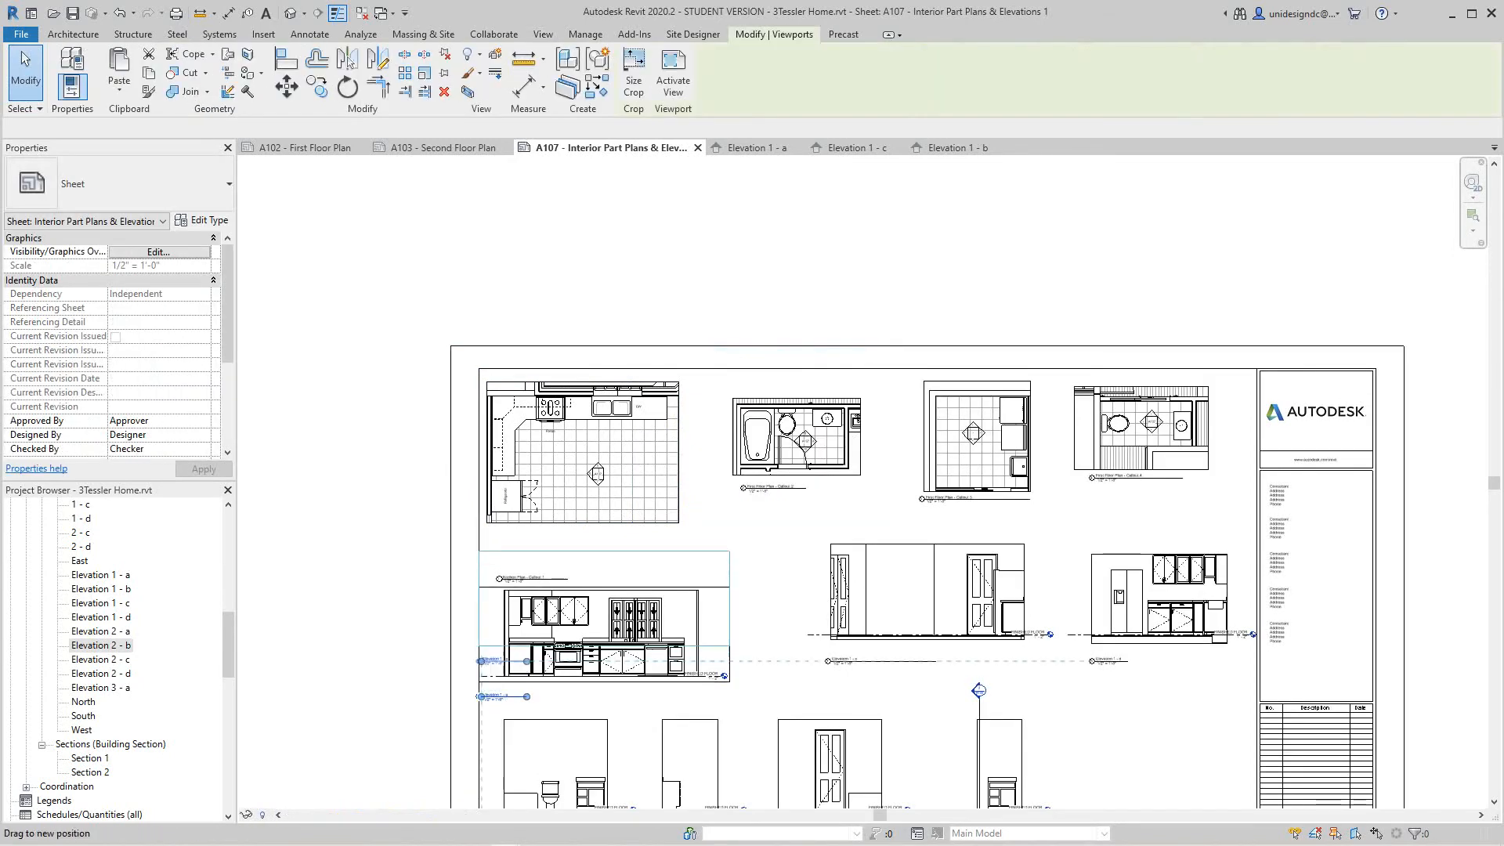
pyautogui.moveTo(603, 583); pyautogui.dragTo(603, 578)
pyautogui.click(770, 688)
pyautogui.scroll(-1, 770, 688)
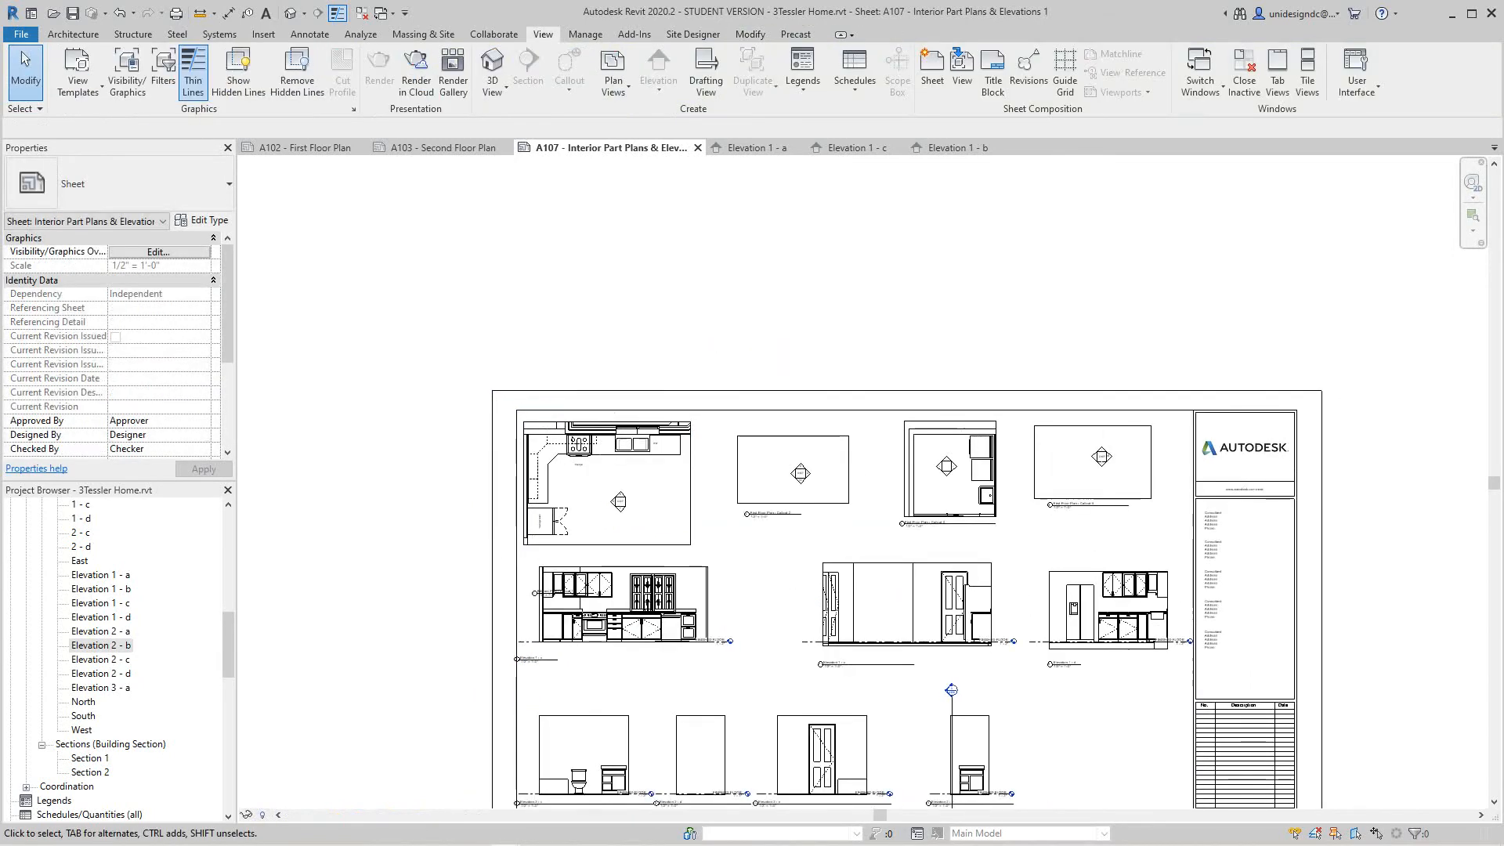
# Shift the Elevation 1 - c viewport left toward Elevation 1 - a, shorten its title line, and align its title with the row
pyautogui.scroll(-1, 770, 688)
pyautogui.moveTo(770, 688); pyautogui.dragTo(783, 421, button='middle')
pyautogui.moveTo(814, 412); pyautogui.dragTo(758, 411)
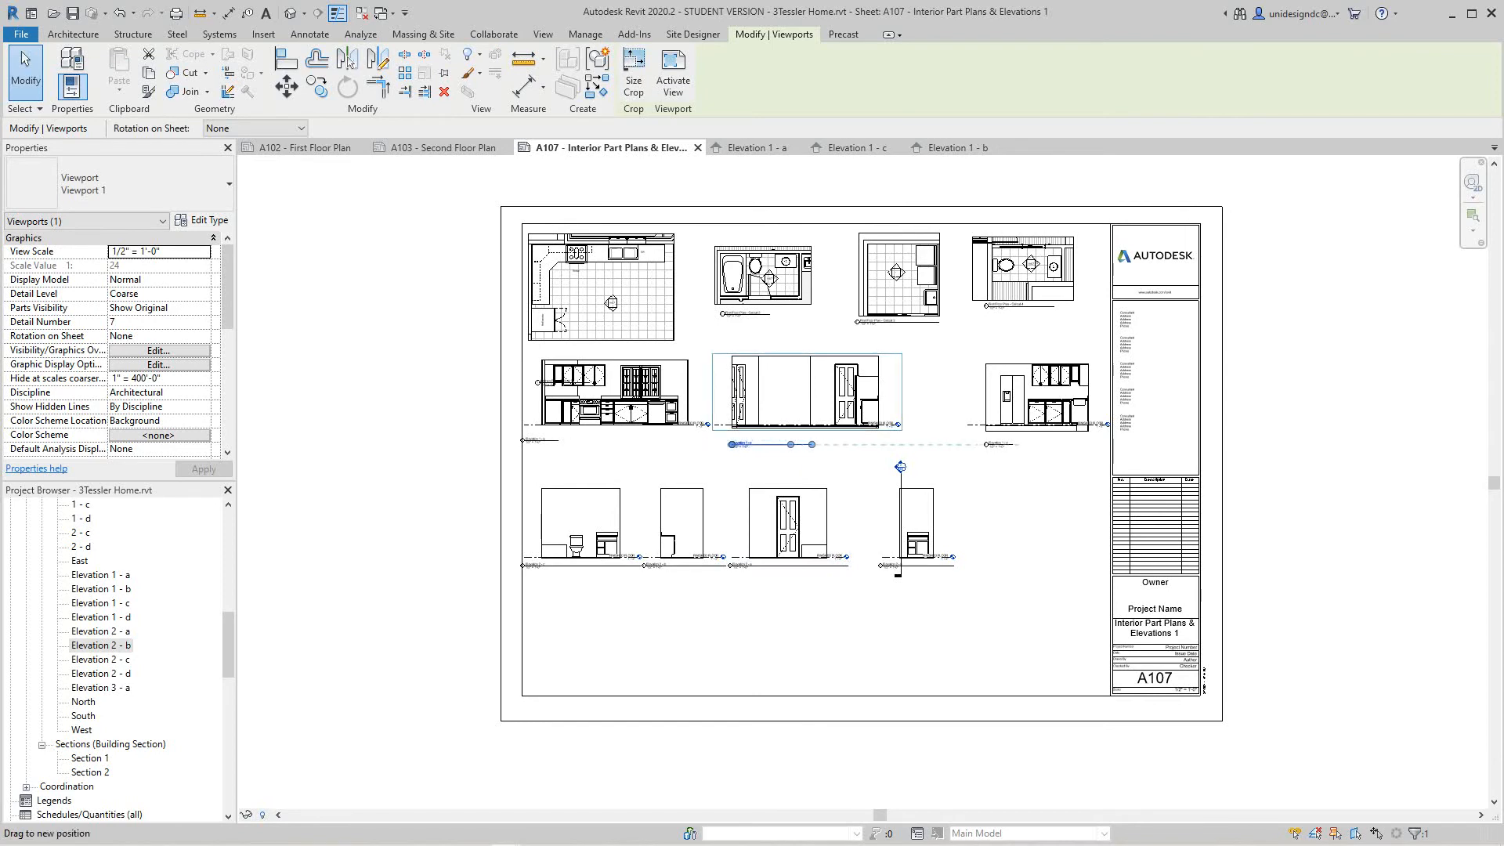
pyautogui.moveTo(790, 444); pyautogui.dragTo(770, 444)
pyautogui.press('Escape')
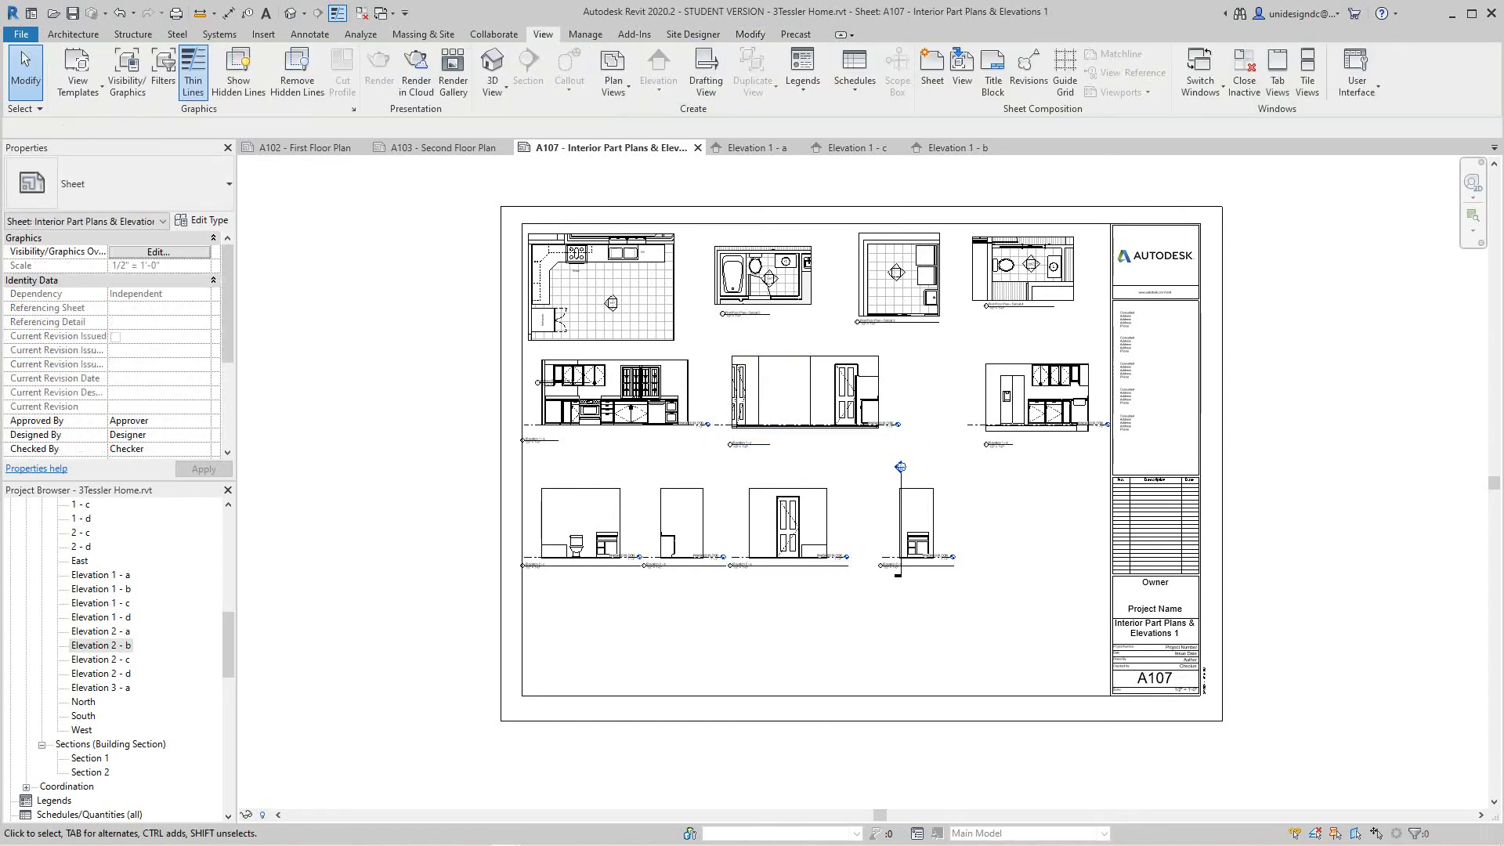
pyautogui.click(770, 444)
pyautogui.moveTo(740, 444); pyautogui.dragTo(738, 442)
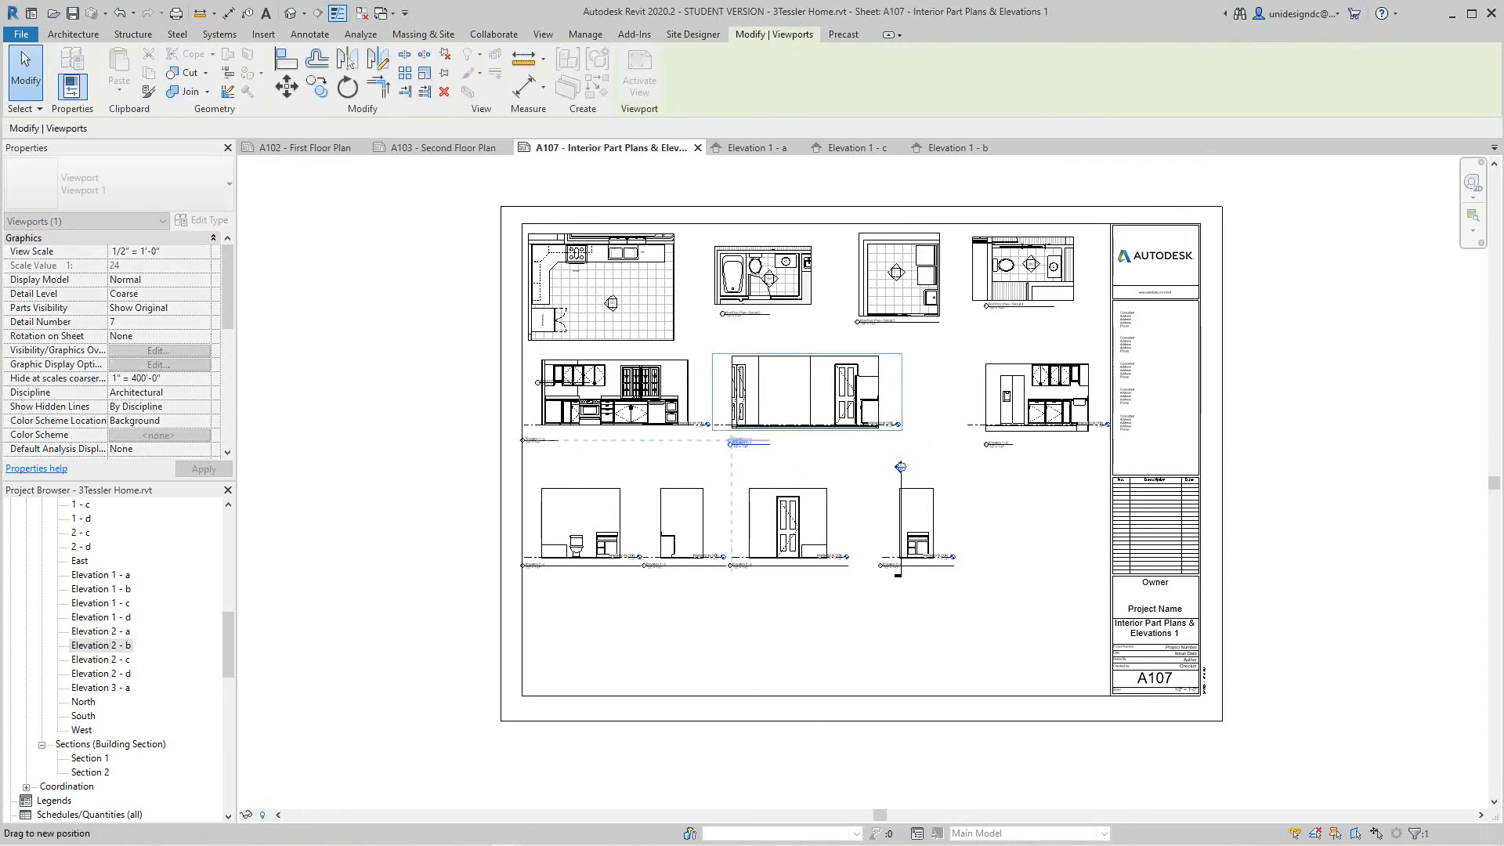
pyautogui.press('Escape')
# Move the Elevation 1 - d viewport left and slightly up, close beside Elevation 1 - c in the kitchen row
pyautogui.moveTo(1000, 444)
pyautogui.mouseDown()
pyautogui.moveTo(984, 412)
pyautogui.moveTo(965, 440)
pyautogui.moveTo(960, 426)
pyautogui.mouseUp()
pyautogui.scroll(4, 1025, 440)
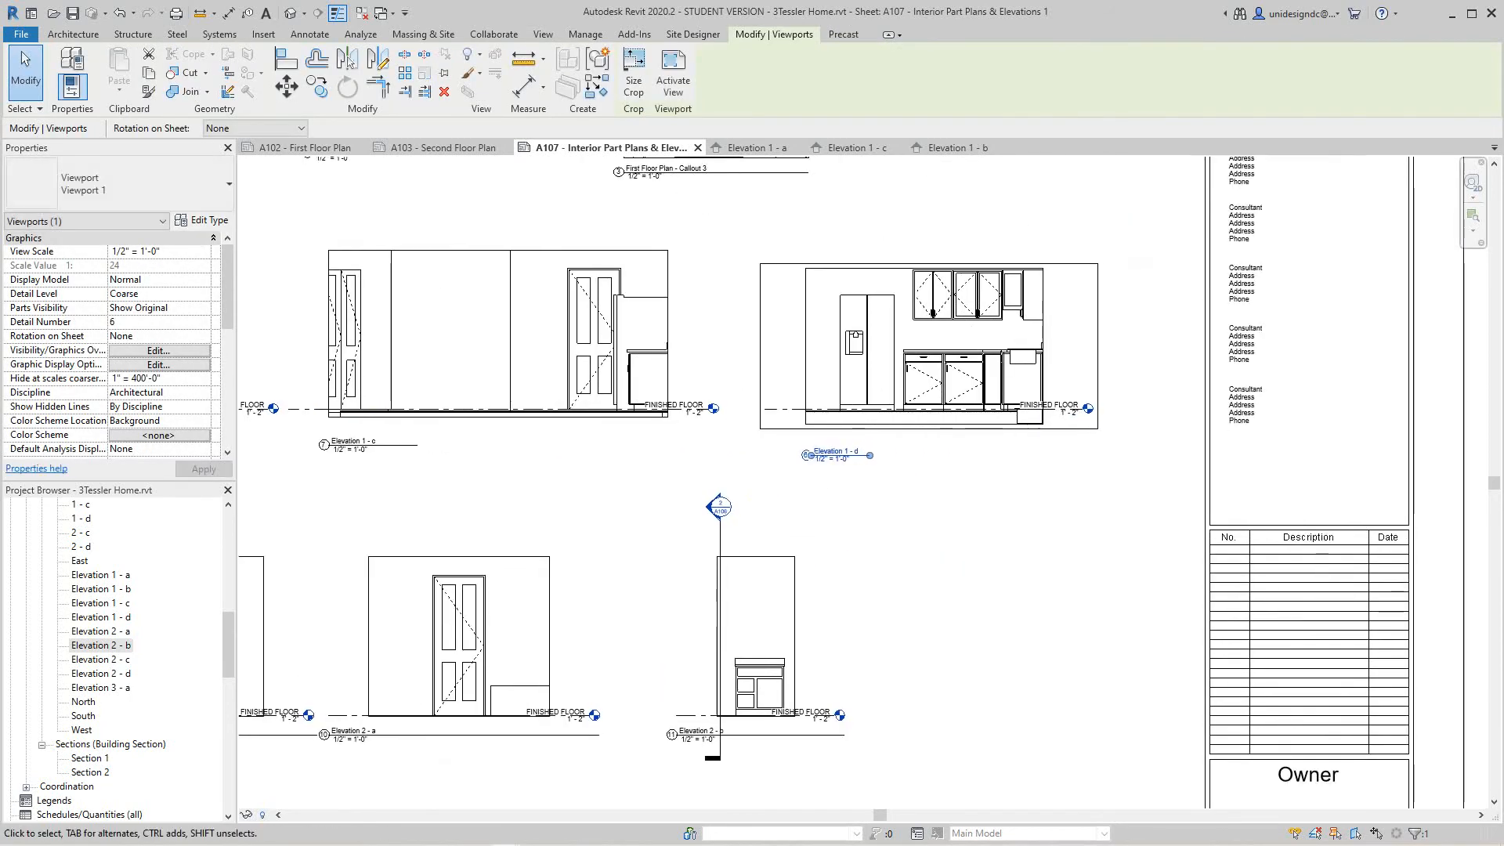
pyautogui.moveTo(1024, 440); pyautogui.dragTo(1025, 443, button='middle')
pyautogui.moveTo(1024, 415); pyautogui.dragTo(978, 396)
pyautogui.click(889, 509)
pyautogui.scroll(-3, 889, 509)
pyautogui.moveTo(889, 509); pyautogui.dragTo(990, 563, button='middle')
pyautogui.scroll(-1, 990, 564)
pyautogui.scroll(-1, 996, 556)
pyautogui.moveTo(990, 494); pyautogui.dragTo(979, 496)
# Activate First Floor Plan - Callout 2 and open the elevation referenced by the unnumbered arrow of its A107 marker
pyautogui.click(483, 678)
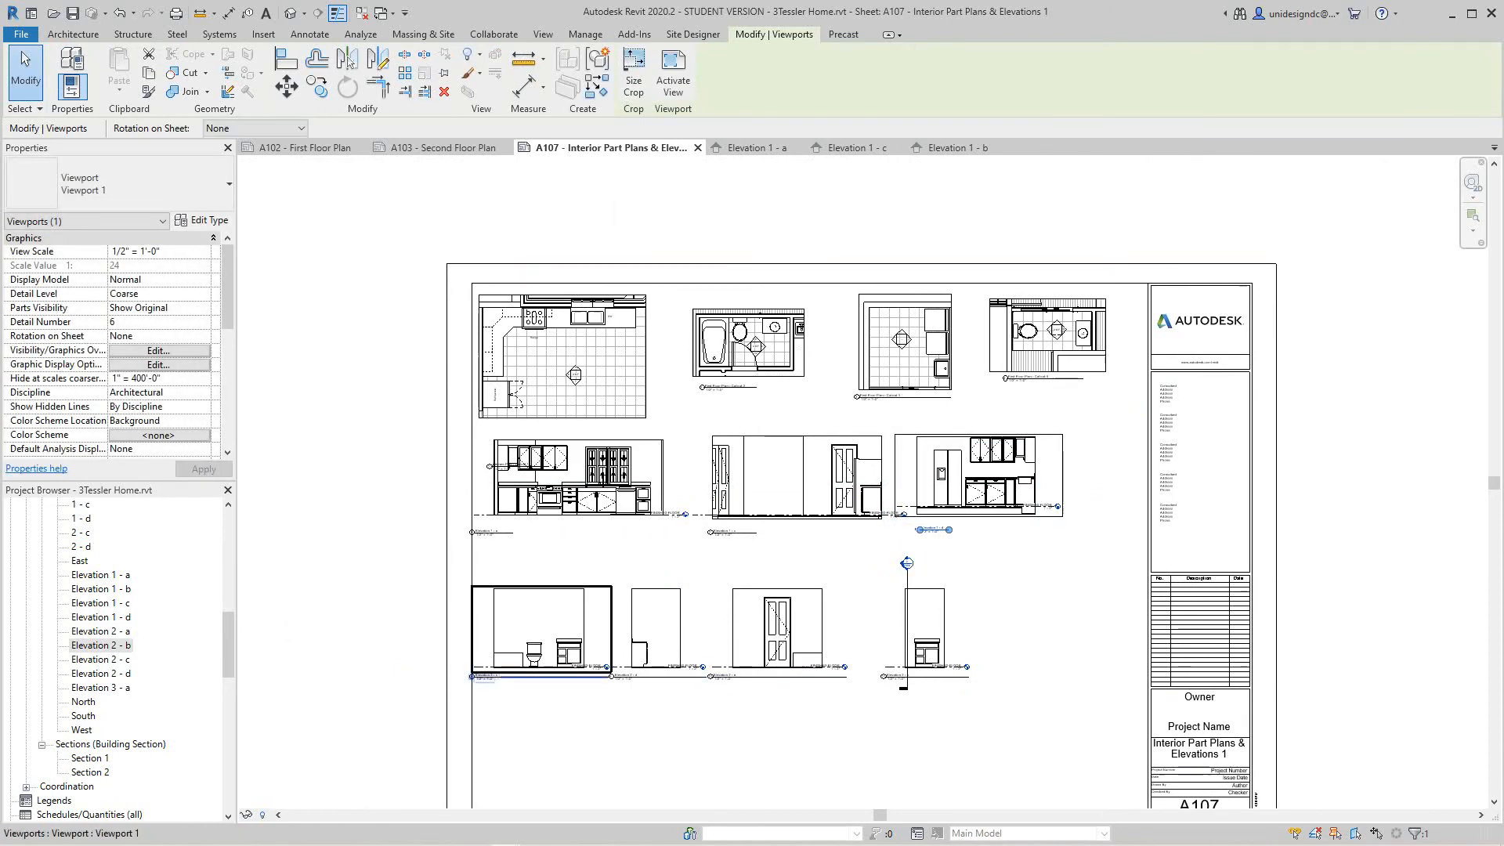
pyautogui.scroll(2, 947, 673)
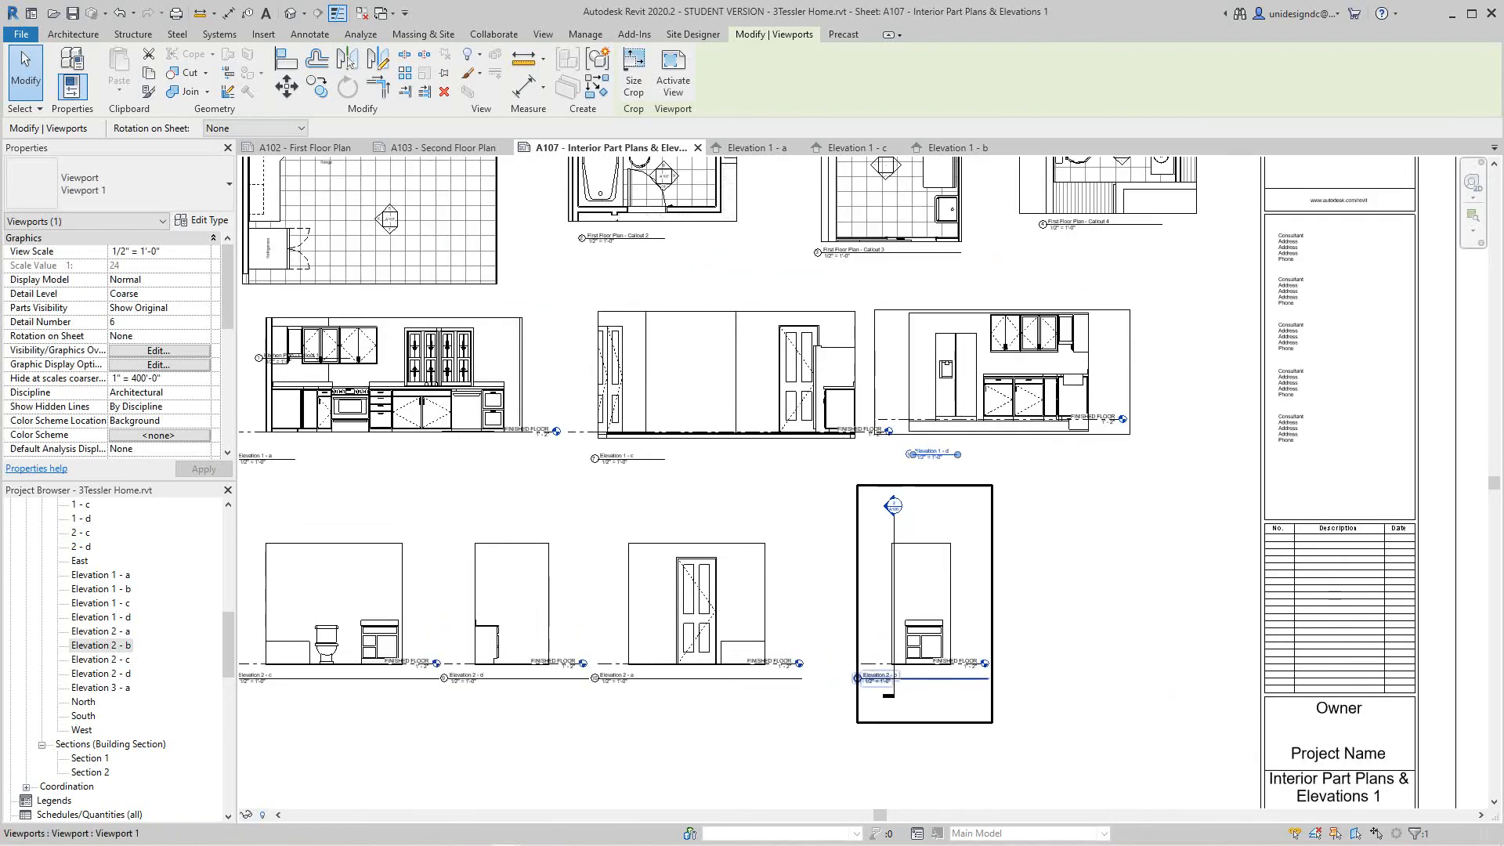
pyautogui.scroll(-1, 919, 597)
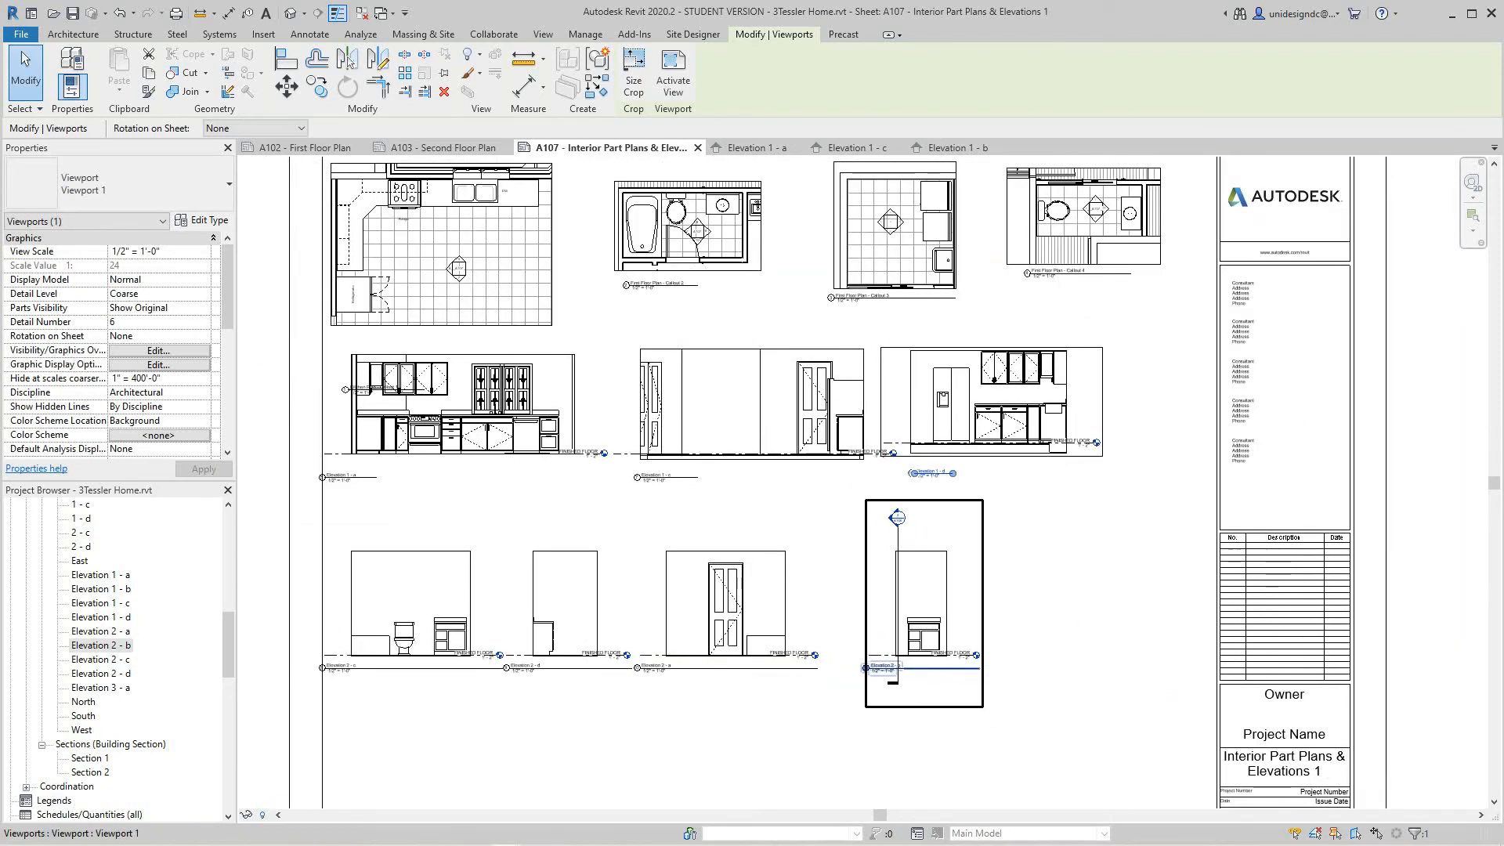
pyautogui.scroll(-4, 751, 521)
pyautogui.scroll(3, 759, 450)
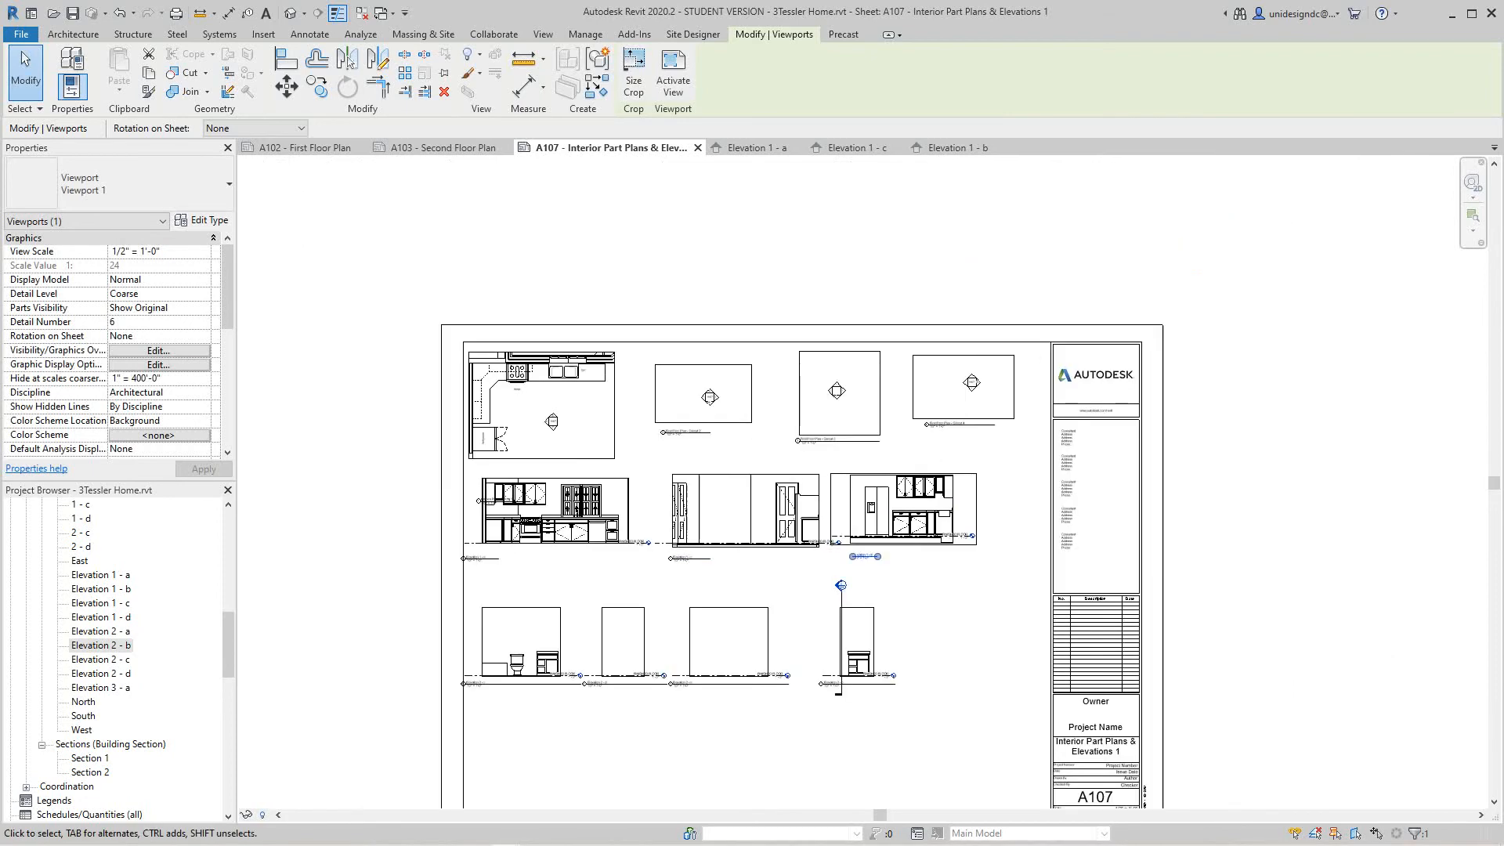
pyautogui.scroll(5, 704, 405)
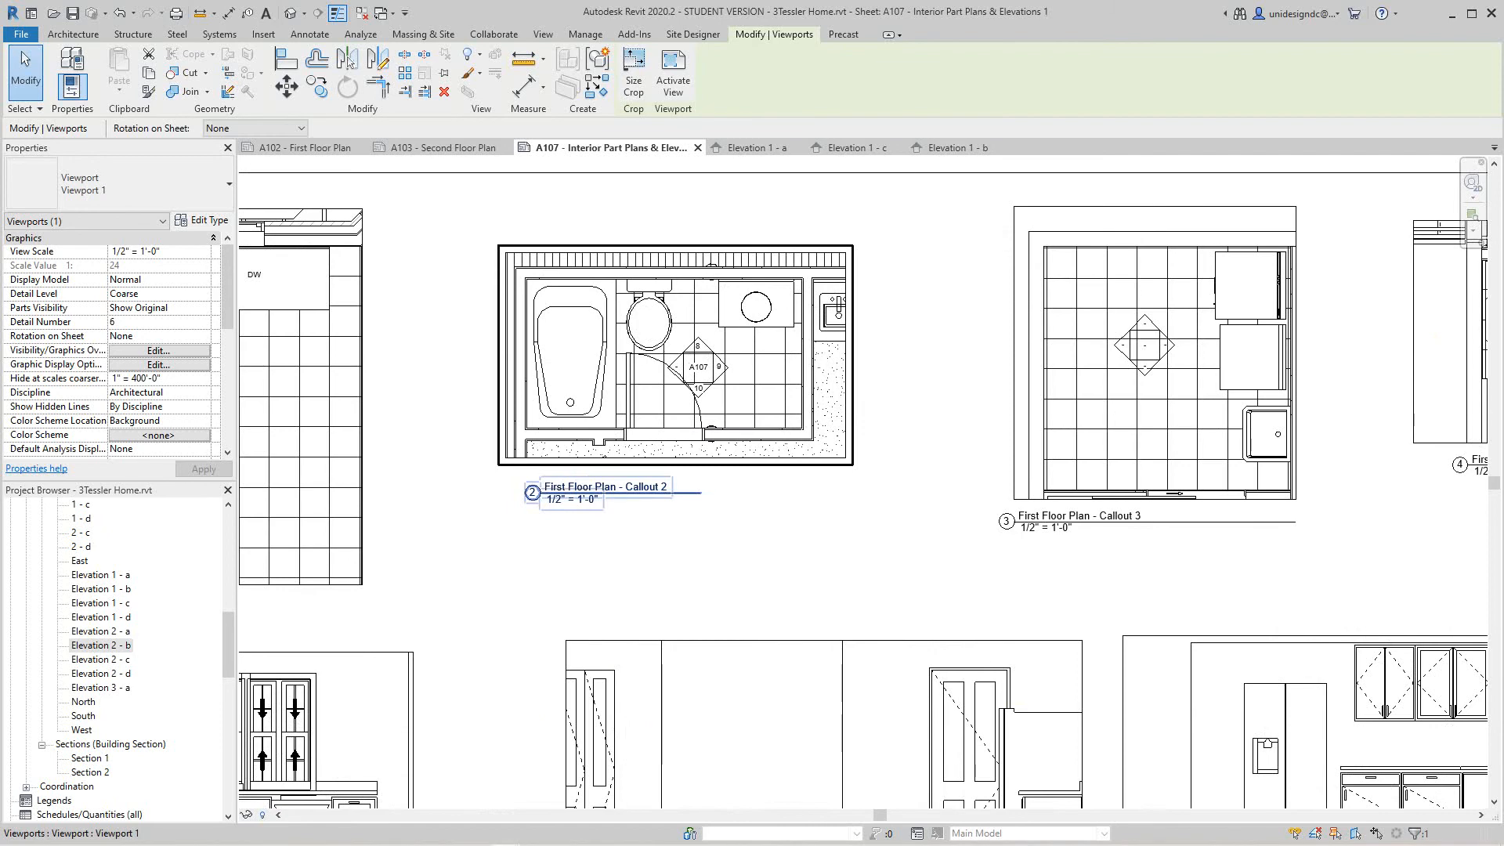
pyautogui.scroll(1, 675, 376)
pyautogui.rightClick(674, 395)
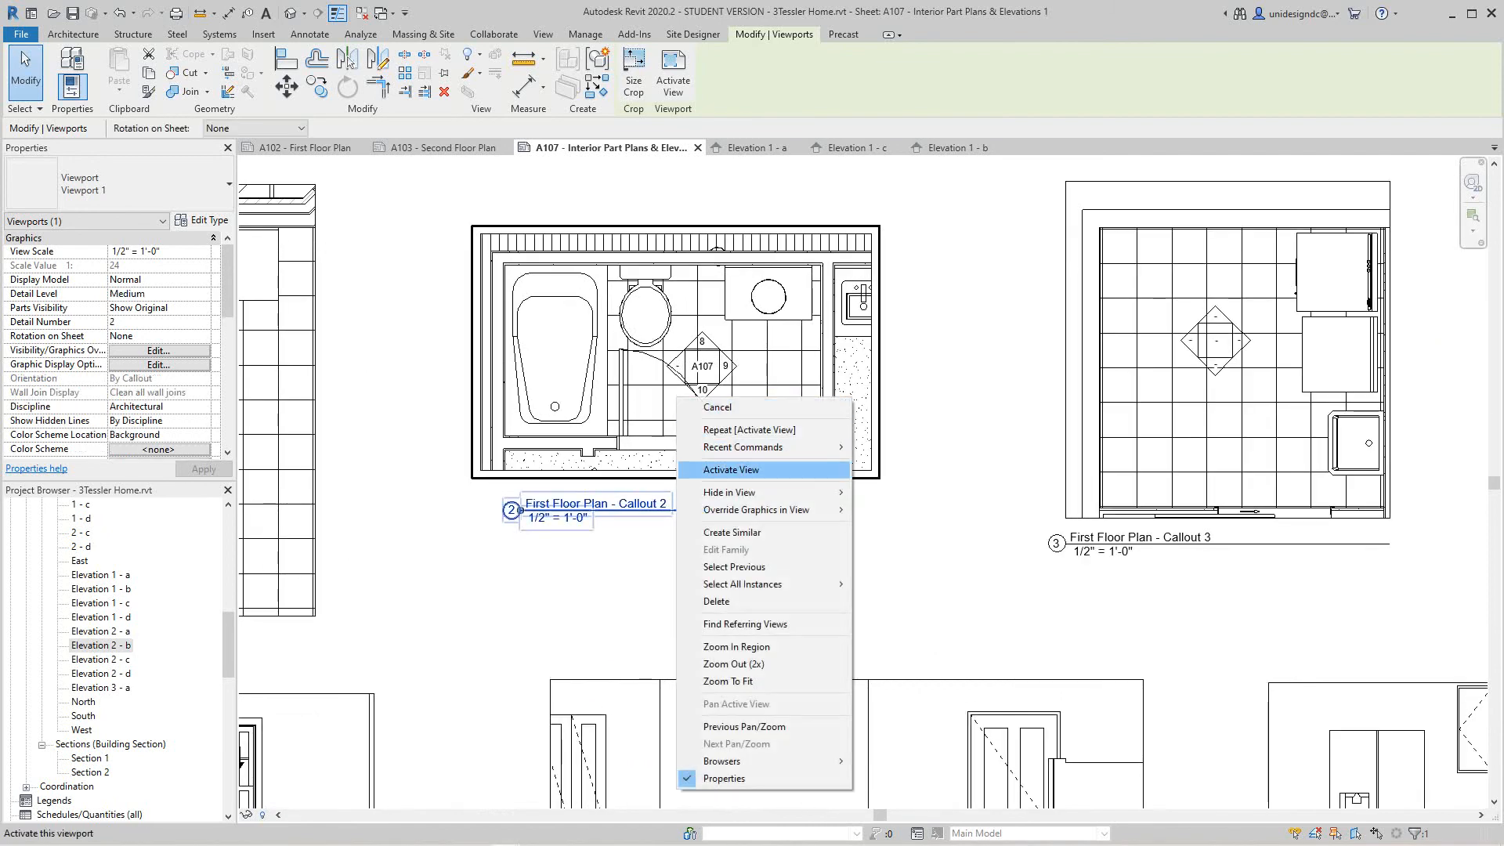
pyautogui.click(729, 469)
pyautogui.doubleClick(675, 366)
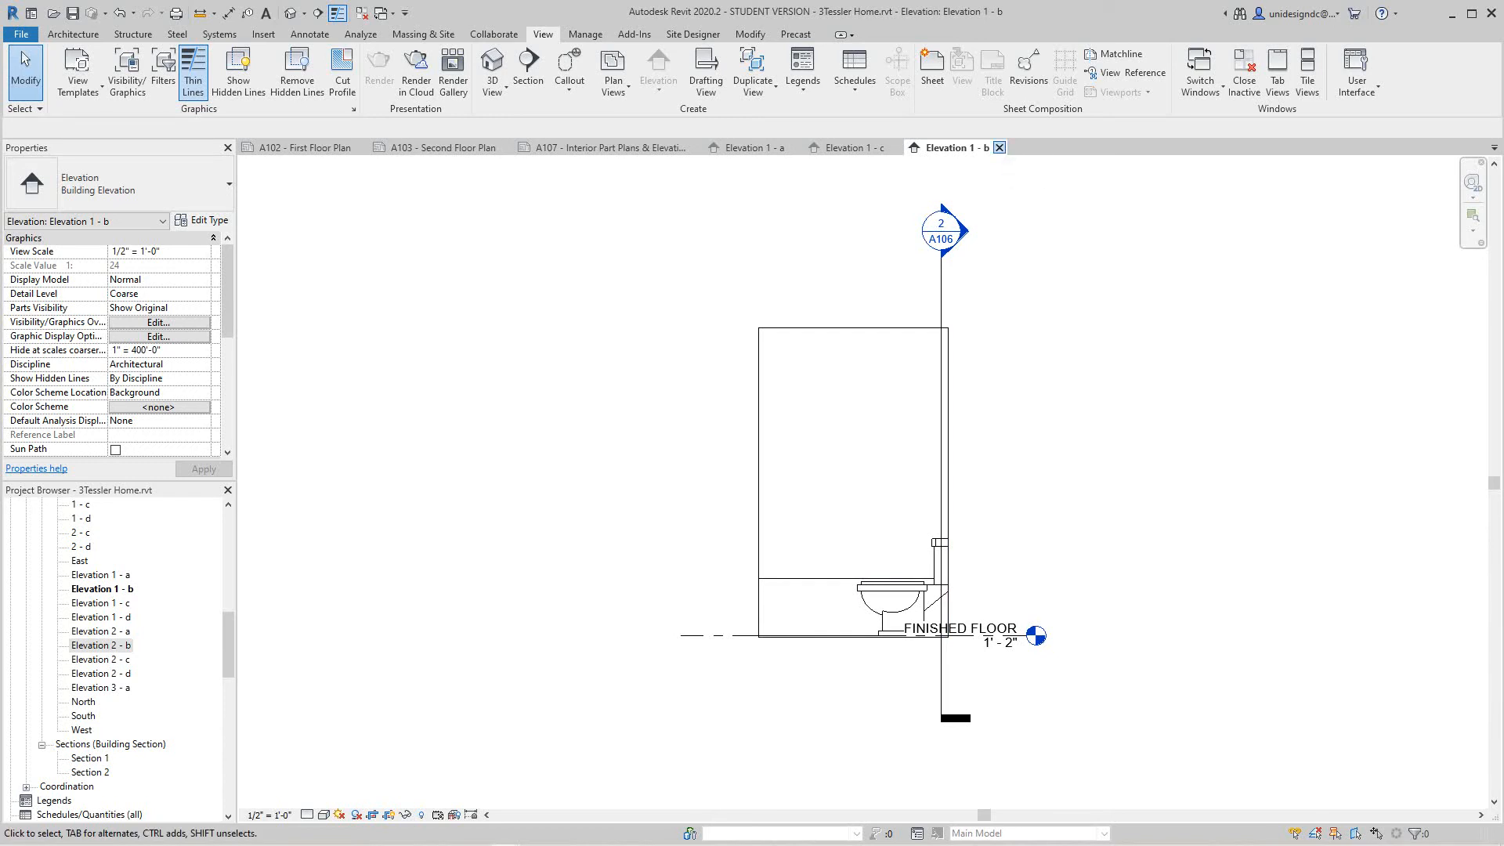
# Close the Elevation 1 - b view and deactivate First Floor Plan - Callout 2 on sheet A107
pyautogui.click(1000, 147)
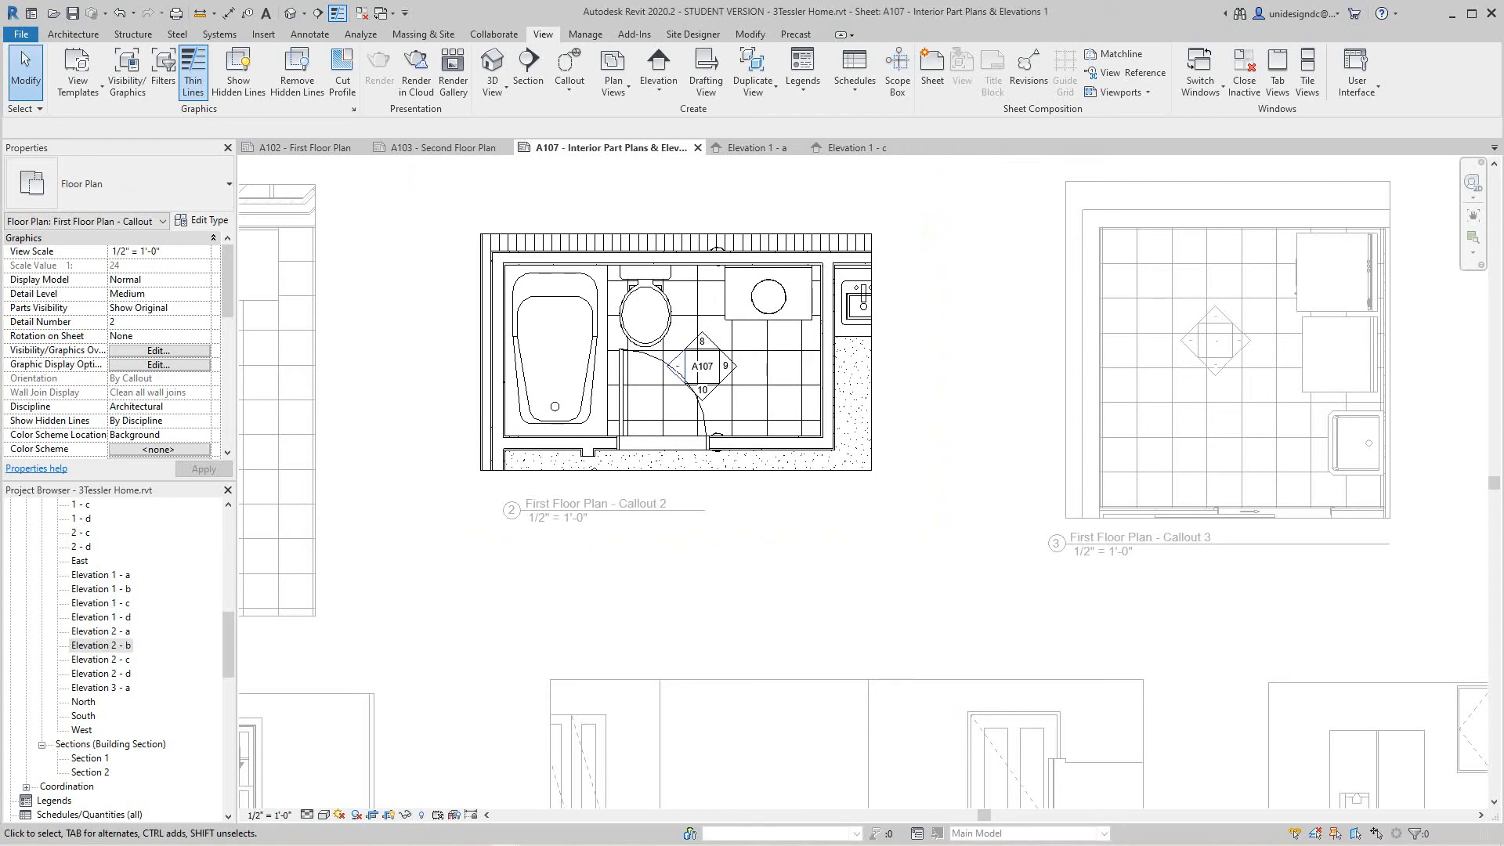
pyautogui.scroll(-2, 353, 599)
pyautogui.rightClick(684, 561)
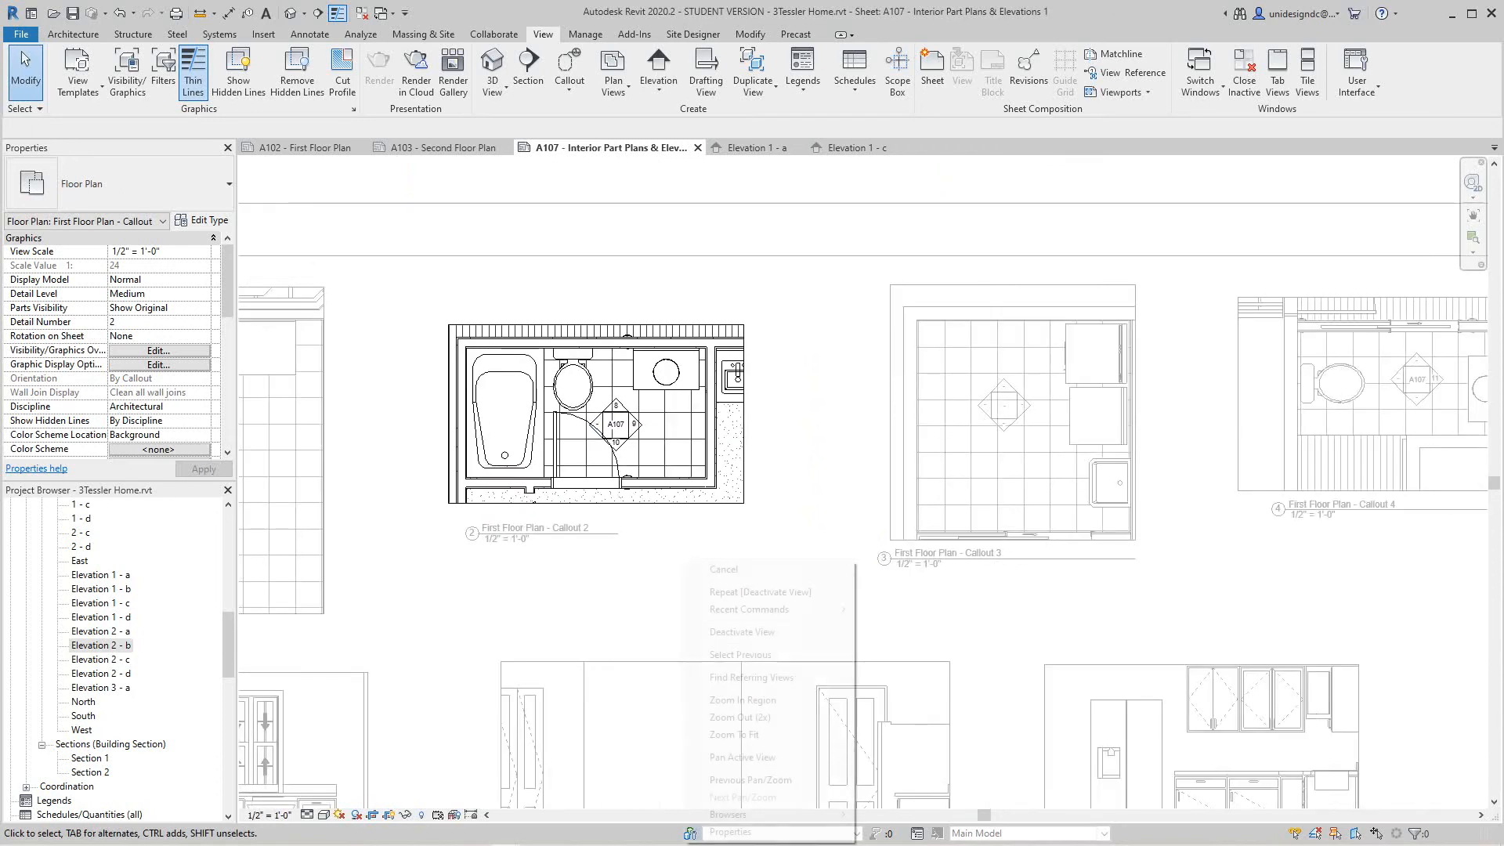
pyautogui.click(741, 631)
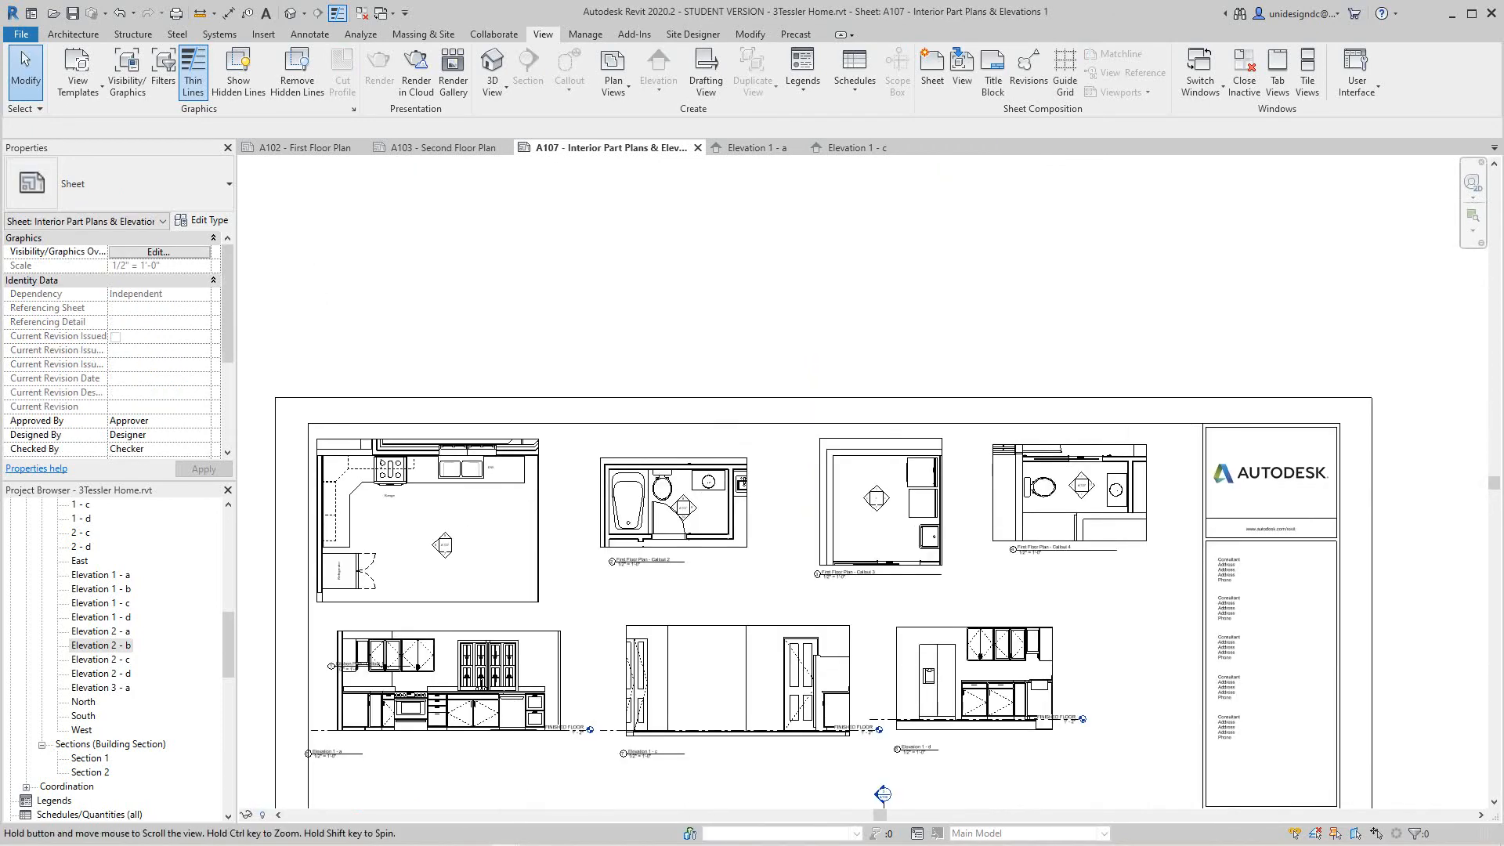
# Place the Elevation 1 - b view on sheet A107 to the right of Elevation 2 - b in the bathroom row
pyautogui.scroll(-1, 275, 567)
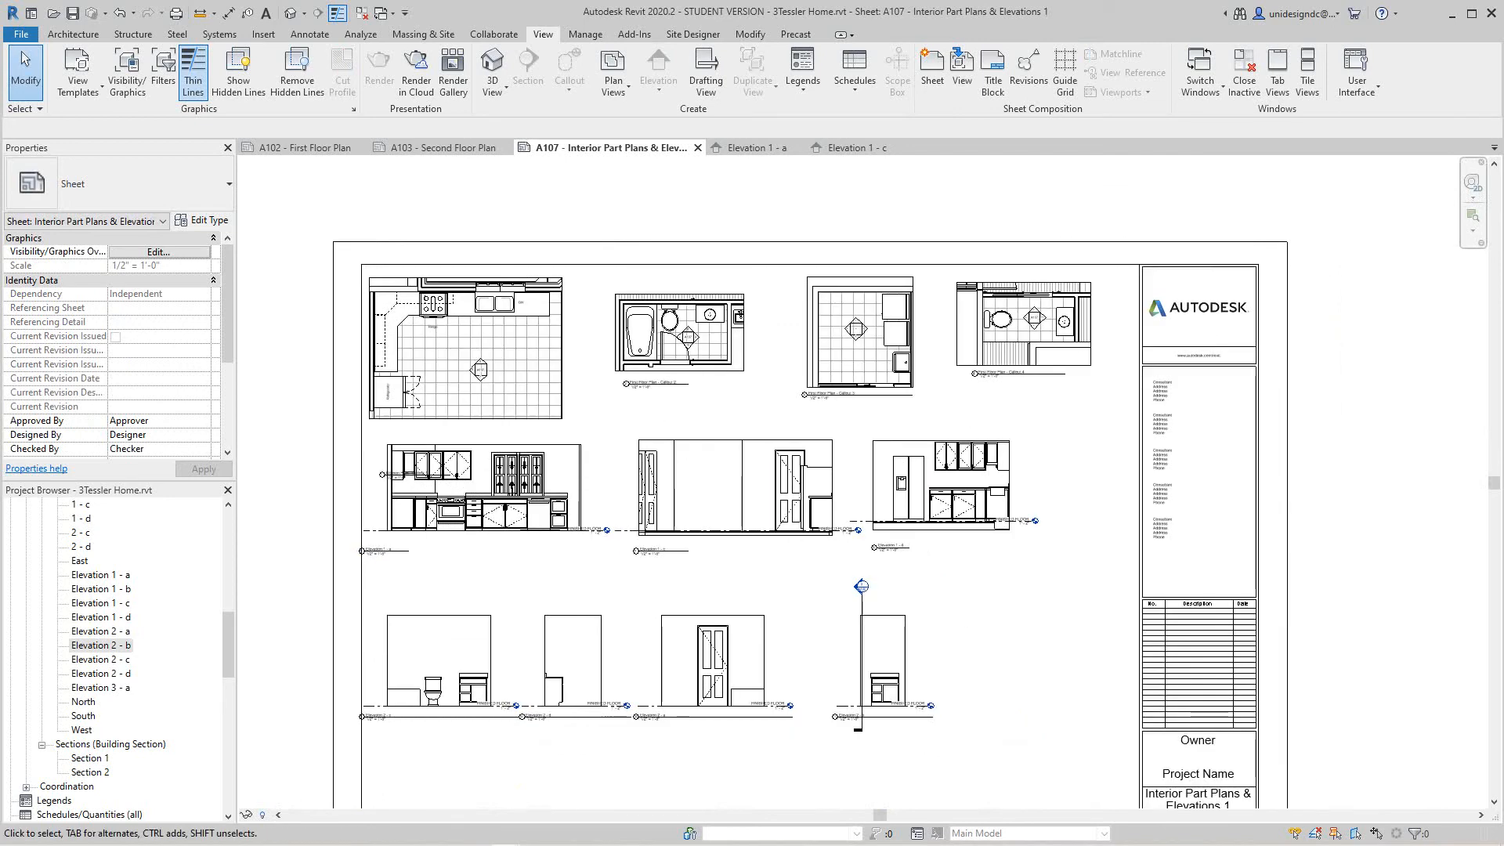
pyautogui.click(100, 588)
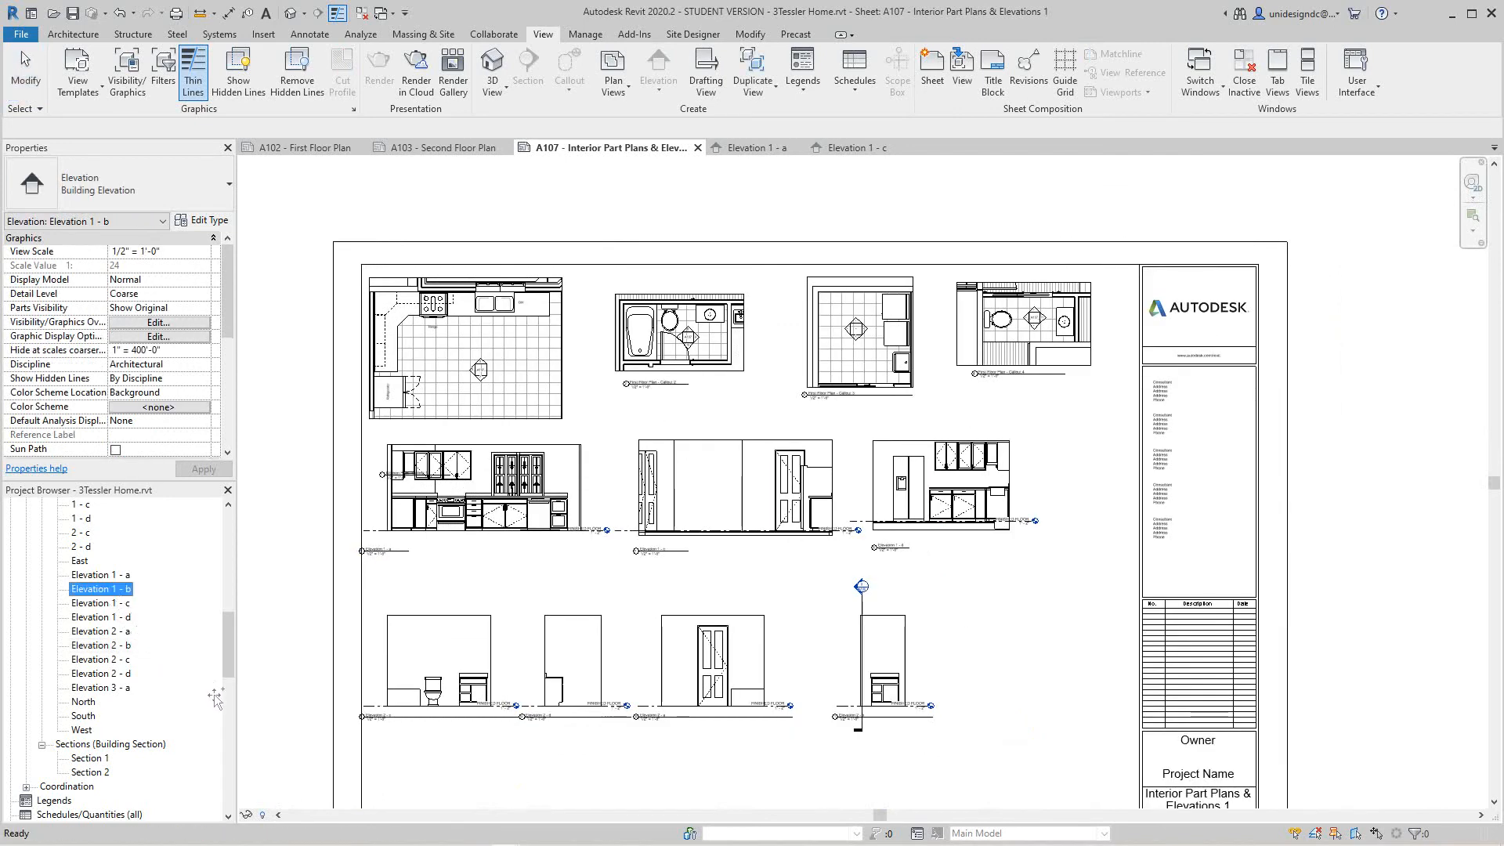
pyautogui.moveTo(100, 588); pyautogui.dragTo(989, 650)
pyautogui.click(990, 650)
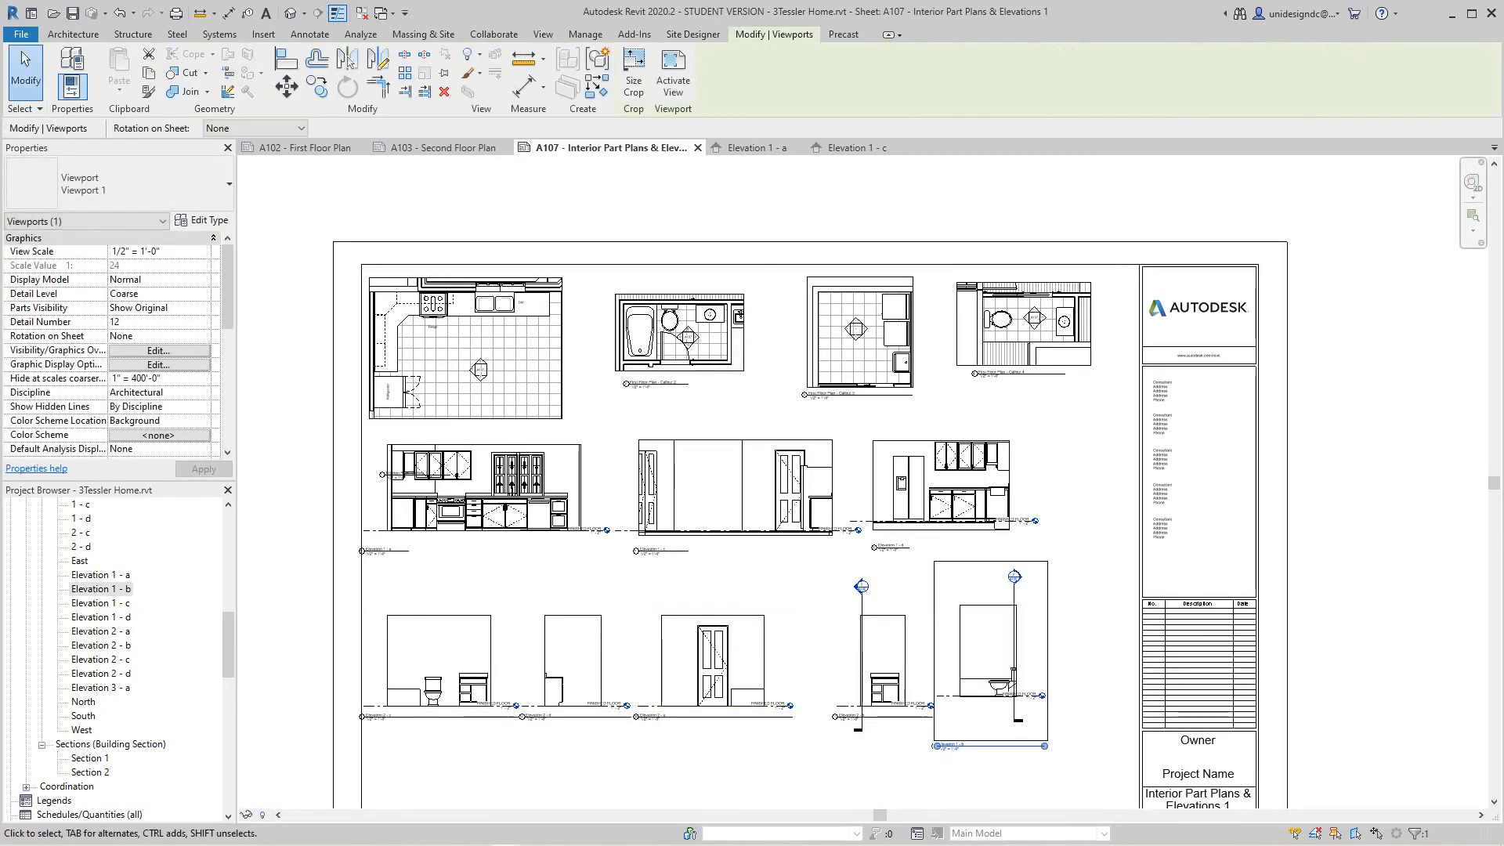
# Activate the Elevation 2 - b viewport in the bathroom row and hide the section line crossing it
pyautogui.scroll(-2, 763, 763)
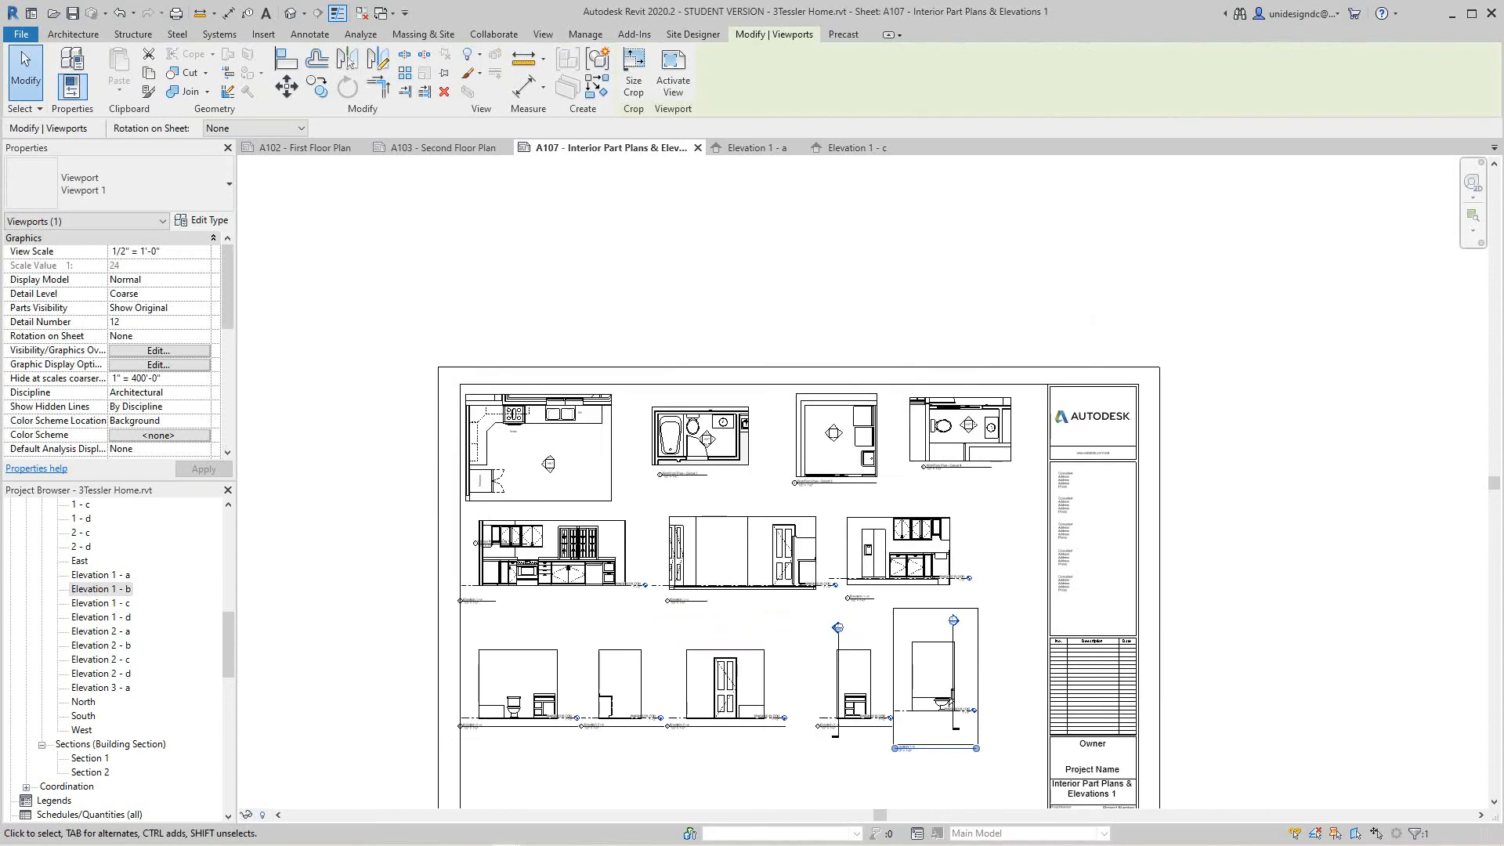
pyautogui.moveTo(825, 658); pyautogui.dragTo(871, 622, button='middle')
pyautogui.scroll(6, 871, 622)
pyautogui.scroll(1, 901, 648)
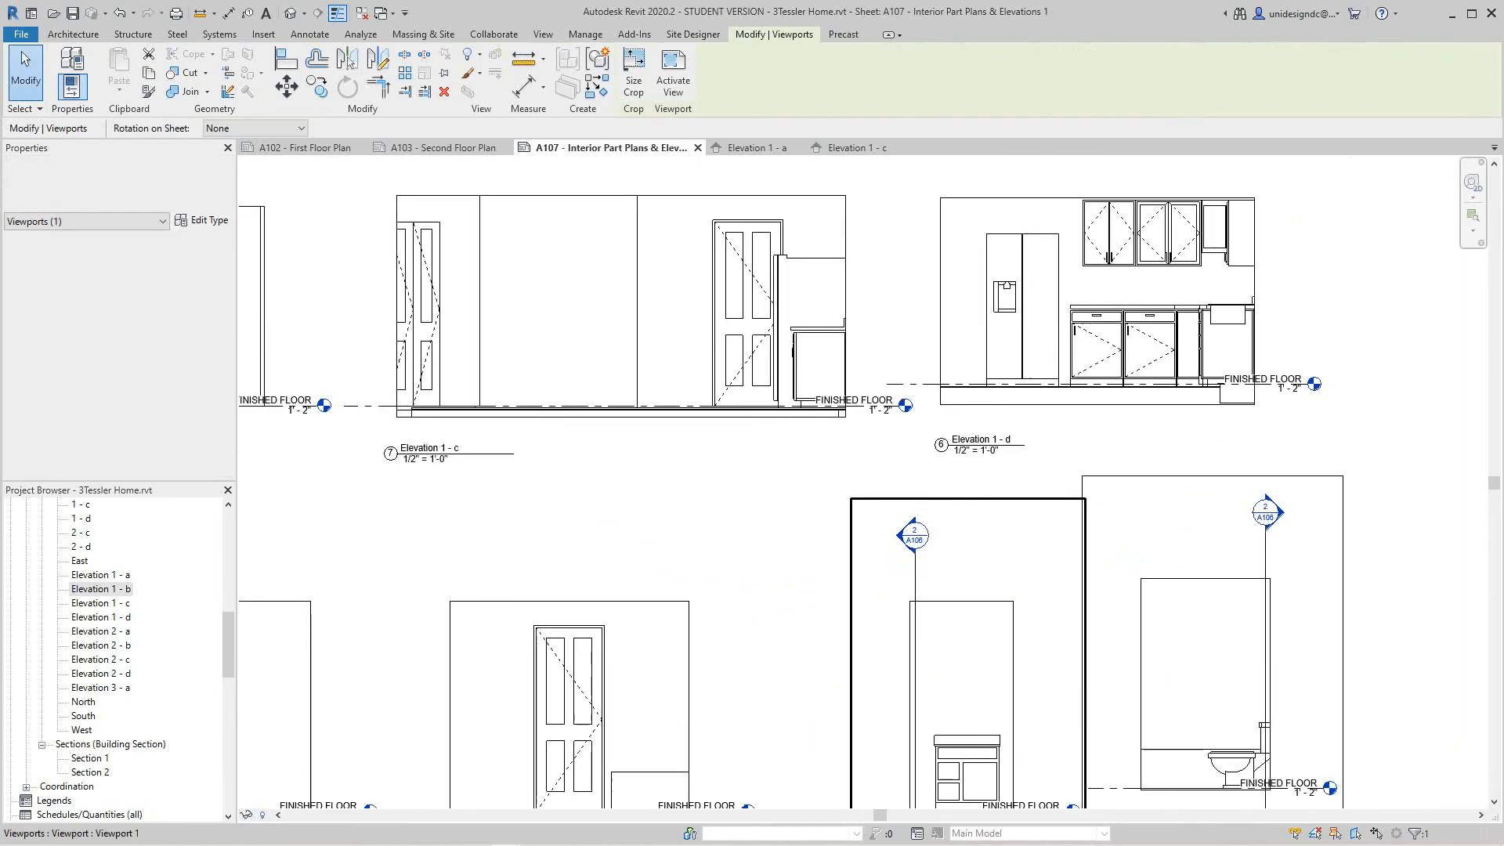
pyautogui.rightClick(888, 194)
pyautogui.click(942, 265)
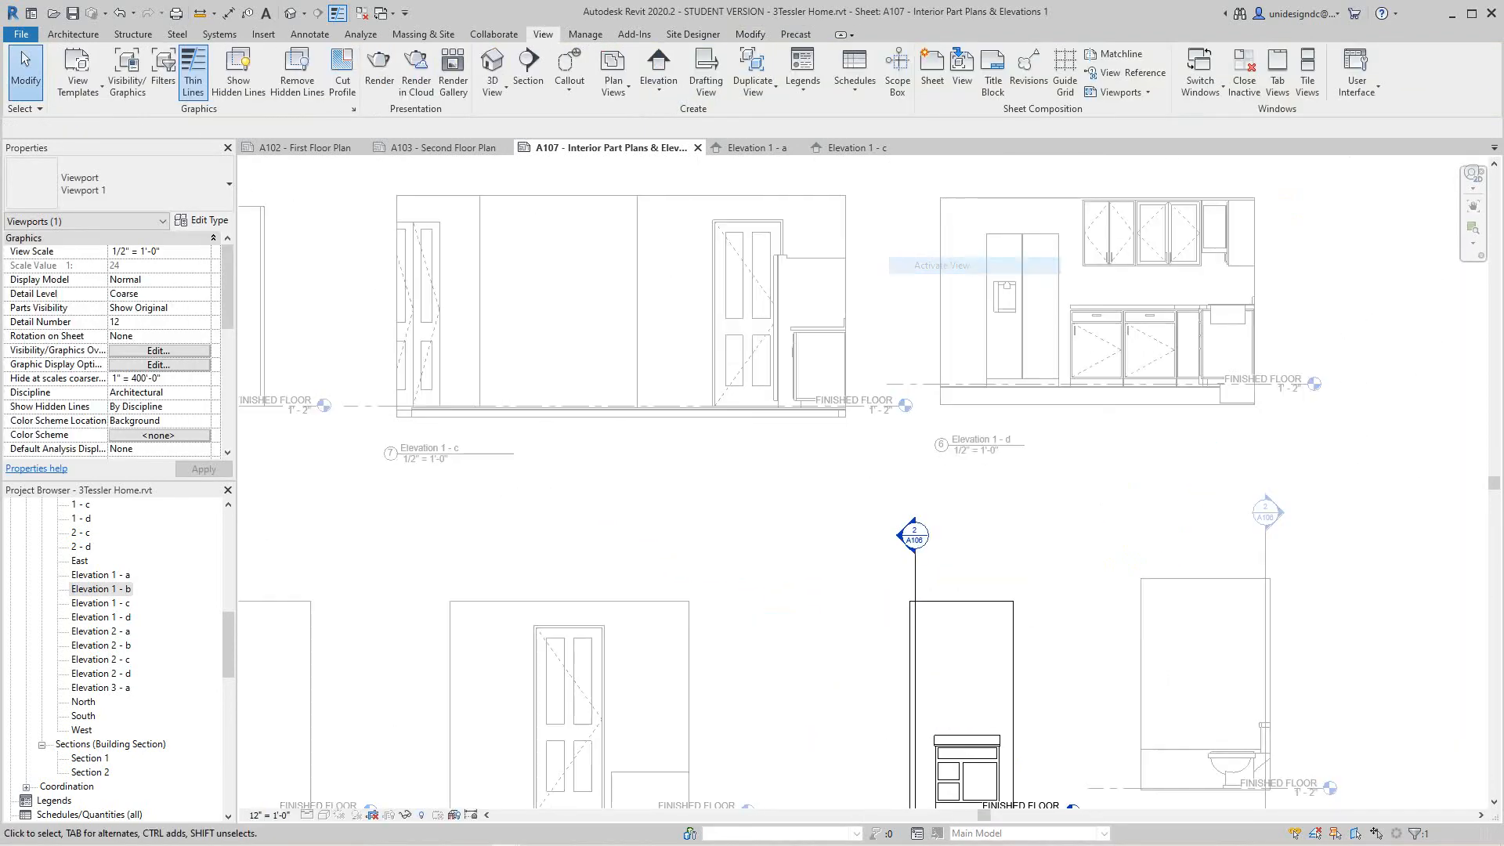
pyautogui.click(914, 563)
pyautogui.rightClick(914, 564)
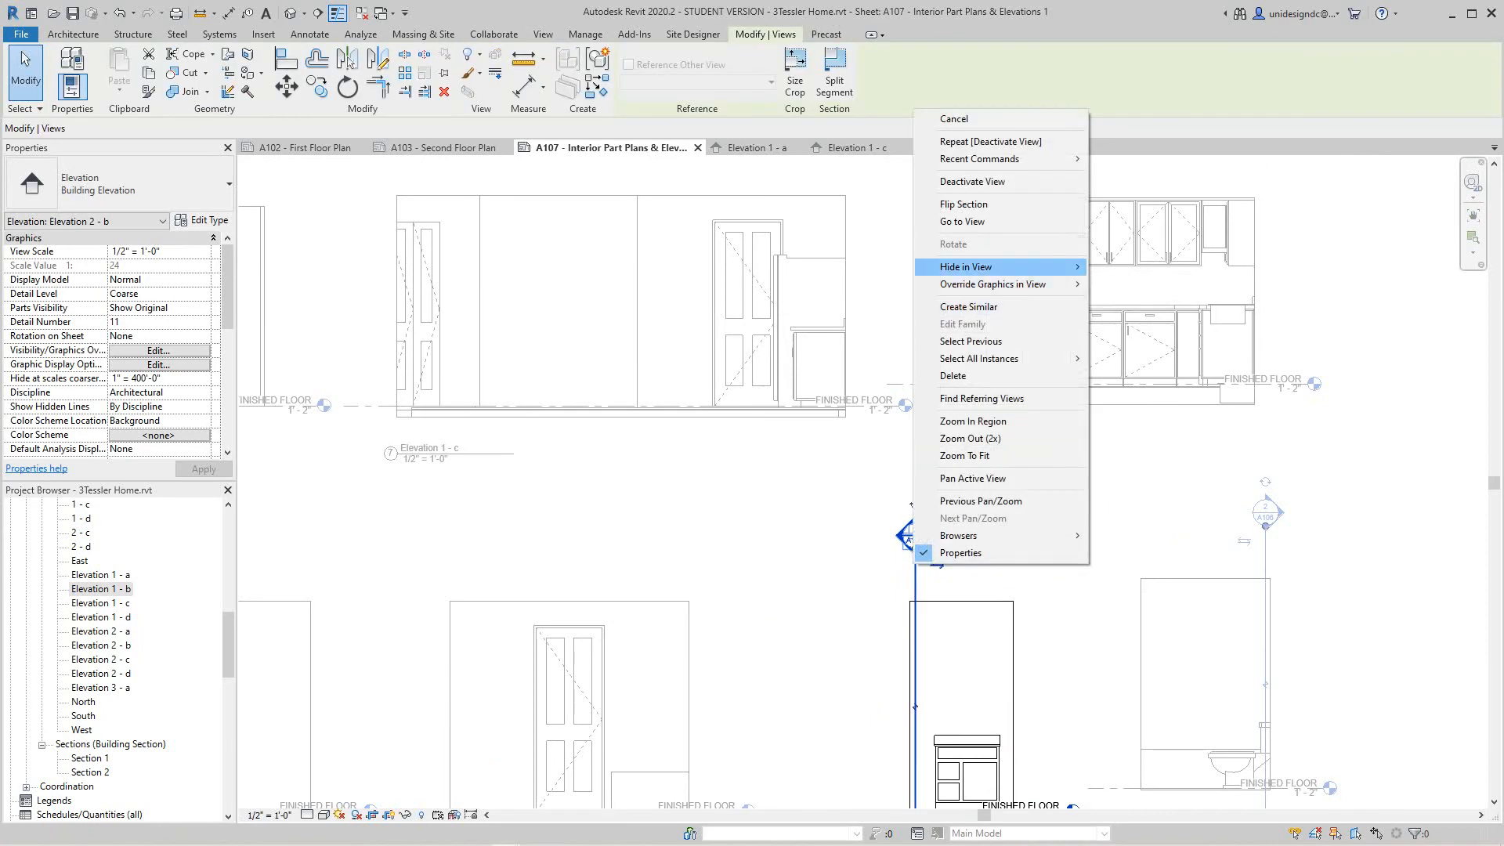
pyautogui.moveTo(971, 266)
pyautogui.click(1129, 283)
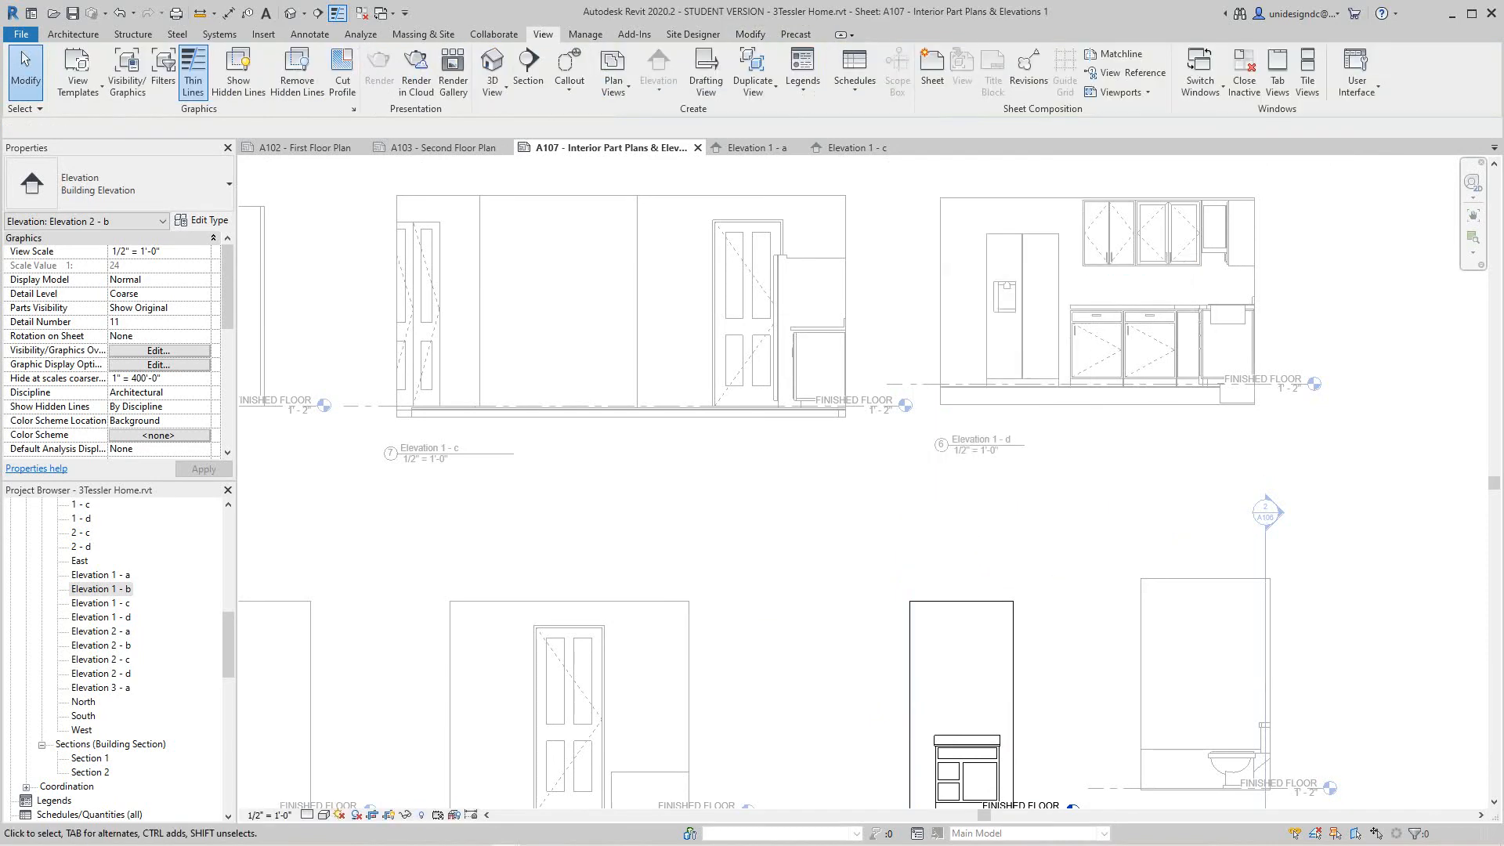
# Deactivate Elevation 2 - b and move its viewport left and slightly up, closer to Elevation 2 - a
pyautogui.rightClick(1087, 340)
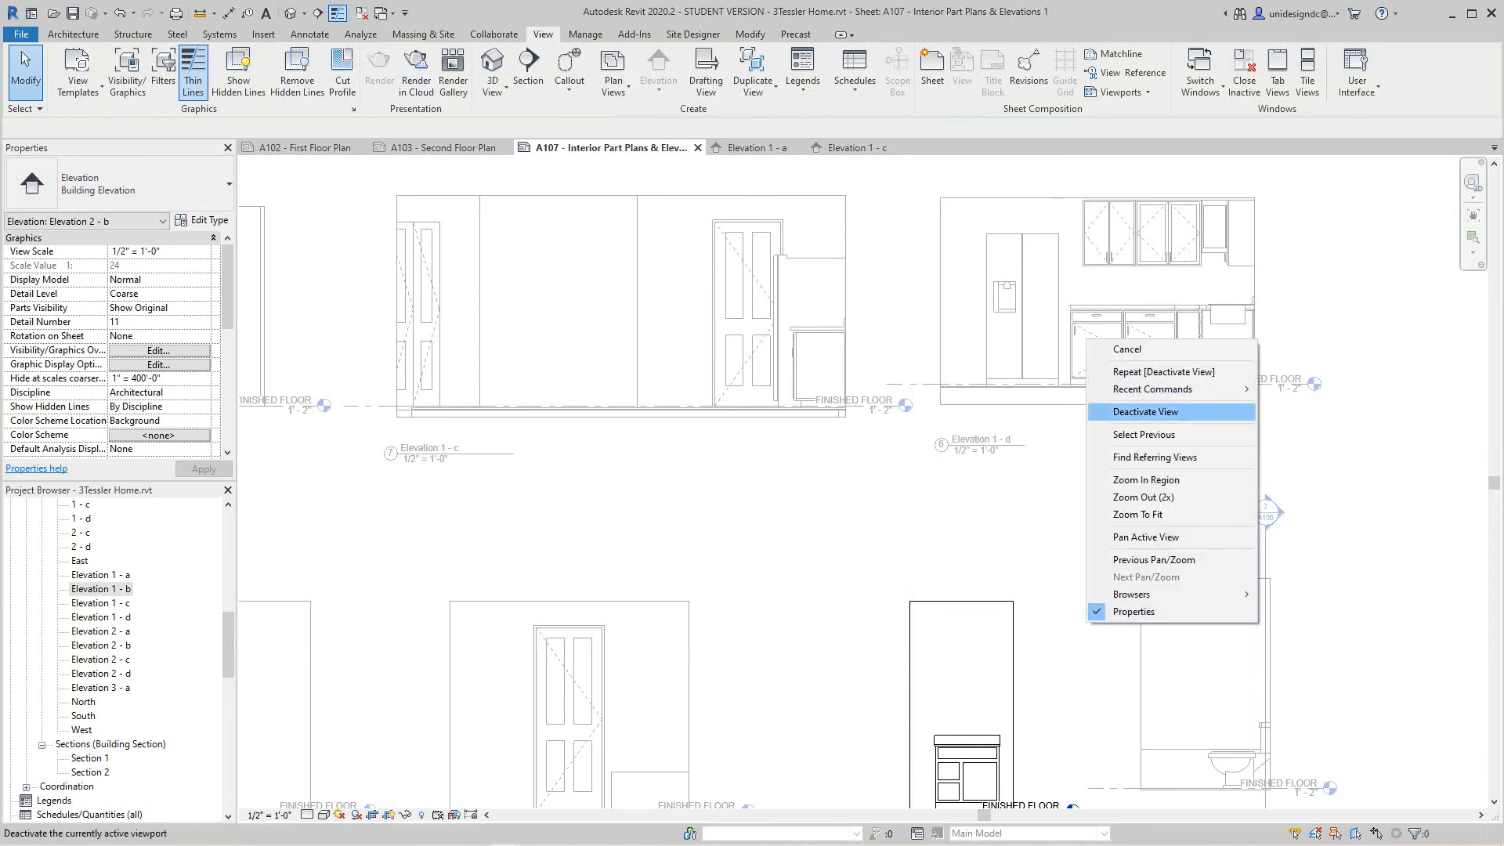
pyautogui.click(1145, 411)
pyautogui.scroll(-3, 1018, 587)
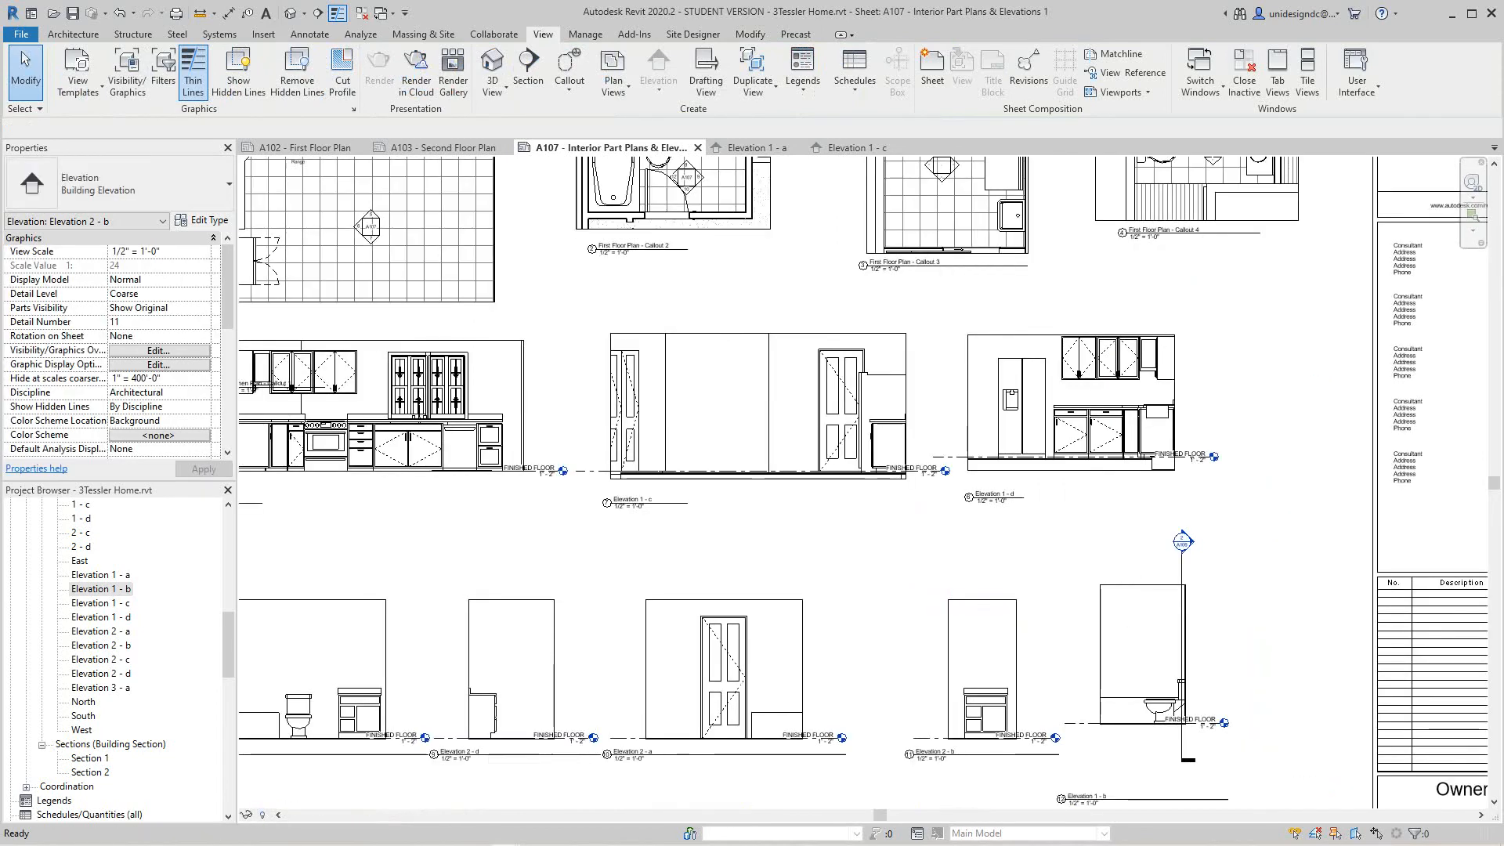
pyautogui.moveTo(1032, 641); pyautogui.dragTo(986, 632)
# Hide the section line inside the Elevation 1 - b viewport and deactivate the view
pyautogui.rightClick(1116, 659)
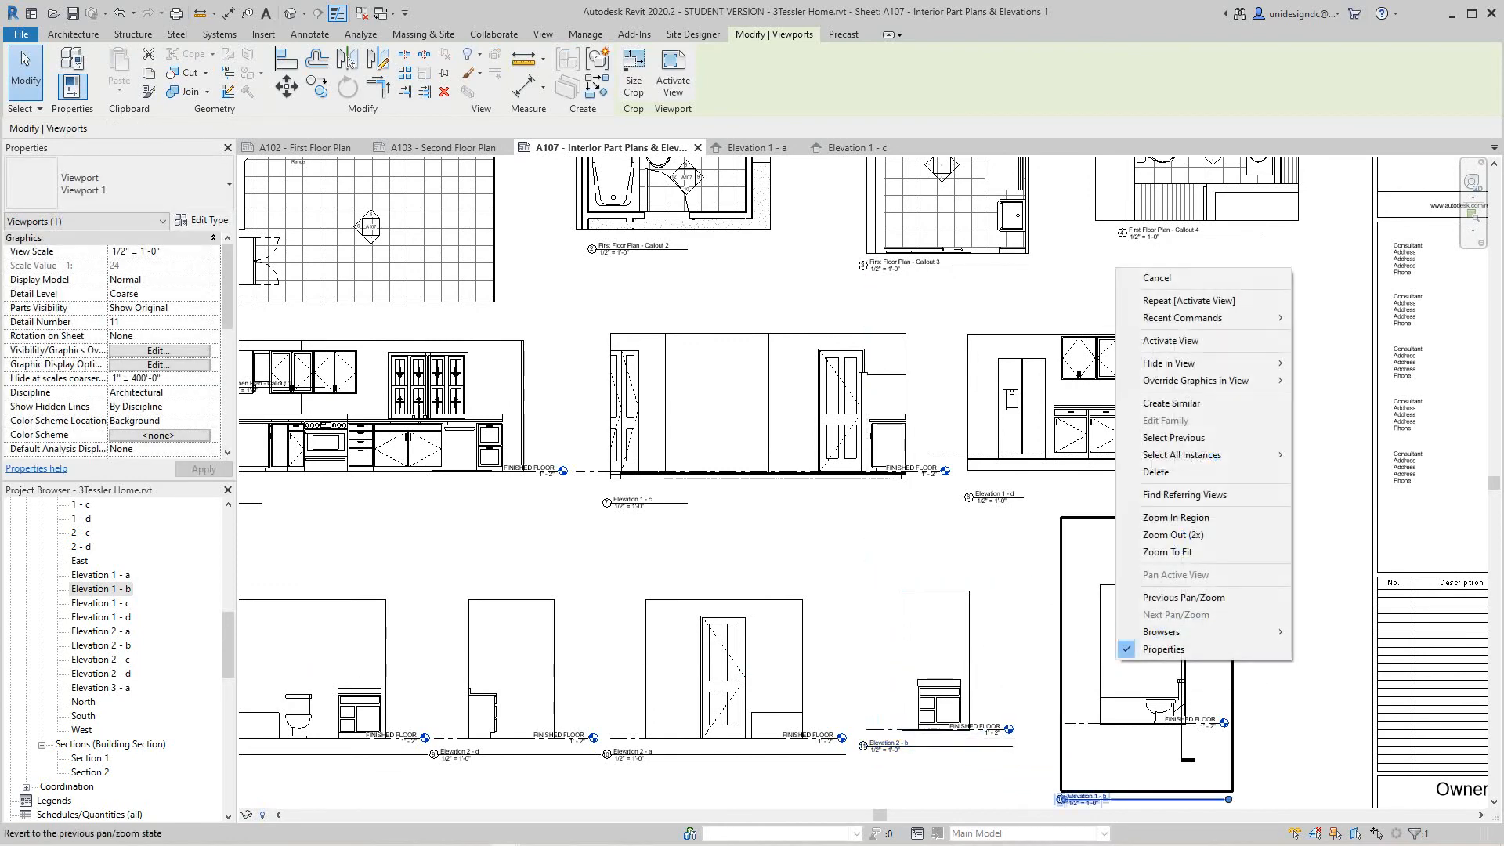
pyautogui.click(1170, 340)
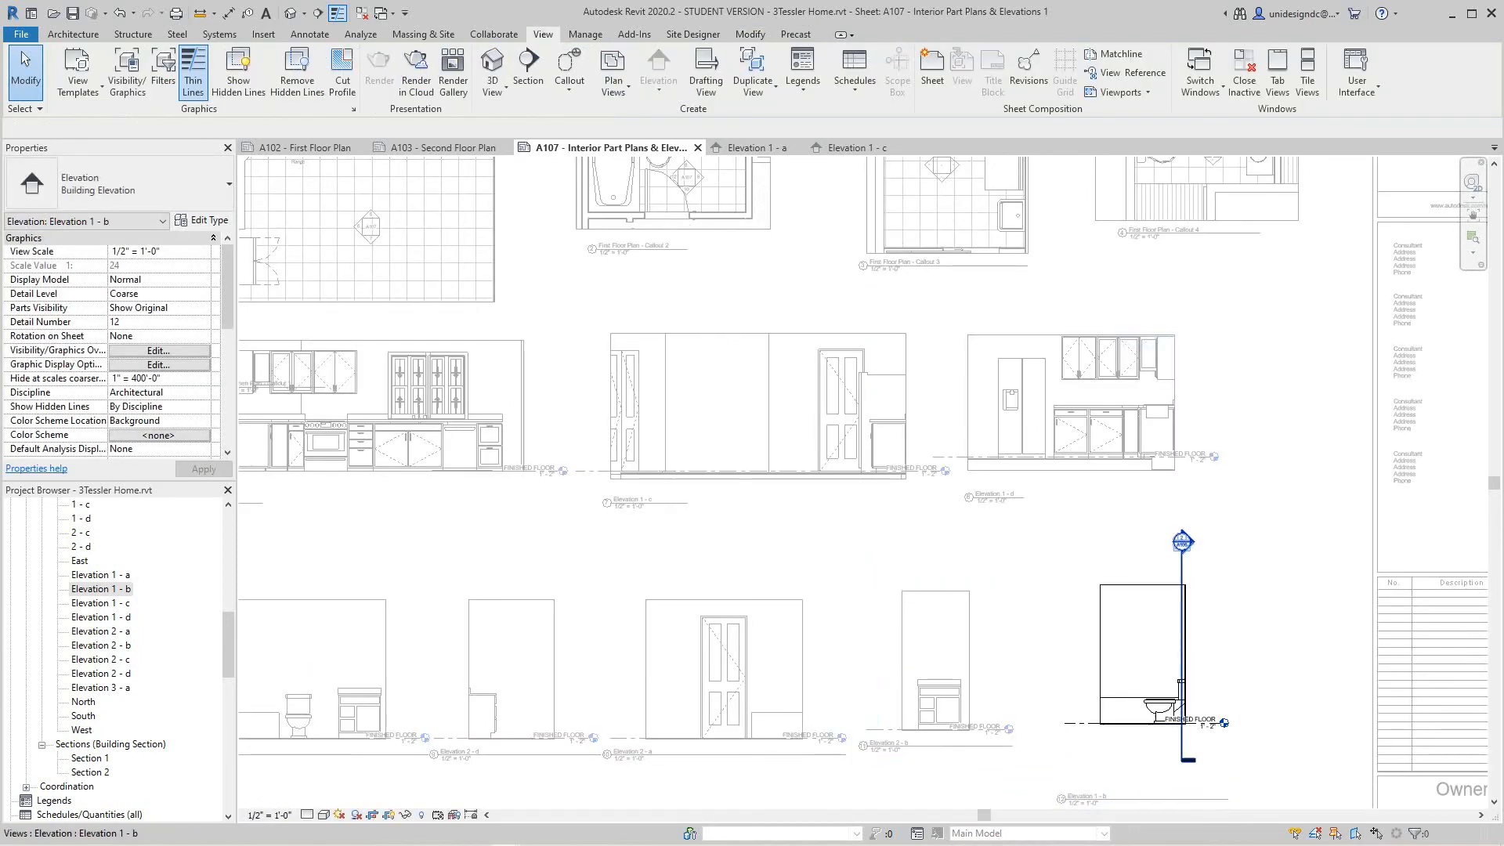
pyautogui.rightClick(1181, 576)
pyautogui.moveTo(1253, 278)
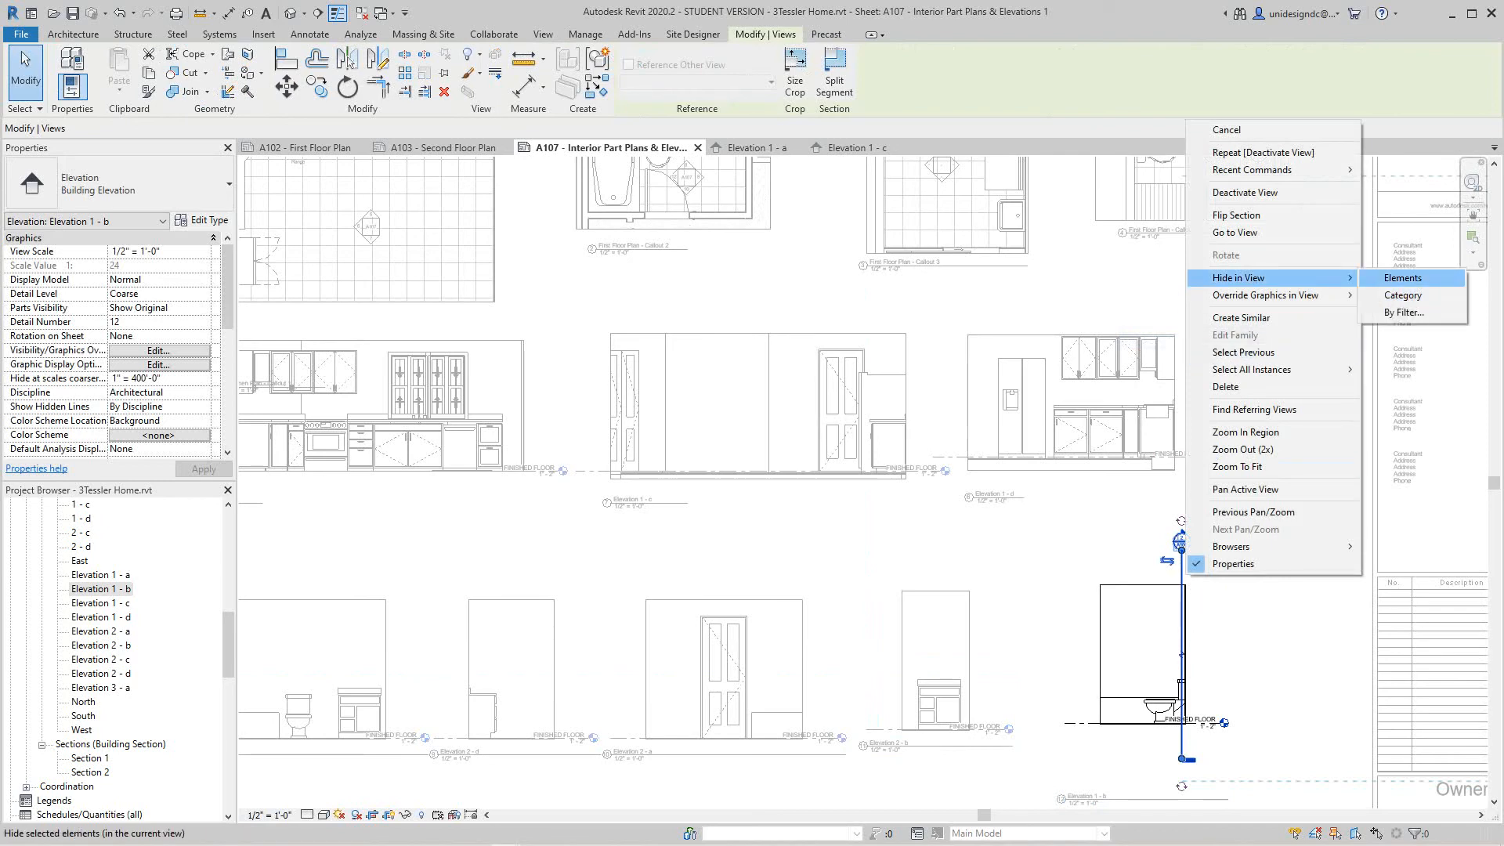
pyautogui.click(1402, 295)
pyautogui.rightClick(1241, 283)
pyautogui.click(1253, 289)
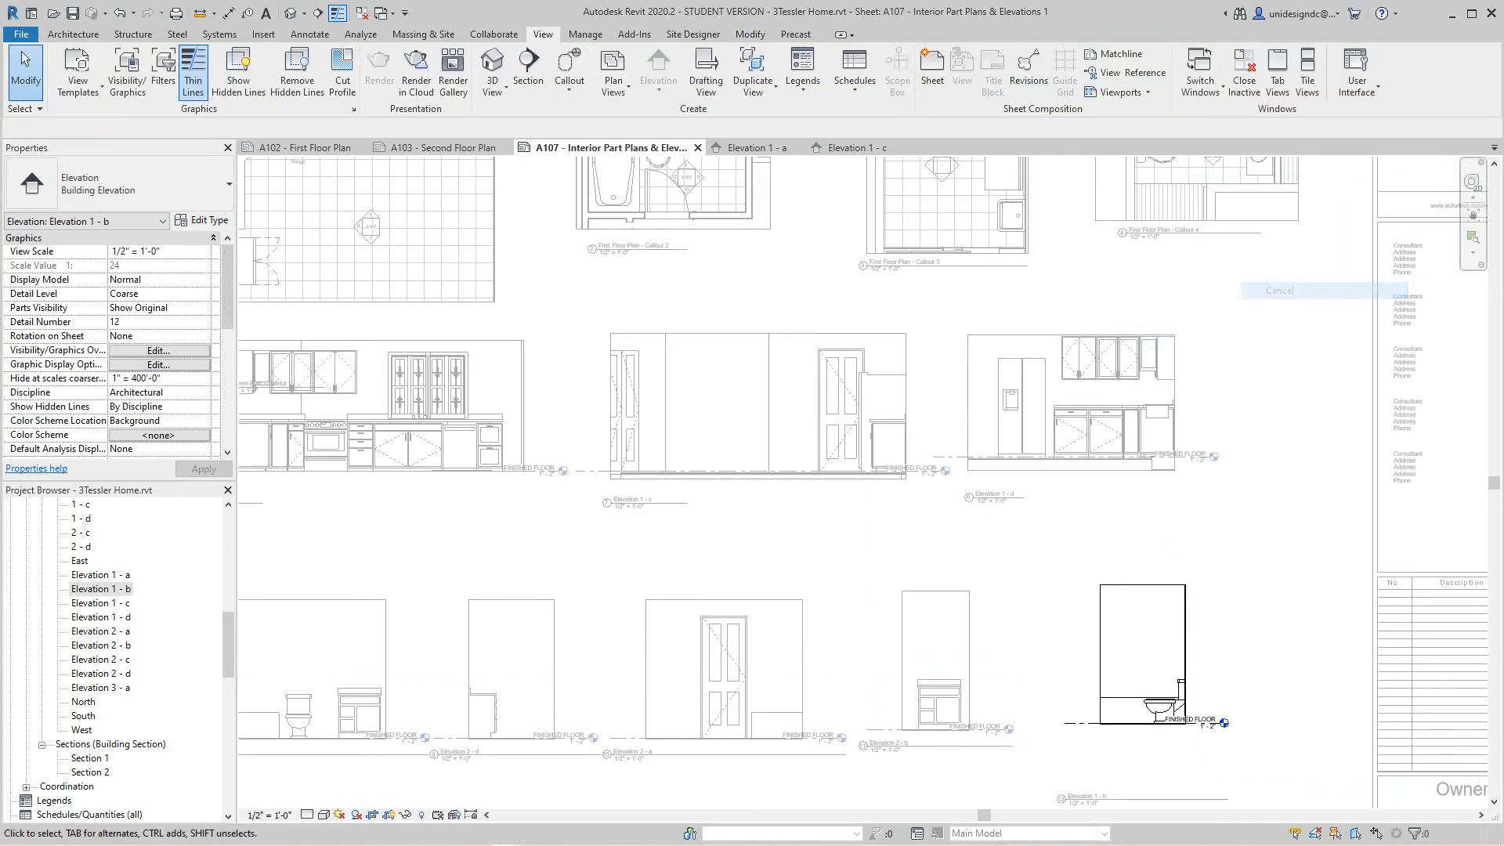
pyautogui.rightClick(1238, 518)
pyautogui.click(1297, 589)
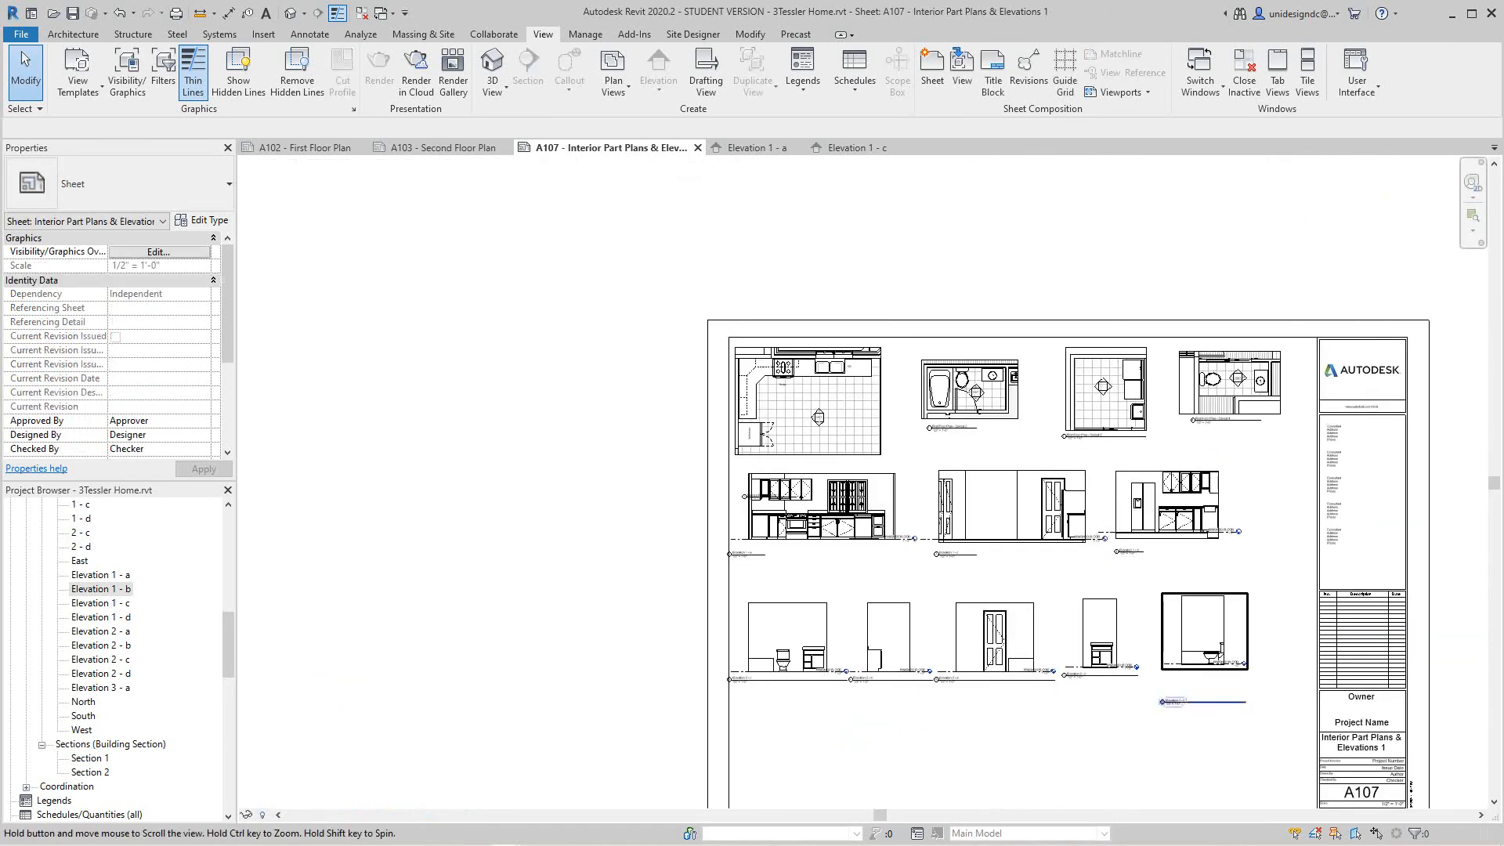
# Move the Elevation 1 - b view title up to sit close beneath its elevation drawing
pyautogui.moveTo(1163, 773); pyautogui.dragTo(1130, 736, button='middle')
pyautogui.scroll(3, 1130, 736)
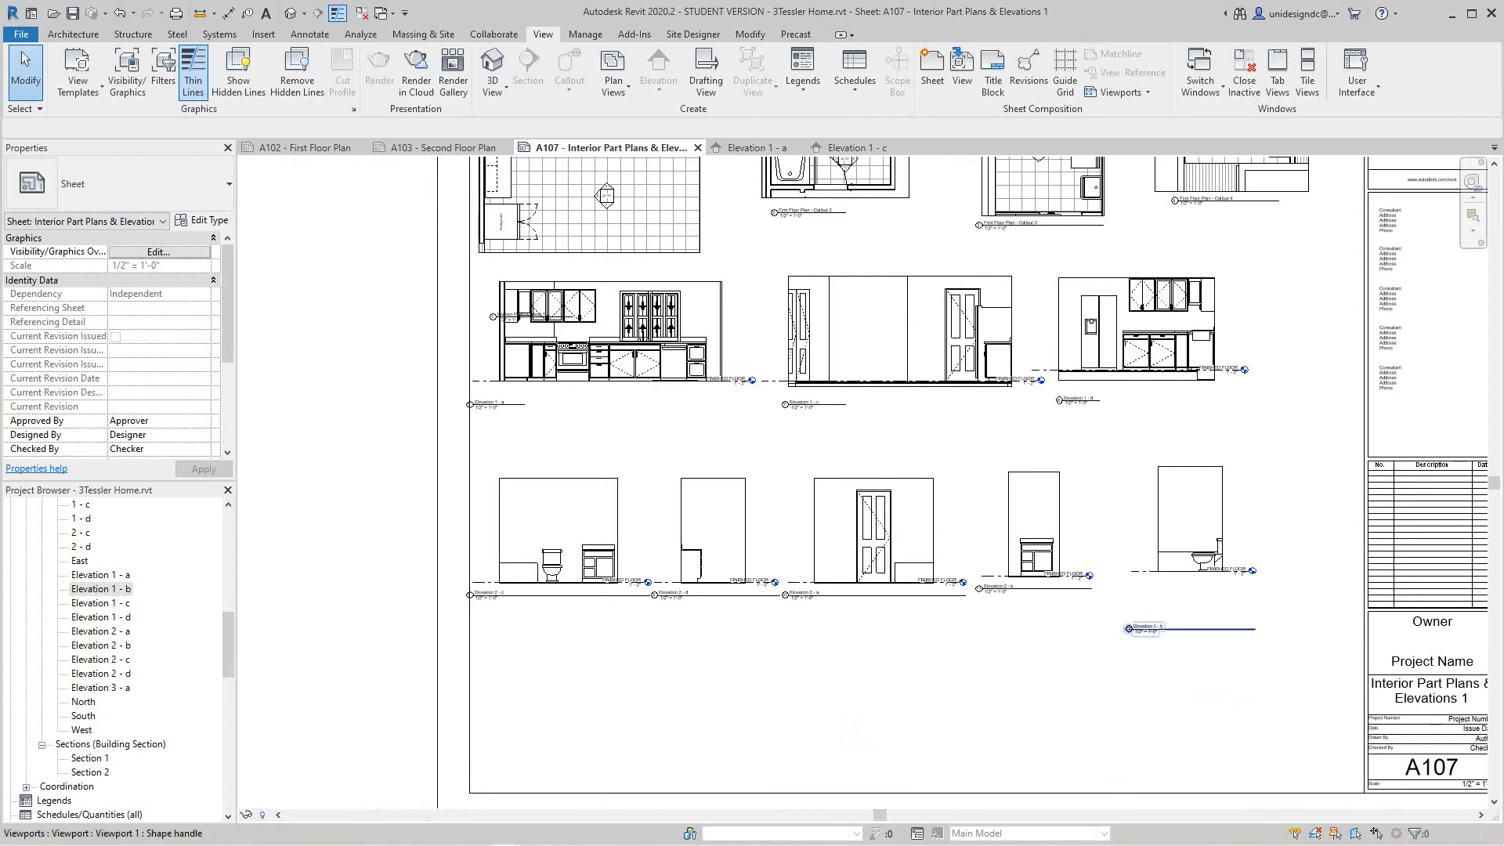
pyautogui.moveTo(1146, 628); pyautogui.dragTo(1167, 589)
pyautogui.rightClick(1104, 440)
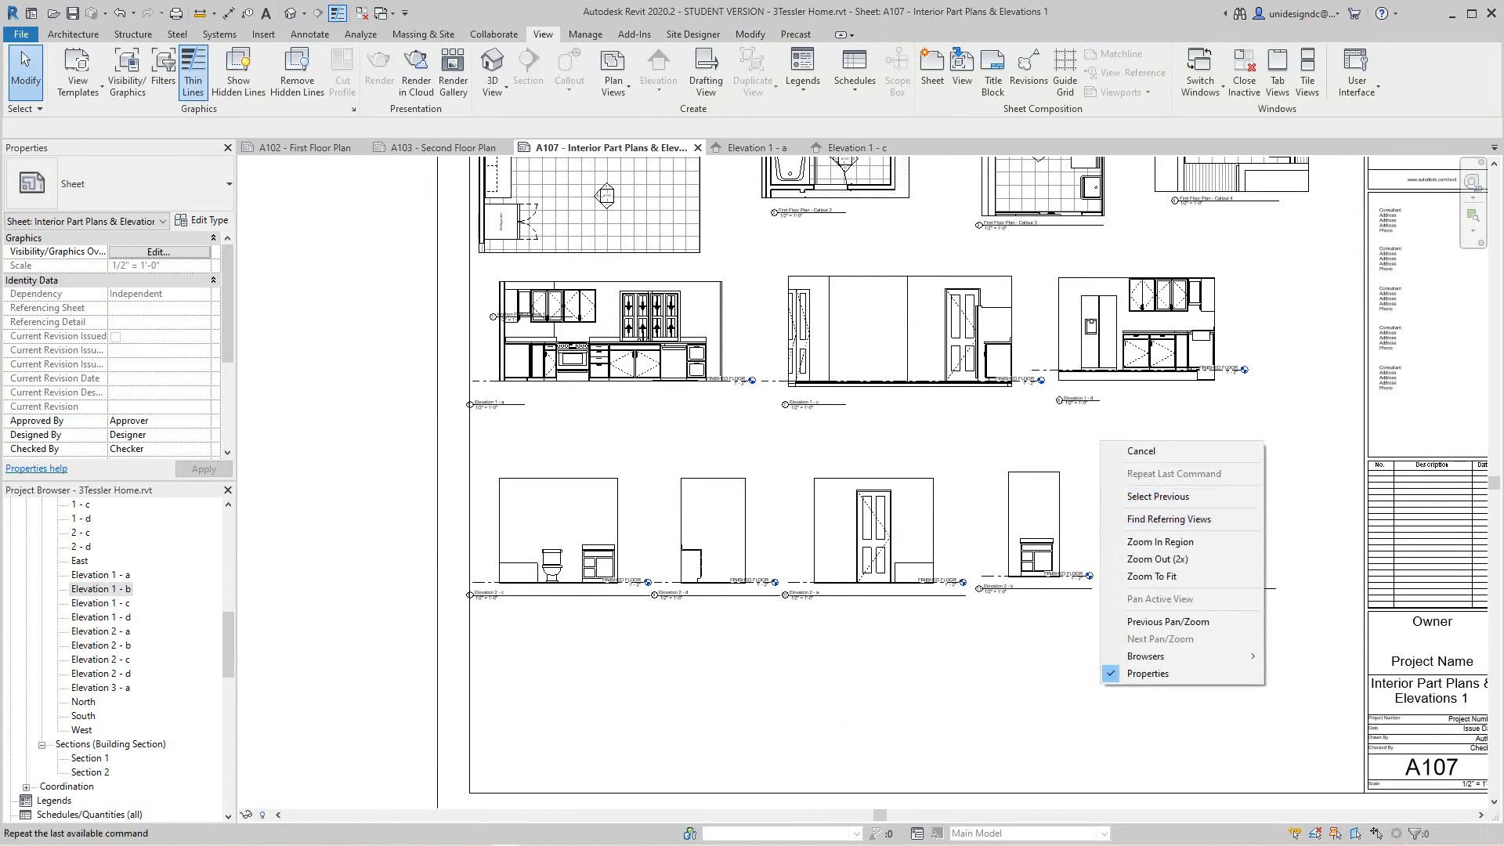
pyautogui.click(1128, 446)
# Activate the First Floor Plan - Callout 3 viewport on sheet A107
pyautogui.scroll(-2, 1102, 733)
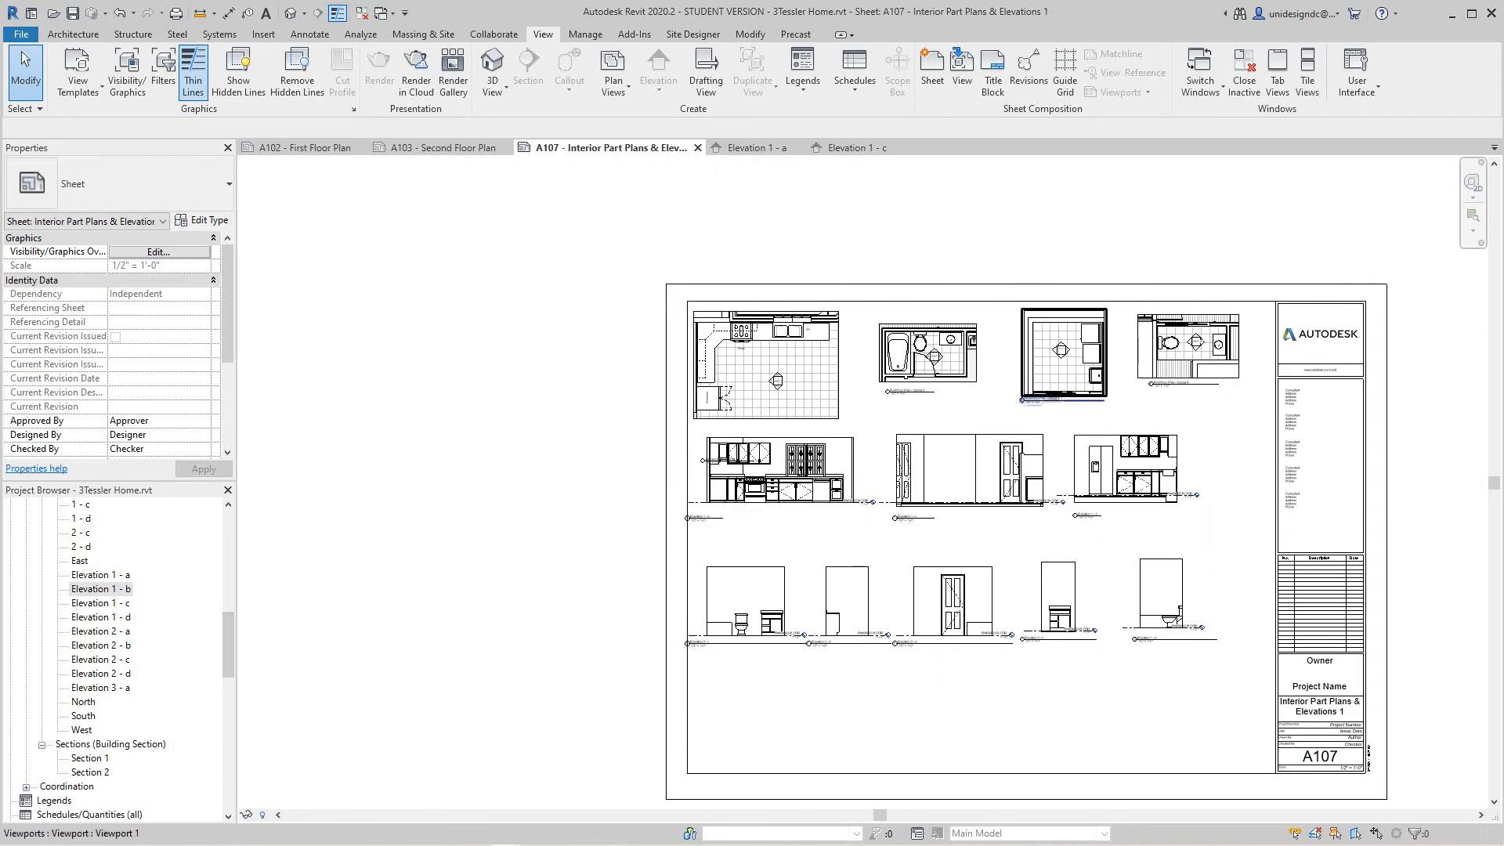
pyautogui.scroll(4, 1074, 348)
pyautogui.rightClick(1085, 411)
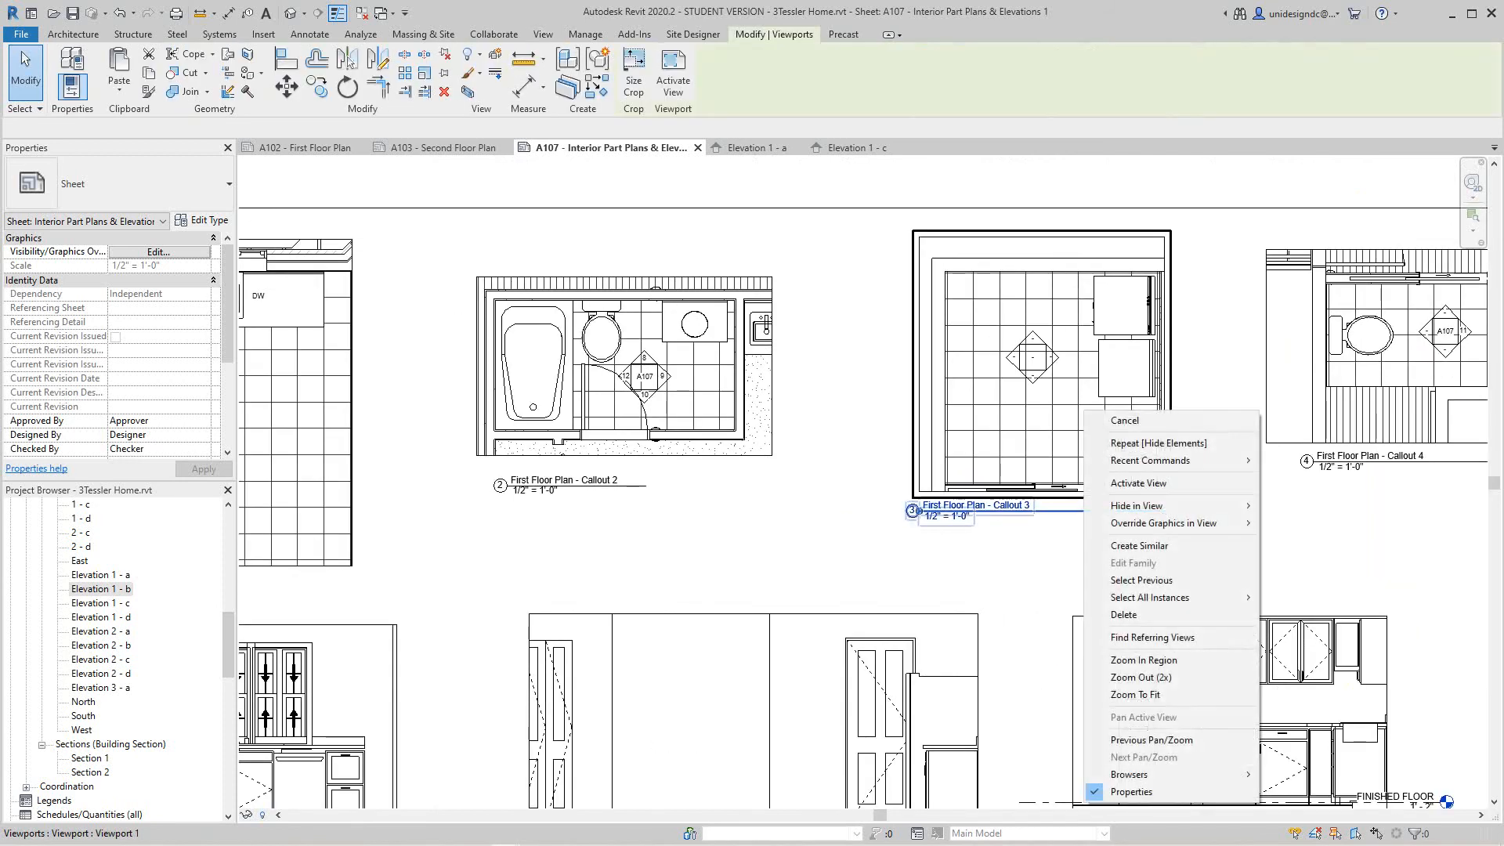
pyautogui.click(1138, 483)
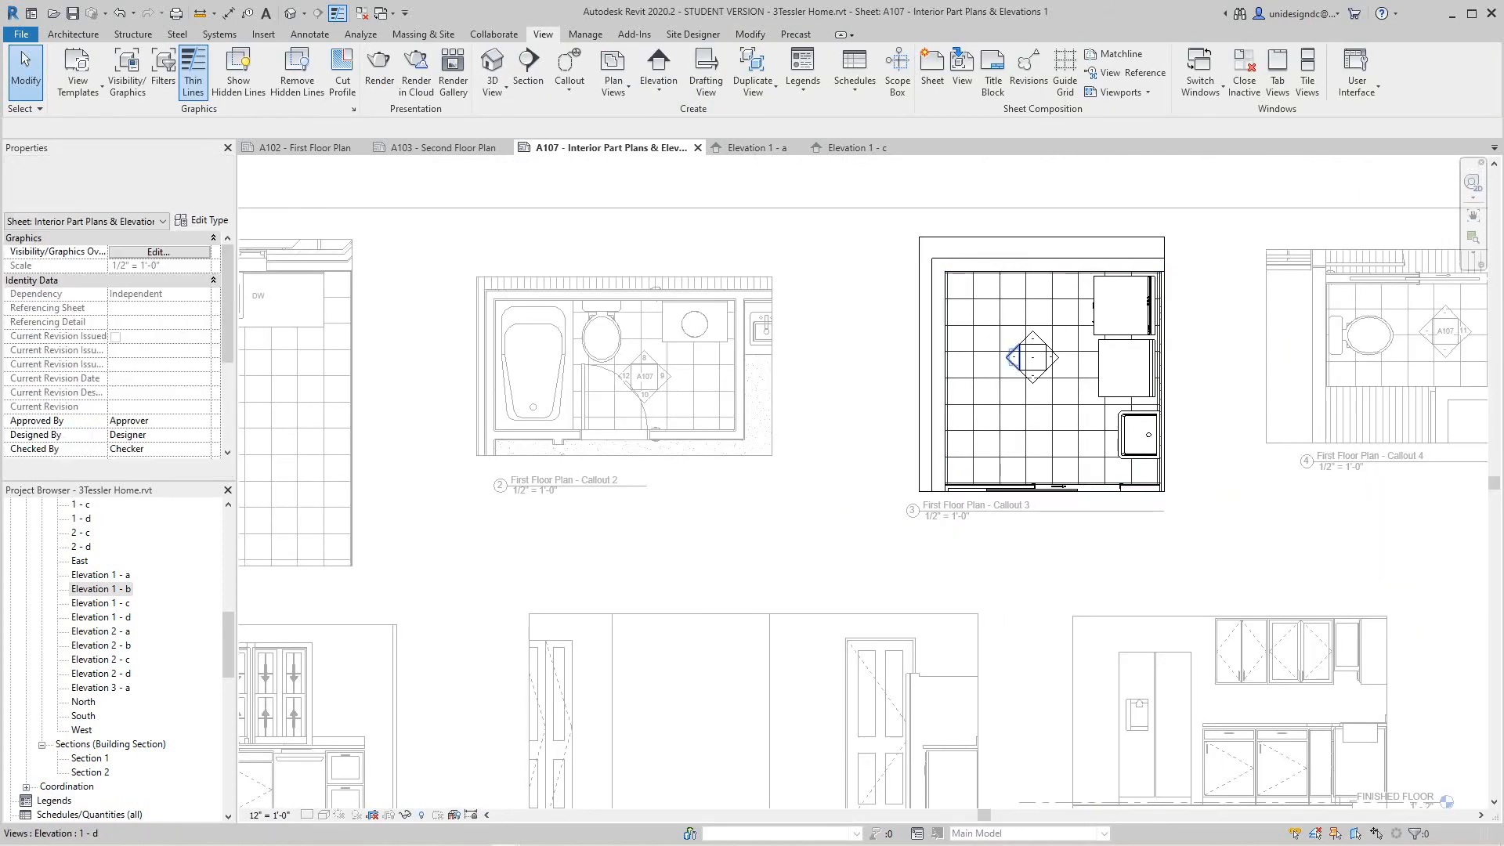
# Open the 1 - d elevation from the left-pointing arrow of Callout 3's marker, examine it, and close it
pyautogui.doubleClick(1013, 357)
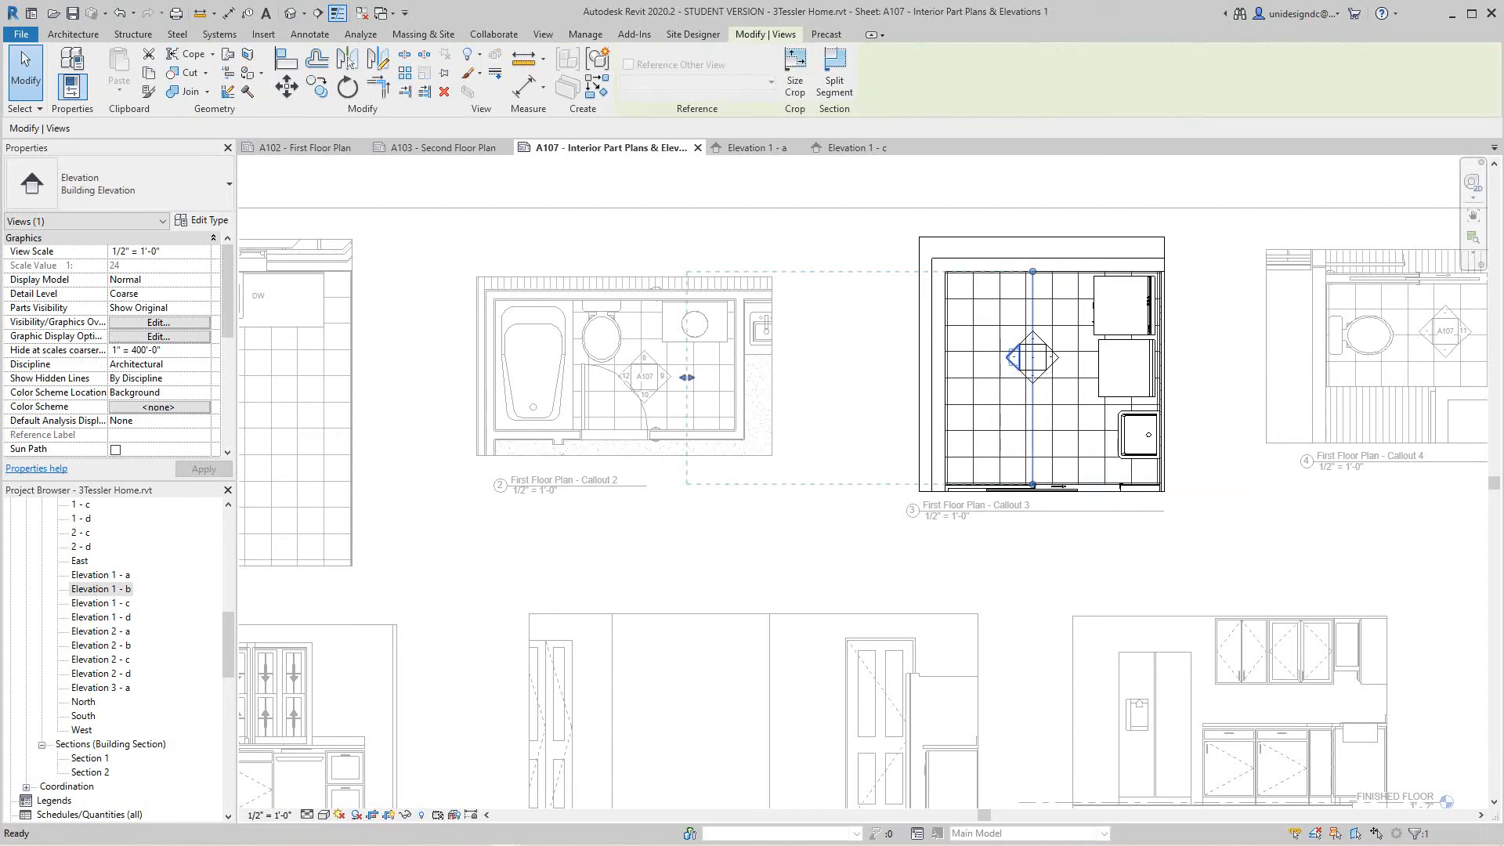
pyautogui.press('Escape')
pyautogui.scroll(3, 1016, 374)
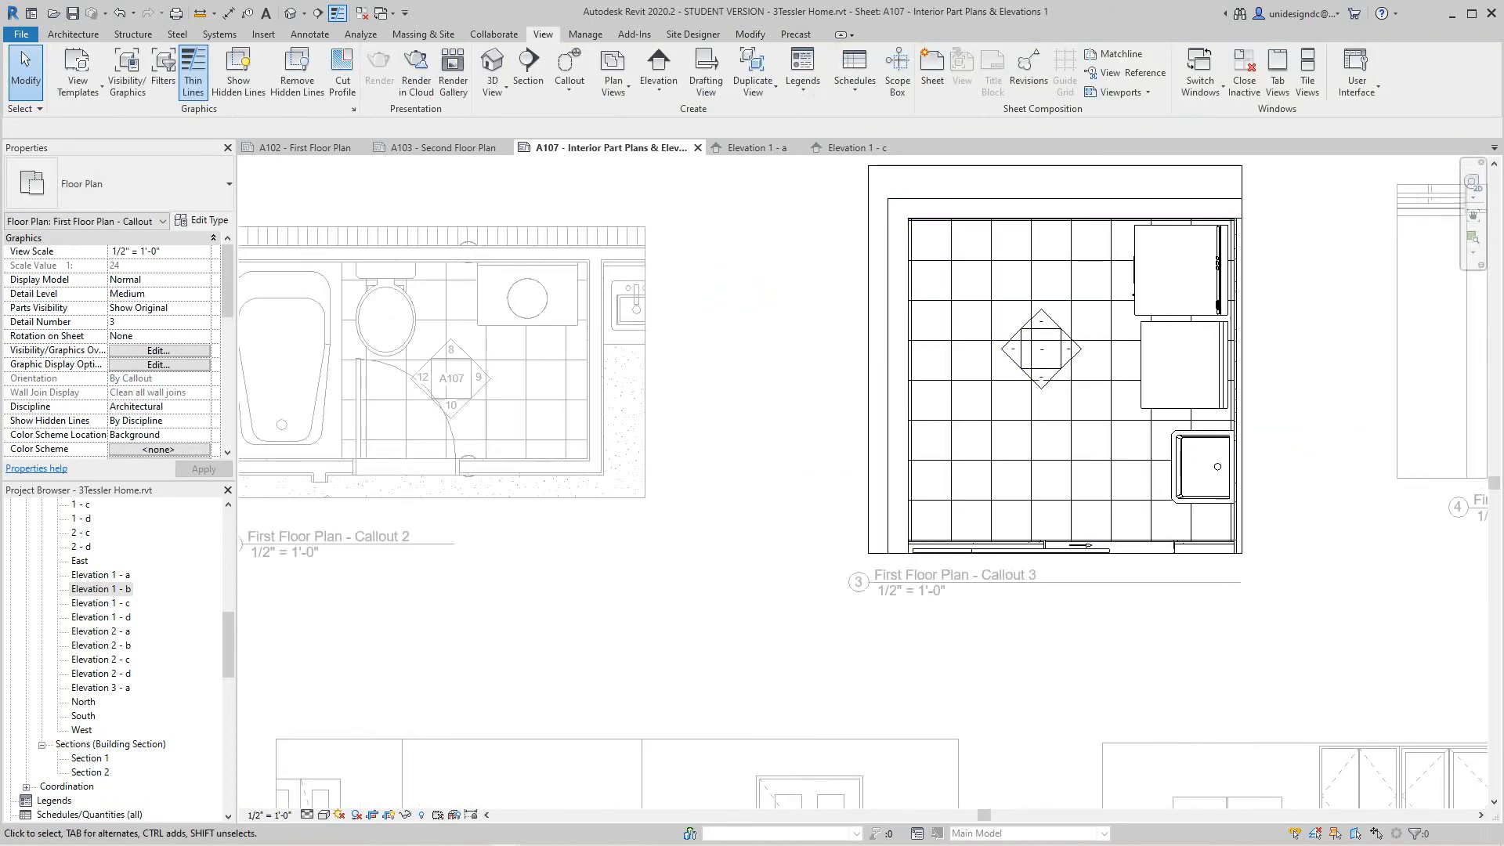
pyautogui.rightClick(823, 394)
pyautogui.click(862, 404)
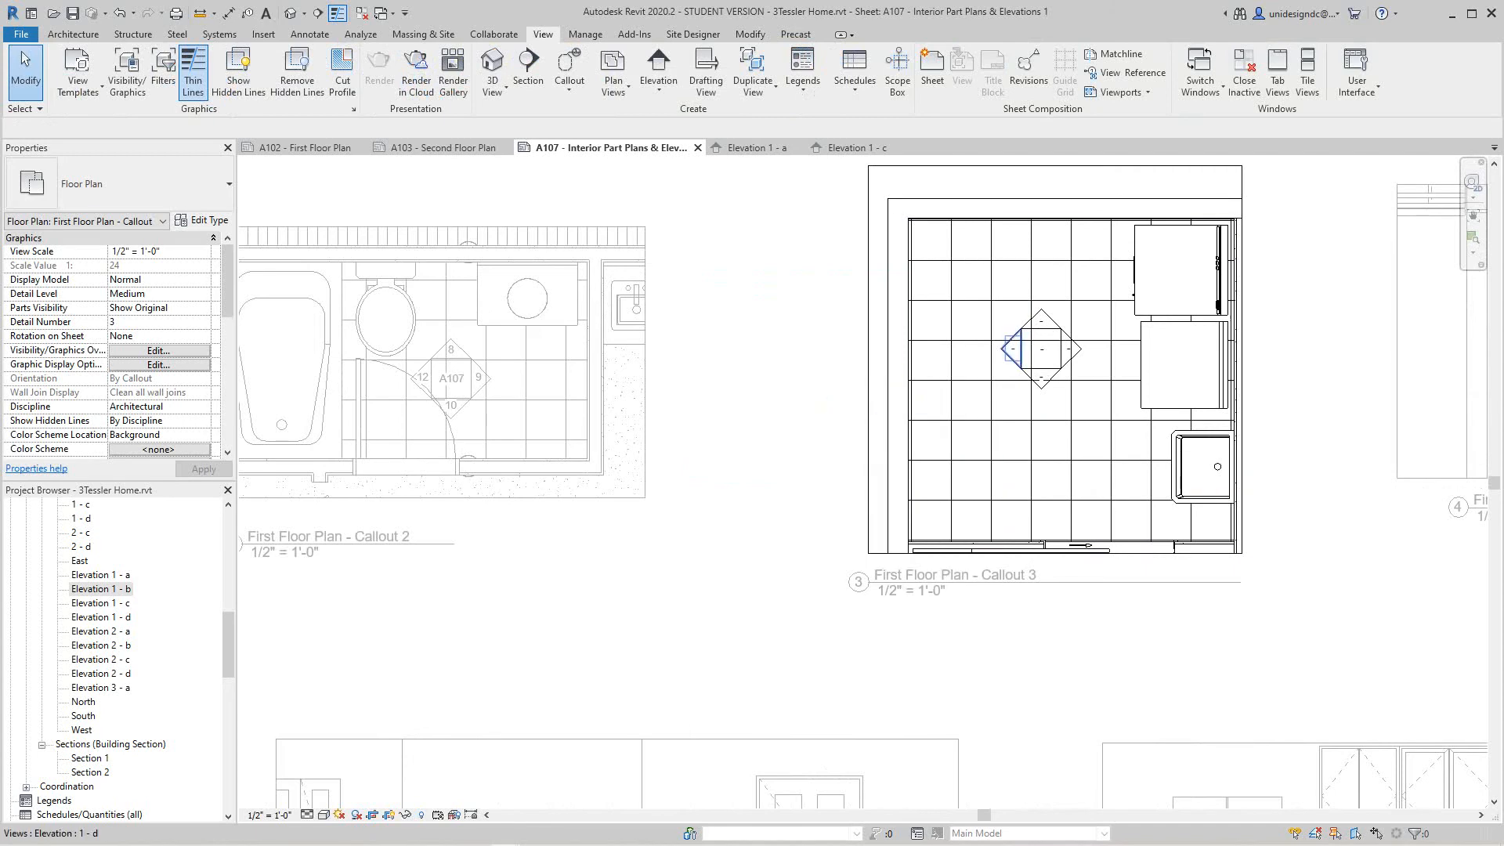
pyautogui.doubleClick(1011, 350)
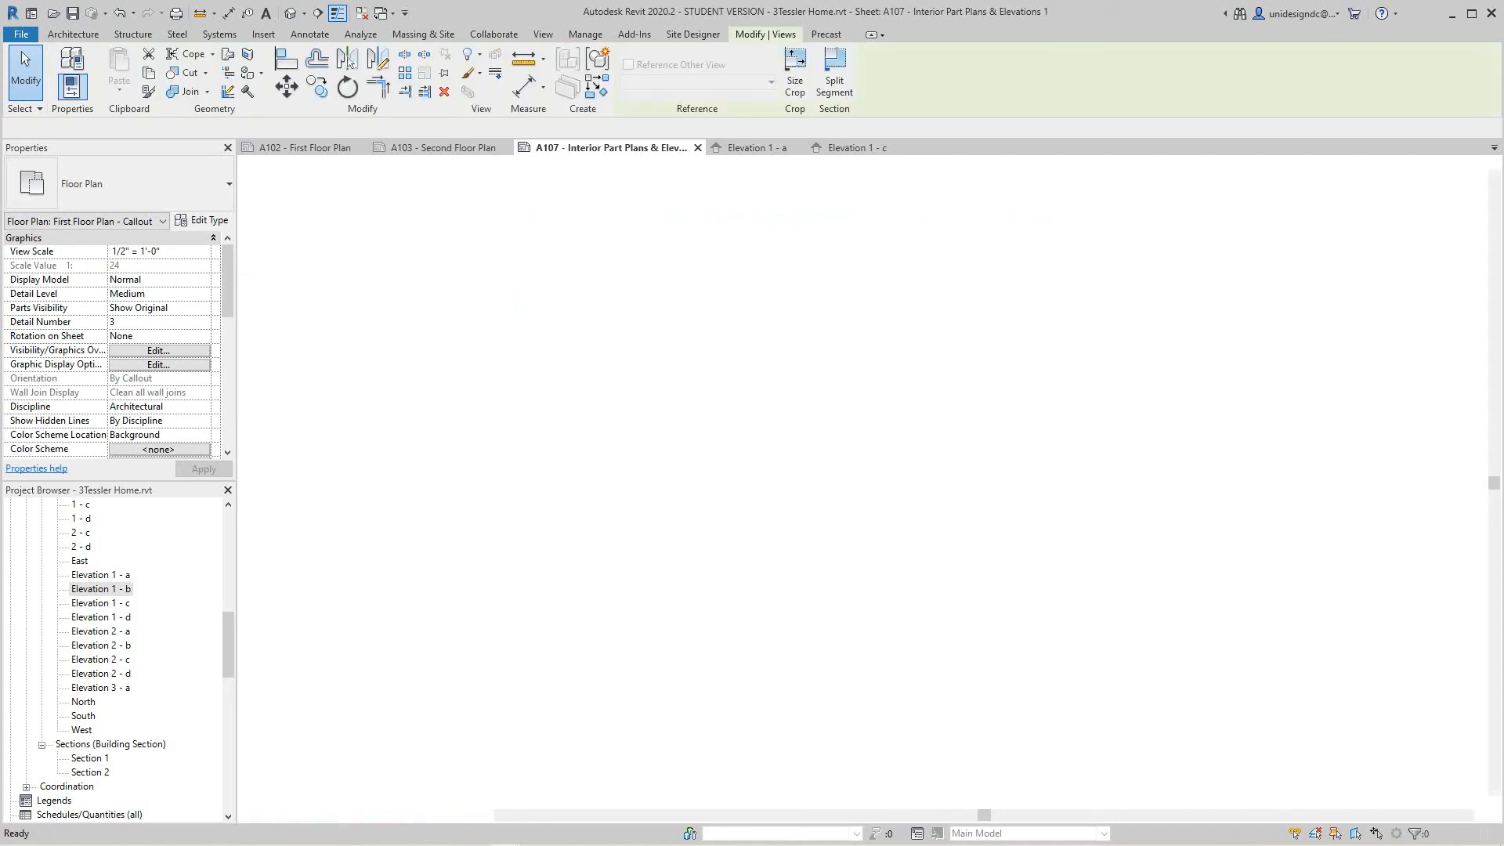
pyautogui.scroll(-3, 955, 420)
pyautogui.scroll(3, 954, 420)
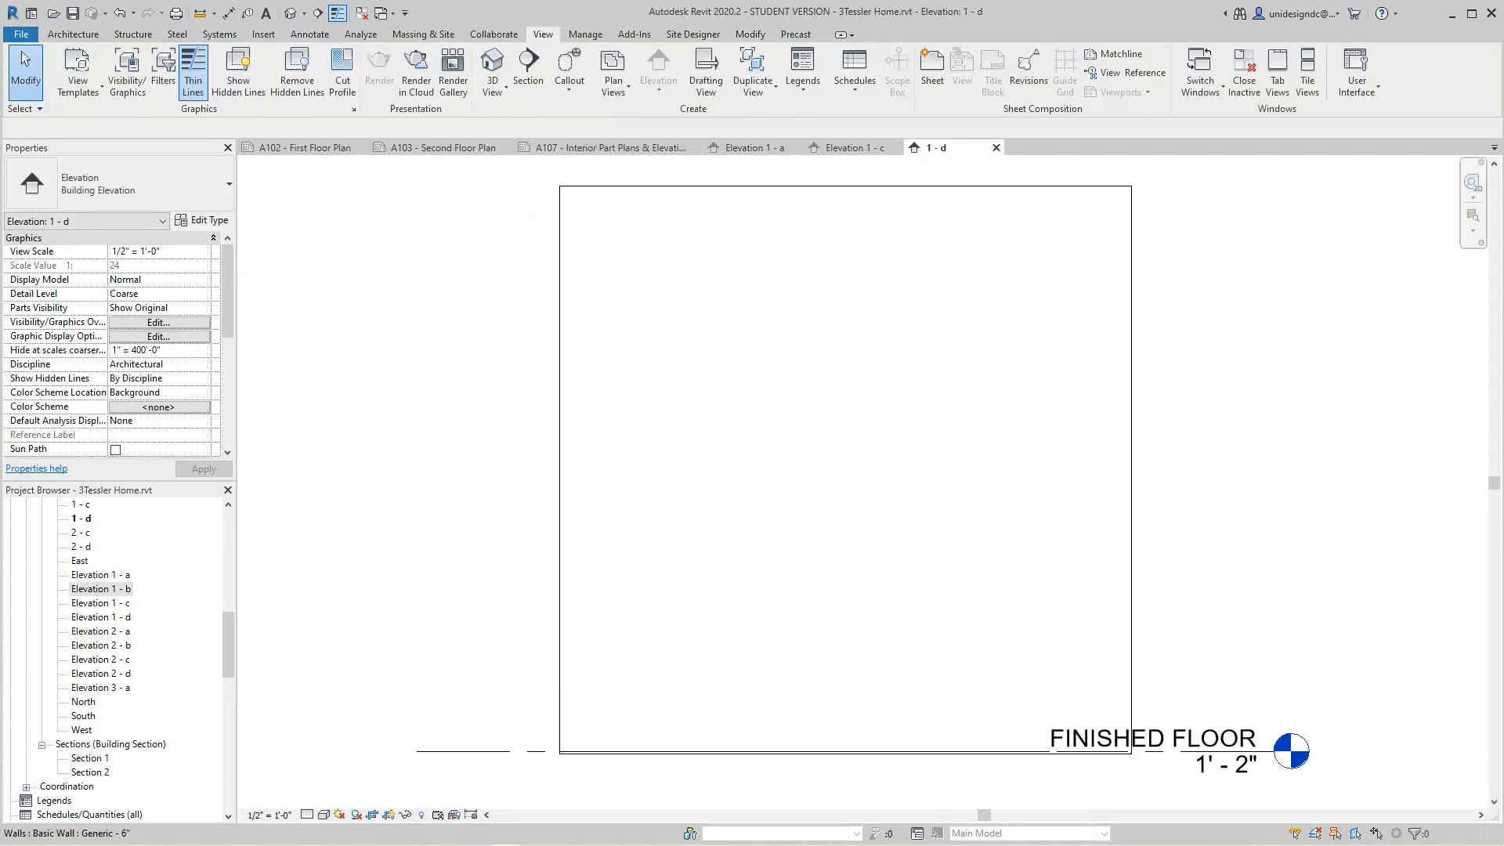
pyautogui.scroll(-3, 955, 419)
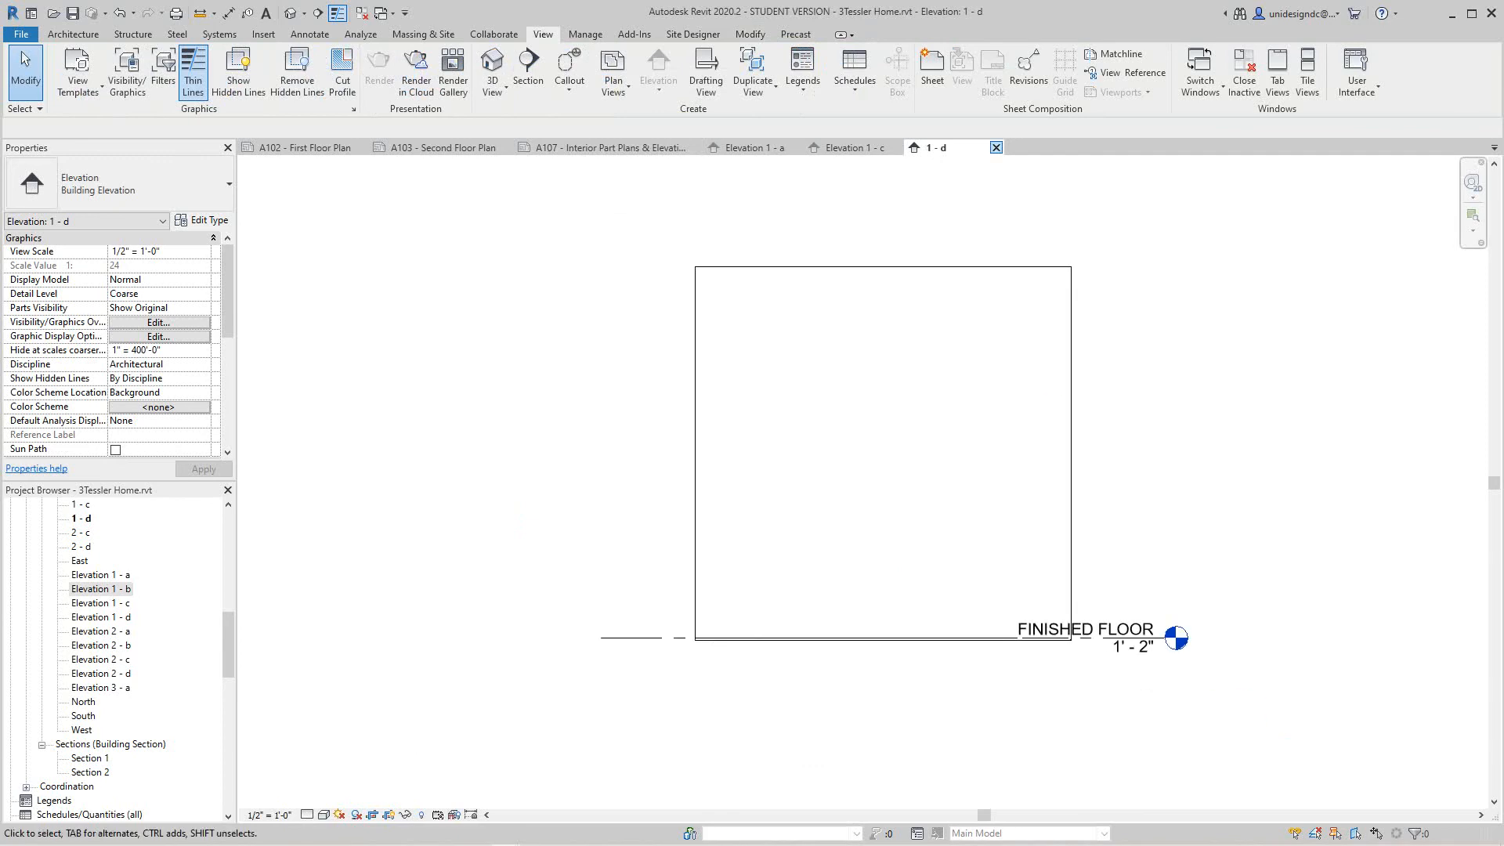
pyautogui.click(995, 147)
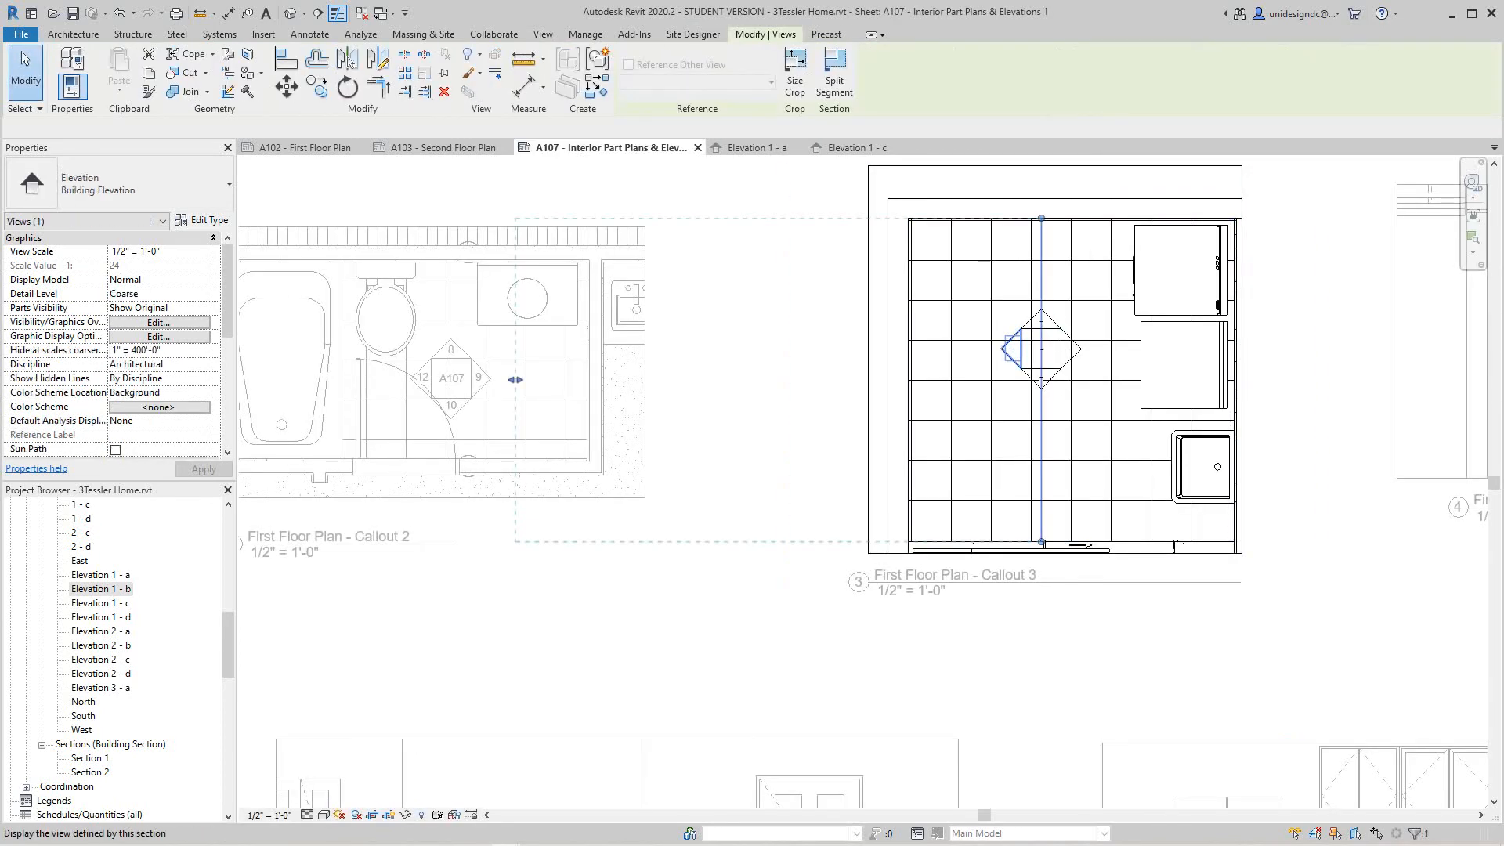
# Examine the unreferenced arrows of the elevation marker in First Floor Plan - Callout 3
pyautogui.scroll(-2, 786, 454)
pyautogui.moveTo(631, 411); pyautogui.dragTo(847, 411)
pyautogui.press('Escape')
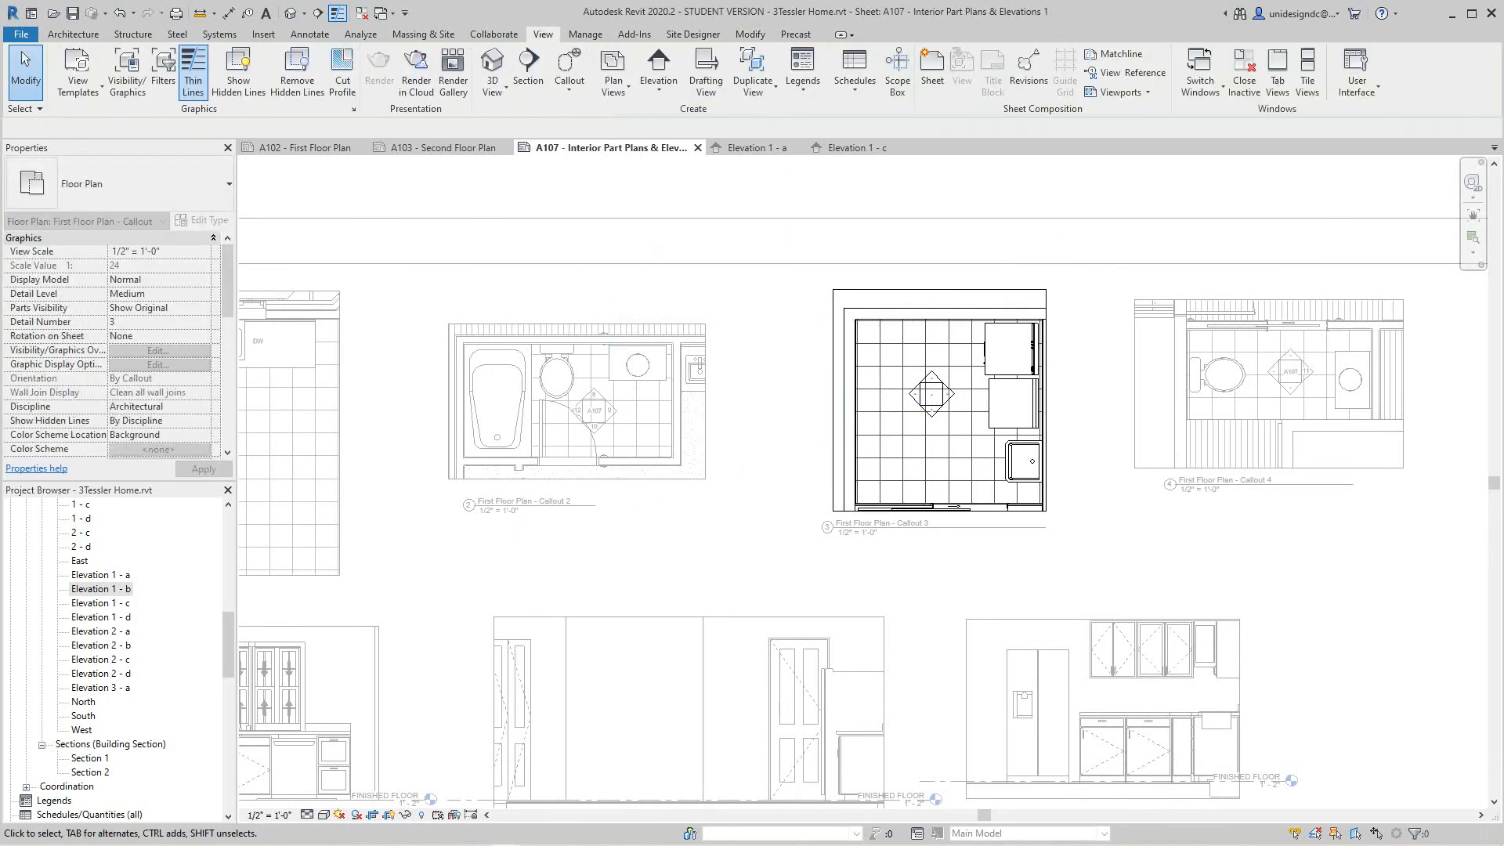
pyautogui.scroll(5, 866, 499)
pyautogui.scroll(-4, 868, 499)
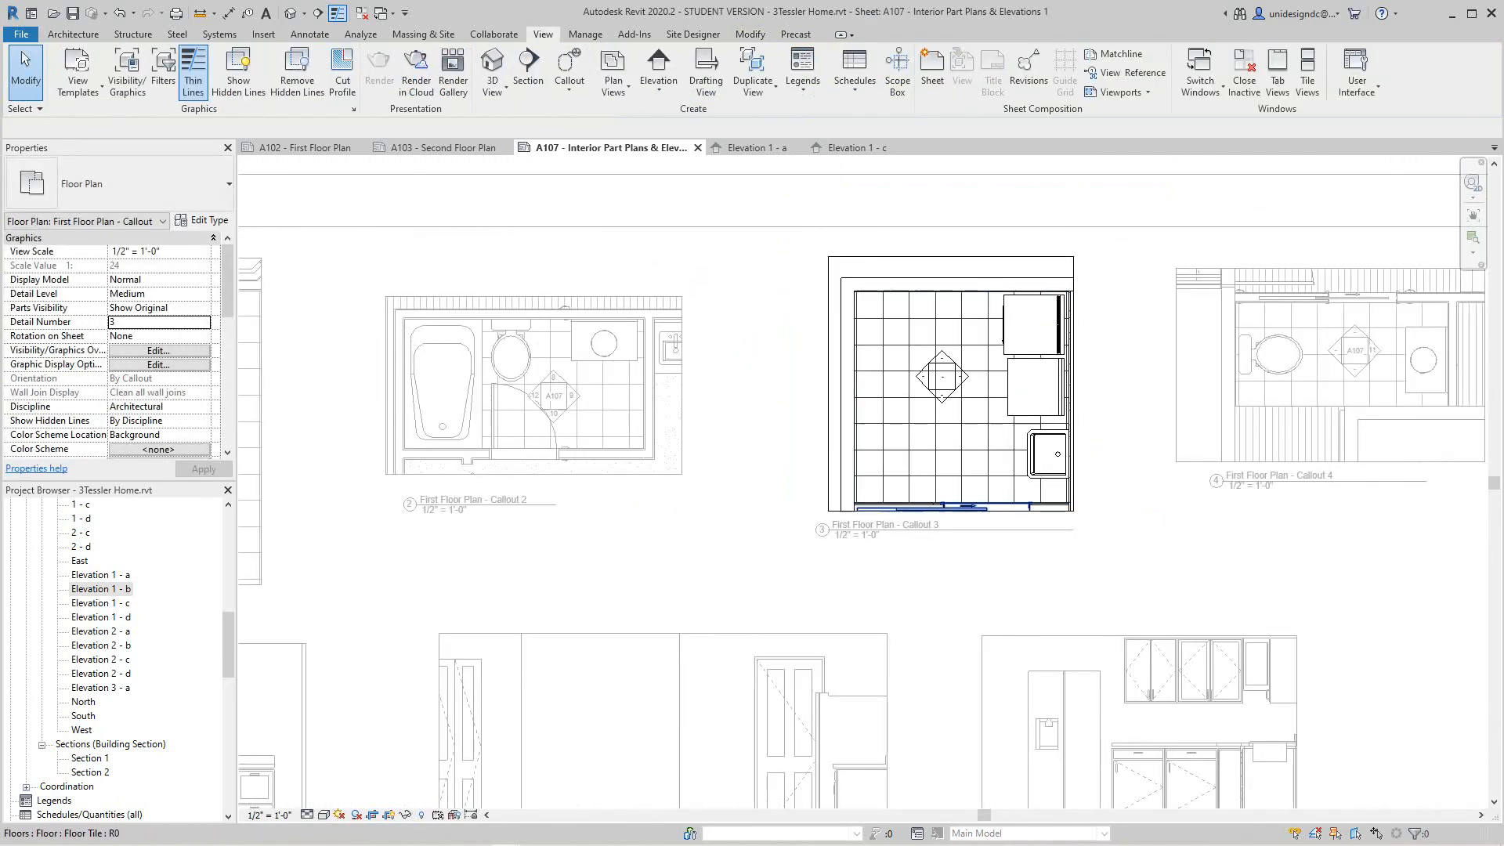
pyautogui.scroll(-3, 680, 364)
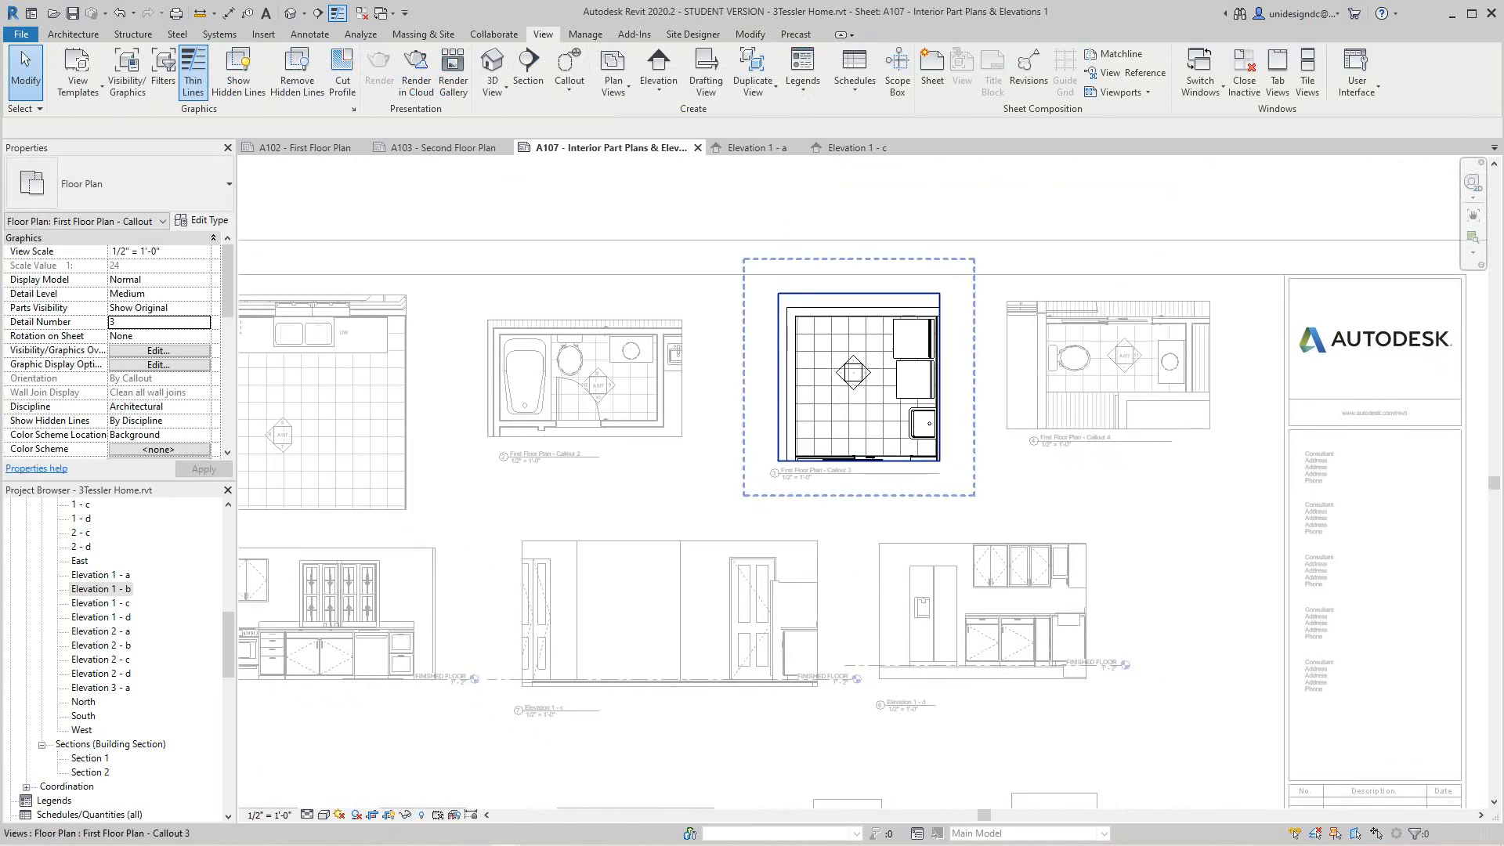
pyautogui.scroll(5, 853, 383)
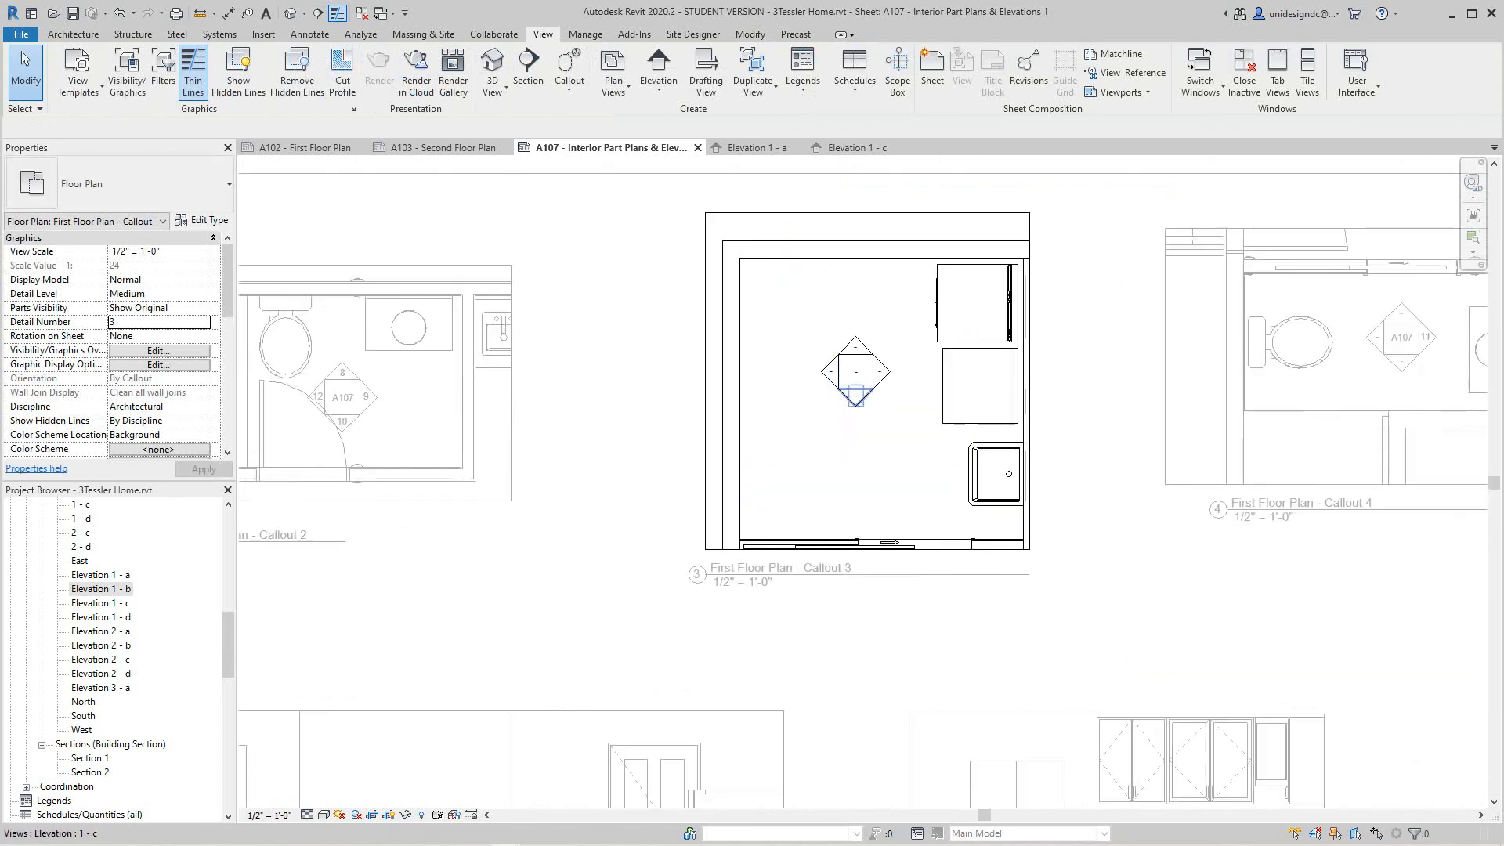
pyautogui.click(852, 382)
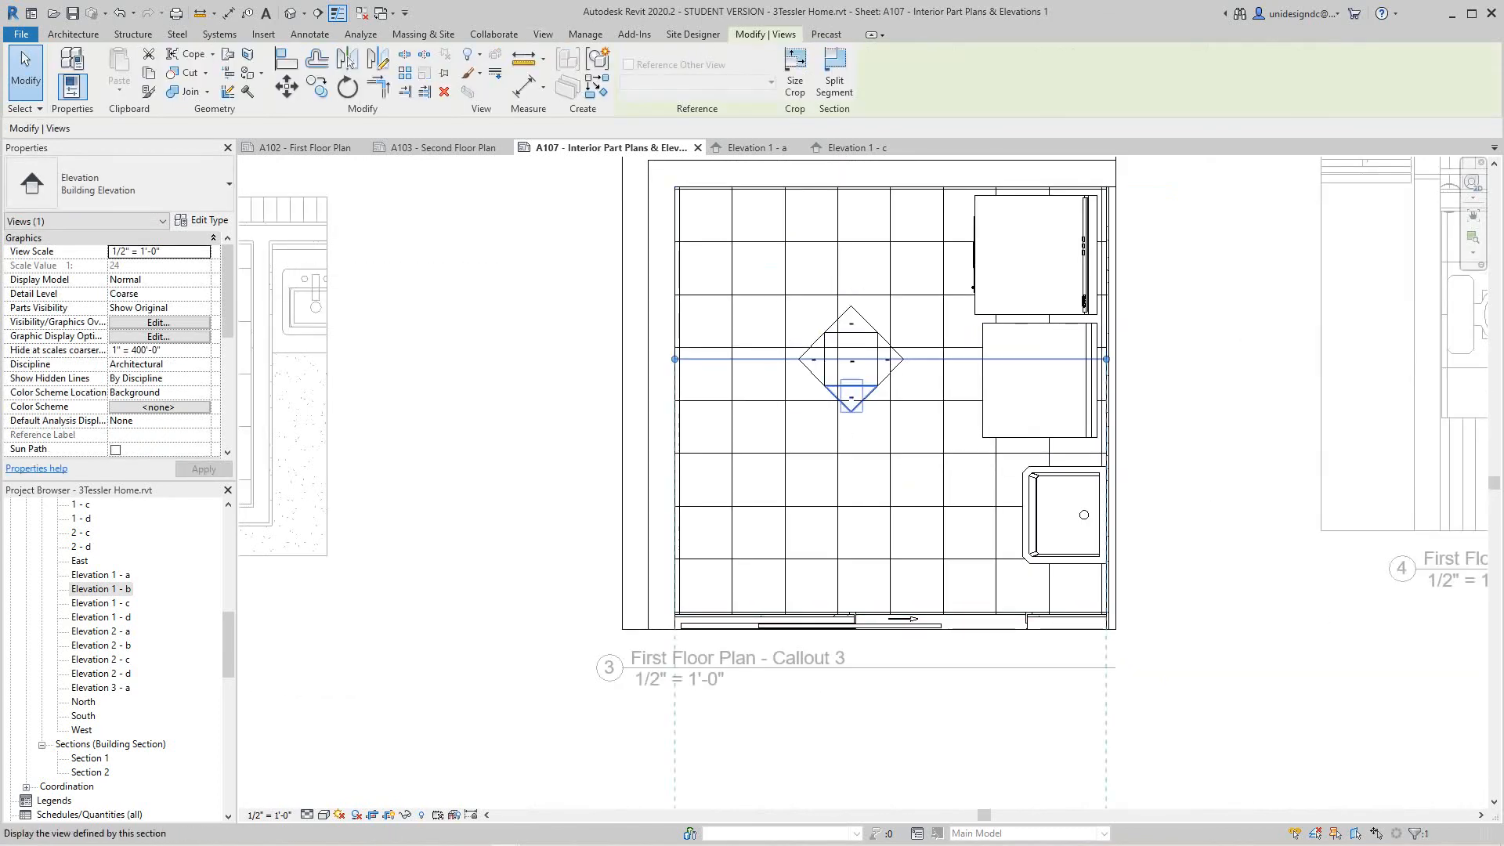
pyautogui.press('Escape')
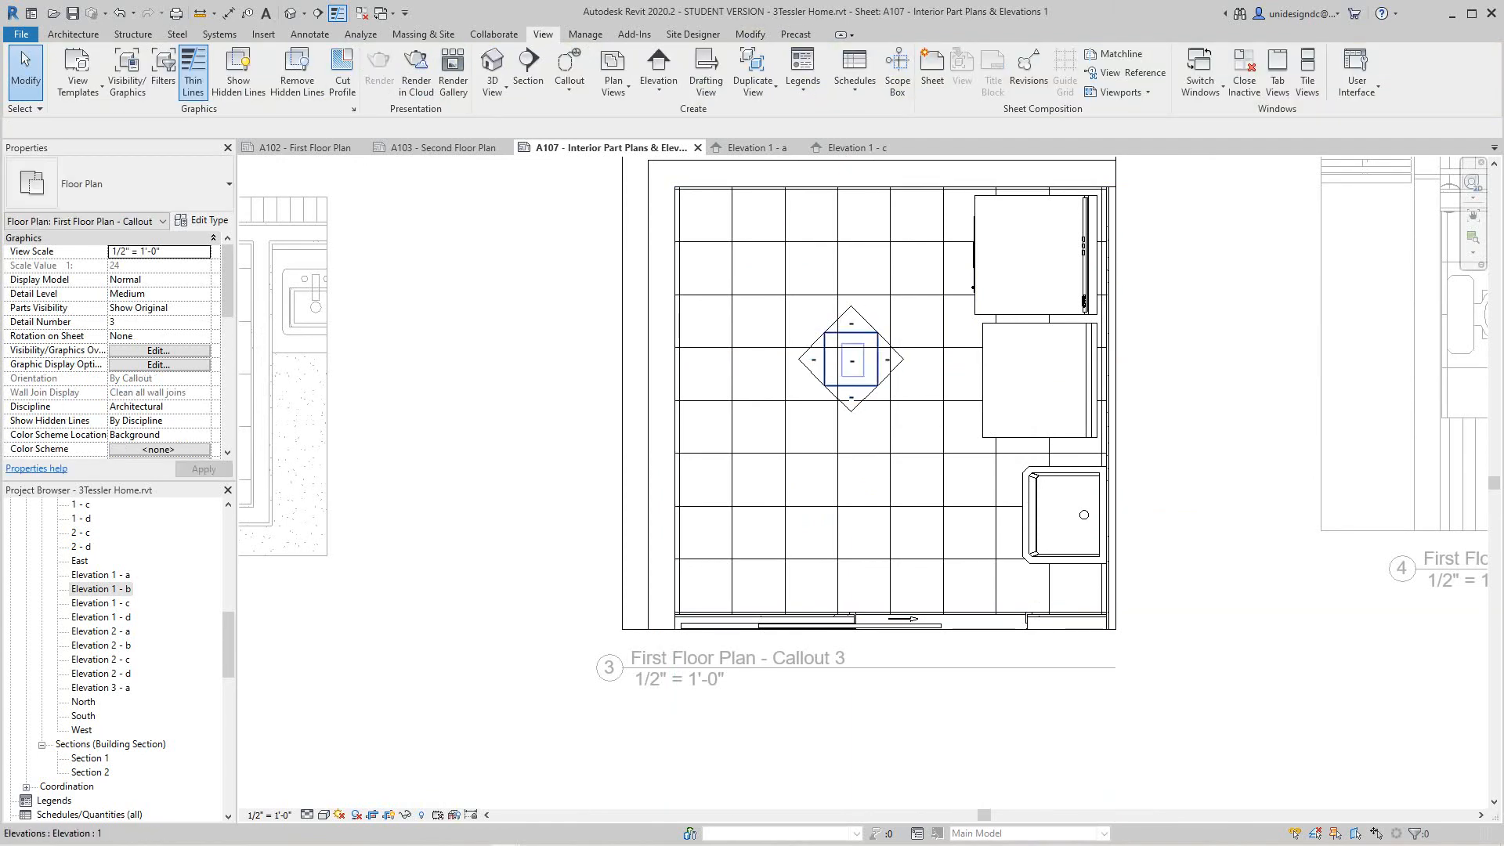
# Open the 1 - b elevation from the right-pointing arrow of the marker in First Floor Plan - Callout 3
pyautogui.click(887, 359)
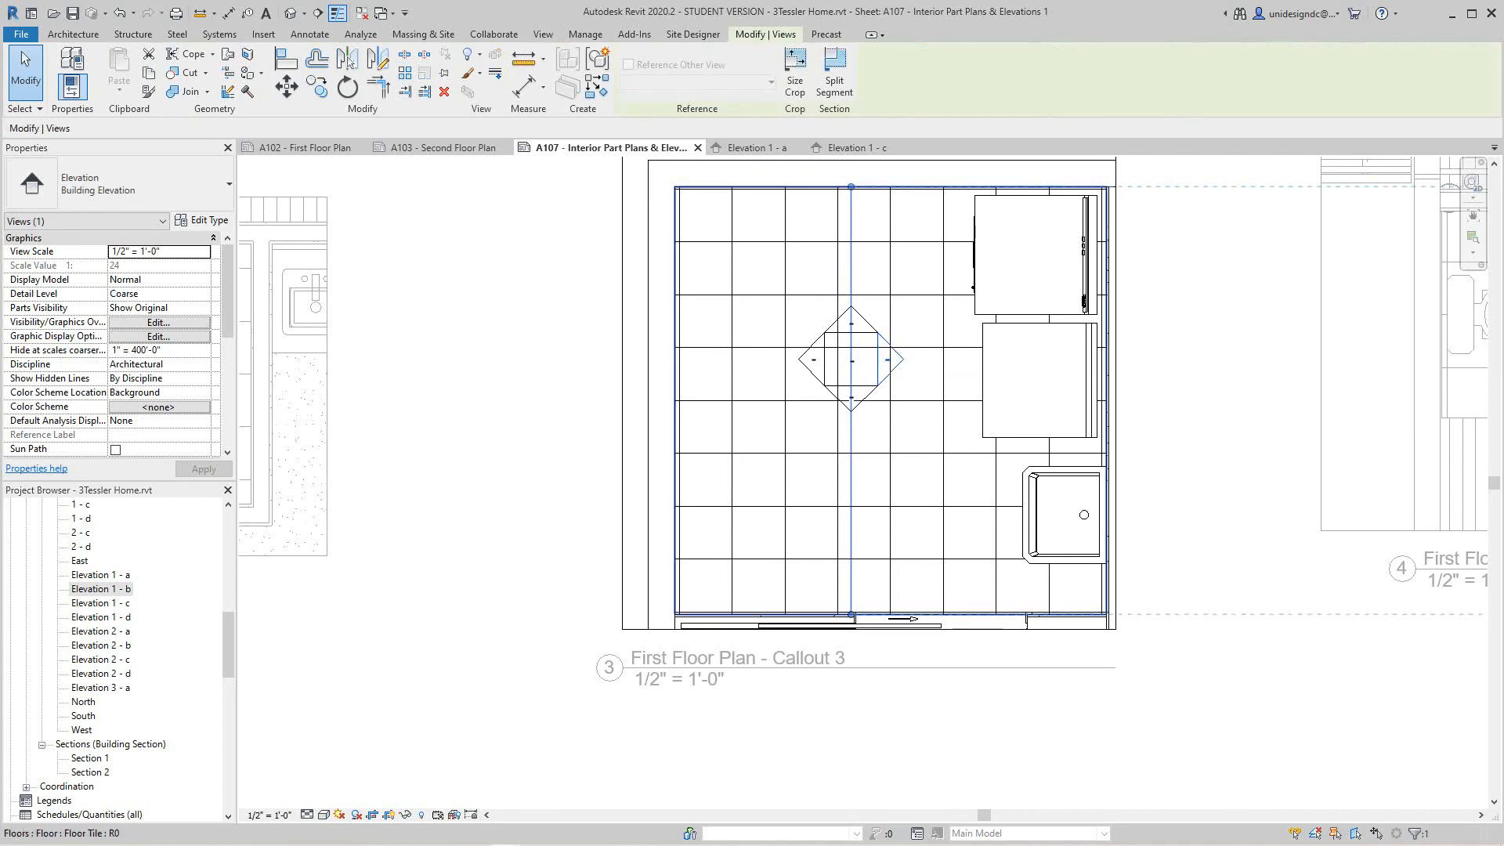
pyautogui.scroll(2, 901, 371)
pyautogui.rightClick(931, 381)
pyautogui.click(955, 391)
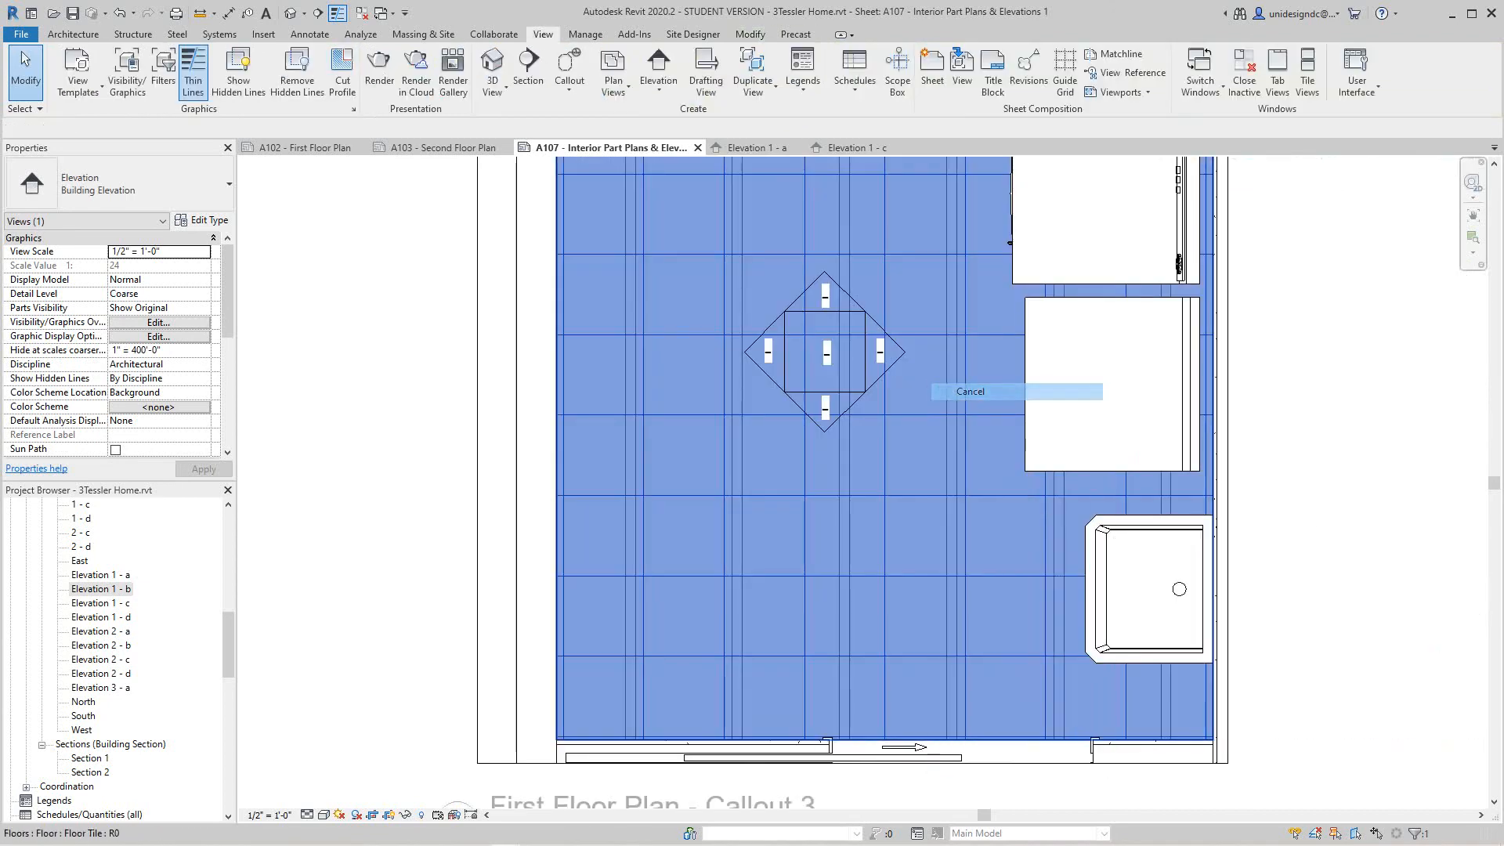
pyautogui.click(884, 354)
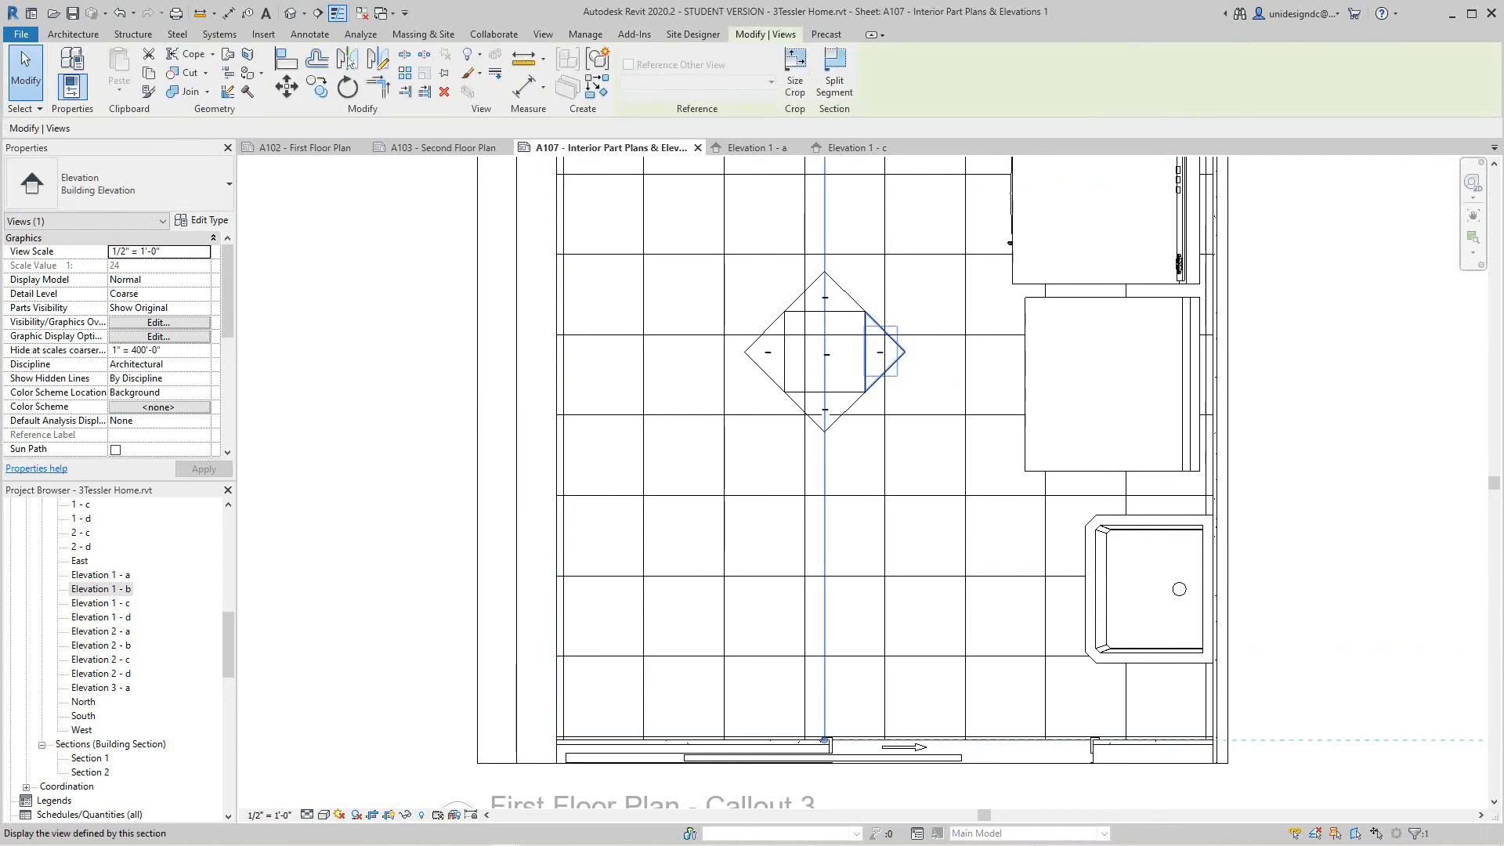
pyautogui.press('Escape')
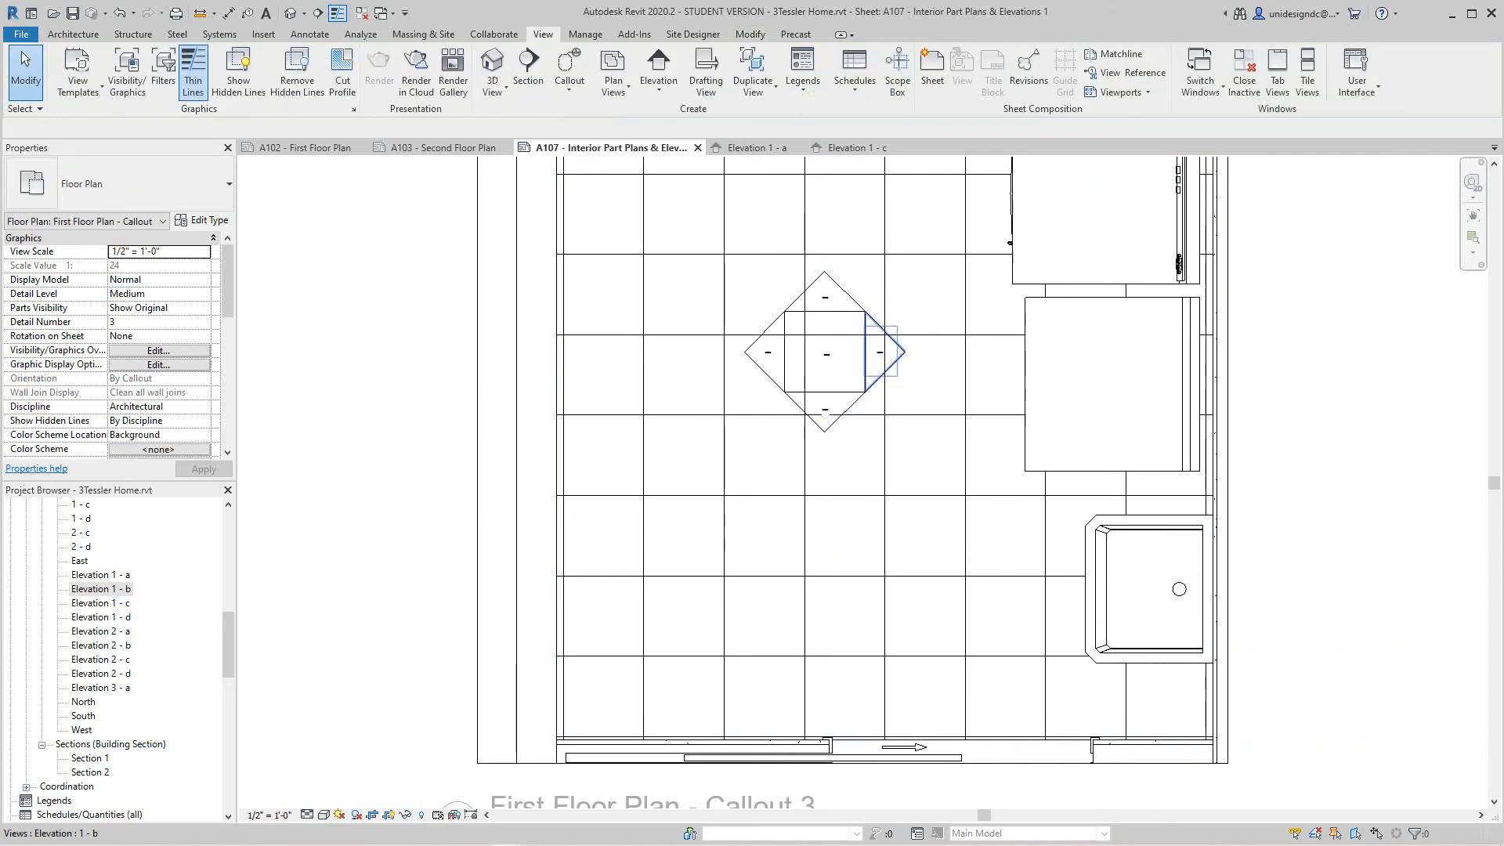
pyautogui.doubleClick(884, 353)
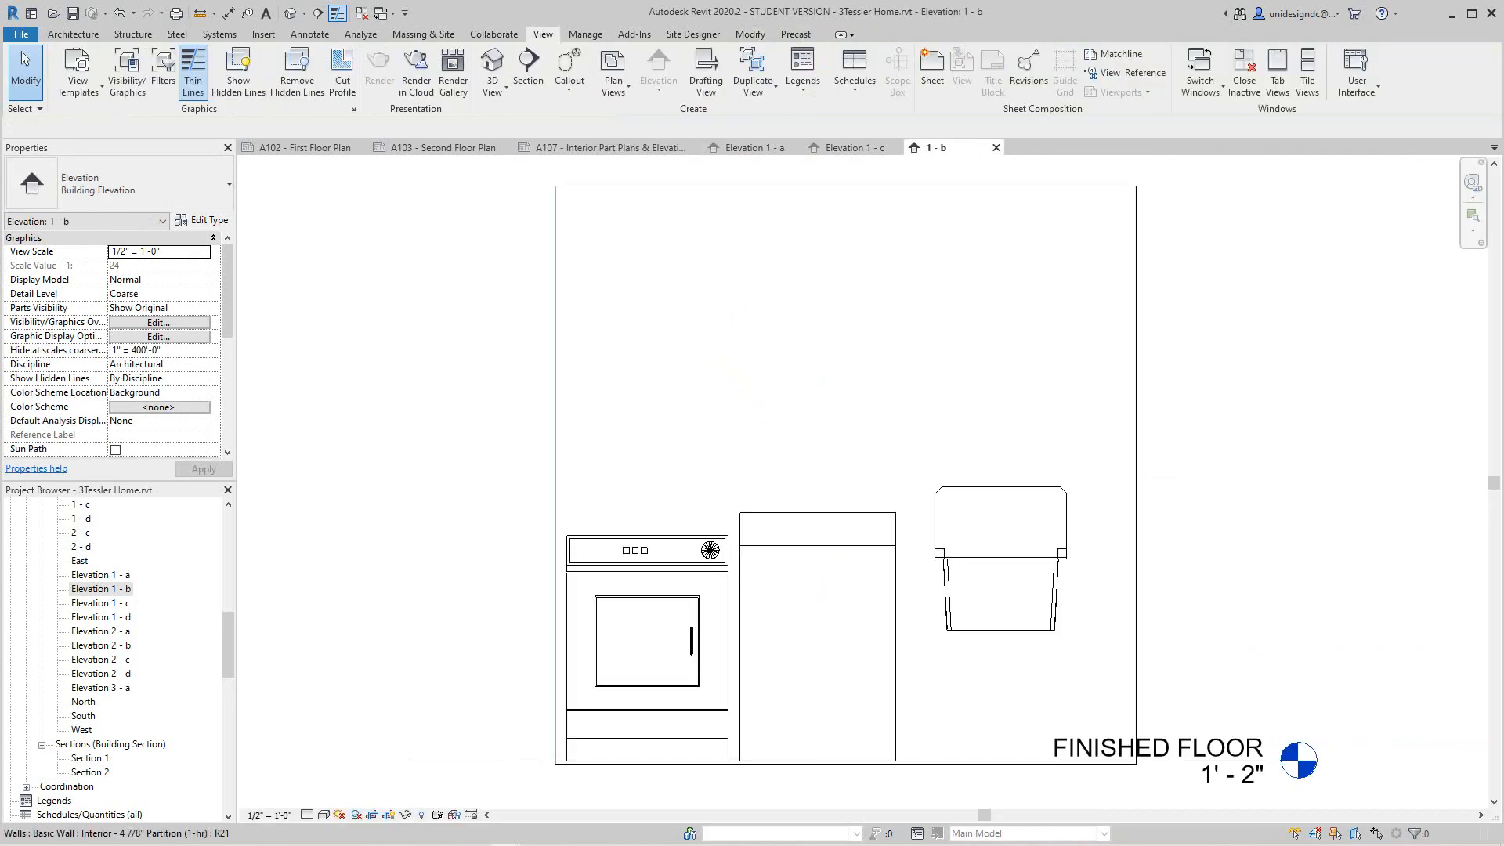
# Set the detail level of the 1 - b elevation to Fine and close the view
pyautogui.scroll(-2, 867, 381)
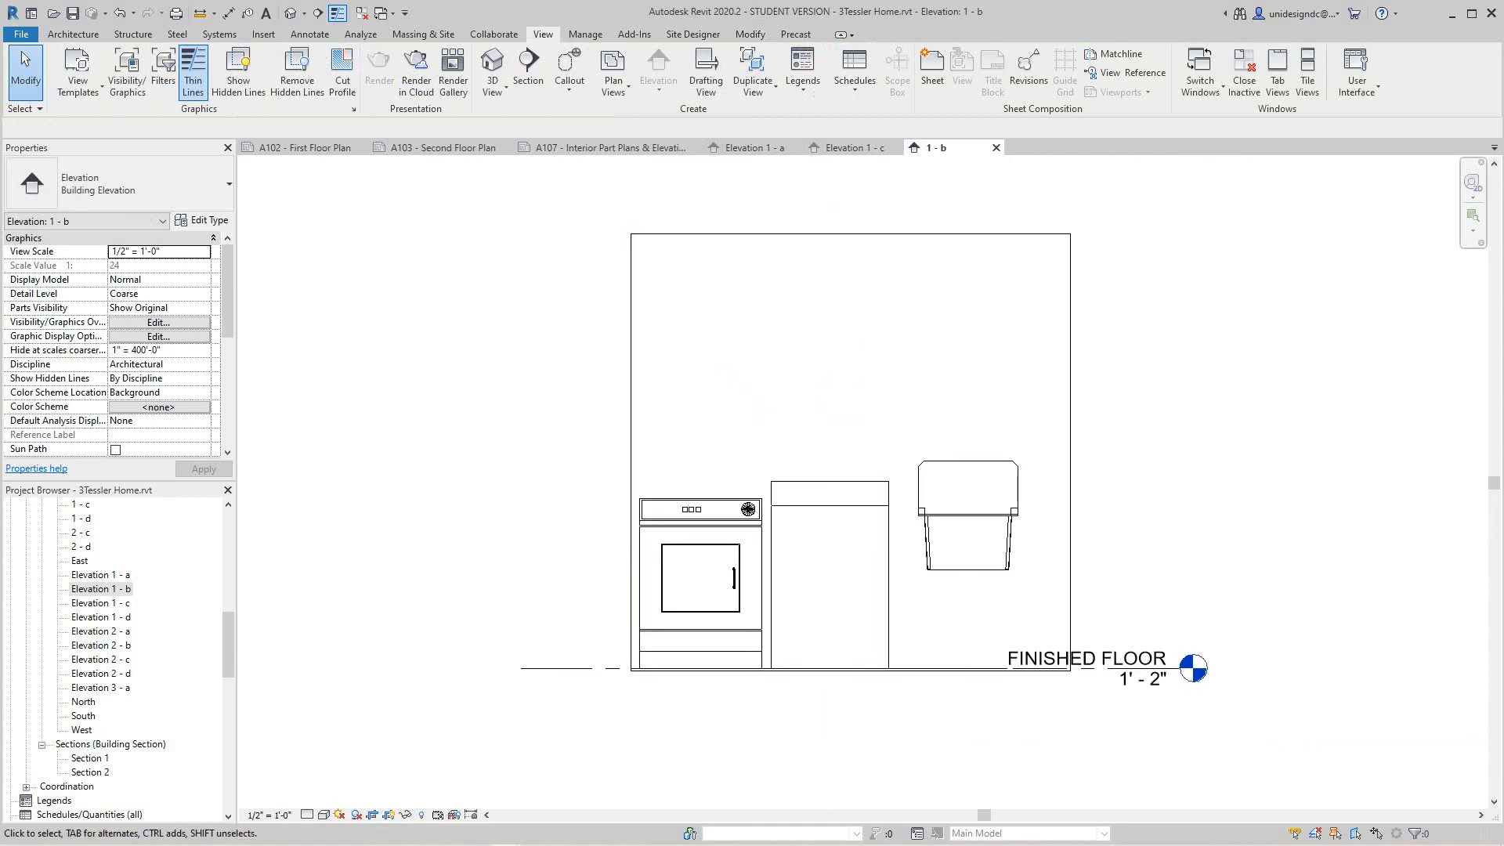
pyautogui.click(307, 815)
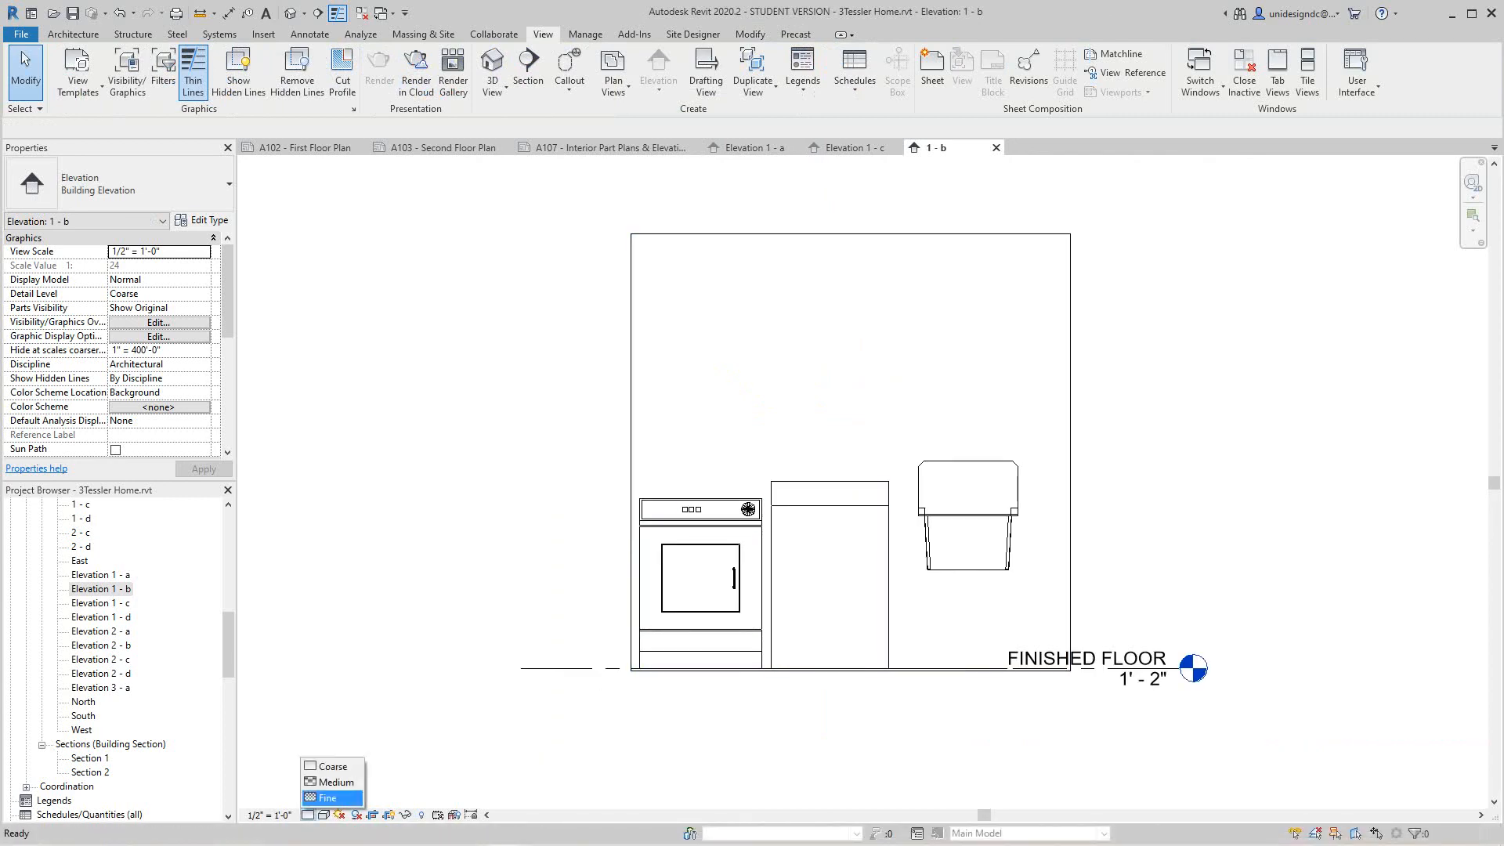
pyautogui.click(327, 797)
pyautogui.scroll(1, 917, 547)
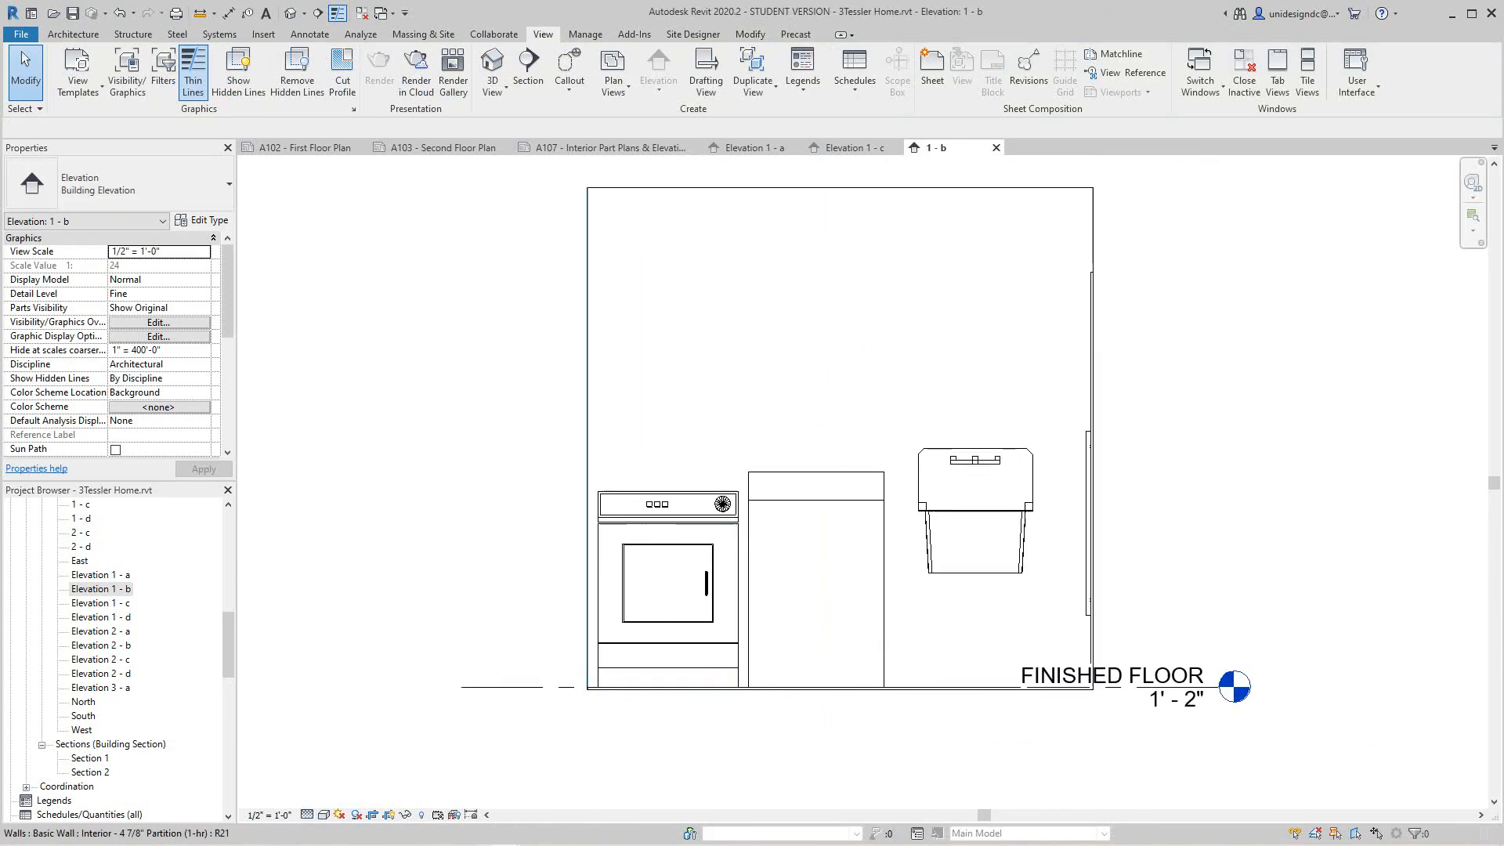
pyautogui.scroll(-1, 930, 520)
pyautogui.click(995, 147)
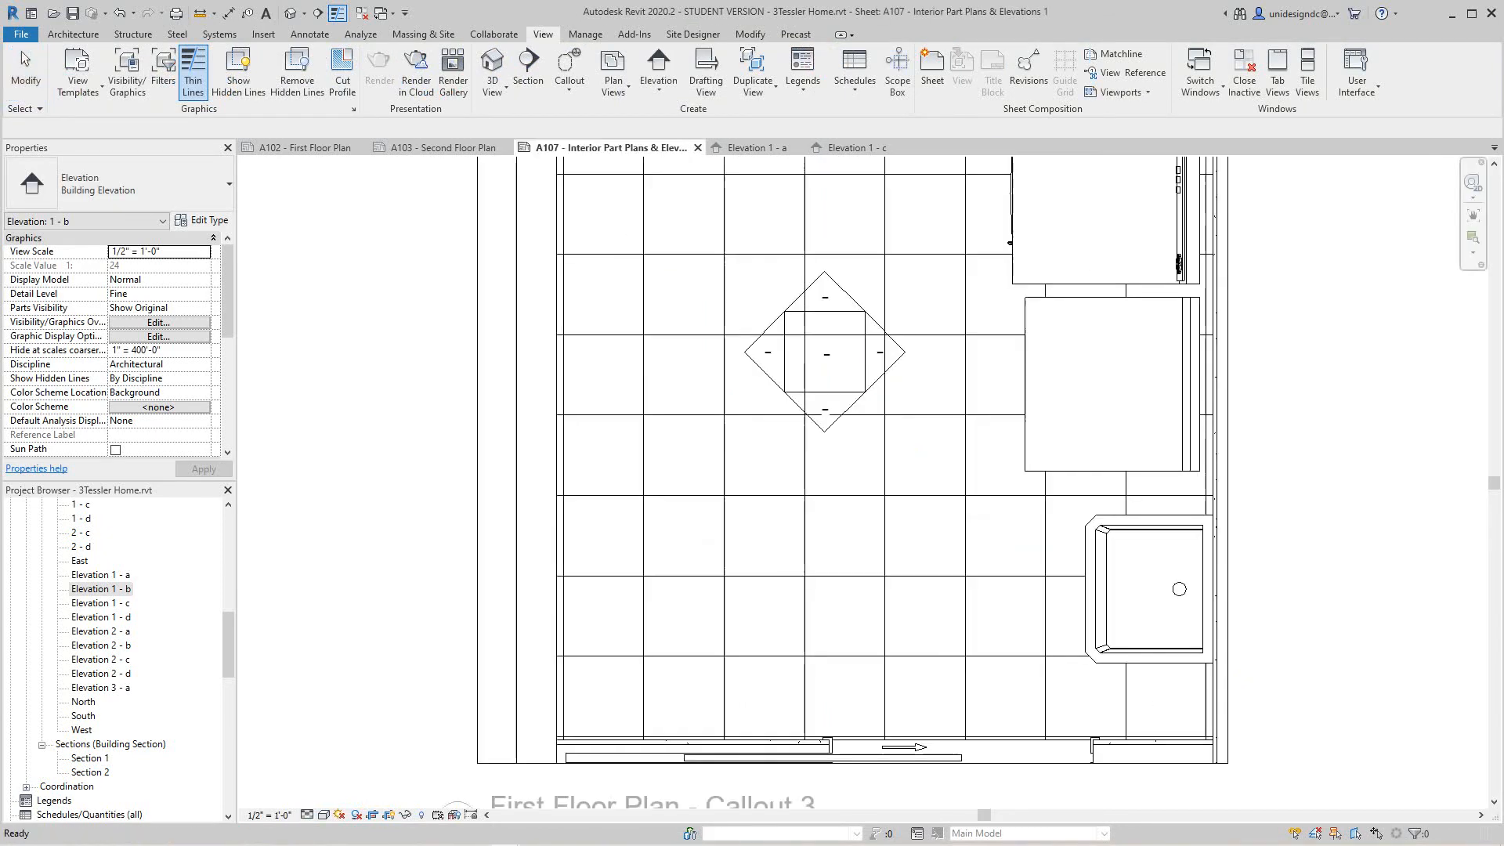
# Reactivate the First Floor Plan - Callout 3 viewport and shorten the 1 - b elevation's view depth to the wall behind the appliances
pyautogui.scroll(-4, 907, 373)
pyautogui.moveTo(907, 373); pyautogui.dragTo(895, 429, button='middle')
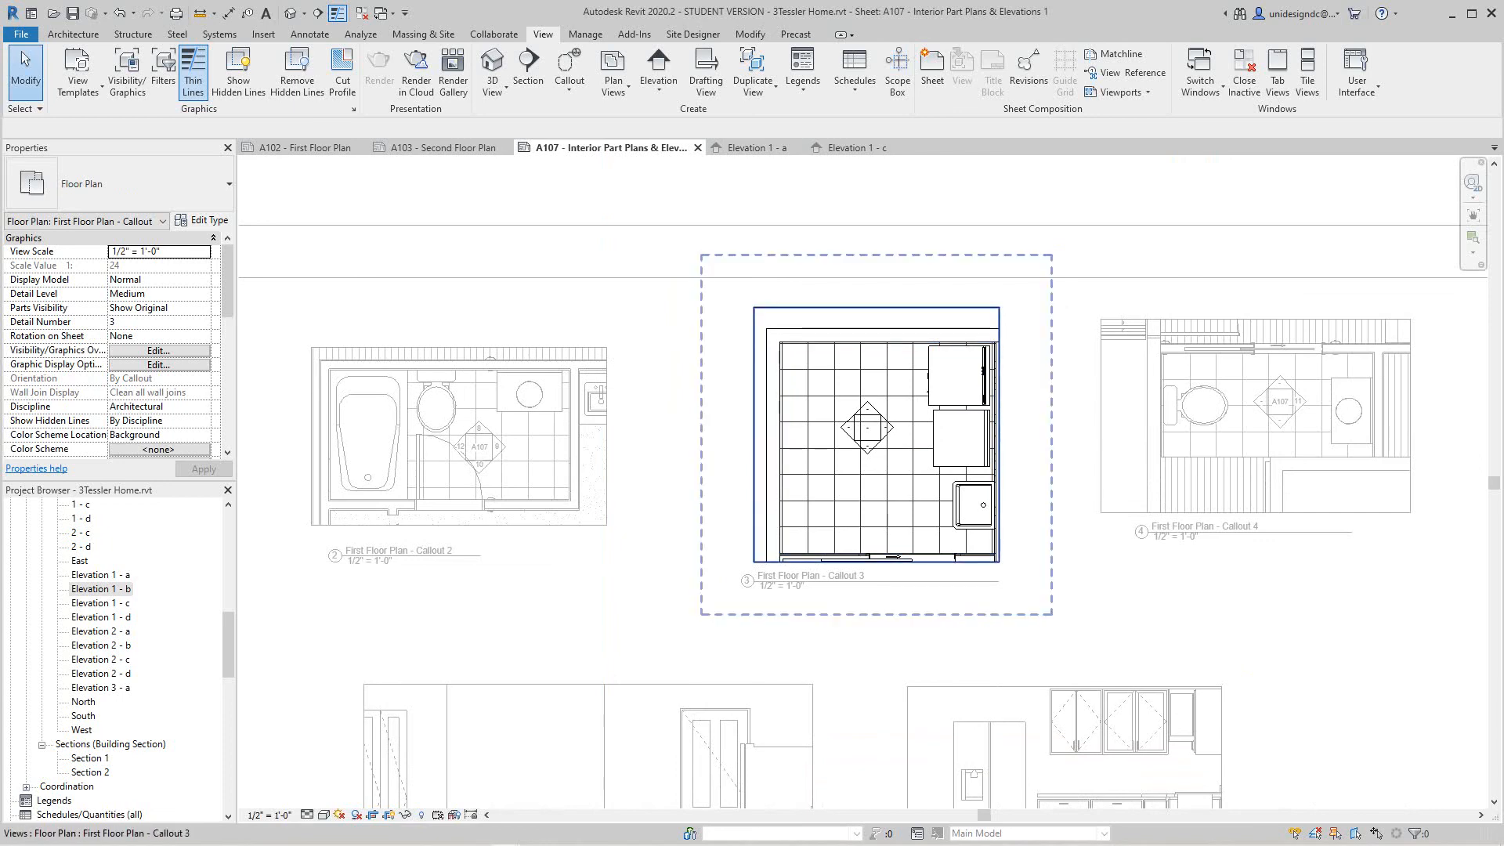
pyautogui.rightClick(912, 319)
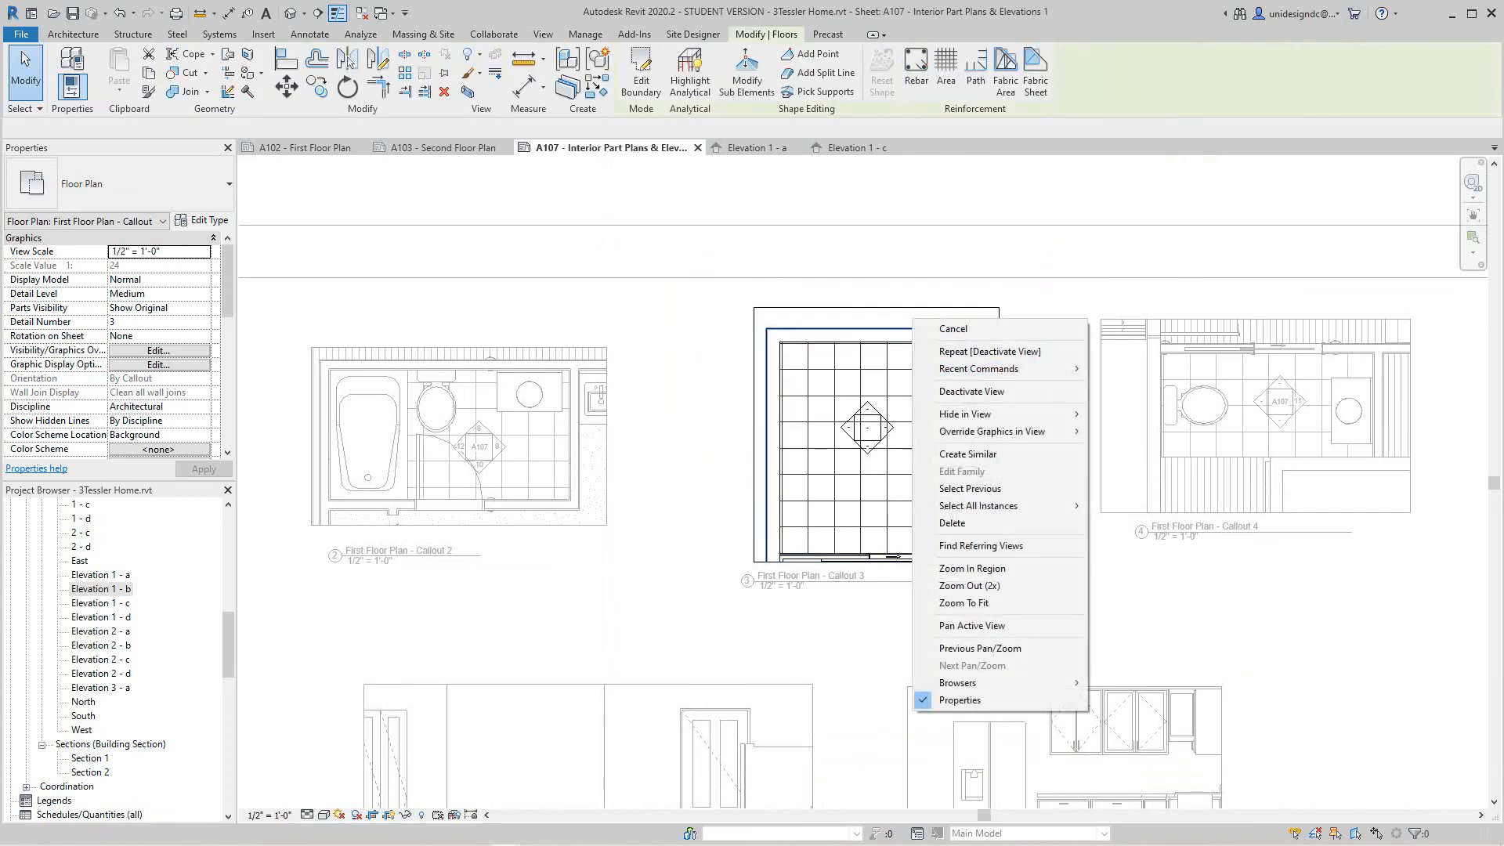
pyautogui.click(971, 391)
pyautogui.click(915, 392)
pyautogui.rightClick(915, 391)
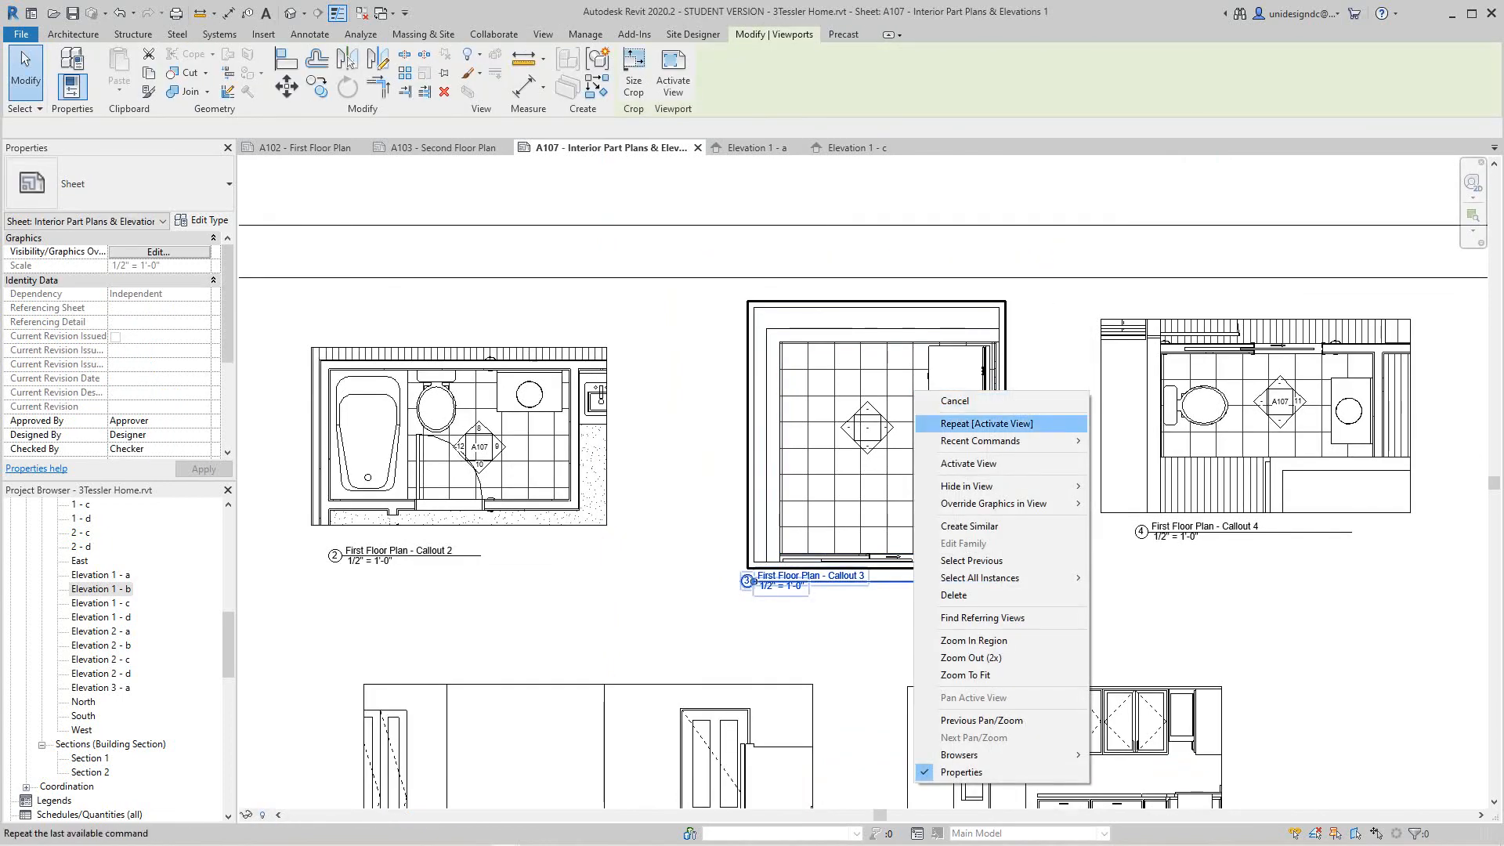
pyautogui.click(968, 463)
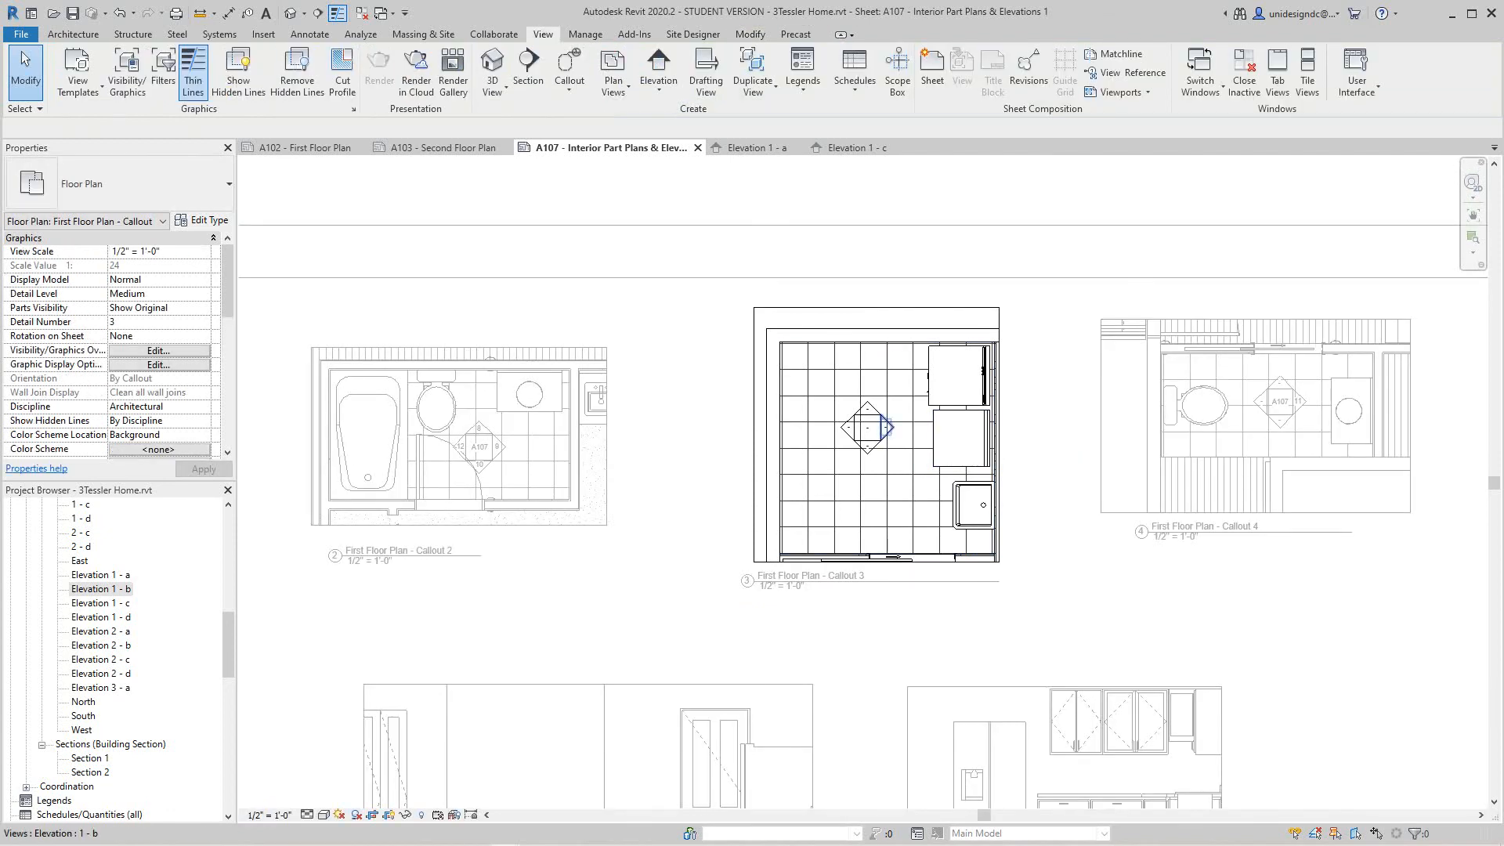
pyautogui.click(885, 427)
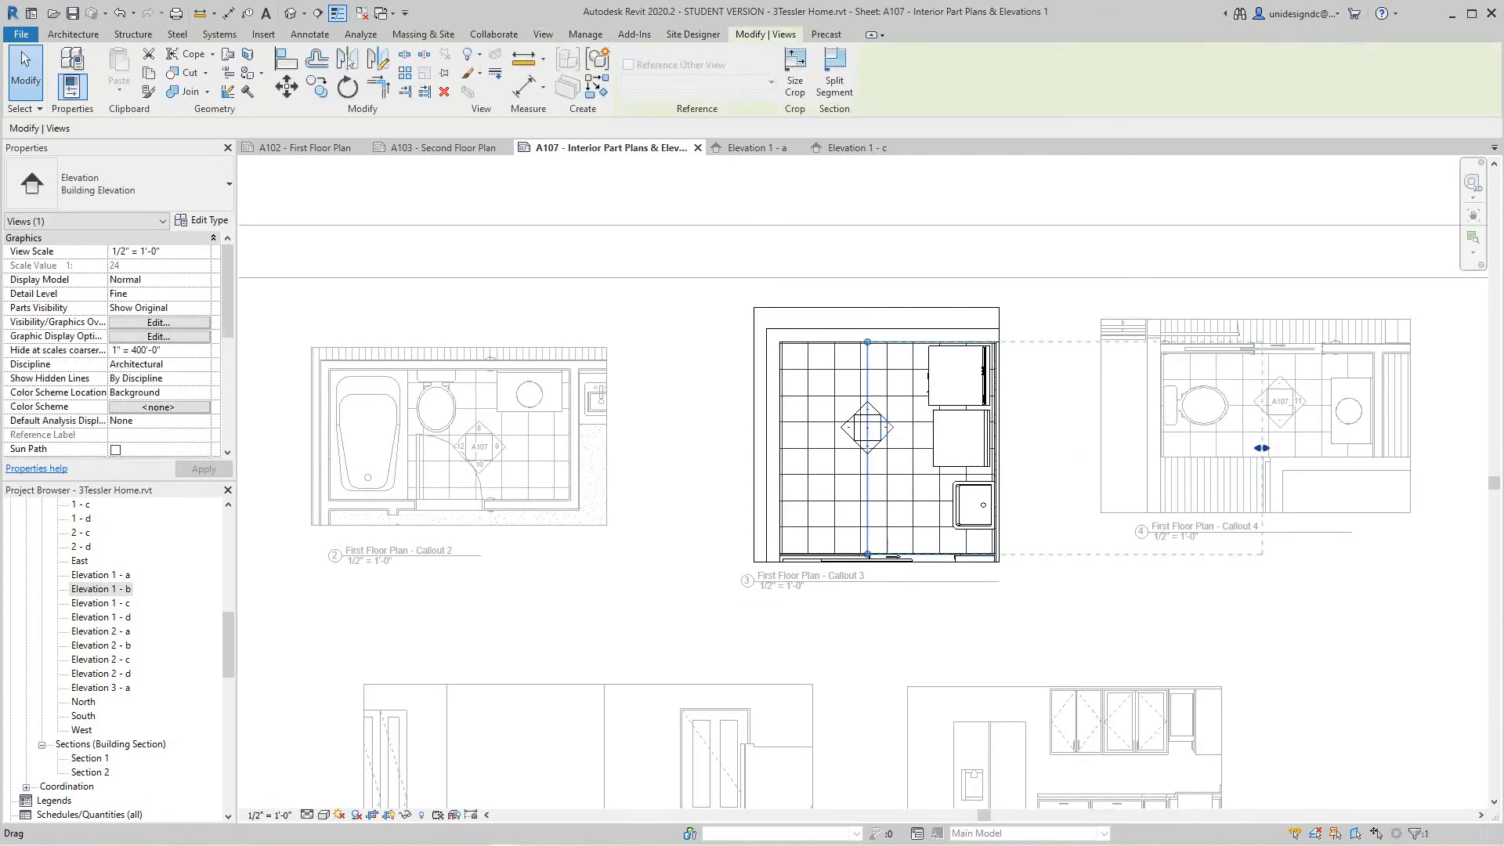
pyautogui.moveTo(1262, 448); pyautogui.dragTo(1001, 448)
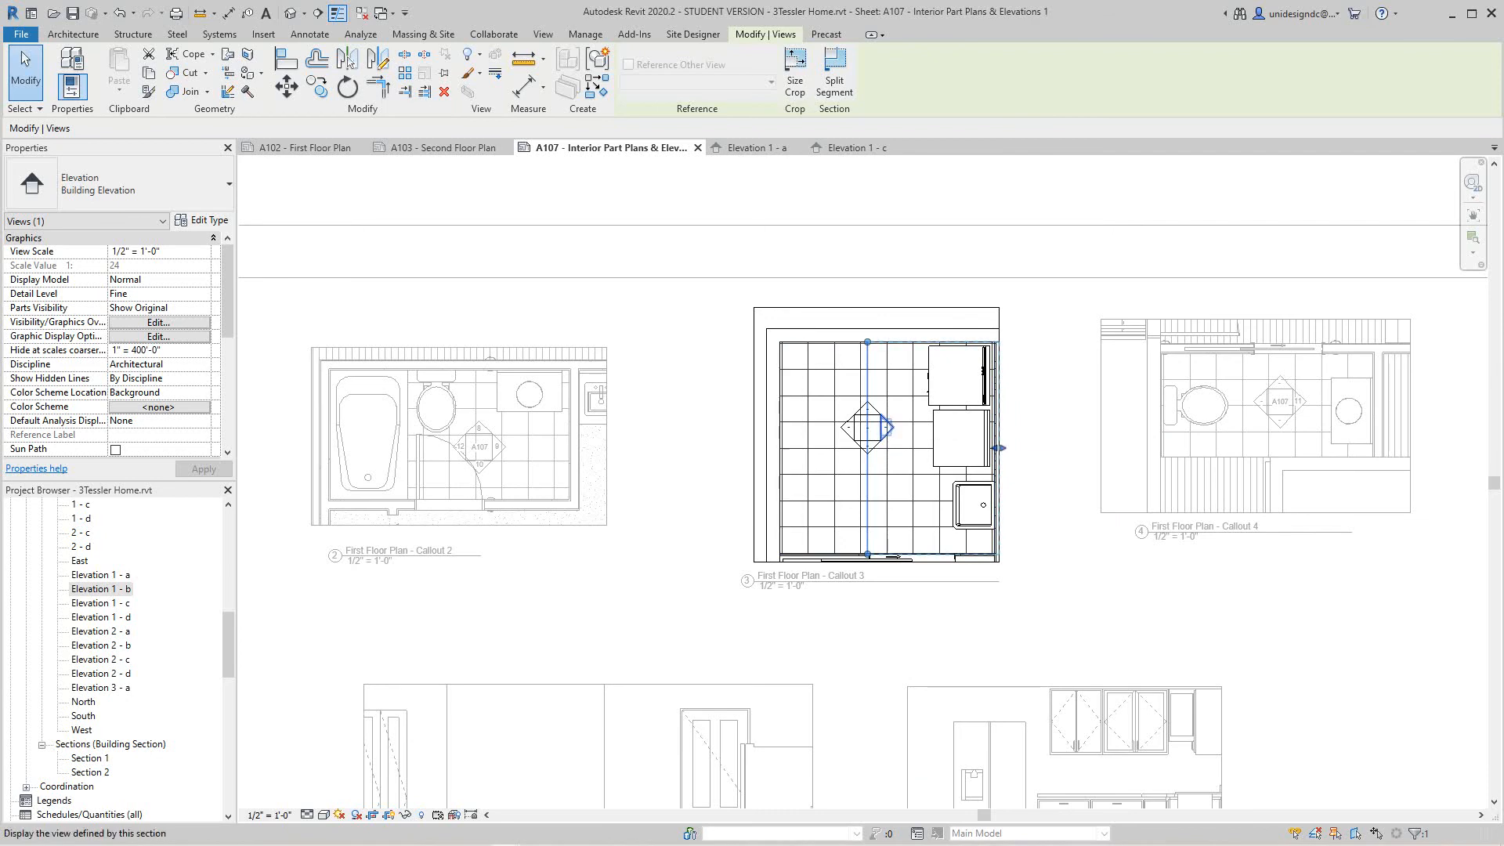
# Check the view extents of the downward, upward and right-pointing elevation arrows in Callout 3, and deactivate the viewport
pyautogui.scroll(3, 861, 458)
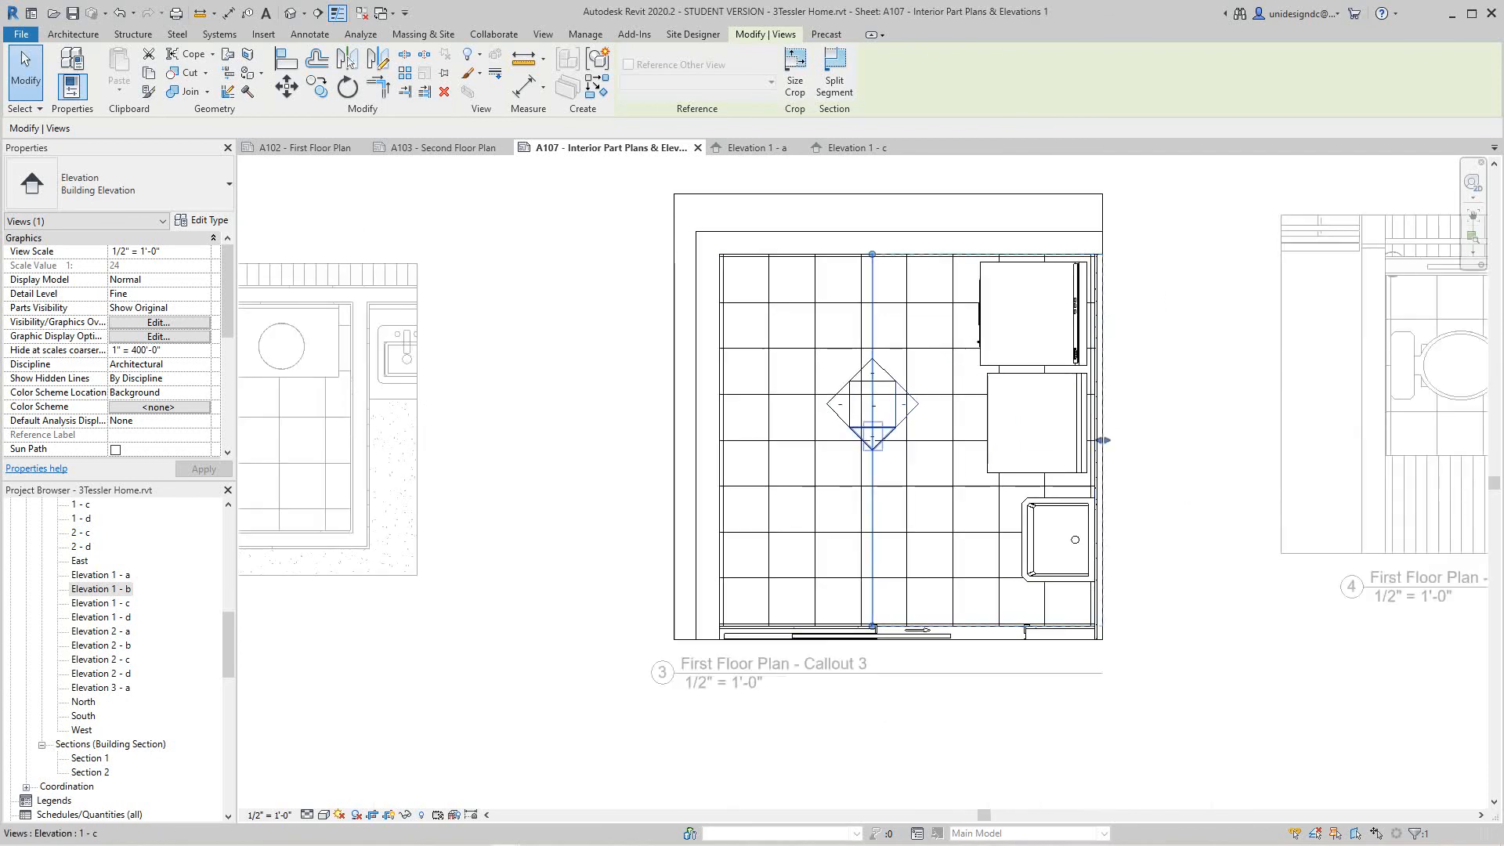
pyautogui.click(871, 439)
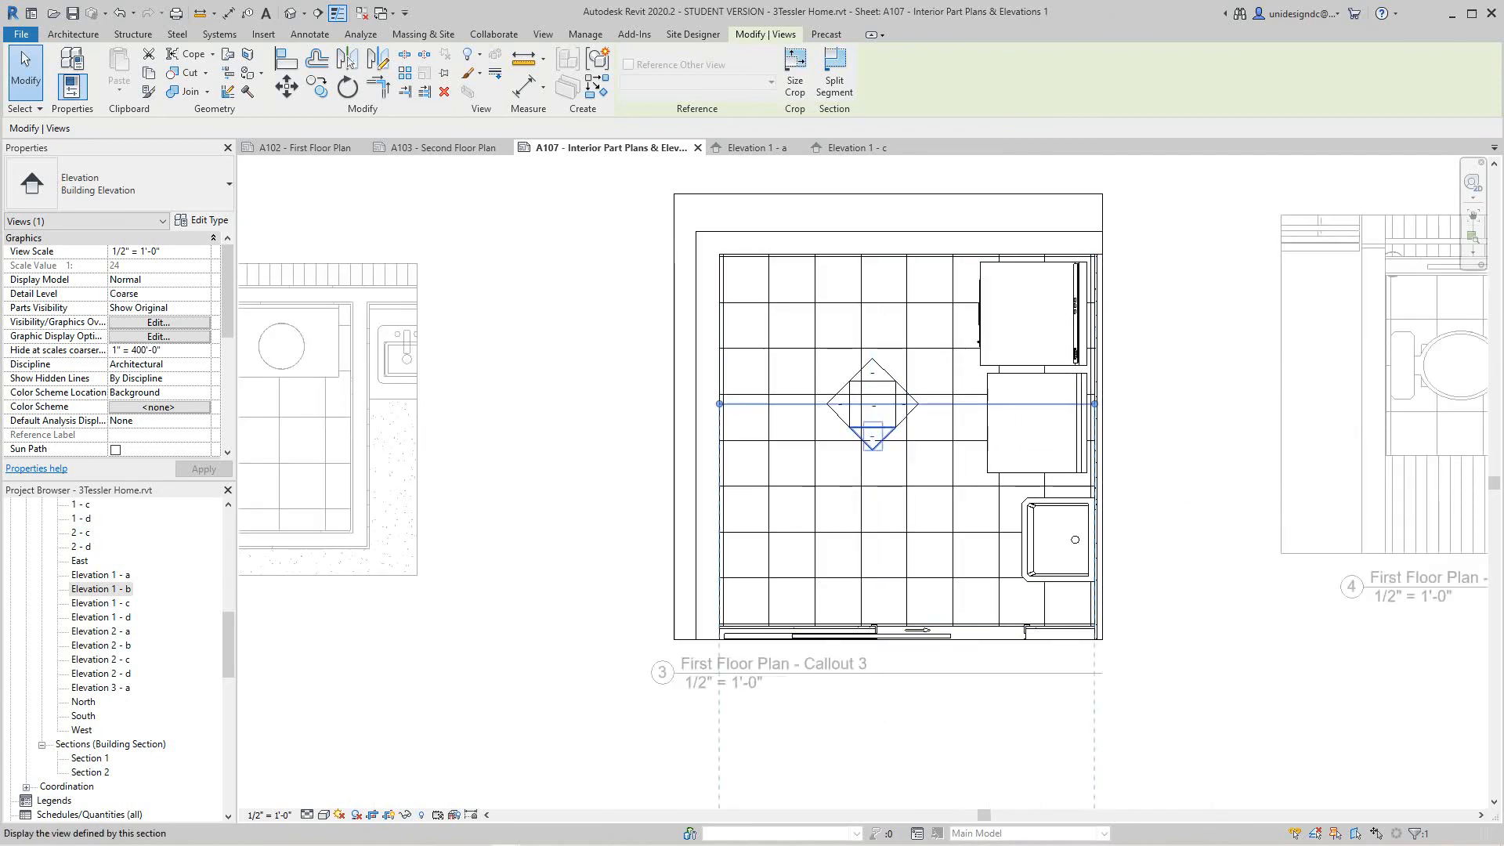
pyautogui.click(872, 371)
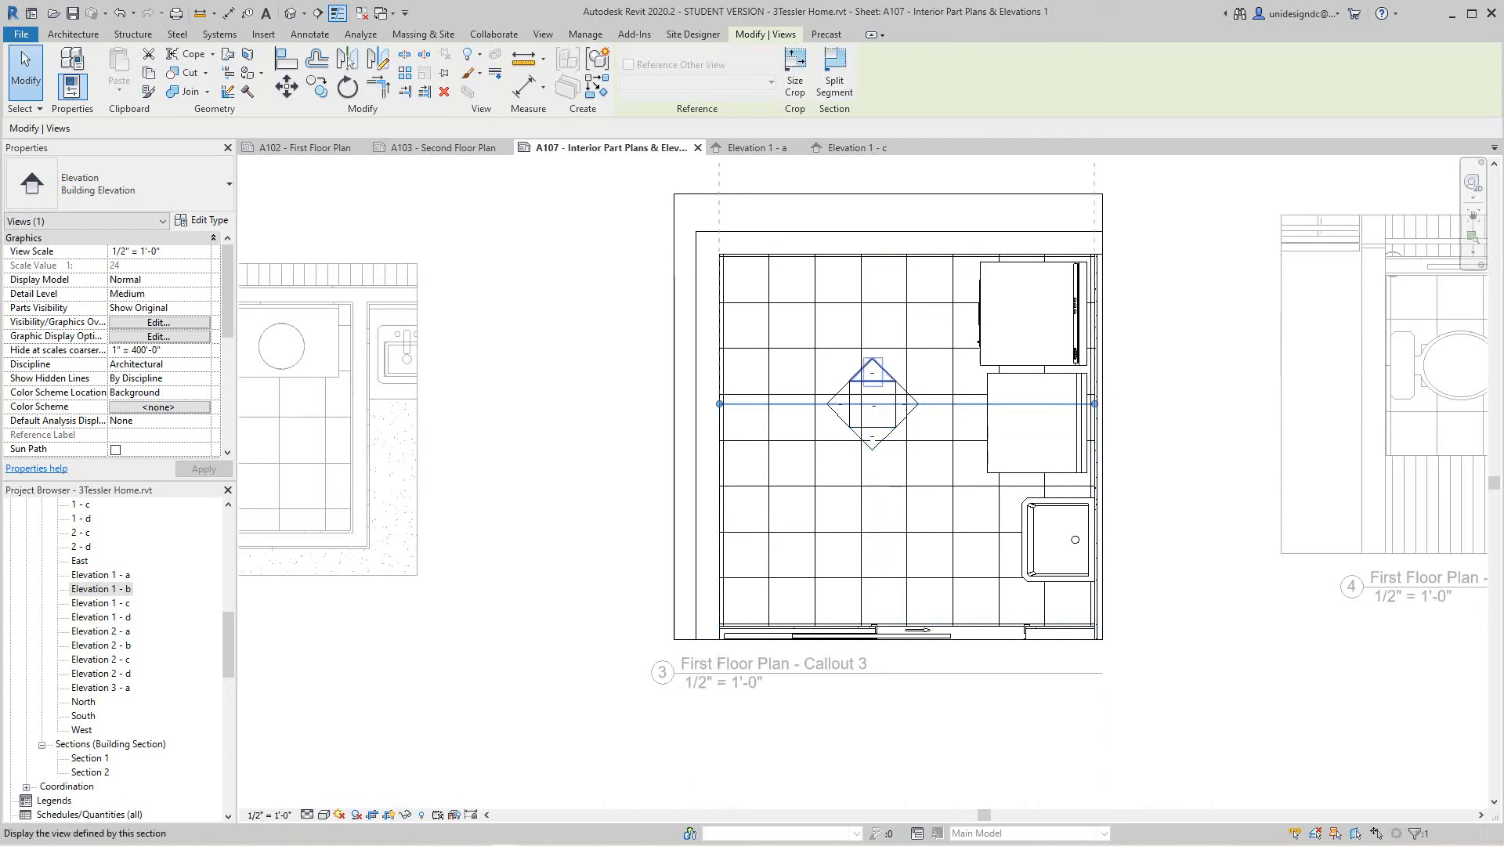
pyautogui.click(906, 403)
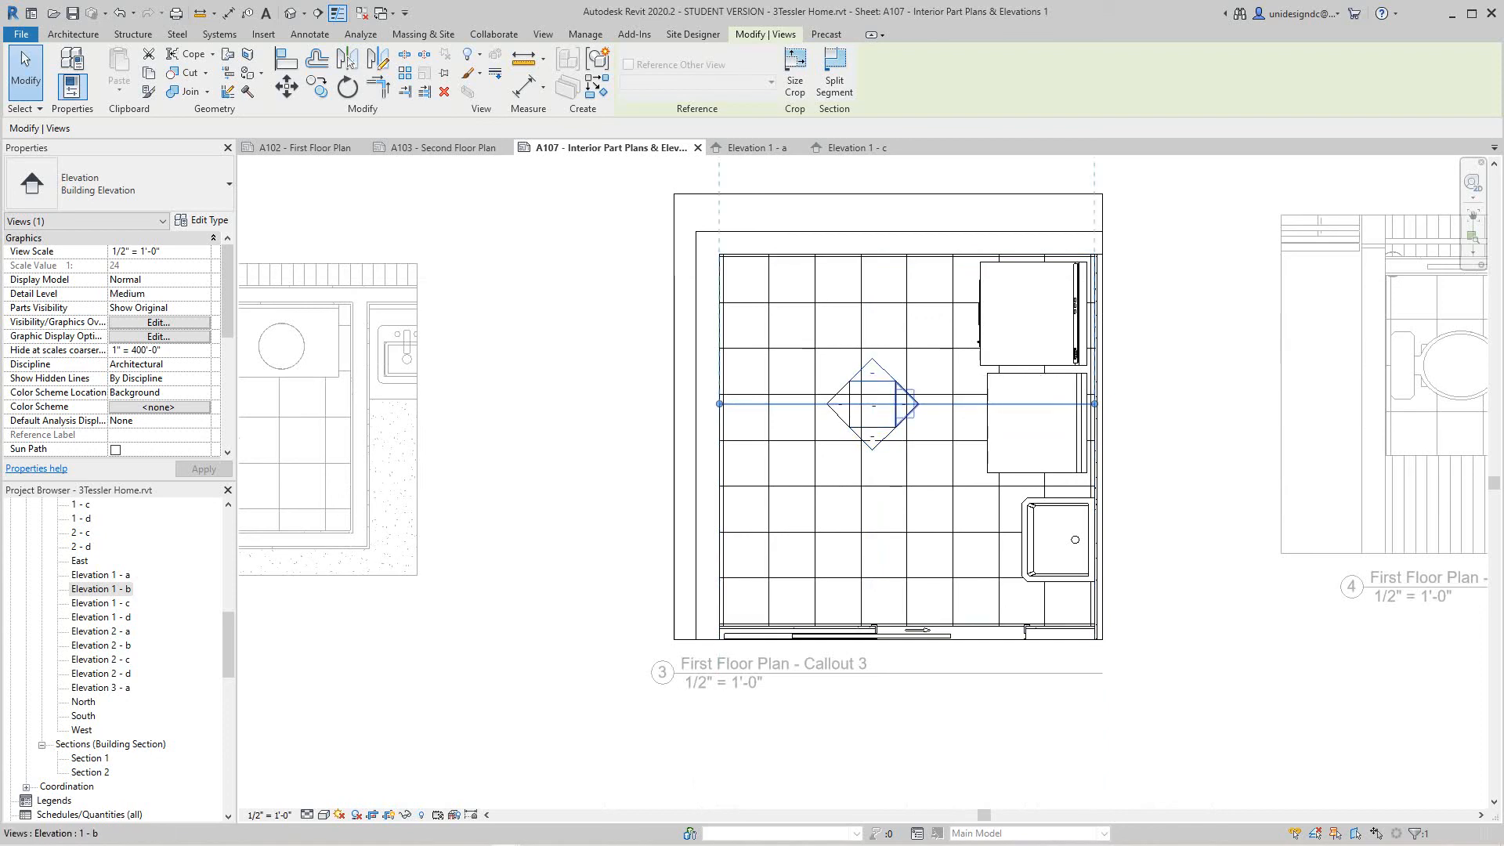
pyautogui.click(906, 403)
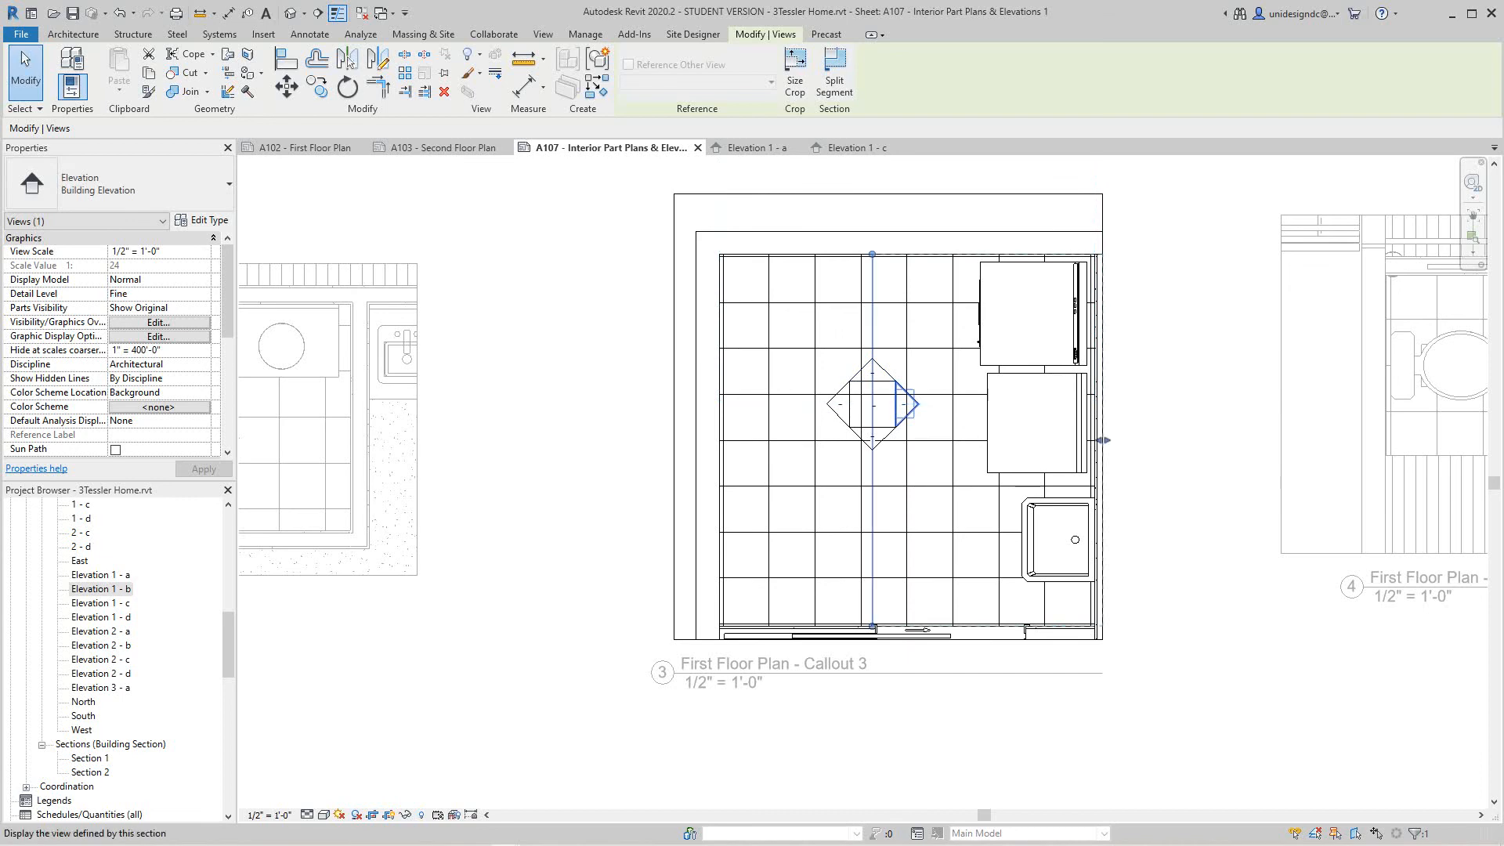
pyautogui.press('Escape')
pyautogui.scroll(-3, 901, 423)
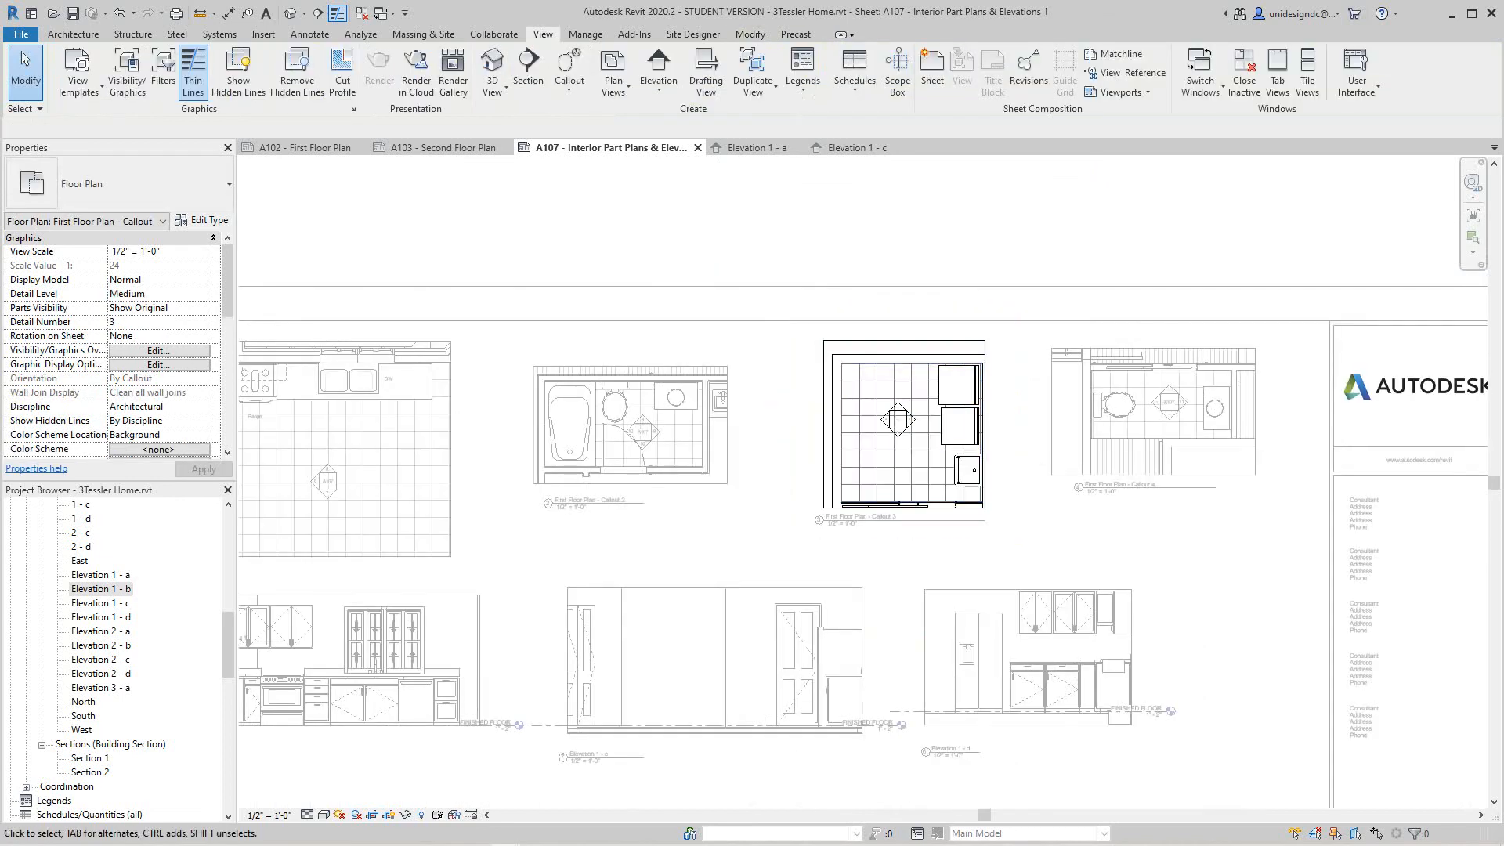
pyautogui.rightClick(791, 399)
pyautogui.click(861, 472)
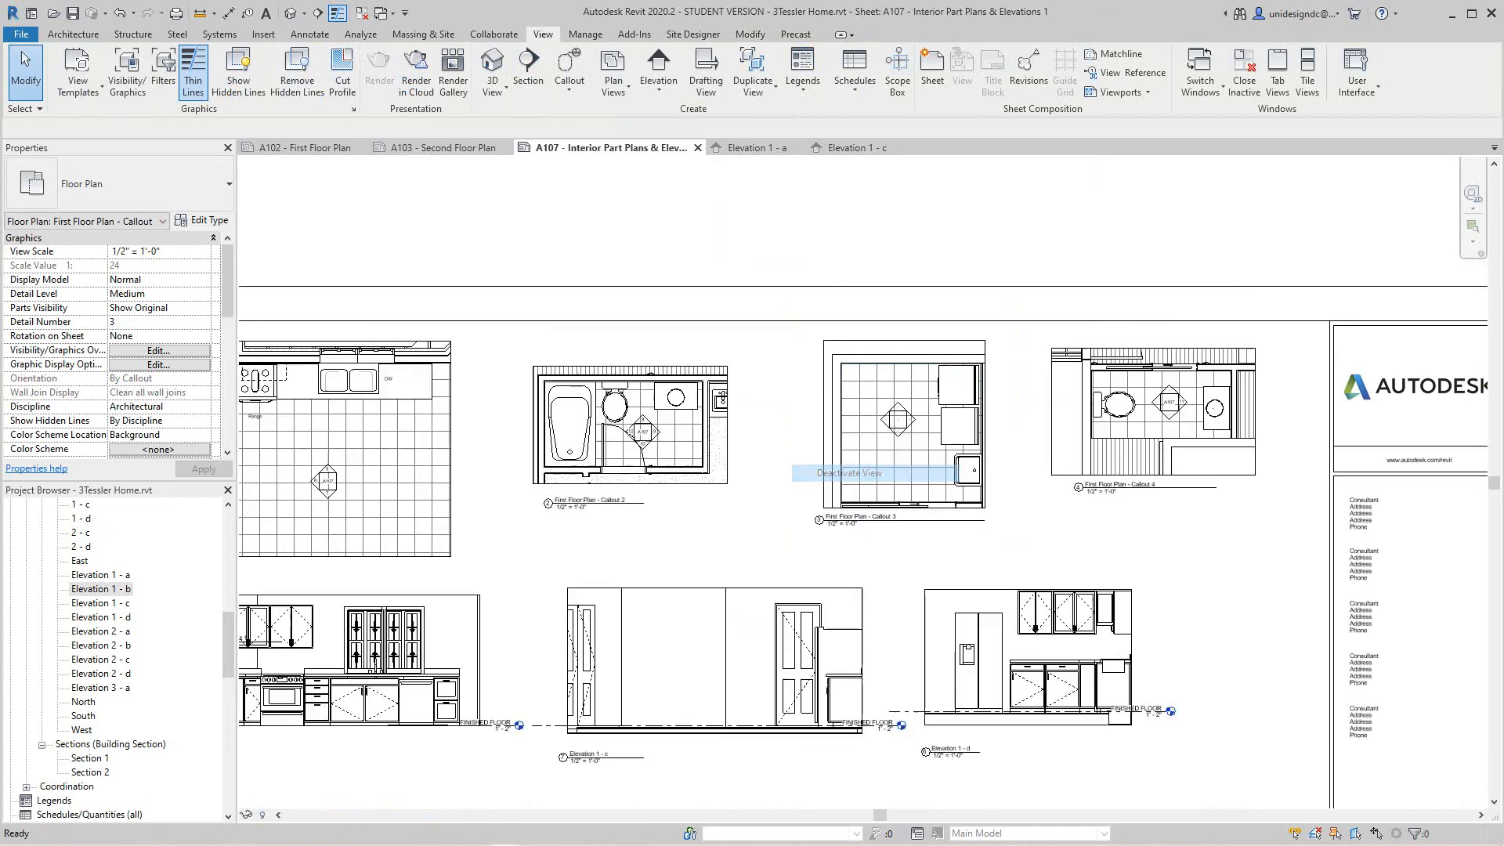
# Recheck the 1 - b elevation's view depth within the reactivated Callout 3 viewport, and deactivate the viewport
pyautogui.click(862, 519)
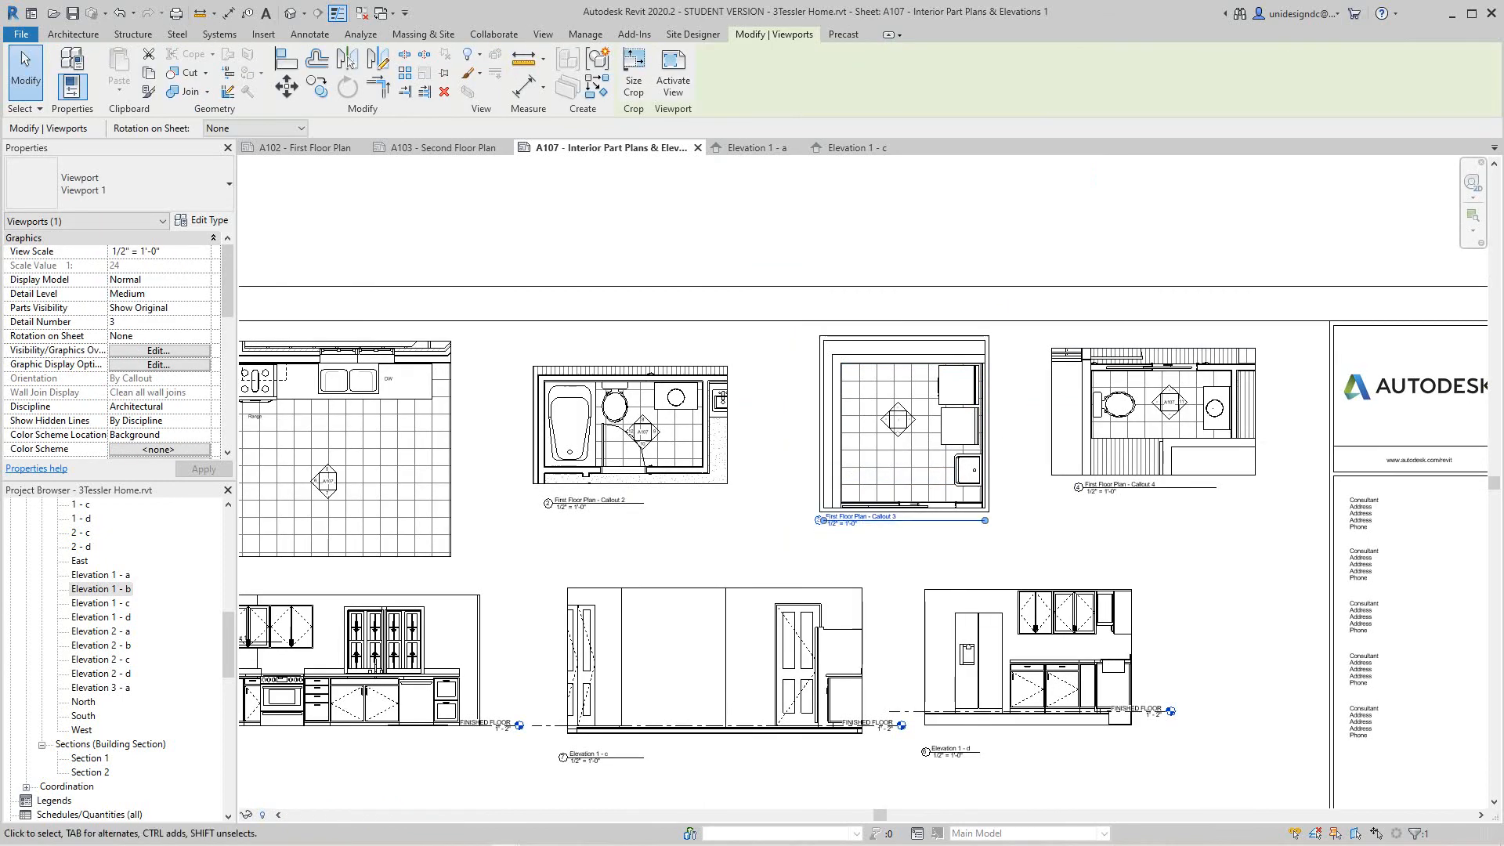
pyautogui.rightClick(909, 424)
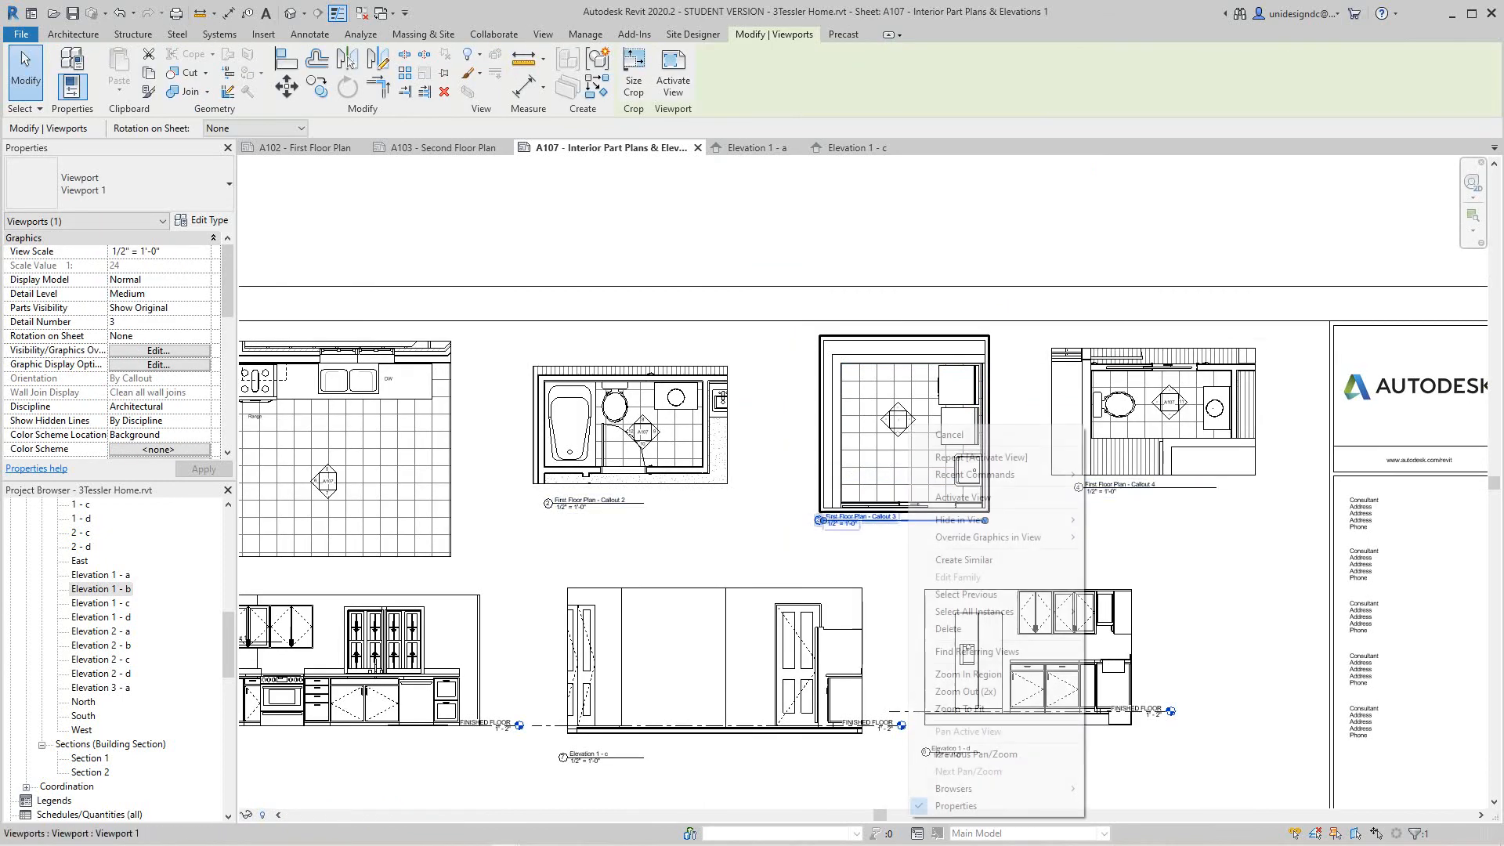
pyautogui.click(963, 496)
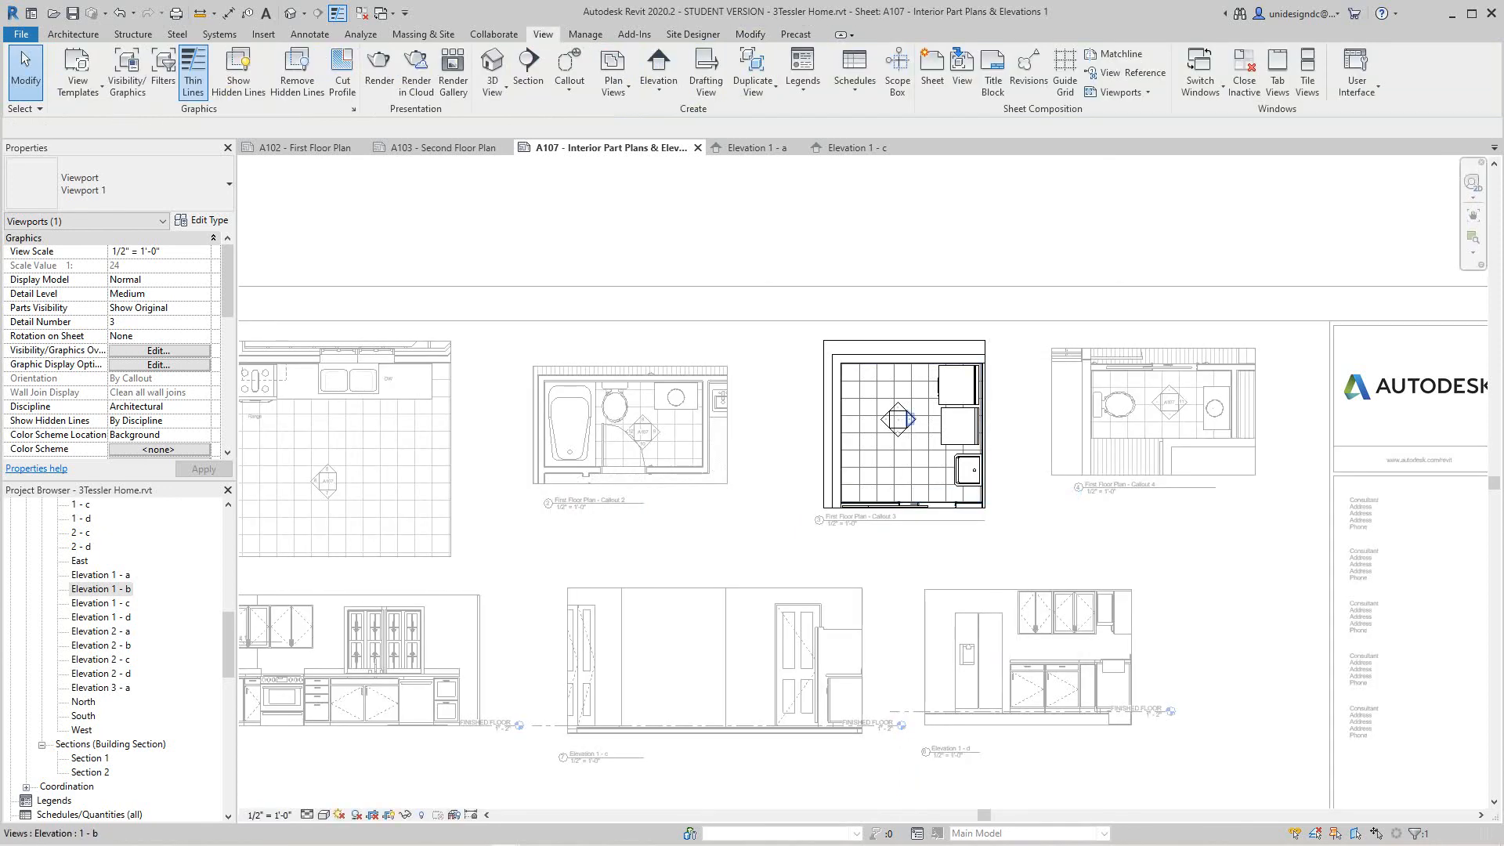
pyautogui.click(907, 419)
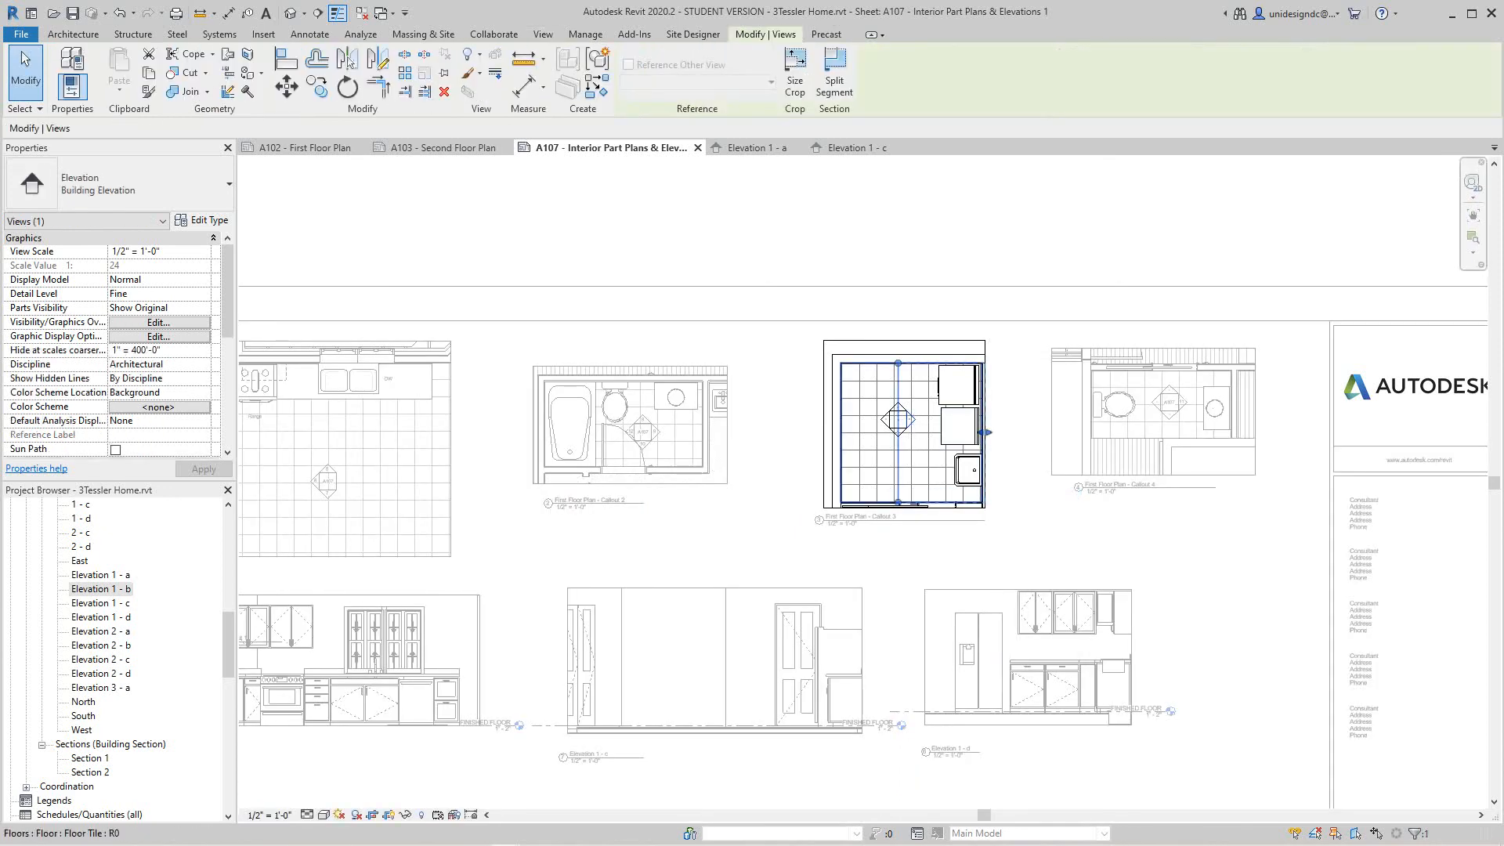
pyautogui.press('Escape')
pyautogui.click(908, 419)
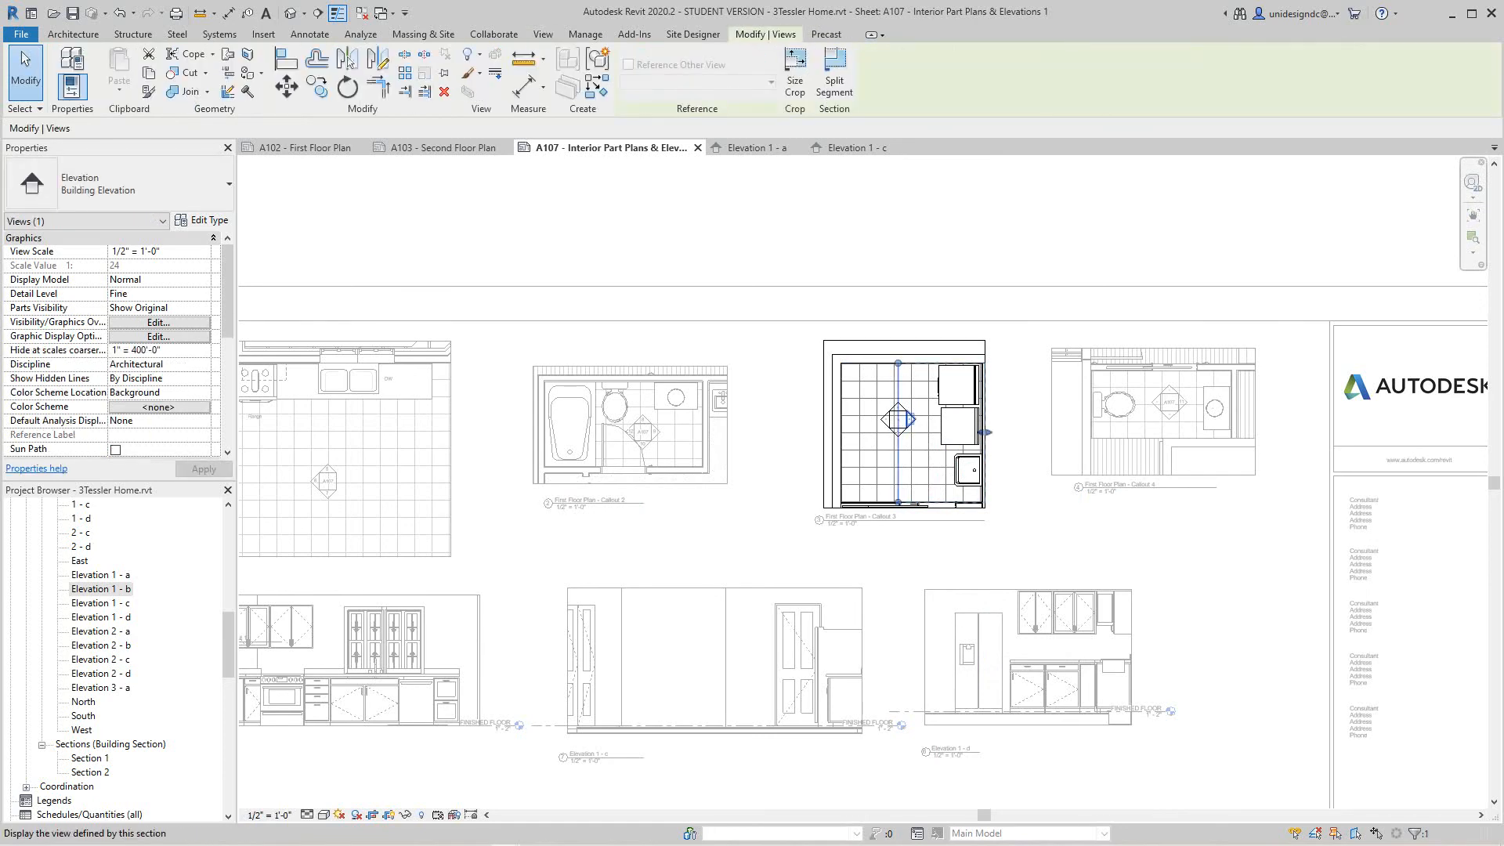
pyautogui.press('Escape')
pyautogui.scroll(-2, 1013, 448)
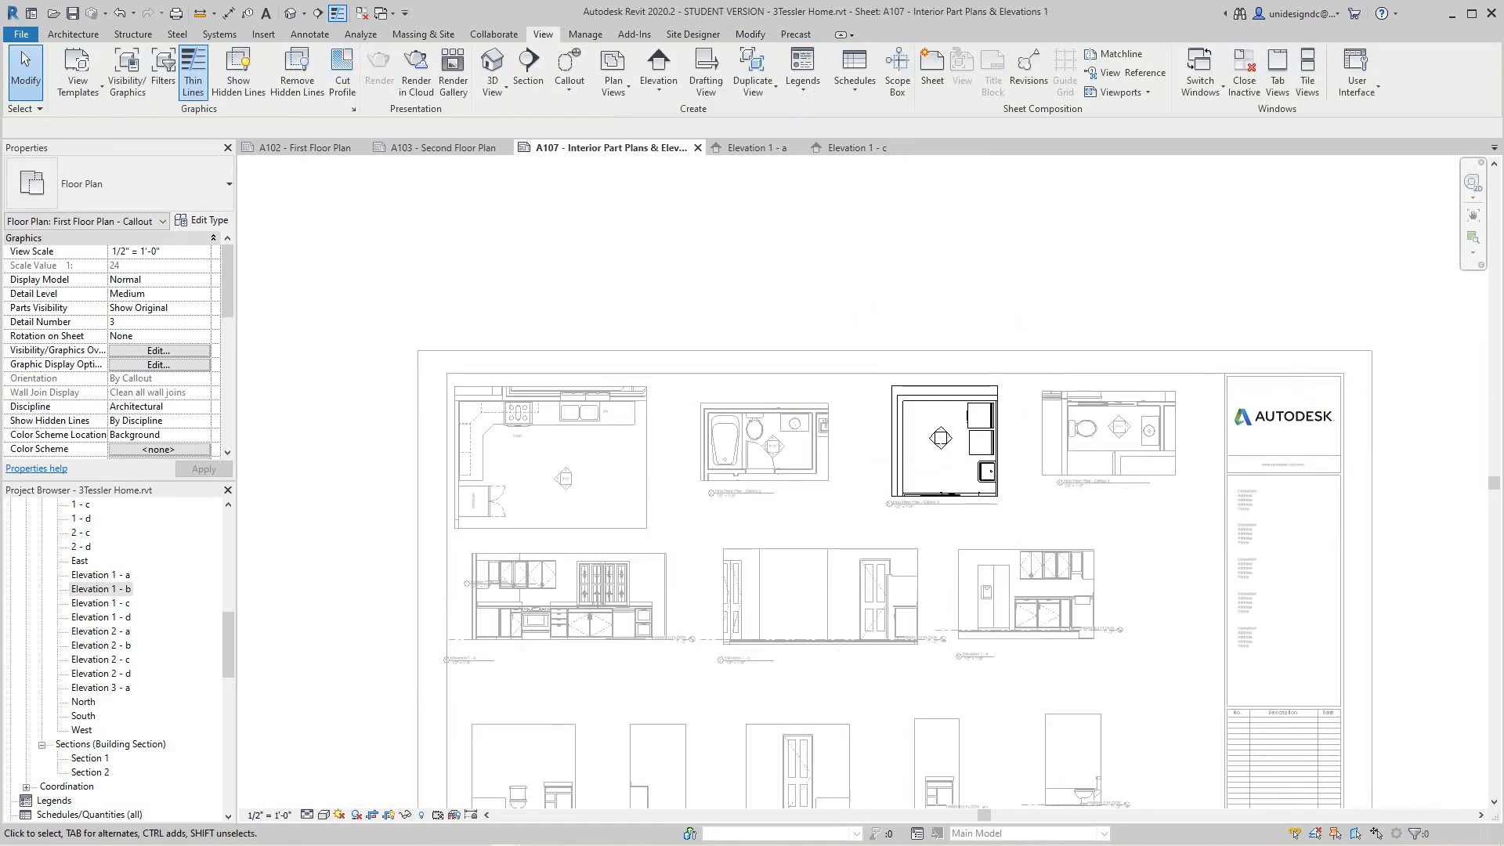
pyautogui.scroll(-3, 1014, 448)
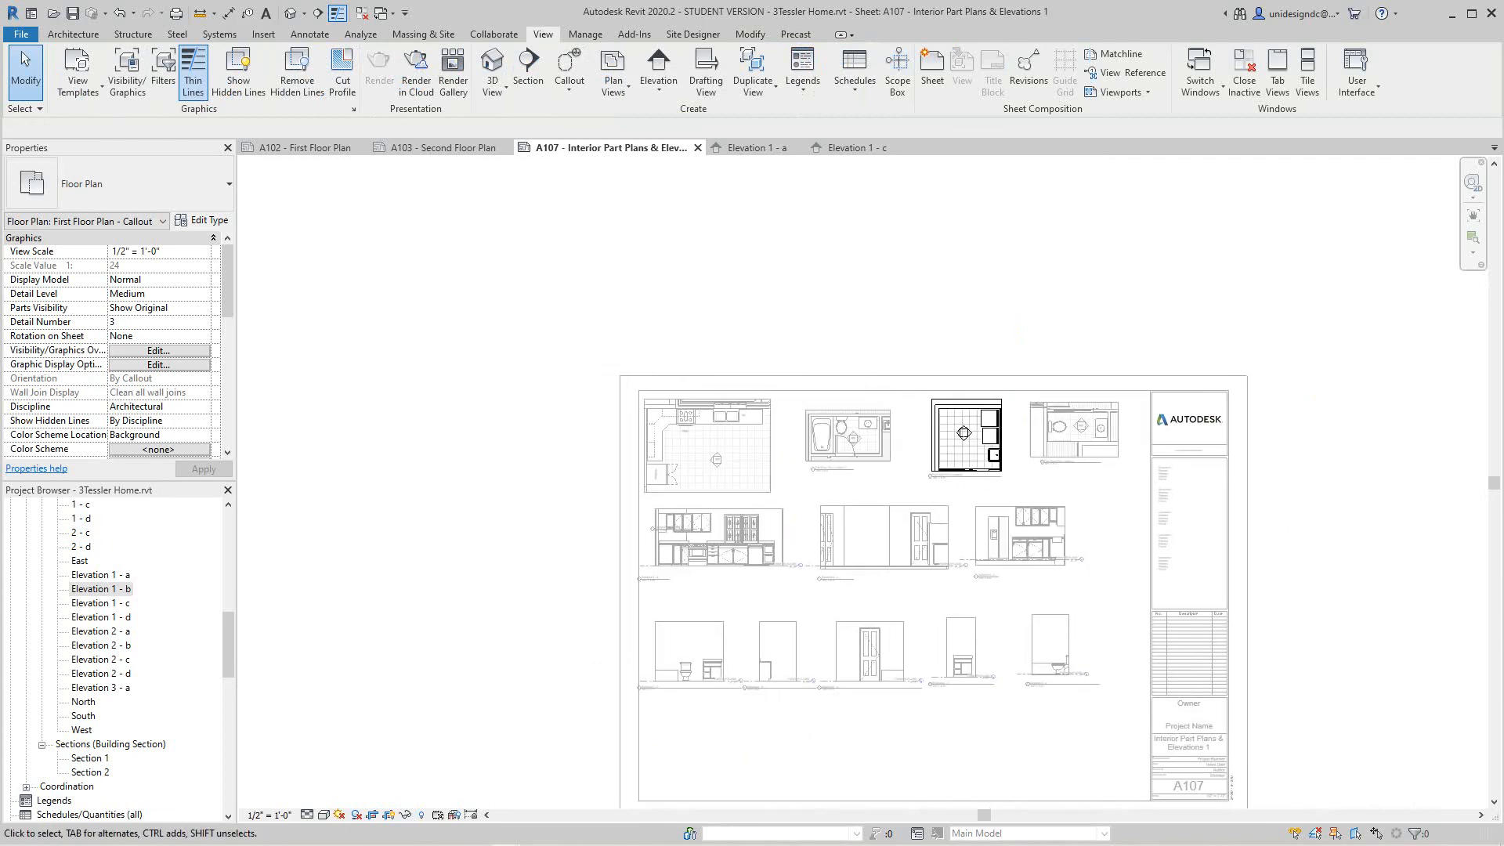
pyautogui.rightClick(1066, 463)
pyautogui.click(1128, 537)
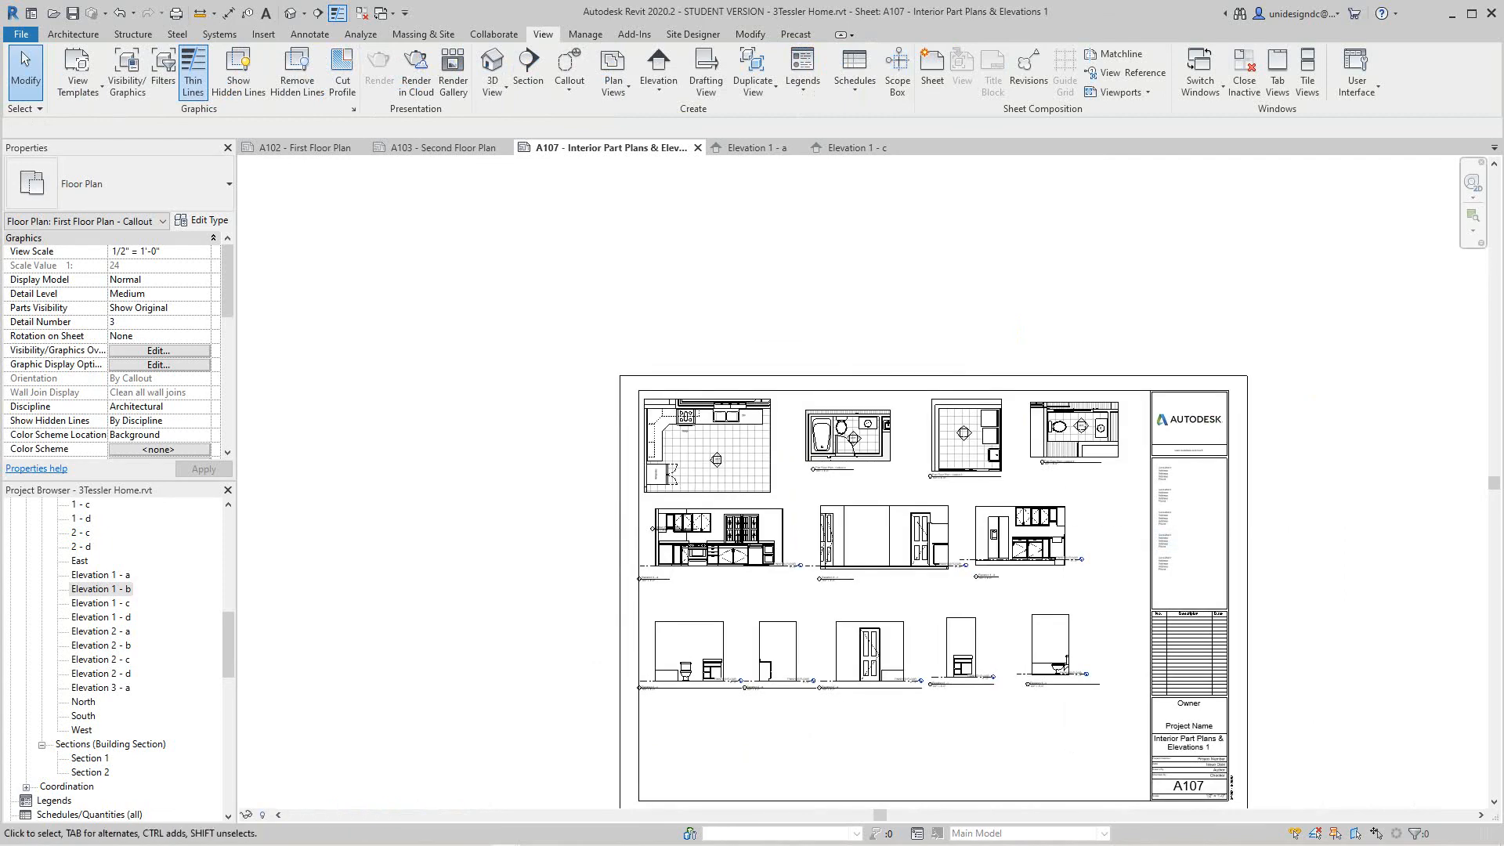
# Fit the whole A107 sheet in view and review the arrangement of its plans and elevations
pyautogui.scroll(-4, 1014, 423)
pyautogui.press('z')
pyautogui.press('f')
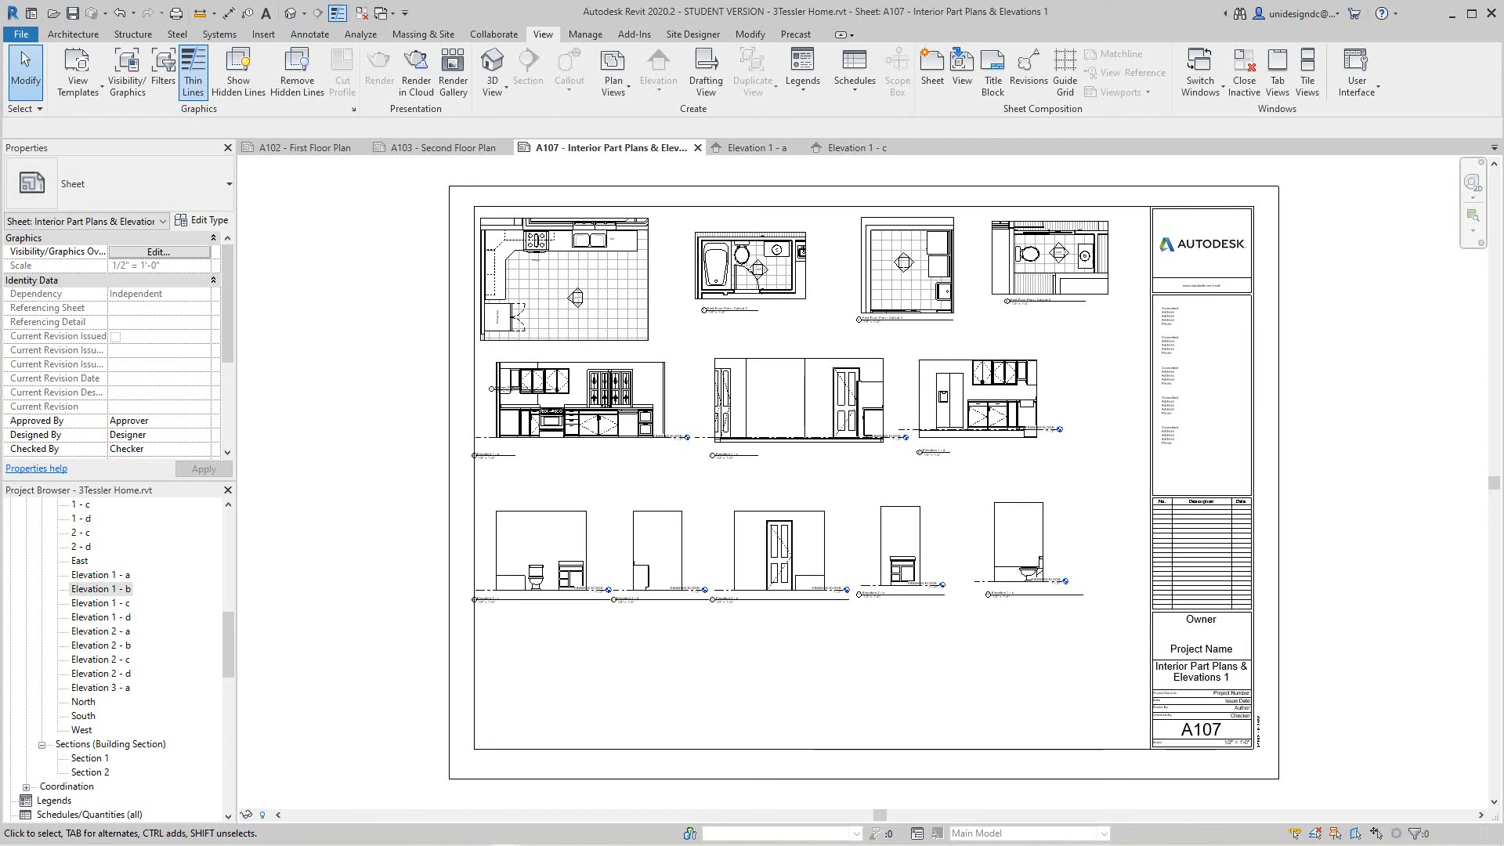
pyautogui.scroll(-4, 946, 708)
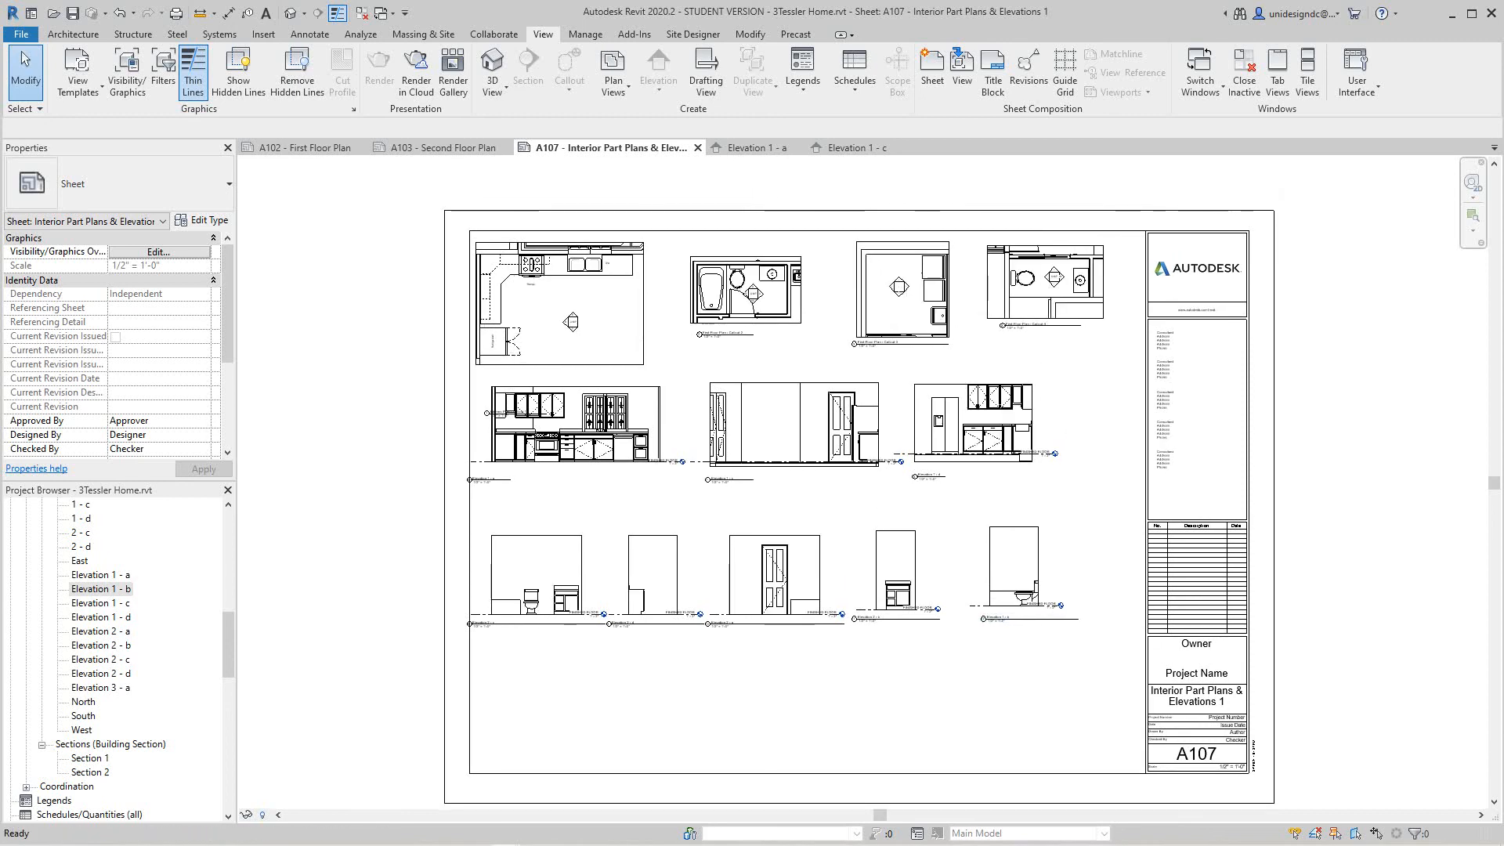
pyautogui.scroll(3, 946, 708)
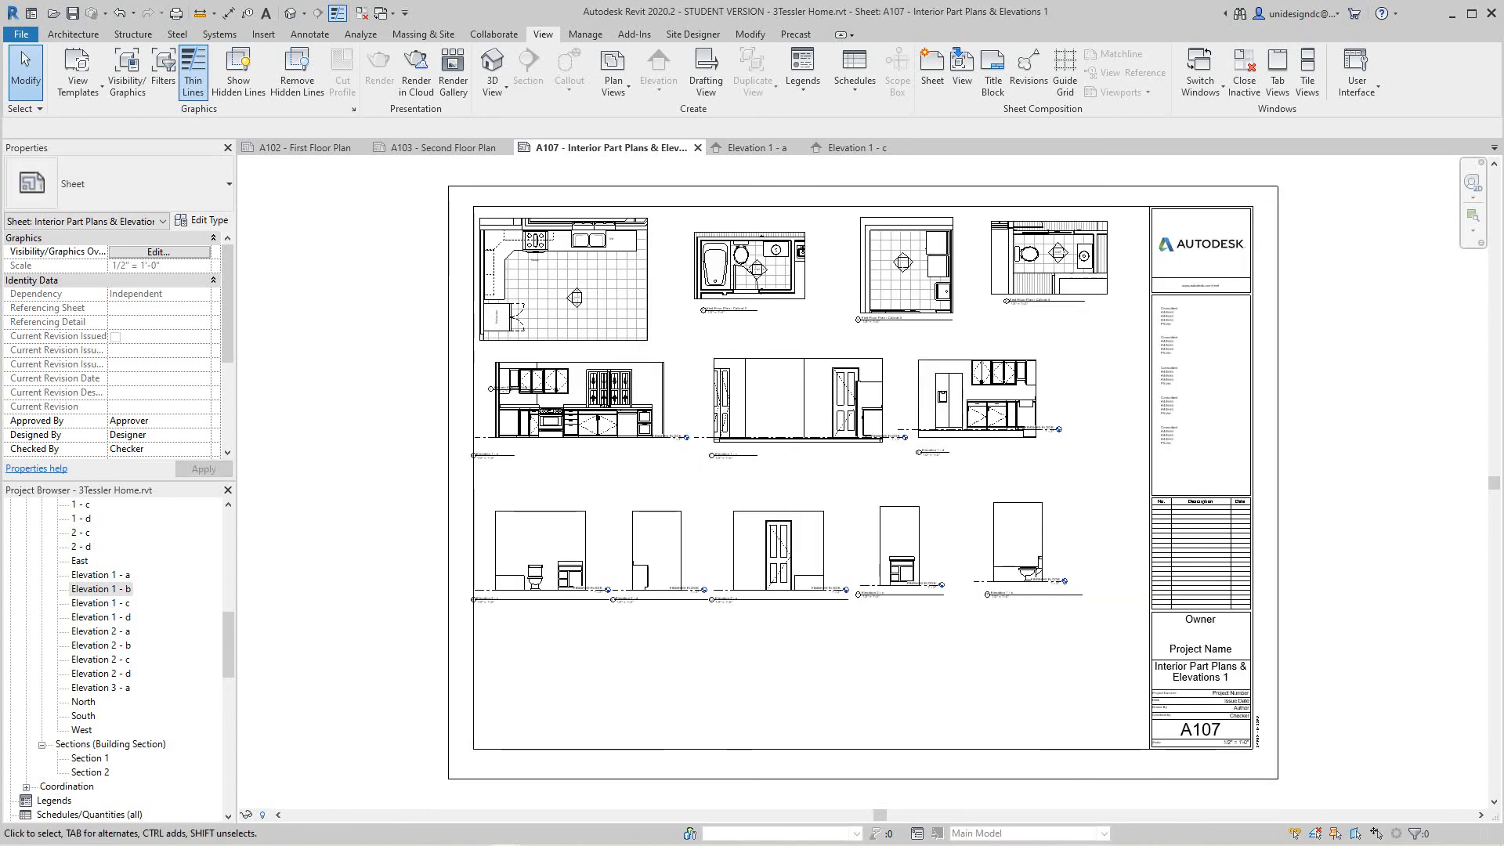